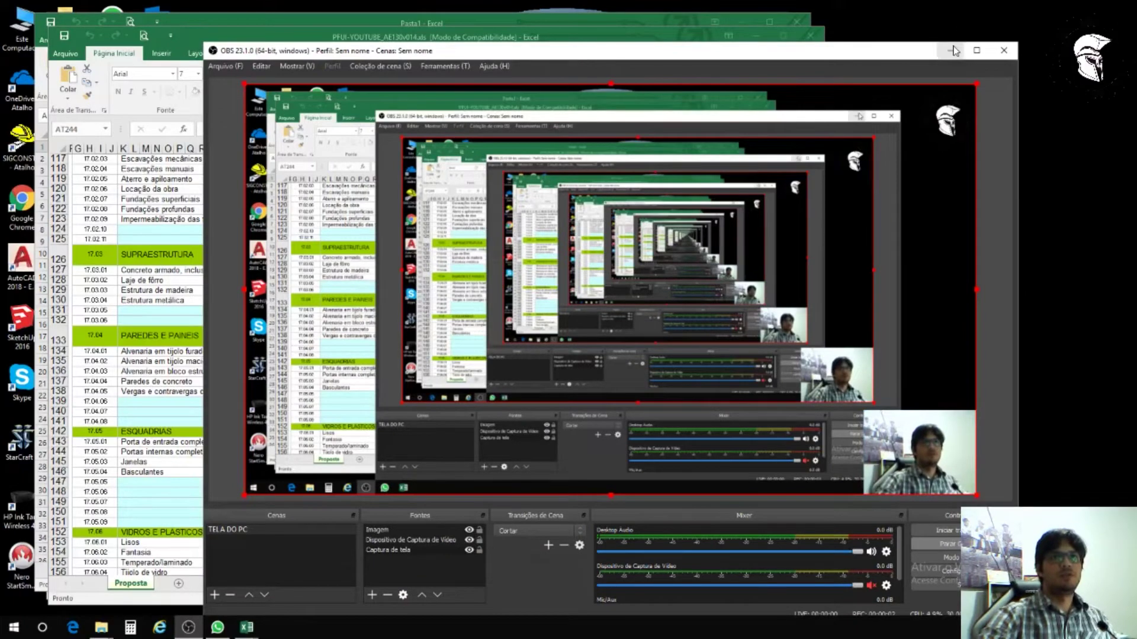
# Step: Bring the PFUI-YOUTUBE_AE130v014.xls proposal forward at its ESQUADRIAS section and close the empty Pasta1 workbook
pyautogui.click(949, 50)
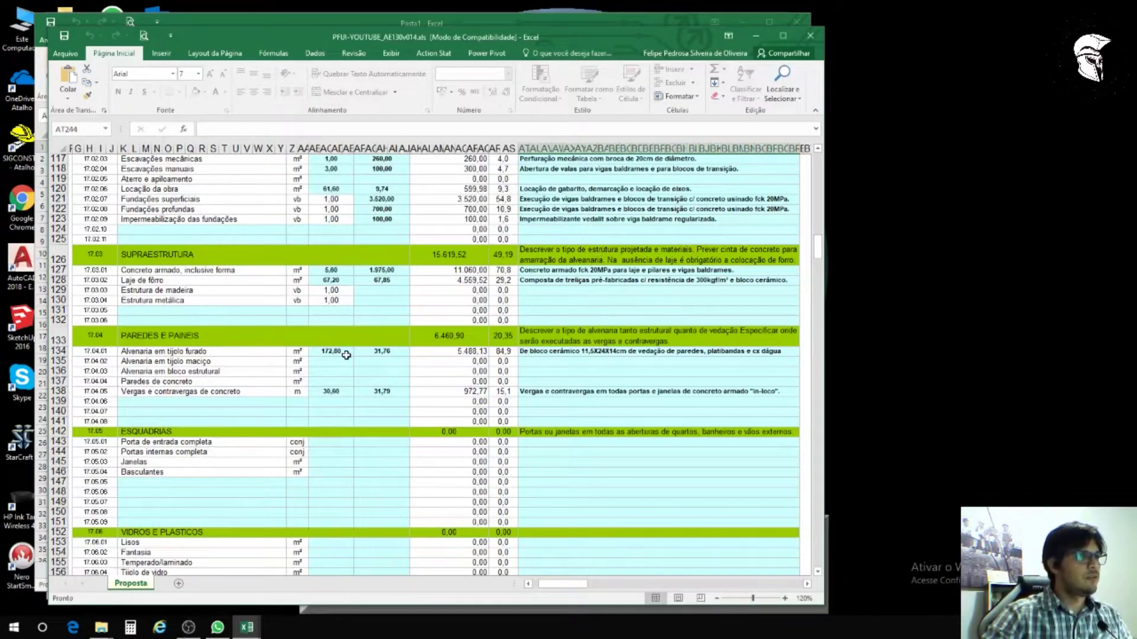
pyautogui.scroll(-3, 606, 418)
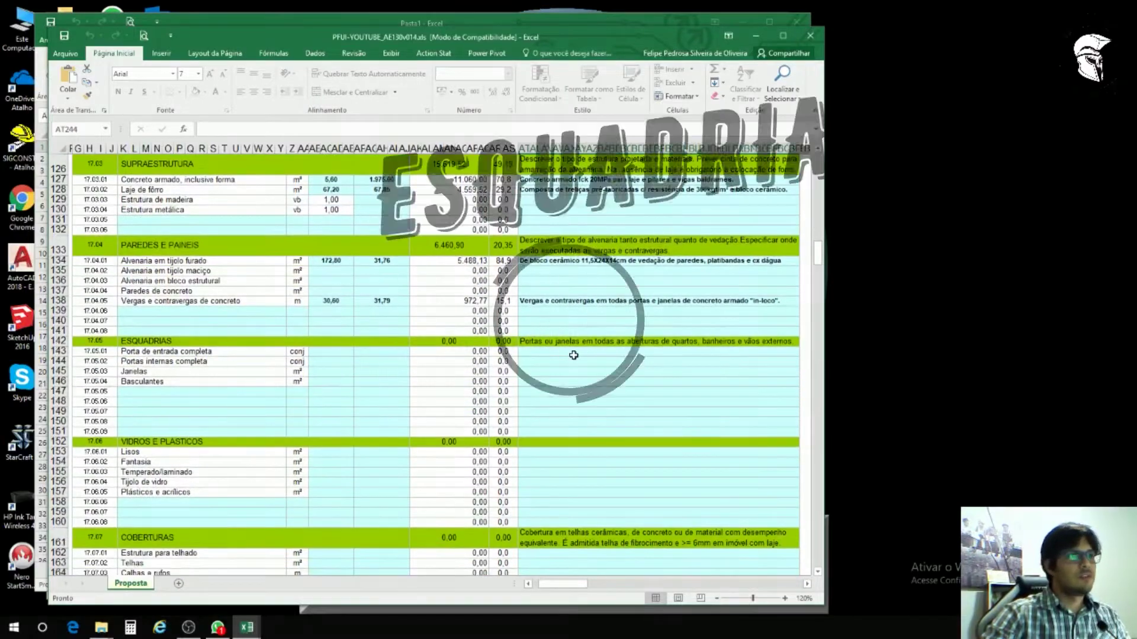
pyautogui.moveTo(818, 254)
pyautogui.mouseDown()
pyautogui.moveTo(821, 264)
pyautogui.moveTo(825, 250)
pyautogui.mouseUp()
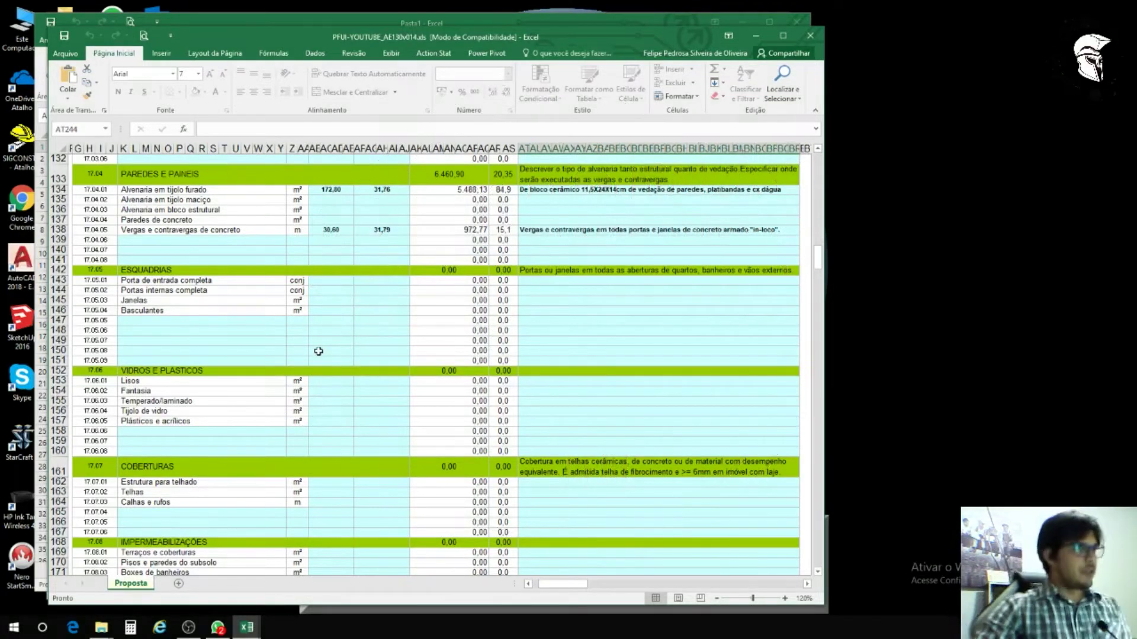
pyautogui.click(257, 24)
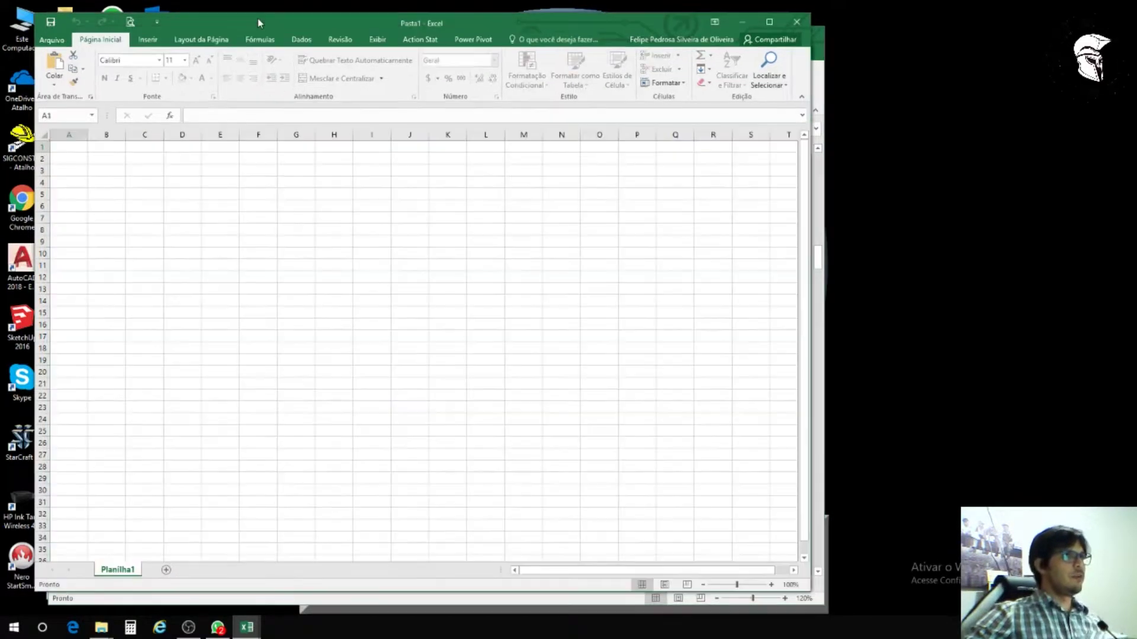
pyautogui.click(796, 21)
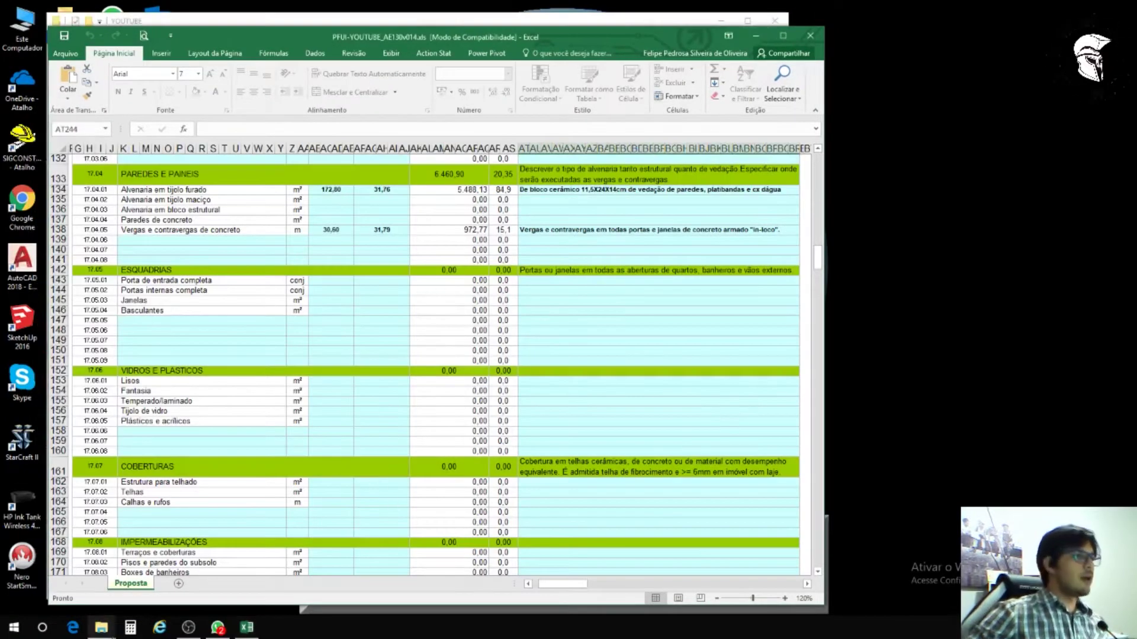
# Step: Open the workbook "Elaborador de cronograma da CEF Rev2.xls" from the YOUTUBE folder
pyautogui.moveTo(101, 627)
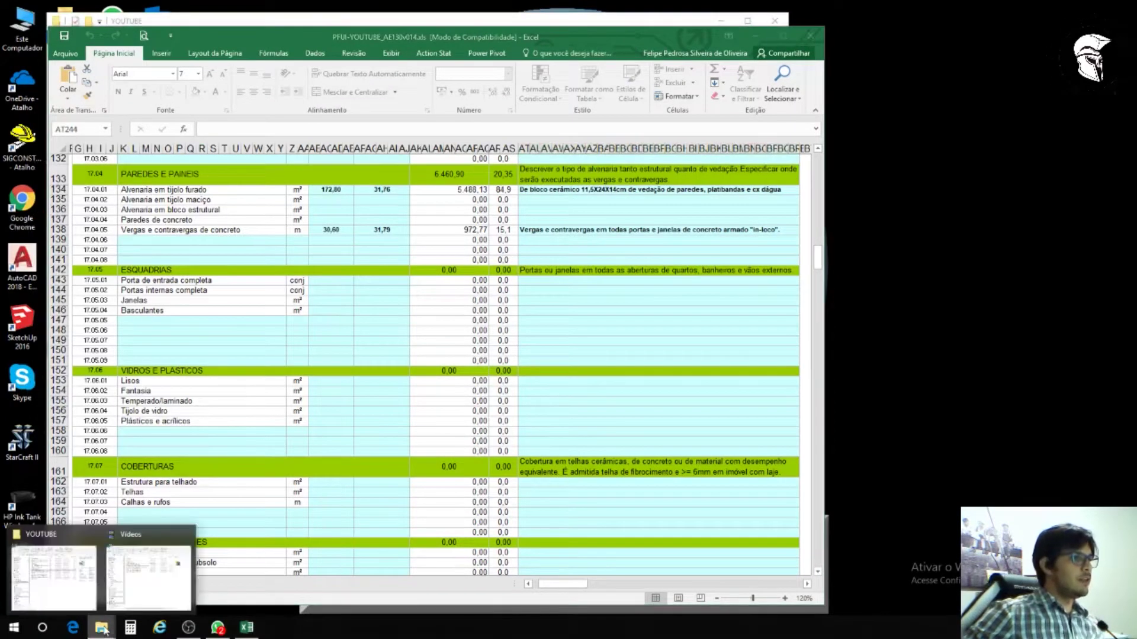
pyautogui.click(68, 585)
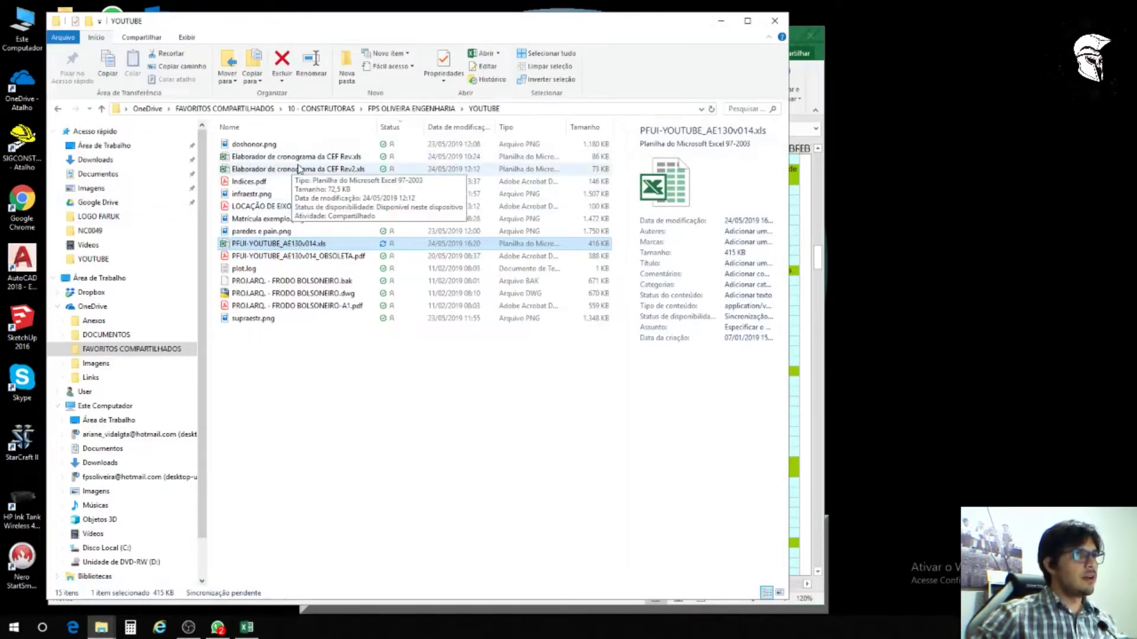
pyautogui.doubleClick(257, 170)
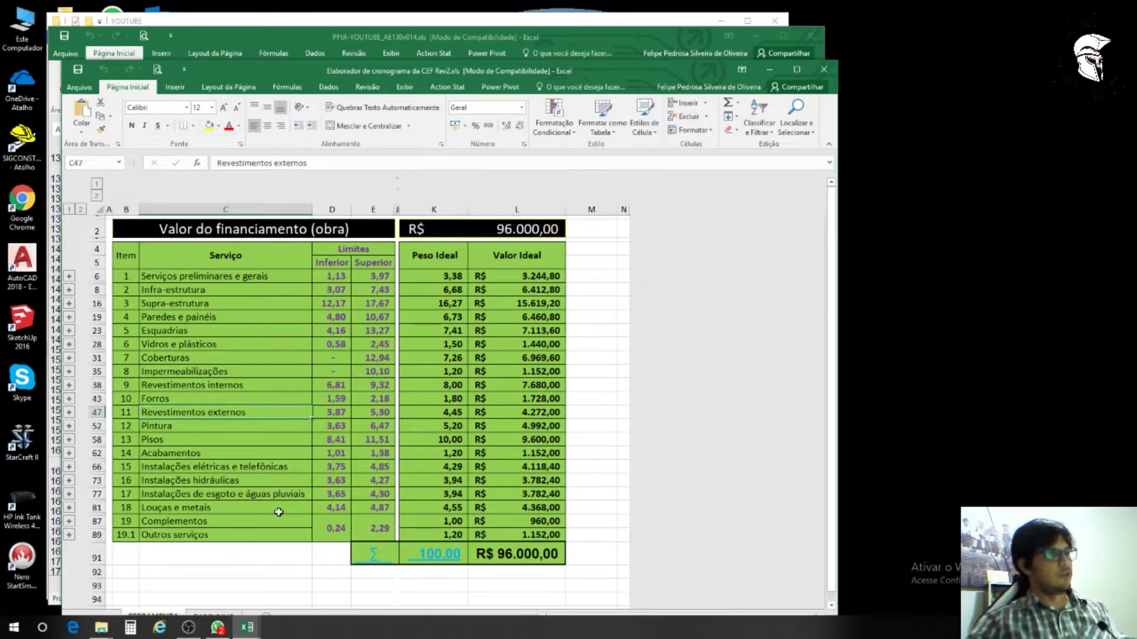
# Step: Expand the Esquadrias group in the schedule table and check its ideal weight against its lower and upper limits
pyautogui.click(490, 291)
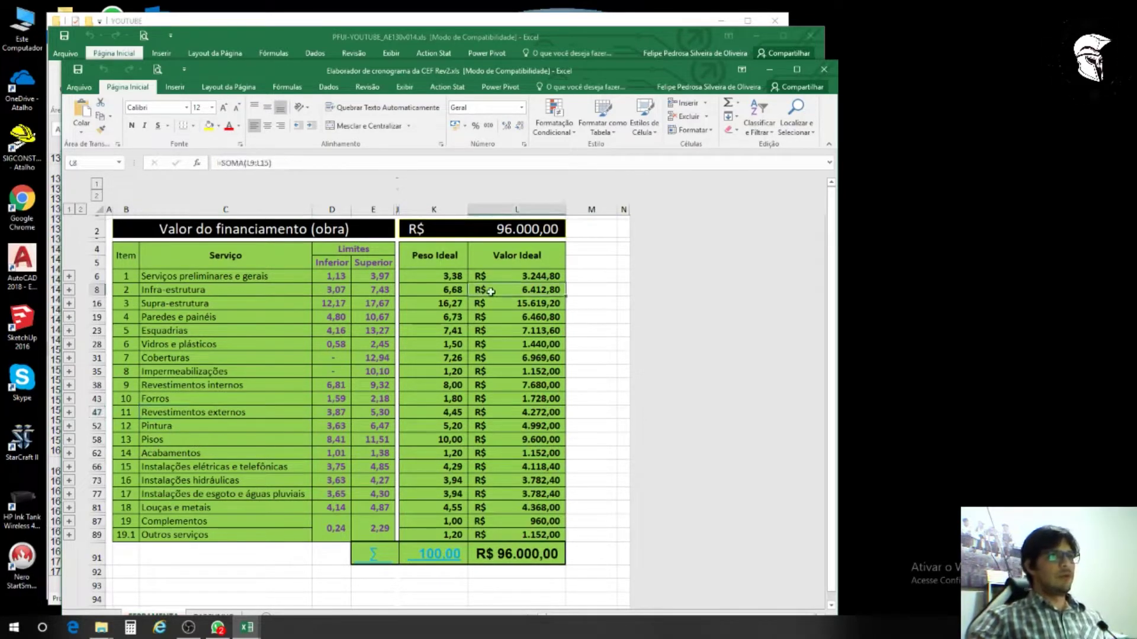
pyautogui.click(448, 276)
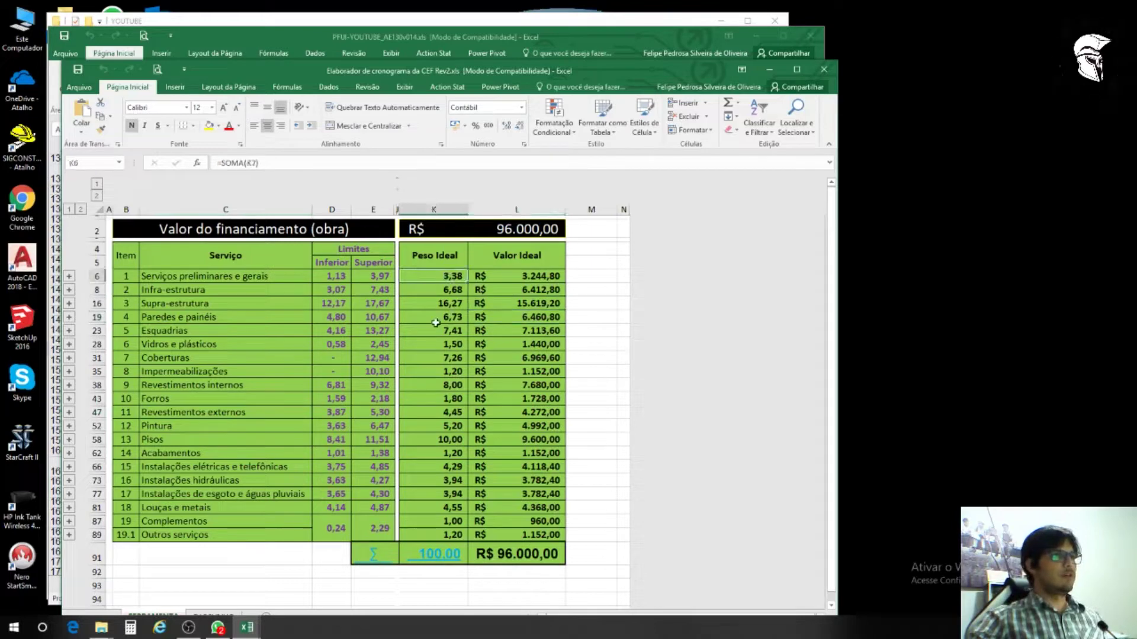
pyautogui.click(516, 303)
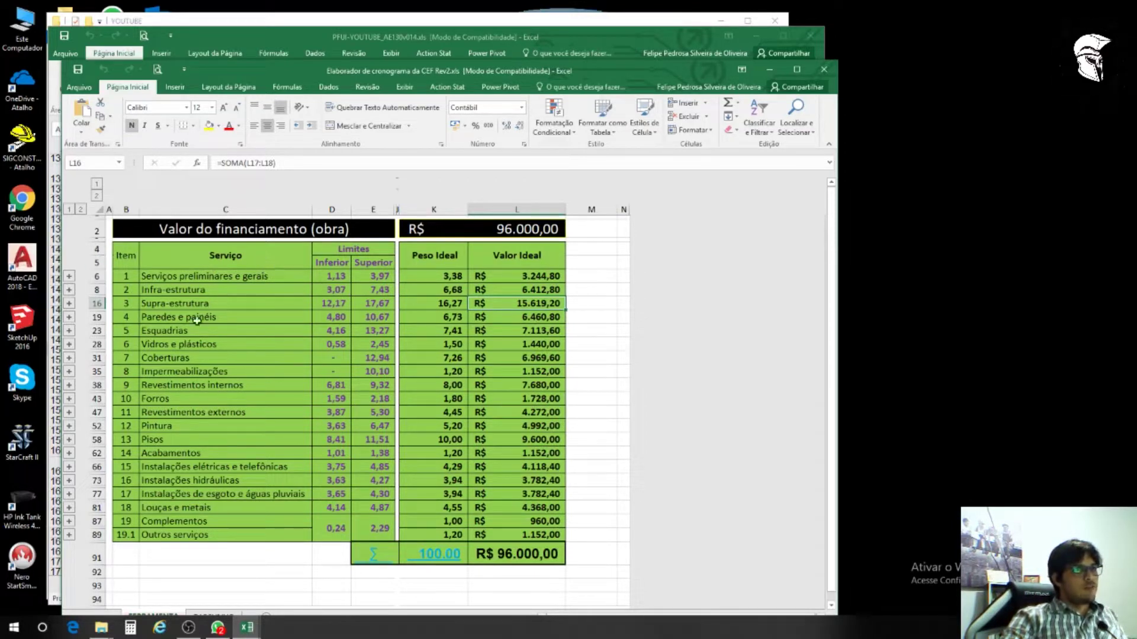
pyautogui.click(70, 330)
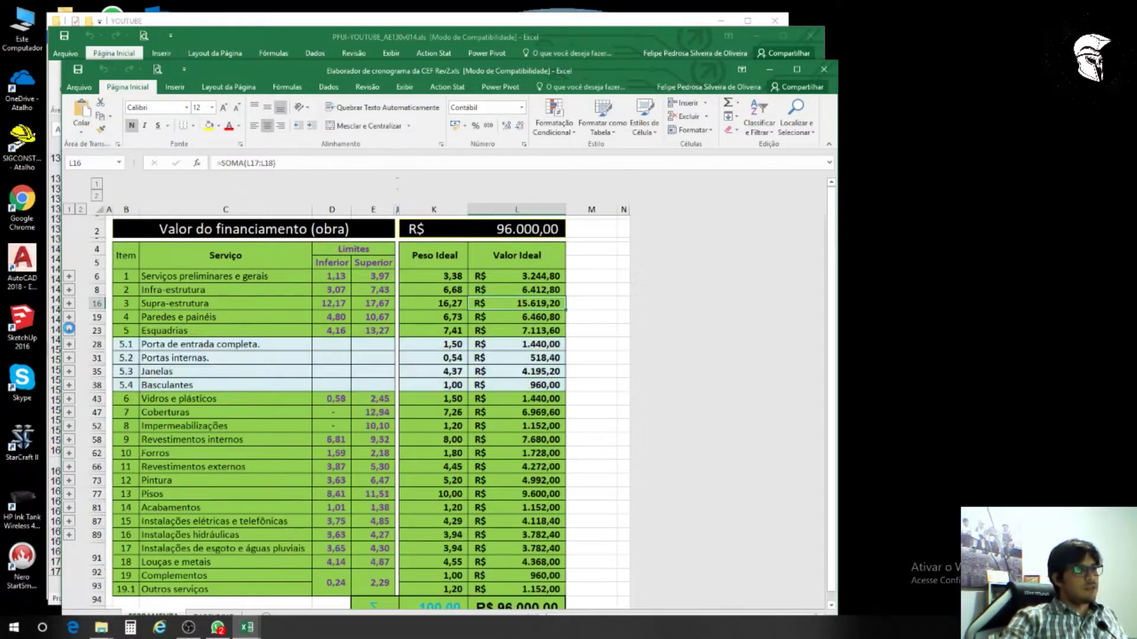
pyautogui.click(451, 345)
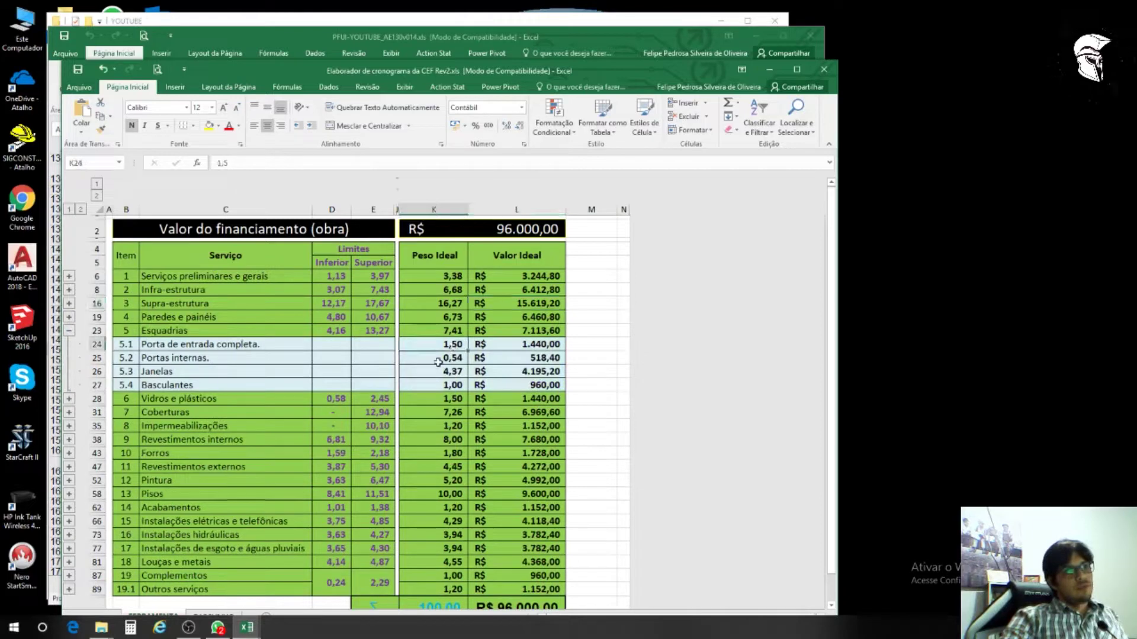
pyautogui.click(445, 332)
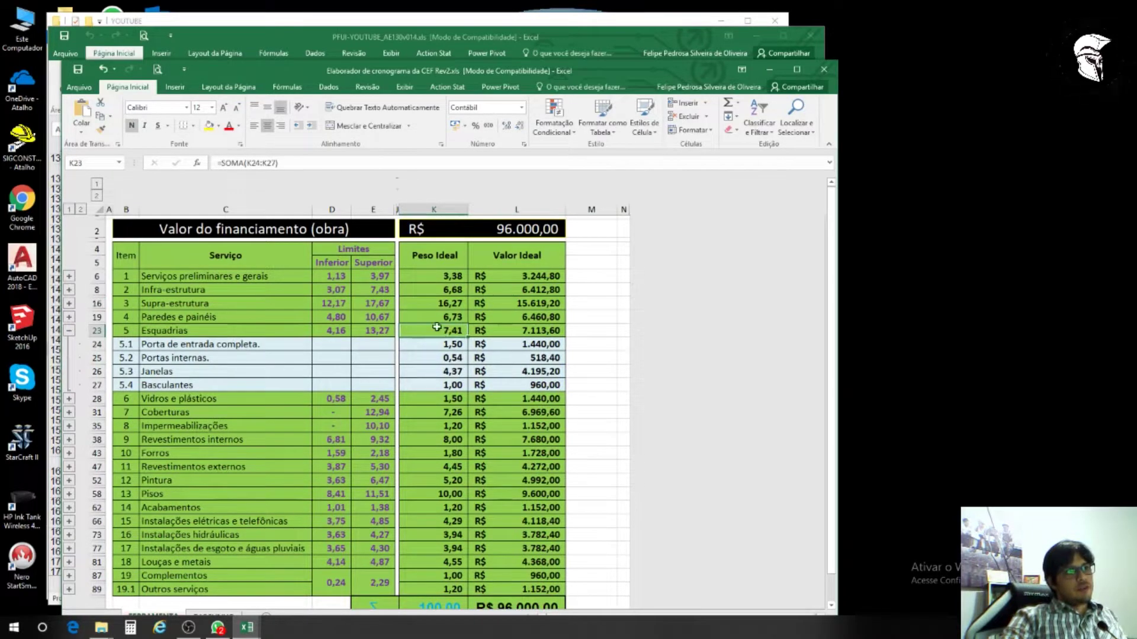
pyautogui.click(373, 326)
pyautogui.click(335, 331)
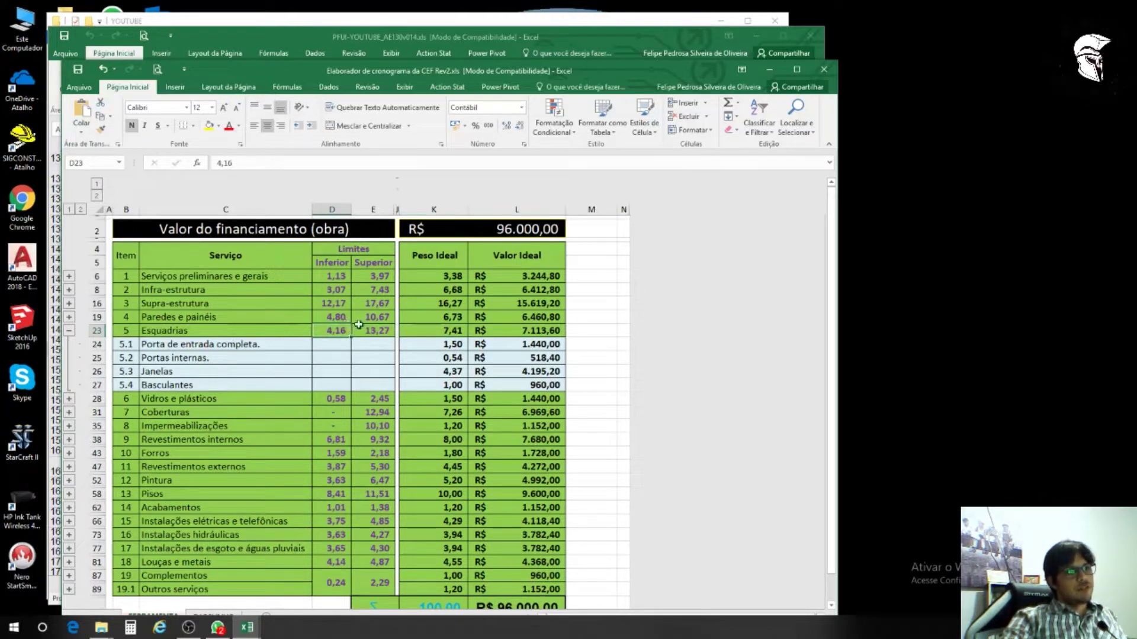
pyautogui.click(376, 332)
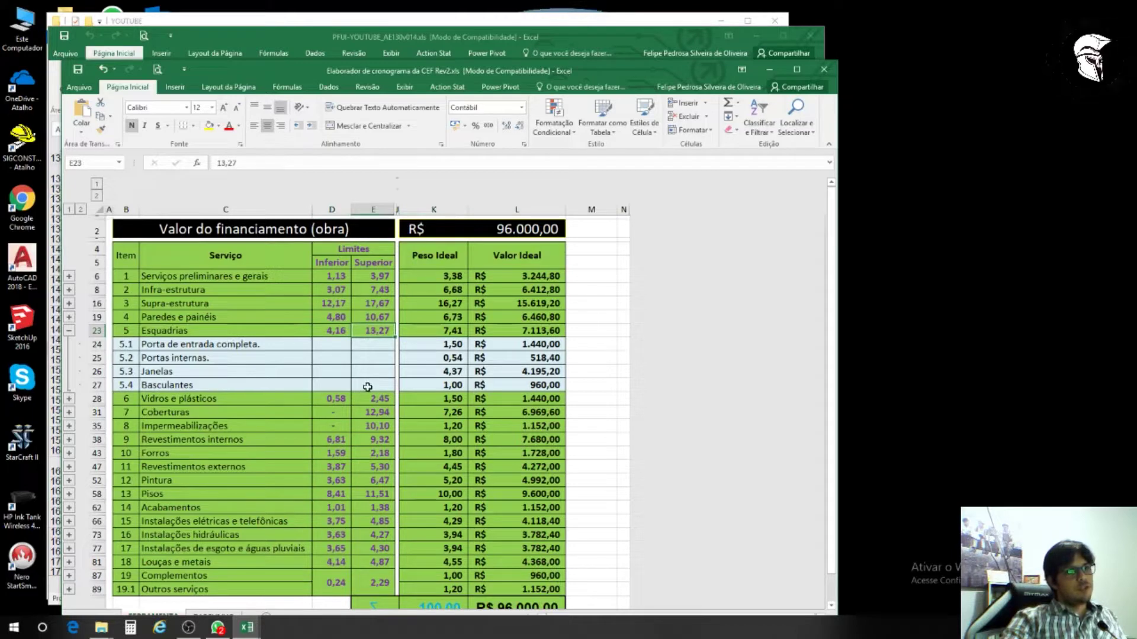
# Step: Set the ideal weight of Portas internas to 3 and of Janelas to 5
pyautogui.click(432, 361)
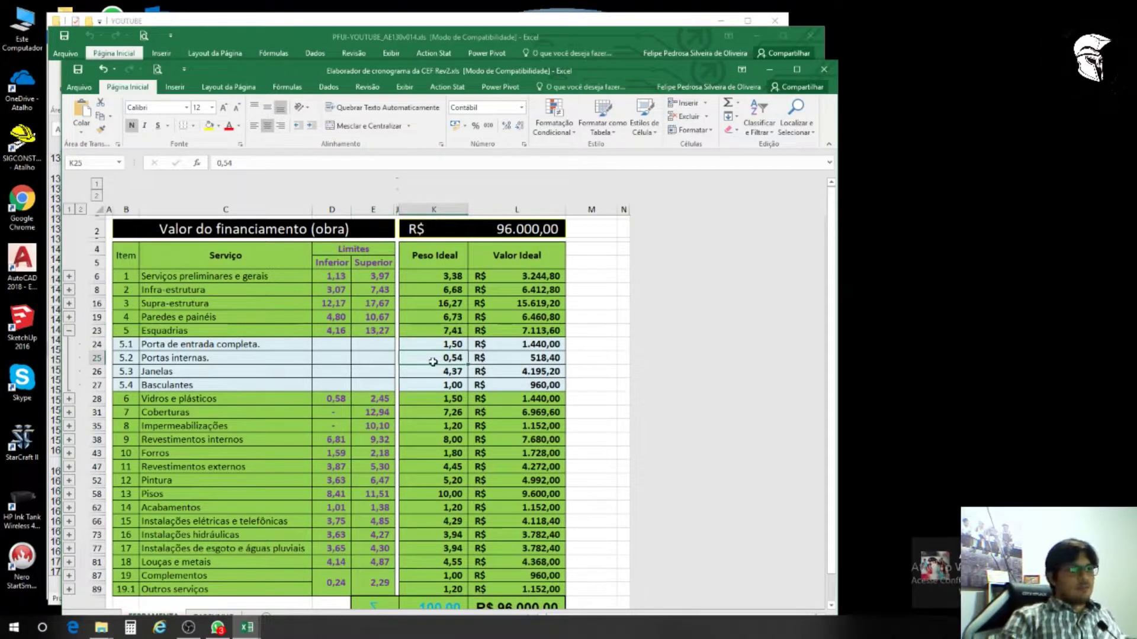
pyautogui.write('3')
pyautogui.press('Return')
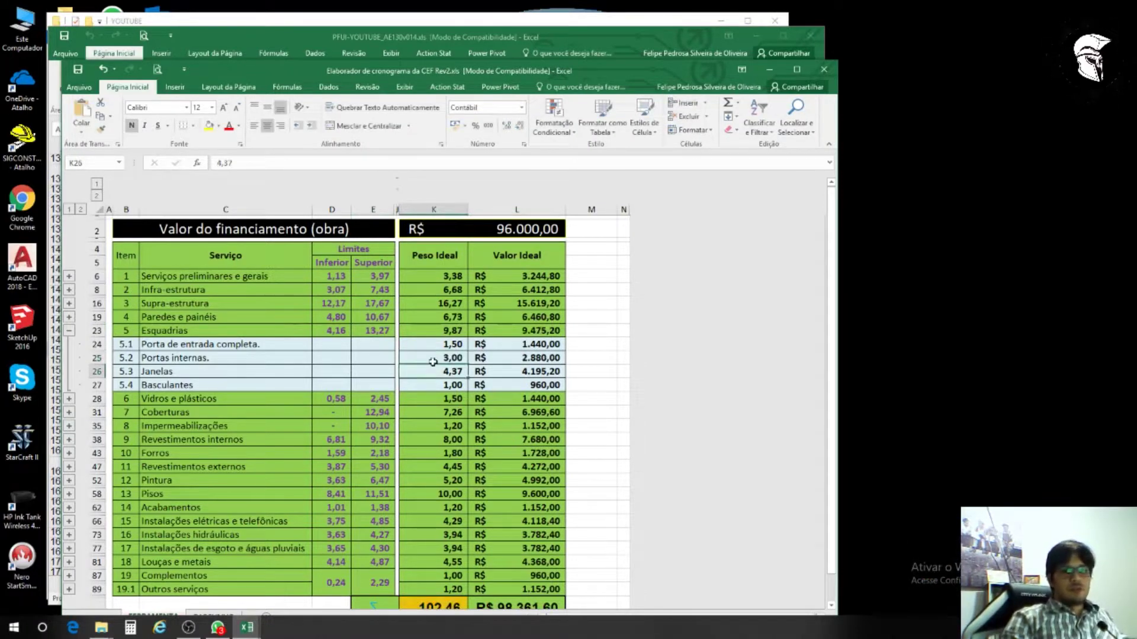
pyautogui.write('5')
pyautogui.press('Return')
# Step: Test higher Esquadrias weights: Portas internas 5, Porta de entrada completa 5, and finally Portas internas 9
pyautogui.press('Up')
pyautogui.press('Up')
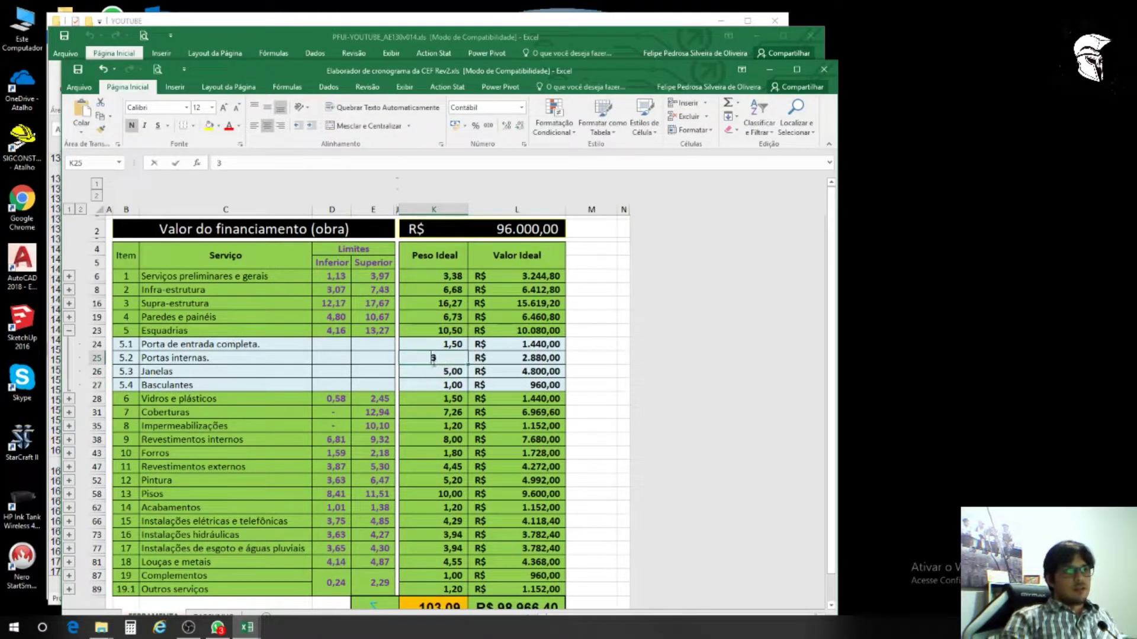
pyautogui.write('5')
pyautogui.press('Up')
pyautogui.scroll(-1, 466, 372)
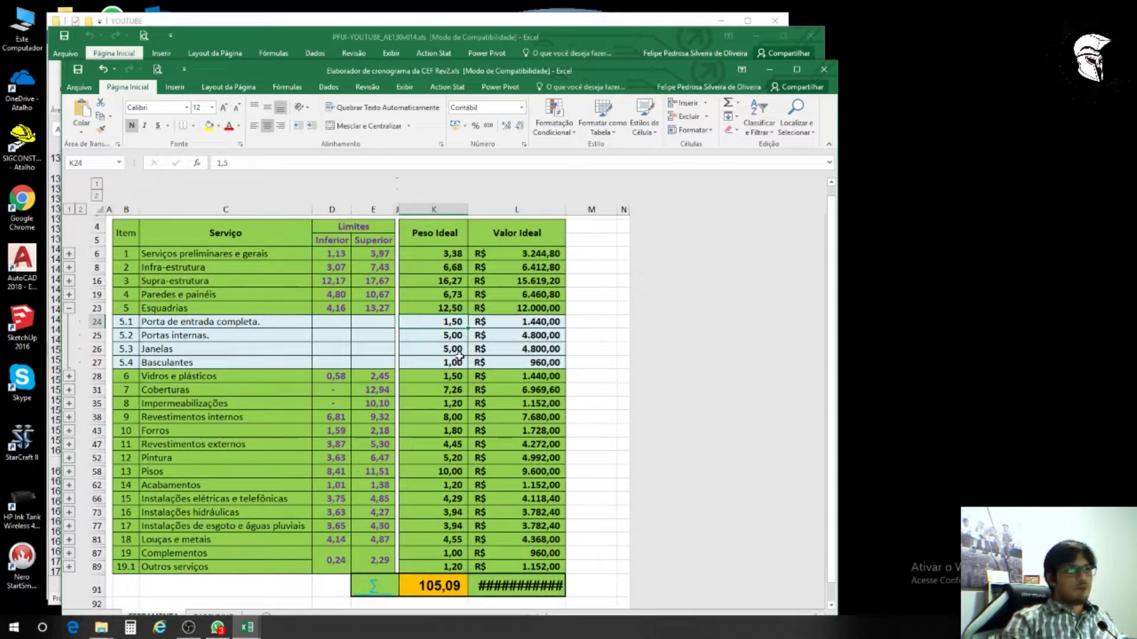
pyautogui.write('5')
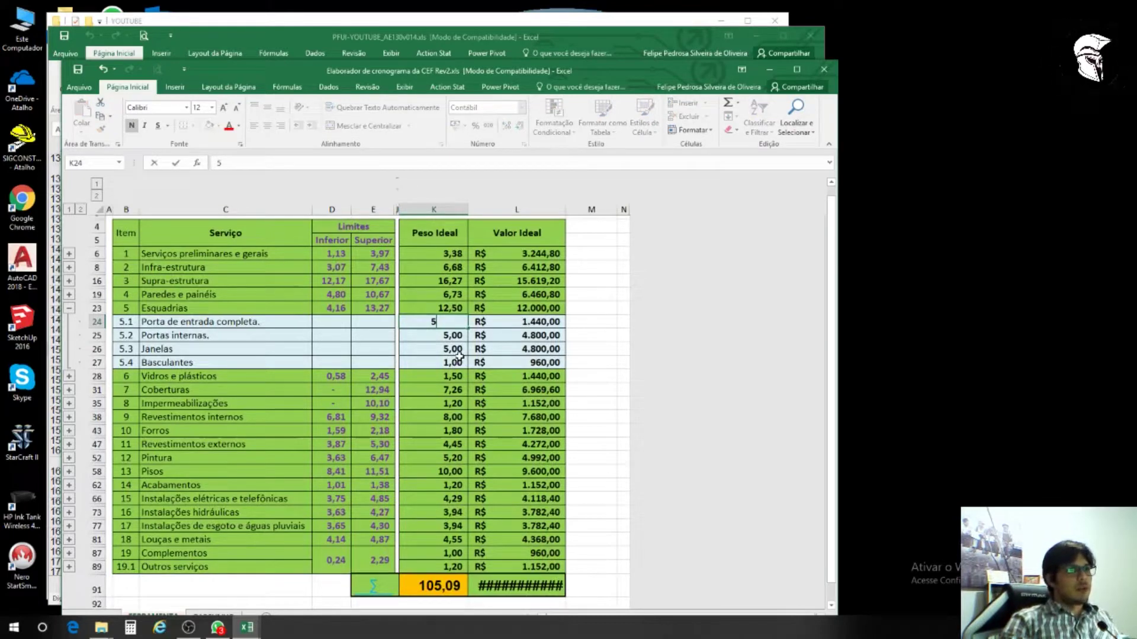
pyautogui.press('Return')
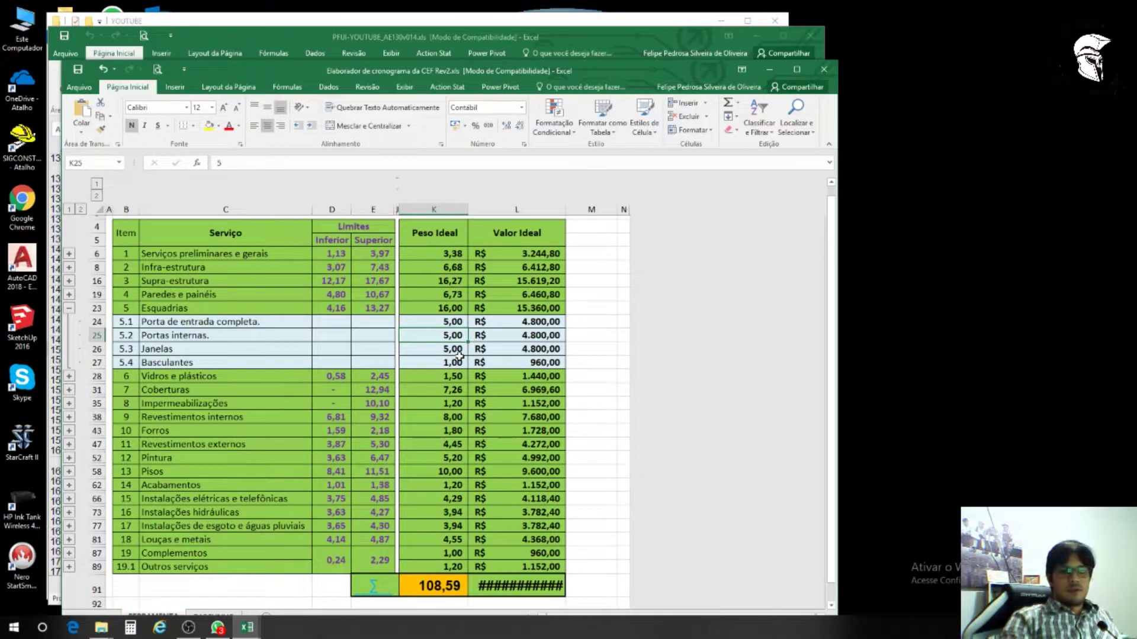
pyautogui.write('9')
pyautogui.press('Return')
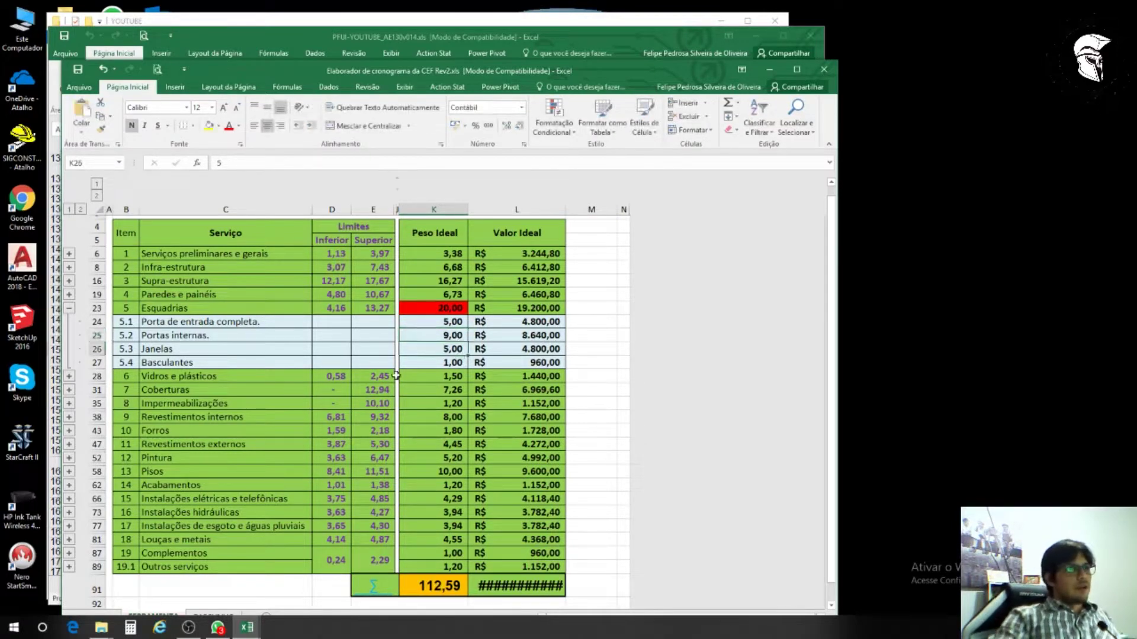
# Step: Examine the Esquadrias total weight and its four sub-items, comparing them with the ESQUADRIAS items in the PFUI proposal workbook
pyautogui.click(454, 309)
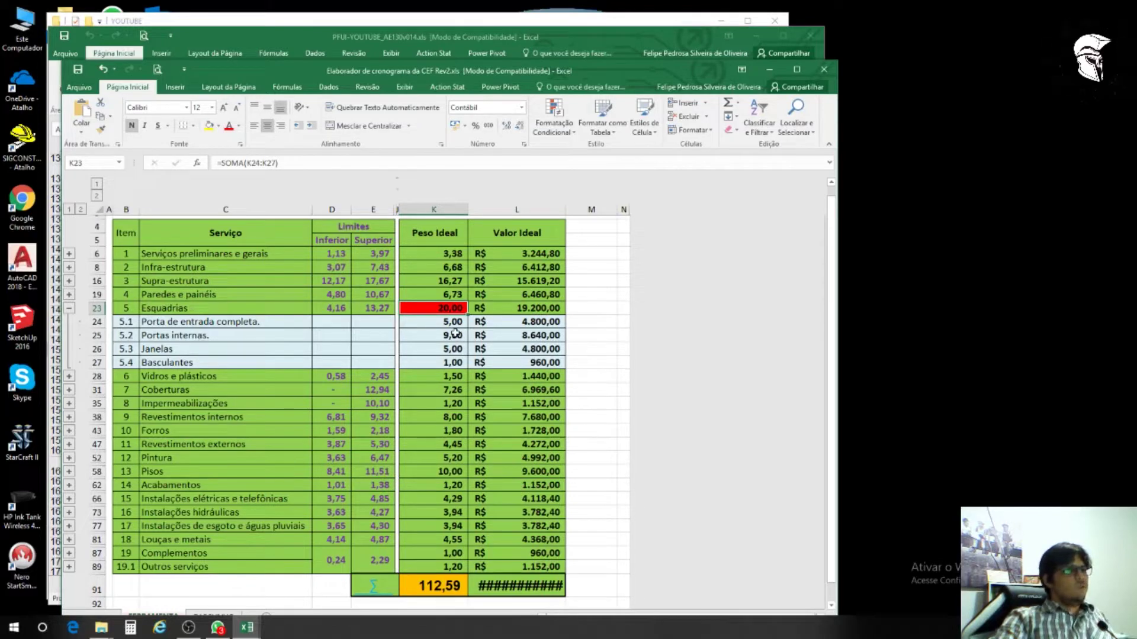
pyautogui.click(182, 310)
pyautogui.click(204, 325)
pyautogui.click(198, 336)
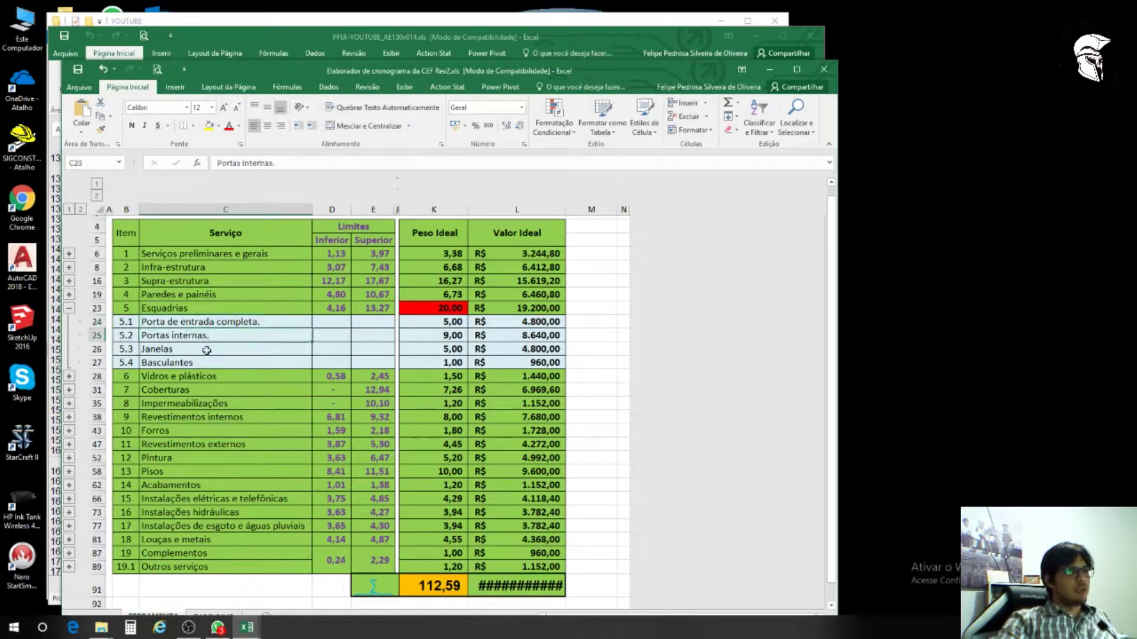
pyautogui.click(207, 351)
pyautogui.click(192, 362)
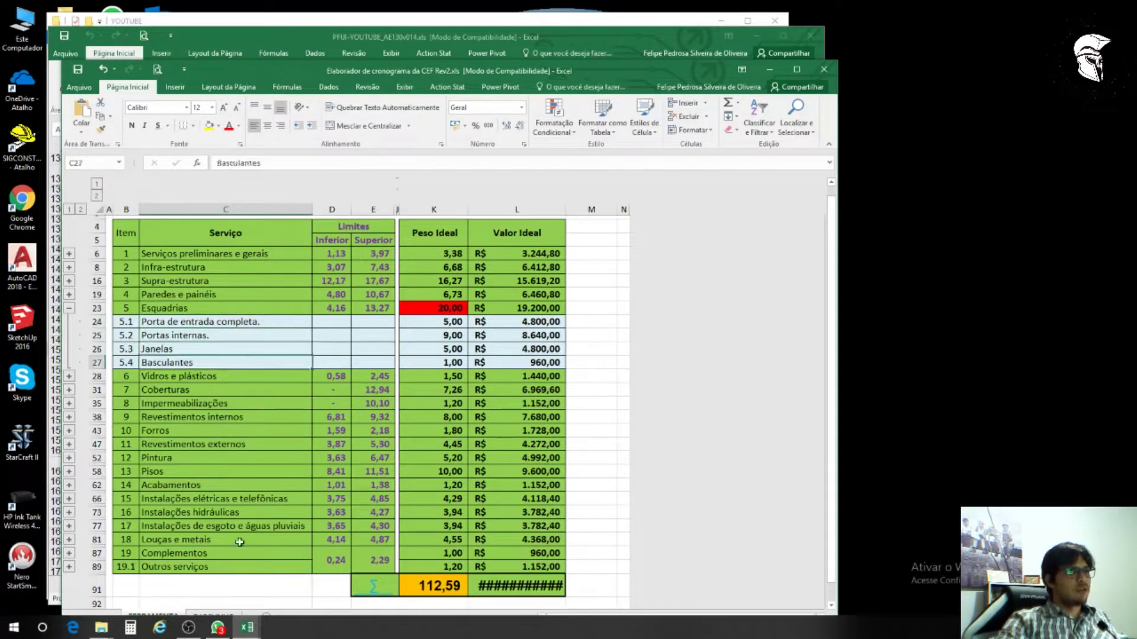
pyautogui.click(253, 625)
pyautogui.click(208, 586)
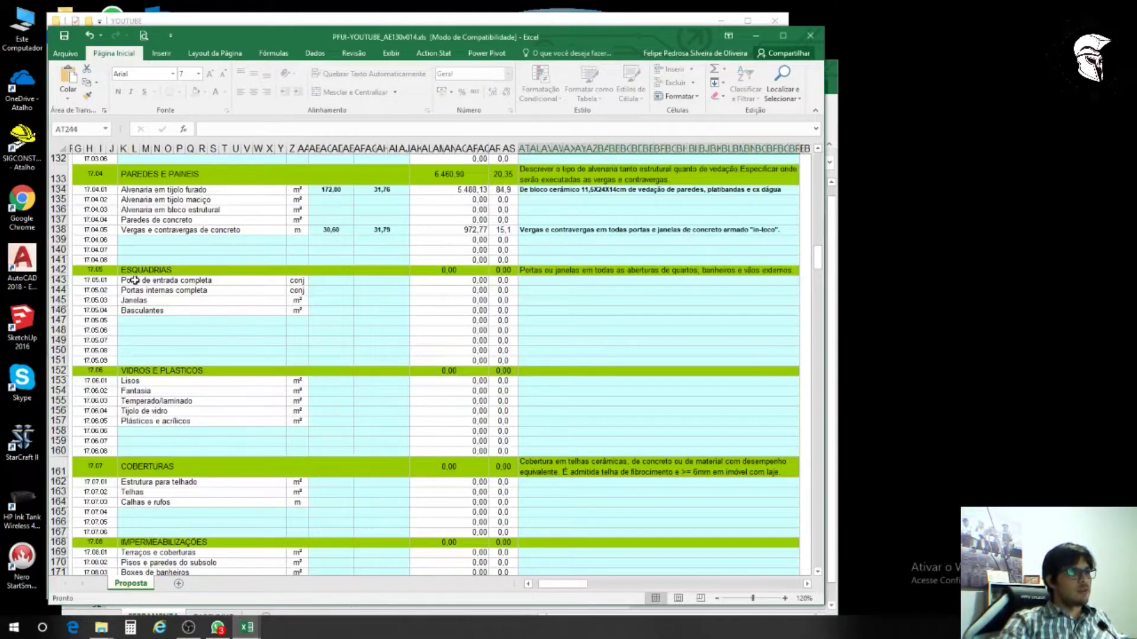
pyautogui.click(247, 626)
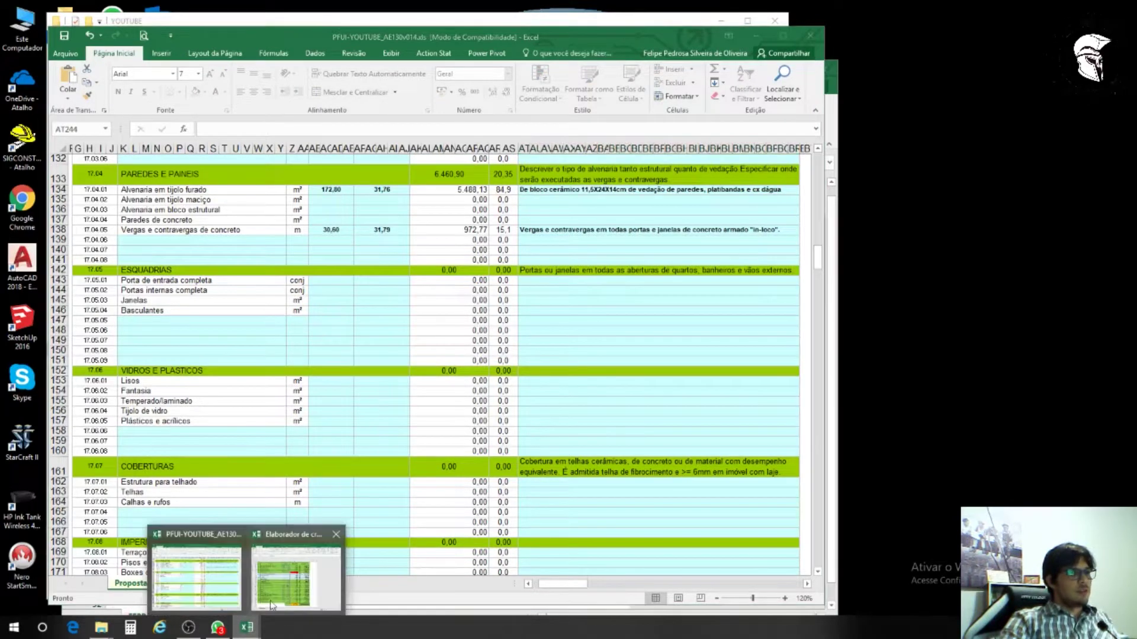
pyautogui.click(290, 587)
# Step: Set the ideal weights of Porta de entrada completa and Portas internas to 2 each, and Janelas to 1
pyautogui.click(441, 334)
pyautogui.click(448, 319)
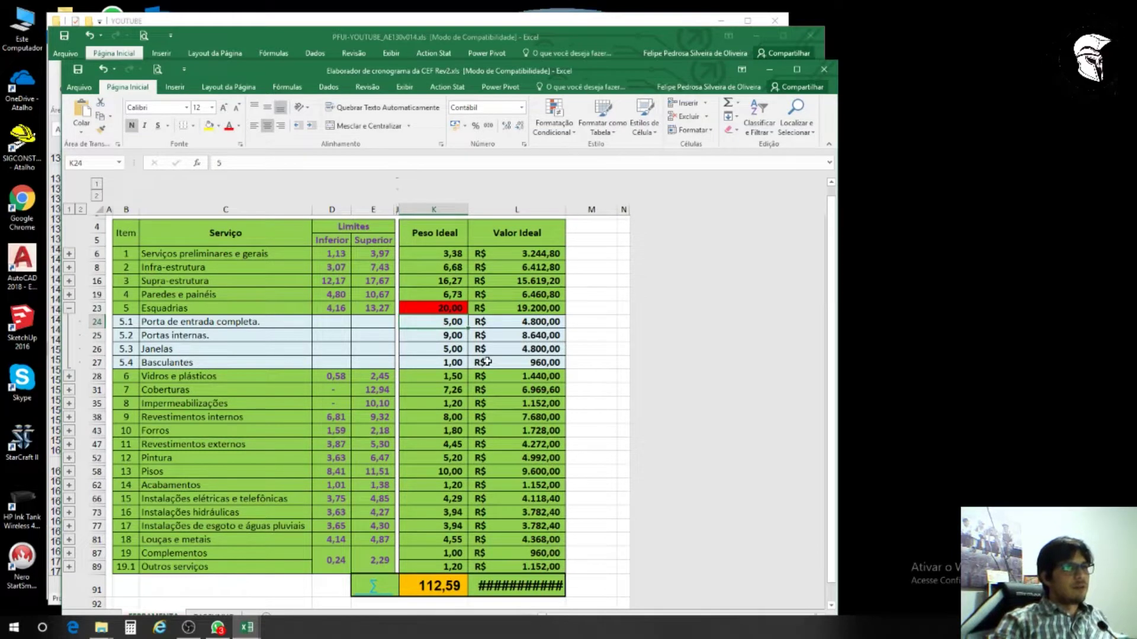
pyautogui.write('2')
pyautogui.press('Return')
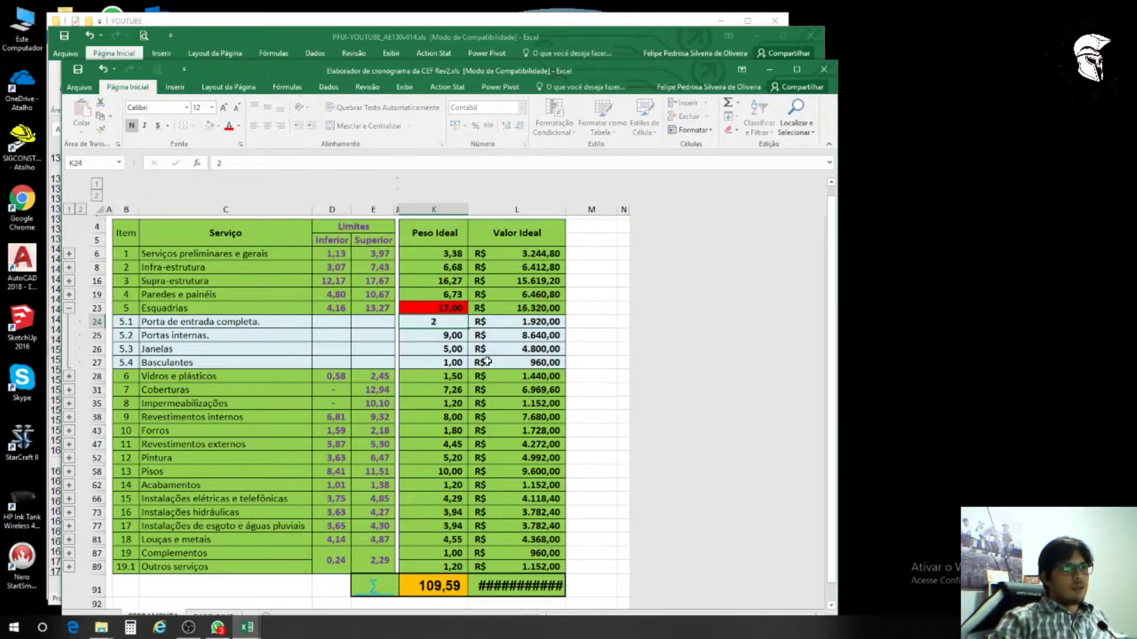
pyautogui.write('2')
pyautogui.press('Return')
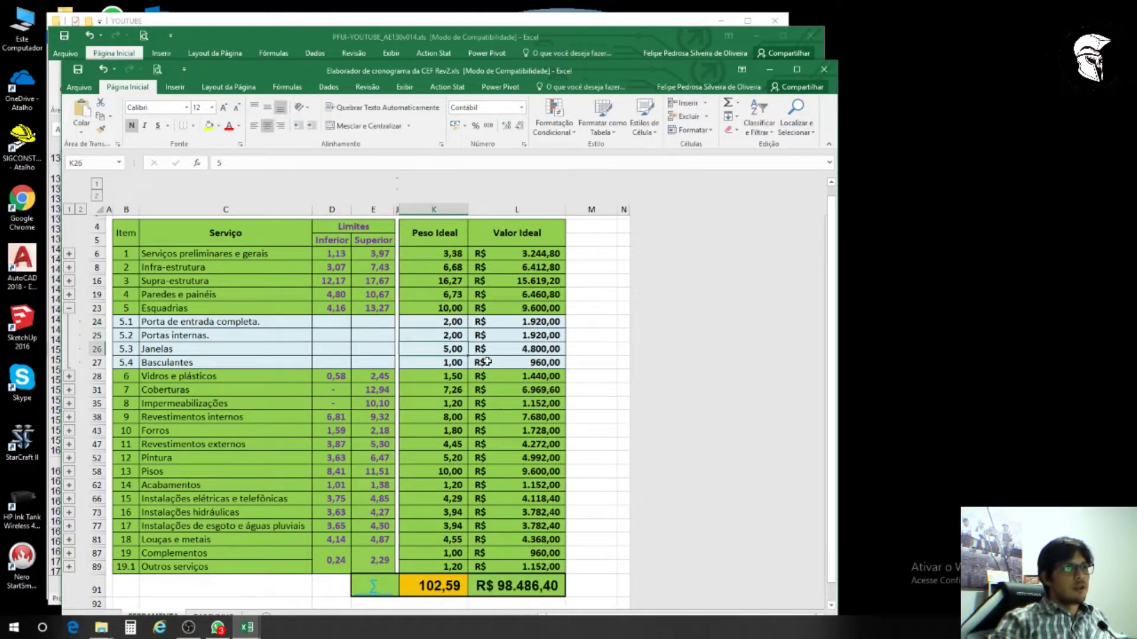
pyautogui.write('1')
pyautogui.press('Return')
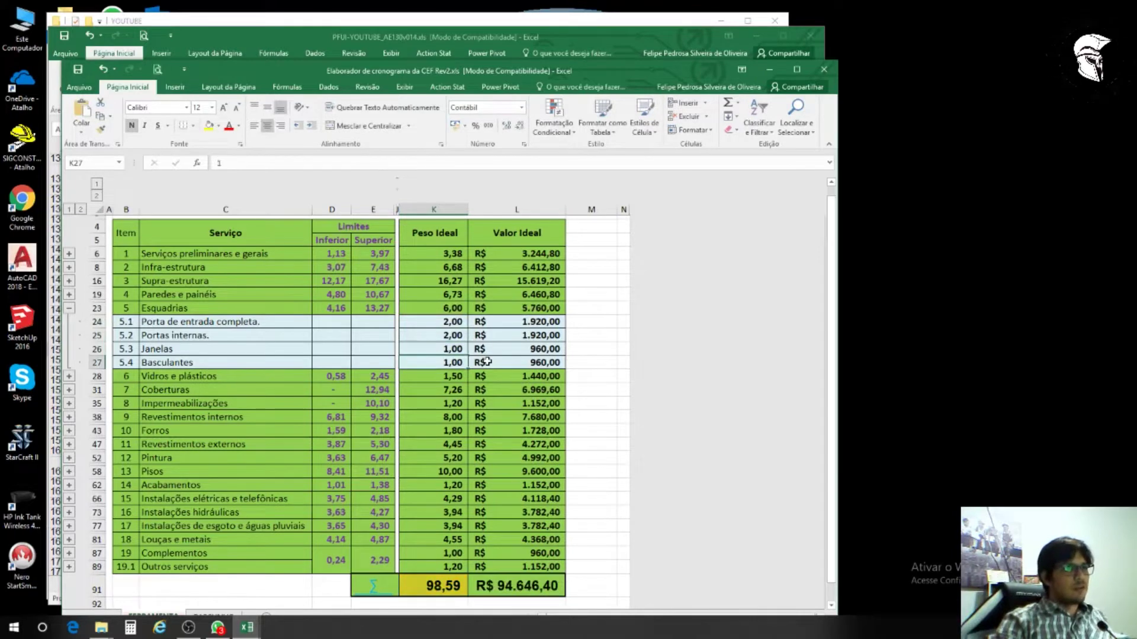
# Step: Set the ideal weights of Portas internas and Porta de entrada completa to 1 each
pyautogui.press('Up')
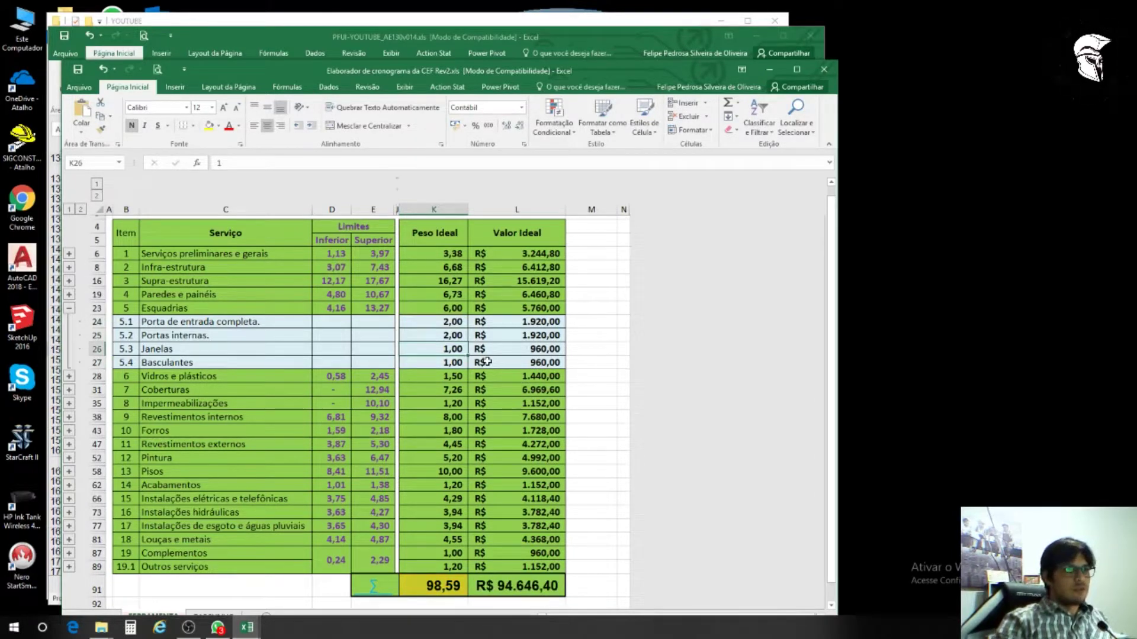
pyautogui.press('Up')
pyautogui.write('1')
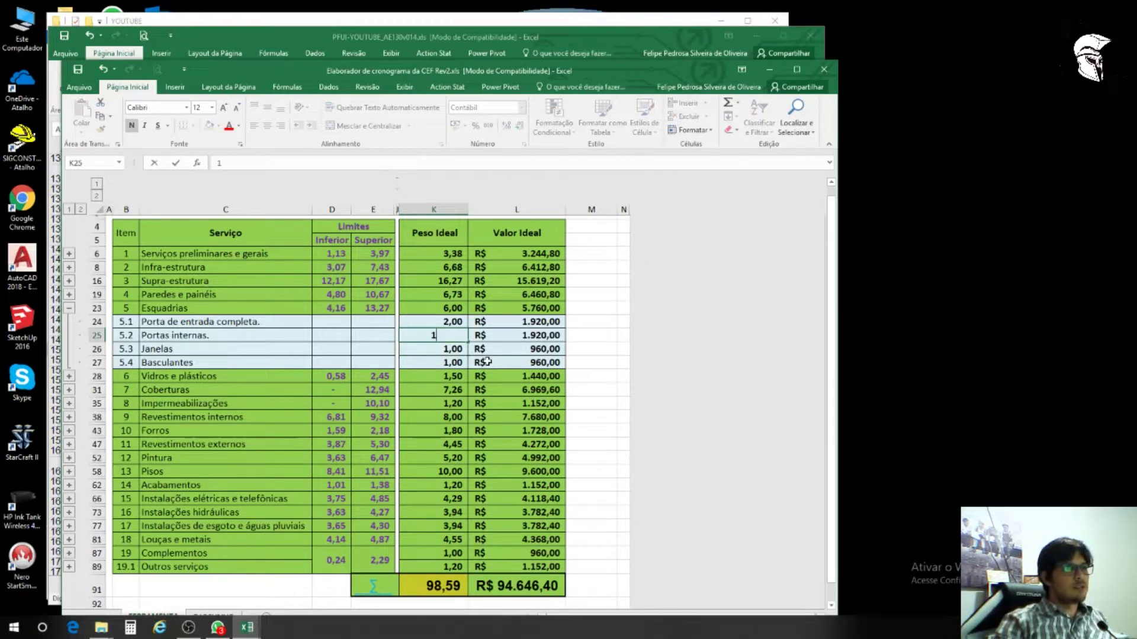
pyautogui.press('Up')
pyautogui.write('1')
pyautogui.press('Return')
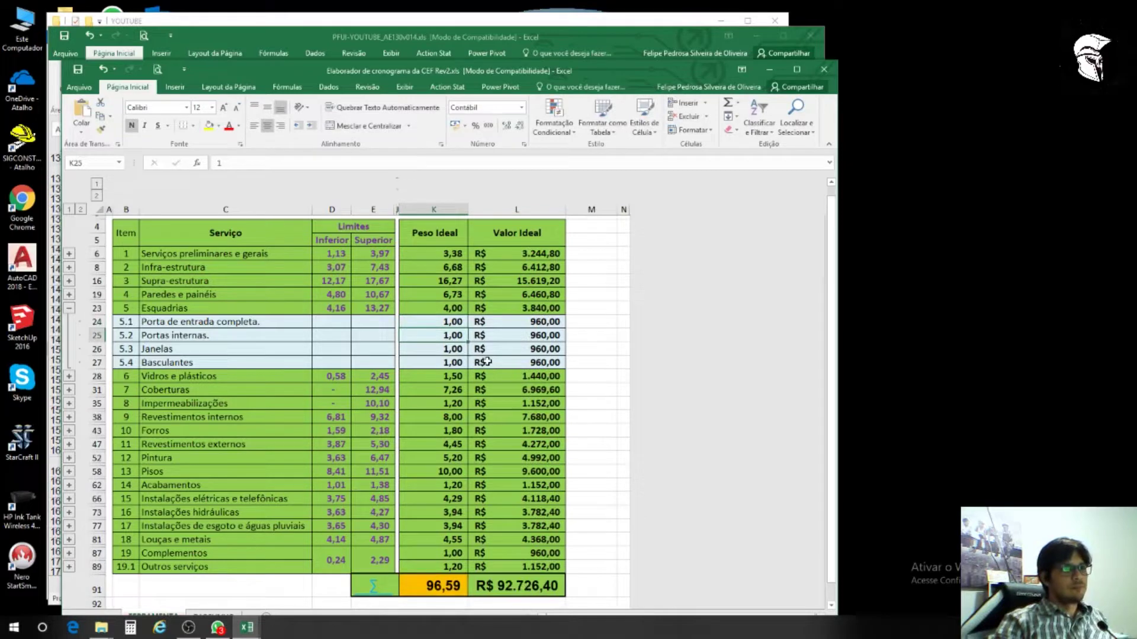
# Step: Test an ideal weight of 0,5 for Portas internas and restore it to 1
pyautogui.click(446, 305)
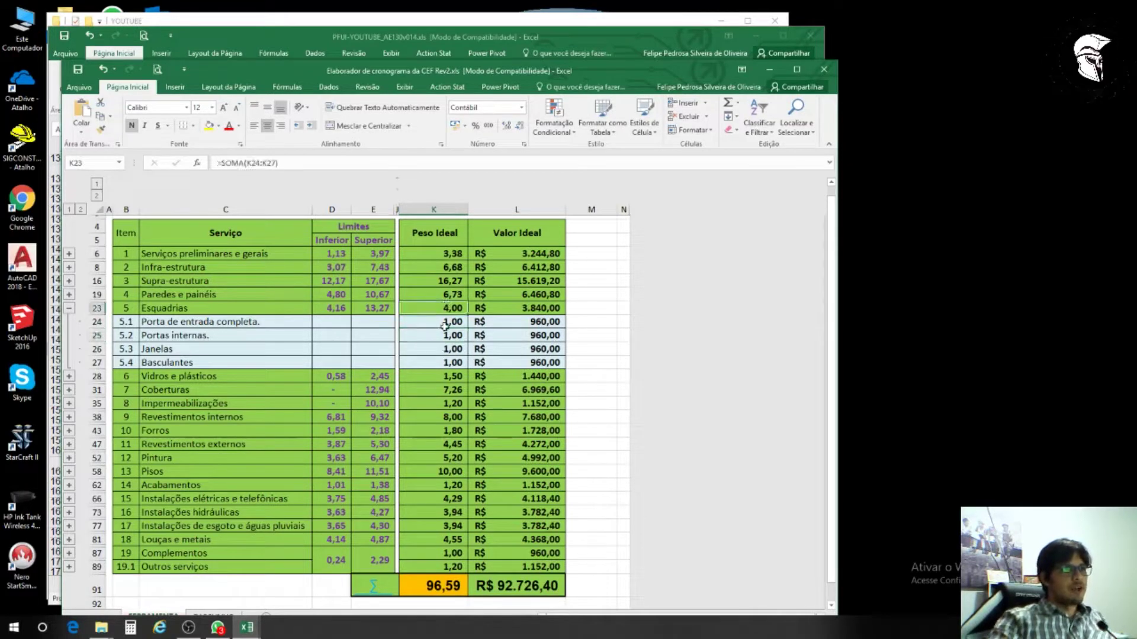
pyautogui.click(450, 335)
pyautogui.write('0,5')
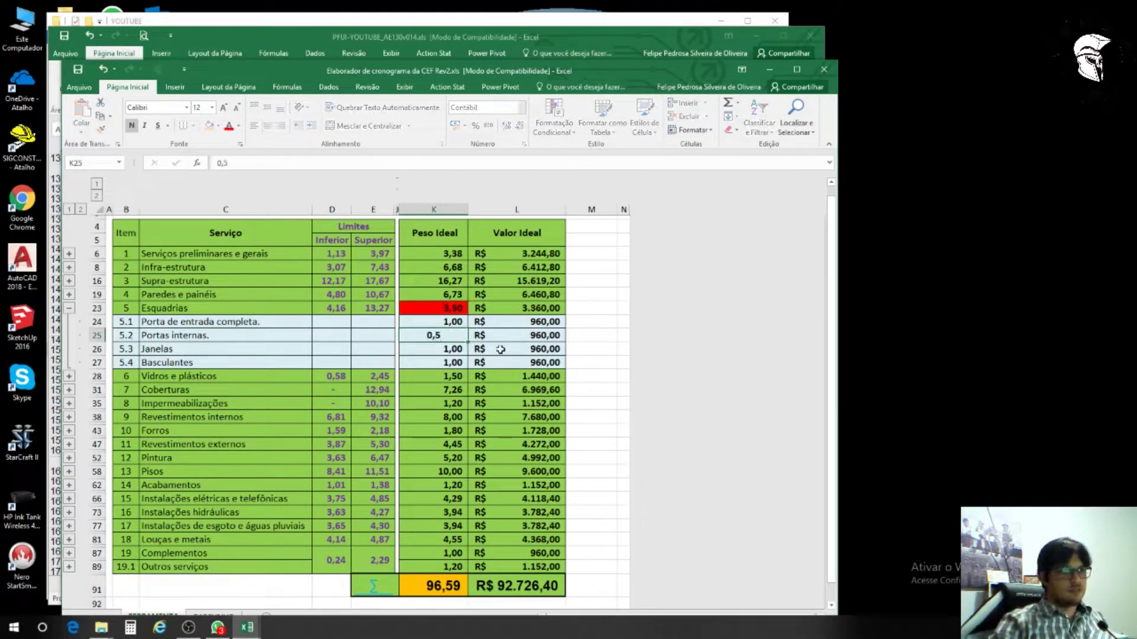
pyautogui.press('Return')
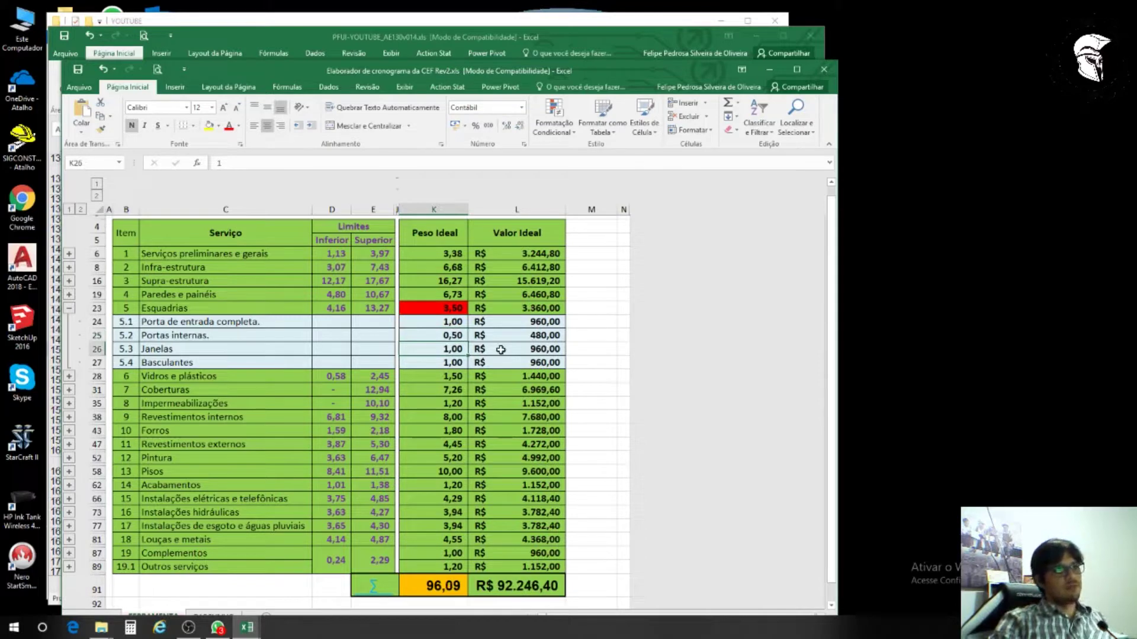
pyautogui.press('Up')
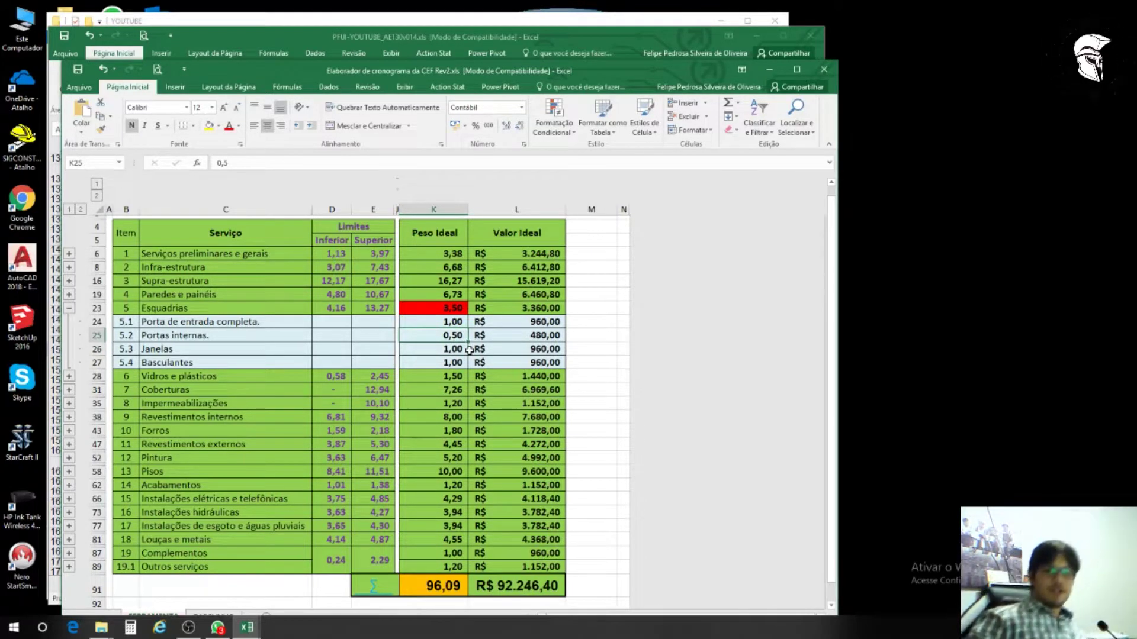
pyautogui.write('1')
pyautogui.press('Up')
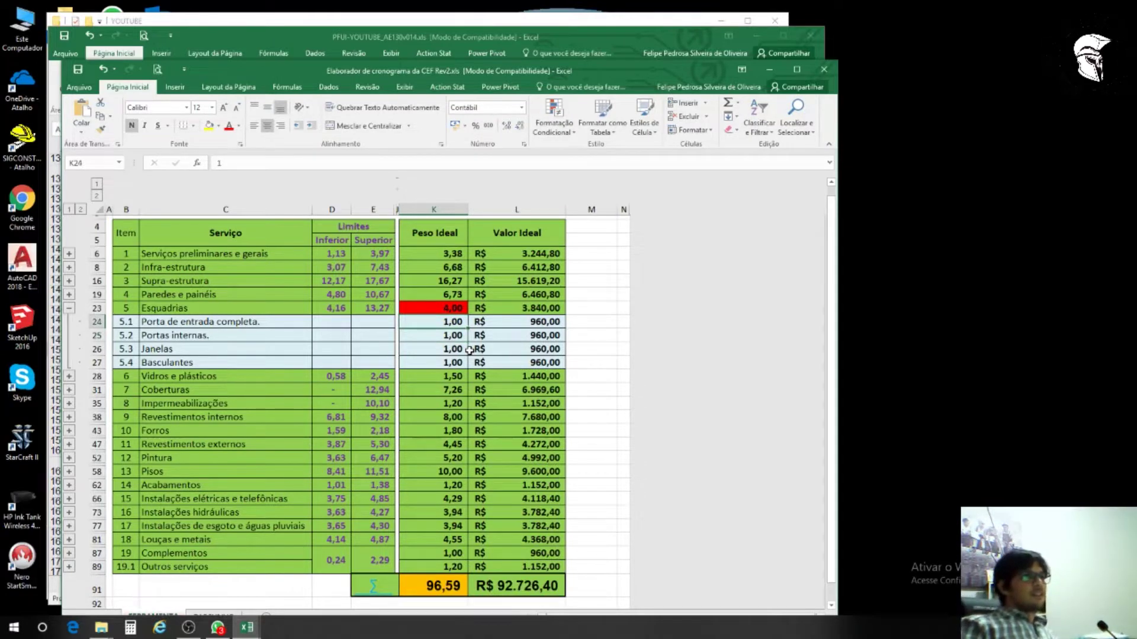
# Step: Set the ideal weight of Porta de entrada completa to 2 and check the schedule's total weight
pyautogui.write('2')
pyautogui.press('Return')
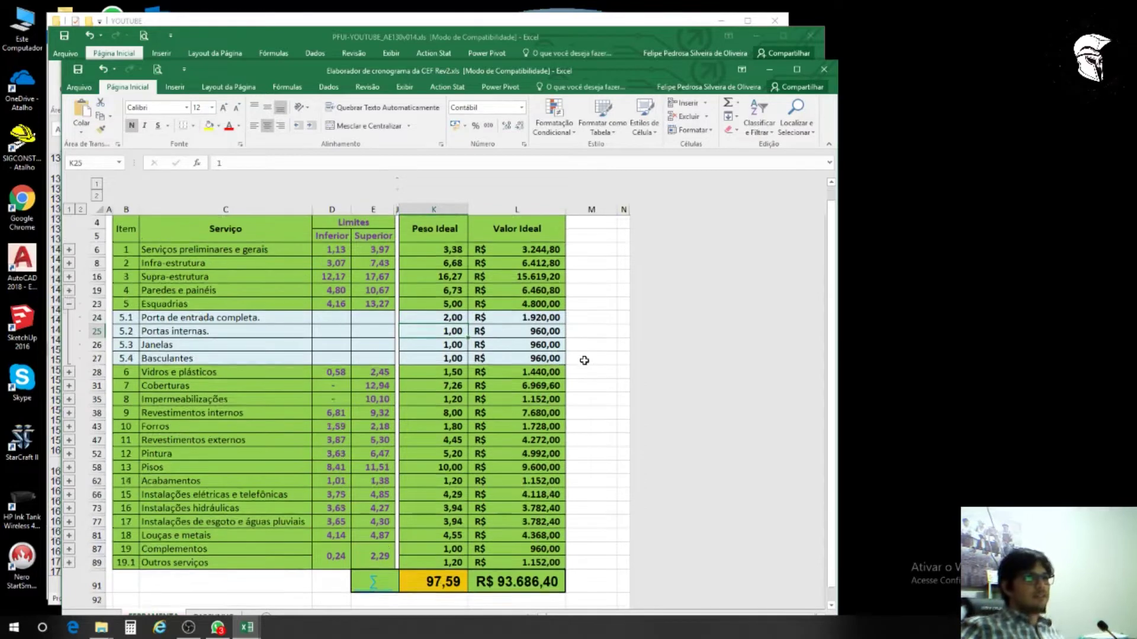
pyautogui.scroll(-1, 584, 360)
pyautogui.scroll(1, 489, 422)
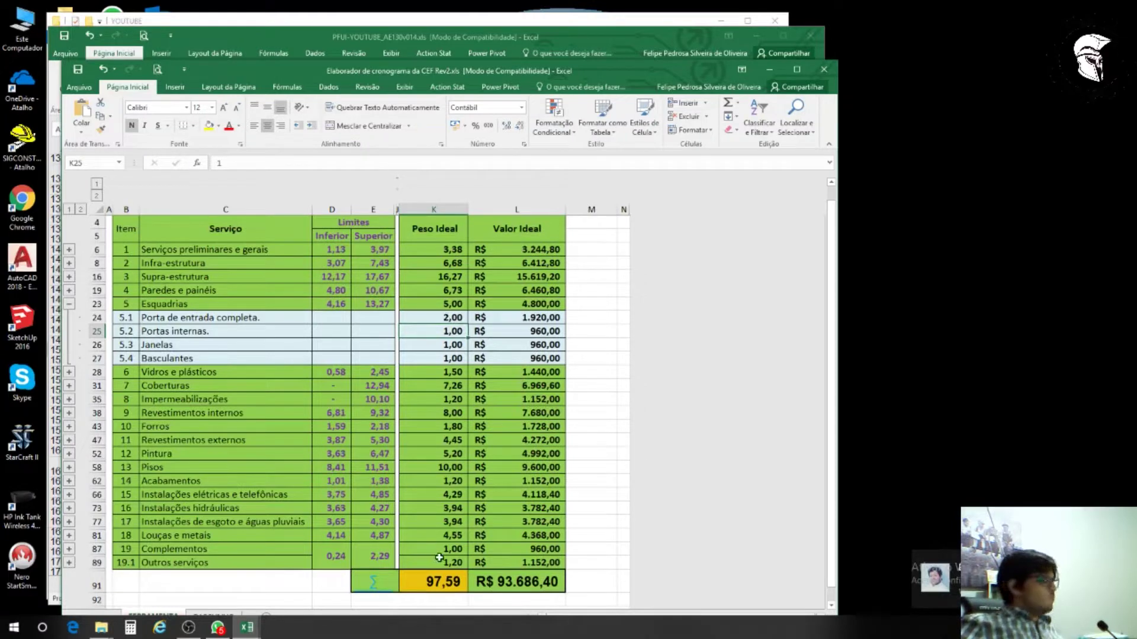
pyautogui.click(449, 582)
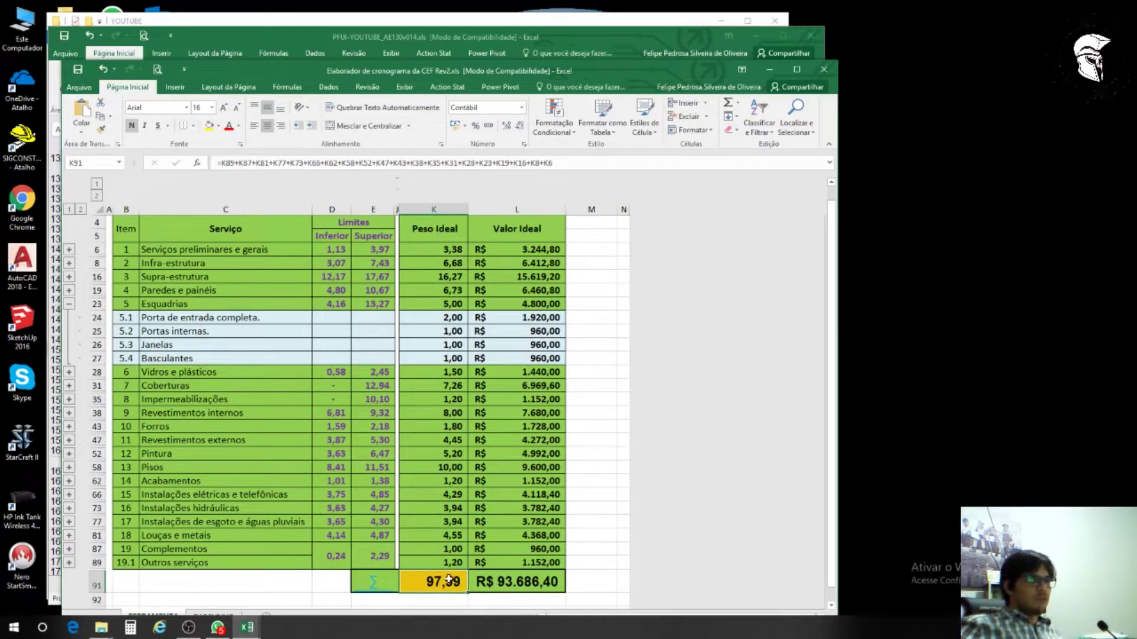
# Step: Set the ideal weights of Portas internas and Janelas to 2 each
pyautogui.click(454, 330)
pyautogui.write('2')
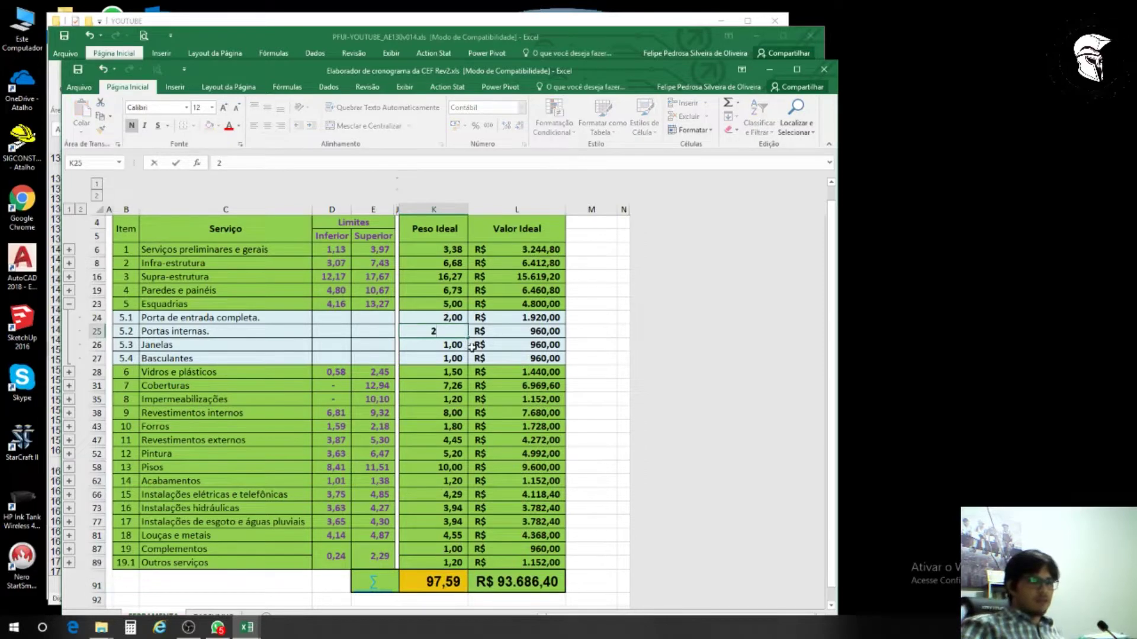
pyautogui.press('Down')
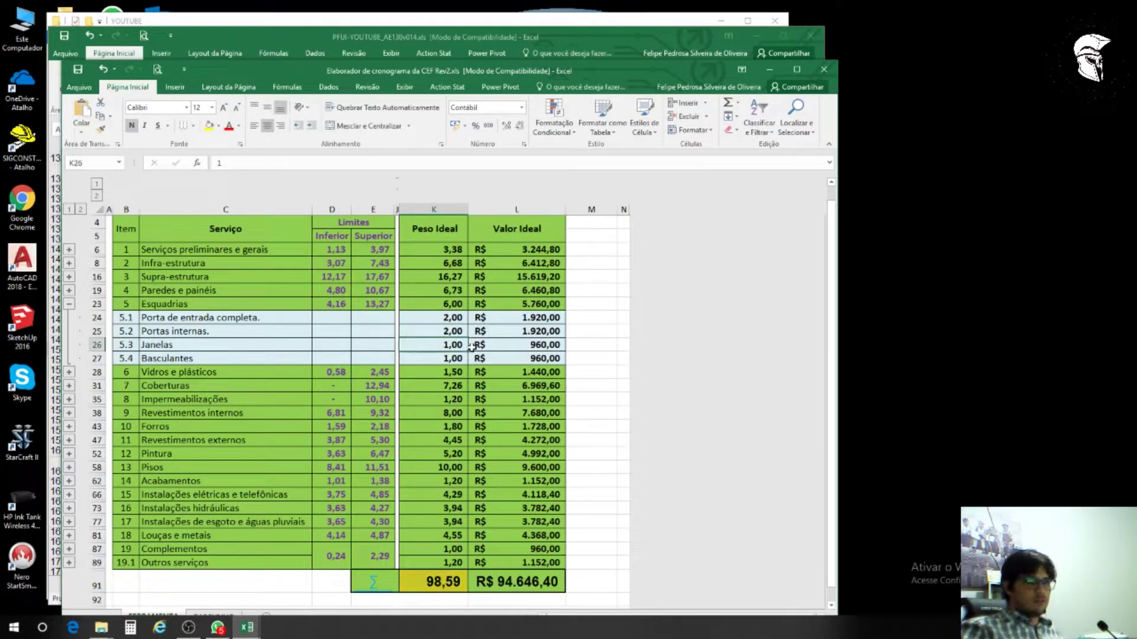
pyautogui.write('2')
pyautogui.press('Return')
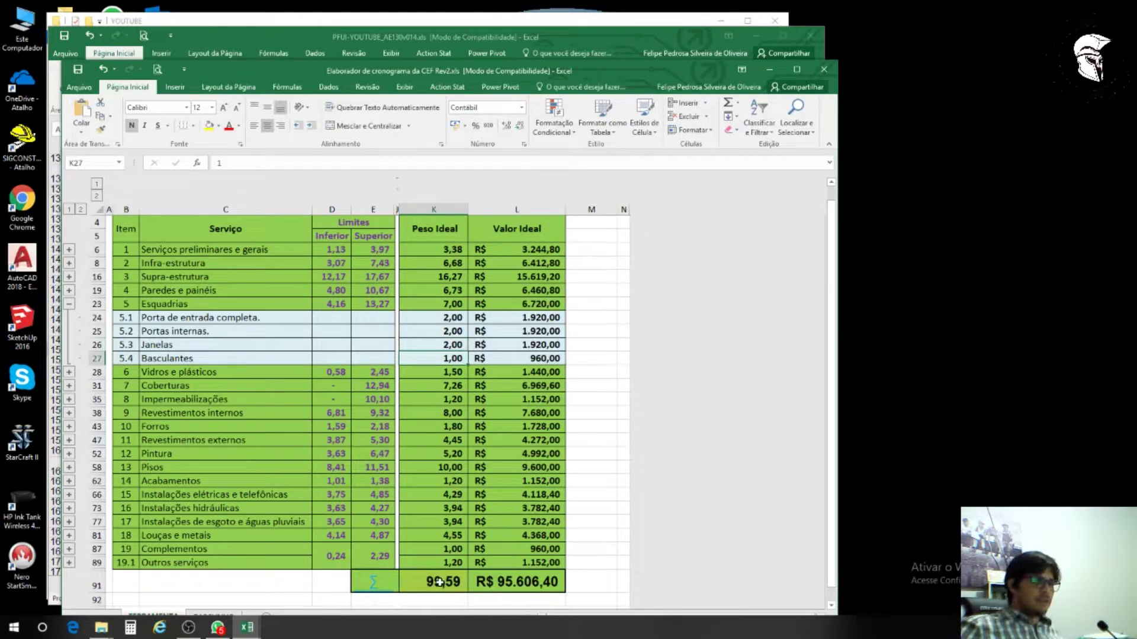
# Step: Set the ideal weight of Basculantes to 1,41 so the schedule's weights add up to 100
pyautogui.scroll(1, 449, 584)
pyautogui.scroll(-1, 449, 584)
pyautogui.scroll(1, 448, 584)
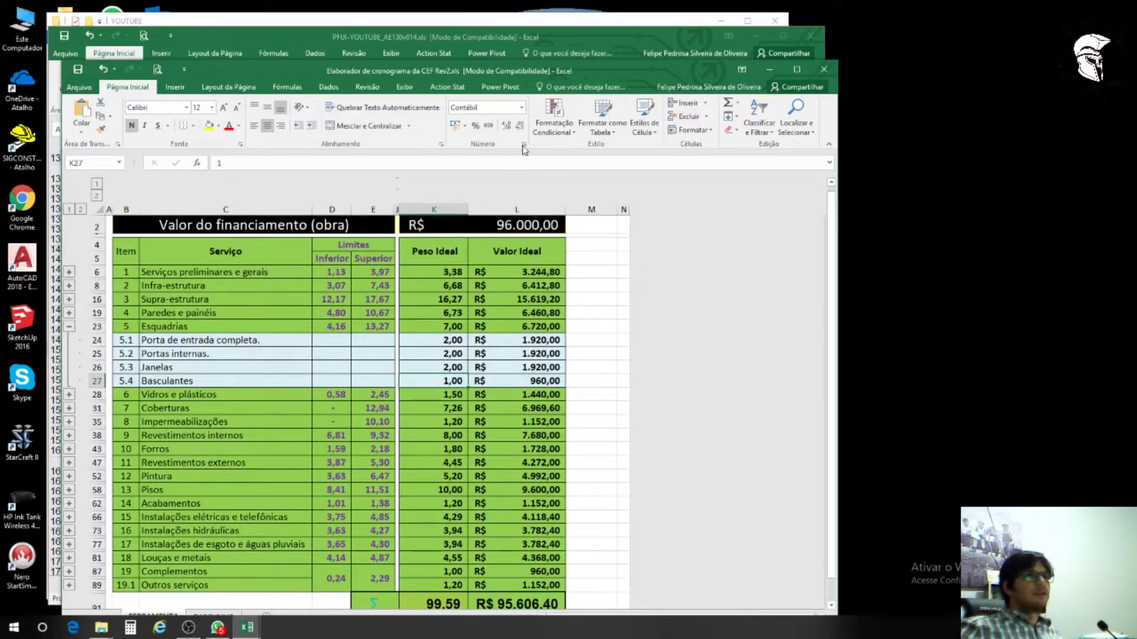
pyautogui.moveTo(547, 66); pyautogui.dragTo(547, 21)
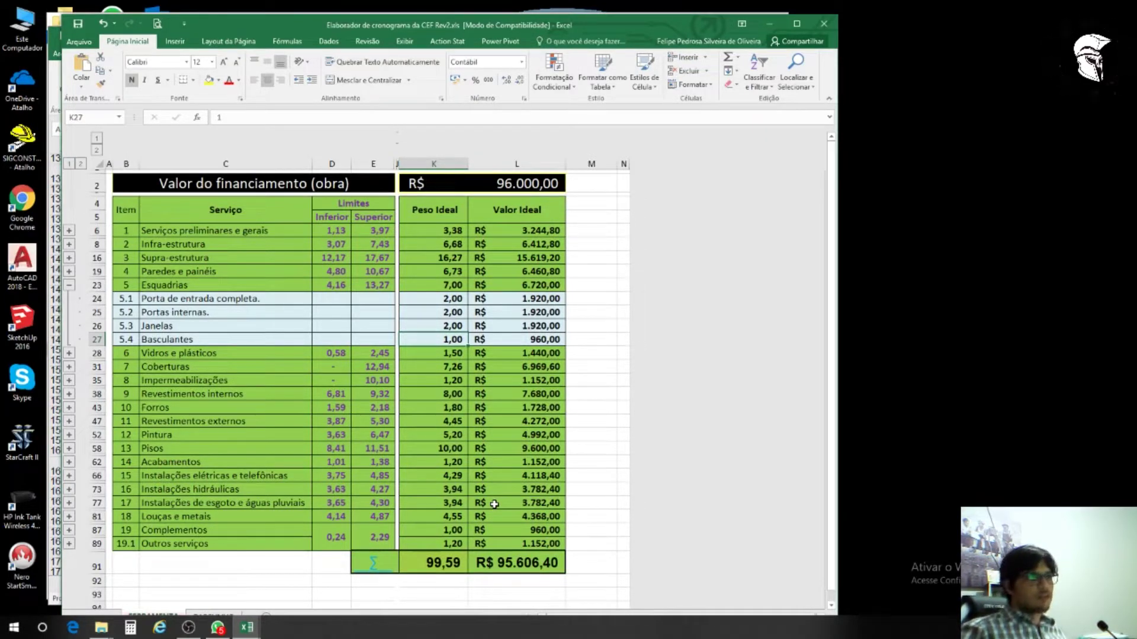
pyautogui.write('1')
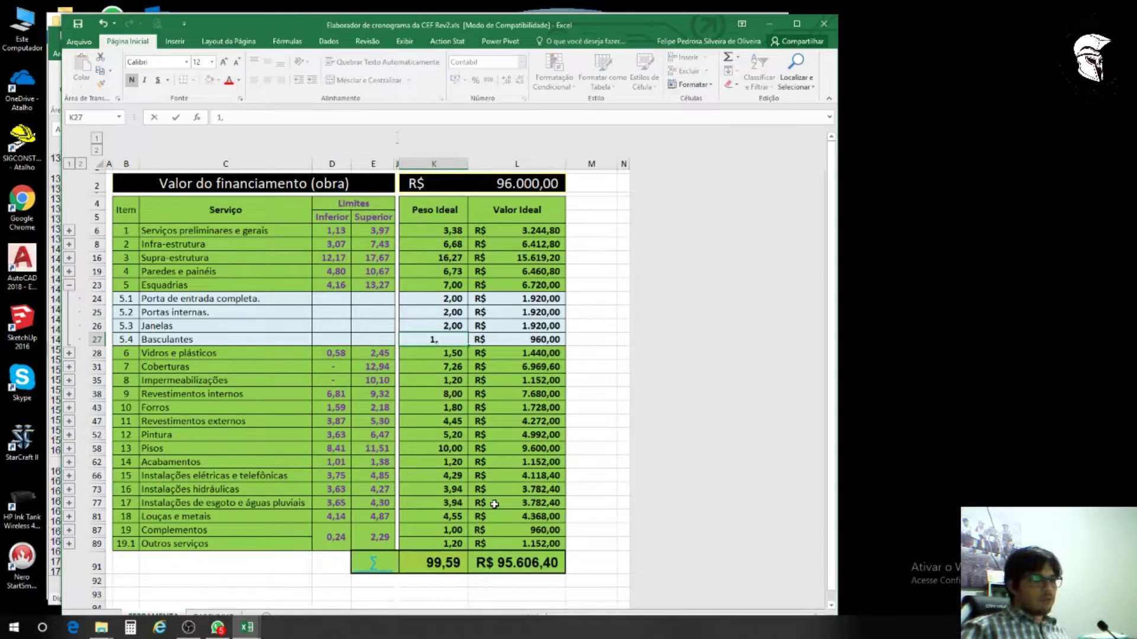
pyautogui.write(',41')
pyautogui.press('Return')
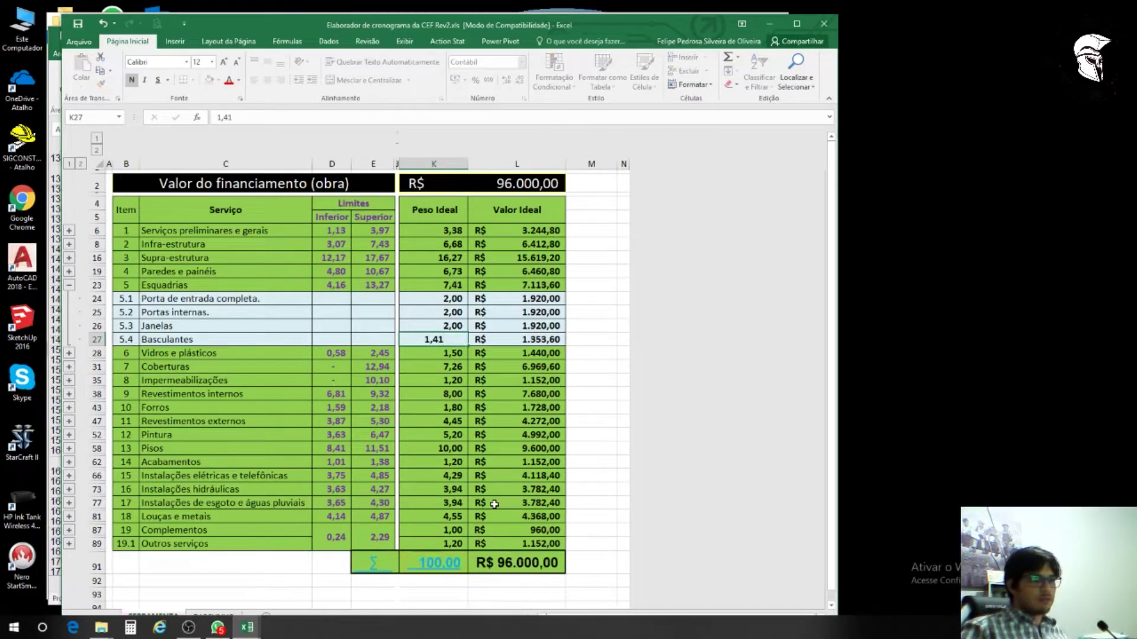
pyautogui.press('Up')
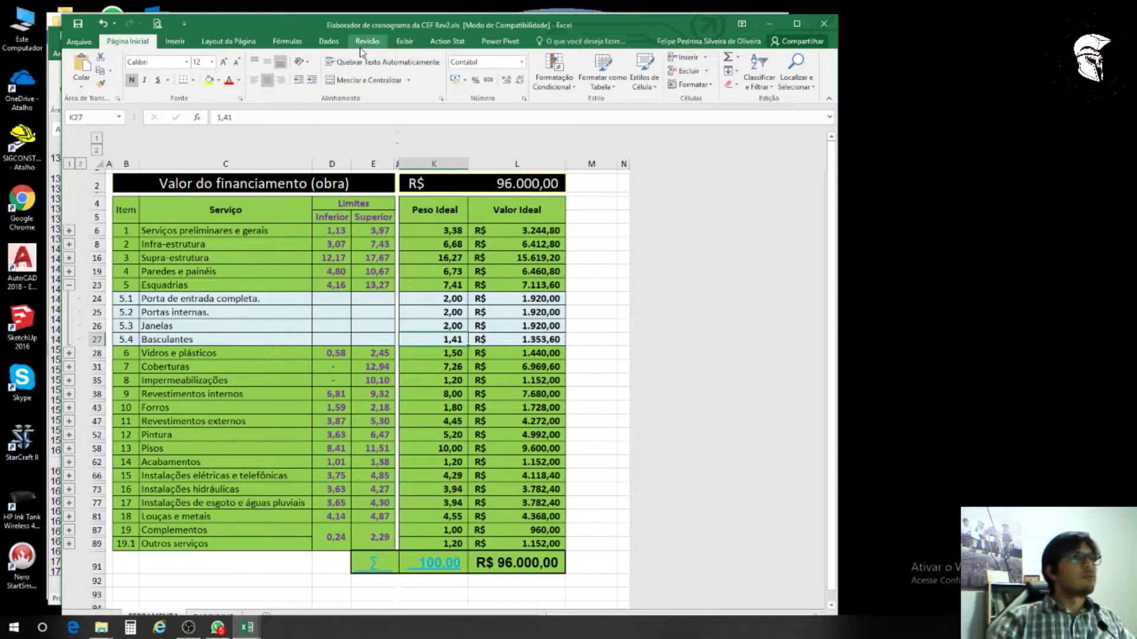
# Step: Examine the cost breakdown on the RASCUNHO sheet, comparing it with the Esquadrias weights on the FERRAMENTA sheet
pyautogui.moveTo(313, 24); pyautogui.dragTo(285, 16)
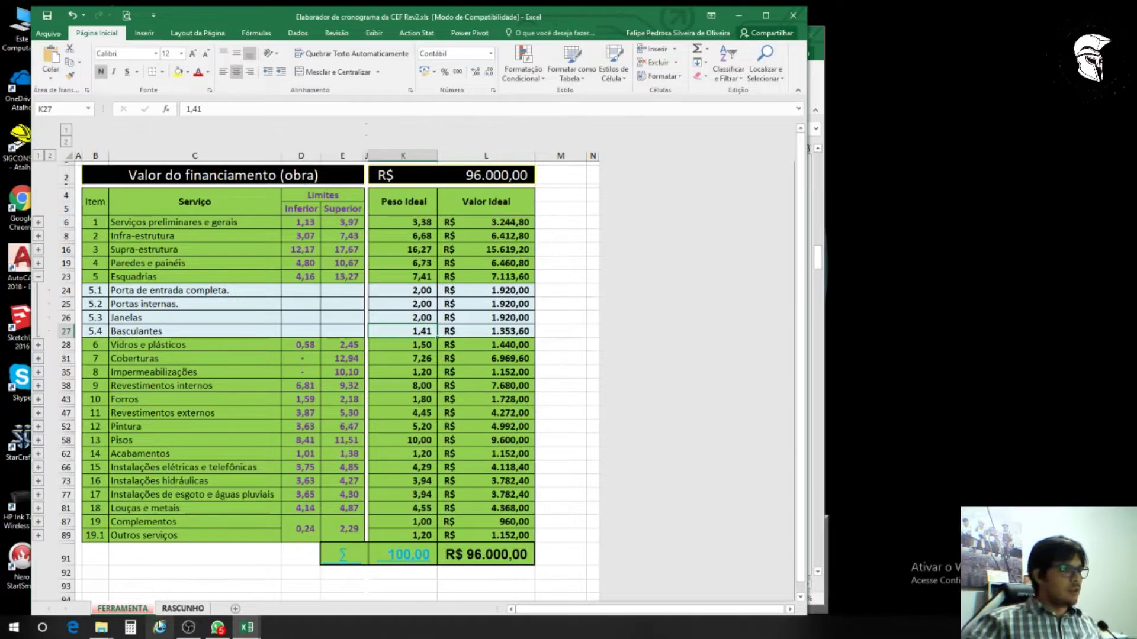
pyautogui.click(182, 609)
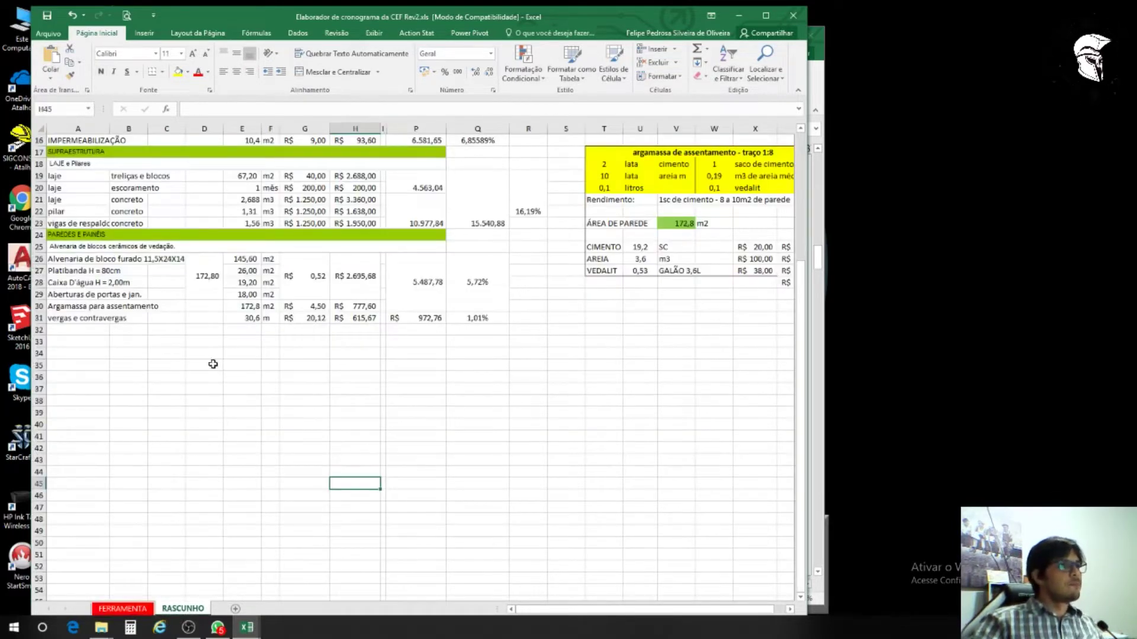
pyautogui.click(247, 631)
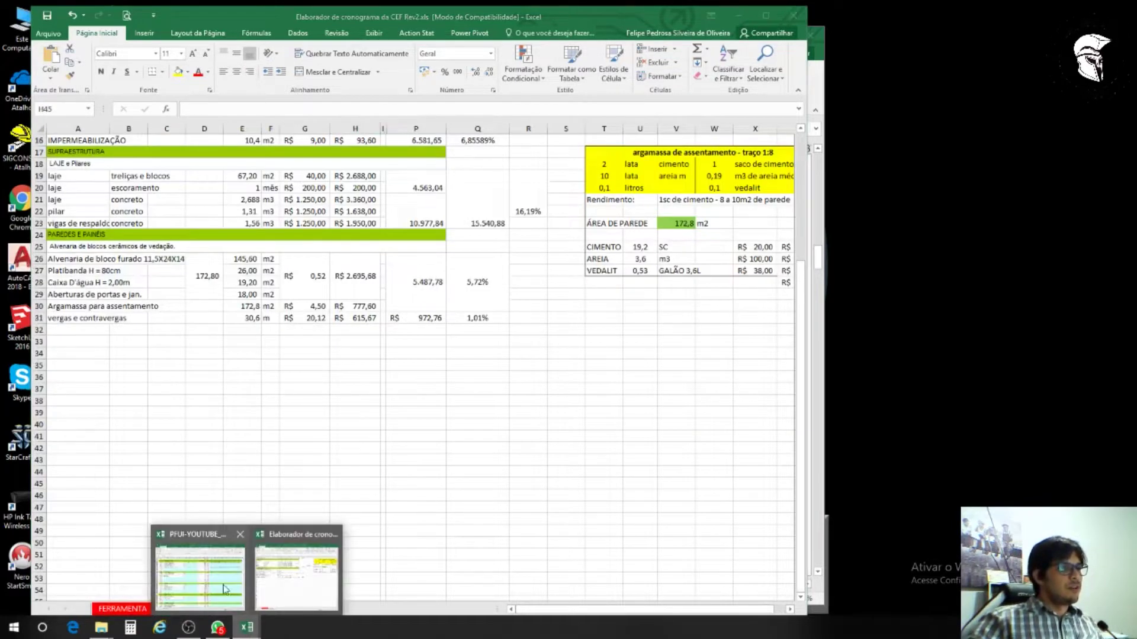
pyautogui.click(130, 609)
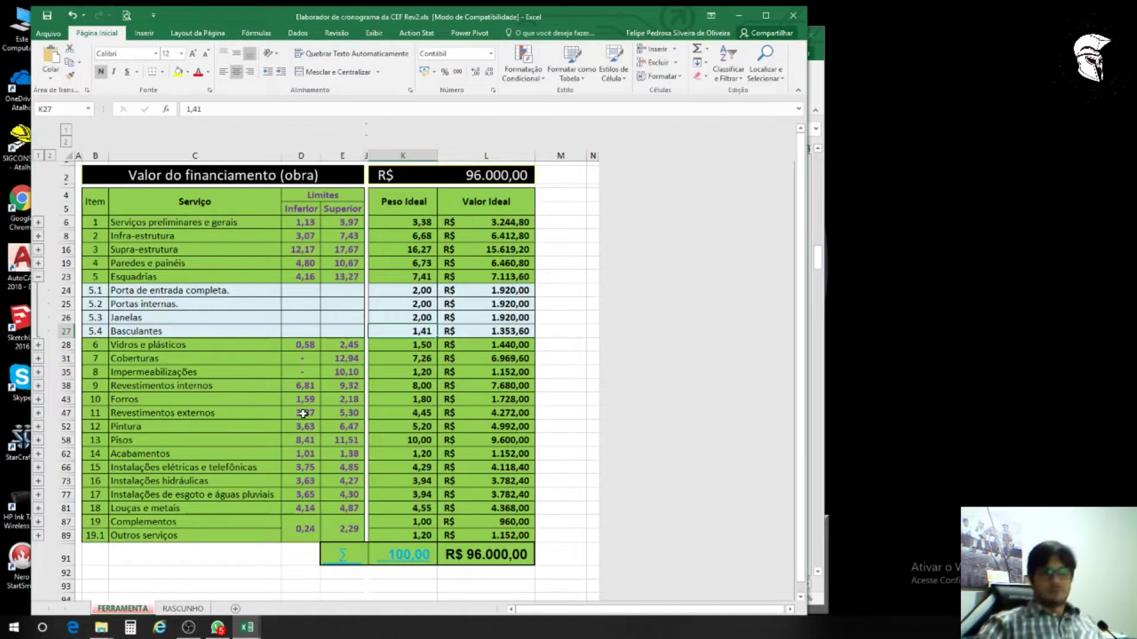
pyautogui.click(181, 609)
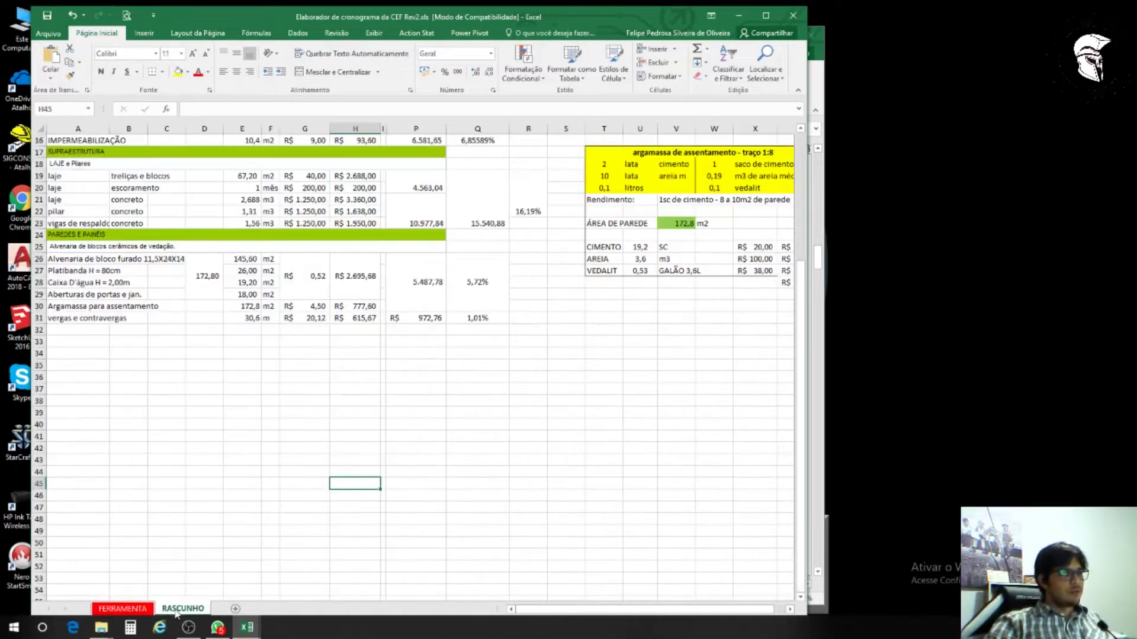
pyautogui.click(148, 609)
pyautogui.click(181, 609)
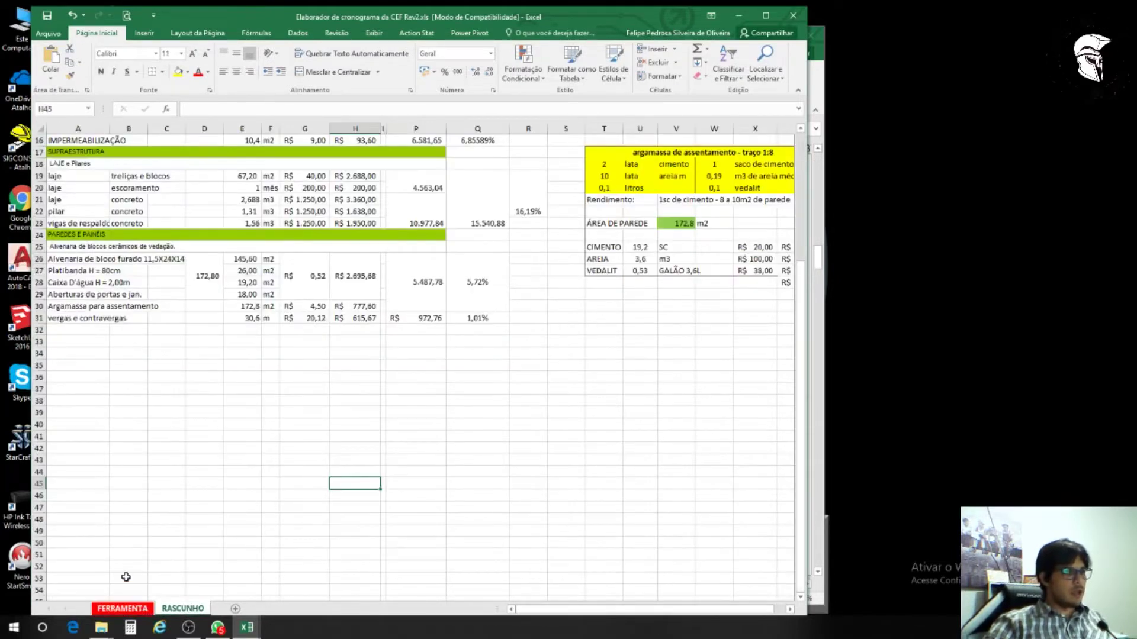
pyautogui.scroll(2, 151, 409)
pyautogui.scroll(3, 151, 409)
pyautogui.scroll(-2, 151, 410)
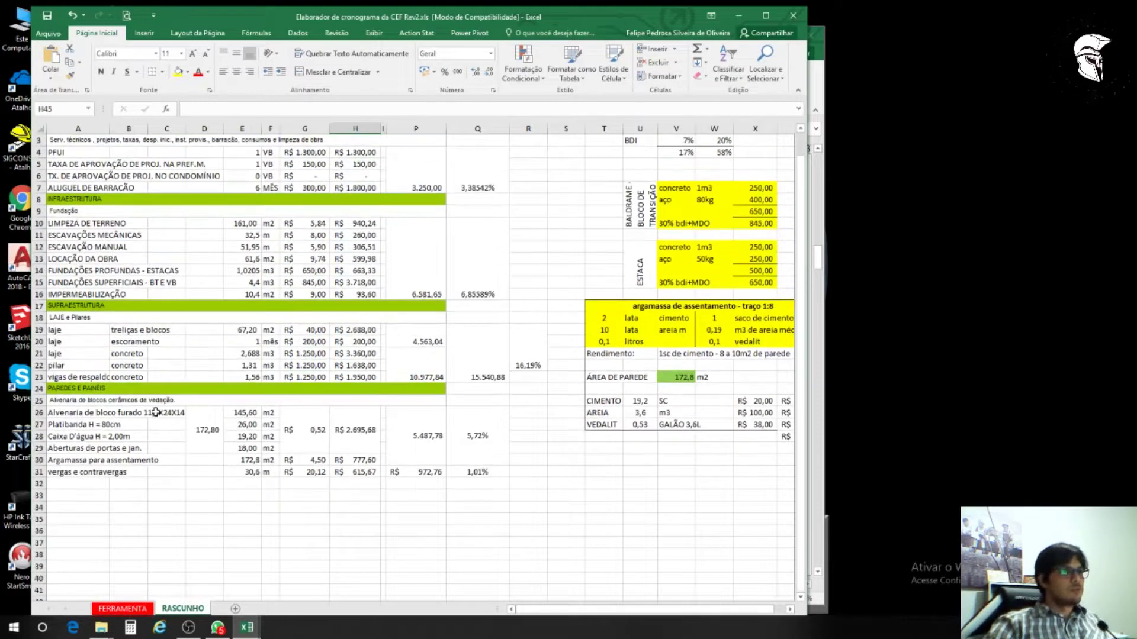
pyautogui.click(178, 450)
pyautogui.click(294, 505)
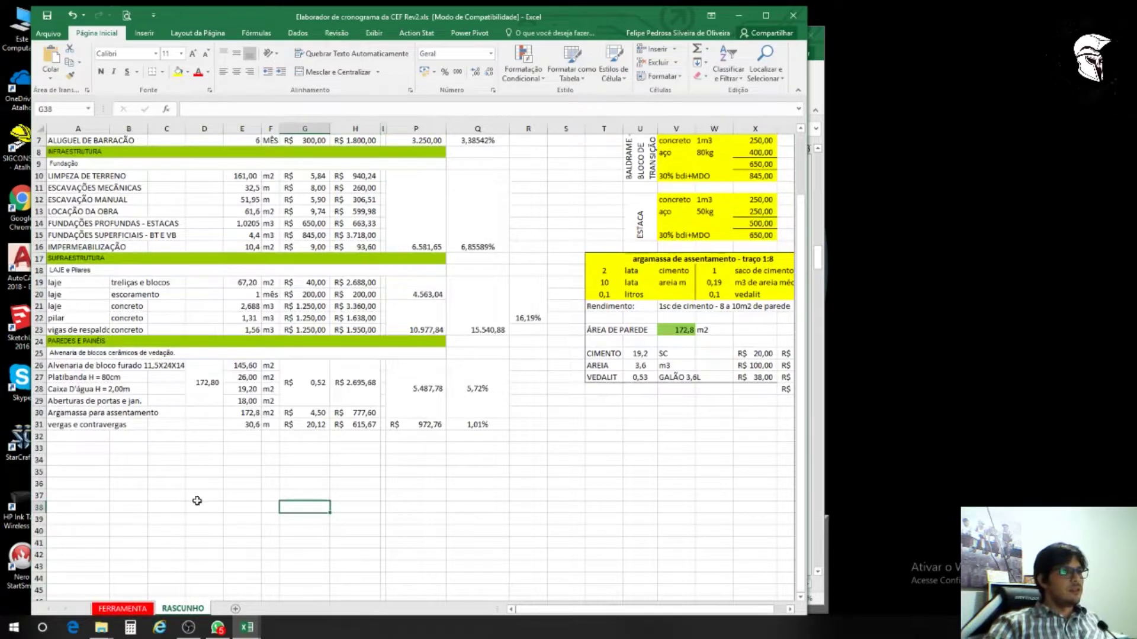
# Step: Copy the PAREDES E PAINÉIS block (rows 24 to 31) of the RASCUNHO sheet and paste it directly below, from A32
pyautogui.scroll(1, 181, 493)
pyautogui.moveTo(126, 378); pyautogui.dragTo(155, 454)
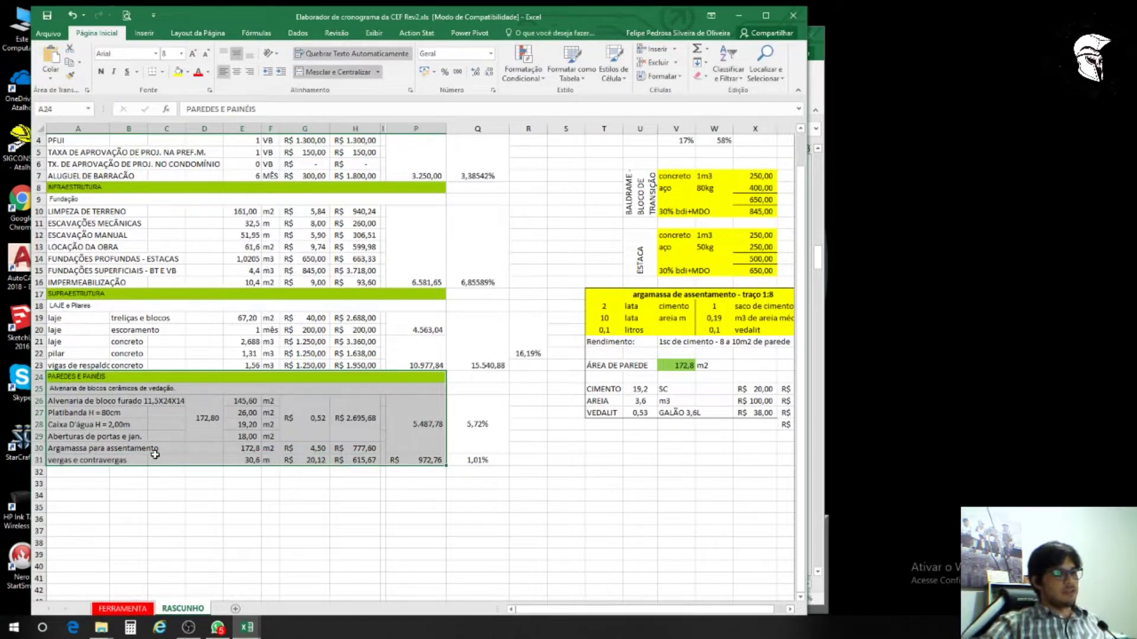
pyautogui.hotkey('ctrl', 'c')
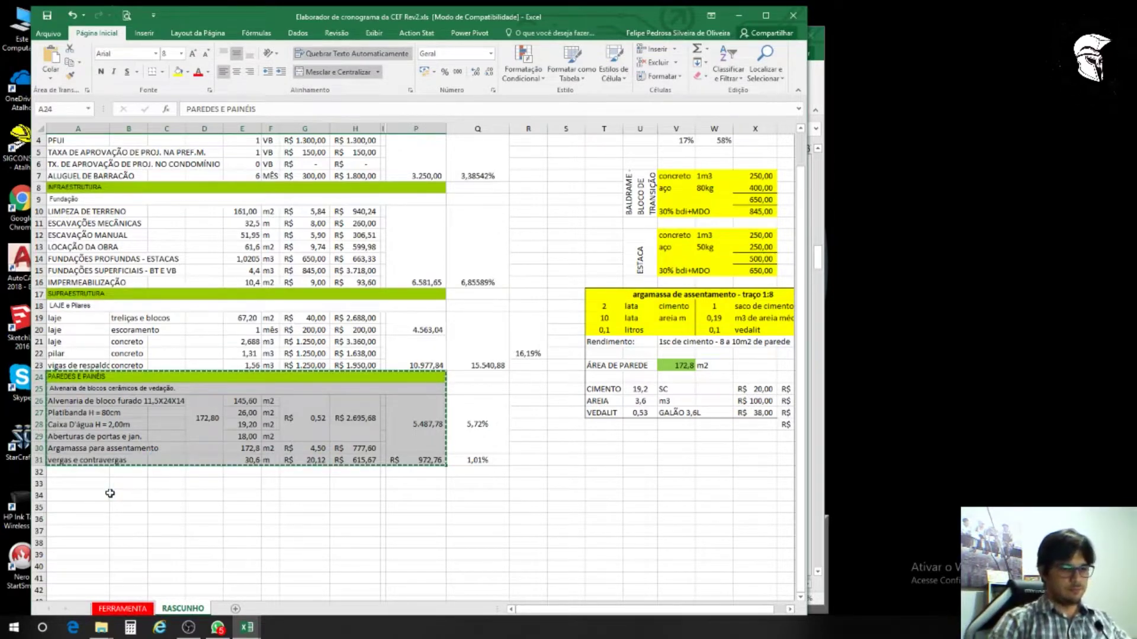
pyautogui.click(78, 471)
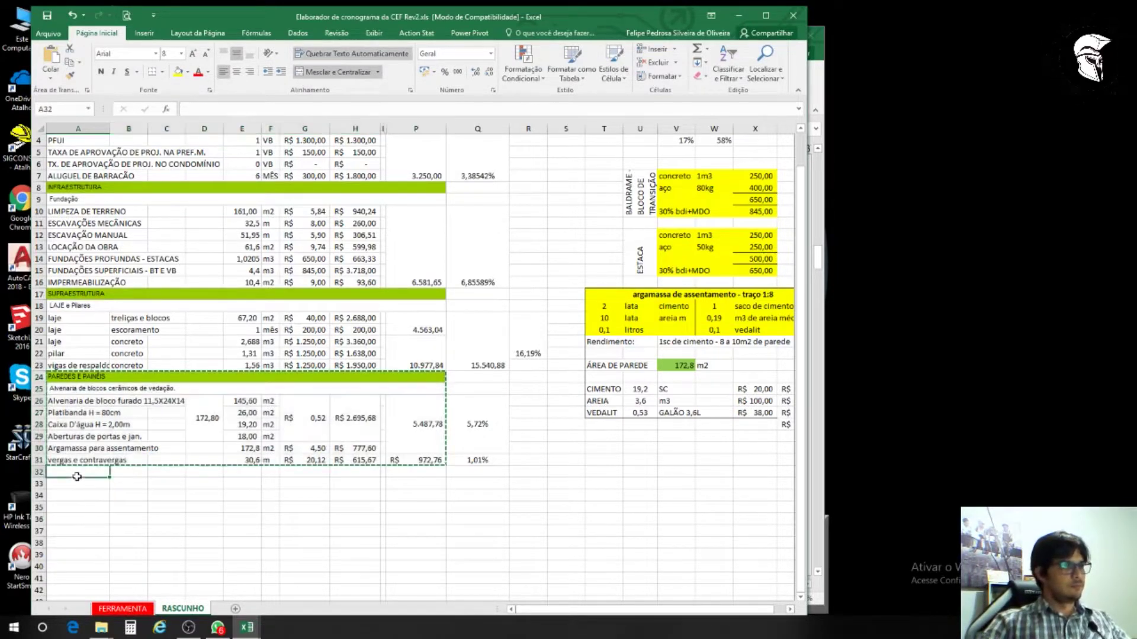
pyautogui.hotkey('ctrl', 'v')
# Step: Retitle the copied block's green header in row 32 as ESQUADRIAS
pyautogui.click(88, 472)
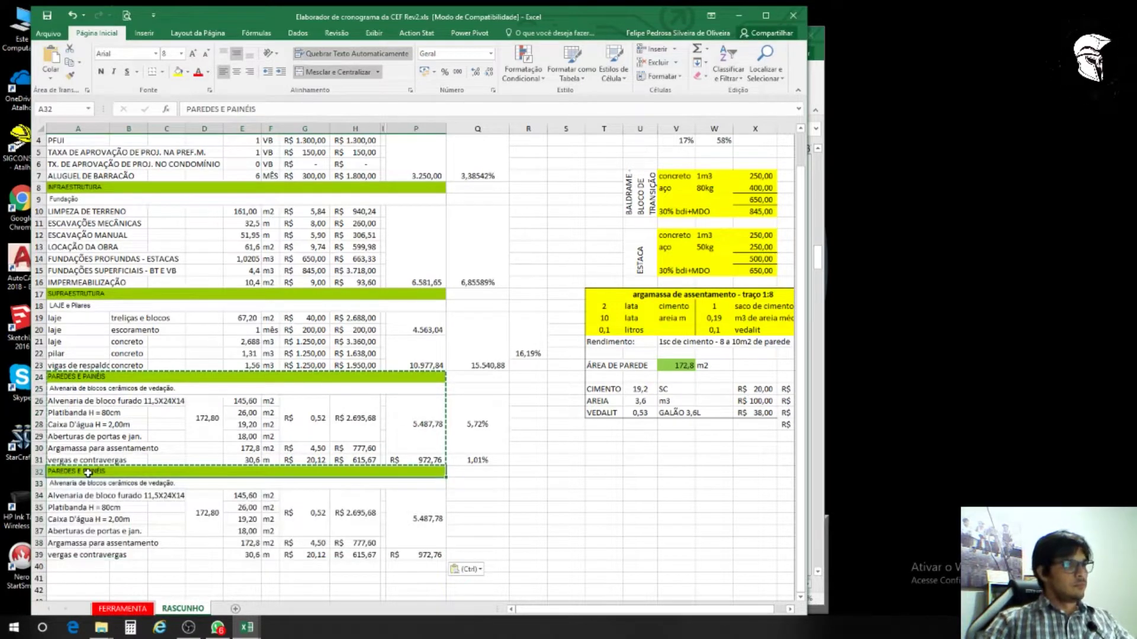
pyautogui.write('ESQUADRIAS')
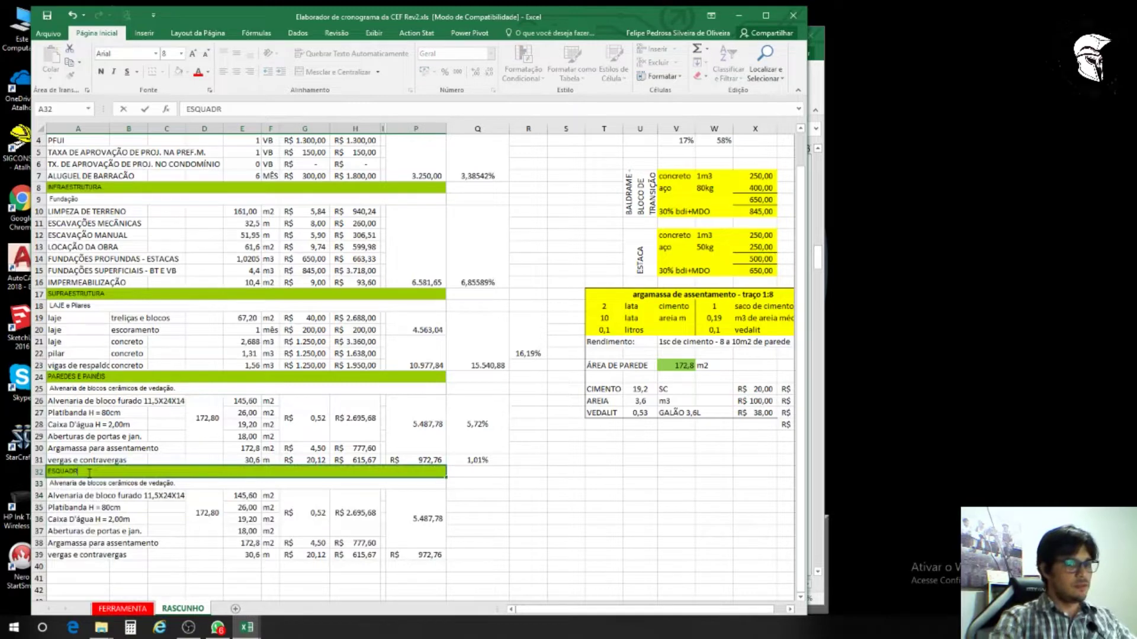
pyautogui.click(408, 422)
pyautogui.moveTo(684, 23); pyautogui.dragTo(683, 21)
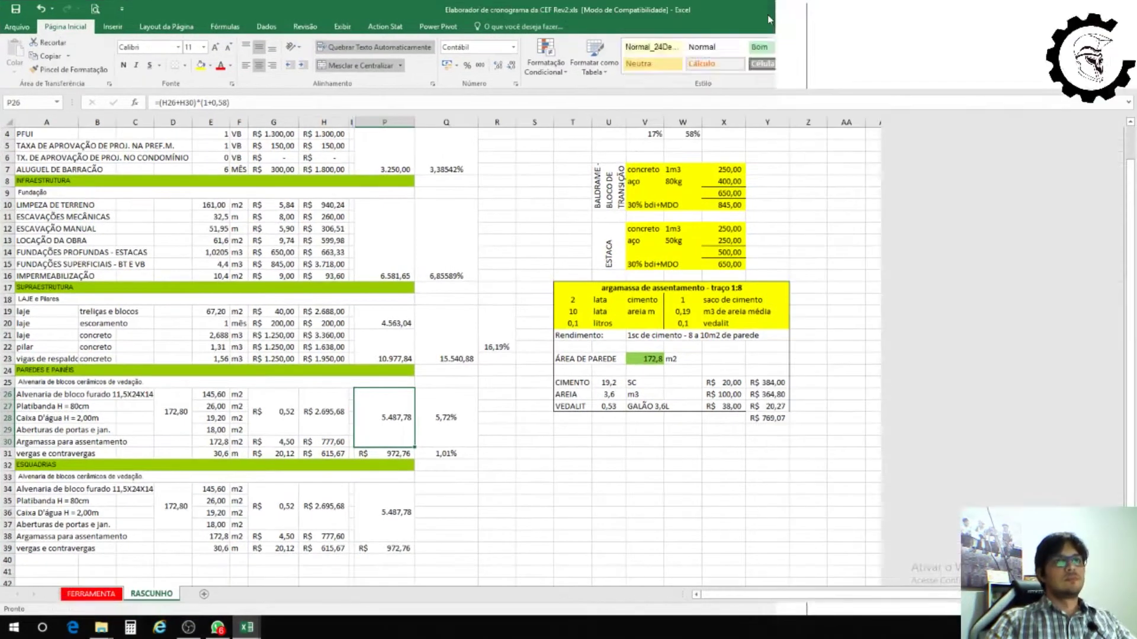
pyautogui.click(765, 12)
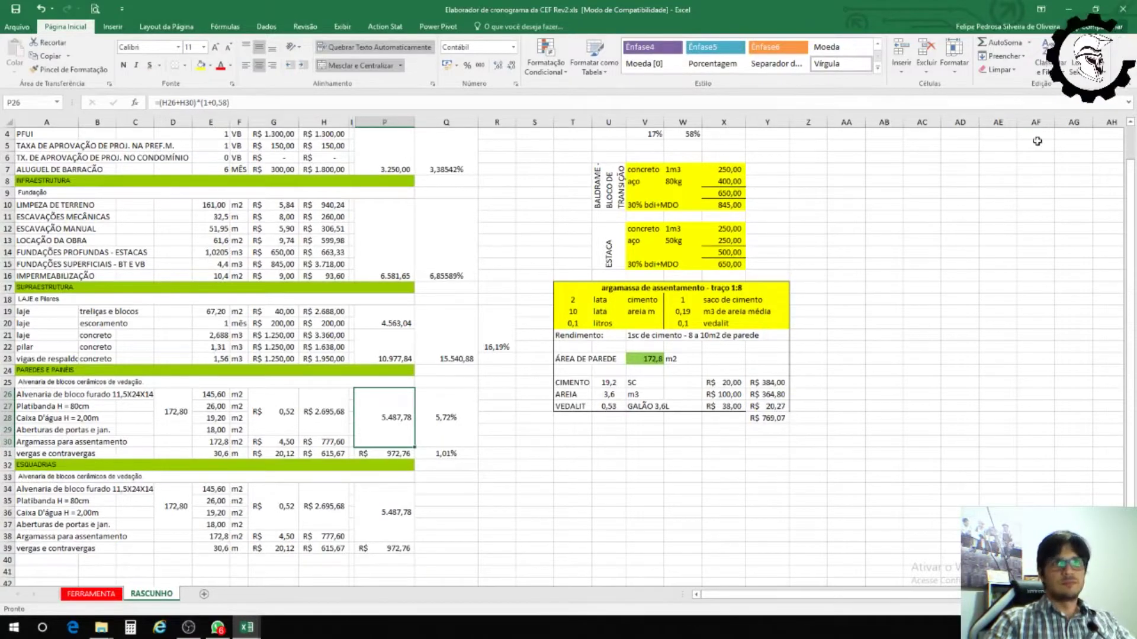
pyautogui.click(1097, 9)
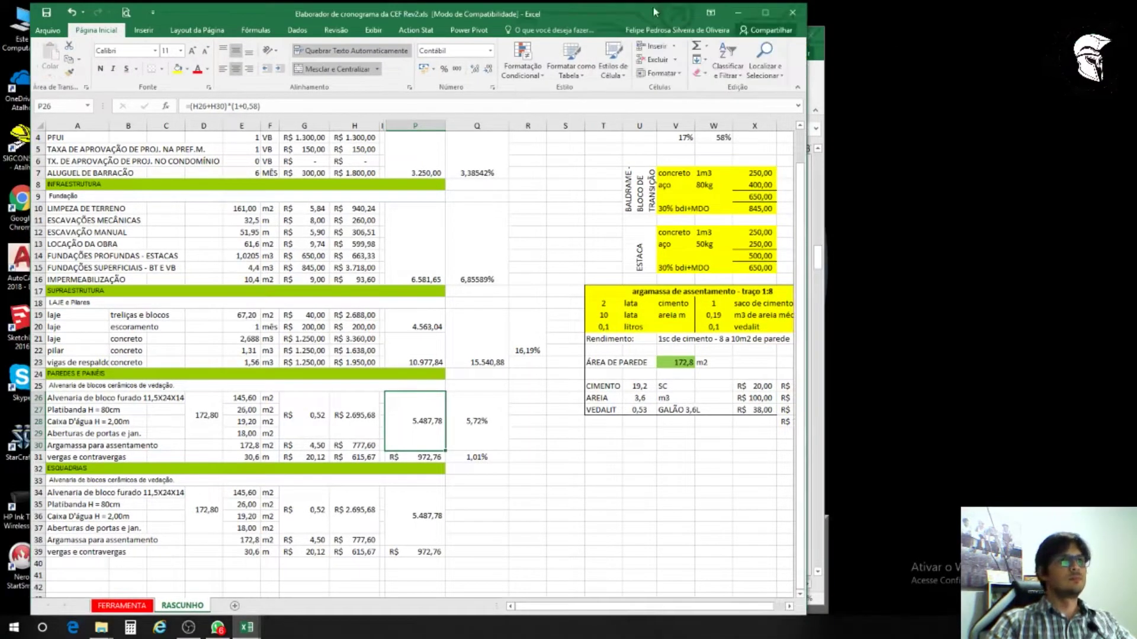
# Step: Clear the copied wall items from rows 33 to 39 under the ESQUADRIAS header
pyautogui.scroll(-5, 449, 397)
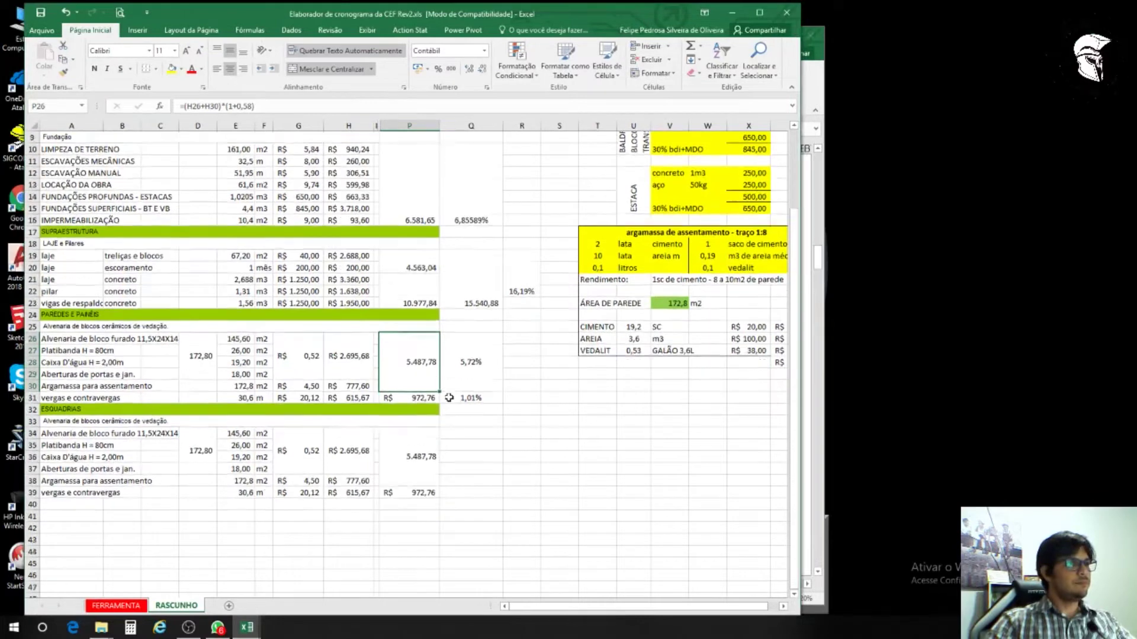
pyautogui.moveTo(89, 293); pyautogui.dragTo(153, 370)
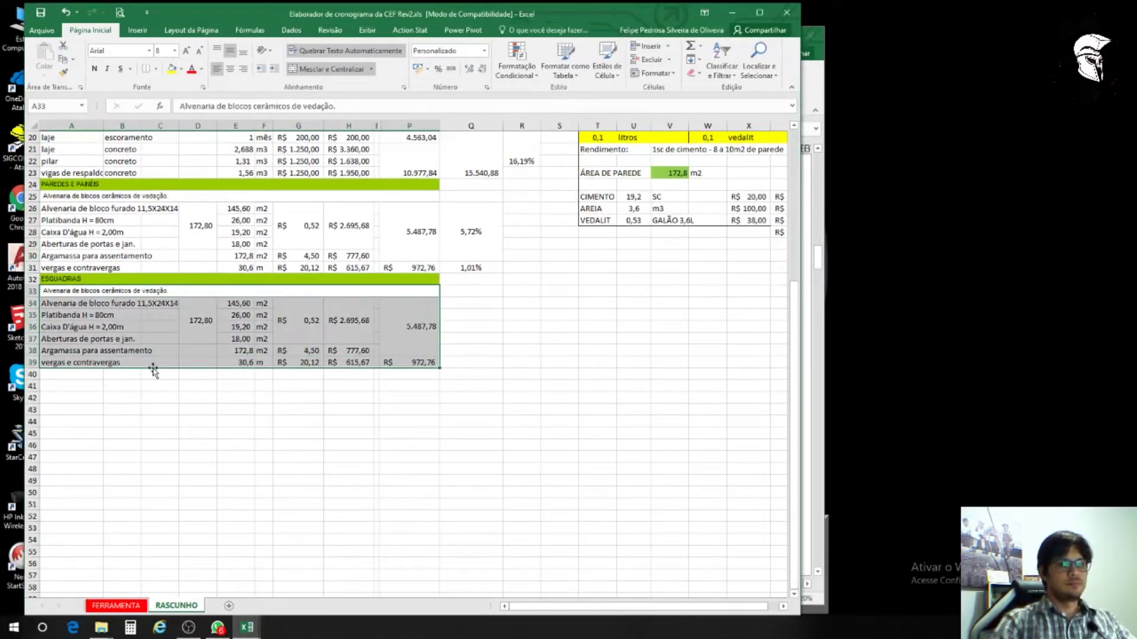
pyautogui.press('Delete')
pyautogui.click(78, 290)
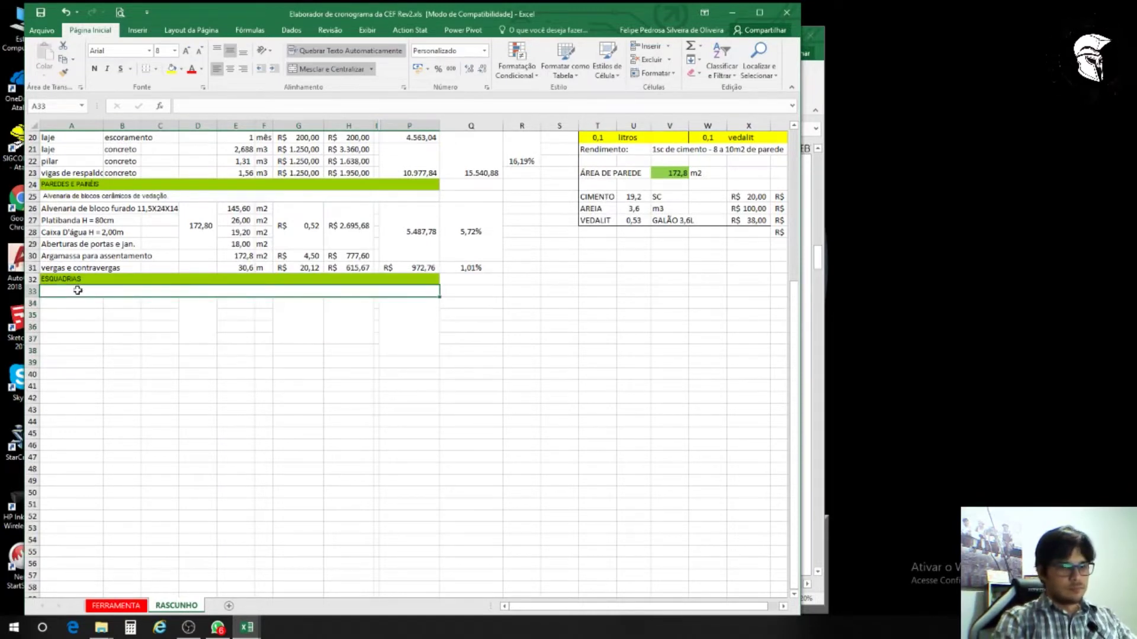
# Step: Enter the subtitle PORTAS DE MADEIRA E JANELAS DE ALUMÍNIO in row 33, under the ESQUADRIAS header
pyautogui.write('PORTAS D')
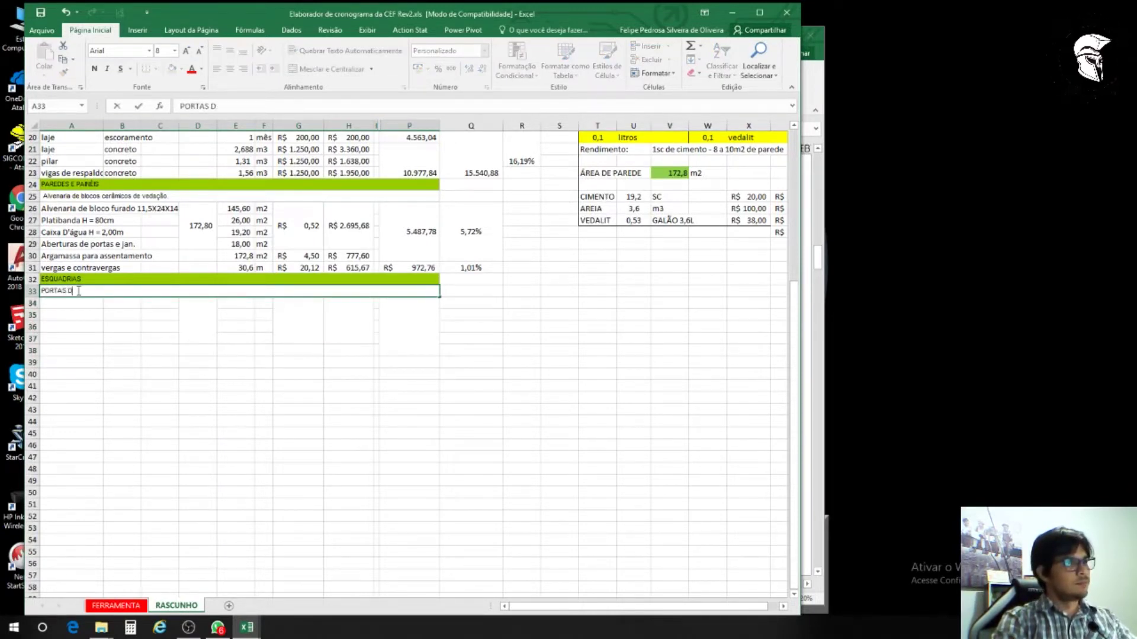
pyautogui.write('E MADEIRA')
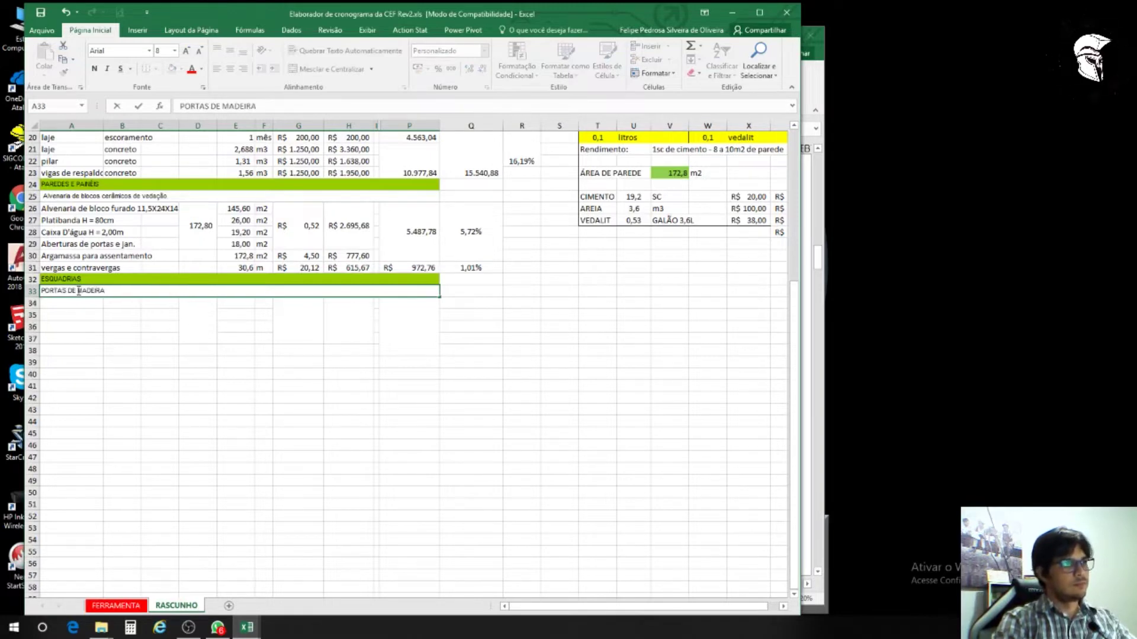
pyautogui.write(' E JANELAS DE ALUMÍNIO')
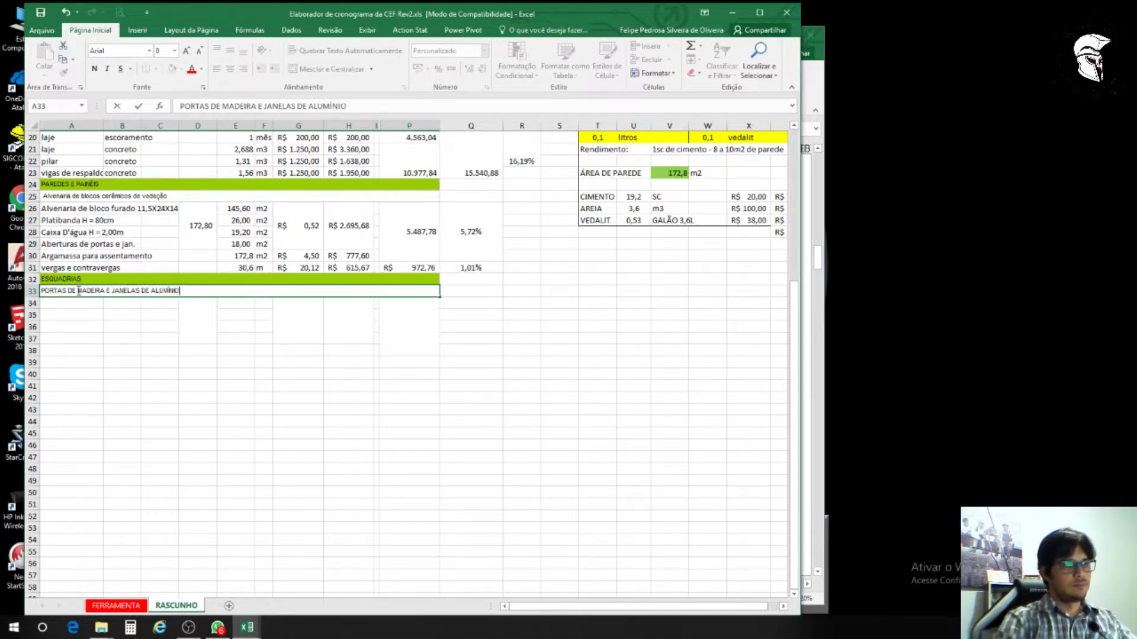
pyautogui.press('Return')
pyautogui.press('Return')
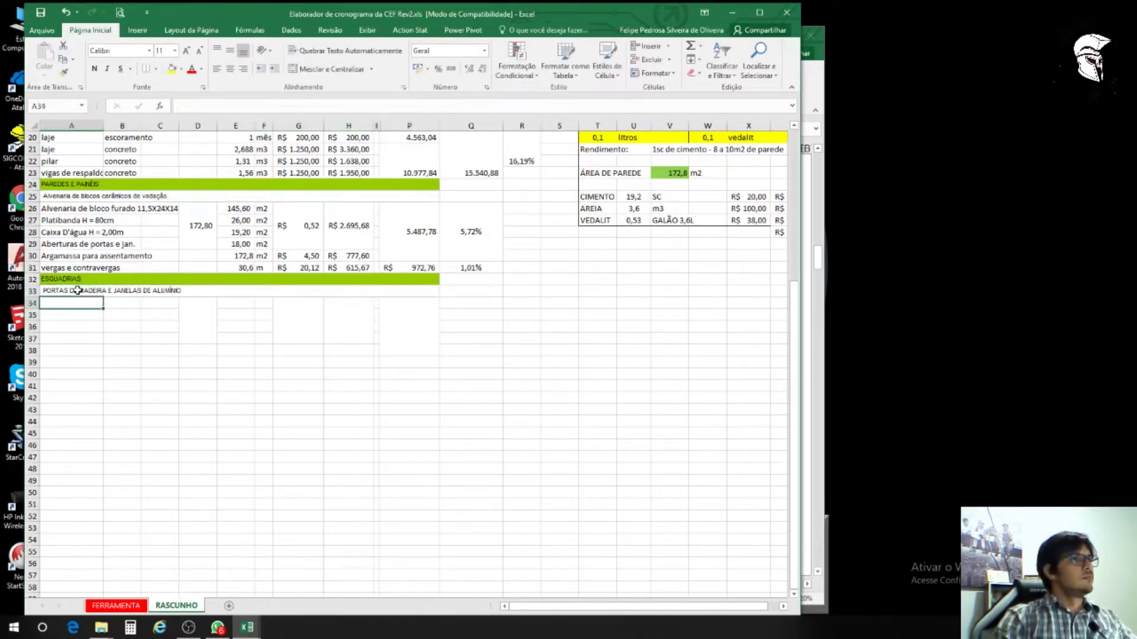
pyautogui.moveTo(185, 305); pyautogui.dragTo(415, 349)
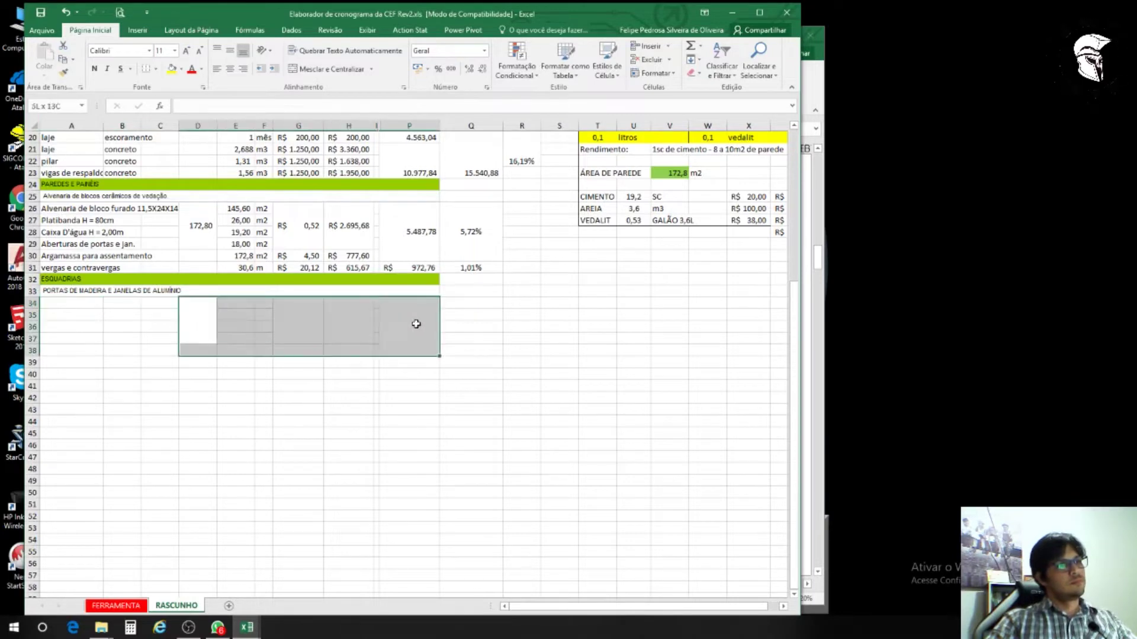
pyautogui.click(264, 375)
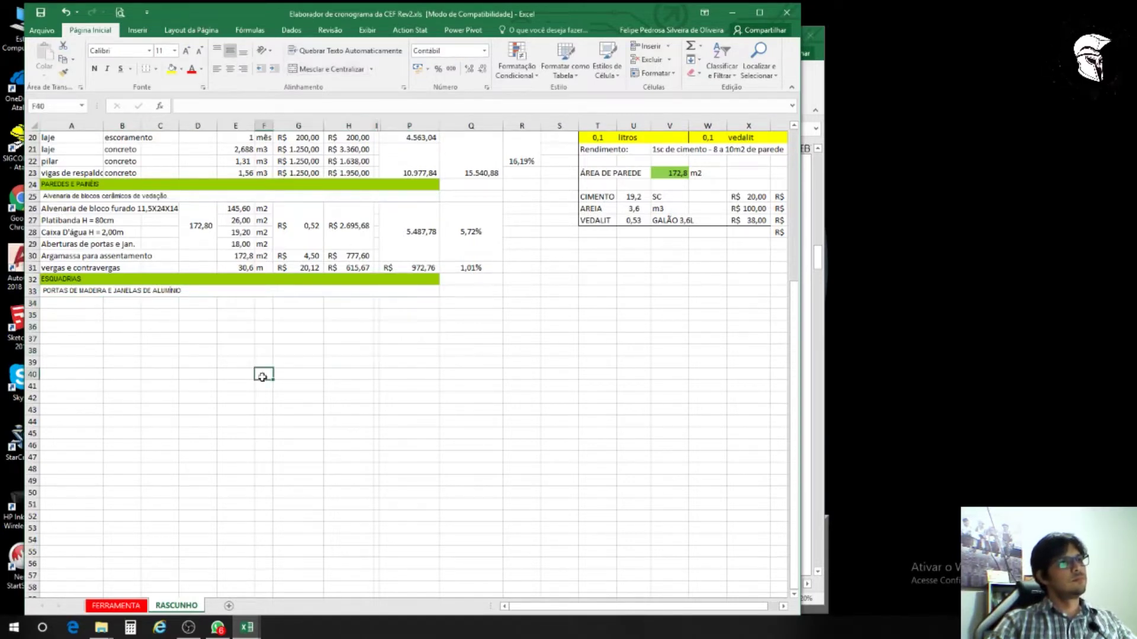
pyautogui.click(70, 302)
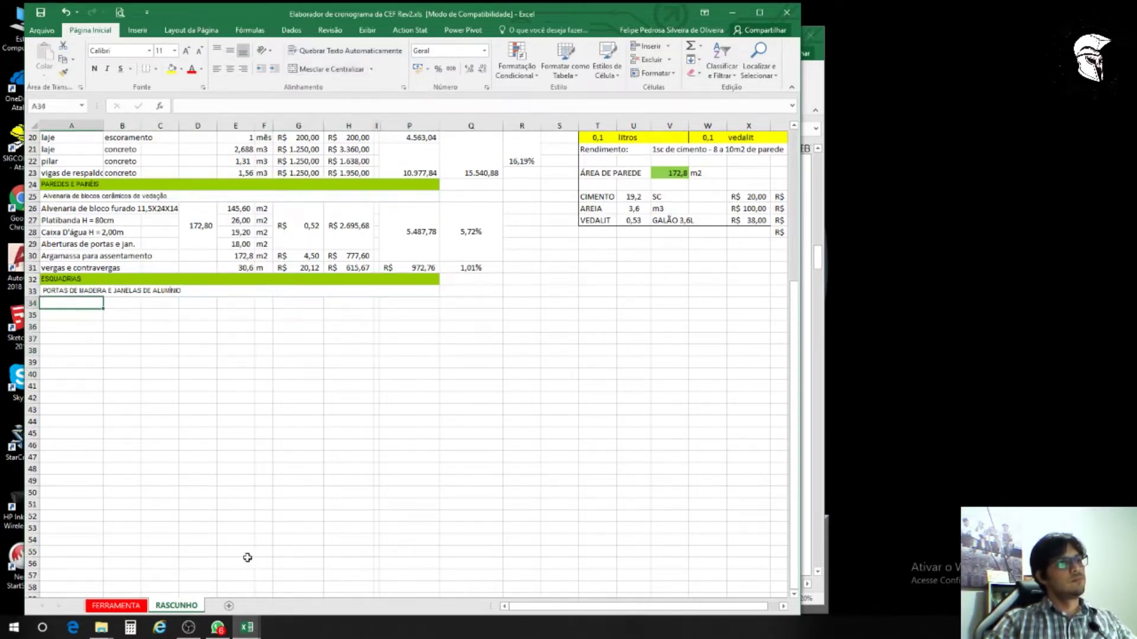
# Step: Review the Esquadrias items 5.1 to 5.4 and their ideal values on the FERRAMENTA sheet
pyautogui.click(116, 605)
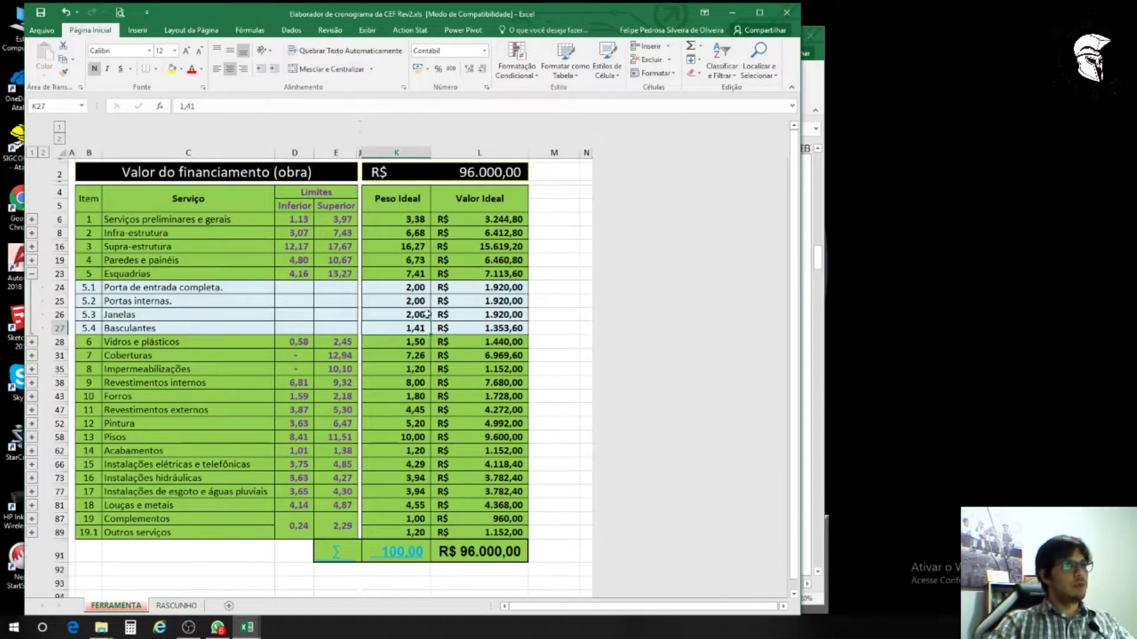
pyautogui.click(148, 285)
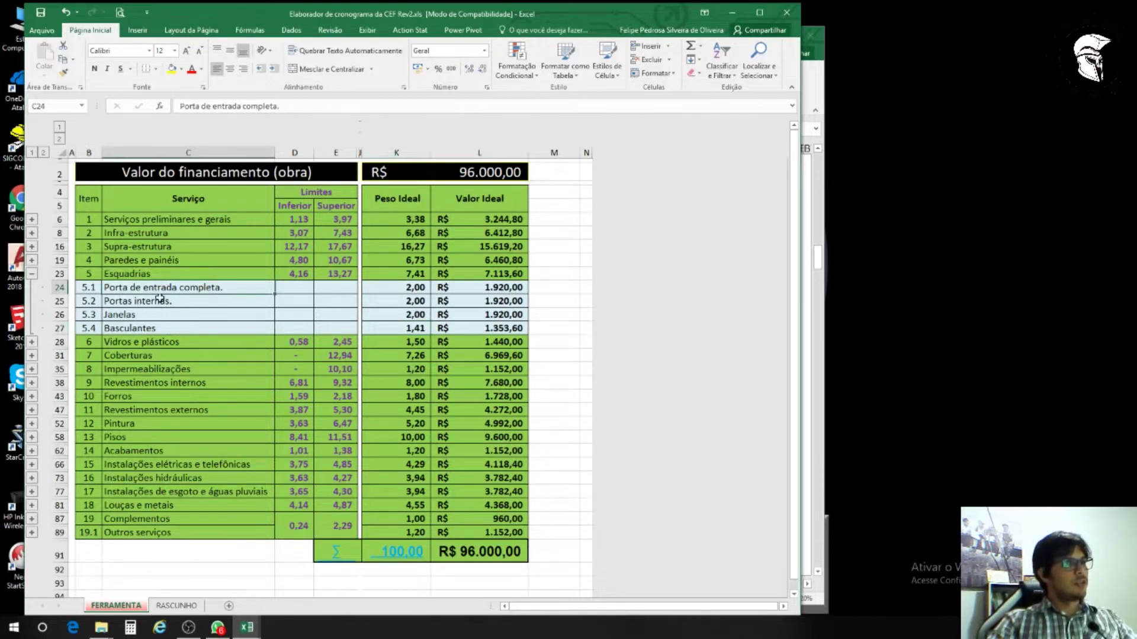
pyautogui.click(465, 287)
pyautogui.click(220, 291)
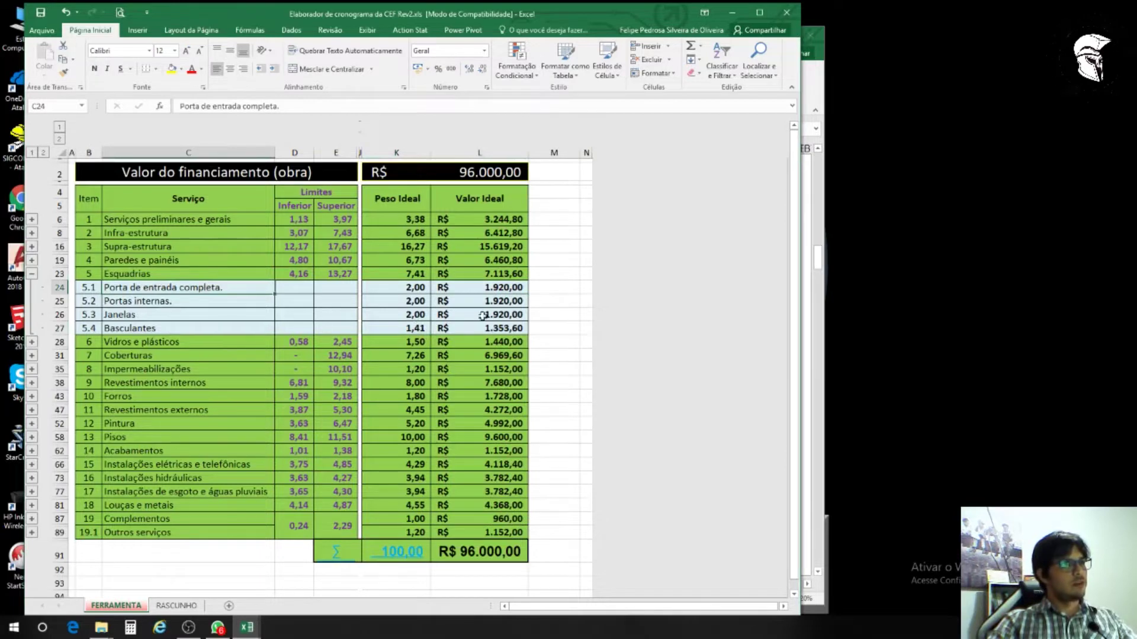
pyautogui.click(487, 289)
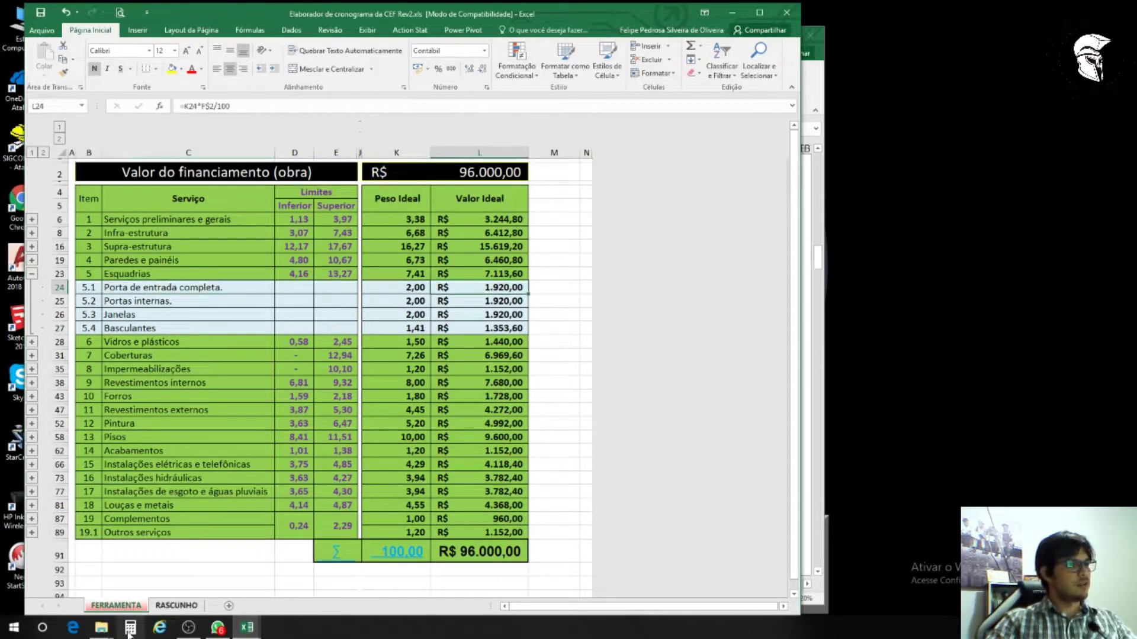
# Step: Switch to File Explorer, open the architectural project A1 PDF from the YOUTUBE folder, and collapse the reader's side panes
pyautogui.click(102, 627)
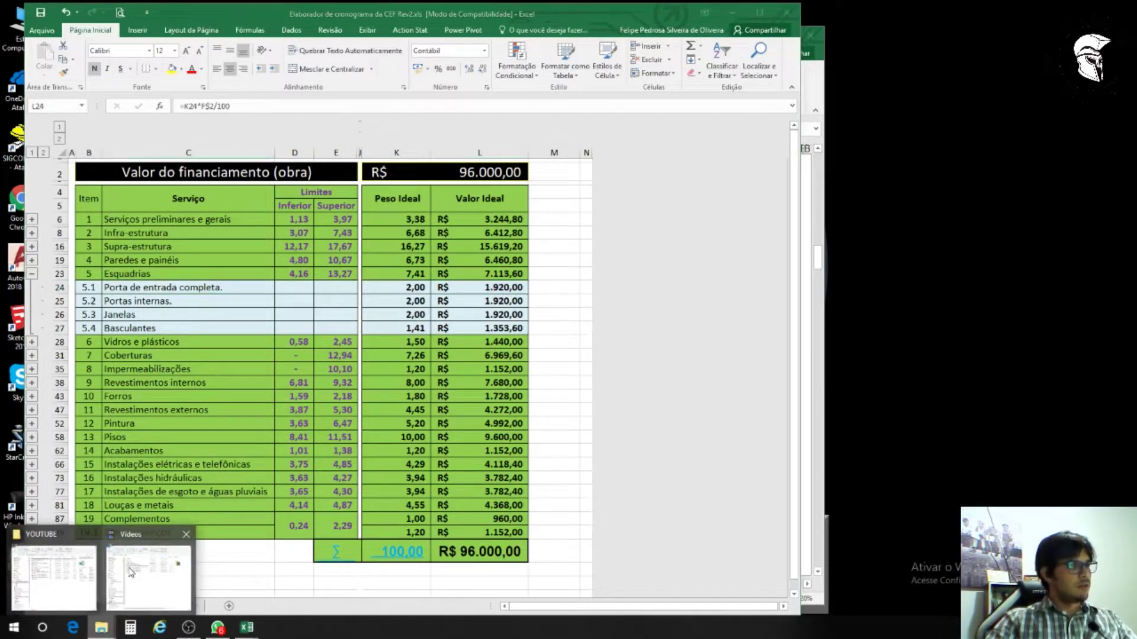
pyautogui.click(55, 578)
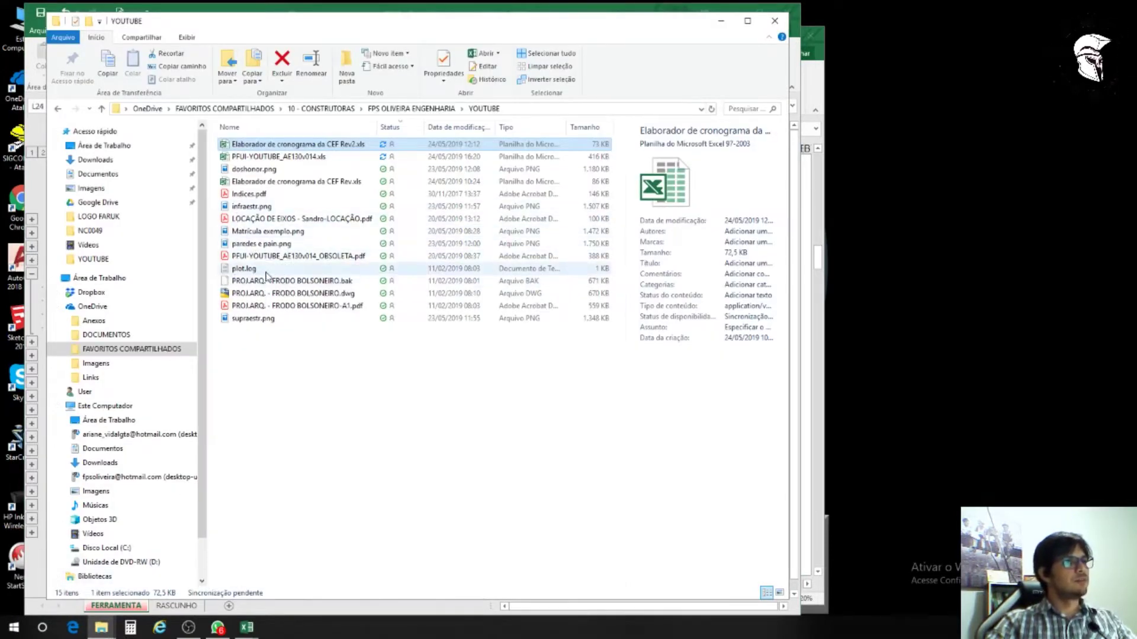
pyautogui.click(252, 306)
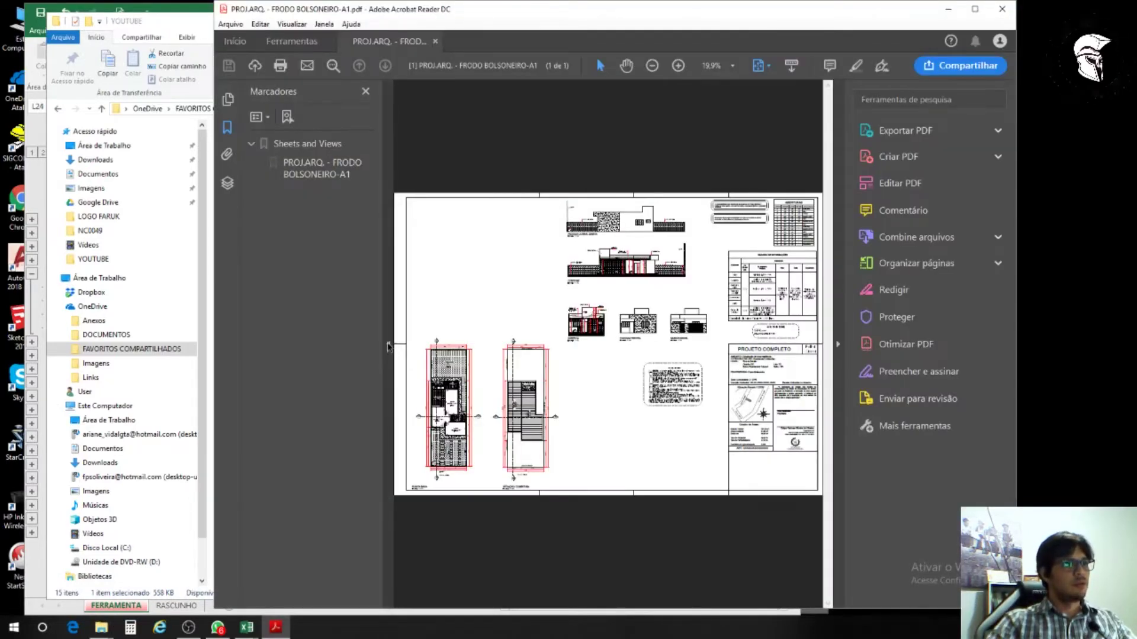
pyautogui.click(389, 344)
pyautogui.click(838, 347)
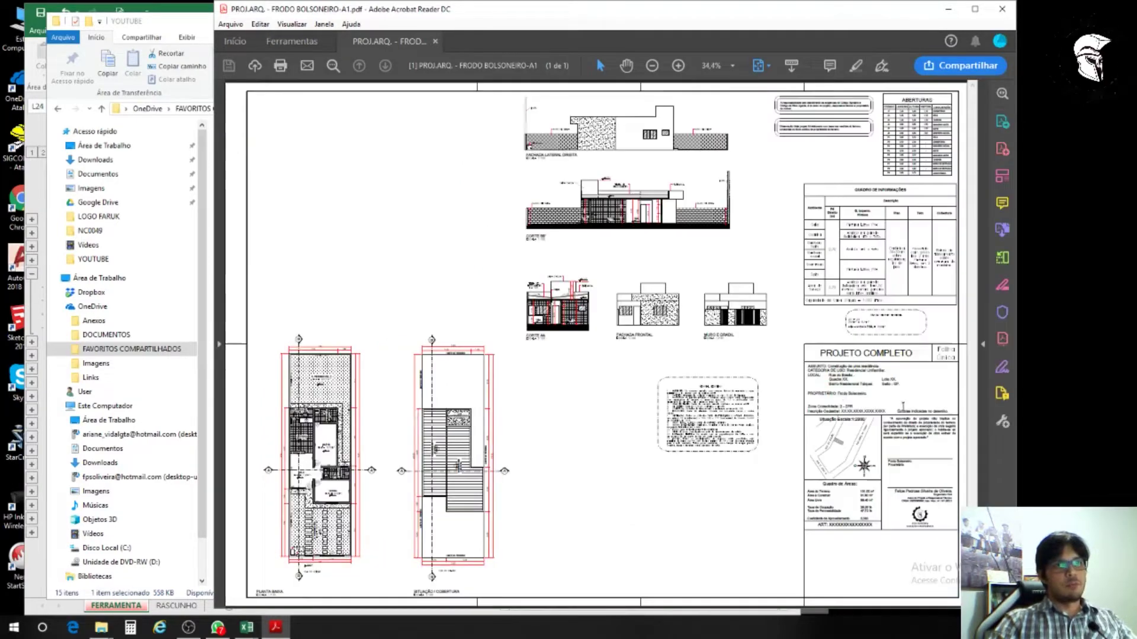
# Step: Examine the floor plan in the project PDF, locating doors P1 to P6 and windows J1 to J6 in each room
pyautogui.scroll(4, 914, 412)
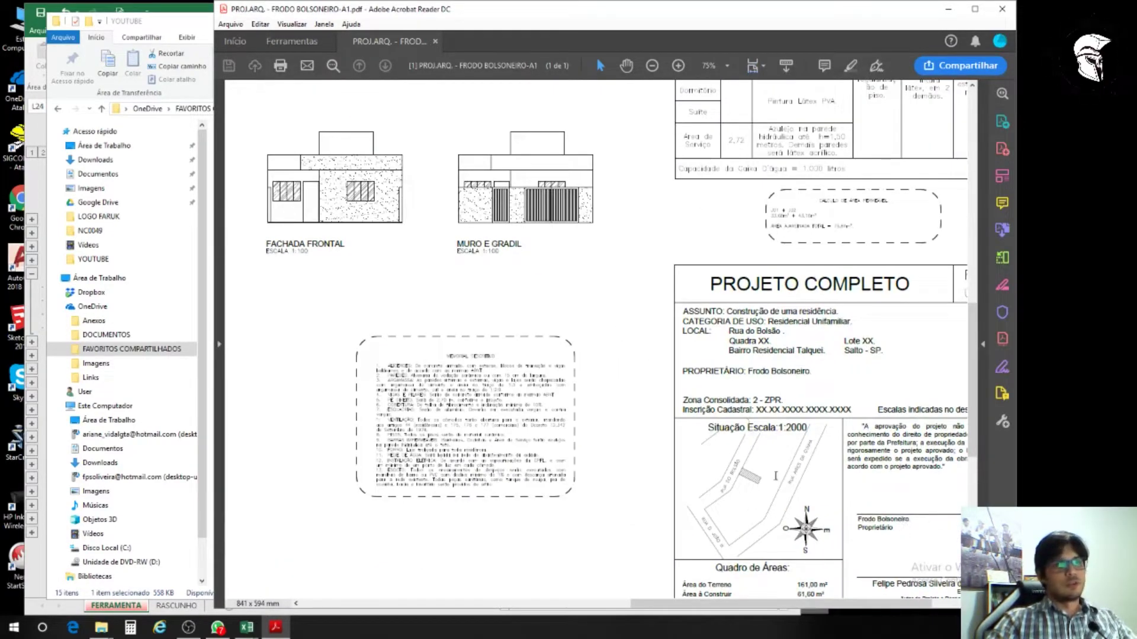
pyautogui.click(626, 66)
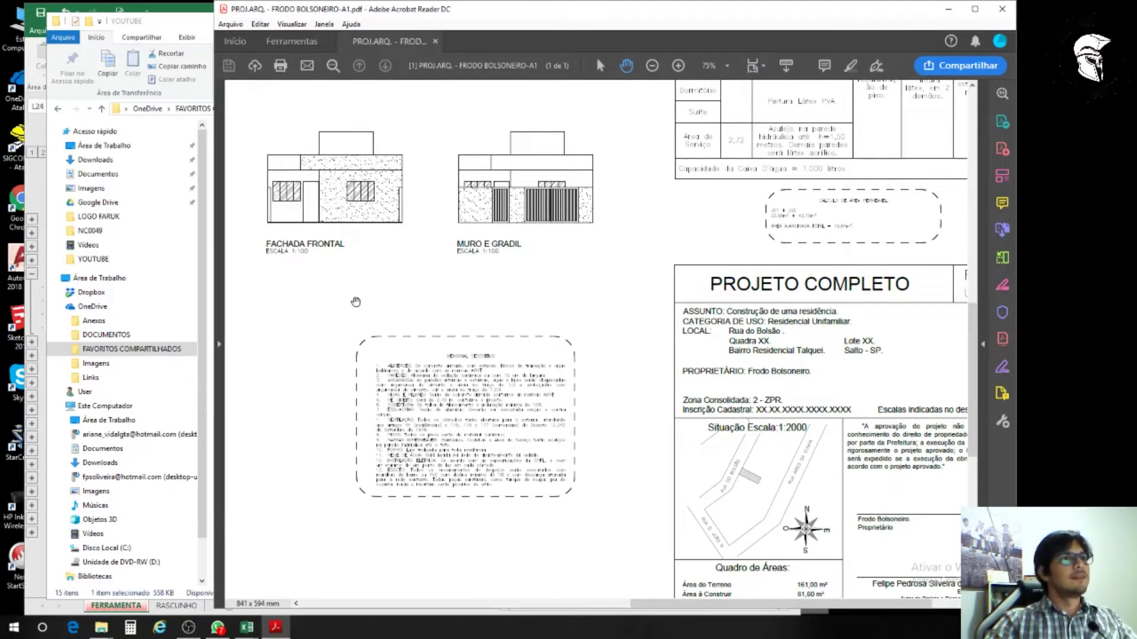
pyautogui.moveTo(447, 320); pyautogui.dragTo(586, 294)
pyautogui.scroll(-2, 420, 324)
pyautogui.scroll(1, 597, 267)
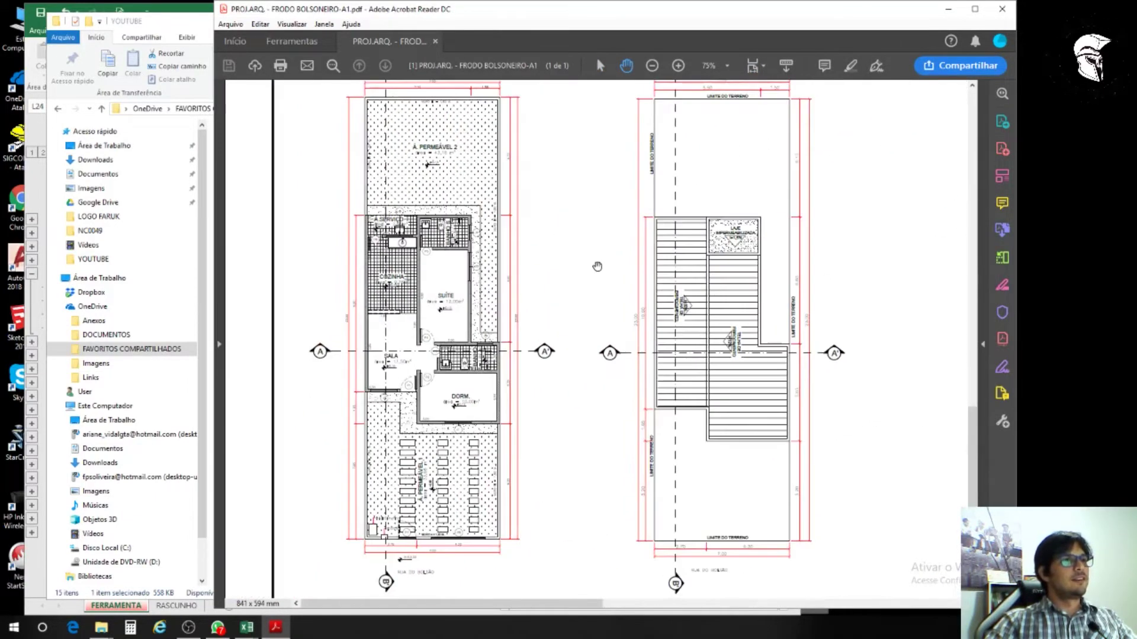
pyautogui.scroll(2, 451, 288)
pyautogui.scroll(1, 450, 289)
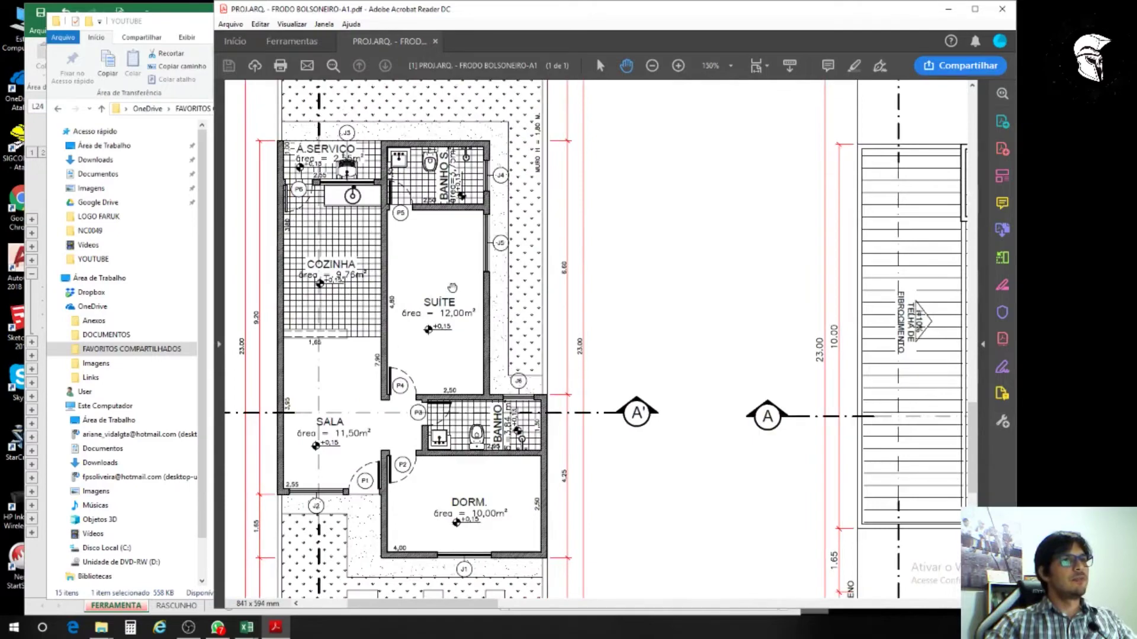
pyautogui.moveTo(450, 251)
pyautogui.mouseDown()
pyautogui.moveTo(473, 259)
pyautogui.moveTo(604, 230)
pyautogui.moveTo(590, 236)
pyautogui.mouseUp()
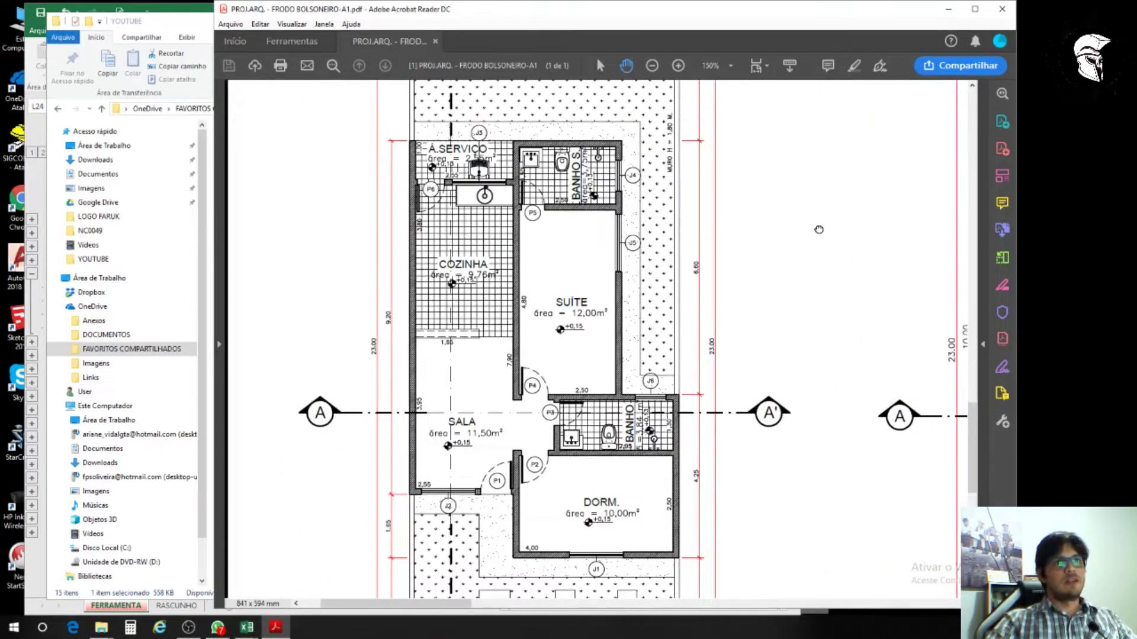
pyautogui.moveTo(802, 236); pyautogui.dragTo(788, 275)
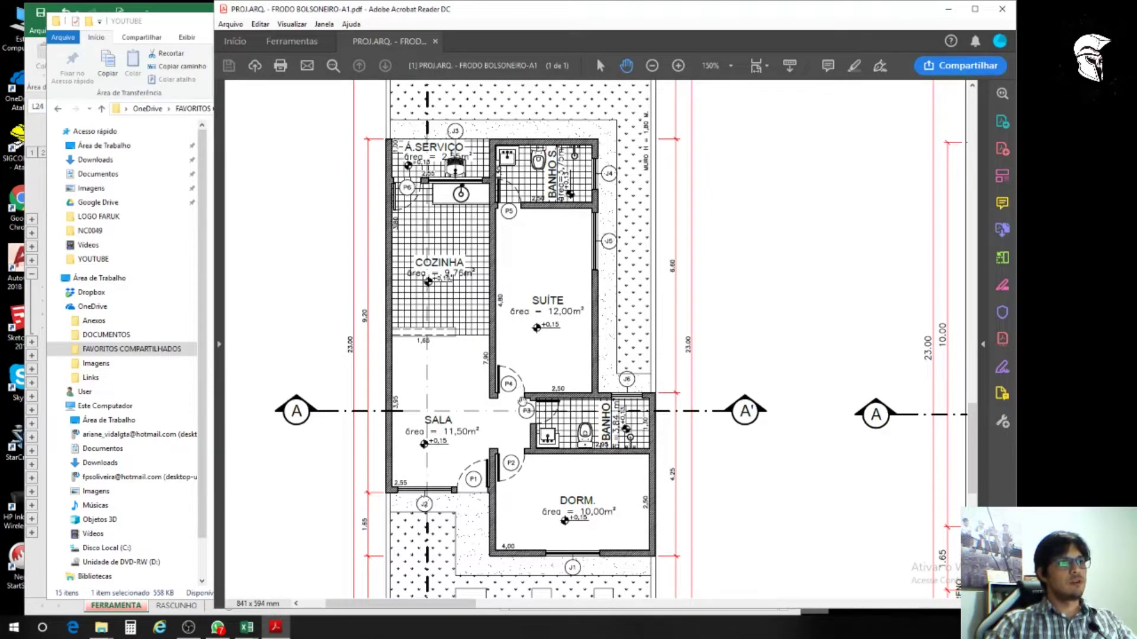
pyautogui.moveTo(444, 378); pyautogui.dragTo(404, 386)
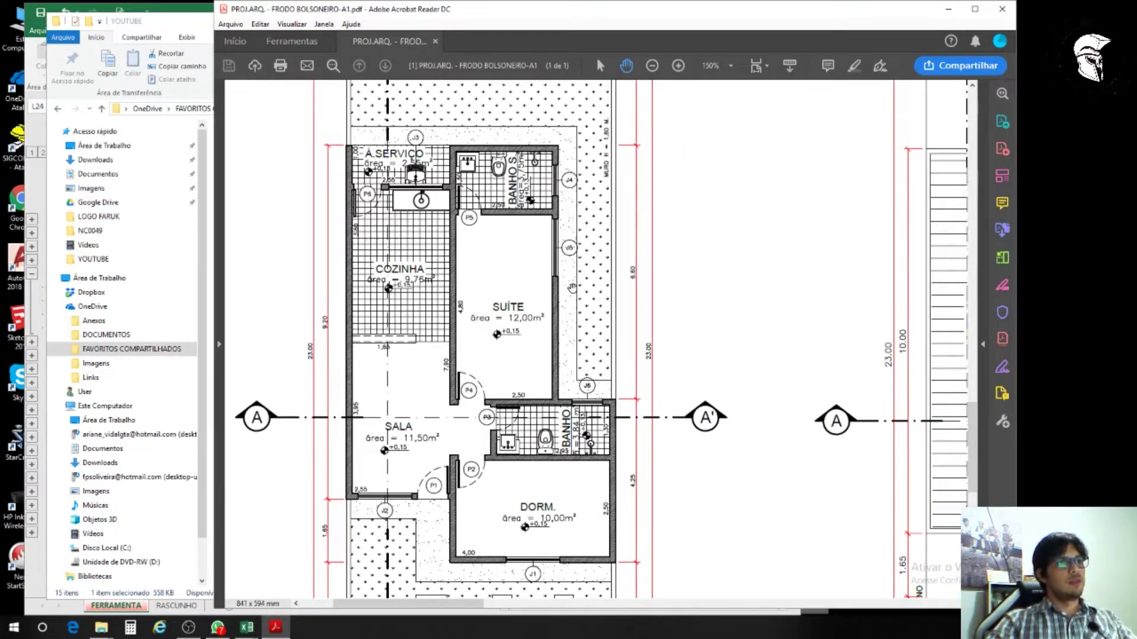
pyautogui.scroll(-1, 721, 219)
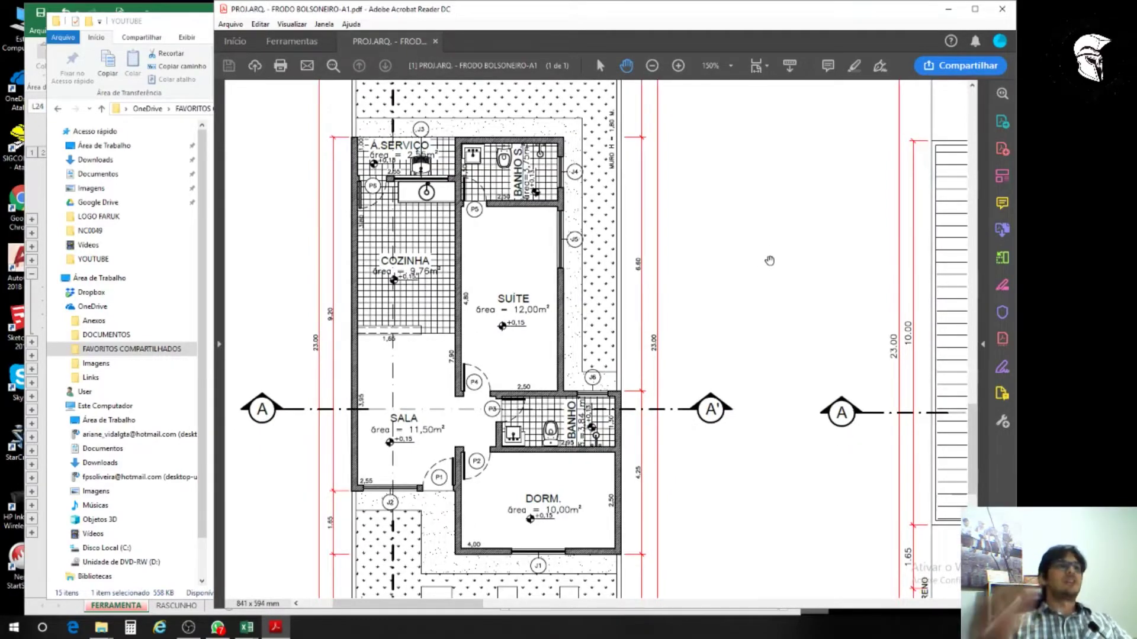
# Step: Read the door and window codes and dimensions in the ABERTURAS table of the project sheet, and minimize the PDF
pyautogui.moveTo(766, 208); pyautogui.dragTo(467, 379)
pyautogui.scroll(-2, 729, 225)
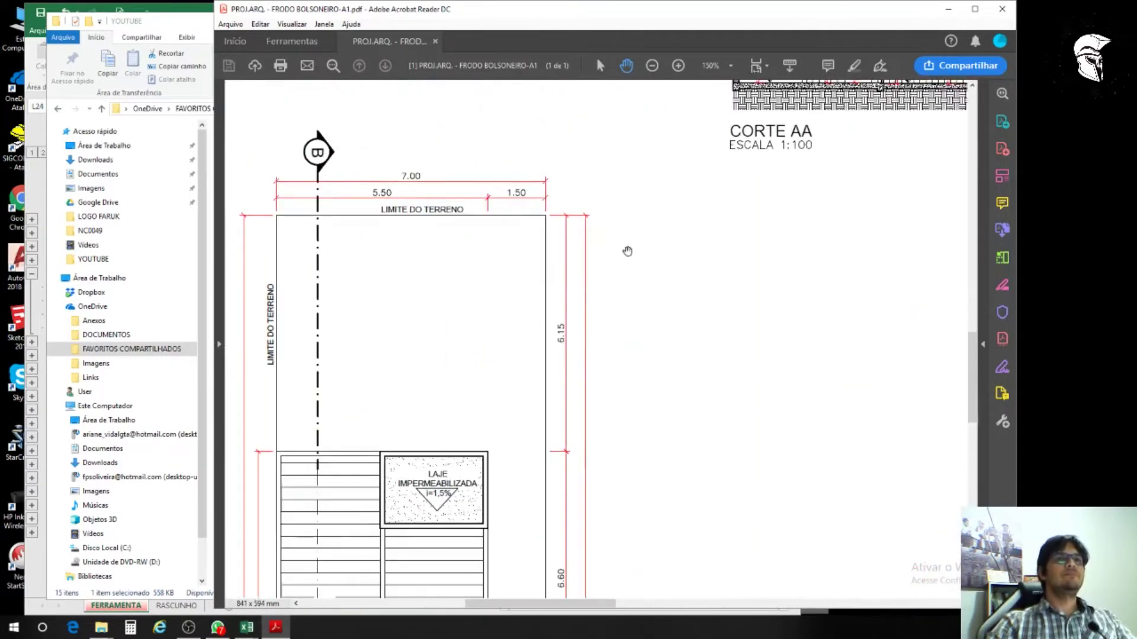
pyautogui.scroll(1, 398, 376)
pyautogui.scroll(-2, 675, 269)
pyautogui.scroll(-5, 676, 269)
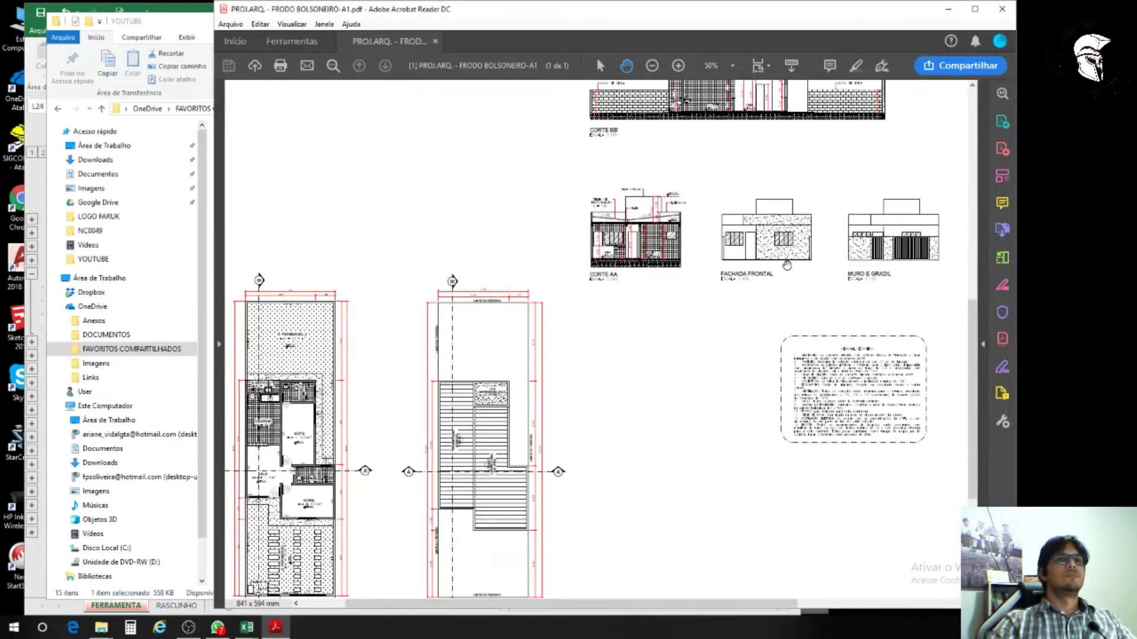
pyautogui.scroll(1, 745, 270)
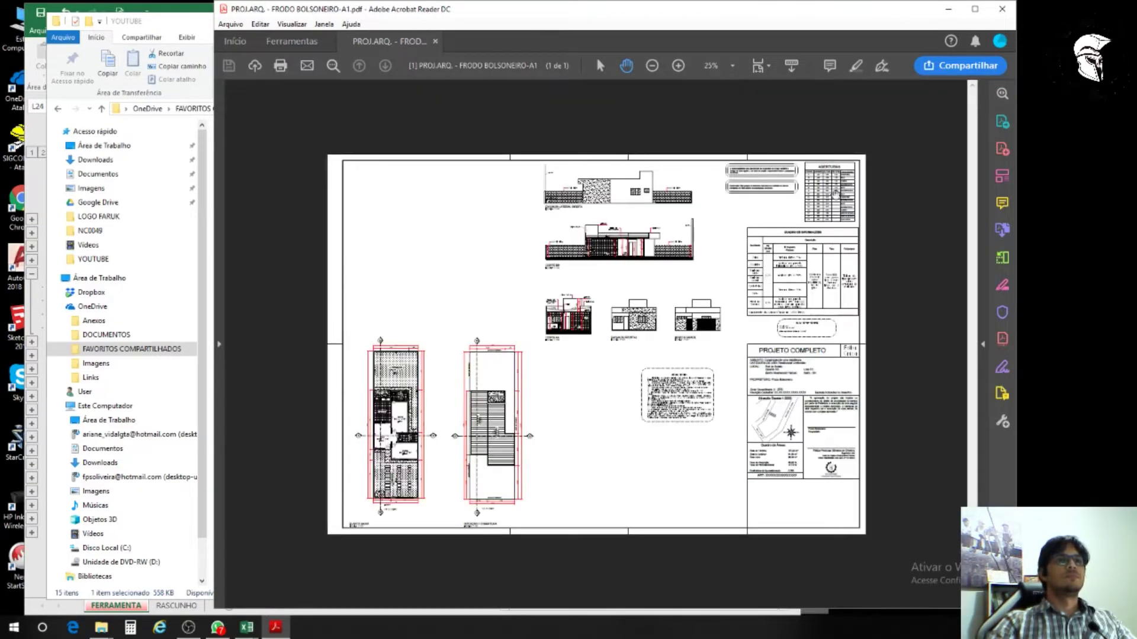
pyautogui.scroll(2, 835, 195)
pyautogui.keyDown('ctrl'); pyautogui.scroll(4, 826, 175); pyautogui.keyUp('ctrl')
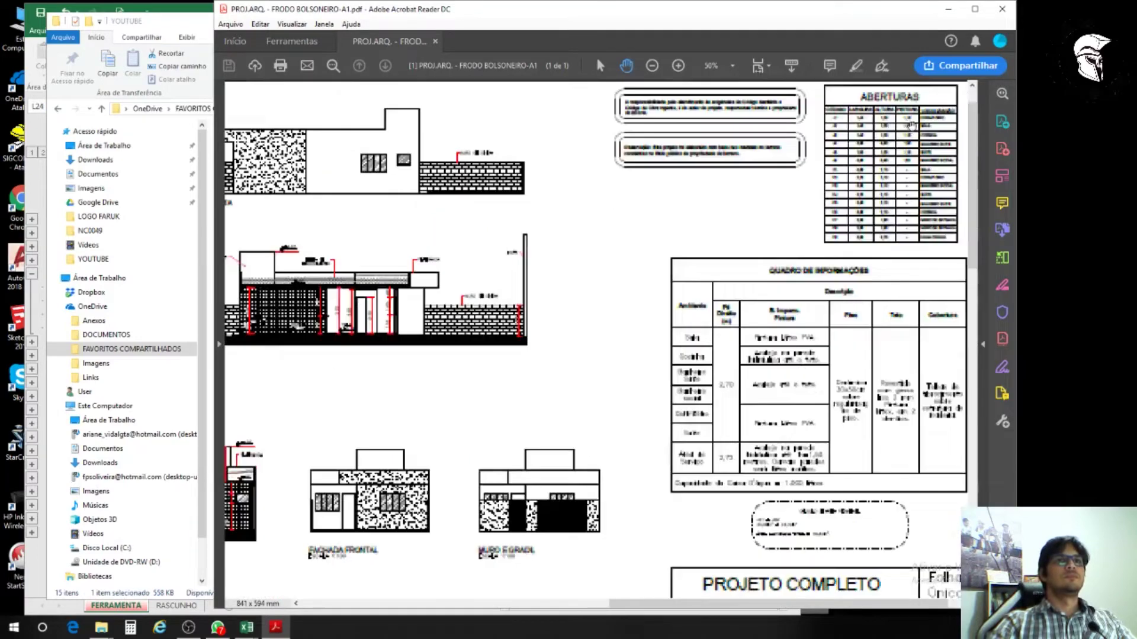
pyautogui.moveTo(601, 224); pyautogui.dragTo(688, 251)
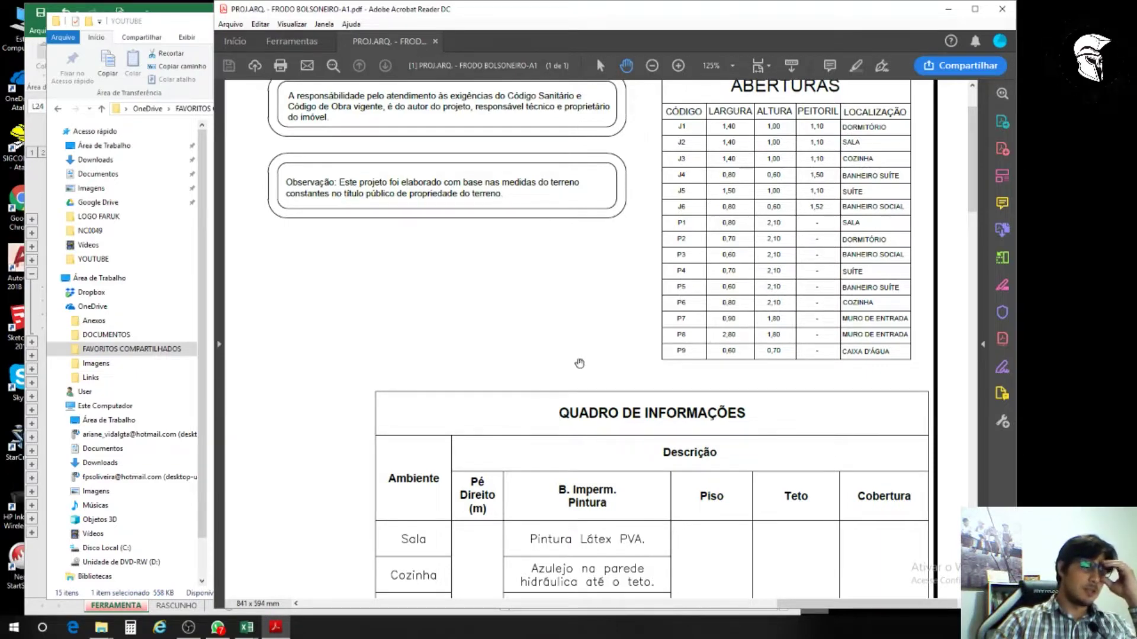
pyautogui.click(942, 8)
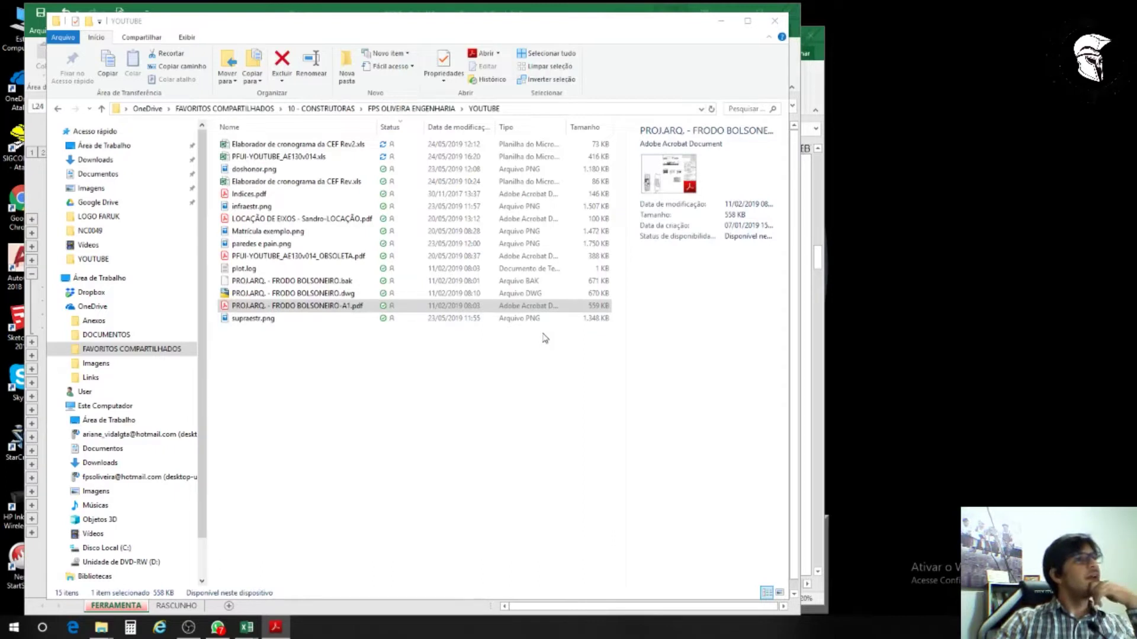
# Step: Look in the Downloads folder for the SINAPI inputs and compositions reference folder
pyautogui.click(455, 362)
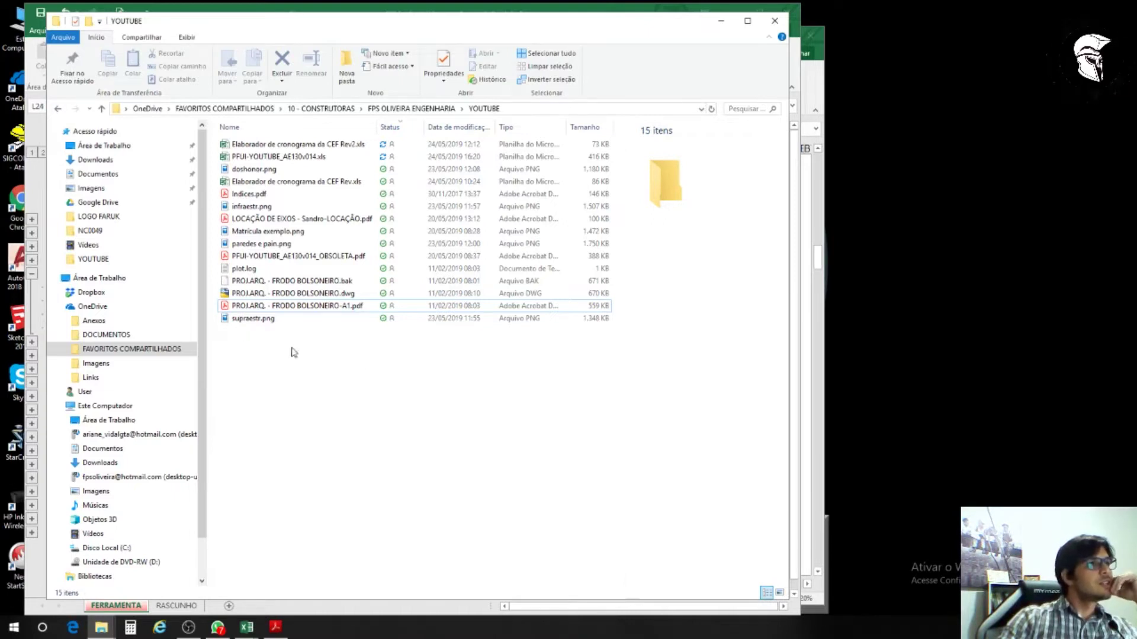
pyautogui.click(105, 145)
pyautogui.click(96, 159)
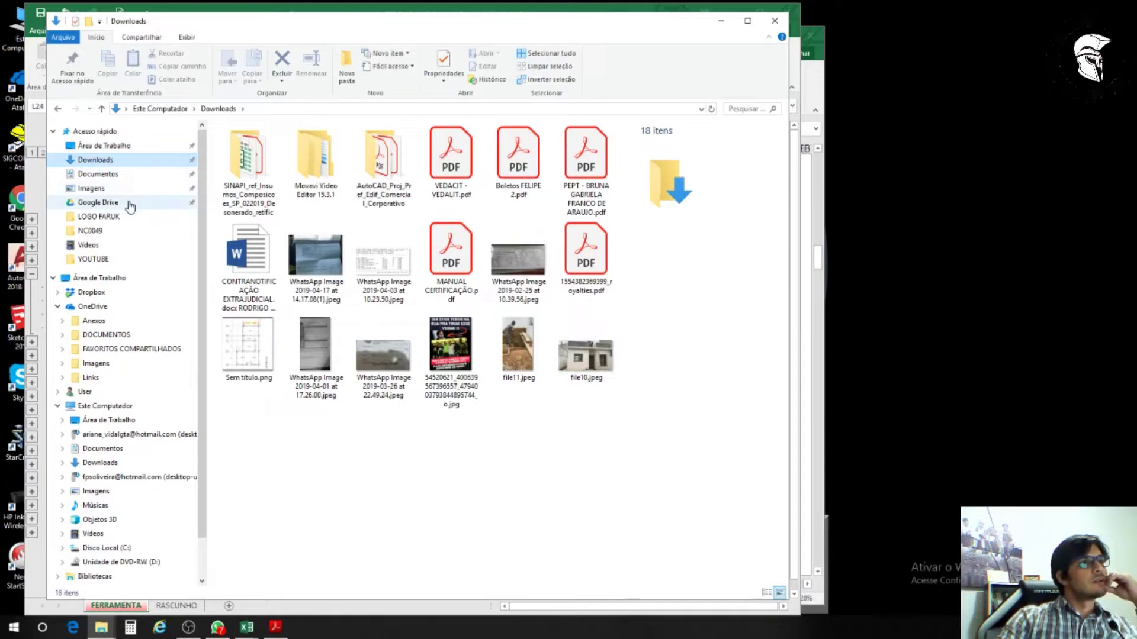
pyautogui.click(225, 168)
pyautogui.moveTo(225, 167); pyautogui.dragTo(201, 418)
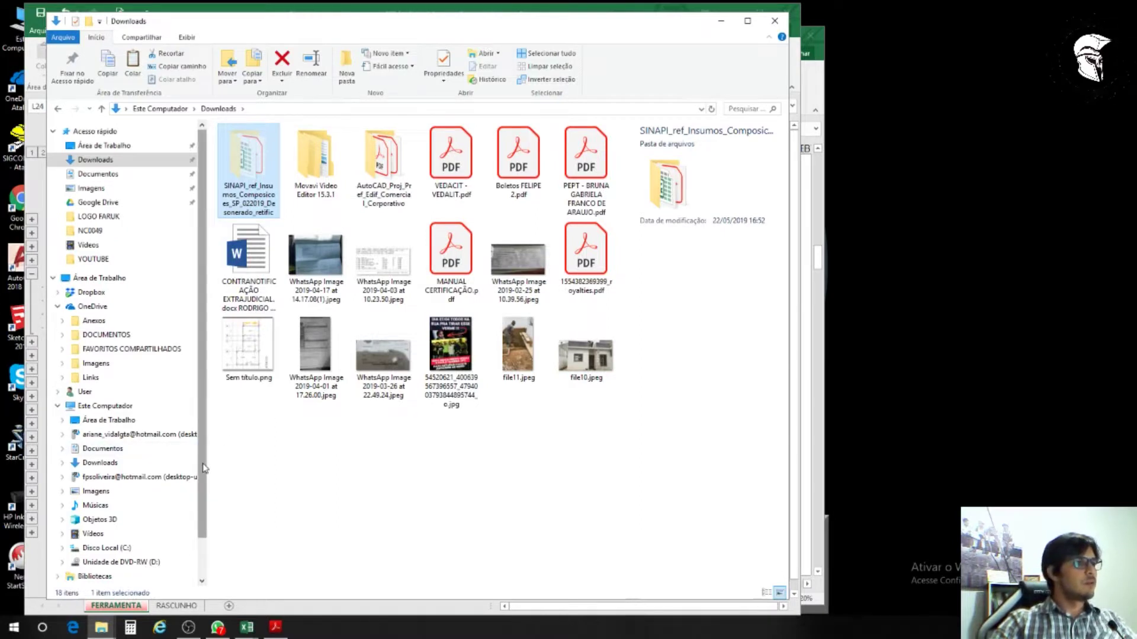
# Step: Paste the SINAPI reference folder into OneDrive's FAVORITOS COMPARTILHADOS, under 10 - CONSTRUTORAS, FPS OLIVEIRA ENGENHARIA, YOUTUBE
pyautogui.click(113, 625)
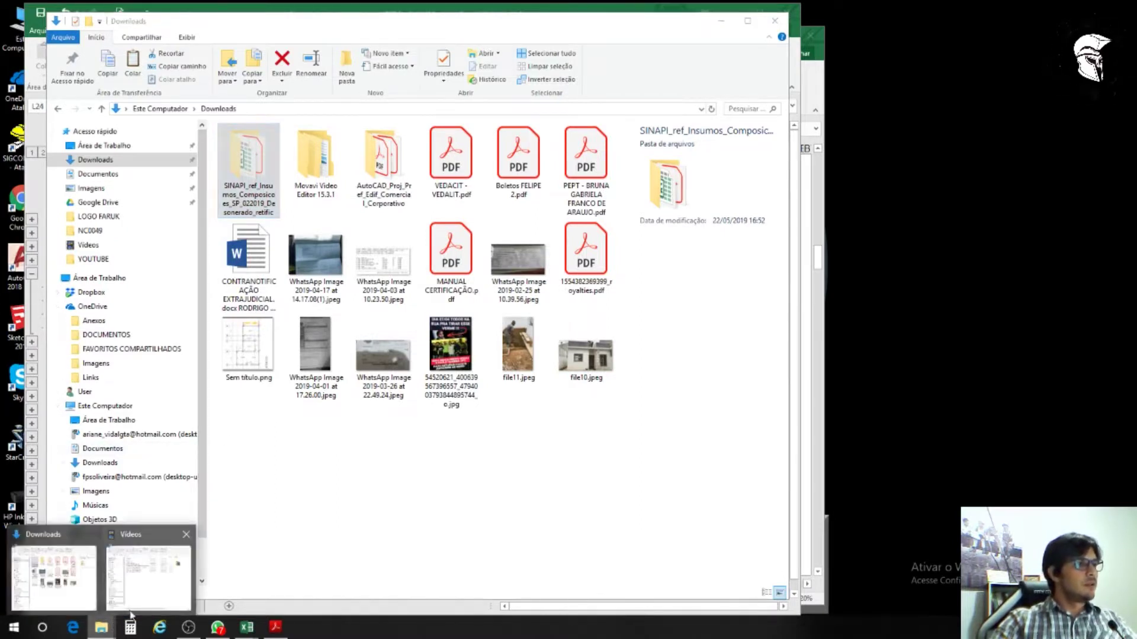
pyautogui.click(80, 579)
pyautogui.click(93, 307)
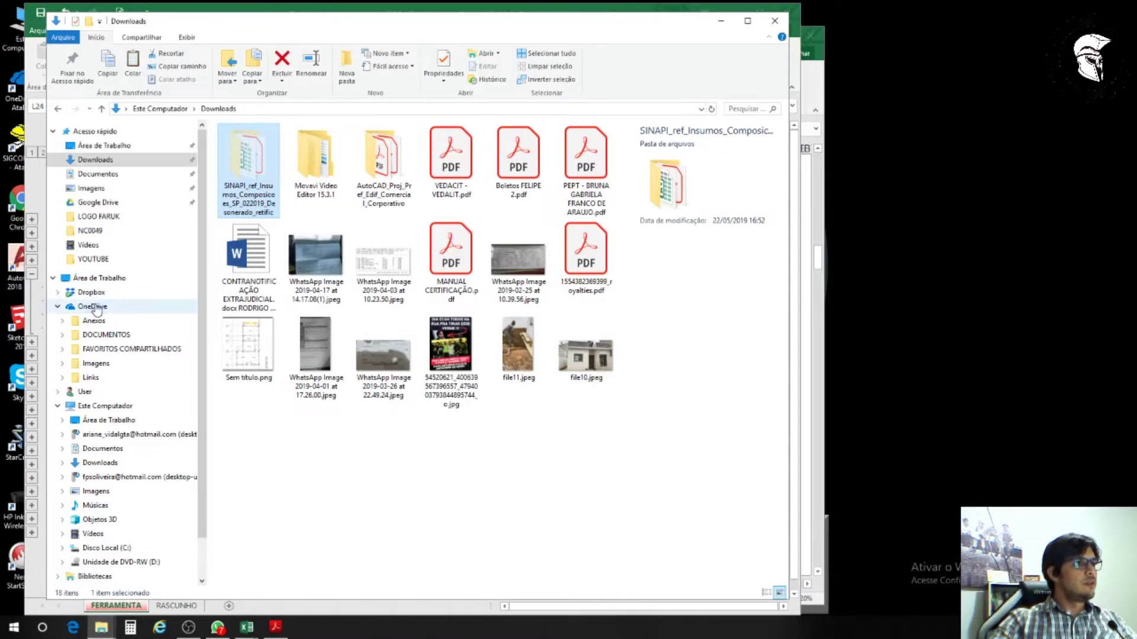
pyautogui.click(320, 170)
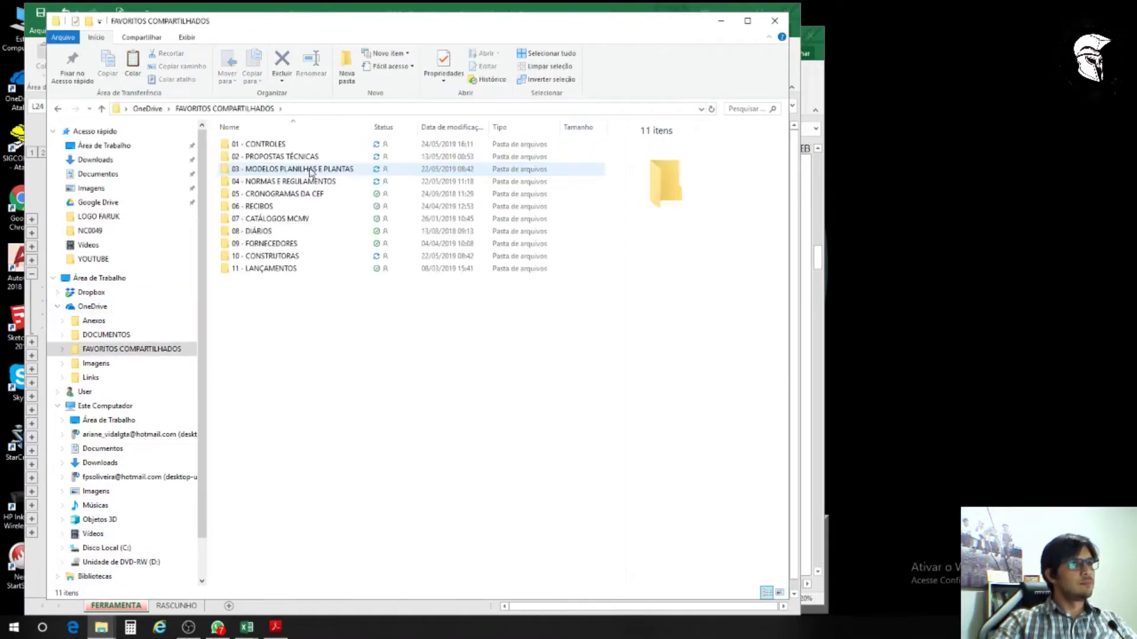
pyautogui.doubleClick(263, 256)
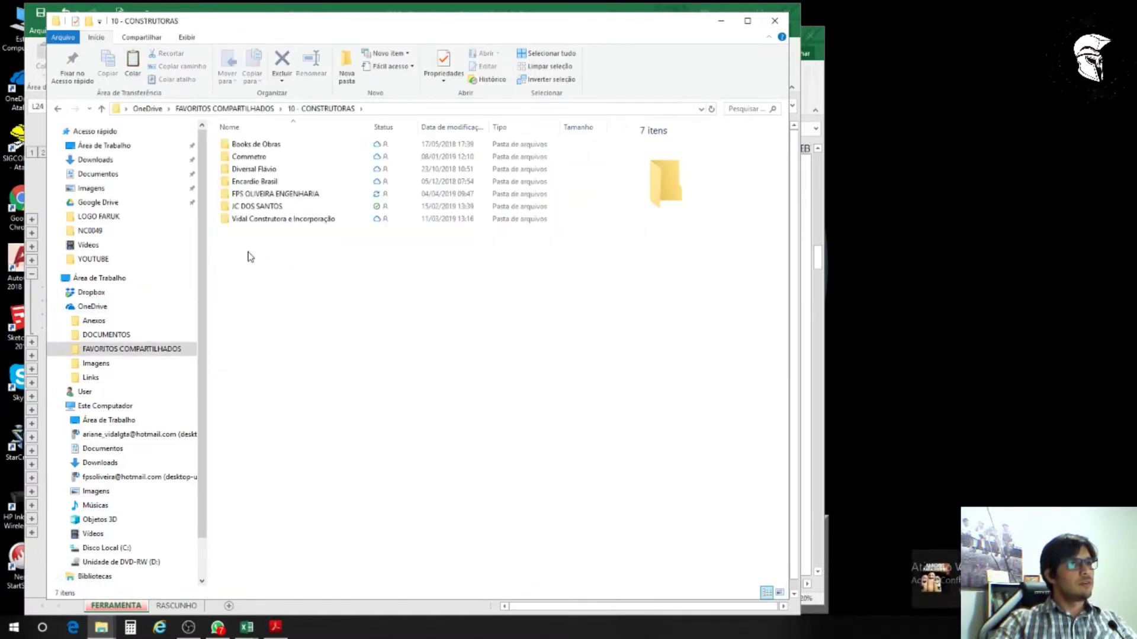
pyautogui.click(253, 196)
pyautogui.doubleClick(253, 196)
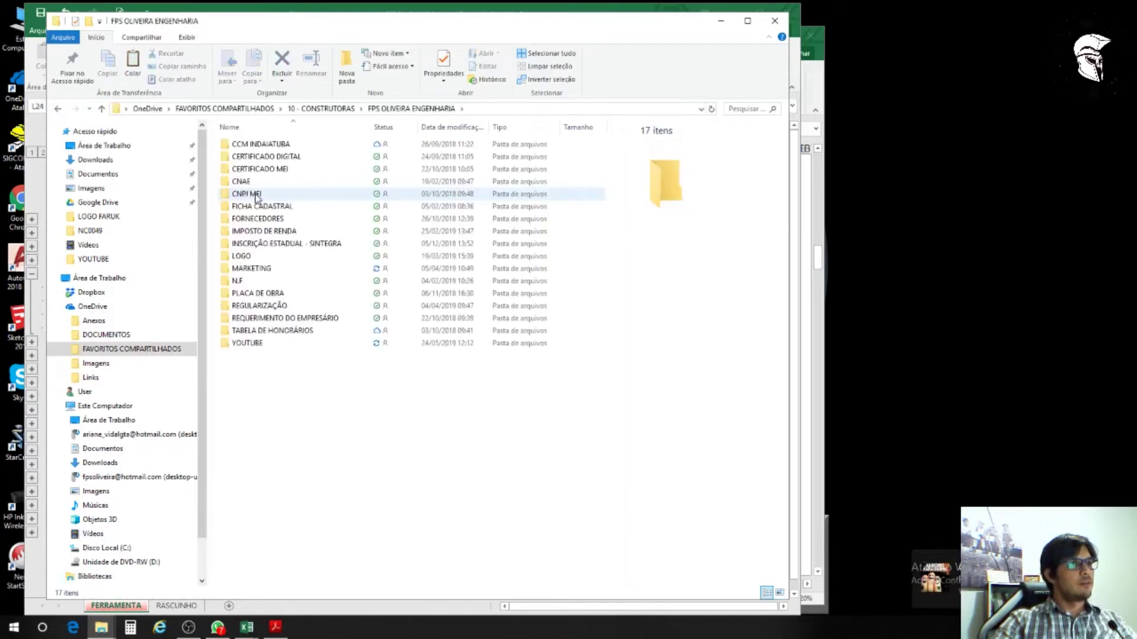
pyautogui.doubleClick(254, 342)
pyautogui.hotkey('ctrl', 'v')
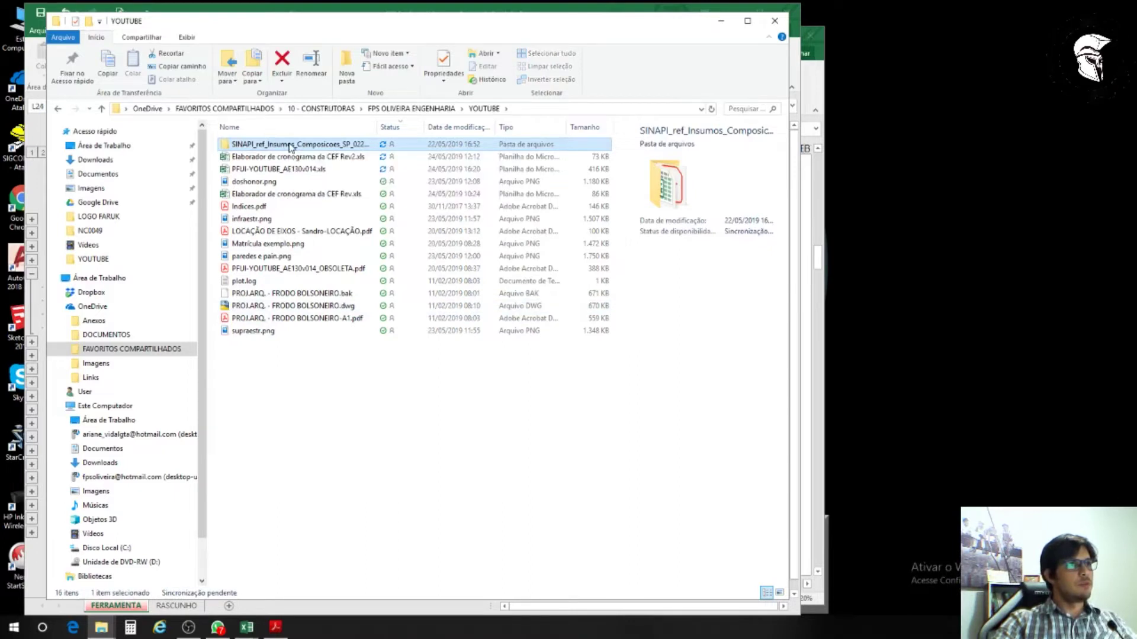
# Step: Open SINAPI_Preco_Ref_Insumos_SP_022019_Desonerado.PDF from the pasted SINAPI folder, and collapse the reader's tools pane
pyautogui.doubleClick(291, 146)
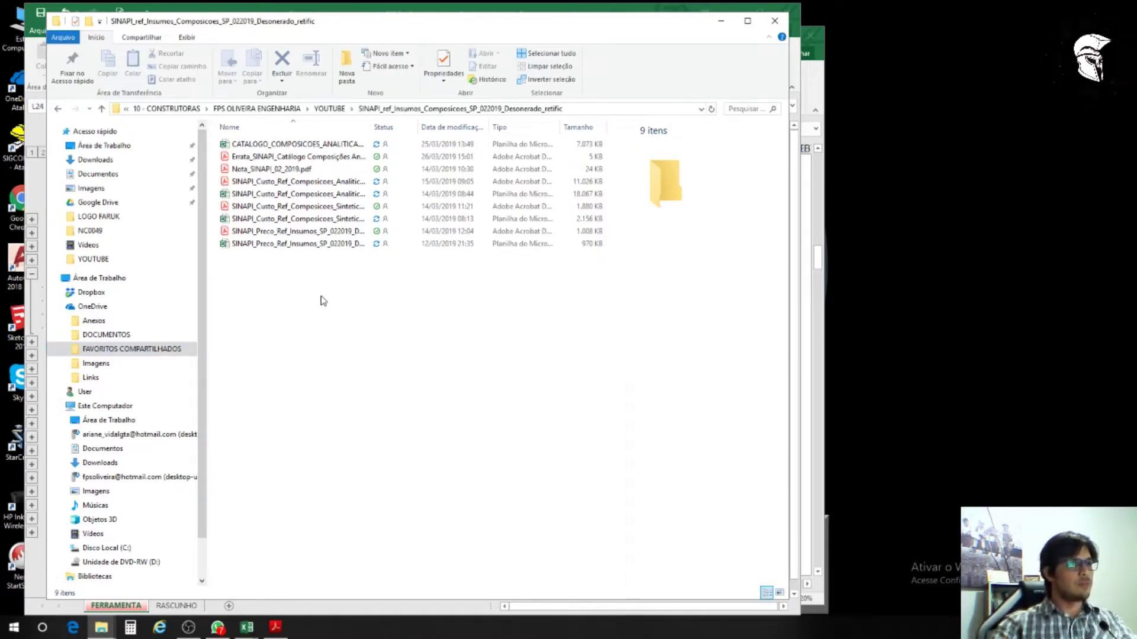
pyautogui.click(308, 232)
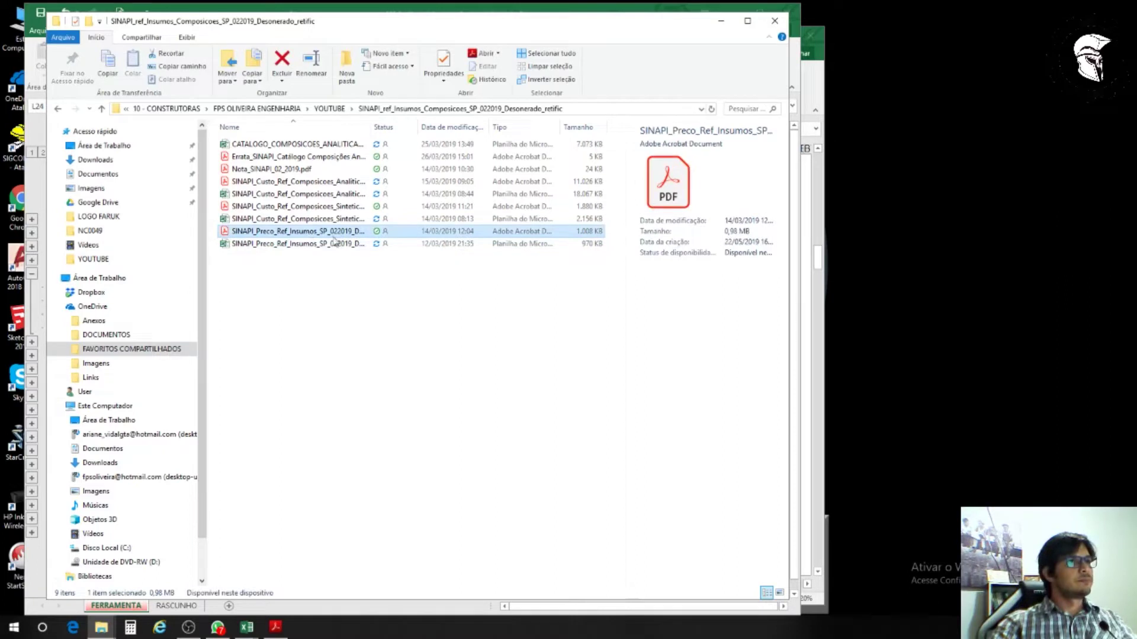
pyautogui.doubleClick(370, 127)
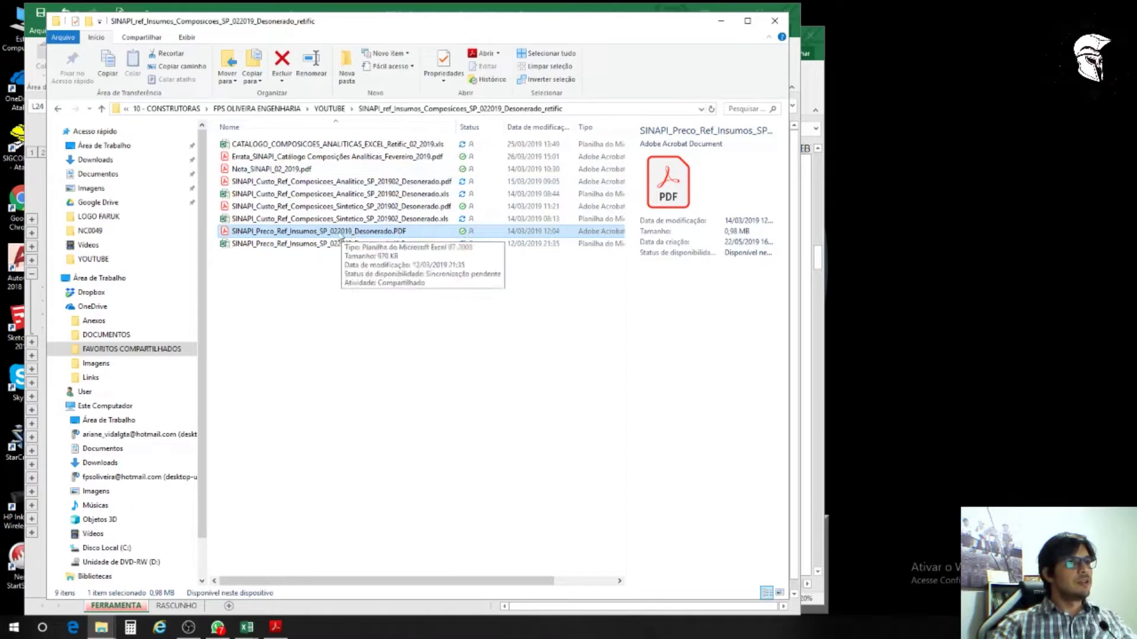
pyautogui.doubleClick(278, 236)
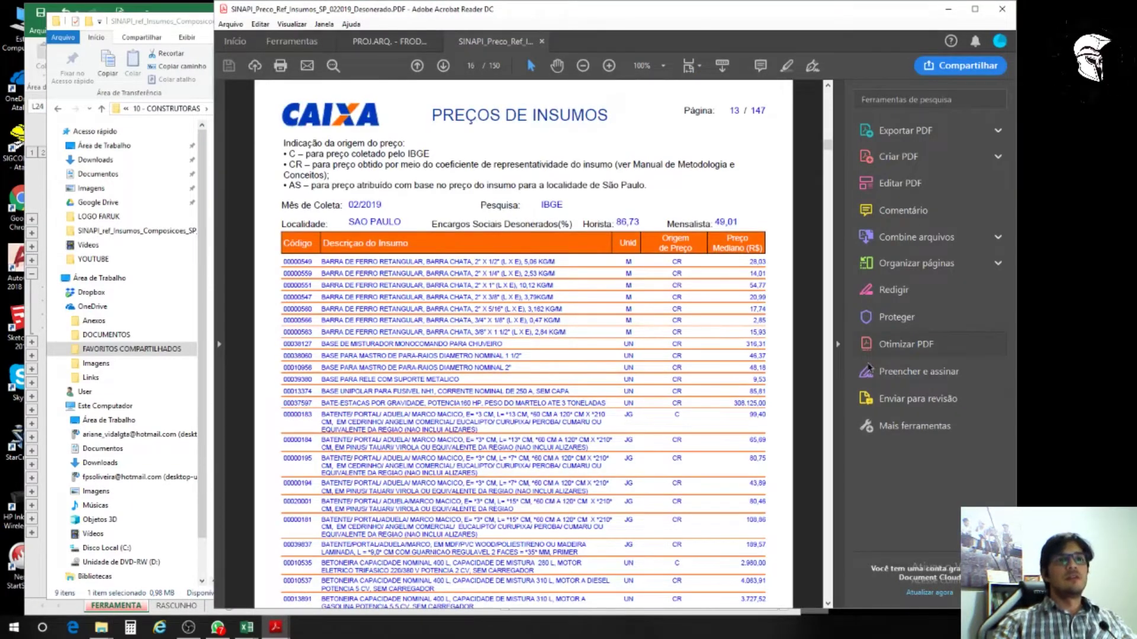
pyautogui.click(838, 344)
pyautogui.moveTo(972, 145); pyautogui.dragTo(980, 342)
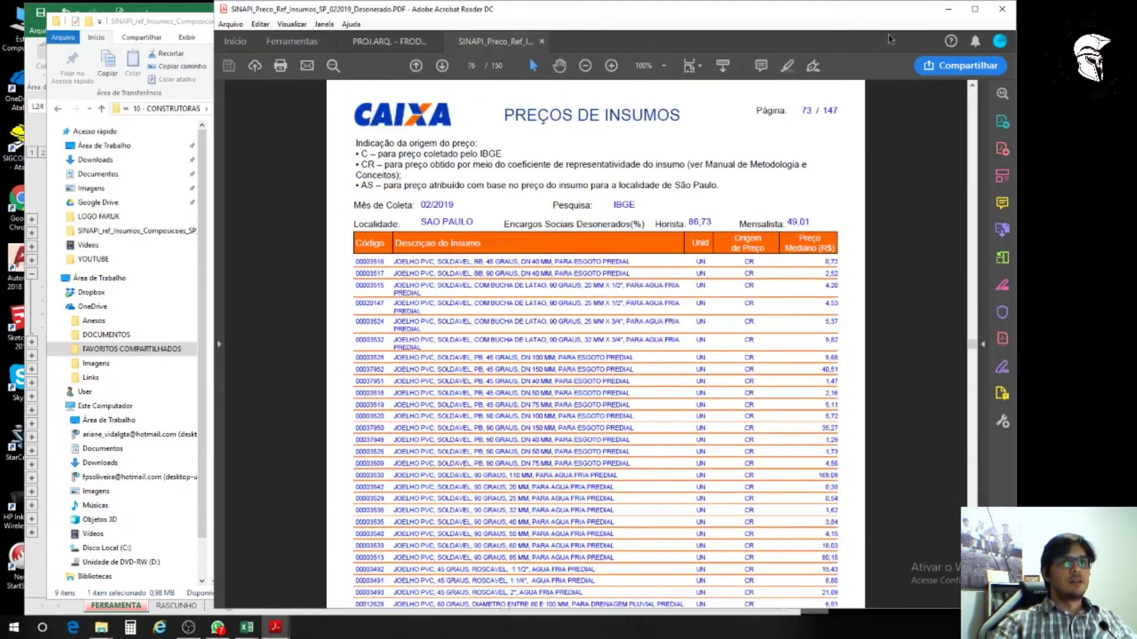
pyautogui.moveTo(679, 26); pyautogui.dragTo(679, 26)
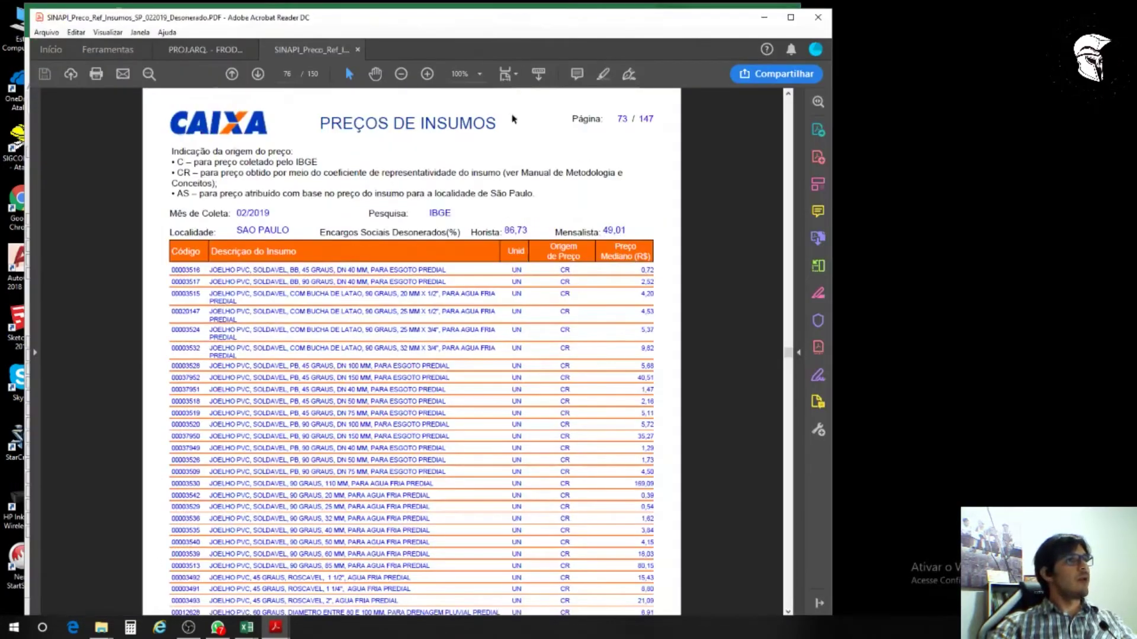
# Step: Search the SINAPI input price PDF for PORTA and advance to the KIT PORTA PRONTA DE MADEIRA entries
pyautogui.hotkey('ctrl', 'f')
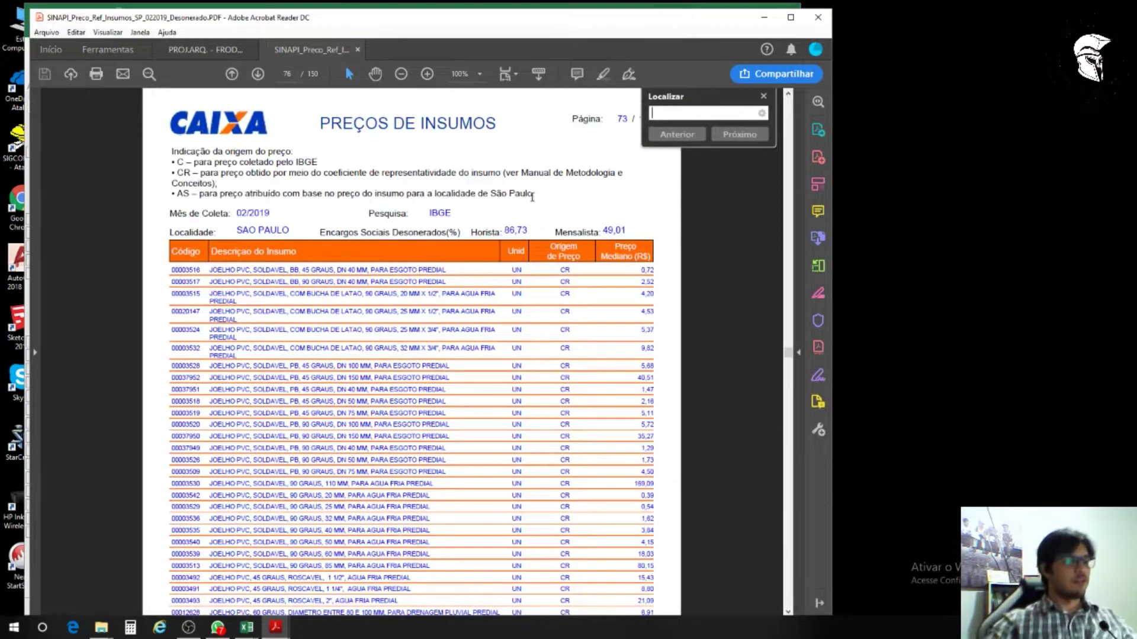
pyautogui.write('PORTA')
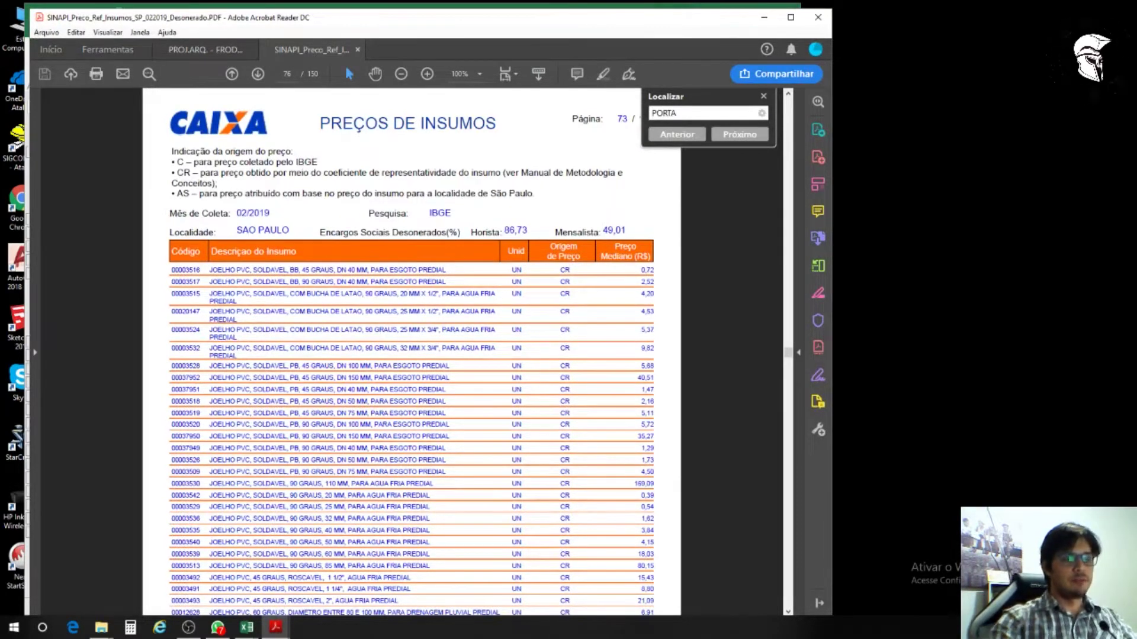
pyautogui.press('Return')
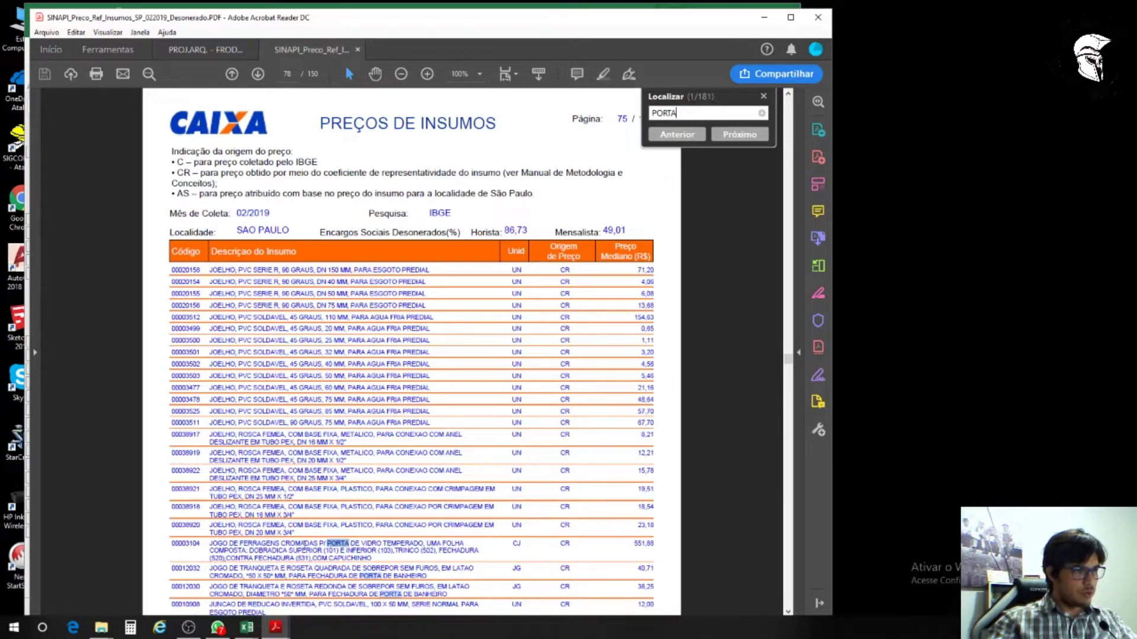
pyautogui.press('Return')
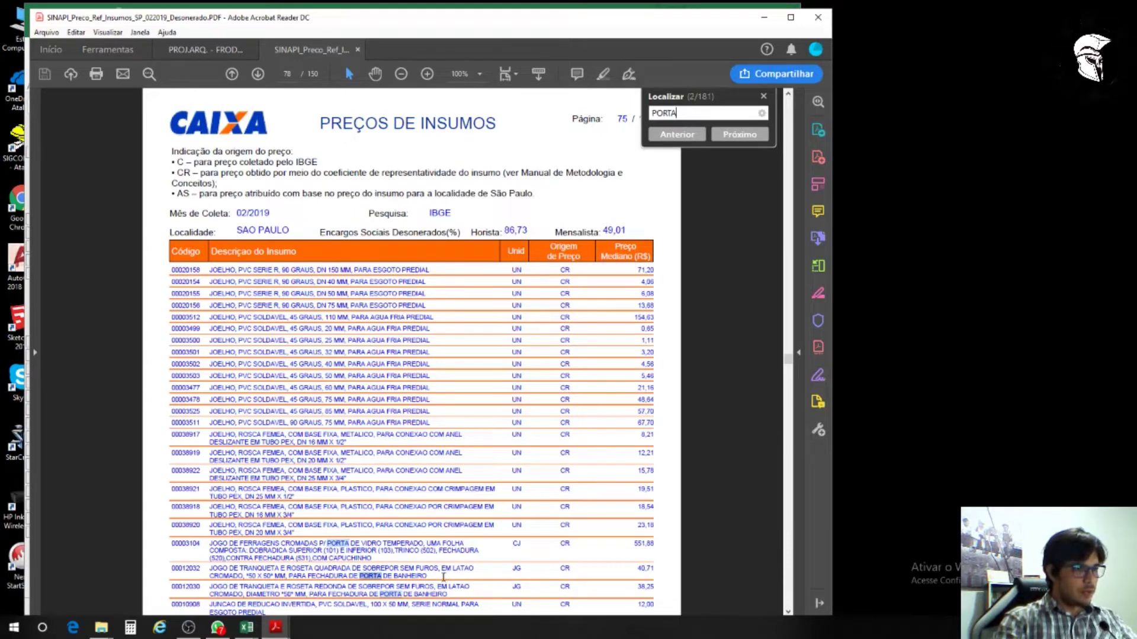
pyautogui.press('Return')
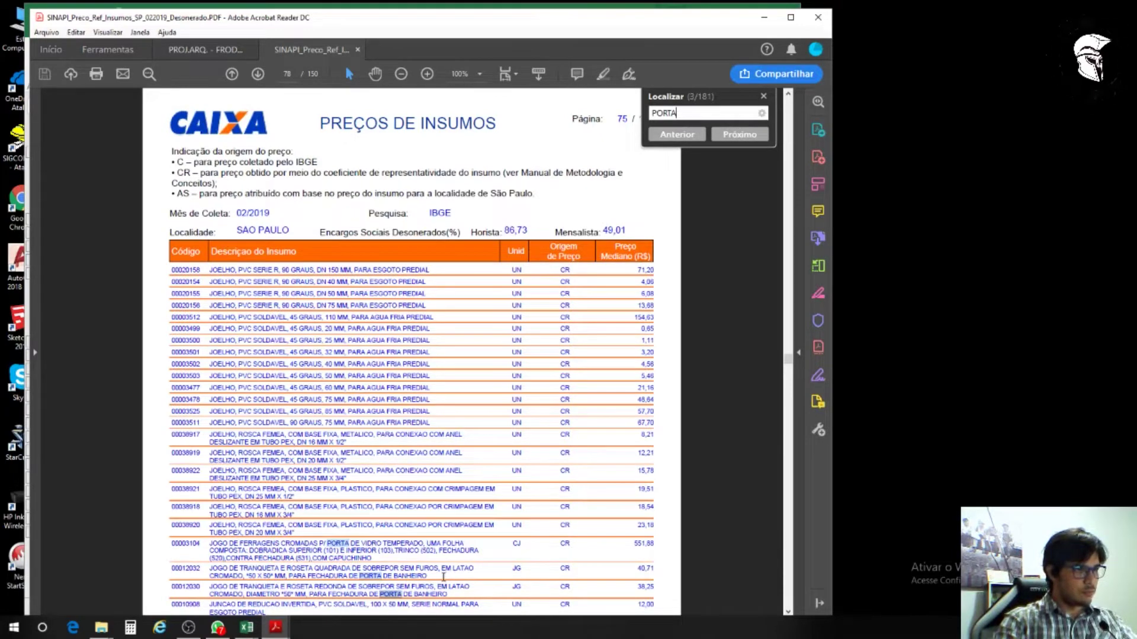
pyautogui.press('Return')
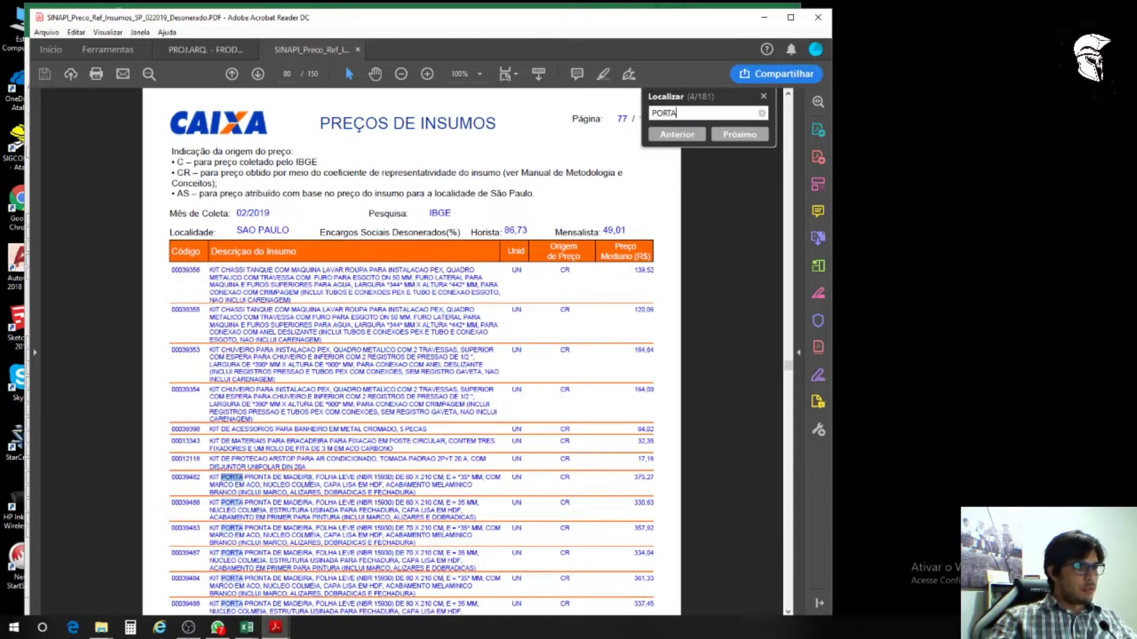
# Step: Compare the ready-made wooden door kits by leaf type, size, finish, included parts and median price
pyautogui.scroll(-1, 340, 480)
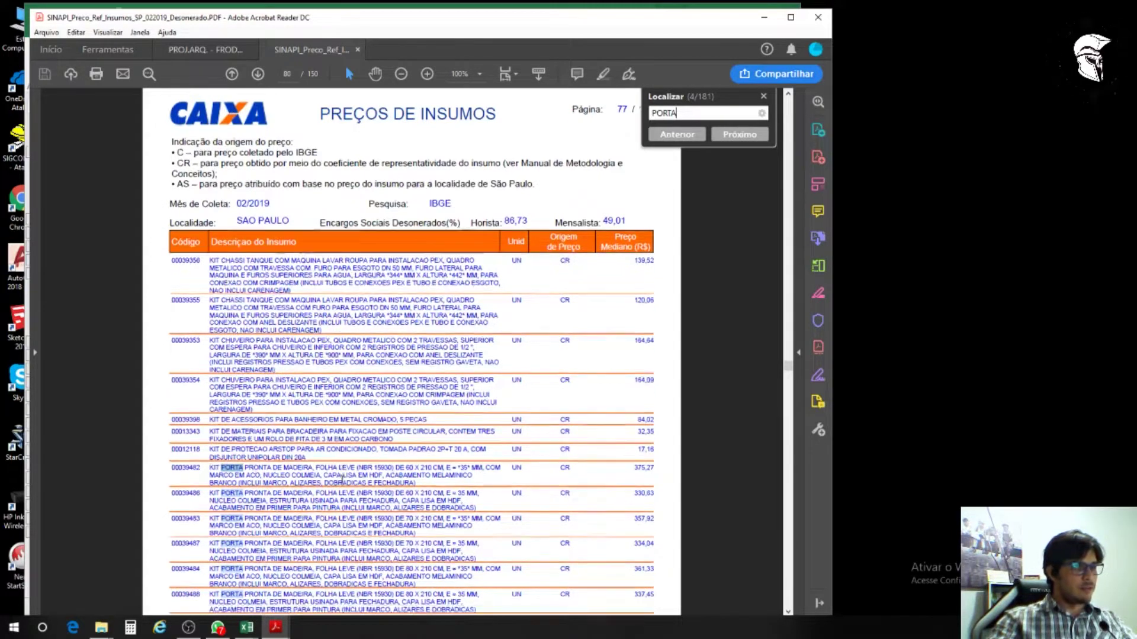
pyautogui.scroll(-3, 428, 439)
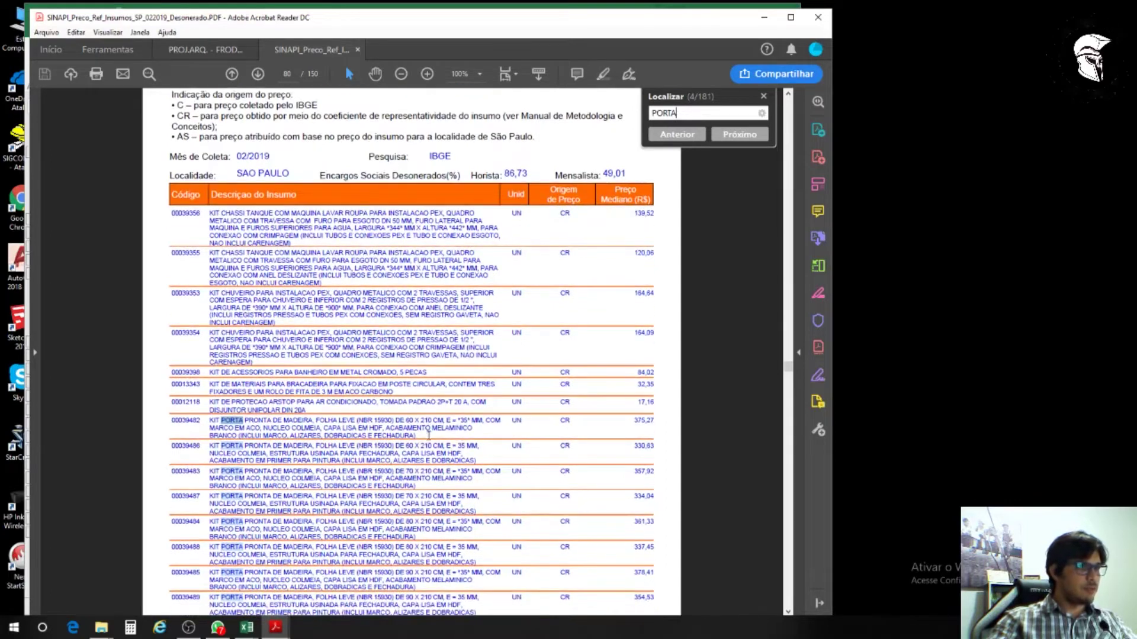
pyautogui.scroll(-1, 423, 429)
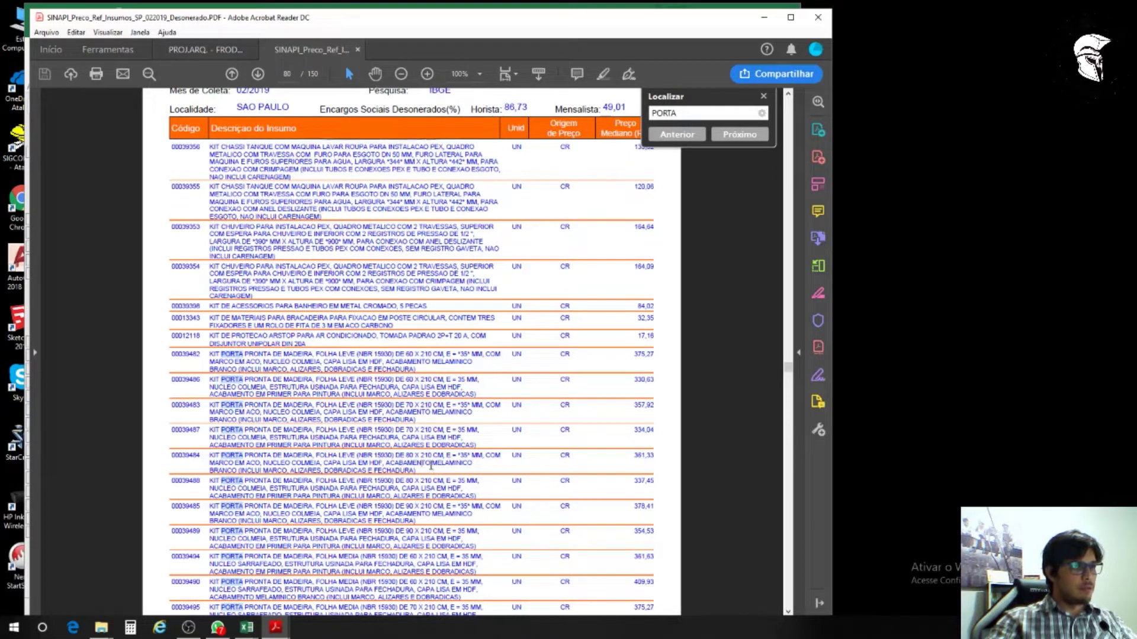
pyautogui.scroll(-4, 430, 466)
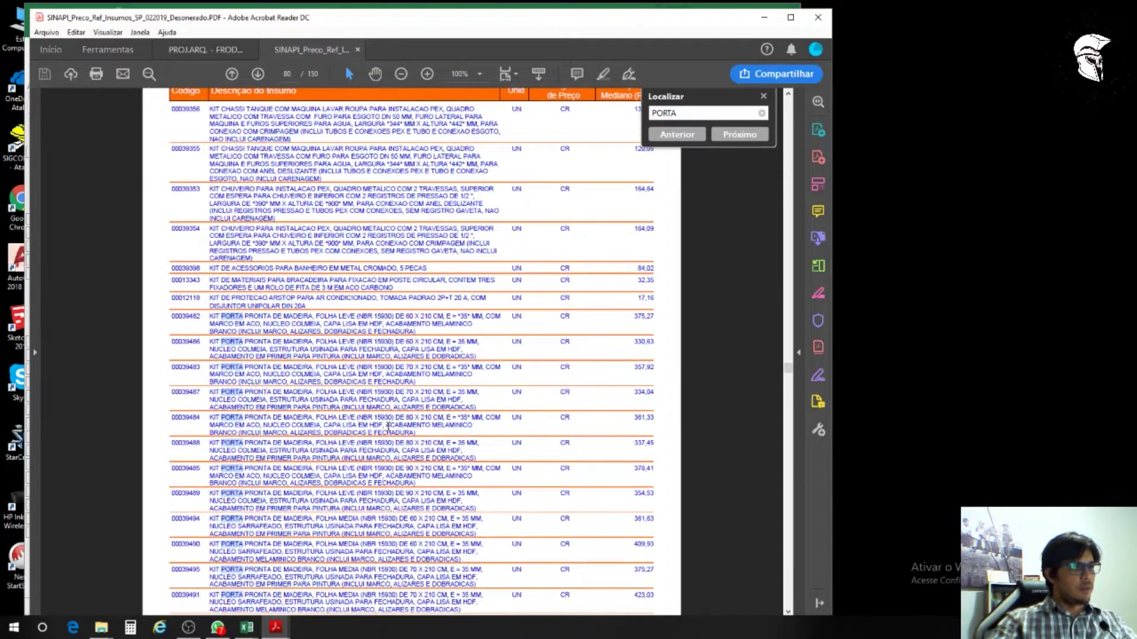
pyautogui.scroll(-10, 401, 419)
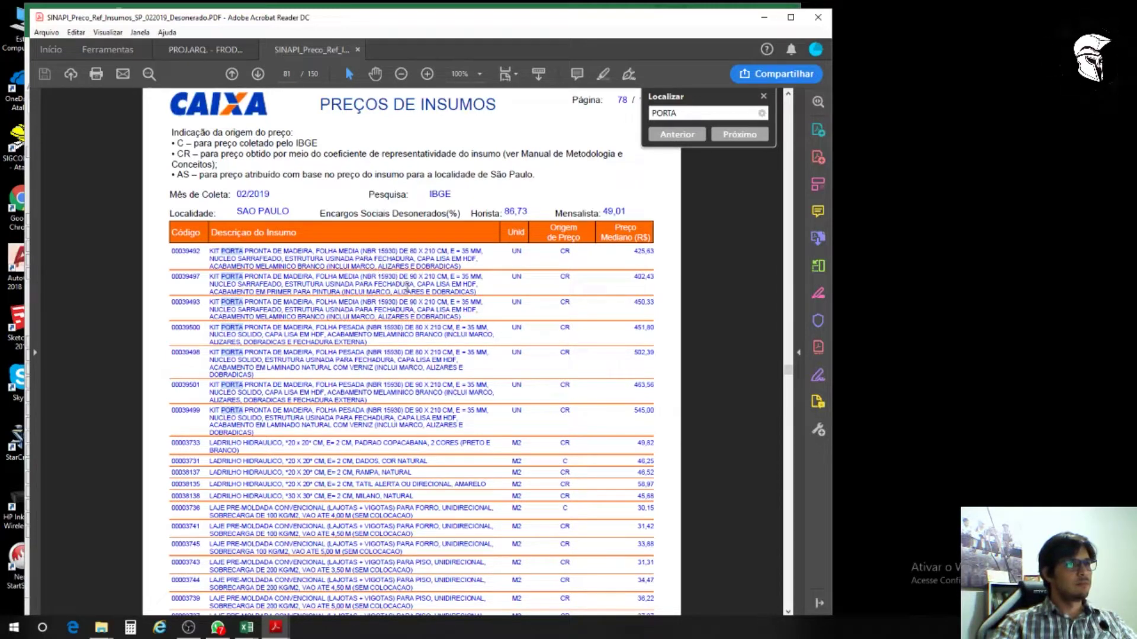
pyautogui.scroll(1, 428, 321)
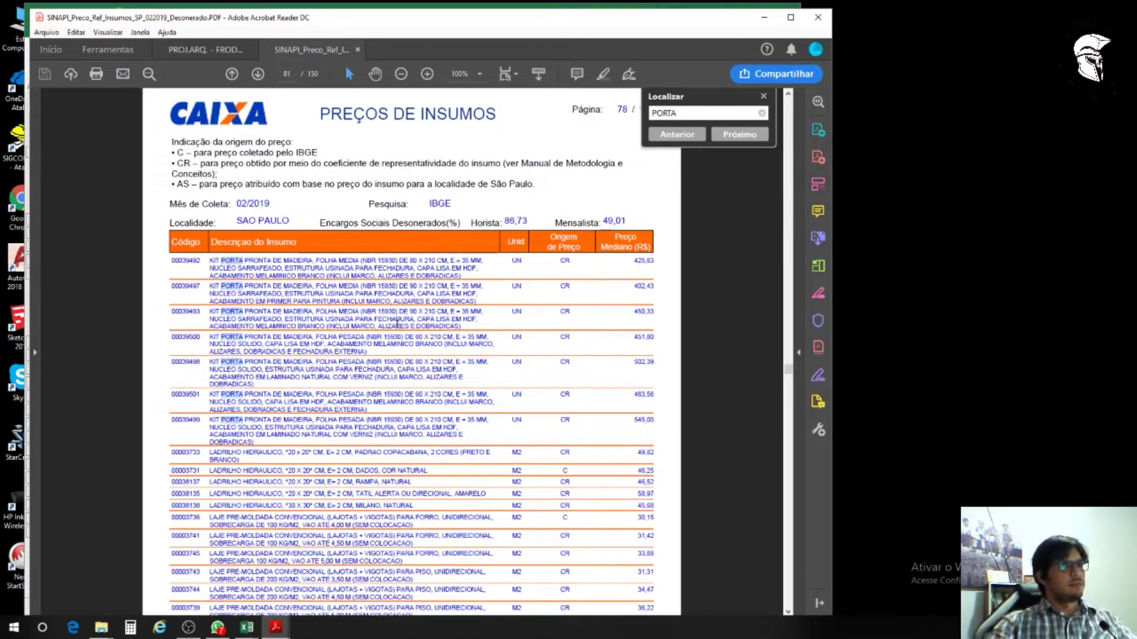
pyautogui.scroll(1, 404, 319)
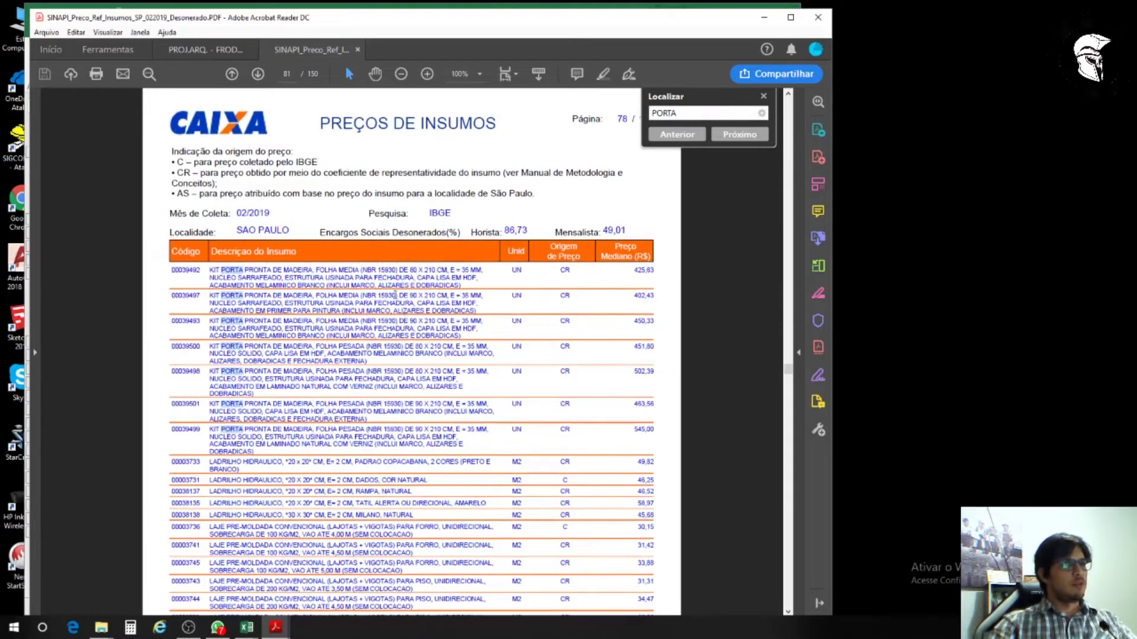
pyautogui.scroll(1, 380, 270)
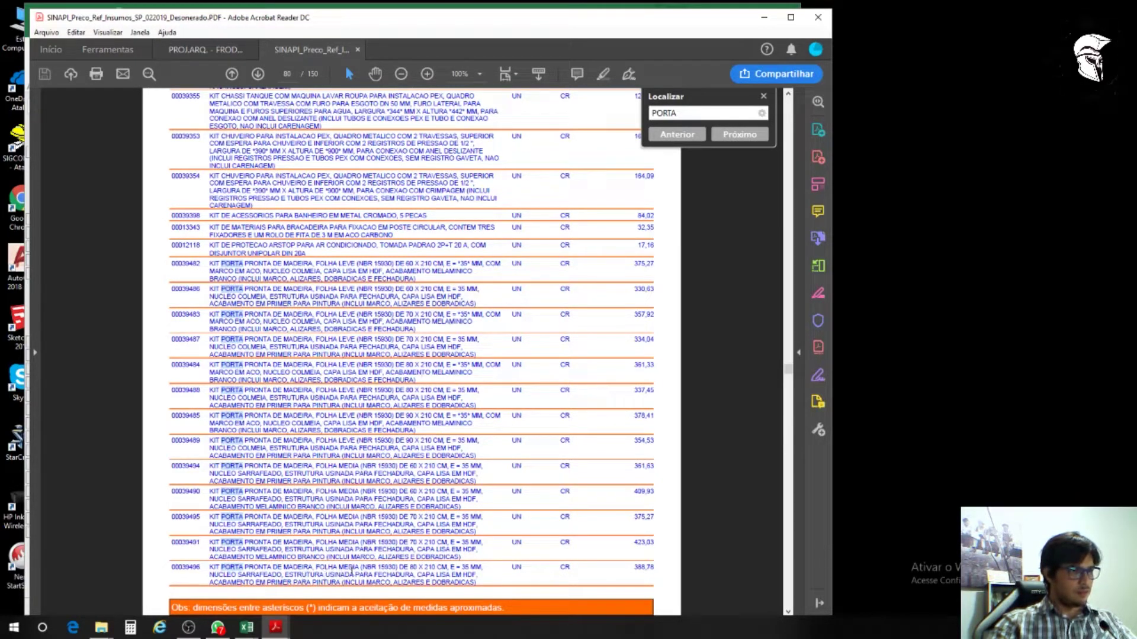
pyautogui.scroll(-3, 315, 563)
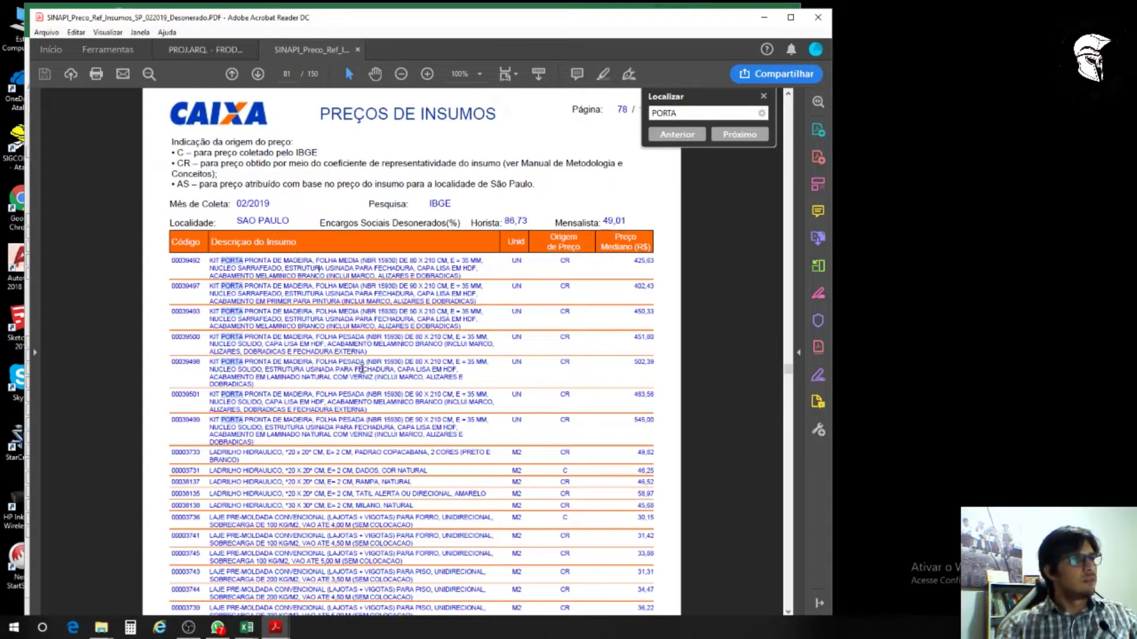
pyautogui.scroll(10, 361, 369)
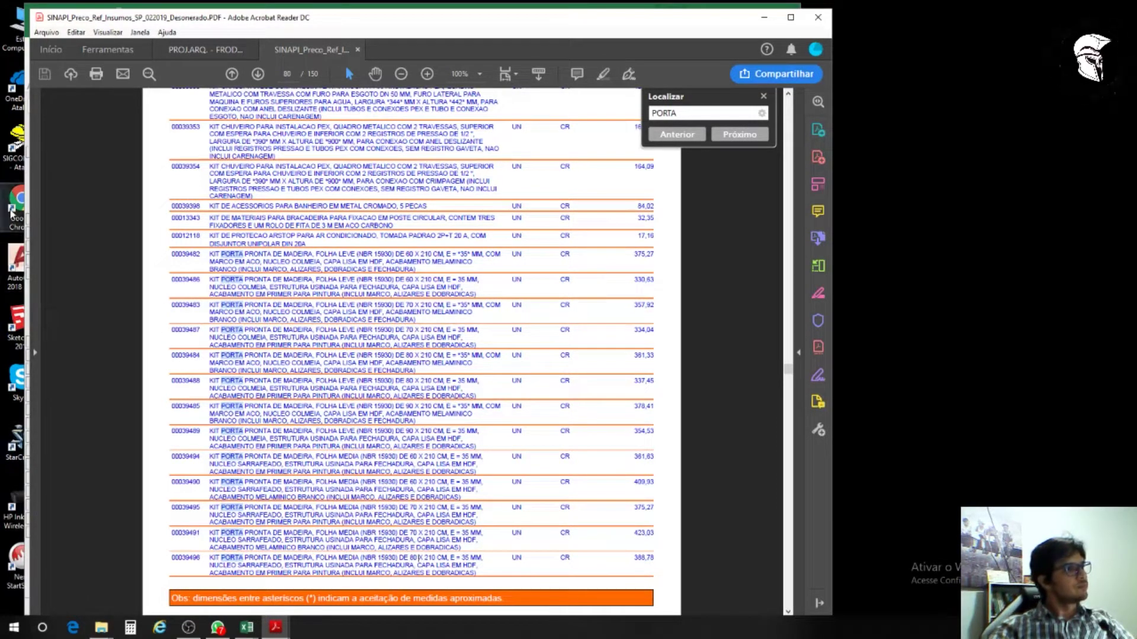
# Step: Switch to Google Chrome, minimize the price PDF, and fit the browser window over the spreadsheet
pyautogui.click(18, 194)
pyautogui.doubleClick(18, 194)
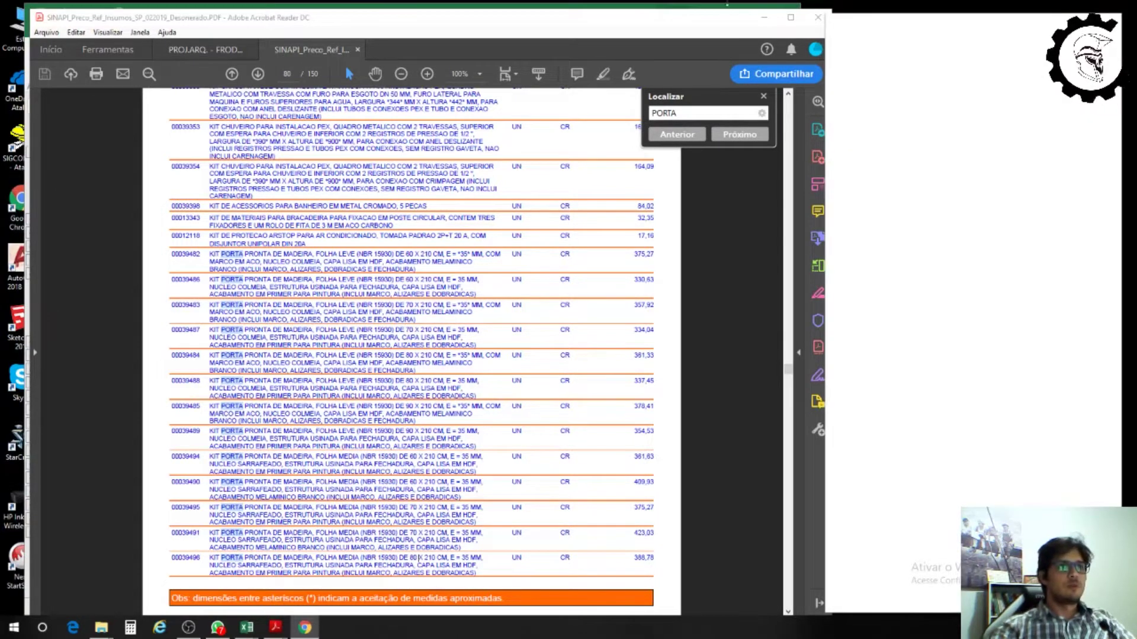
pyautogui.click(765, 18)
pyautogui.moveTo(1009, 29); pyautogui.dragTo(238, 33)
pyautogui.moveTo(350, 155); pyautogui.dragTo(852, 108)
# Step: Search Google for "GOOGLE COM MARCO" and look through the image results
pyautogui.click(336, 265)
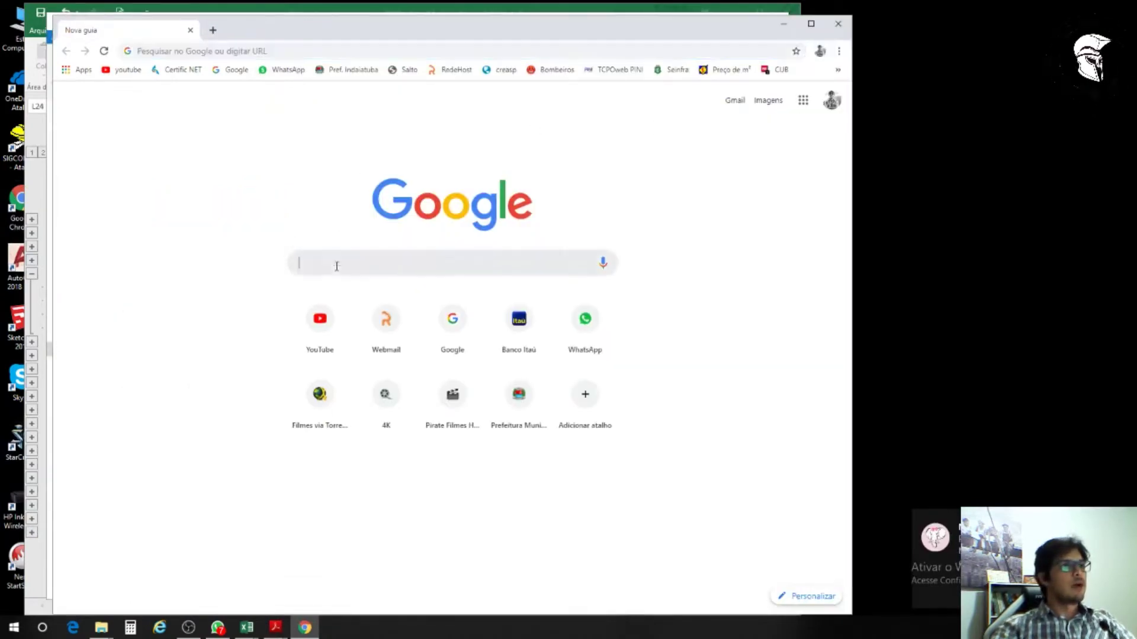
pyautogui.write('GOOGLE')
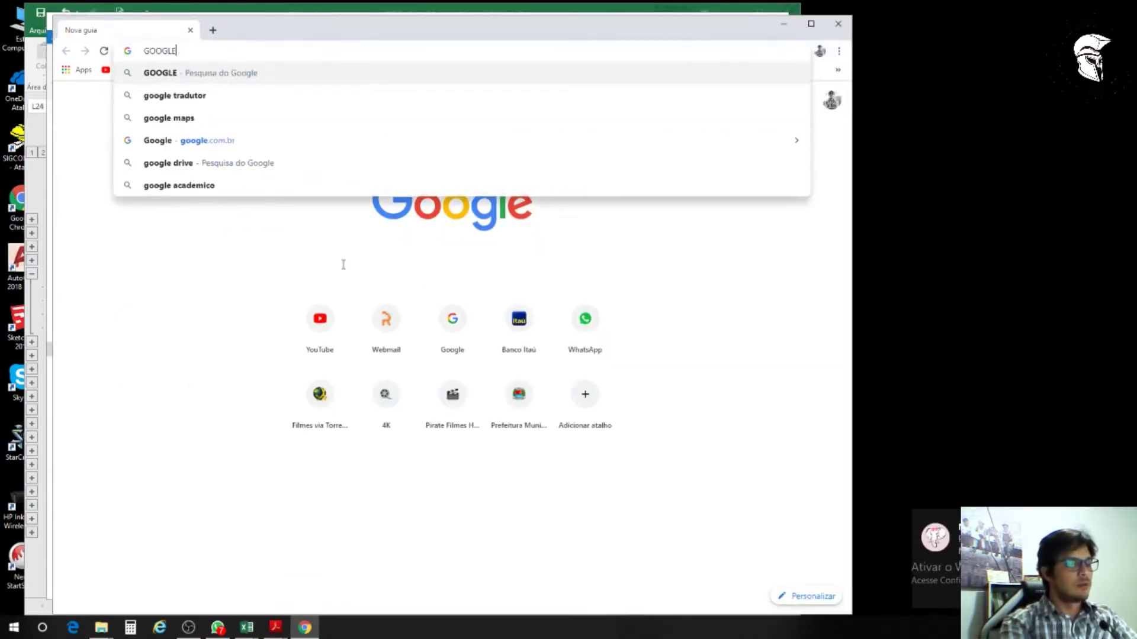
pyautogui.write(' COM MARCO')
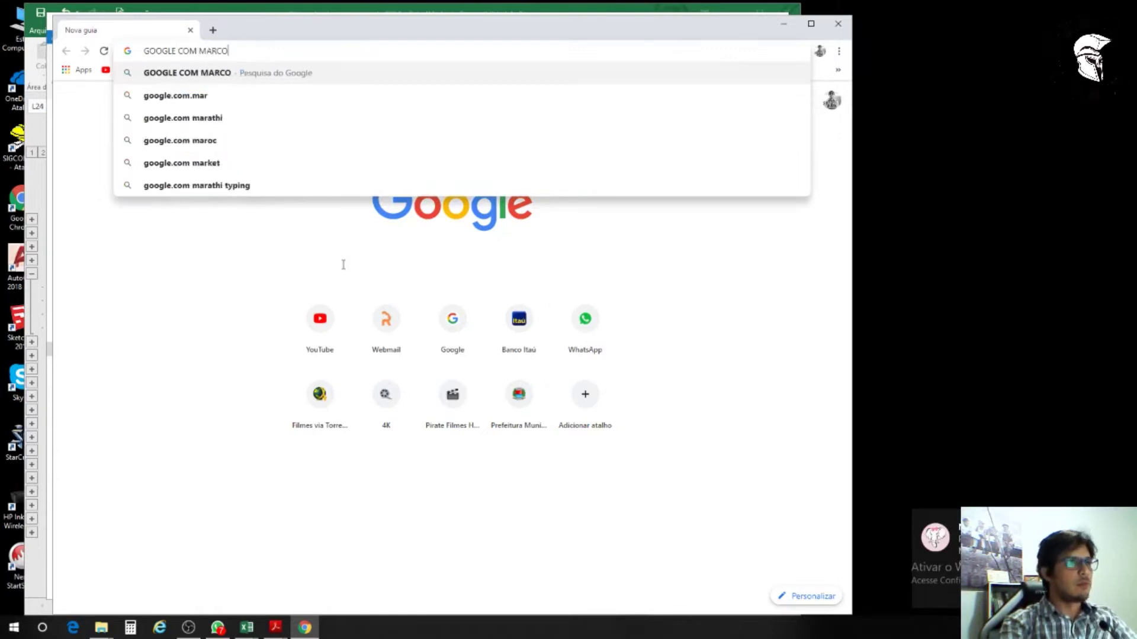
pyautogui.press('Return')
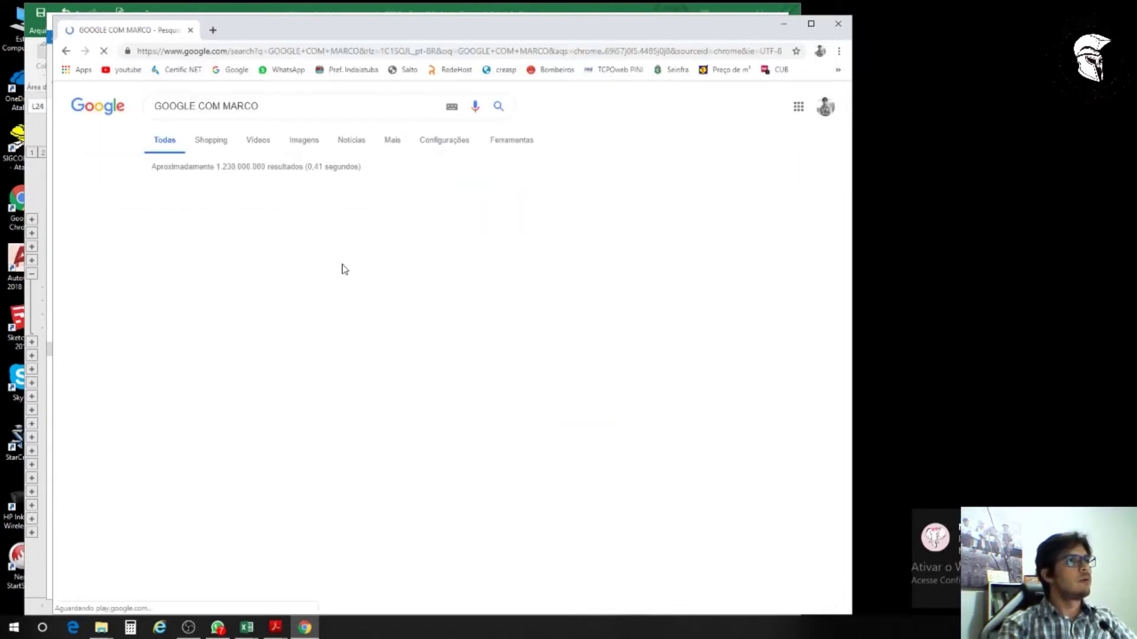
pyautogui.click(305, 143)
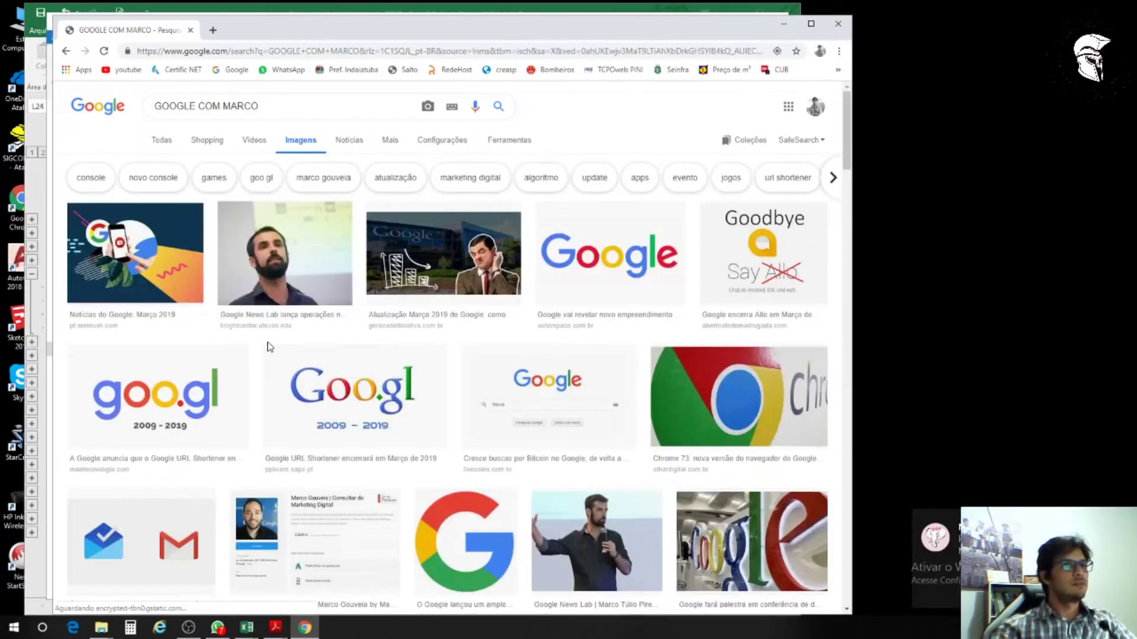
pyautogui.scroll(-2, 343, 325)
pyautogui.scroll(2, 347, 333)
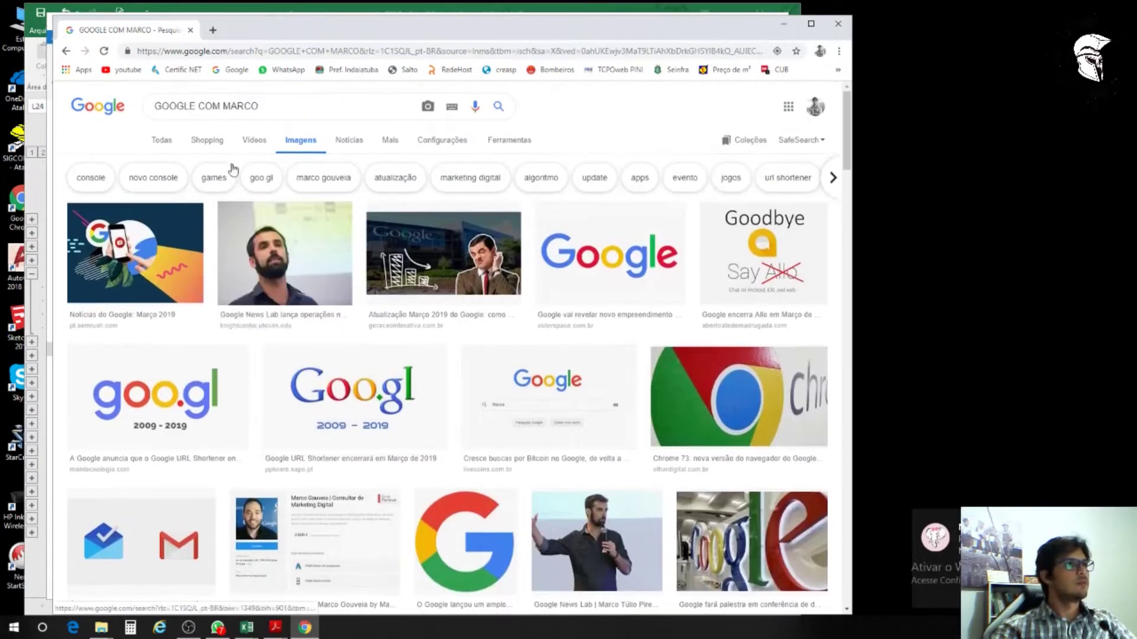
# Step: Search Google Images for "FOLHA DE PORTA DE MADEIRA COM MARCO"
pyautogui.moveTo(194, 105); pyautogui.dragTo(134, 110)
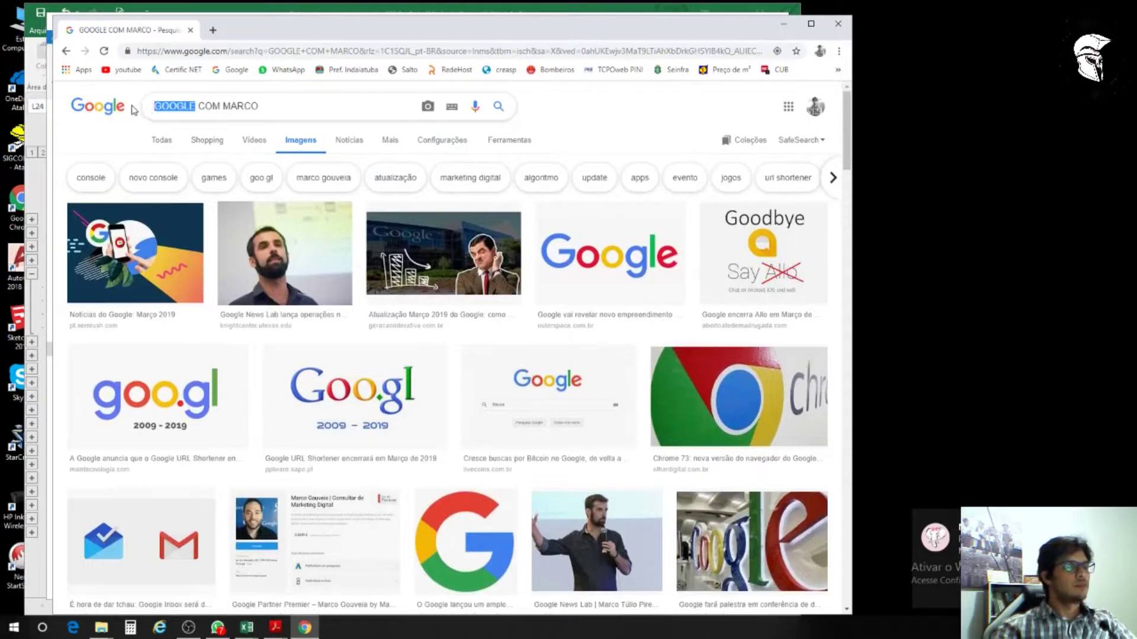
pyautogui.write('FOLHA')
pyautogui.write(' DE PORTA DE MA')
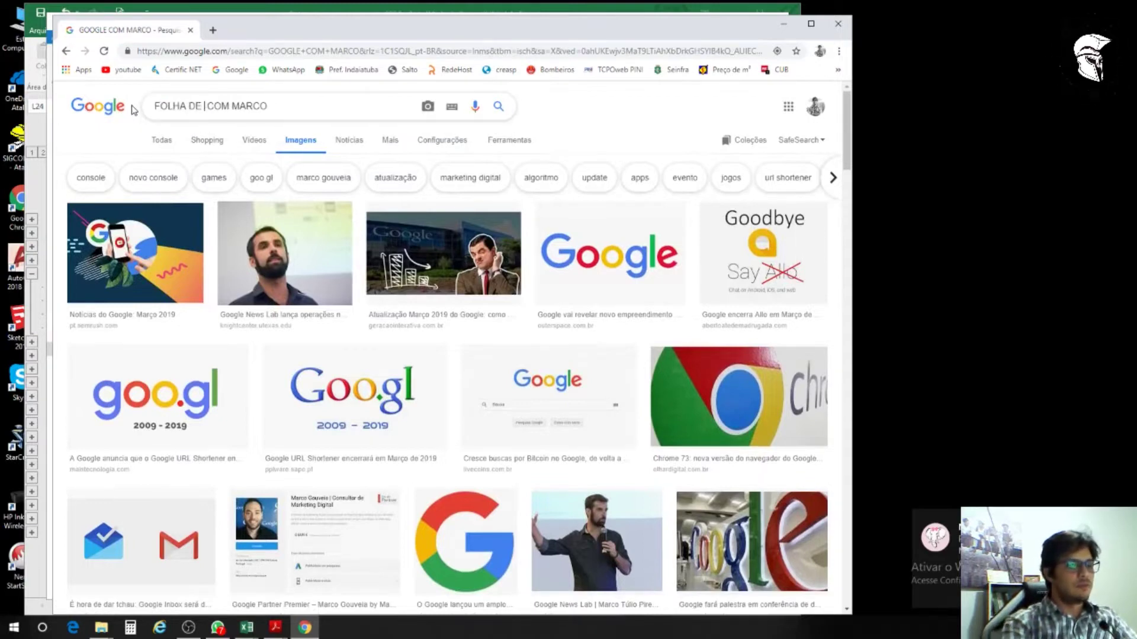
pyautogui.write('DEIRA')
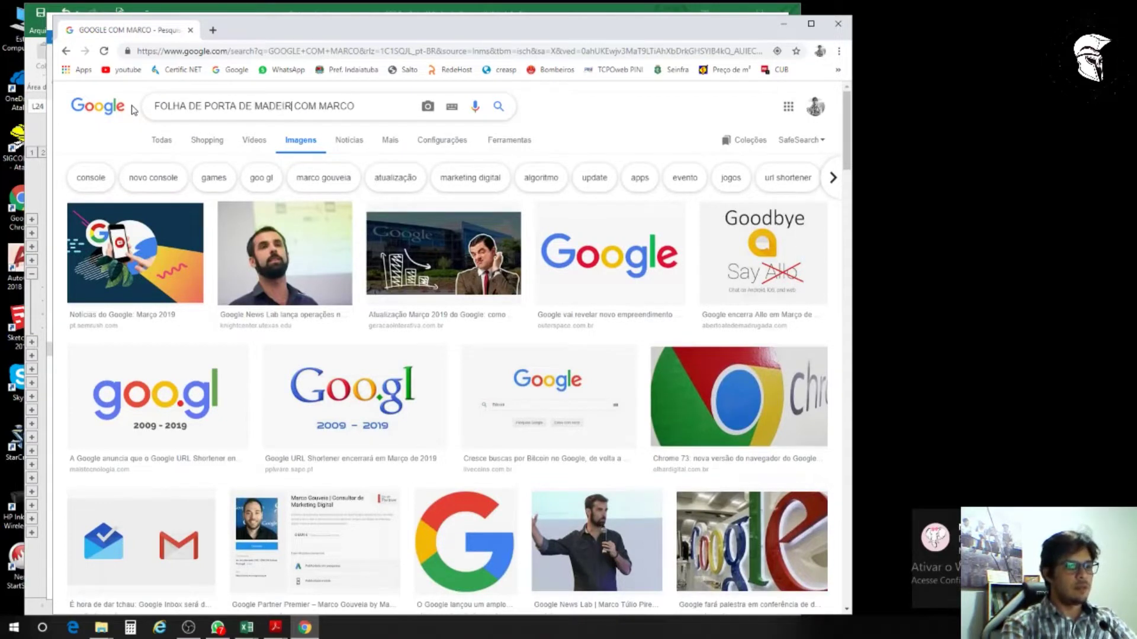
pyautogui.press('Return')
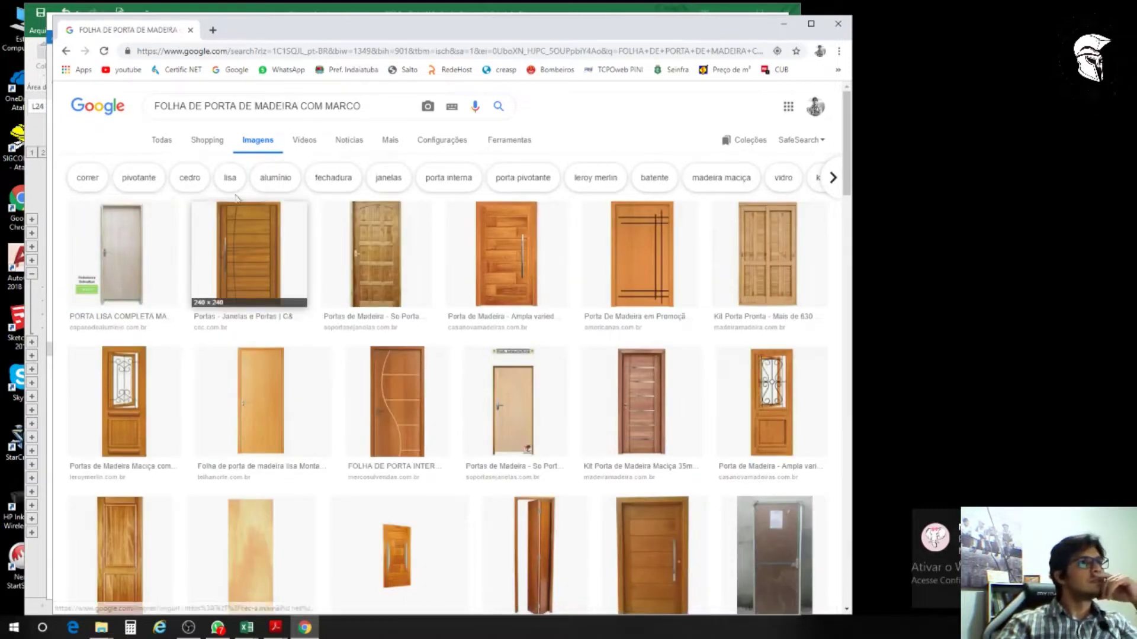
# Step: Look through the door images and examine the ResearchGate diagram of interior wooden door components for the leaf, marco and alizares
pyautogui.scroll(-4, 364, 273)
pyautogui.scroll(-8, 368, 272)
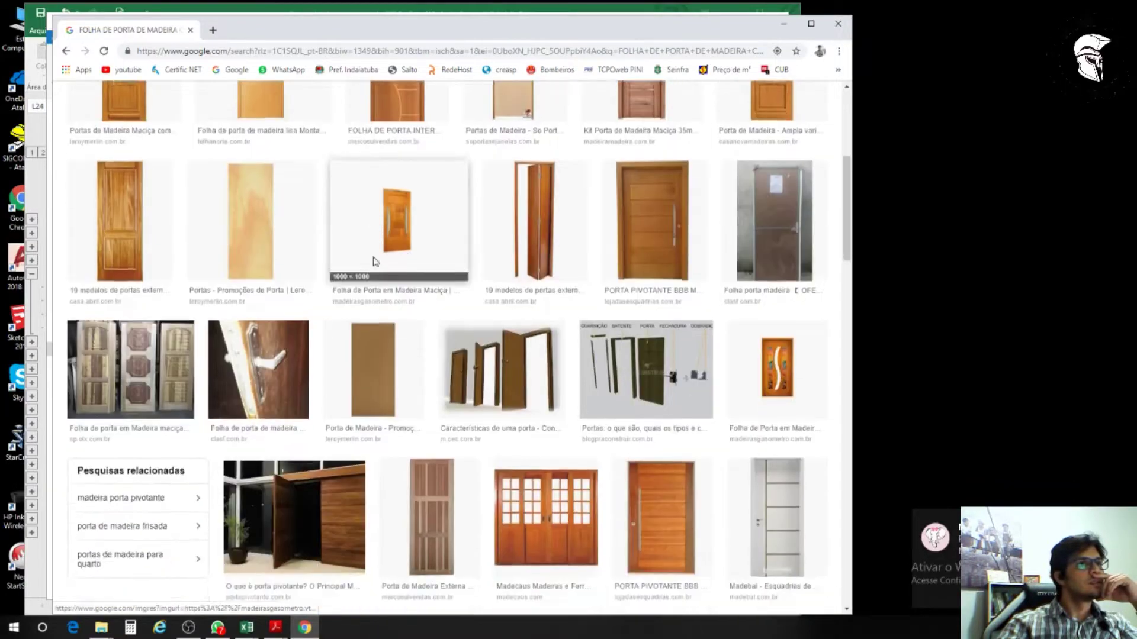
pyautogui.scroll(-1, 374, 264)
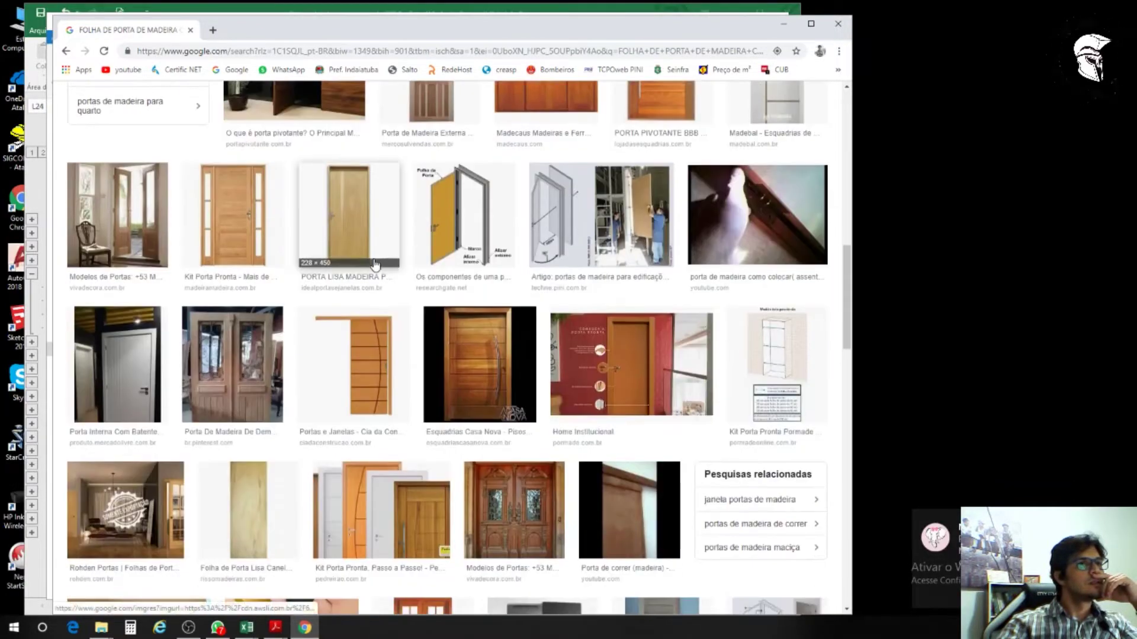
pyautogui.scroll(1, 376, 264)
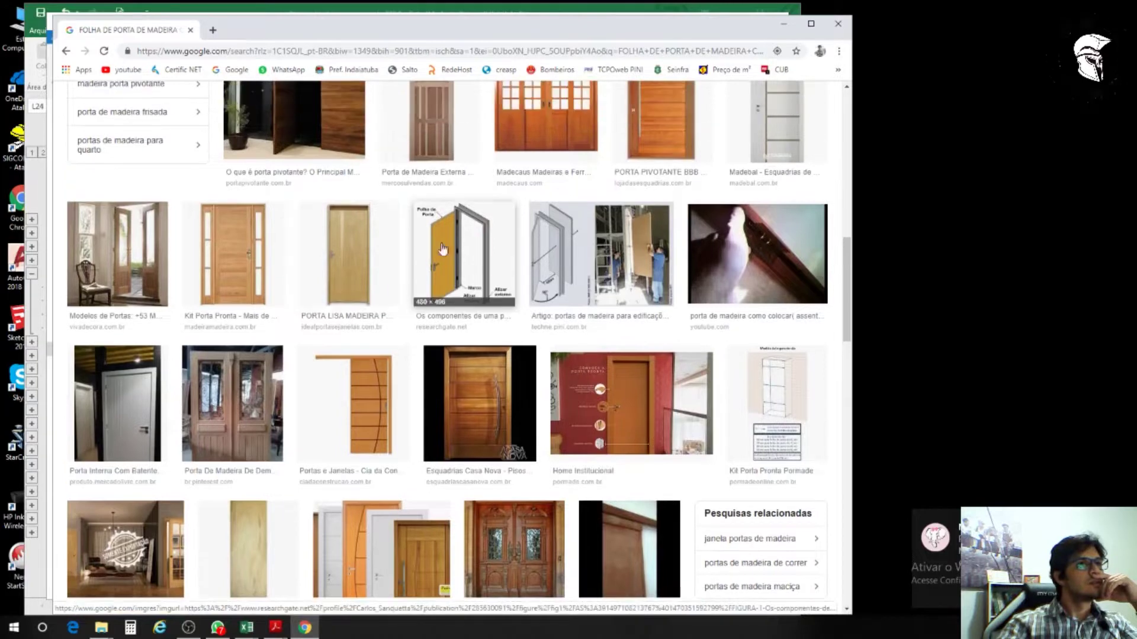
pyautogui.click(463, 240)
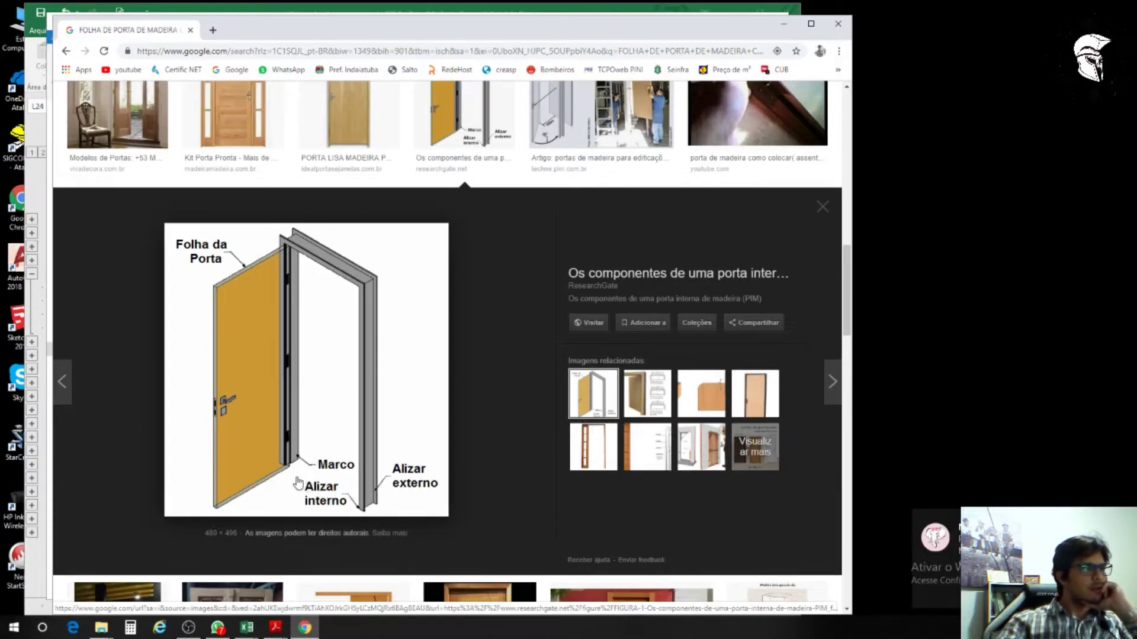
pyautogui.scroll(-1, 318, 471)
pyautogui.scroll(1, 320, 465)
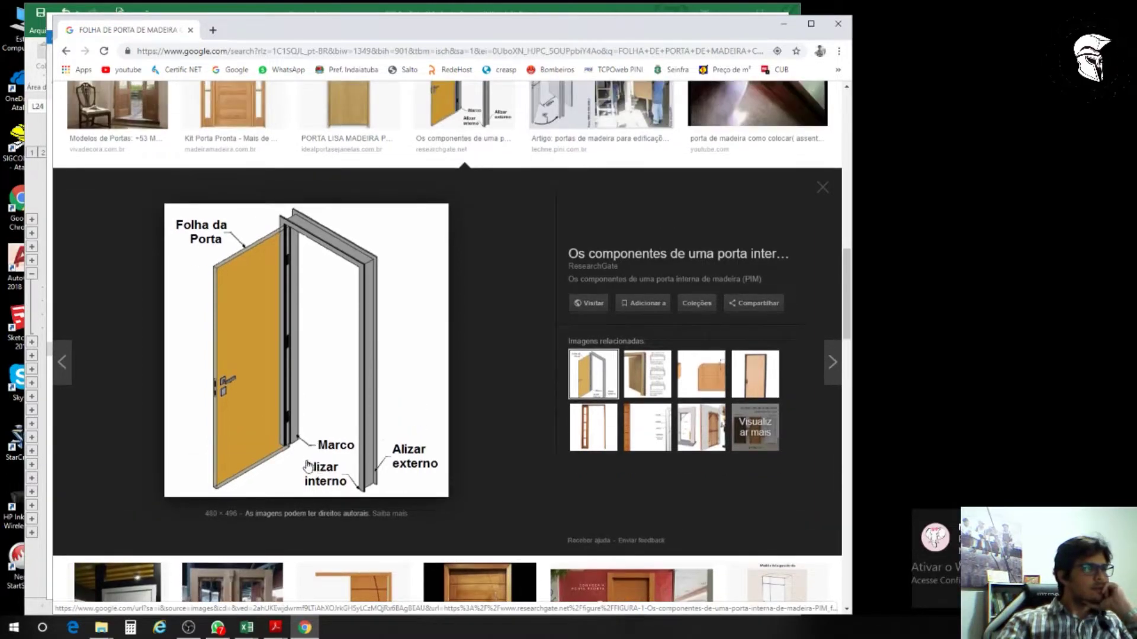
pyautogui.scroll(1, 329, 453)
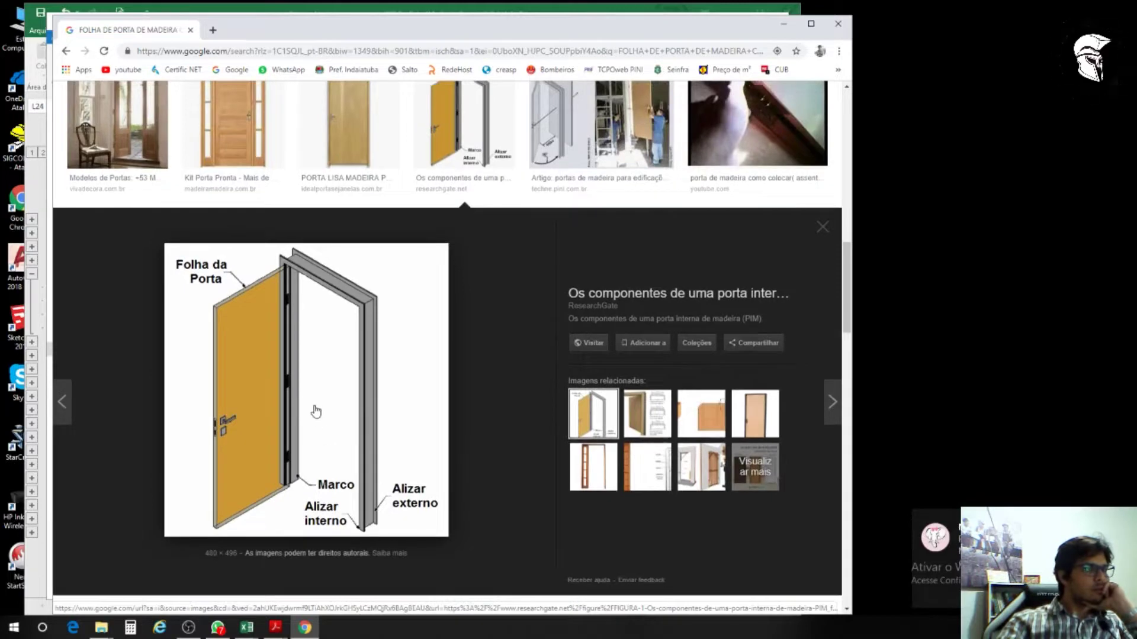
pyautogui.scroll(-1, 325, 387)
pyautogui.scroll(1, 327, 389)
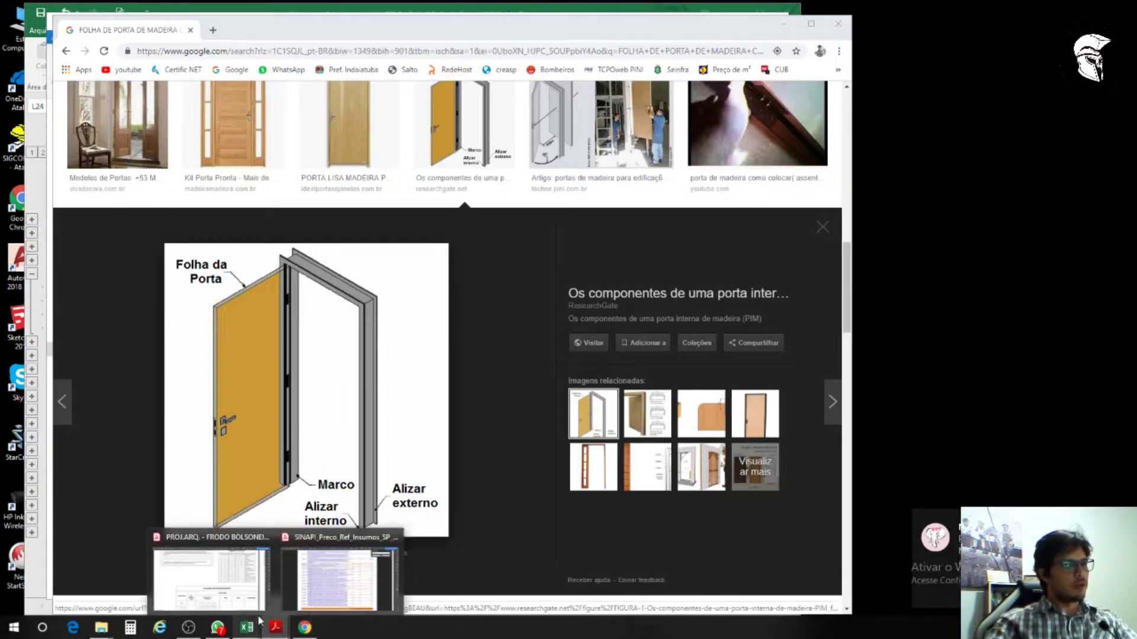
# Step: Return to the RASCUNHO sheet of the schedule workbook in Excel and enter the item PORTAS DE ENTRADA in A34
pyautogui.click(329, 596)
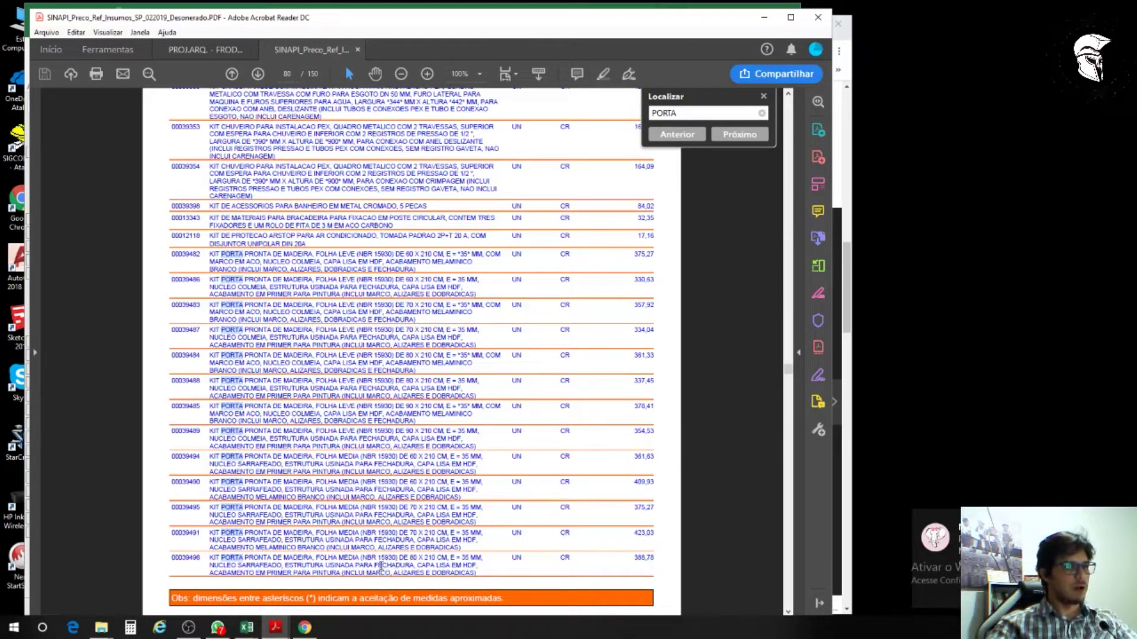
pyautogui.click(251, 633)
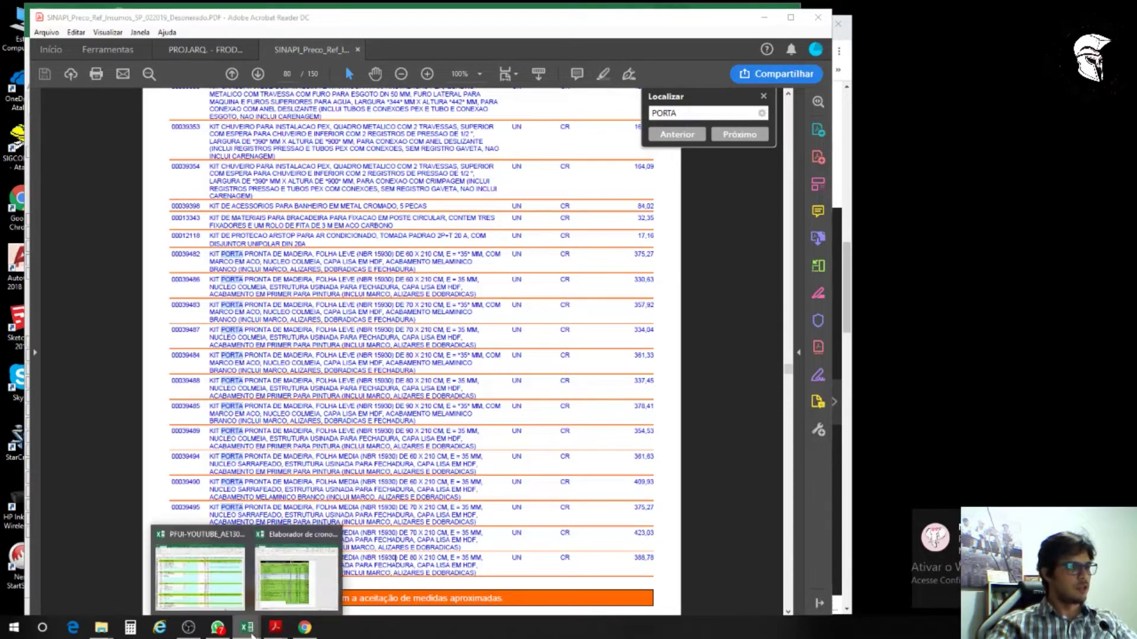
pyautogui.click(293, 577)
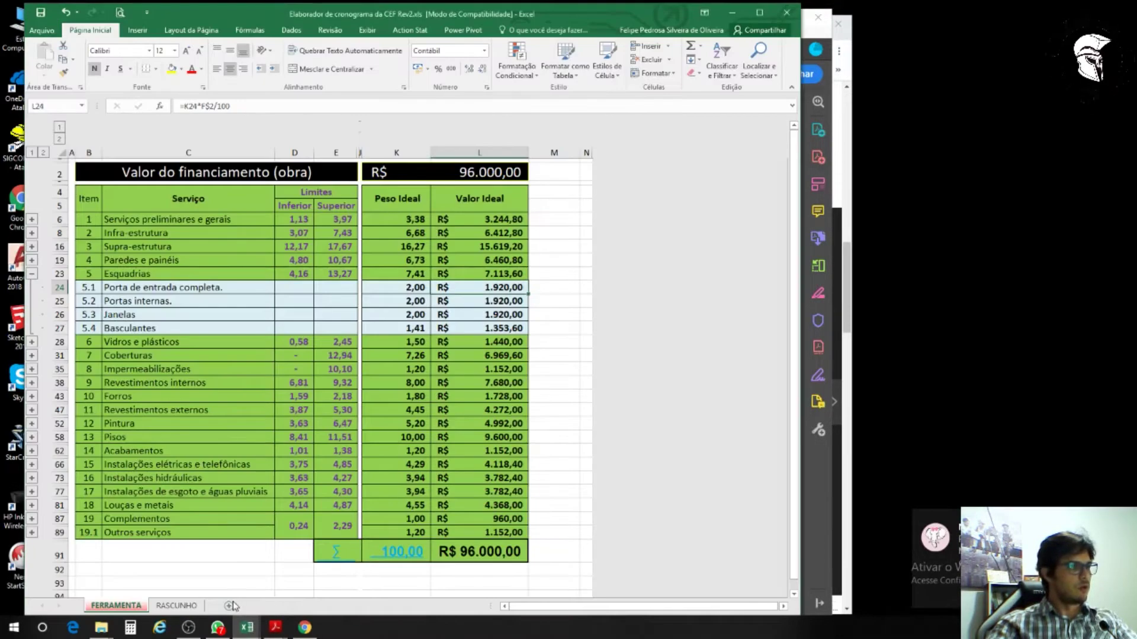
pyautogui.click(185, 607)
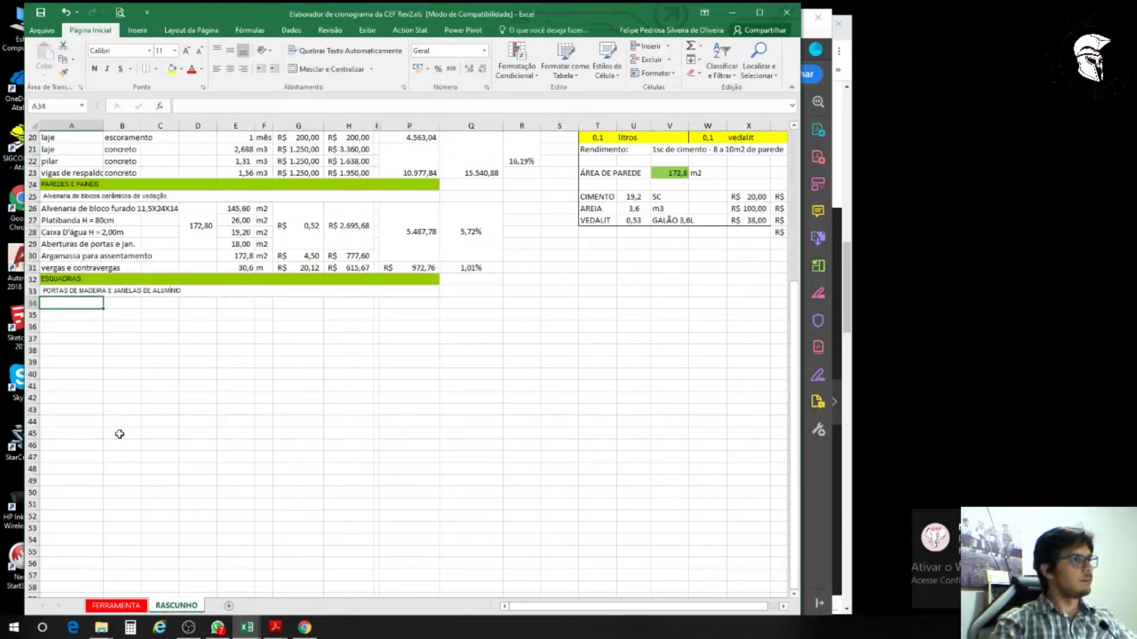
pyautogui.write('PORTAS DE MADEIRA E JANELAS DE ALUMÍNIO')
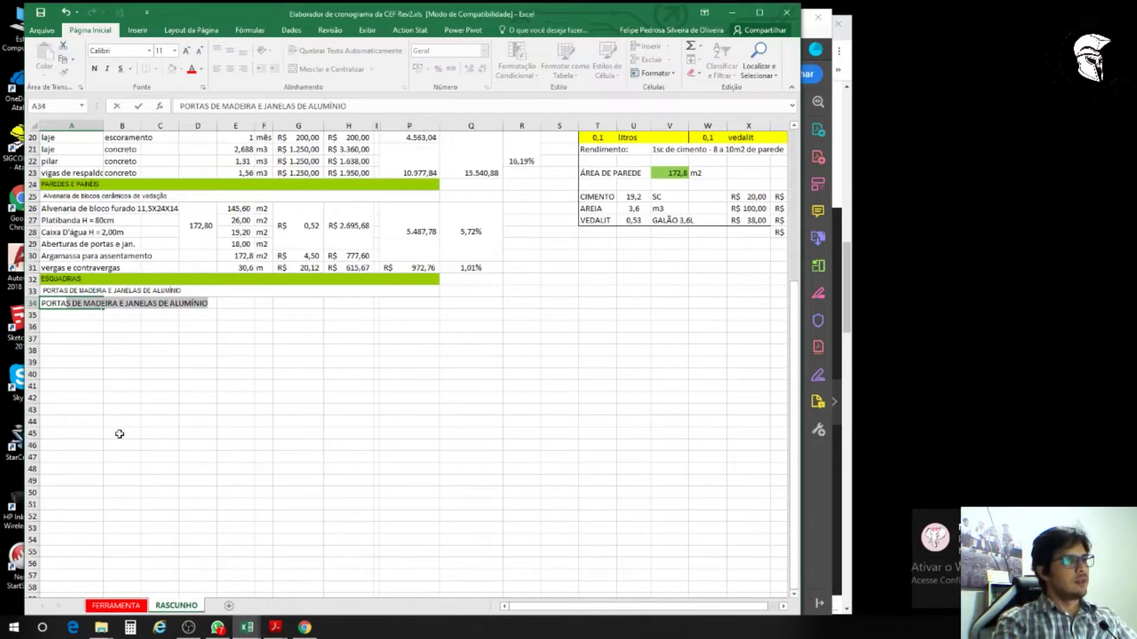
pyautogui.press('End')
pyautogui.hotkey('ctrl', 'shift', 'Right')
pyautogui.write('ENTRA')
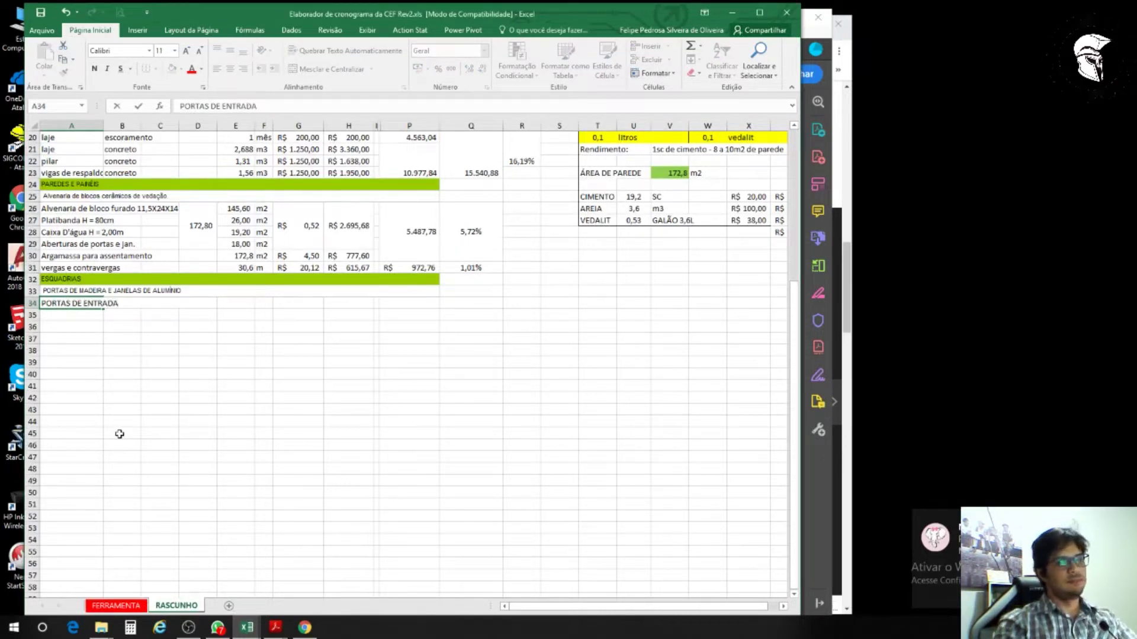
pyautogui.press('Tab')
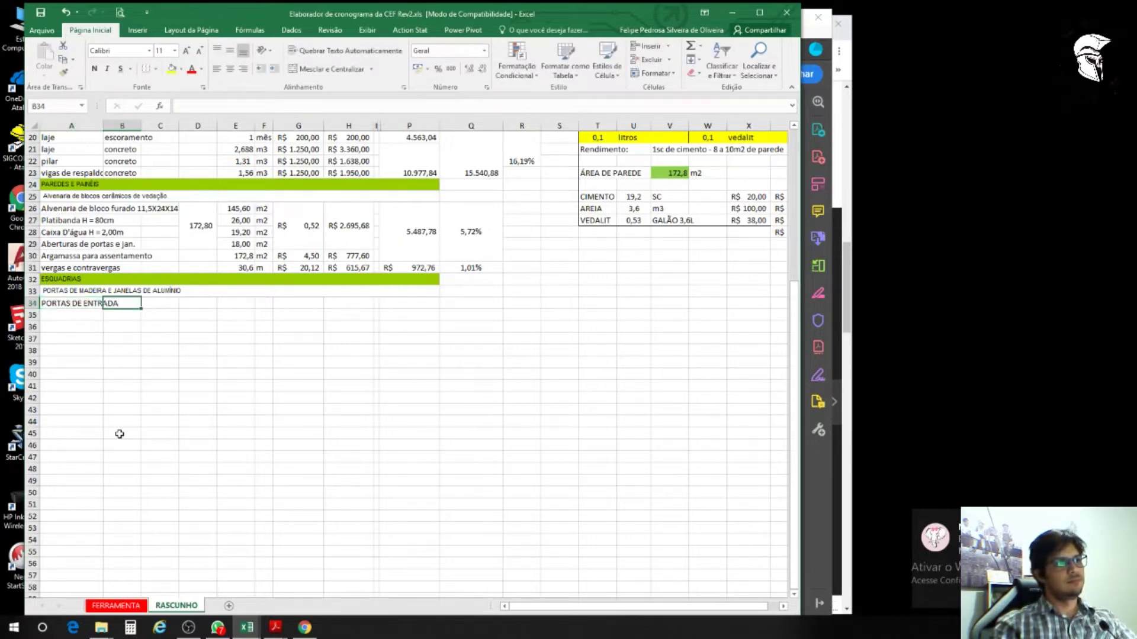
# Step: Enter 2 in D34, check the door kit prices in the SINAPI PDF, and enter 390 in E34
pyautogui.press('Right')
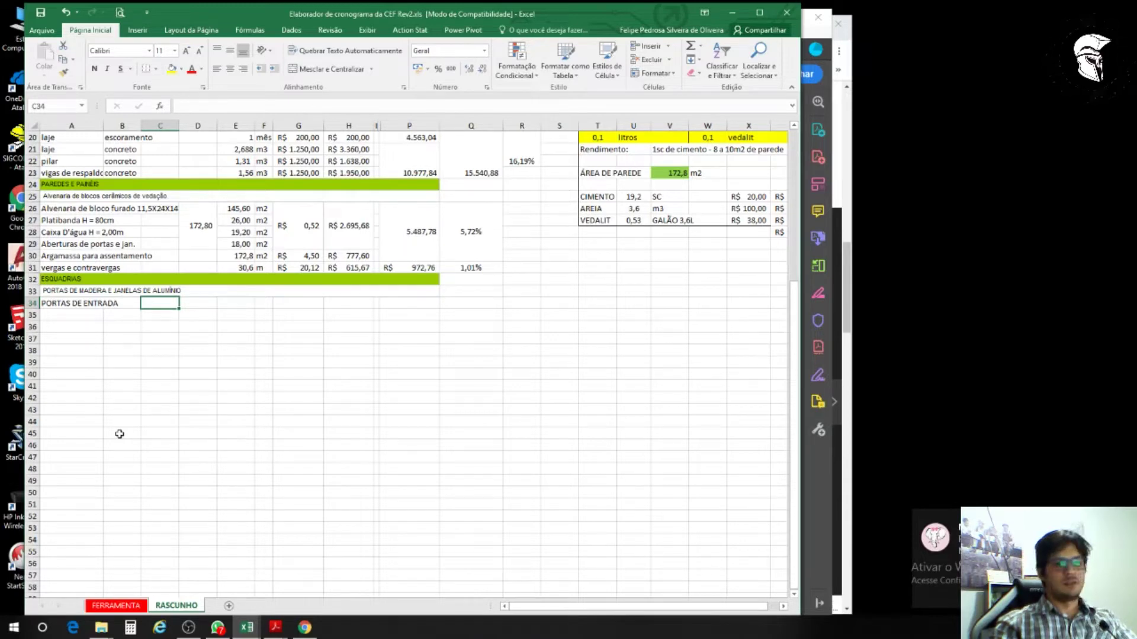
pyautogui.press('Right')
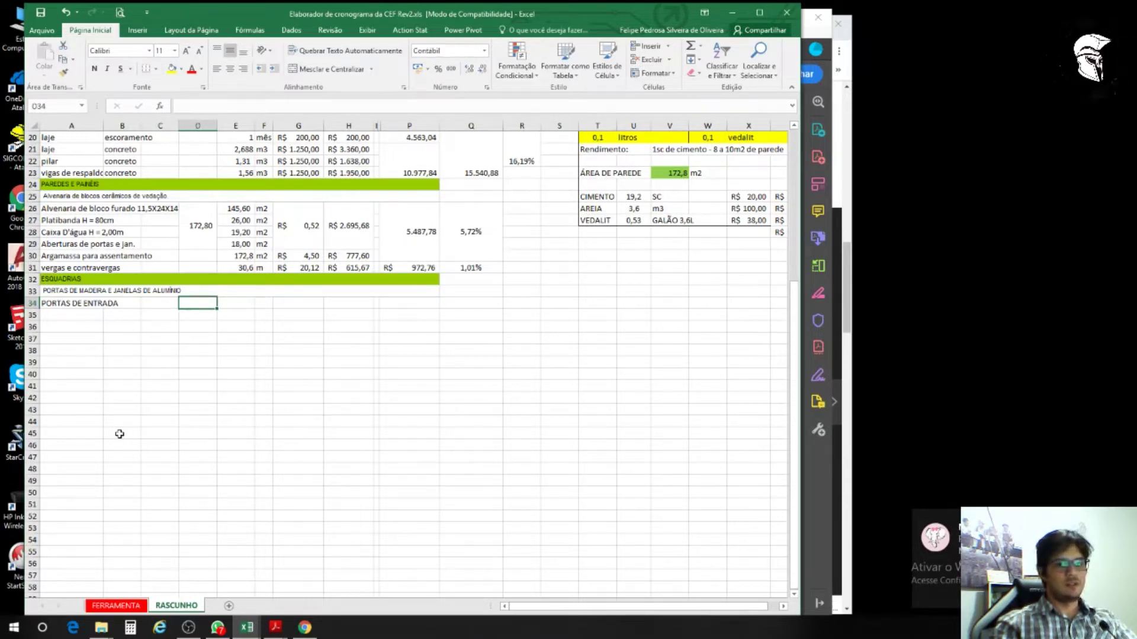
pyautogui.write('2')
pyautogui.press('Right')
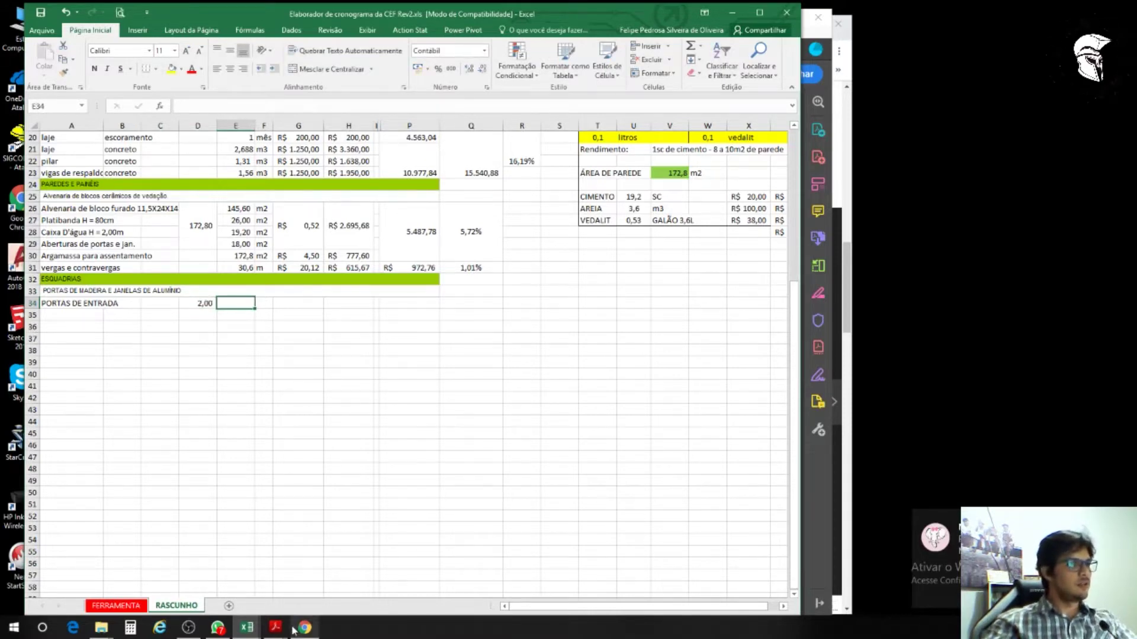
pyautogui.moveTo(287, 634)
pyautogui.click(335, 571)
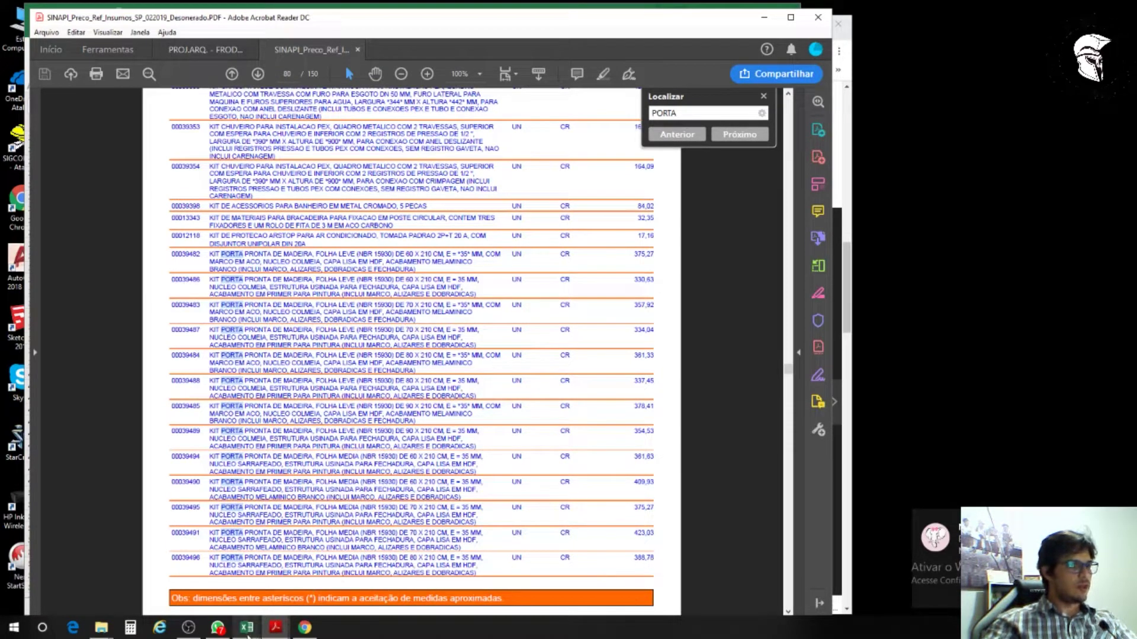
pyautogui.moveTo(247, 629)
pyautogui.click(290, 562)
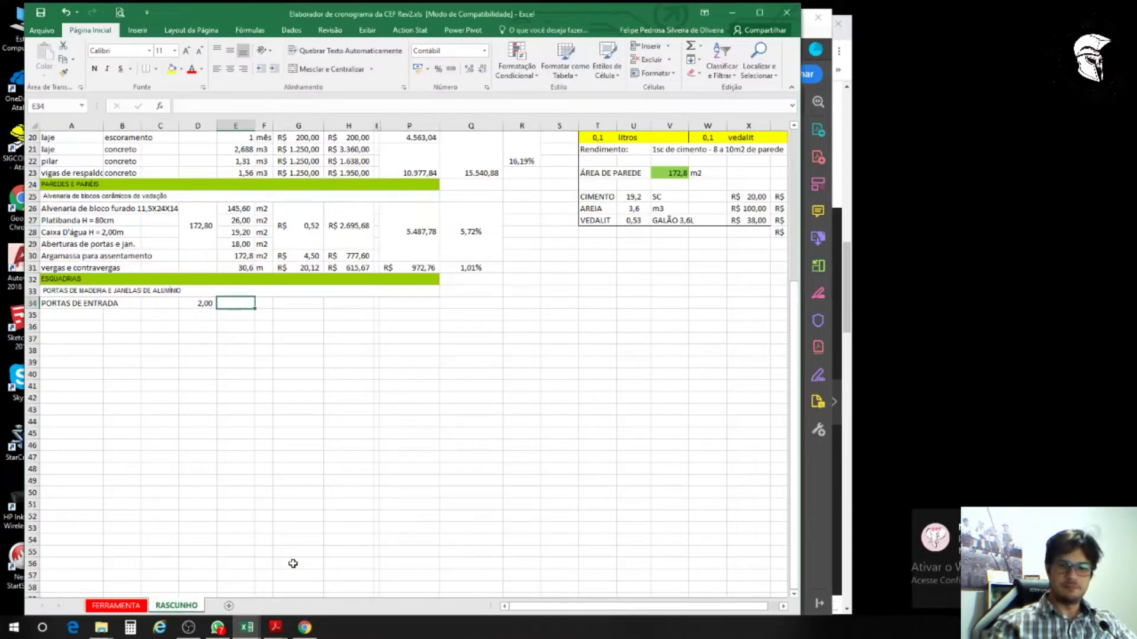
pyautogui.write('390')
pyautogui.press('Return')
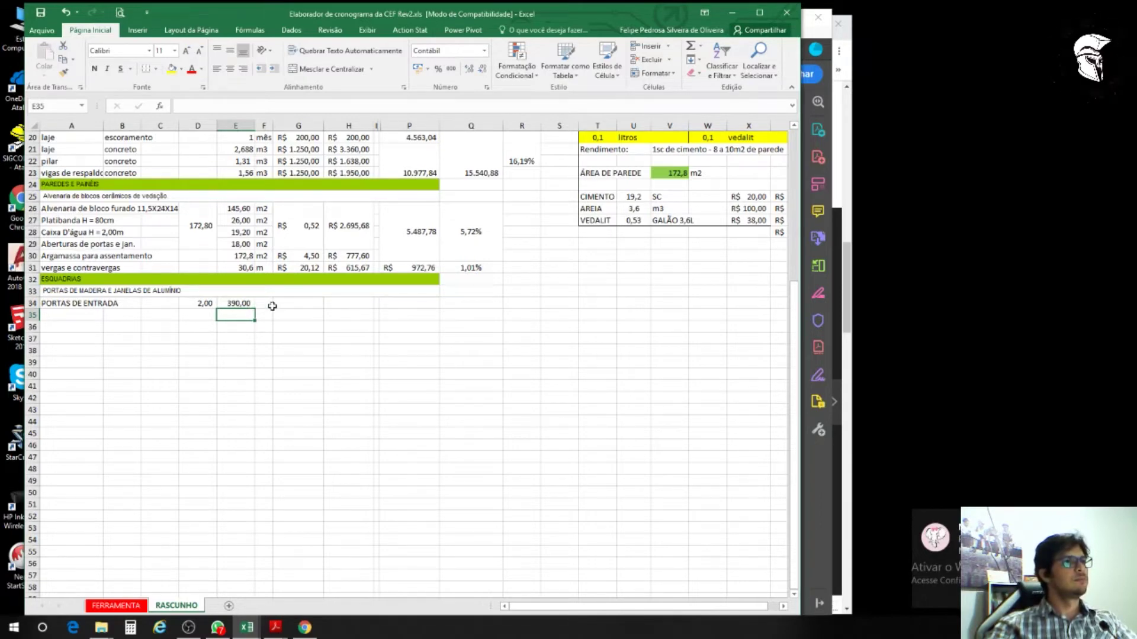
# Step: Try 390 as the entrance door amount in the SEMI-TOTAL cell H34, and clear that cell
pyautogui.click(343, 304)
pyautogui.write('390')
pyautogui.hotkey('ctrl', 'Return')
pyautogui.press('Return')
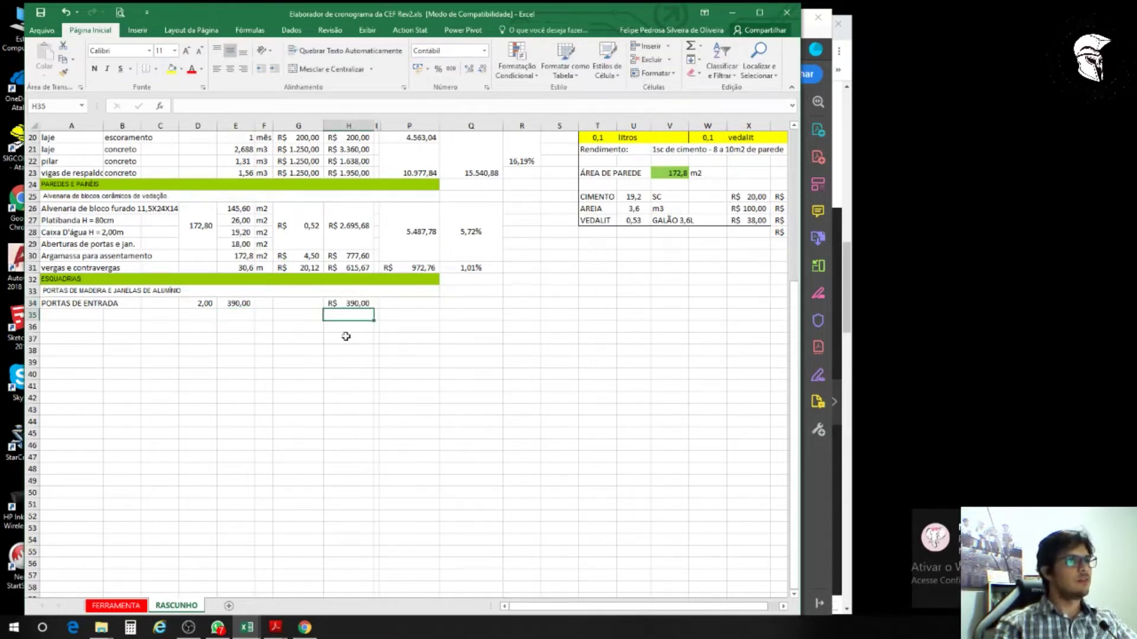
pyautogui.press('Up')
pyautogui.press('Delete')
# Step: Set the entrance doors' value to 390 in G34, unit to UND and quantity to 2 in E34, and clear D34
pyautogui.press('Left')
pyautogui.write('390')
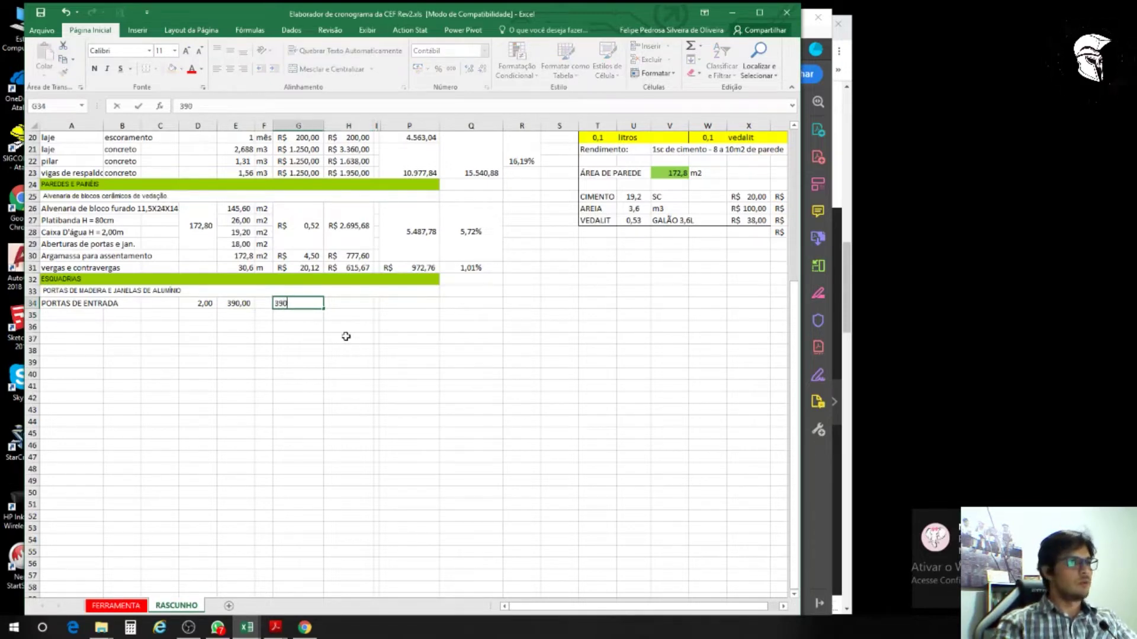
pyautogui.press('Left')
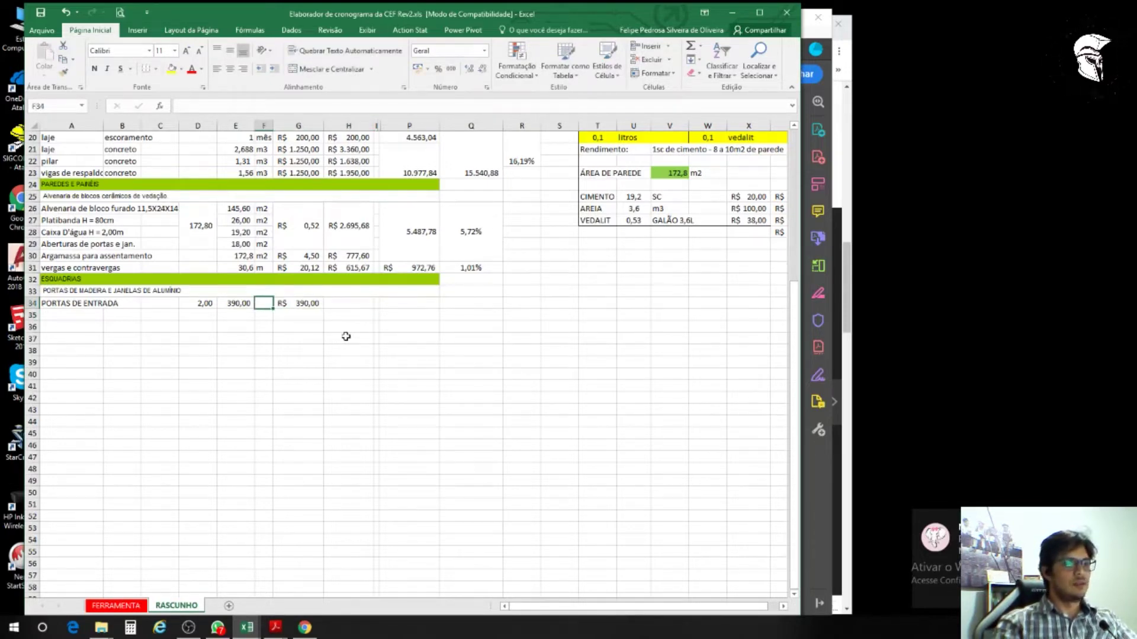
pyautogui.write('UND')
pyautogui.press('Left')
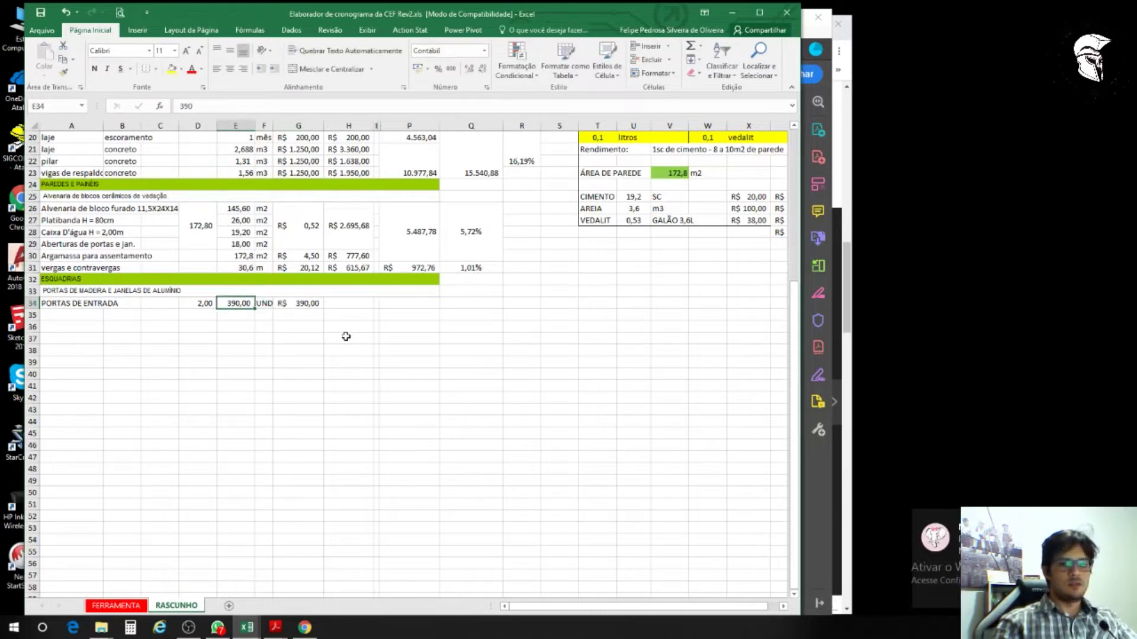
pyautogui.write('2')
pyautogui.press('Left')
pyautogui.press('Delete')
pyautogui.press('Down')
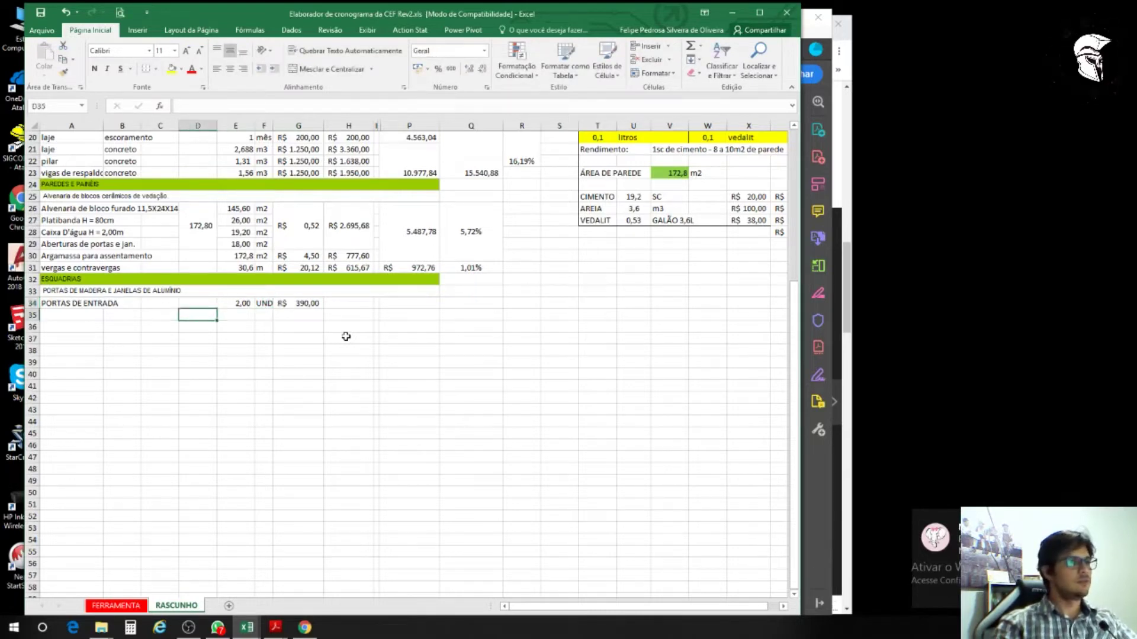
# Step: Calculate the entrance doors' SEMI-TOTAL in H34 by multiplying the value in G34 by the quantity in E34
pyautogui.click(345, 304)
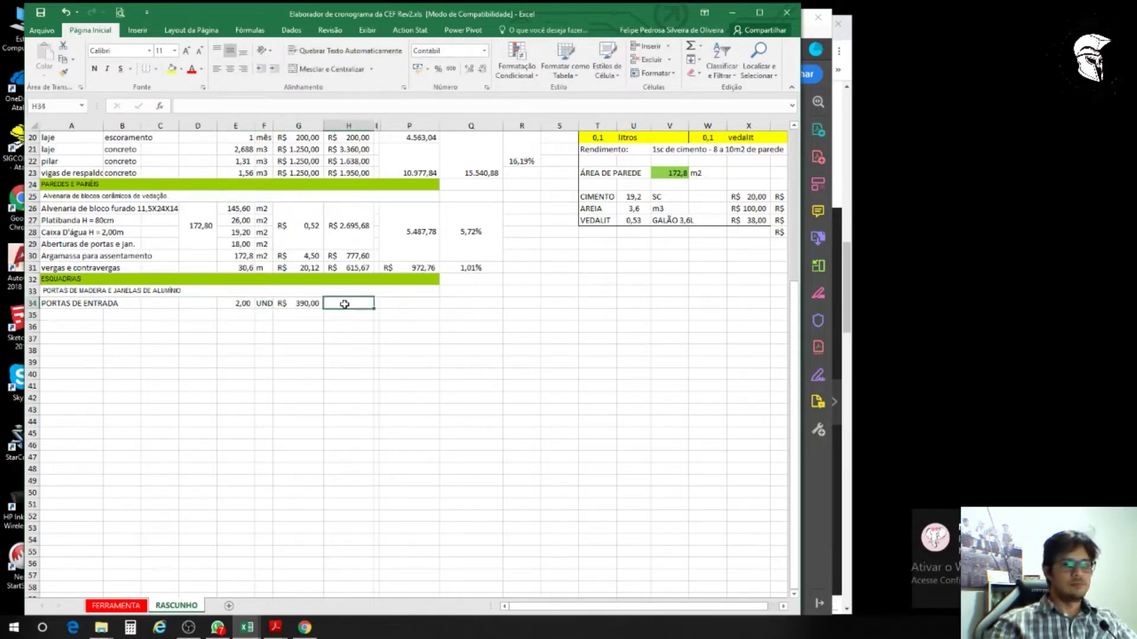
pyautogui.write('=')
pyautogui.click(309, 302)
pyautogui.write('*')
pyautogui.click(247, 303)
pyautogui.press('Return')
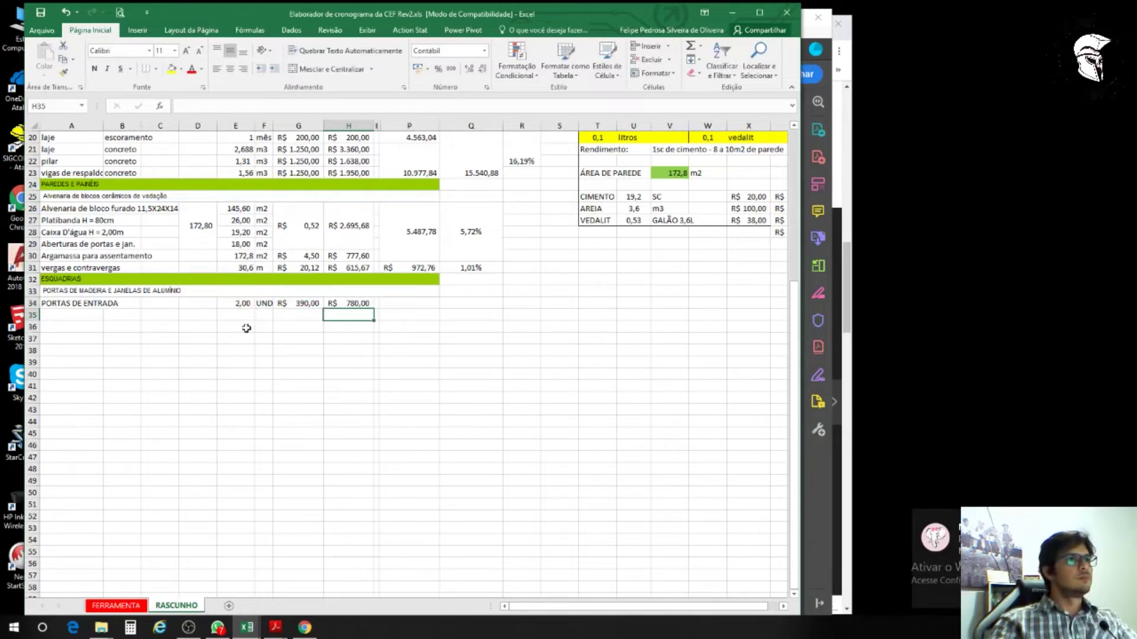
# Step: Enter the column heading "TOTAL C/ BDI+MDO" in Q1, beside TOTAL PARCIAL
pyautogui.scroll(6, 246, 328)
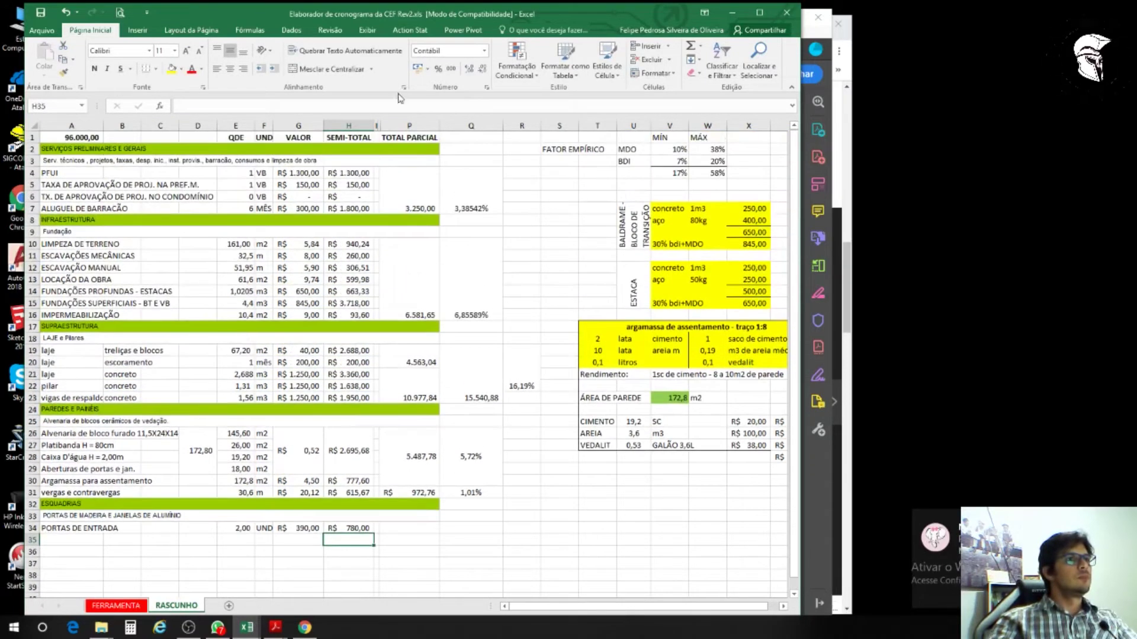
pyautogui.click(482, 139)
pyautogui.write('TOTAL C/')
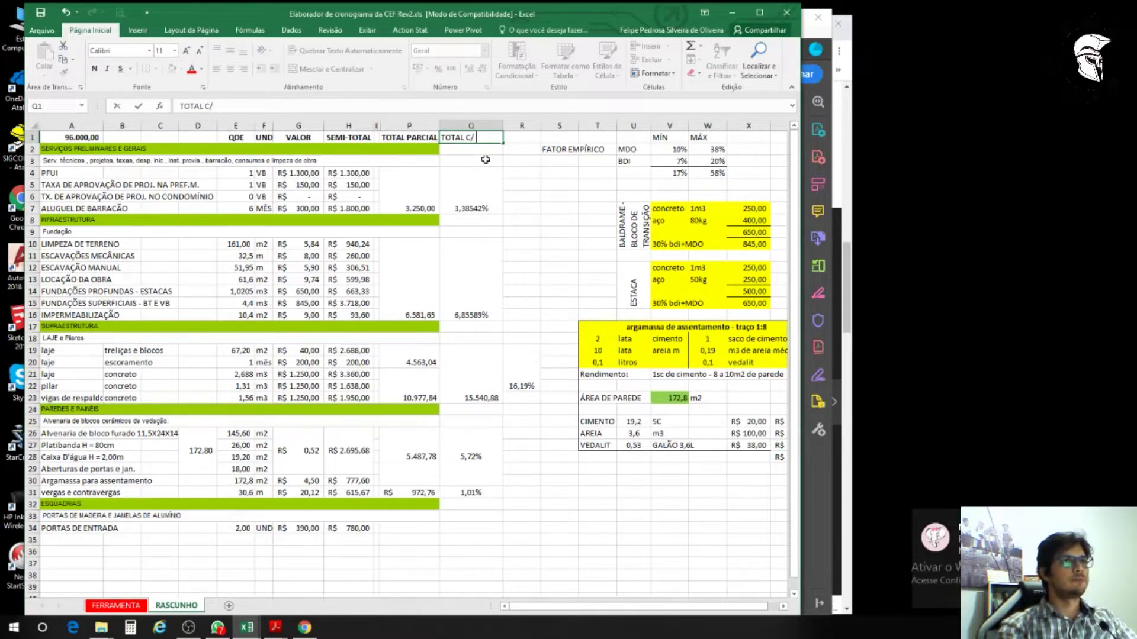
pyautogui.write('B')
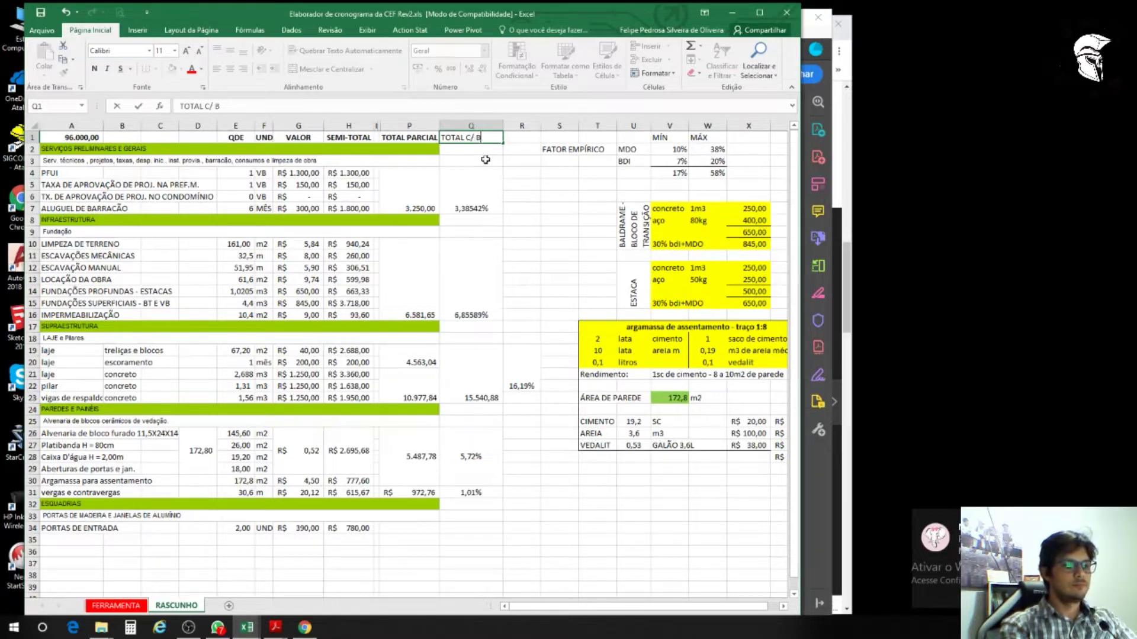
pyautogui.write('DI+MDO')
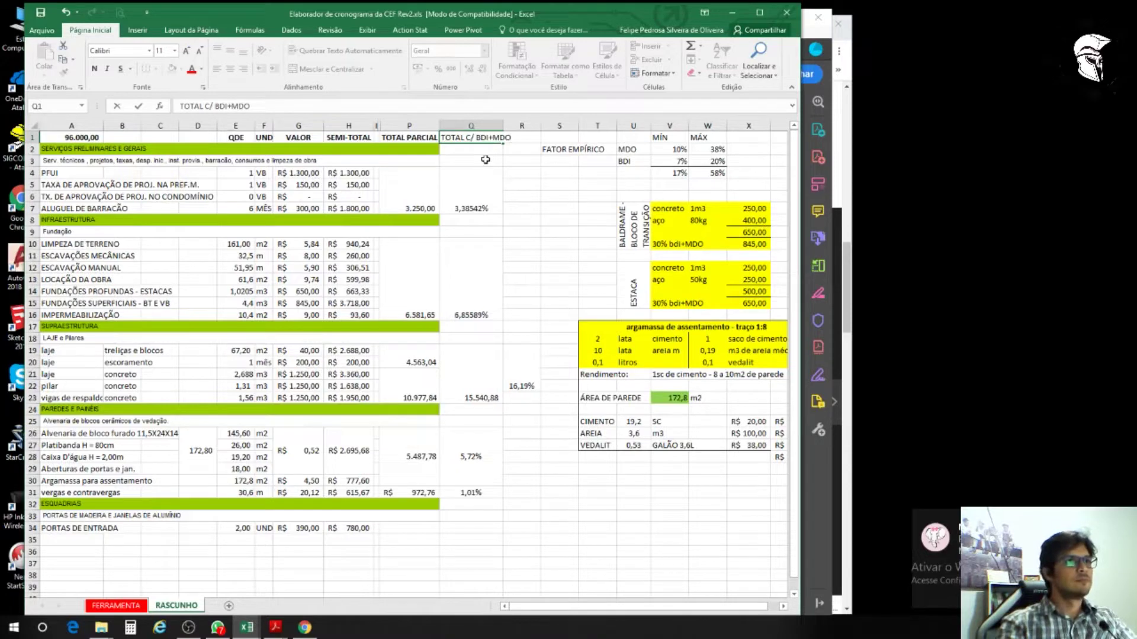
# Step: Make the "TOTAL C/ BDI+MDO" column heading in Q1 bold
pyautogui.press('Return')
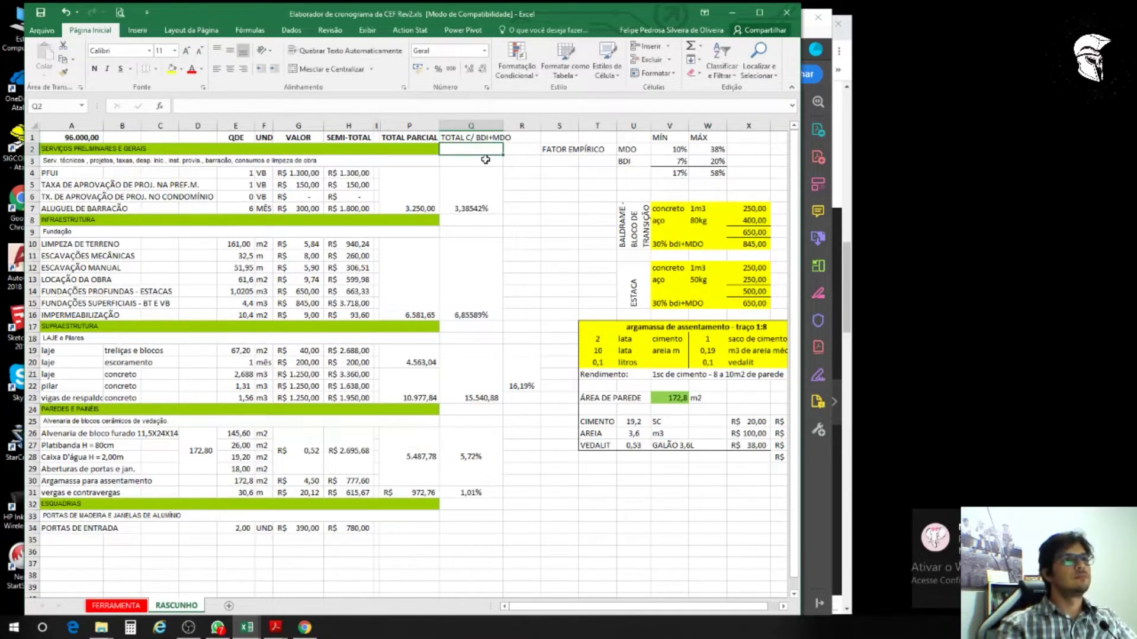
pyautogui.click(465, 138)
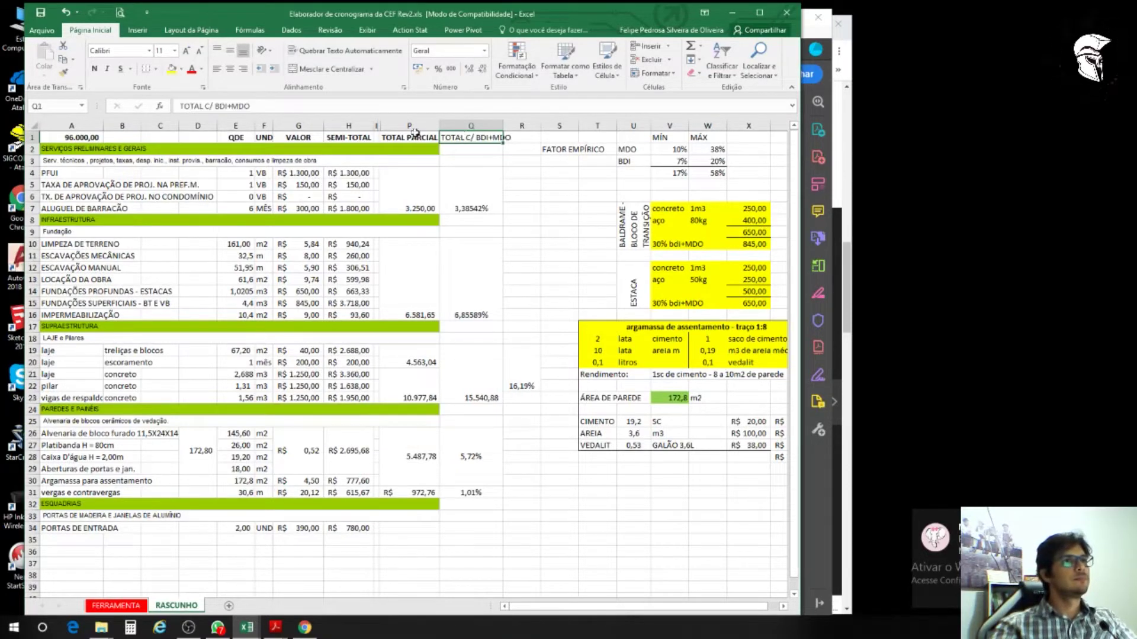
pyautogui.click(95, 69)
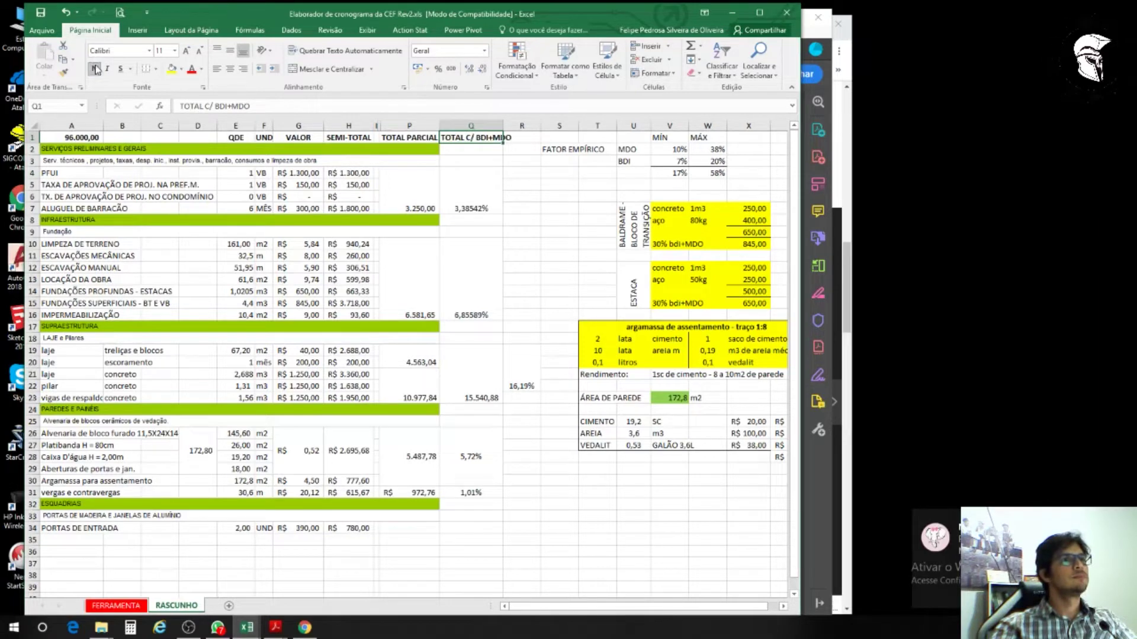
pyautogui.click(521, 302)
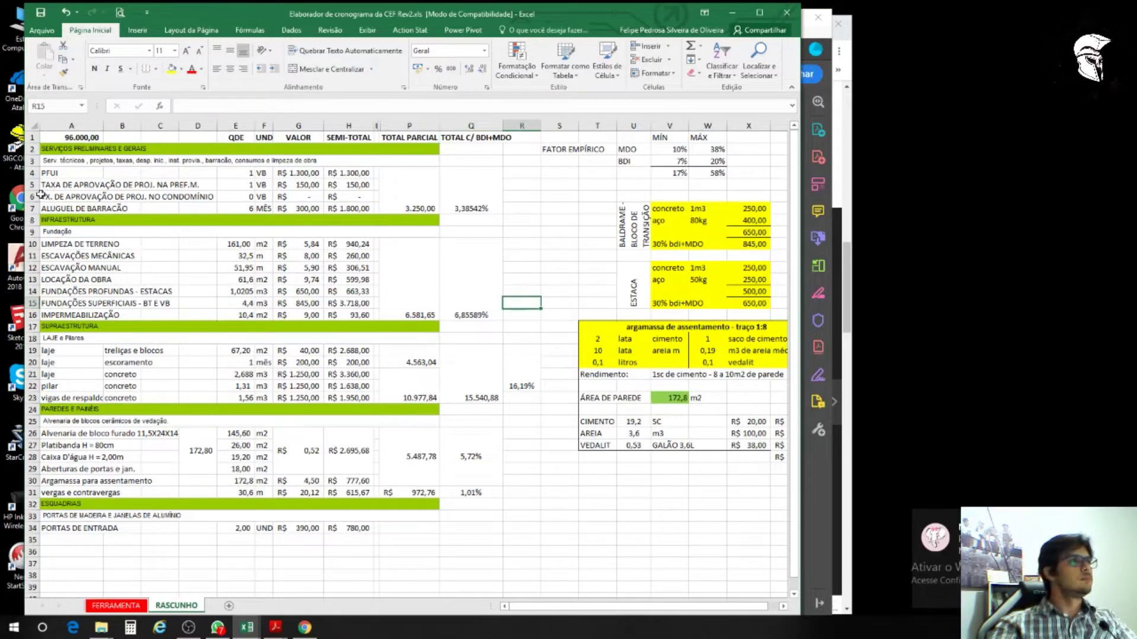
# Step: Freeze the panes above row 2 so the header row stays in view, and check it down to the ESQUADRIAS section
pyautogui.click(32, 149)
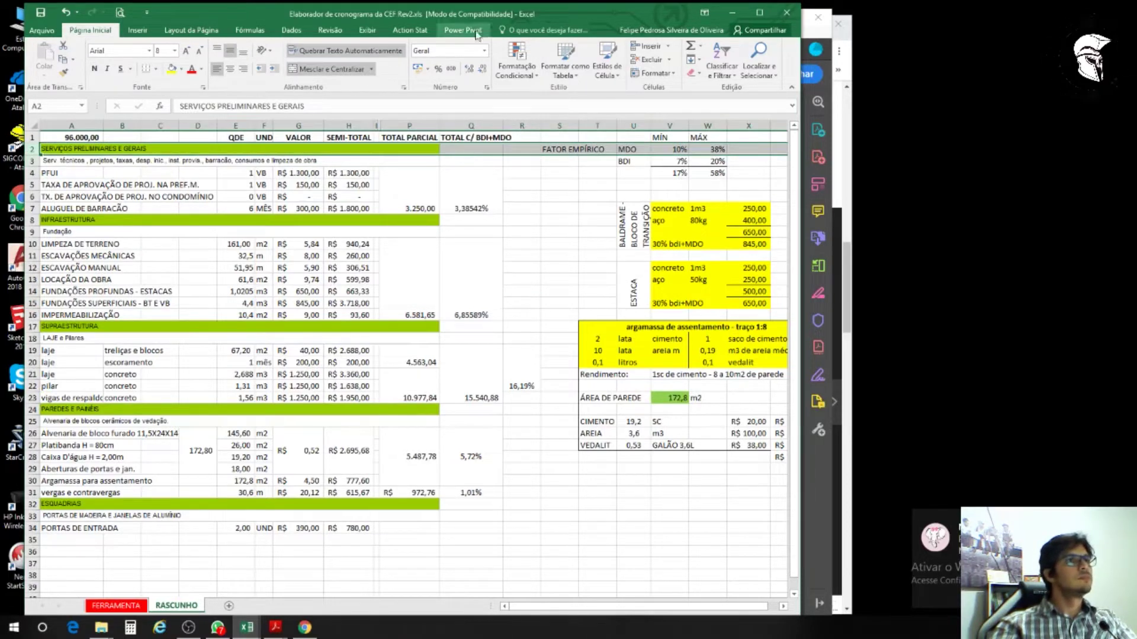
pyautogui.click(368, 31)
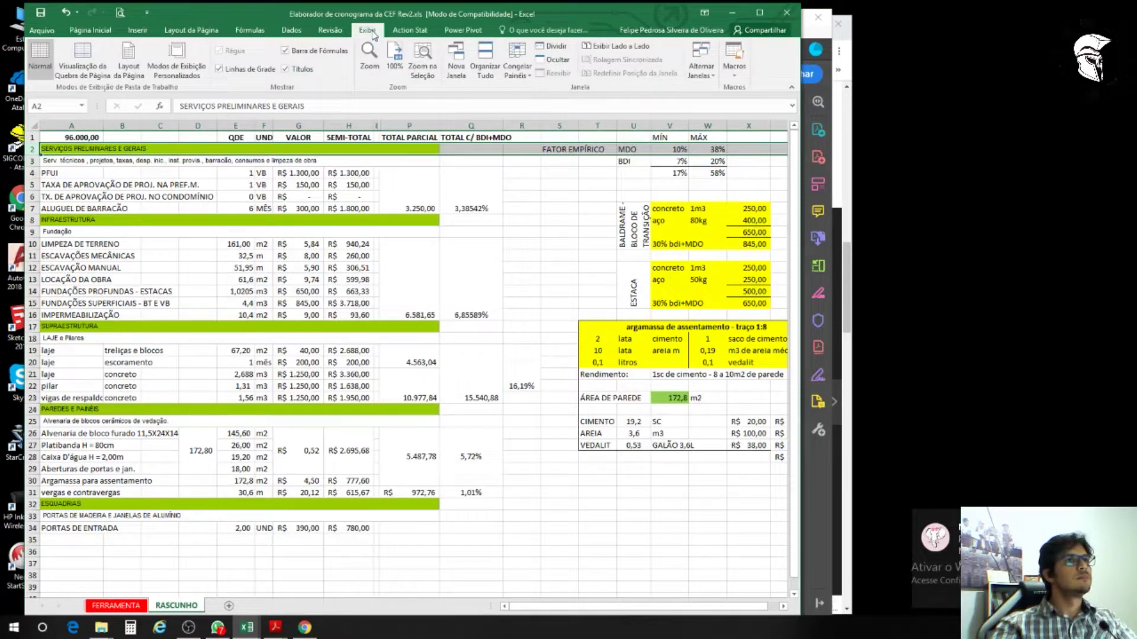
pyautogui.click(61, 149)
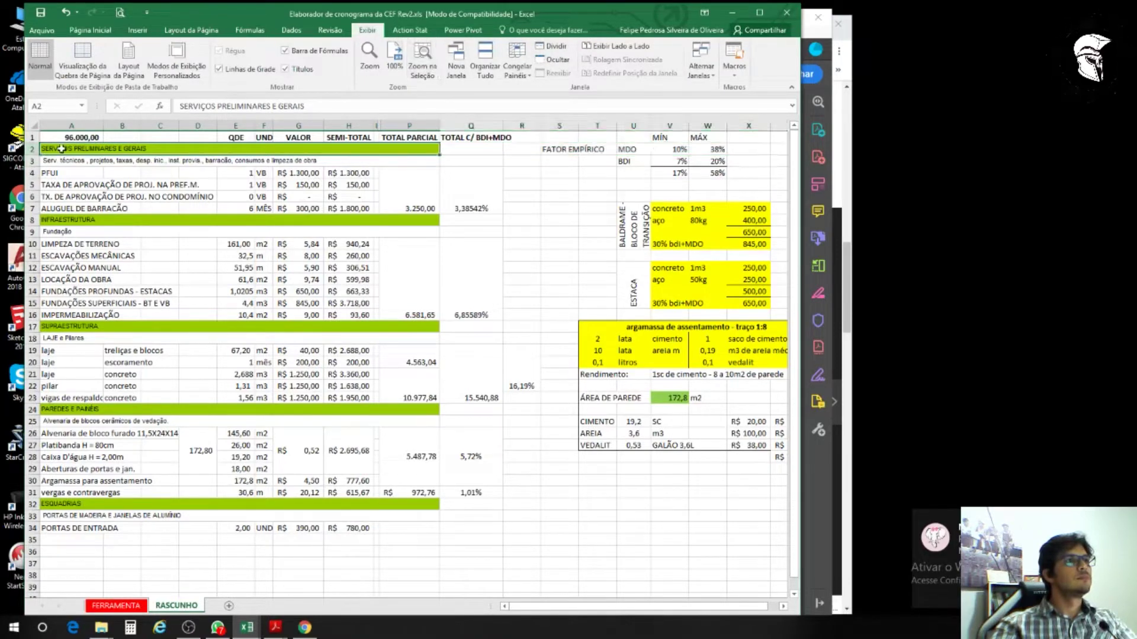
pyautogui.click(517, 65)
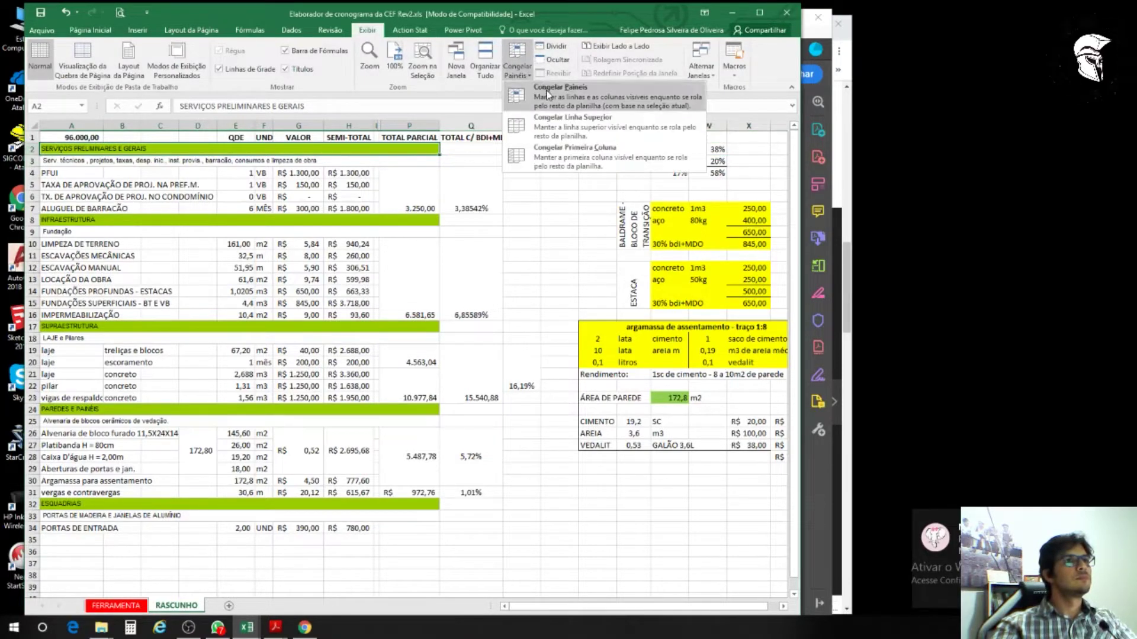
pyautogui.click(547, 92)
pyautogui.scroll(-3, 280, 206)
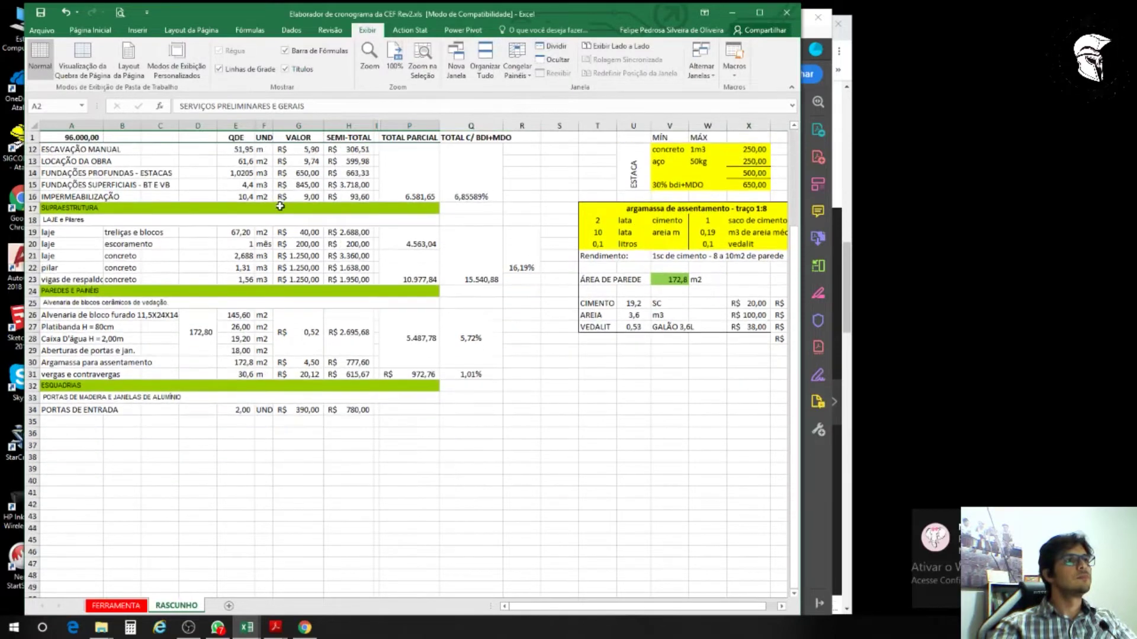
pyautogui.scroll(-7, 280, 207)
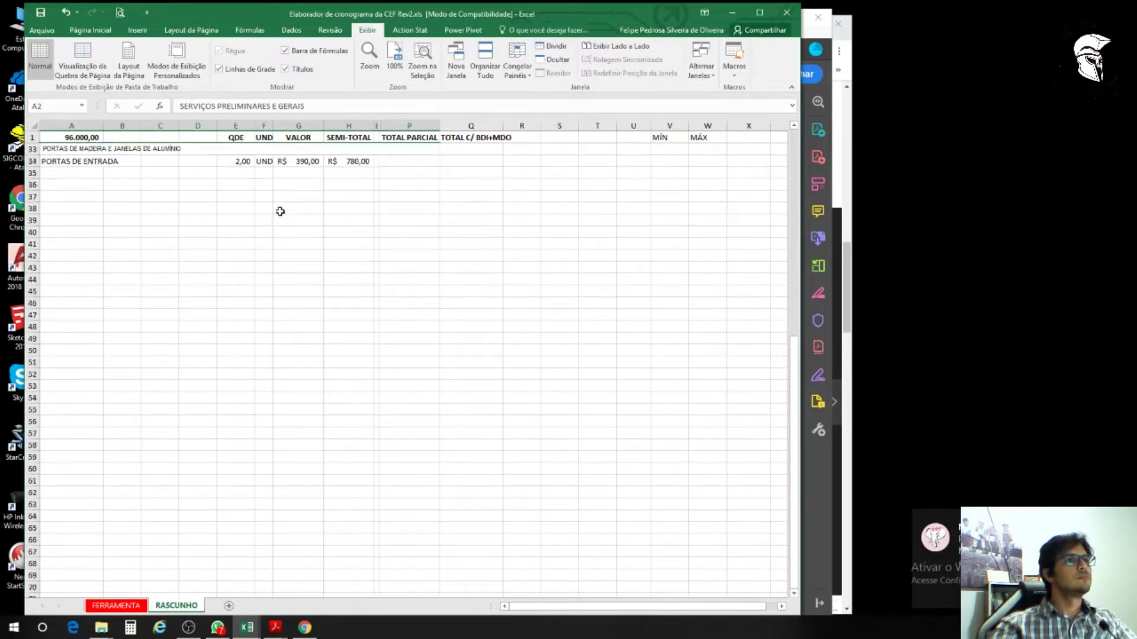
# Step: Make the ESQUADRIAS section heading in row 32 bold
pyautogui.scroll(1, 280, 212)
pyautogui.click(90, 149)
pyautogui.click(90, 30)
pyautogui.click(98, 70)
pyautogui.click(173, 233)
pyautogui.scroll(1, 173, 234)
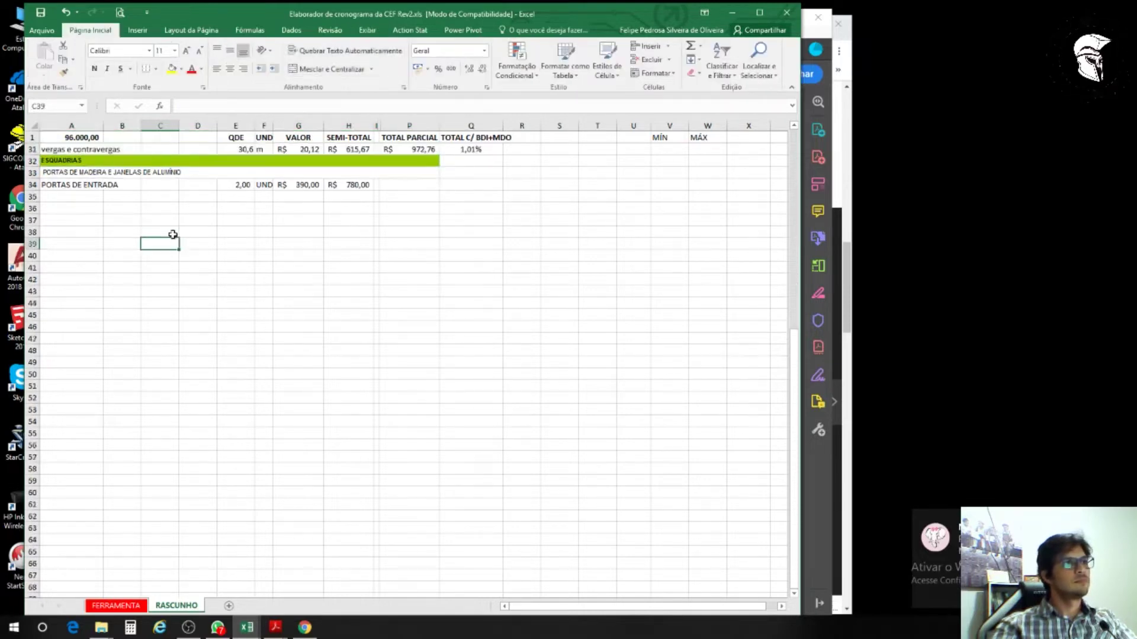
# Step: Increase the font size of the ESQUADRIAS block, rows 32 to 43 in columns A to P, to 9
pyautogui.moveTo(109, 159); pyautogui.dragTo(117, 292)
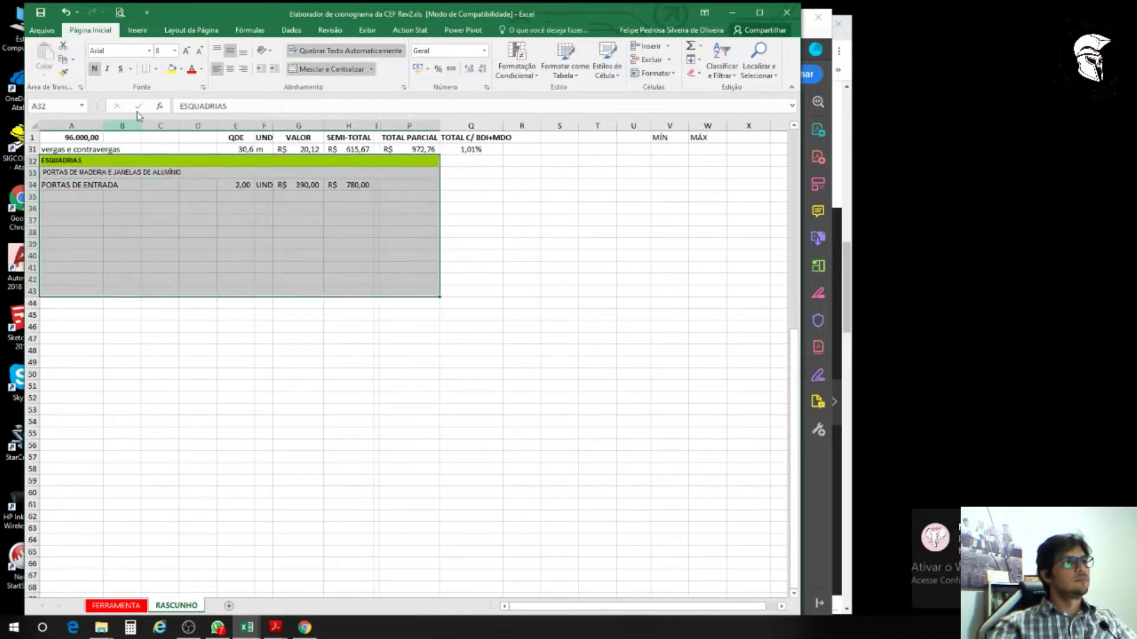
pyautogui.click(186, 54)
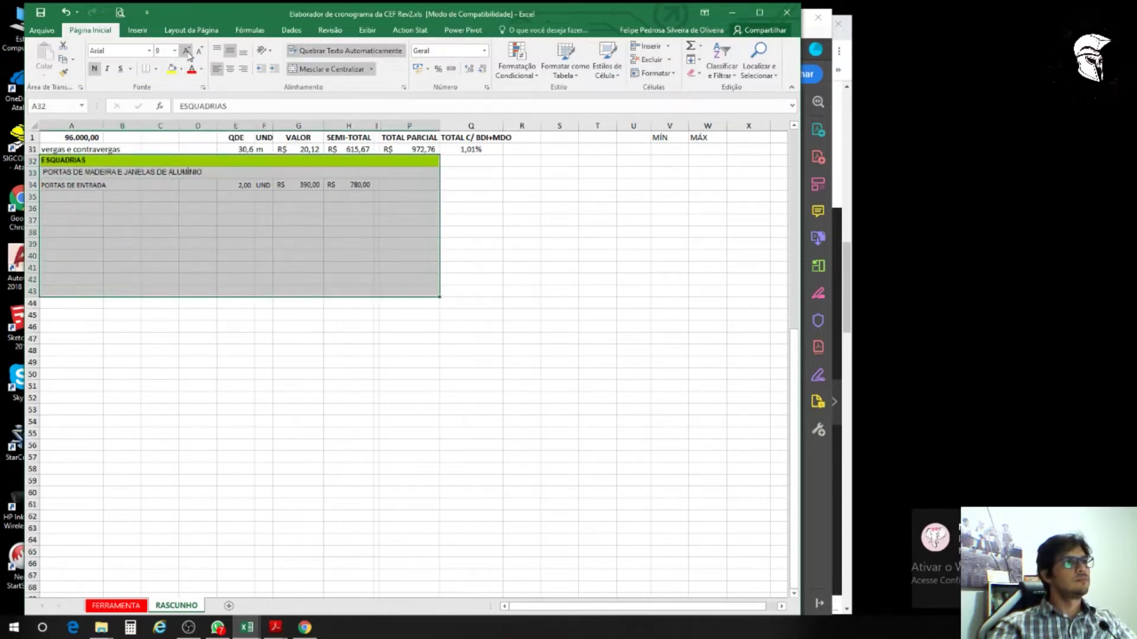
pyautogui.click(168, 350)
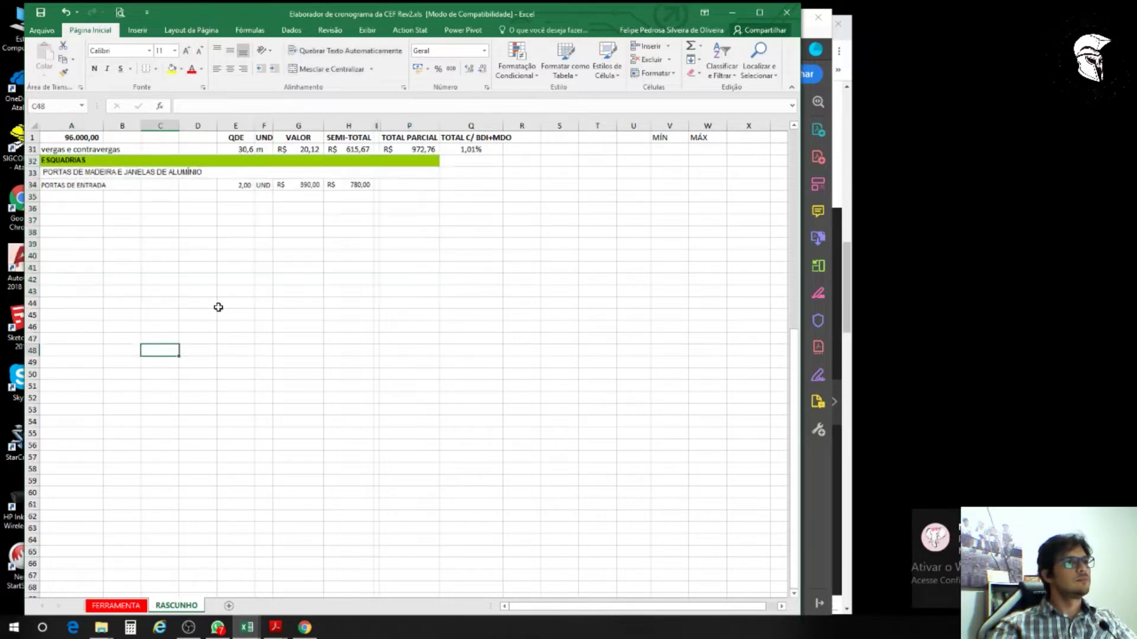
# Step: Switch to the PFUI-YOUTUBE workbook and review the ESQUADRIAS items and the following sections in the Proposta sheet
pyautogui.scroll(1, 219, 307)
pyautogui.scroll(1, 218, 308)
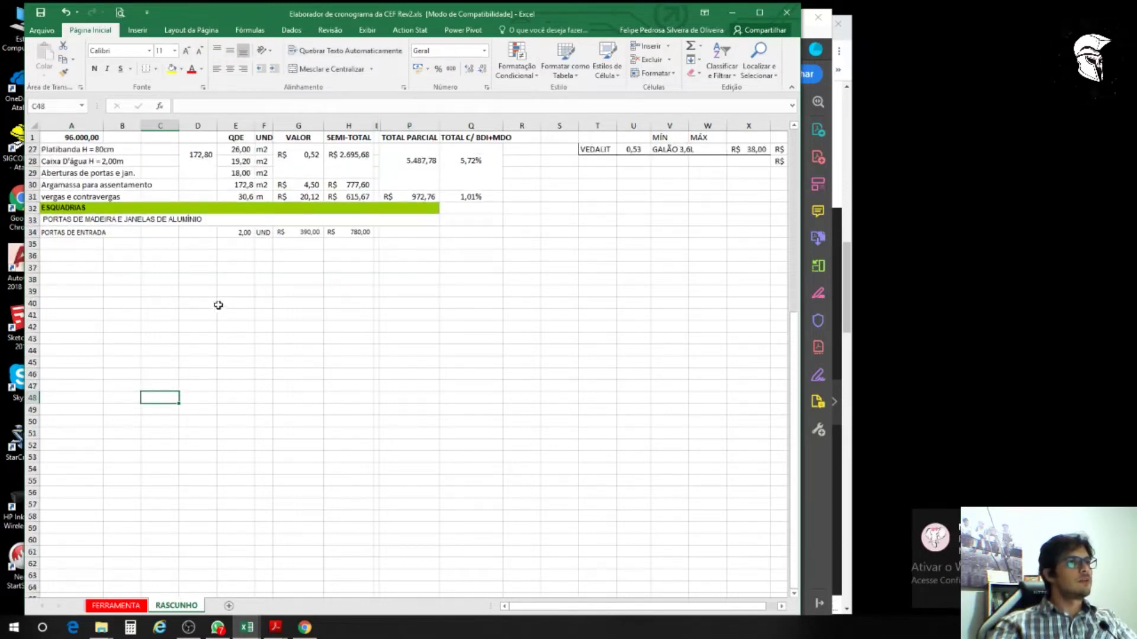
pyautogui.scroll(2, 424, 285)
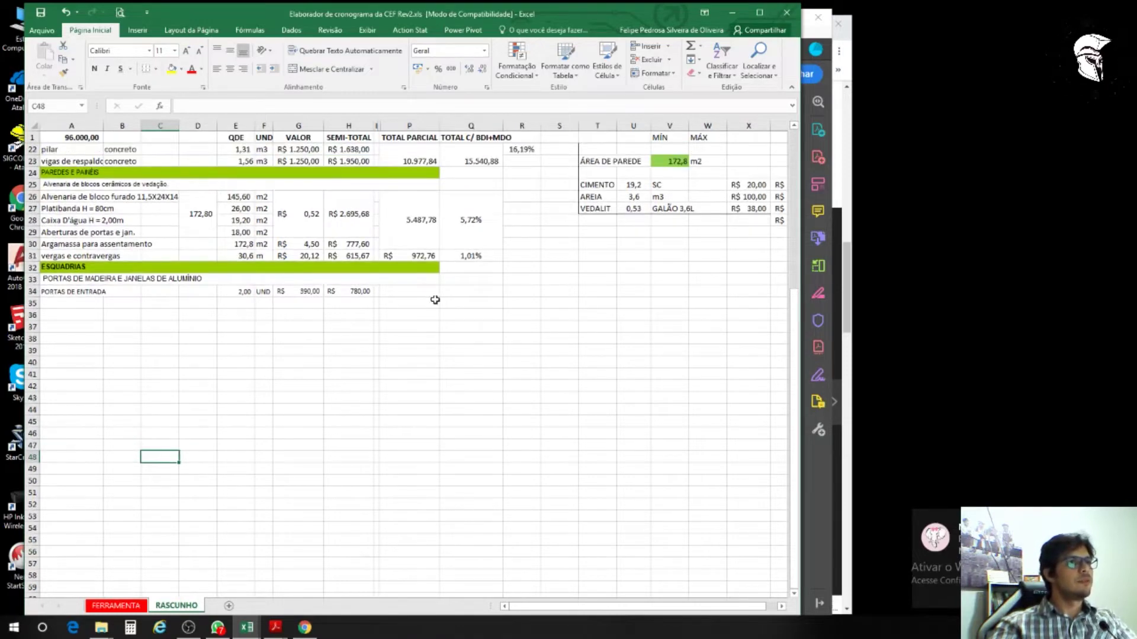
pyautogui.scroll(1, 434, 302)
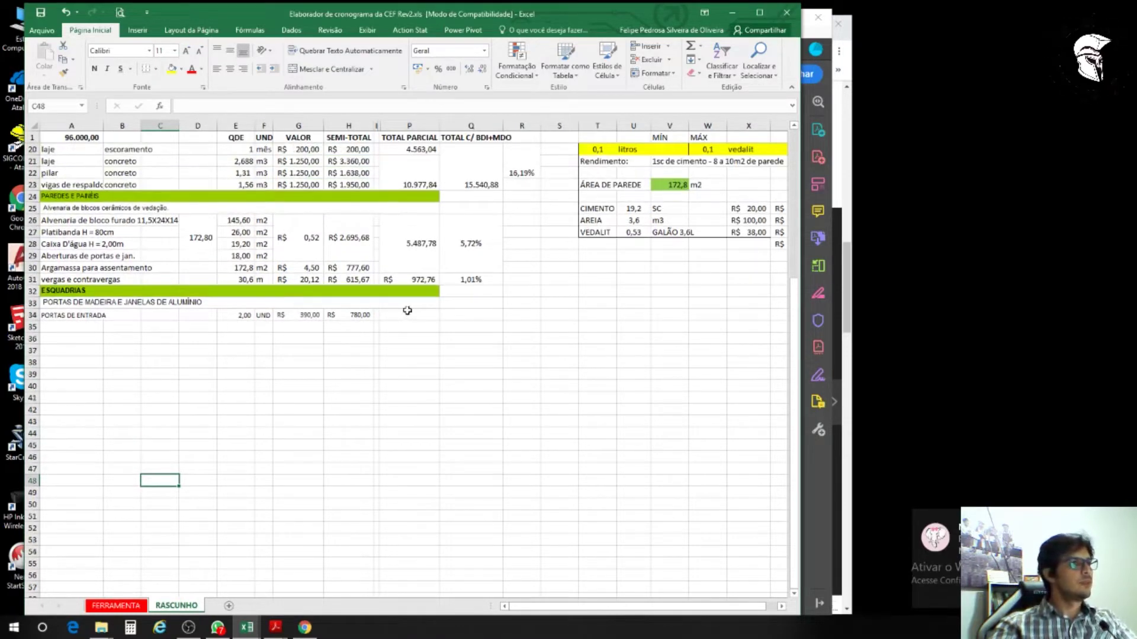
pyautogui.click(90, 329)
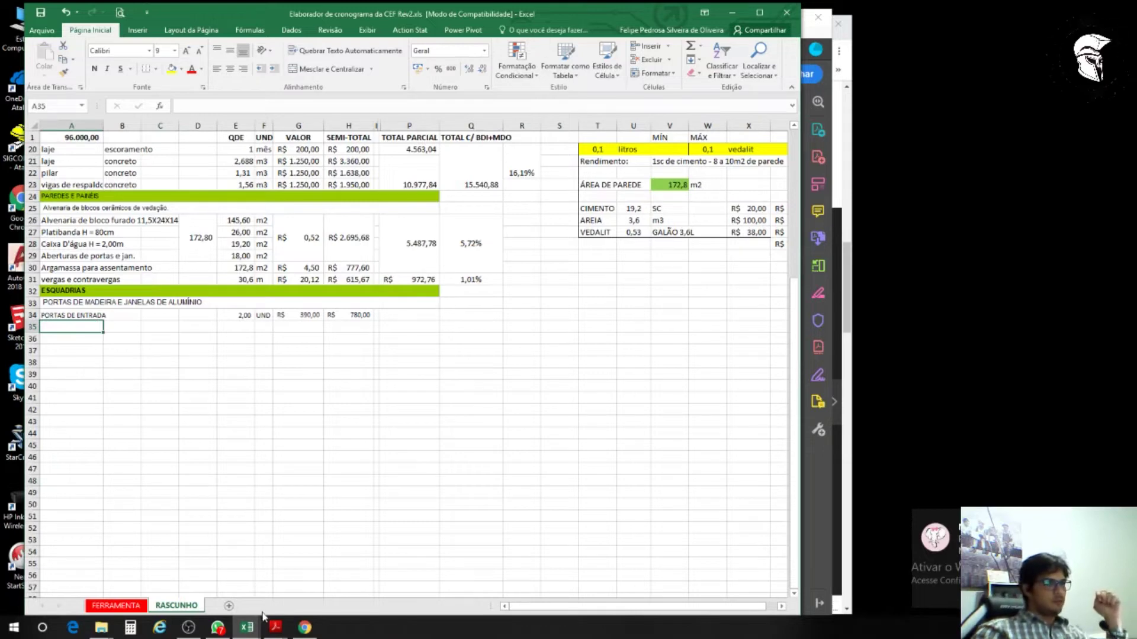
pyautogui.click(257, 632)
pyautogui.click(200, 571)
pyautogui.scroll(2, 189, 445)
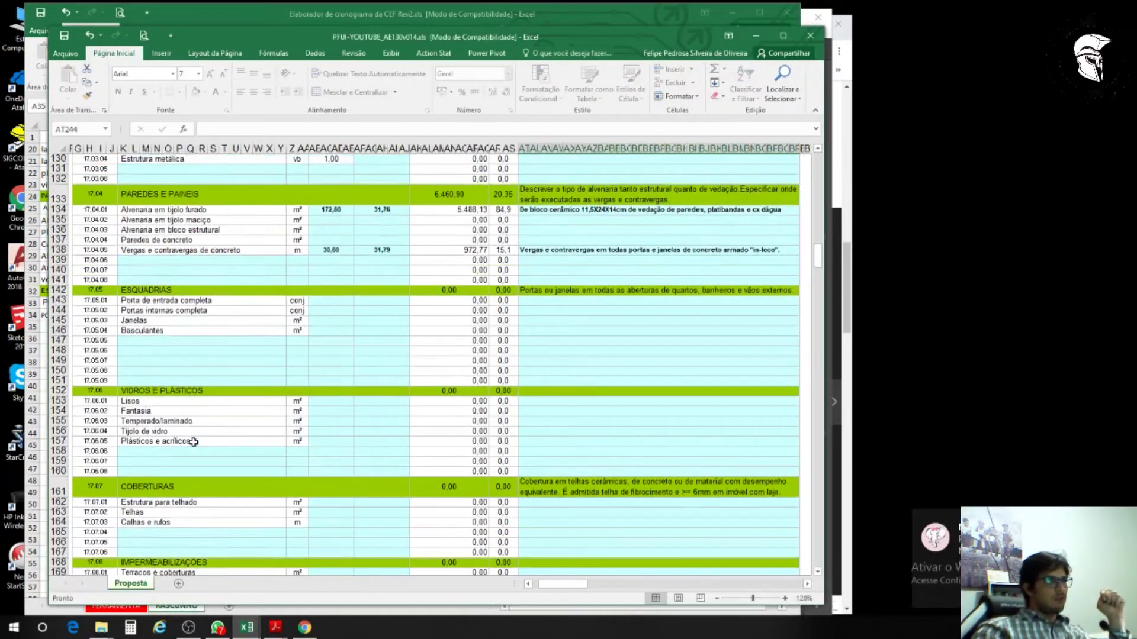
pyautogui.scroll(-5, 190, 445)
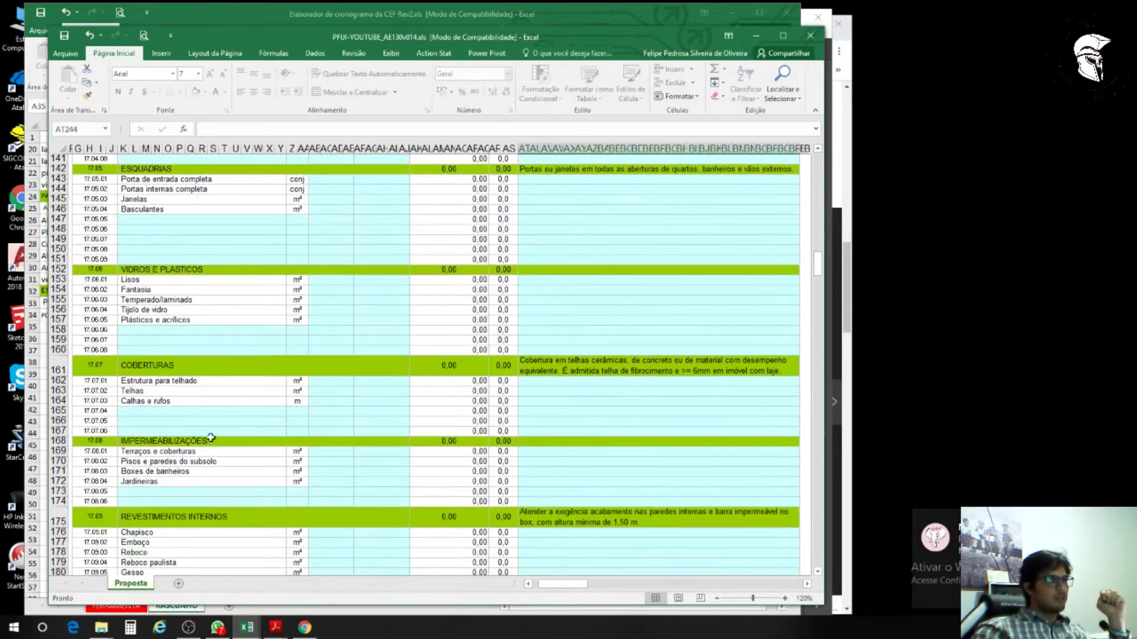
pyautogui.scroll(2, 214, 445)
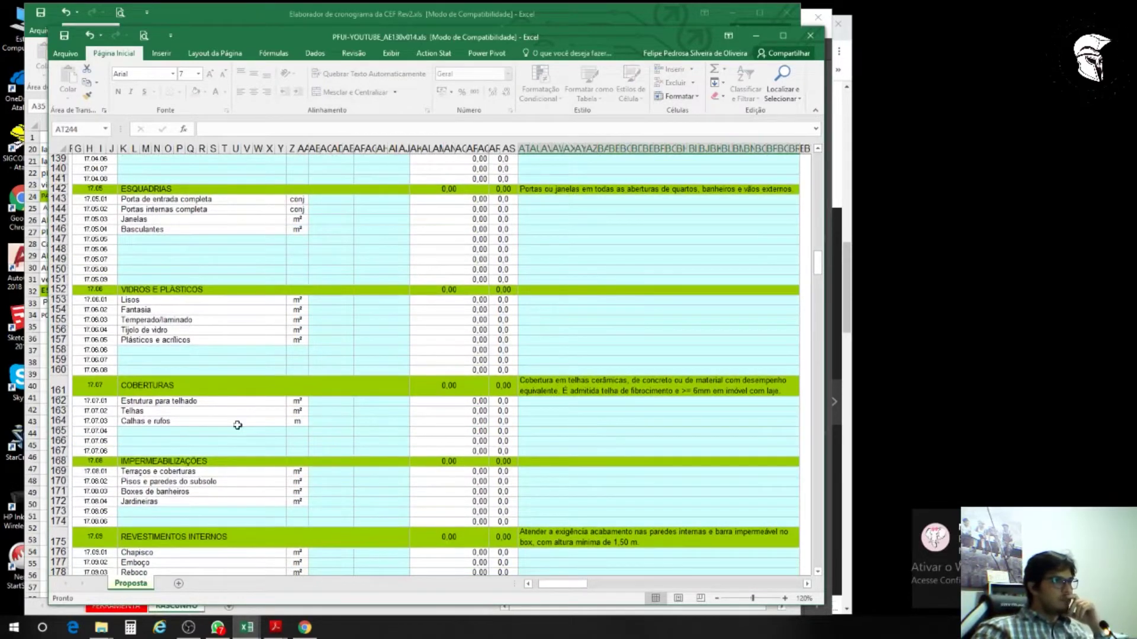
pyautogui.scroll(1, 196, 320)
pyautogui.click(167, 212)
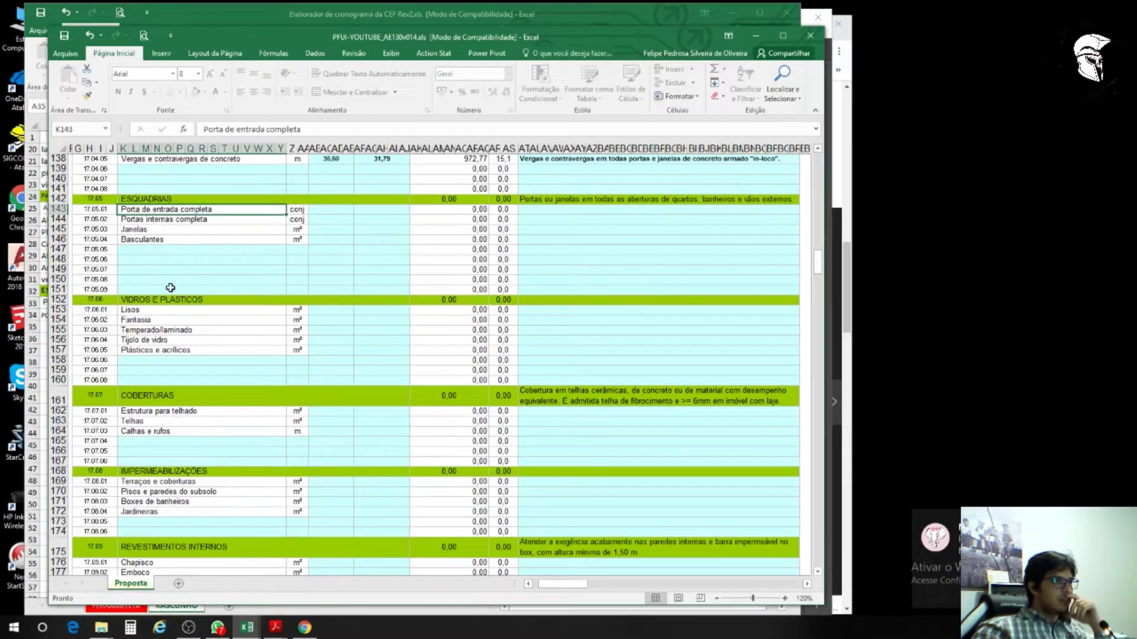
# Step: Read what the 80 x 210 cm door kit includes in the SINAPI PDF and compare it with the door components diagram in Chrome
pyautogui.click(276, 627)
pyautogui.click(307, 590)
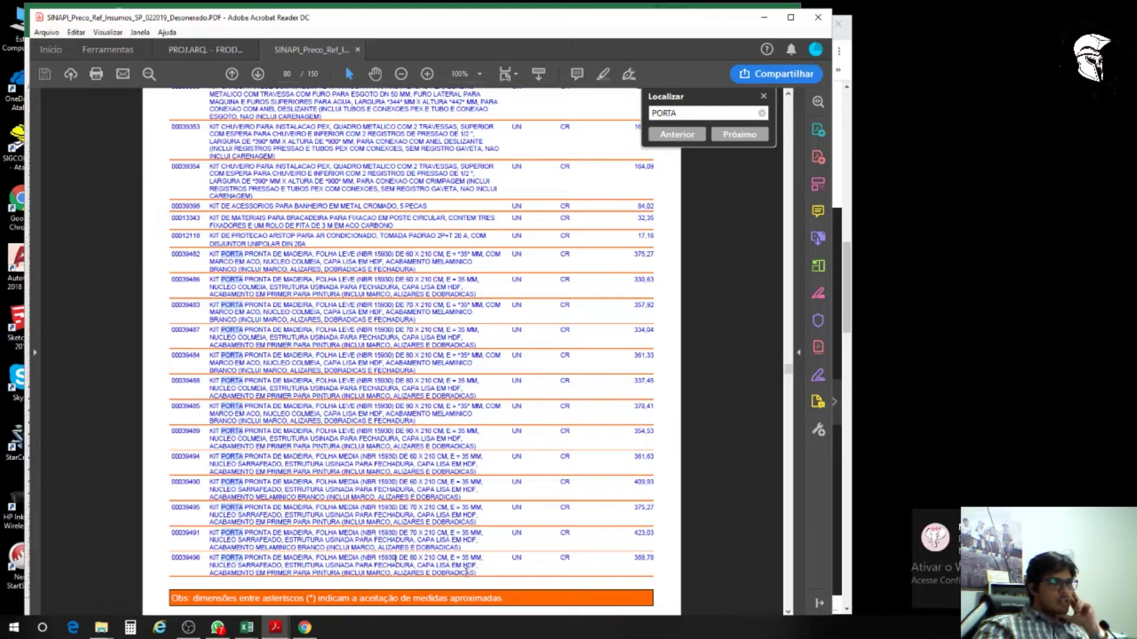
pyautogui.moveTo(466, 571); pyautogui.dragTo(403, 574)
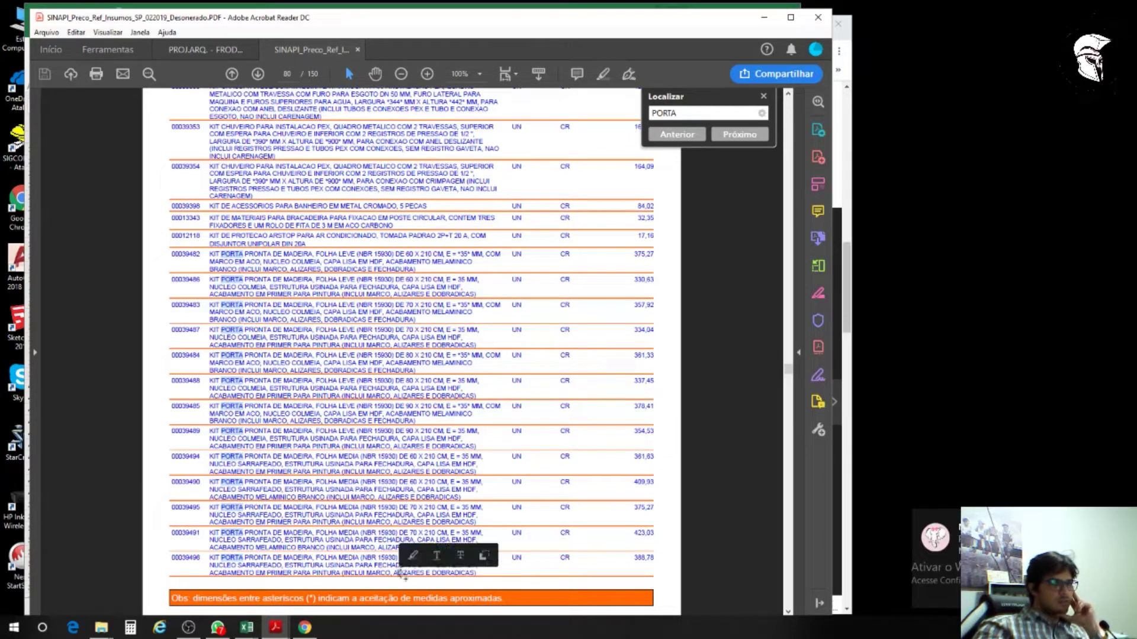
pyautogui.click(399, 573)
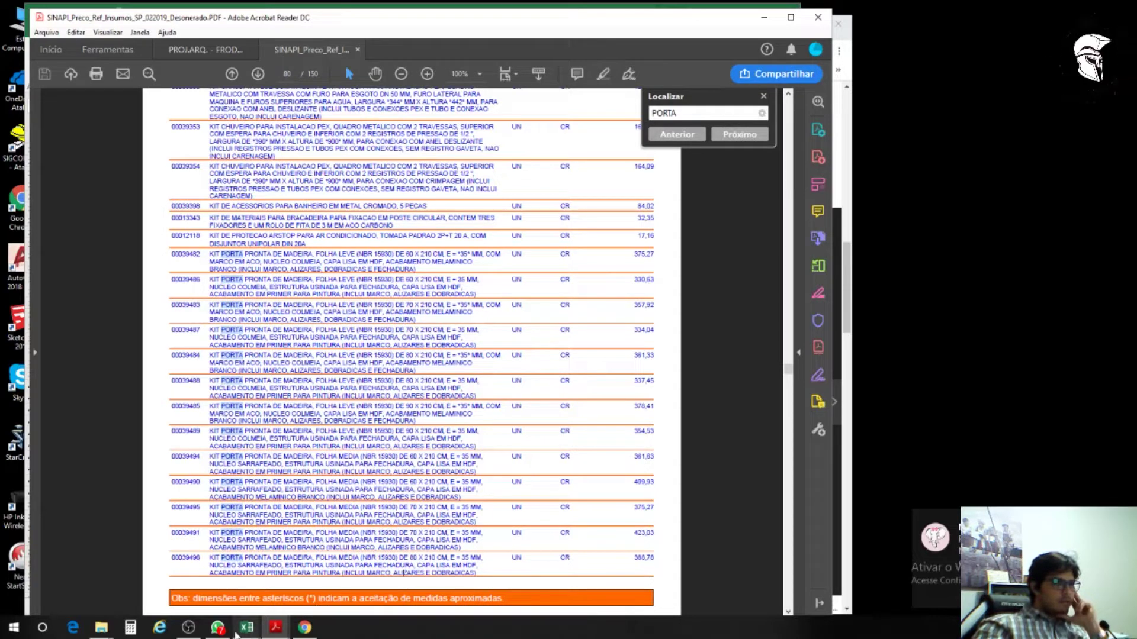
pyautogui.click(304, 628)
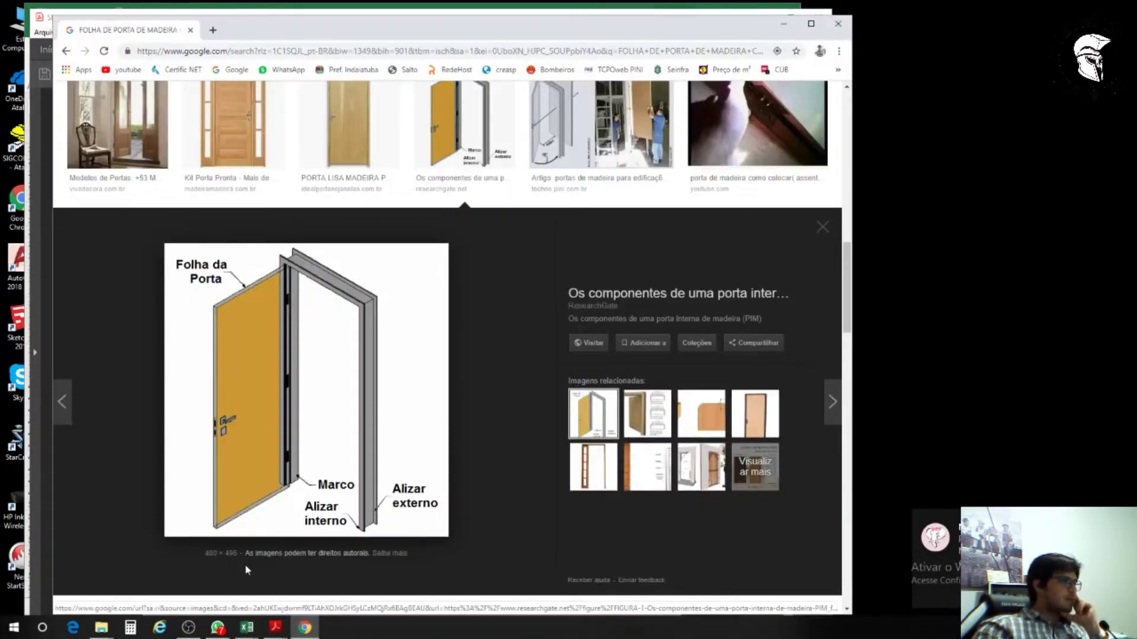
pyautogui.scroll(1, 235, 421)
pyautogui.scroll(-1, 242, 441)
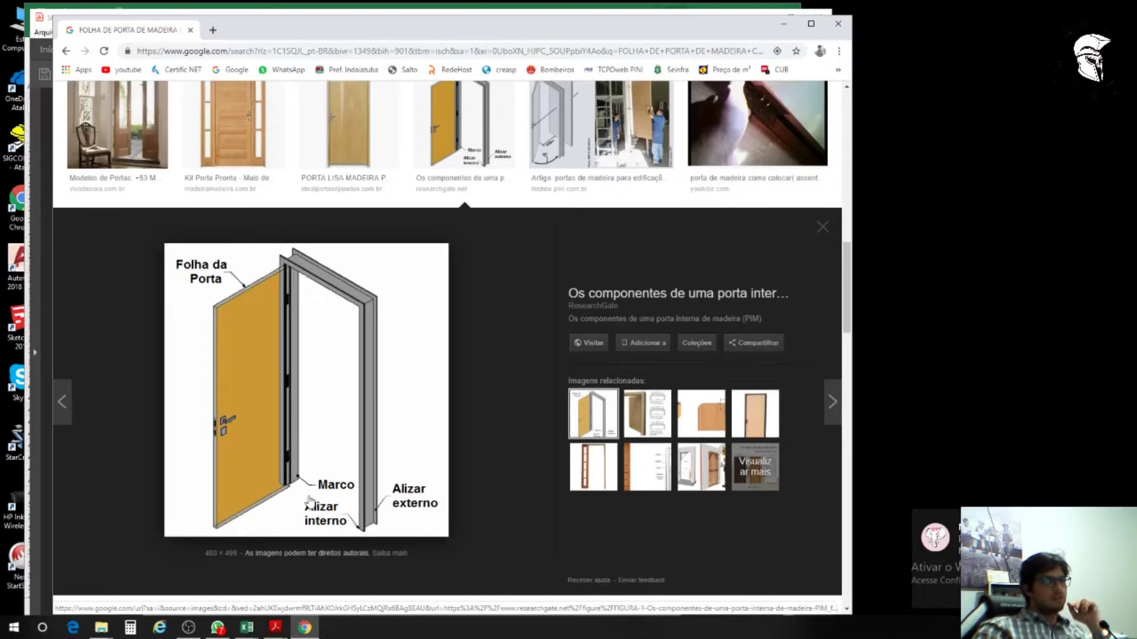
# Step: Return to the RASCUNHO sheet in Excel and enter the item "FECHADURA" in A35, below PORTAS DE ENTRADA
pyautogui.click(251, 631)
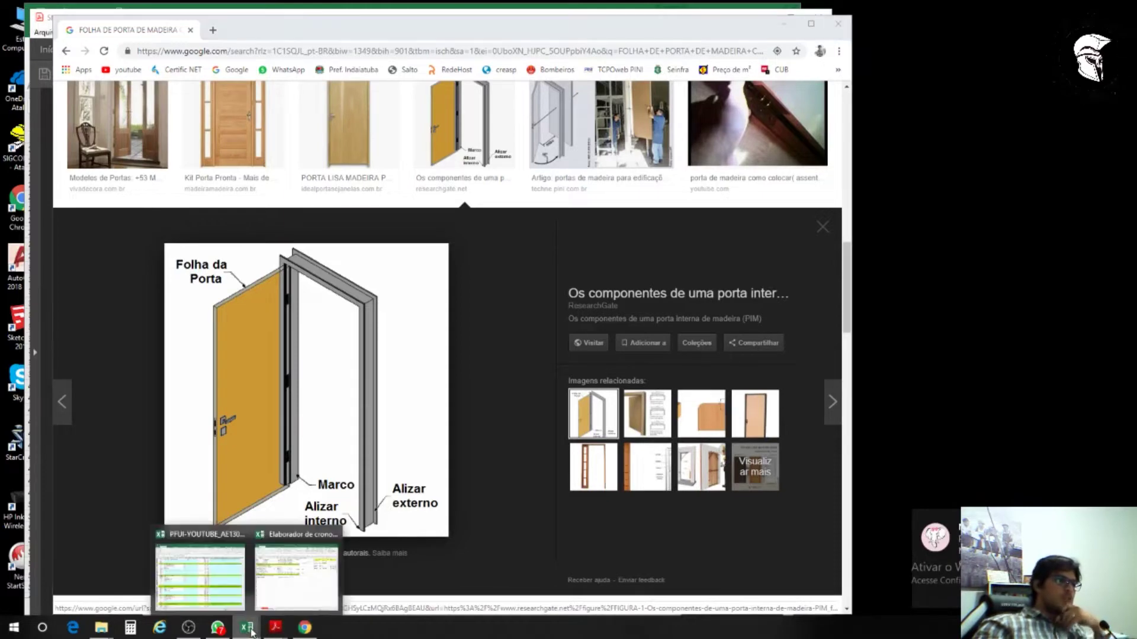
pyautogui.click(293, 571)
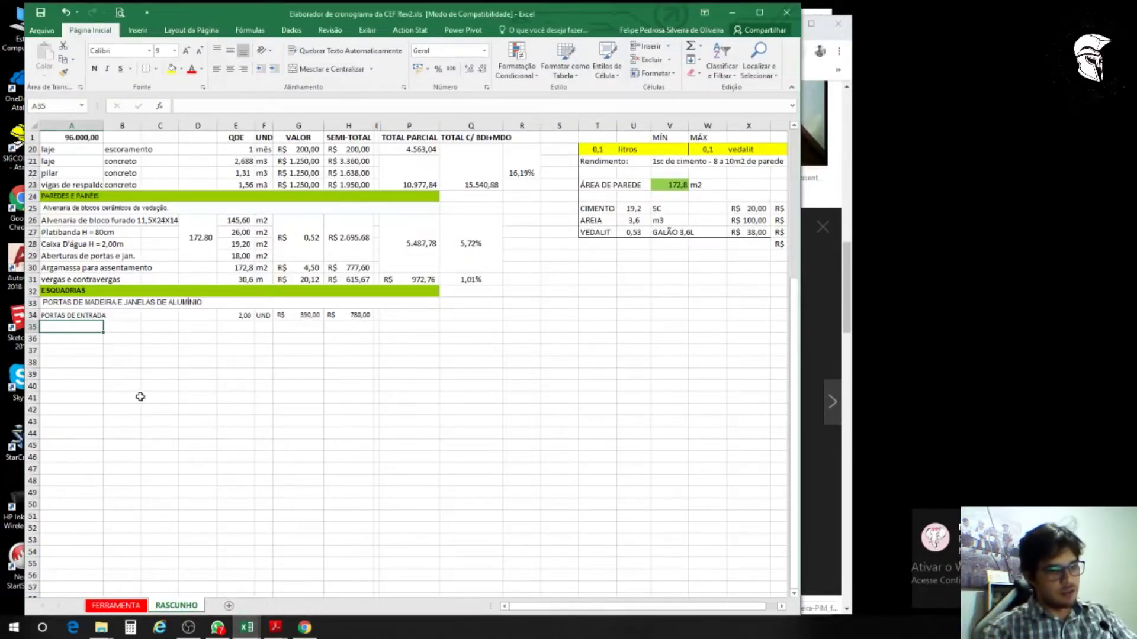
pyautogui.write('FECHADURA')
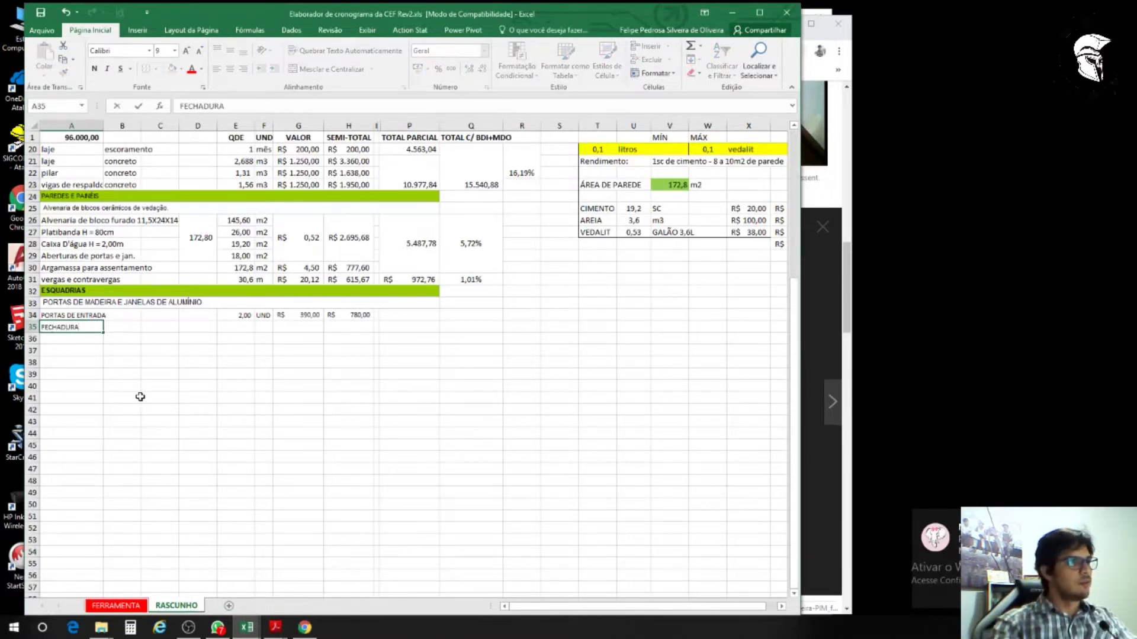
pyautogui.press('Return')
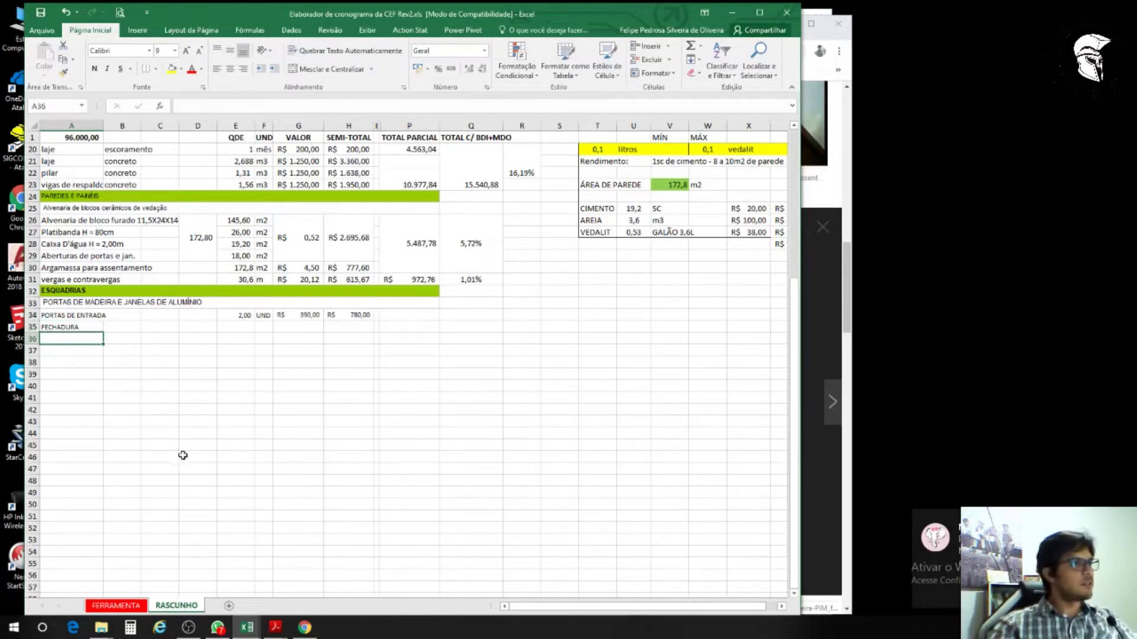
pyautogui.click(237, 479)
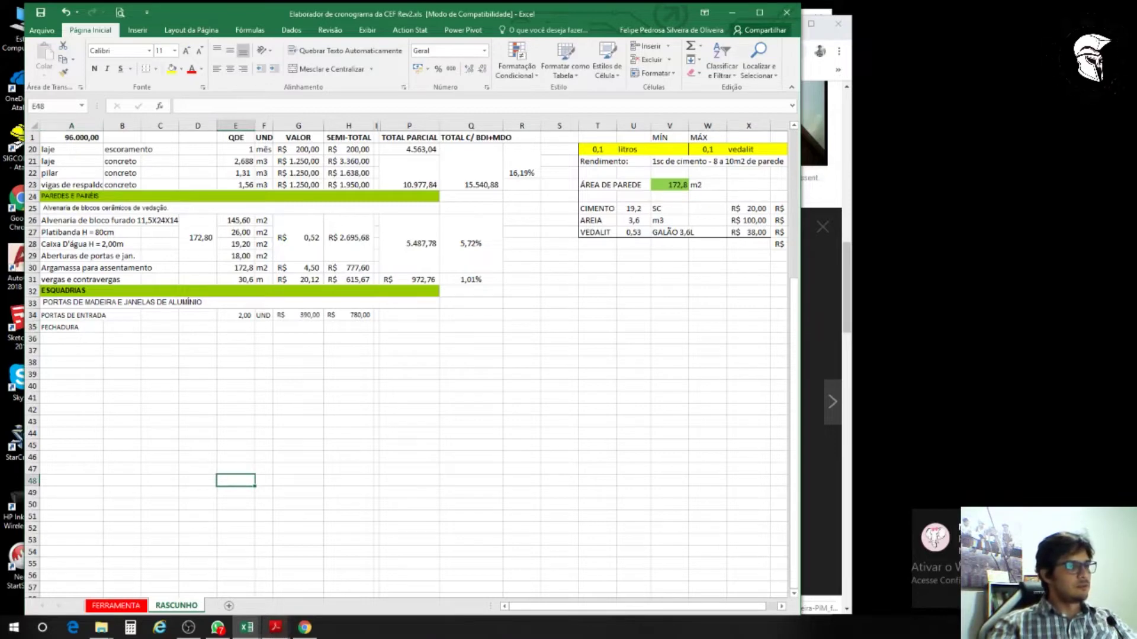
# Step: Switch to the SINAPI price PDF in Acrobat Reader and search it for "FECHADURA"
pyautogui.click(276, 630)
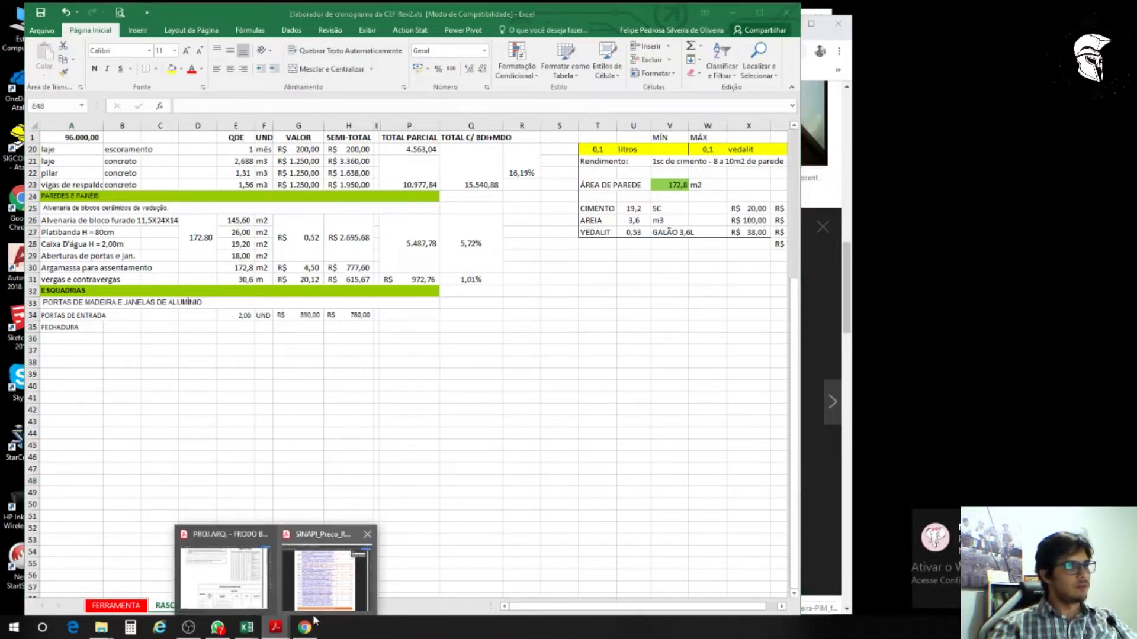
pyautogui.click(322, 577)
pyautogui.scroll(1, 429, 453)
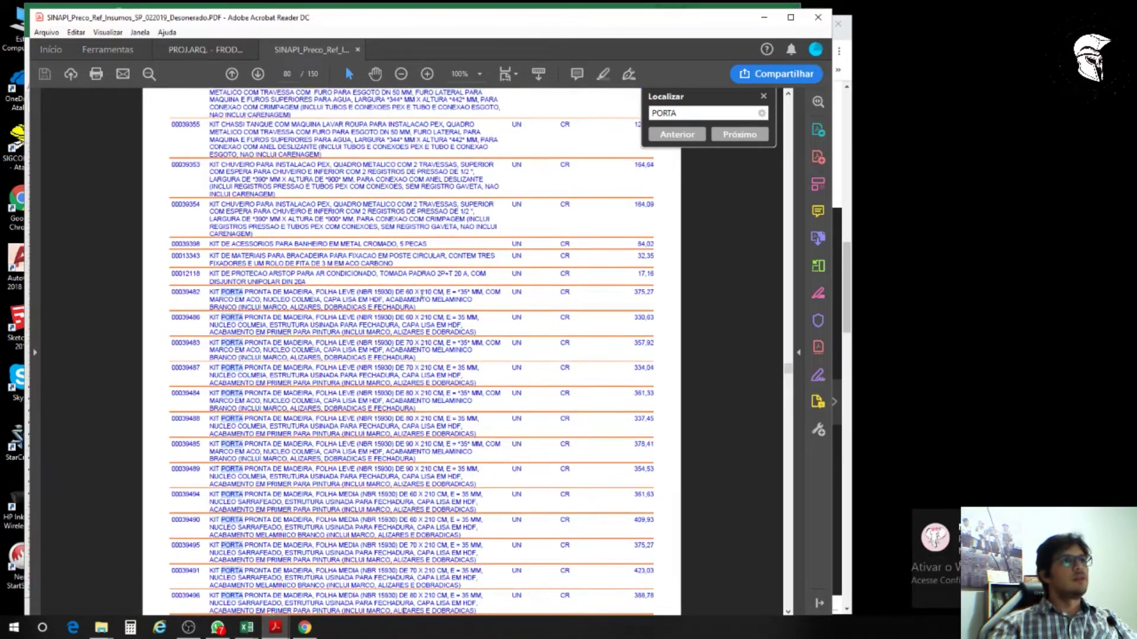
pyautogui.moveTo(708, 112); pyautogui.dragTo(636, 111)
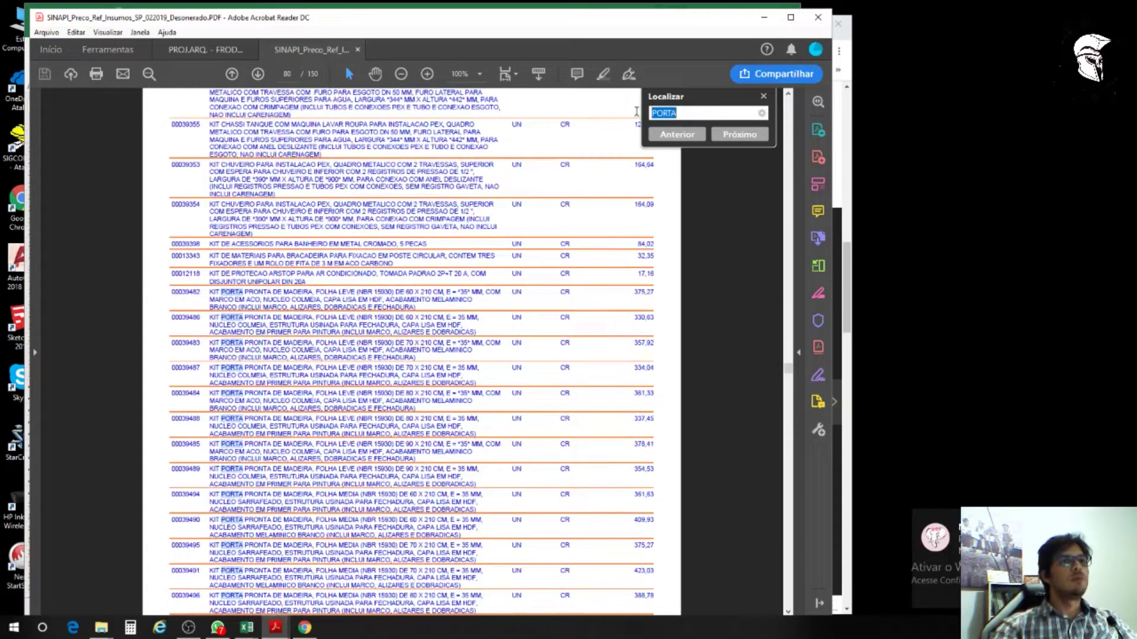
pyautogui.write('FECHADU')
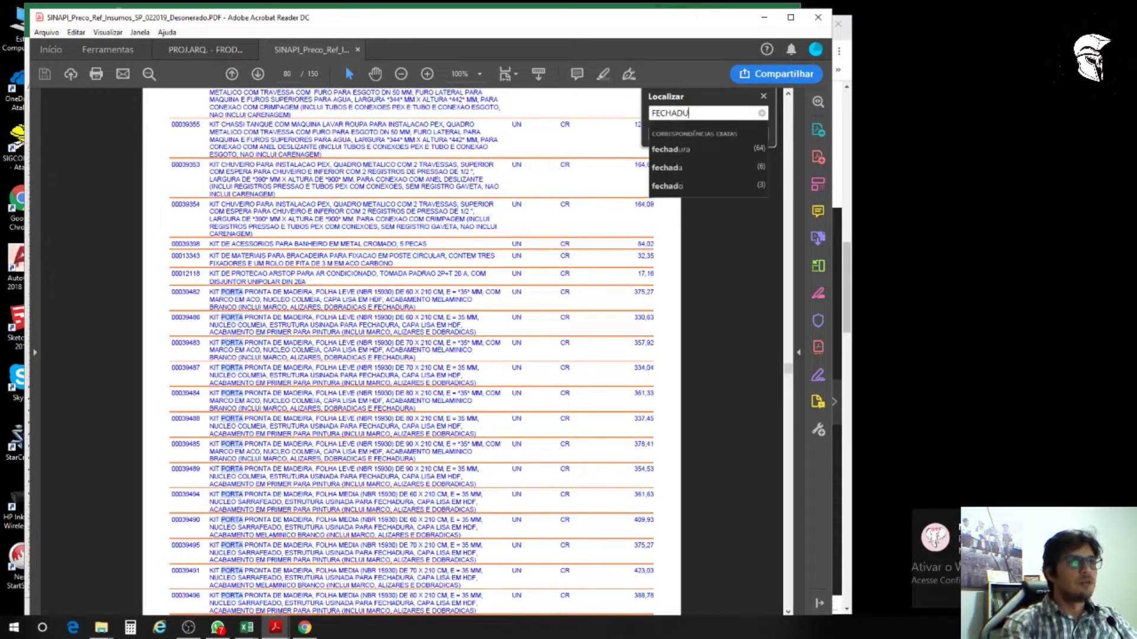
pyautogui.write('RA')
pyautogui.press('Return')
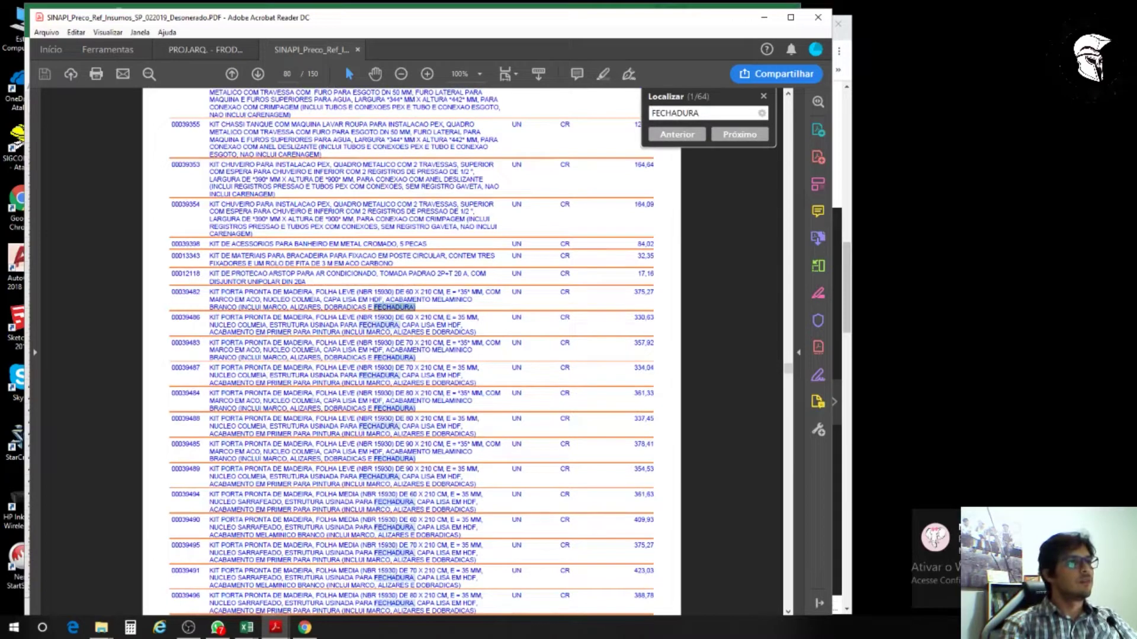
# Step: Go through the FECHADURA matches, past the door kits and accessories, to the price list of standalone locks
pyautogui.press('Return')
pyautogui.press('Return')
pyautogui.press('Return')
pyautogui.press('Return')
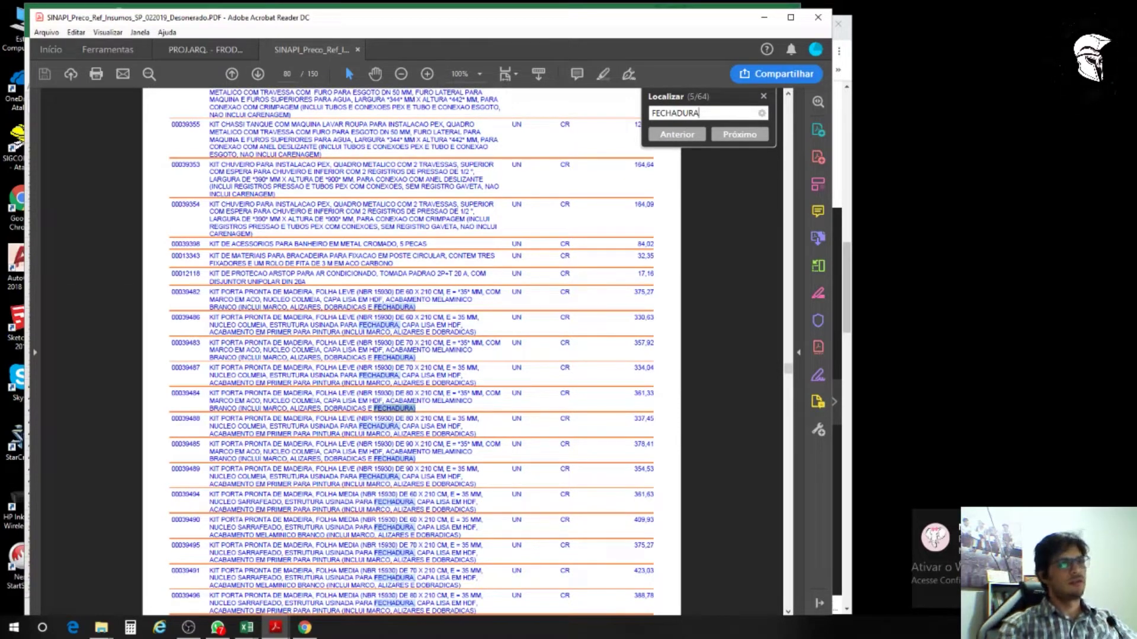
pyautogui.press('Return')
pyautogui.press('Return')
pyautogui.press('Return')
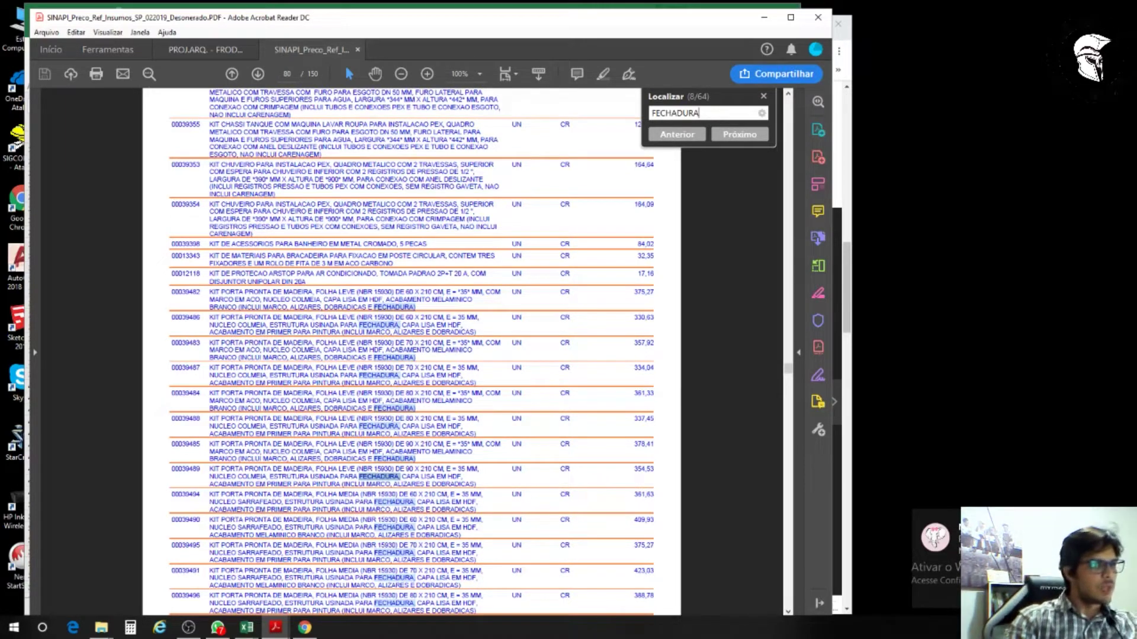
pyautogui.press('Return')
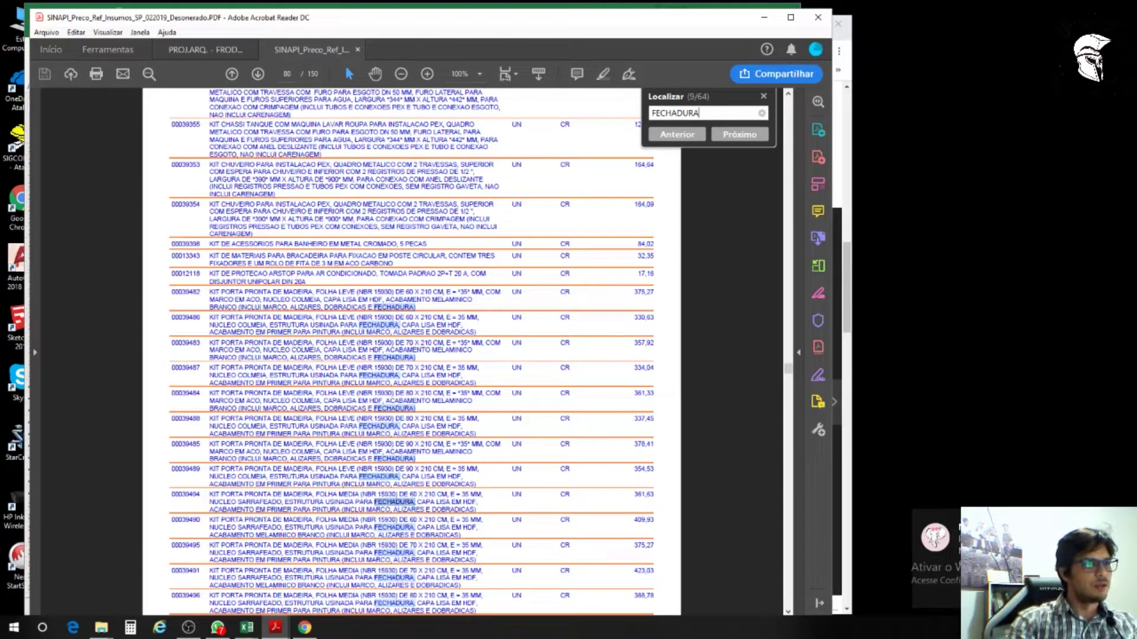
pyautogui.press('Return')
pyautogui.press('Return')
pyautogui.press('Return')
pyautogui.press('Return')
pyautogui.press('Return')
pyautogui.press('Return')
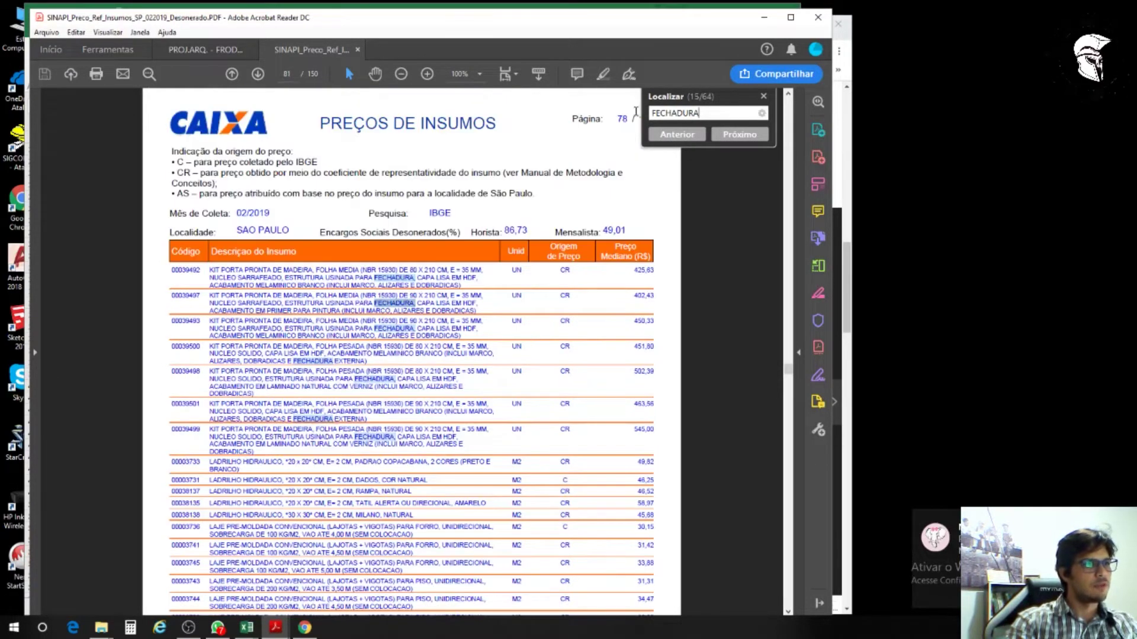
pyautogui.press('Return')
pyautogui.press('Return')
pyautogui.press('Return')
pyautogui.press('Return')
pyautogui.press('Return')
pyautogui.press('Return')
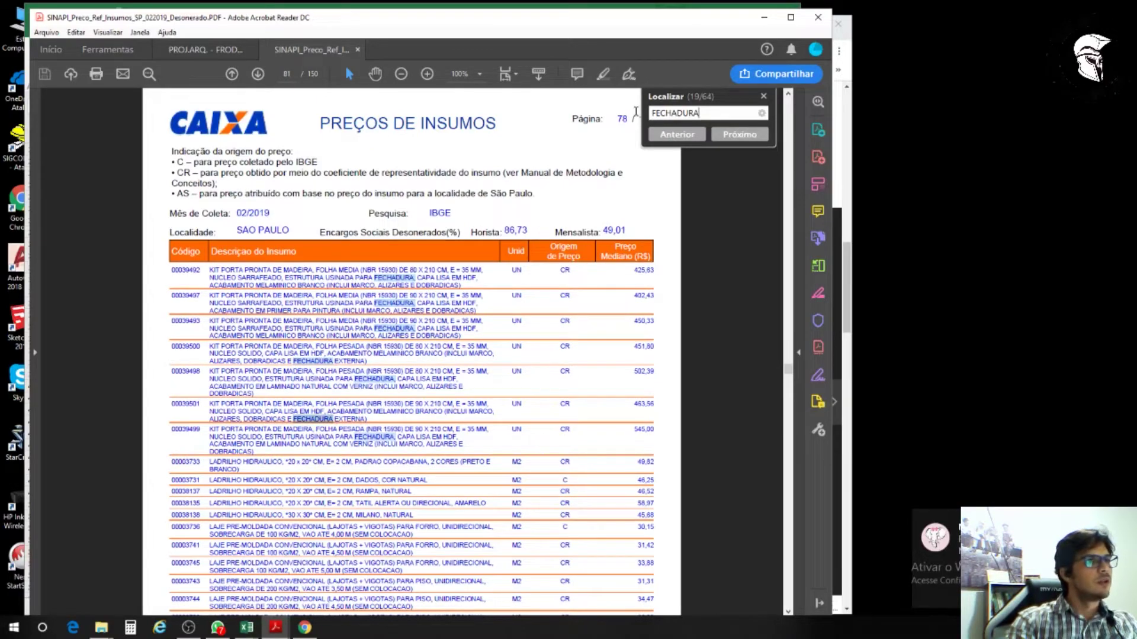
pyautogui.press('Return')
pyautogui.press('Return')
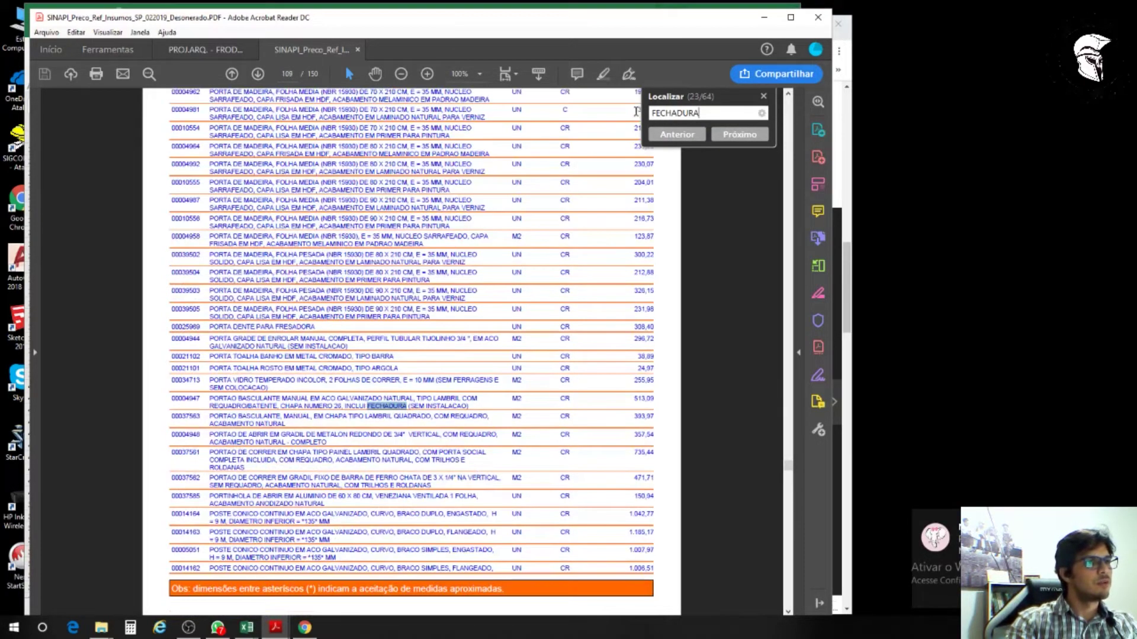
pyautogui.press('Return')
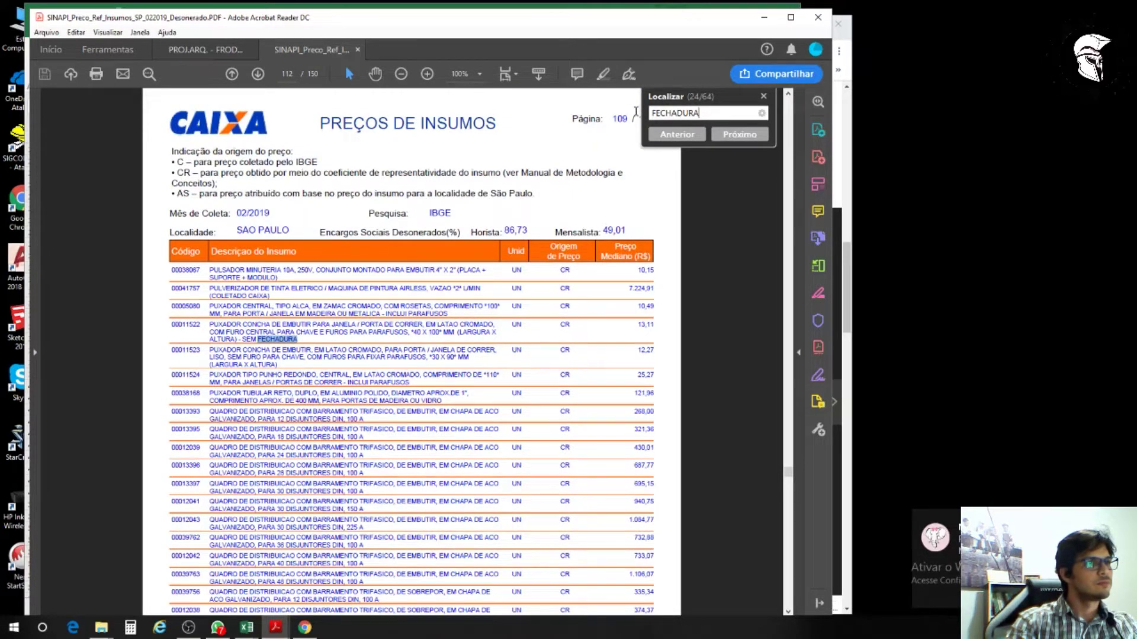
pyautogui.press('Return')
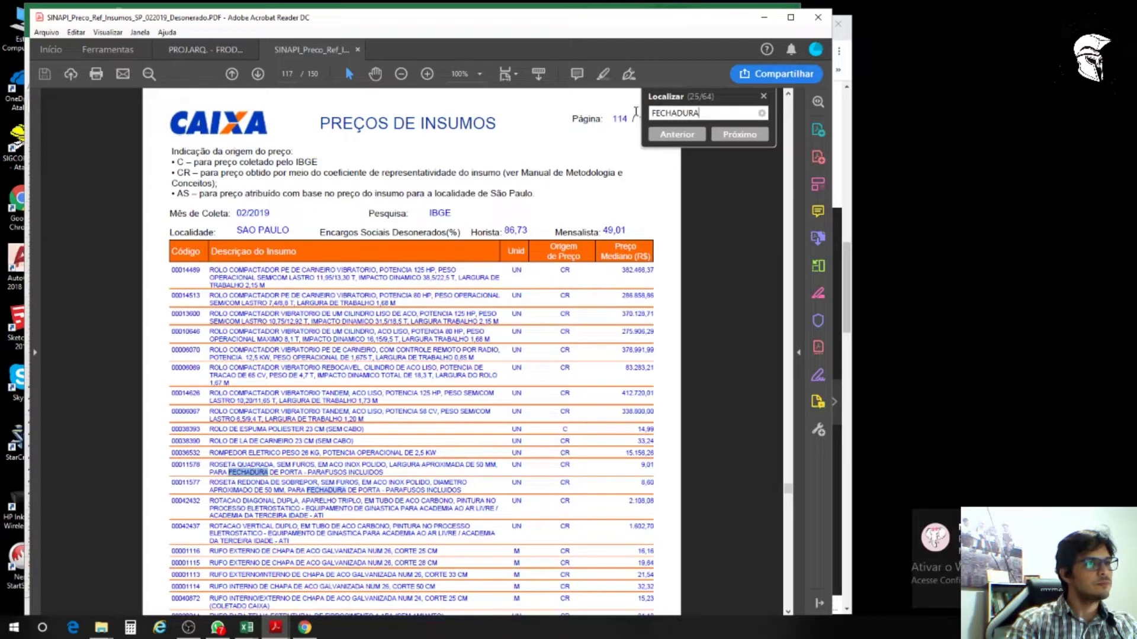
pyautogui.press('Return')
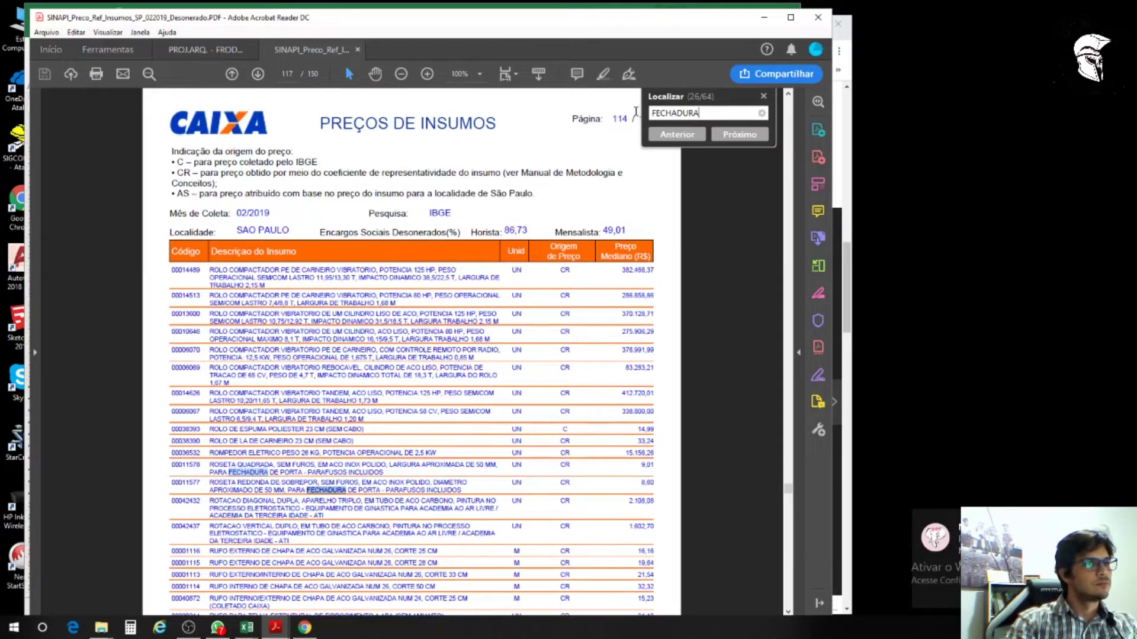
pyautogui.press('Return')
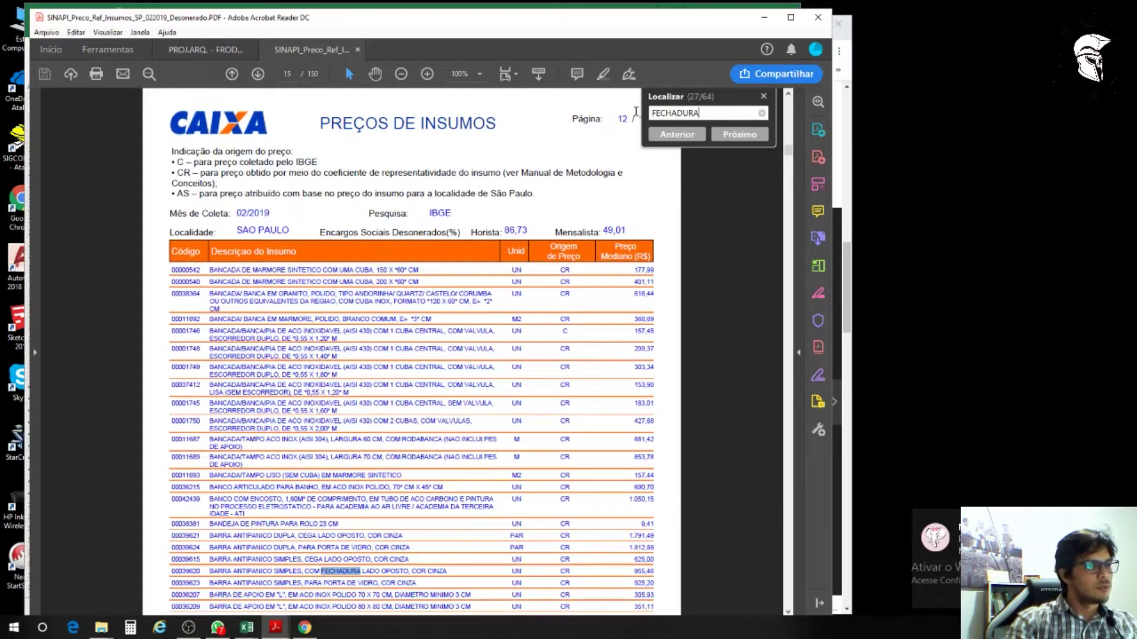
pyautogui.press('Return')
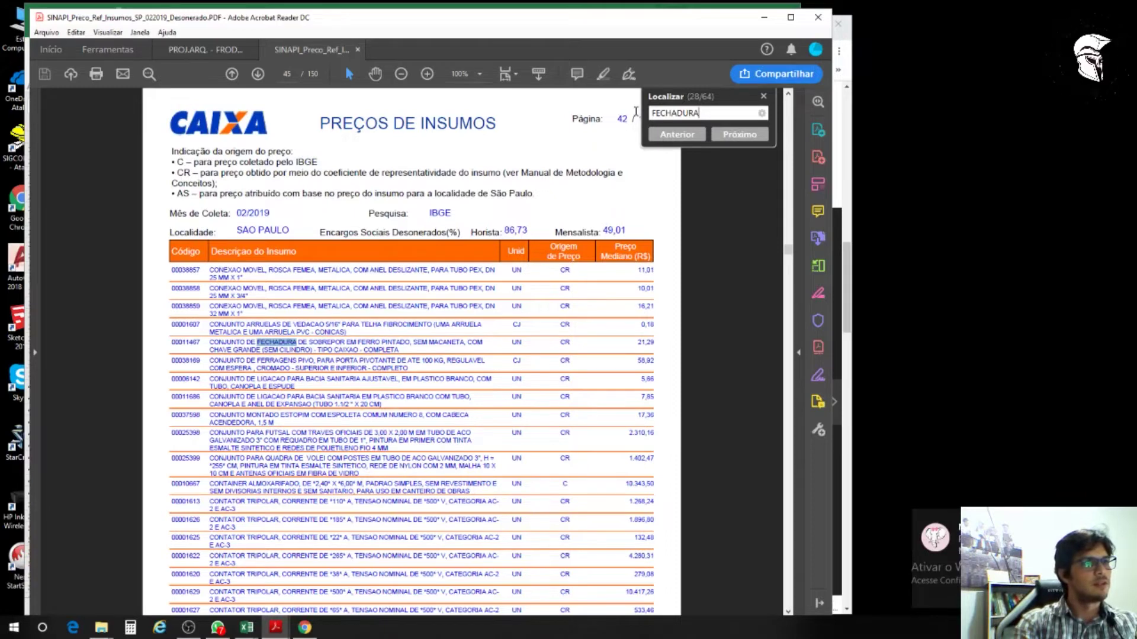
pyautogui.press('Return')
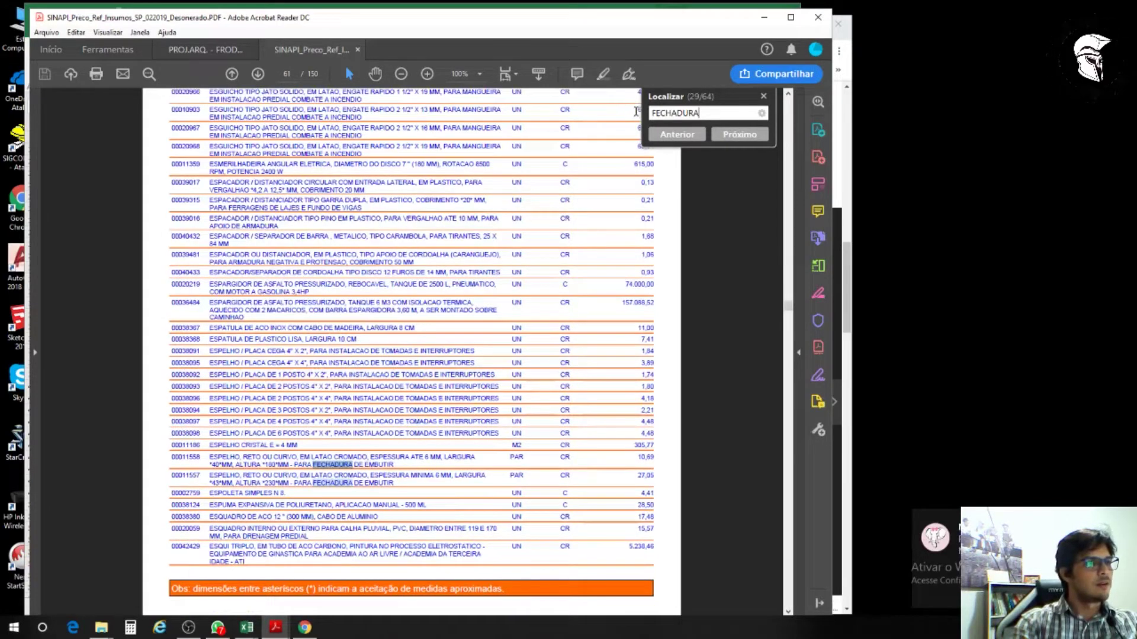
pyautogui.press('Return')
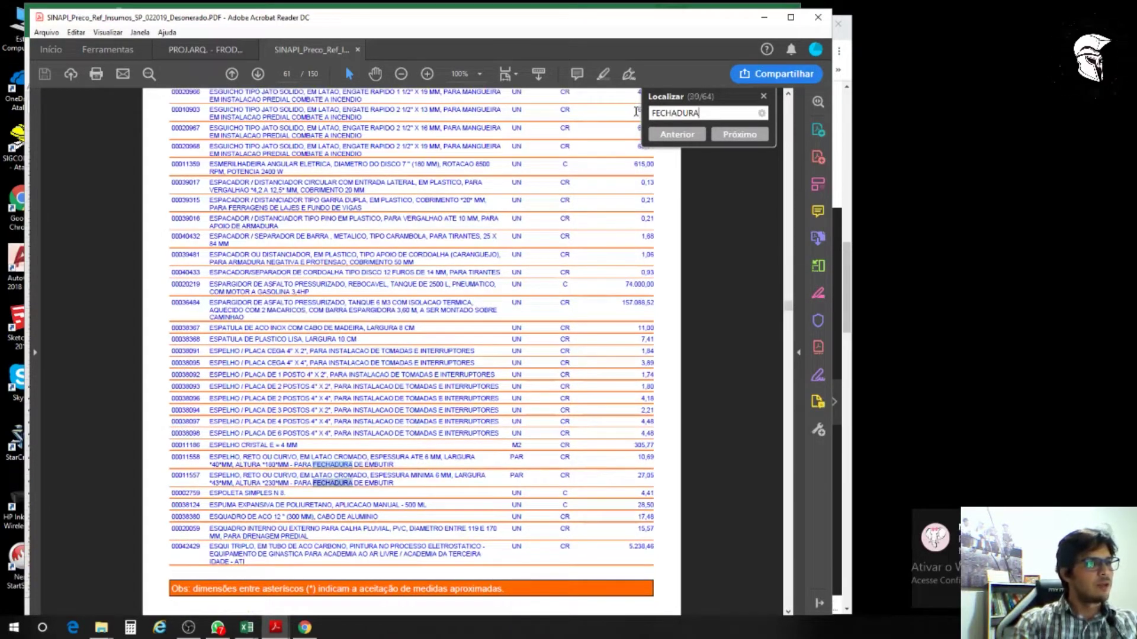
pyautogui.press('Return')
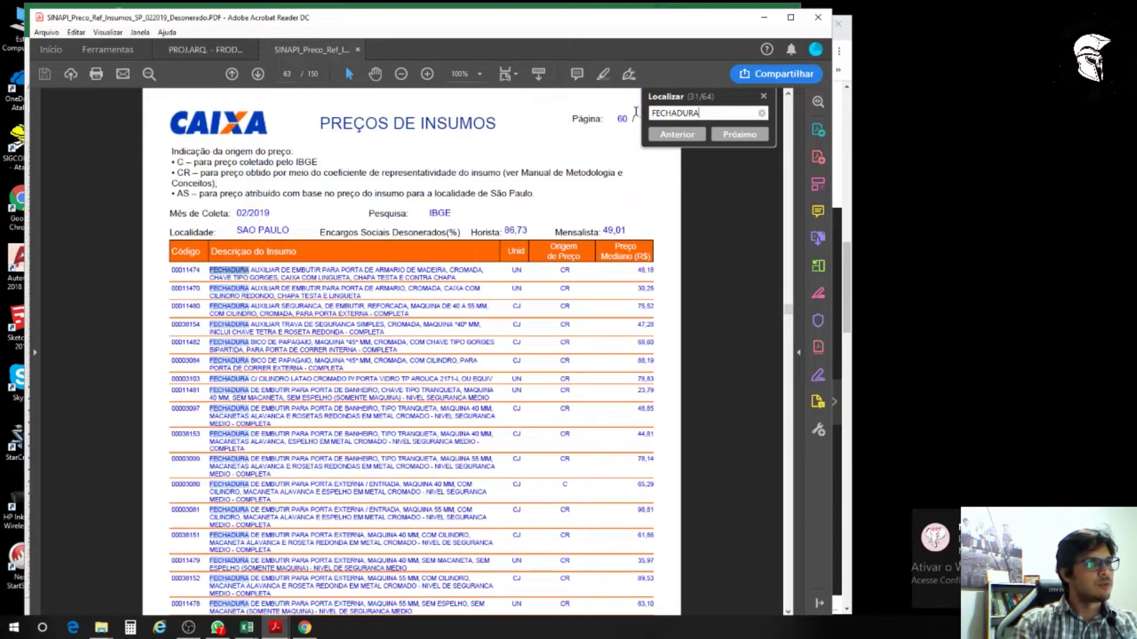
# Step: Review the lock types and prices on the FECHADURA page, from cabinet and bathroom locks to external and internal door locks
pyautogui.press('Return')
pyautogui.press('Return')
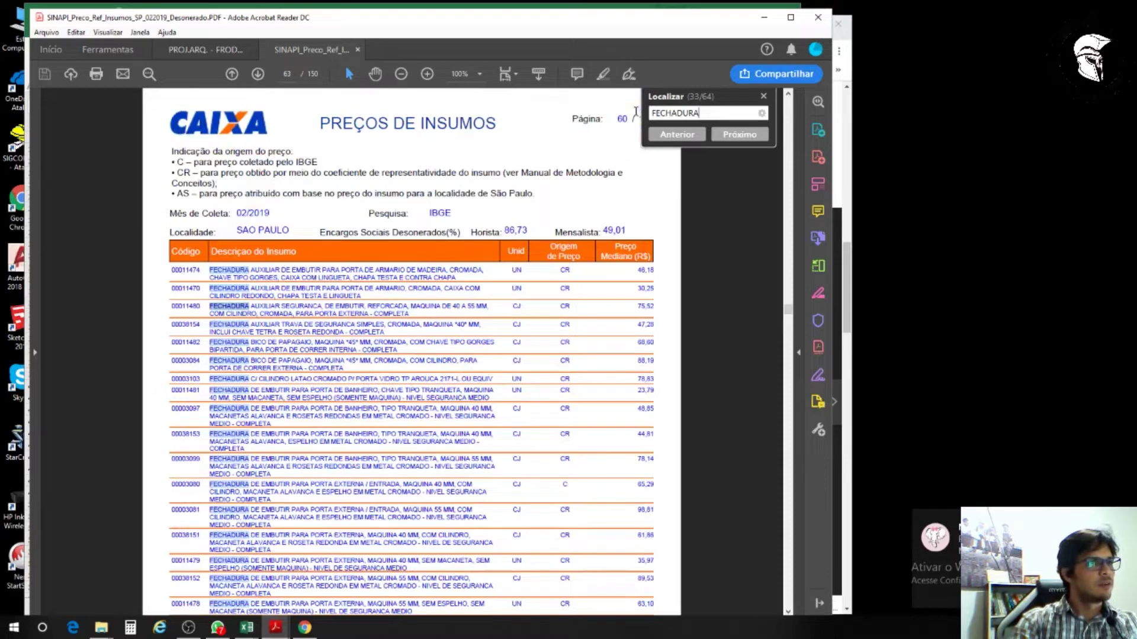
pyautogui.press('Return')
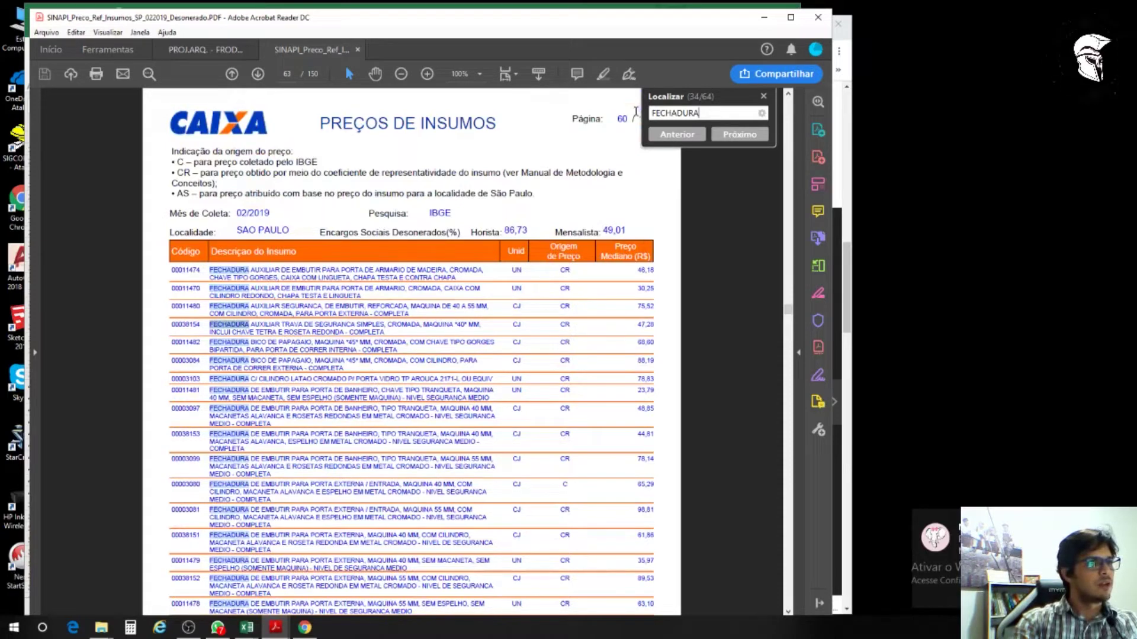
pyautogui.press('Return')
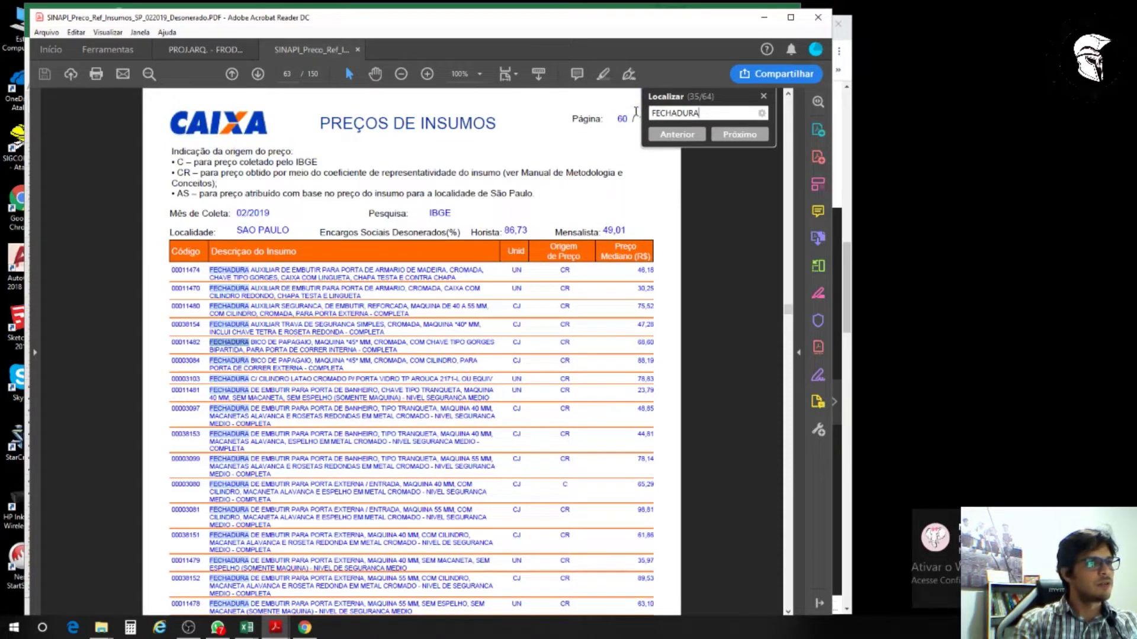
pyautogui.press('Return')
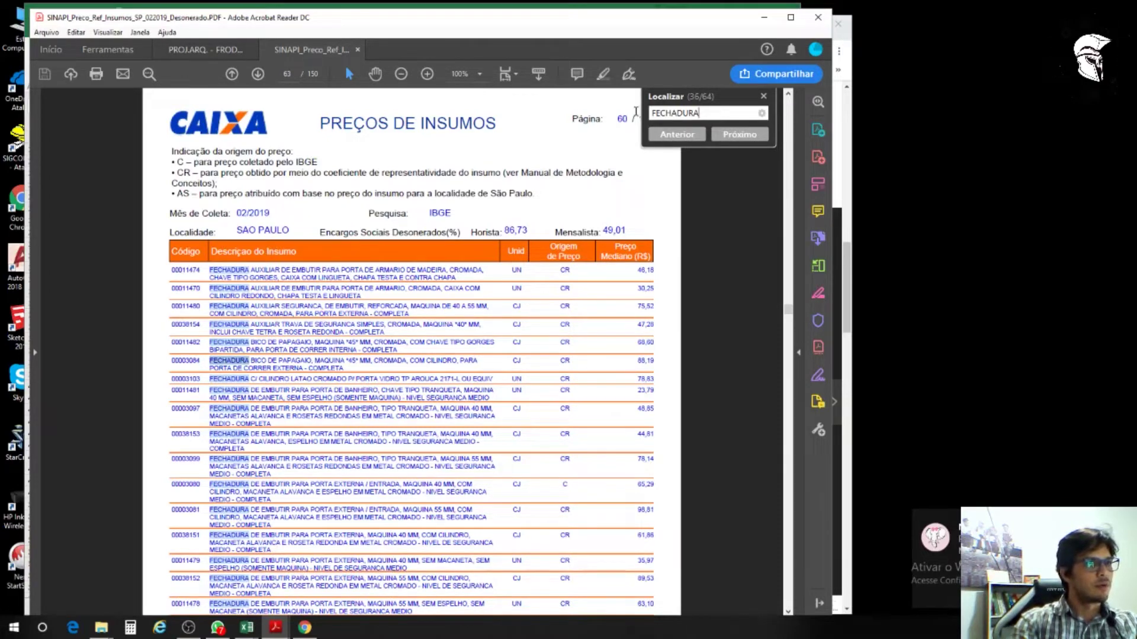
pyautogui.press('Return')
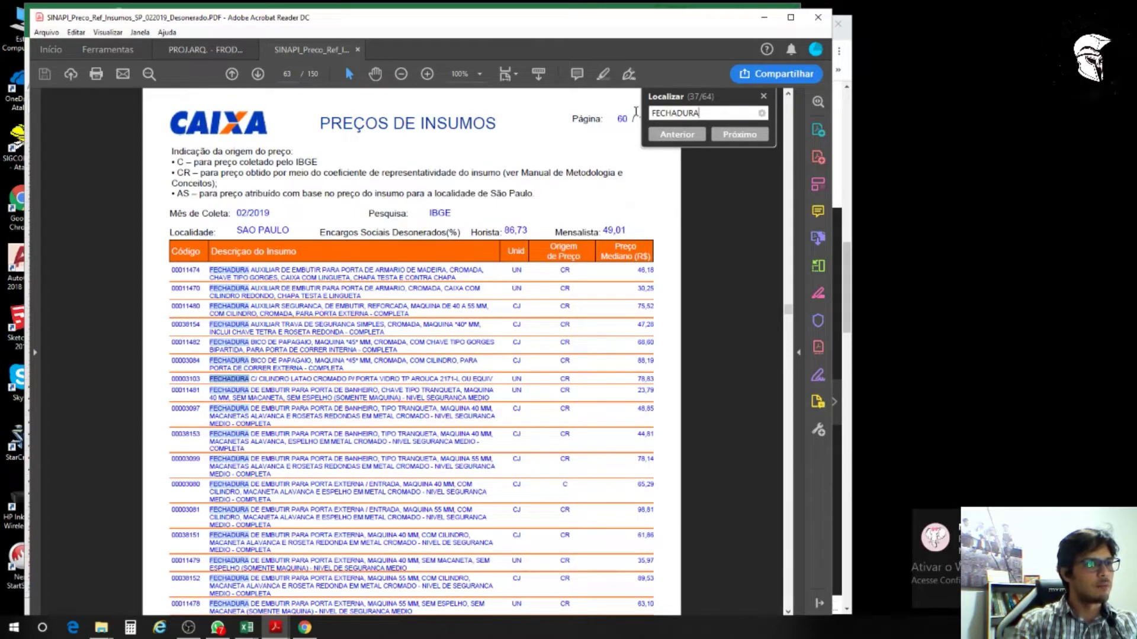
pyautogui.press('Return')
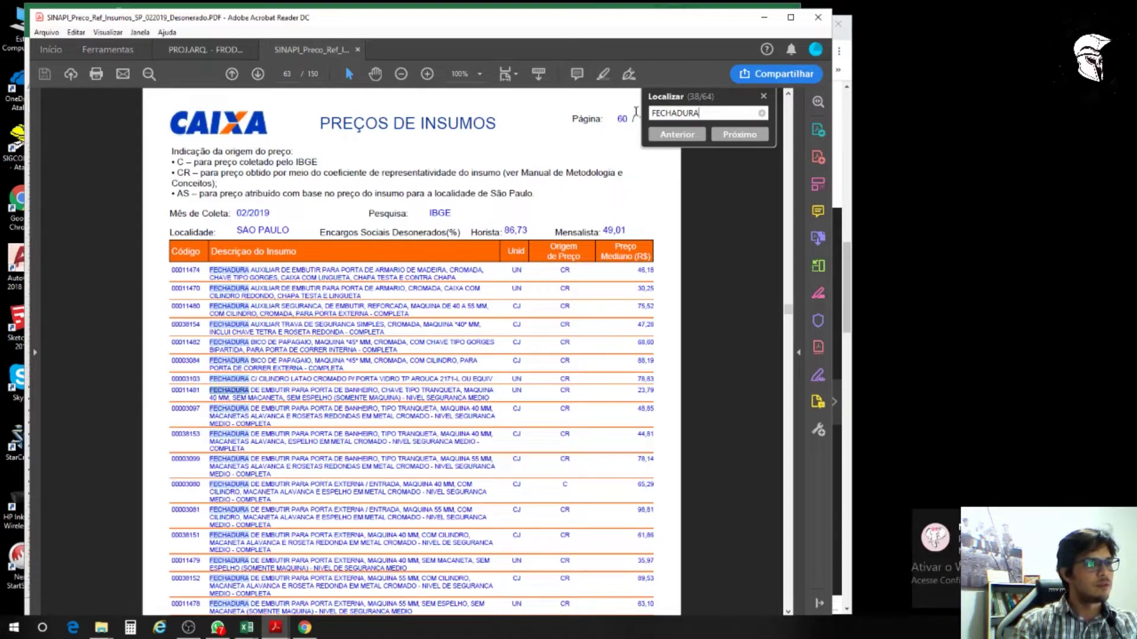
pyautogui.press('Return')
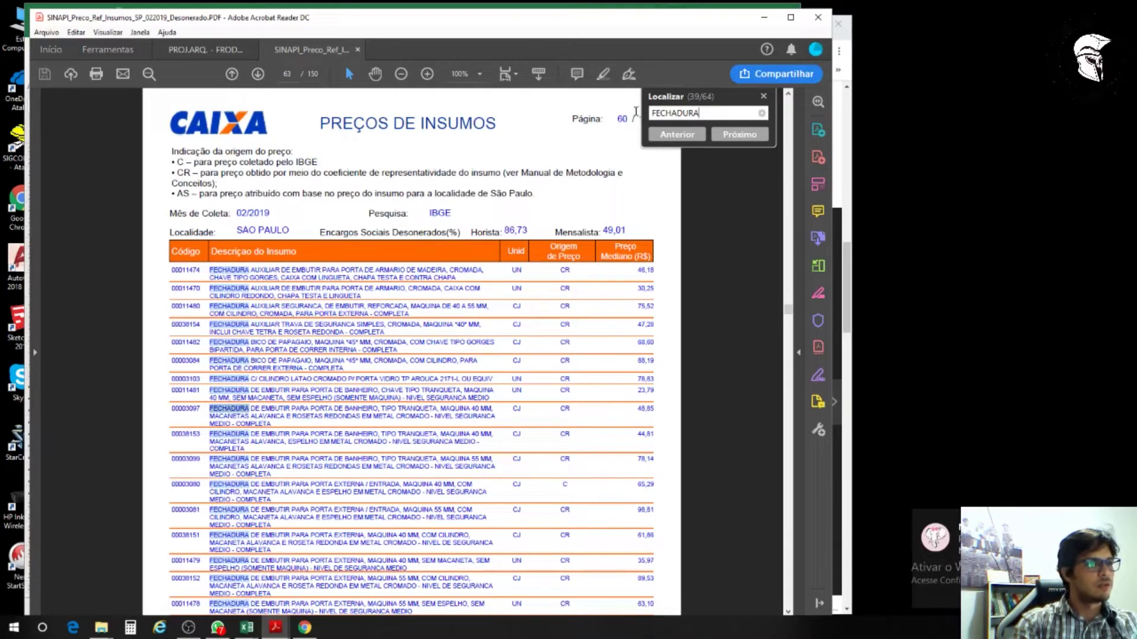
pyautogui.press('Return')
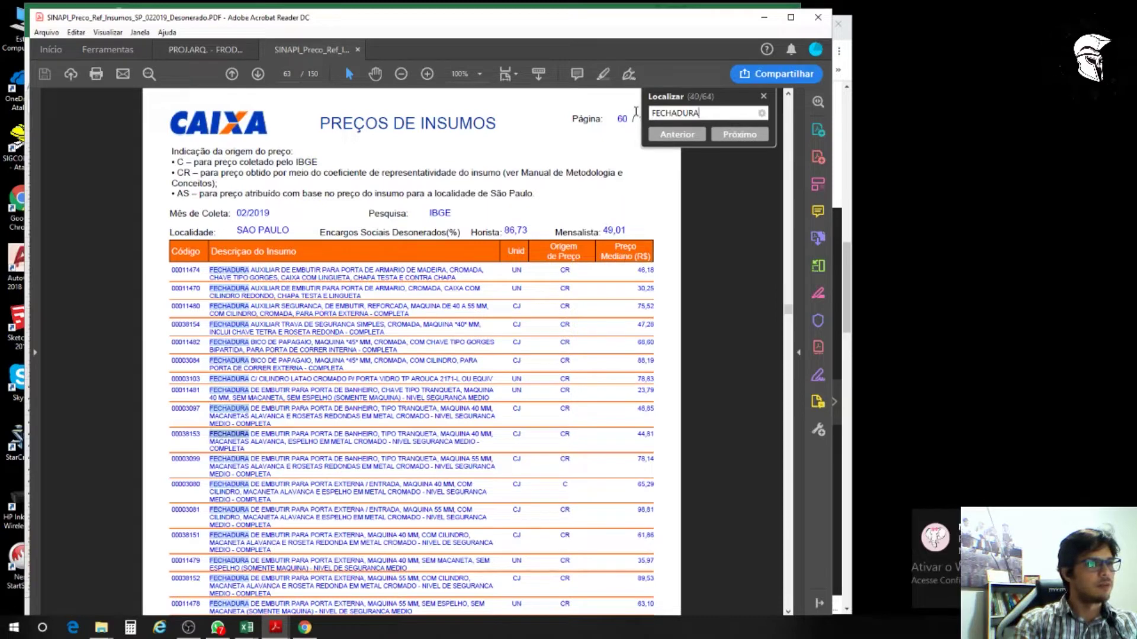
pyautogui.press('Return')
pyautogui.press('Return')
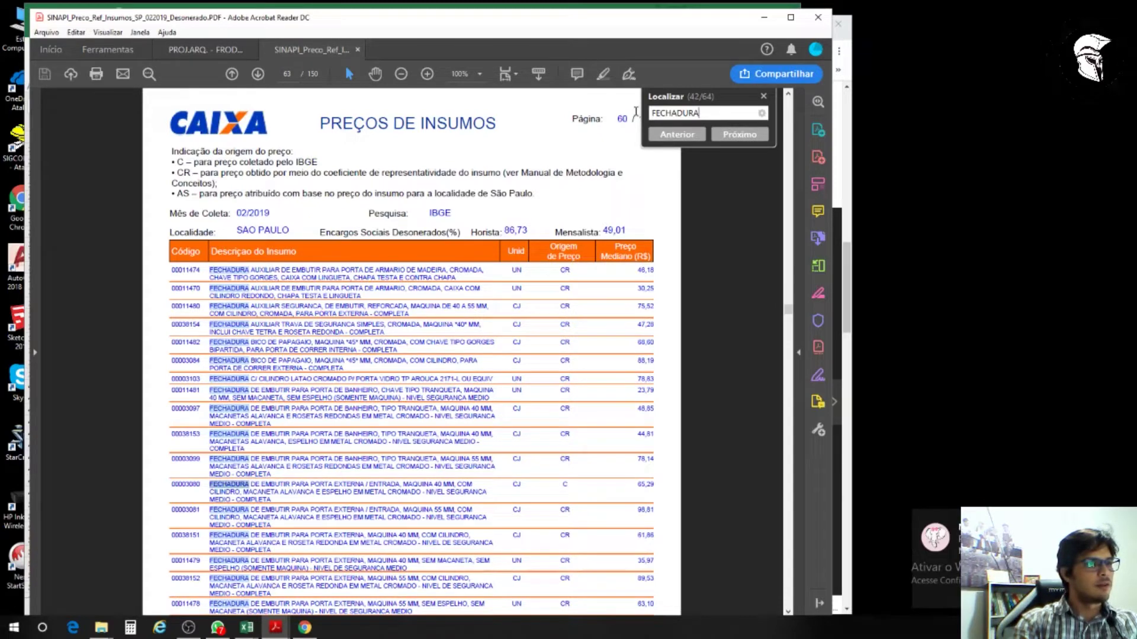
pyautogui.press('Return')
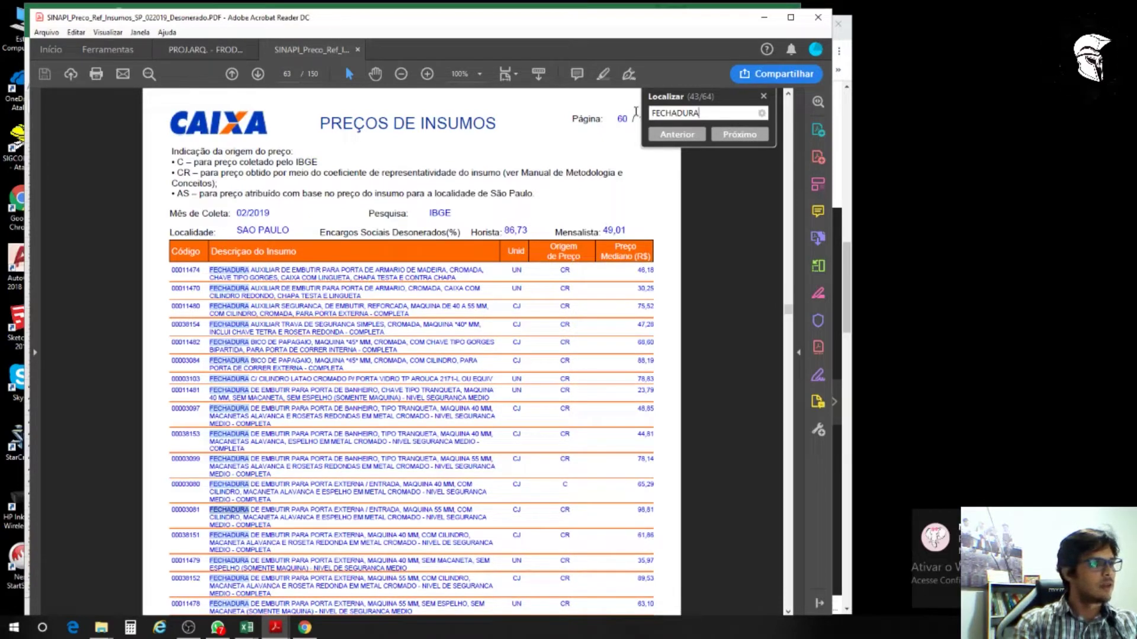
pyautogui.press('Return')
pyautogui.press('Return')
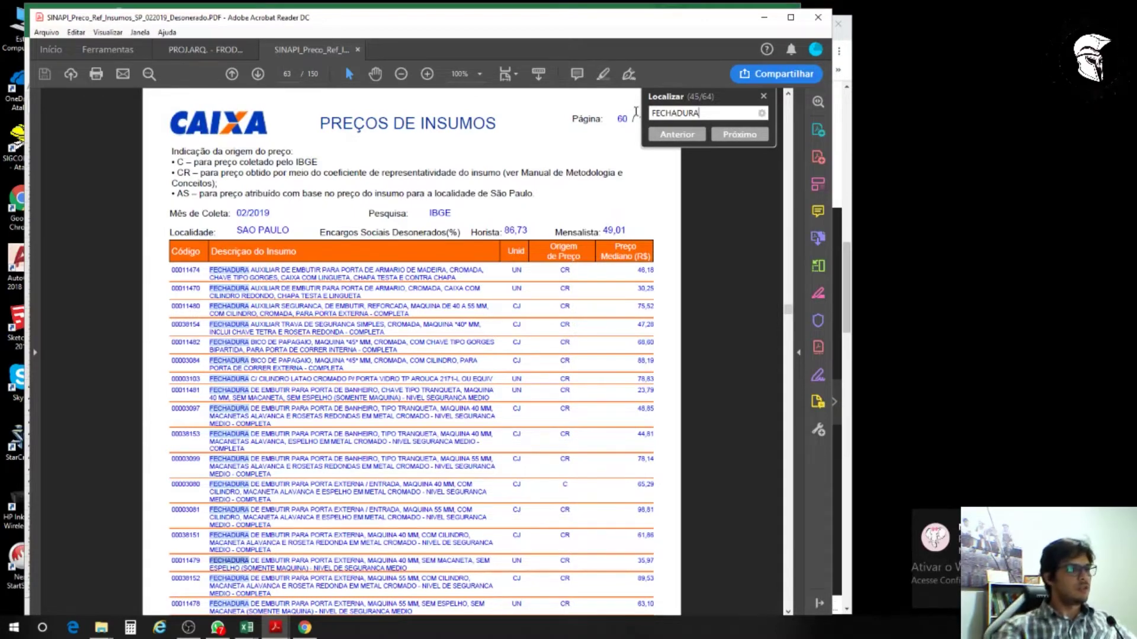
pyautogui.scroll(-4, 538, 233)
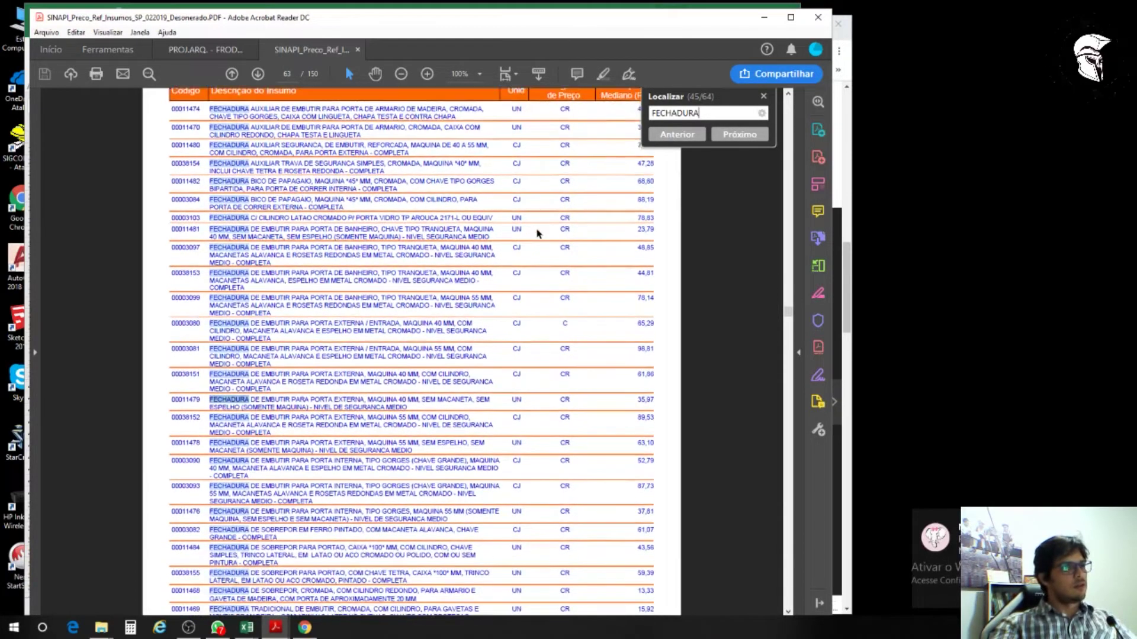
pyautogui.scroll(-2, 524, 240)
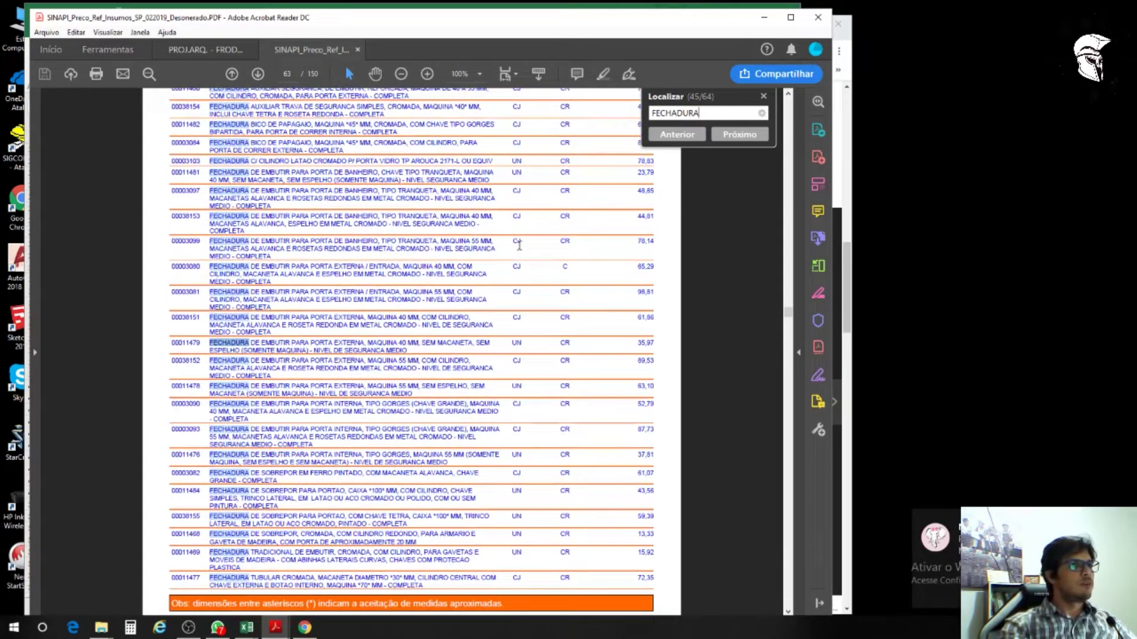
# Step: Examine the entry for the complete external/entrance door mortise lock with 55 mm machine, cylinder and lever handle
pyautogui.click(394, 293)
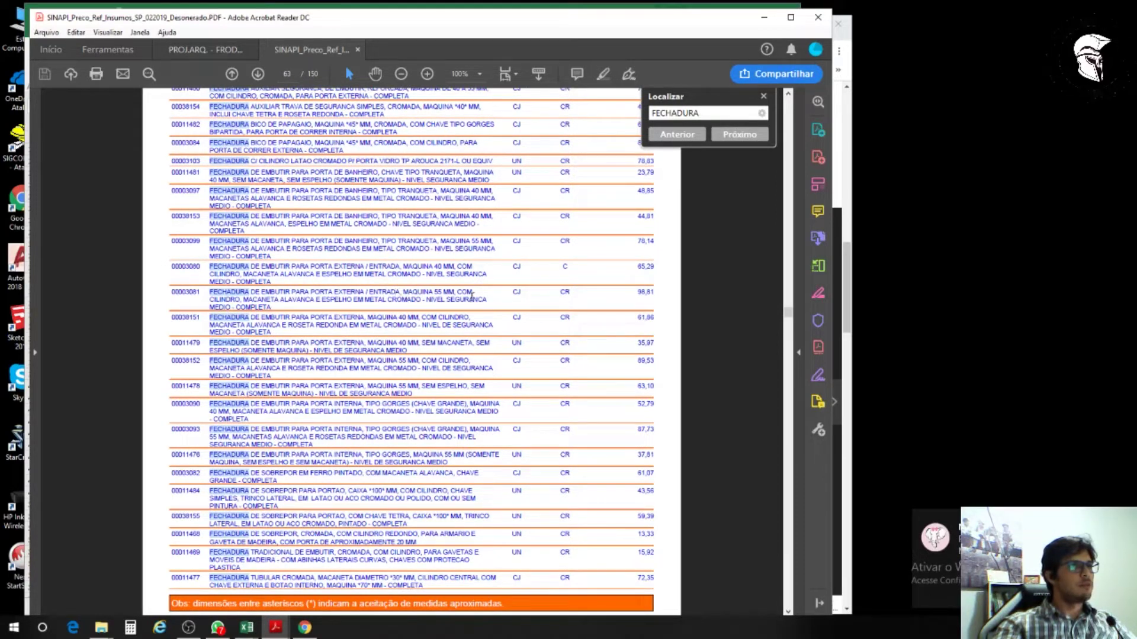
pyautogui.moveTo(280, 300); pyautogui.dragTo(192, 284)
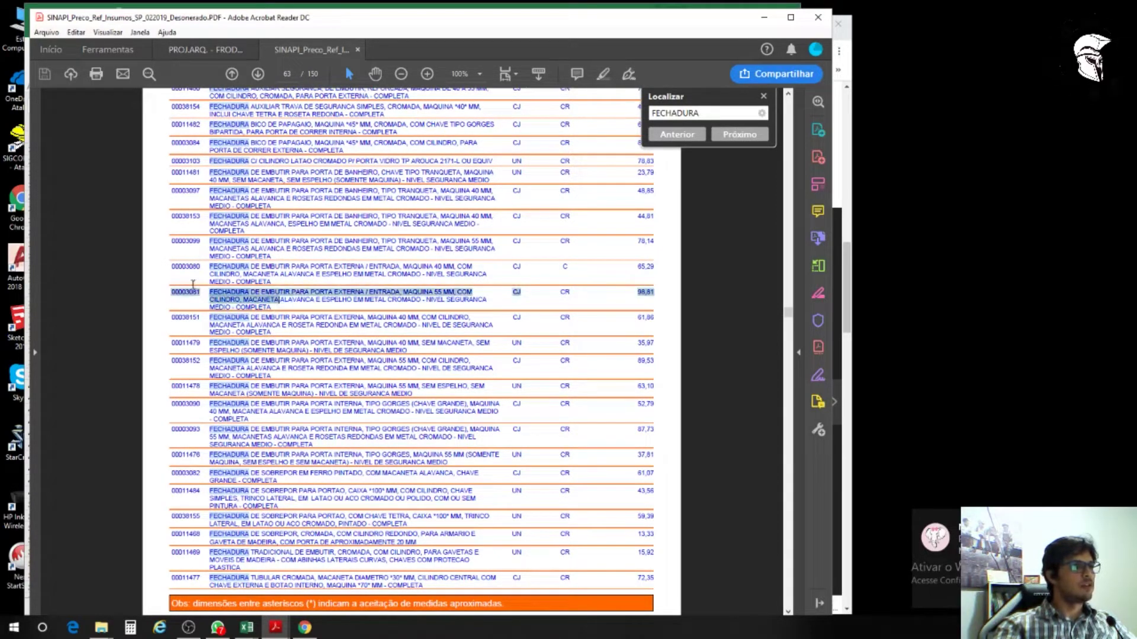
pyautogui.click(344, 300)
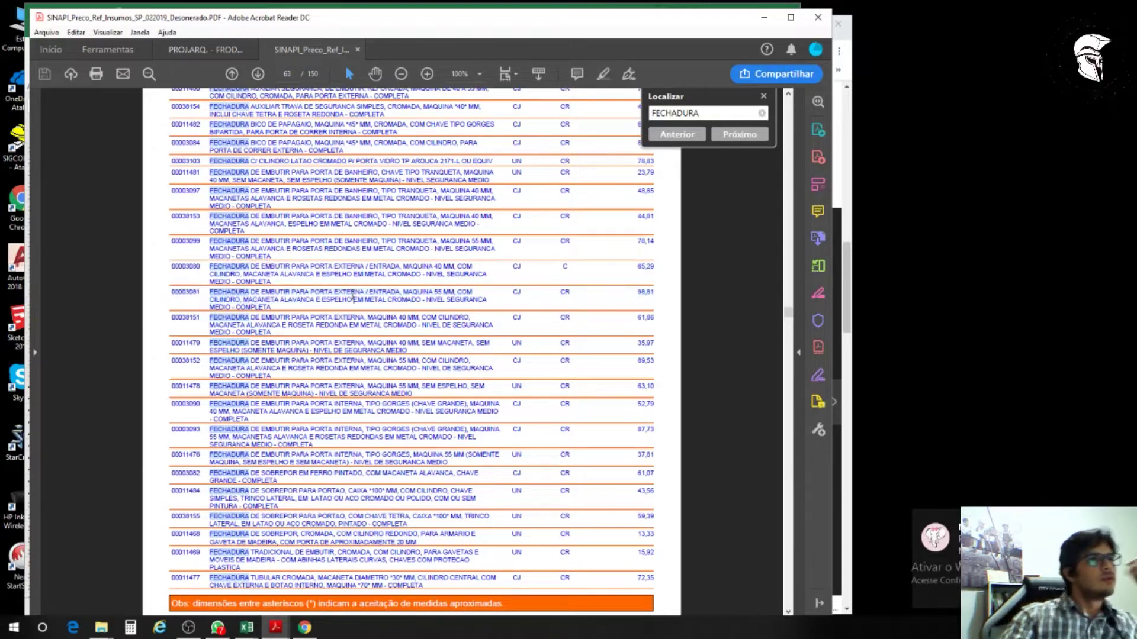
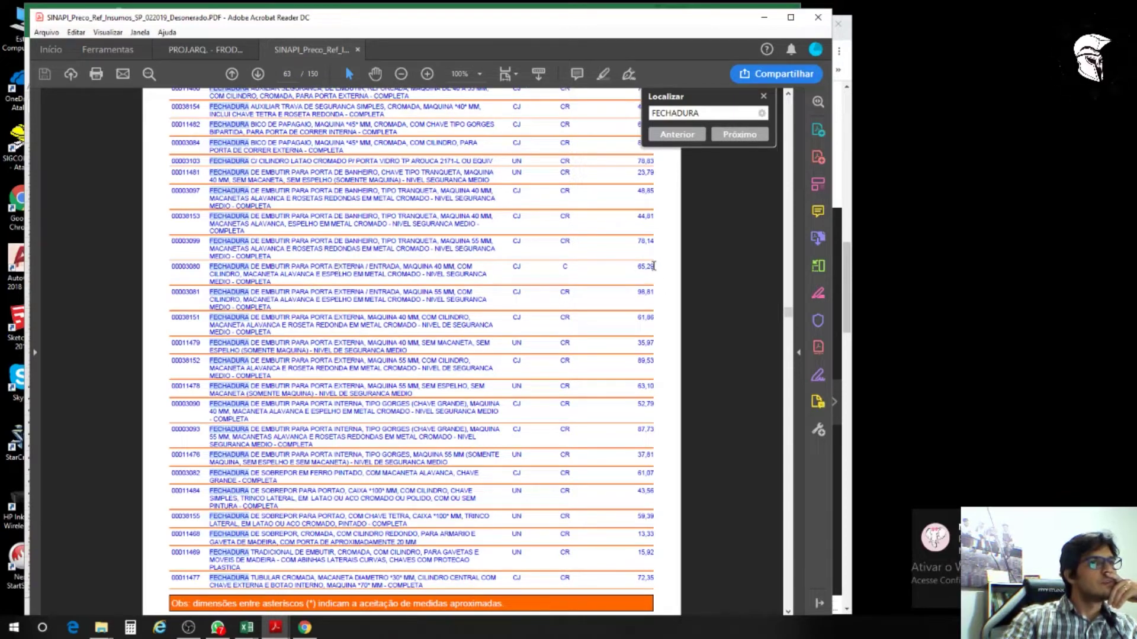
# Step: Examine the price entry for the complete external/entrance door mortise lock with 40 mm machine, cylinder and lever handle
pyautogui.doubleClick(649, 267)
pyautogui.click(628, 282)
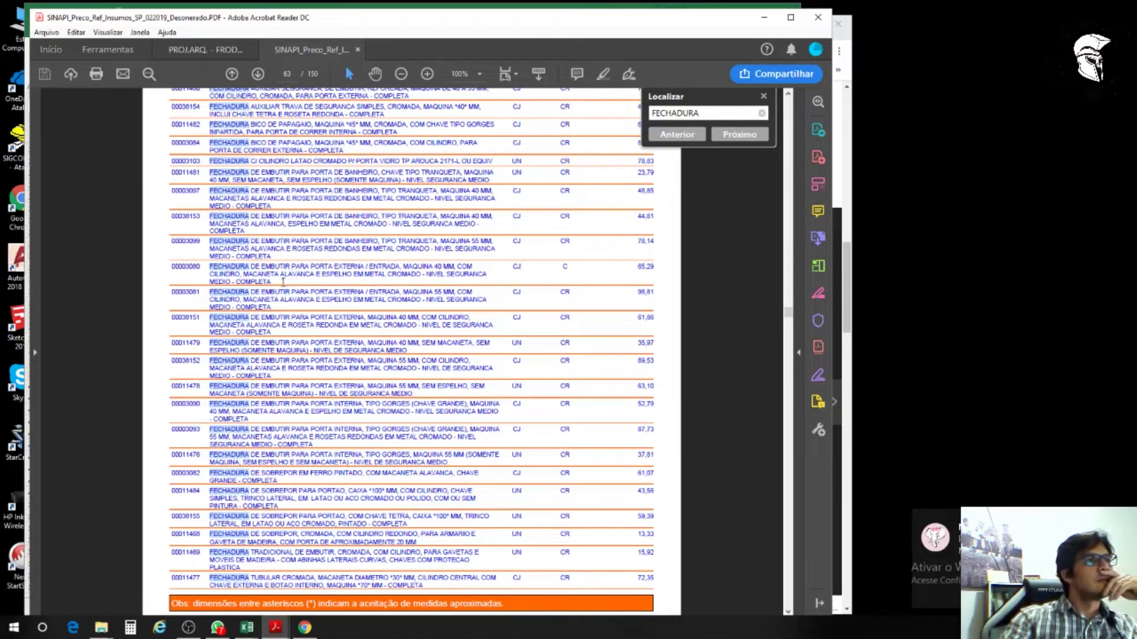
pyautogui.moveTo(274, 279); pyautogui.dragTo(216, 278)
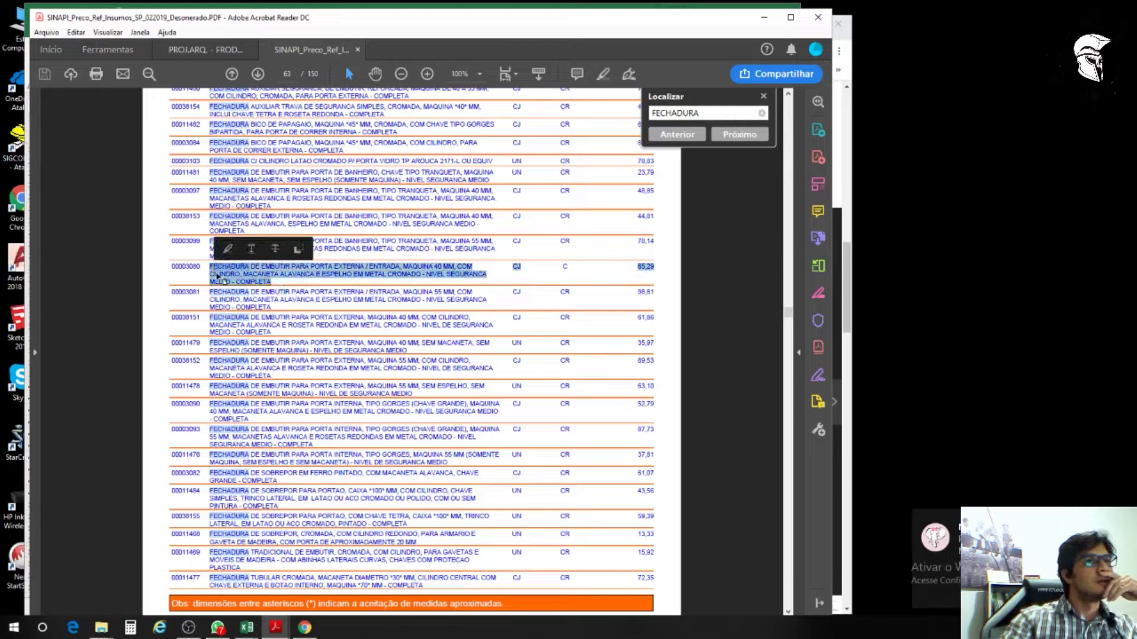
pyautogui.click(554, 277)
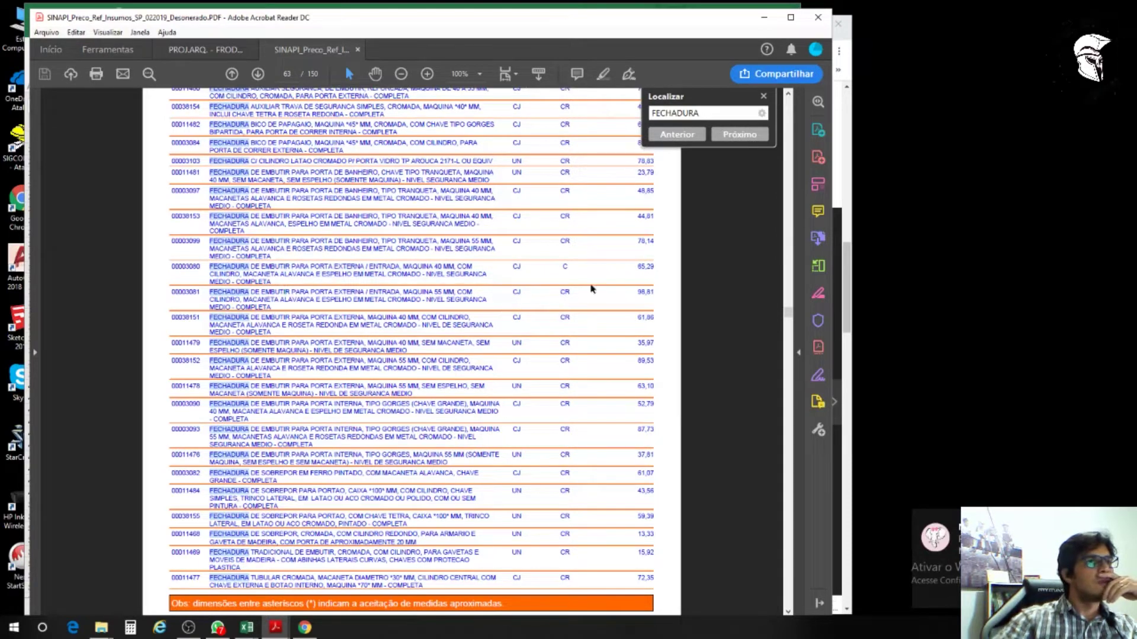
# Step: Switch to the RASCUNHO sheet in Excel and enter quantity 2 and unit UND for the FECHADURA item
pyautogui.click(247, 627)
pyautogui.click(299, 577)
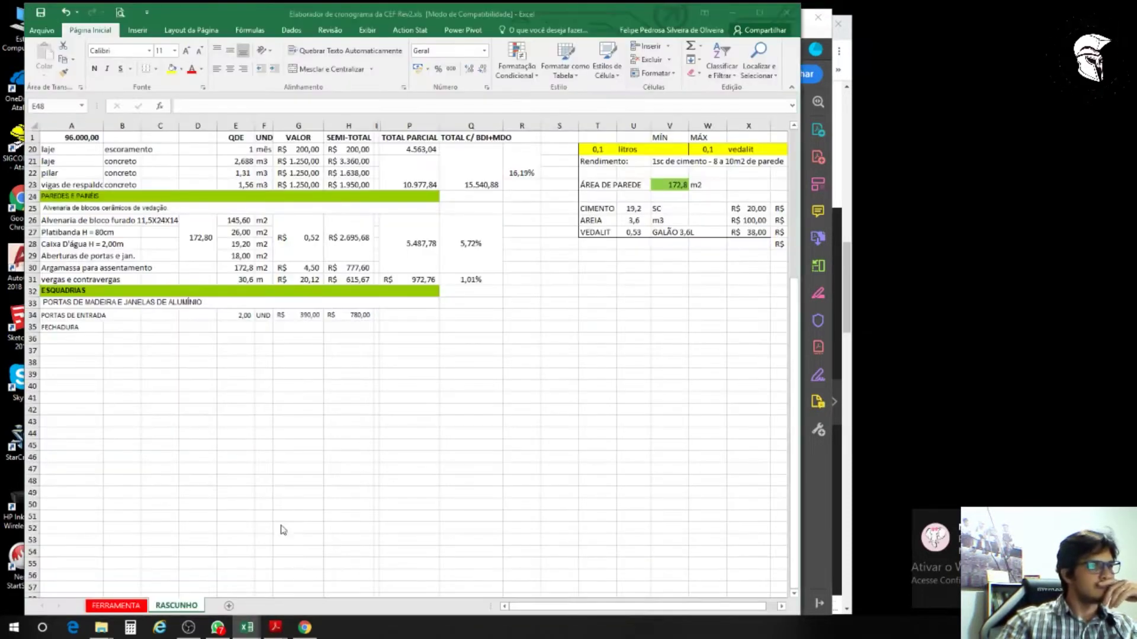
pyautogui.click(240, 325)
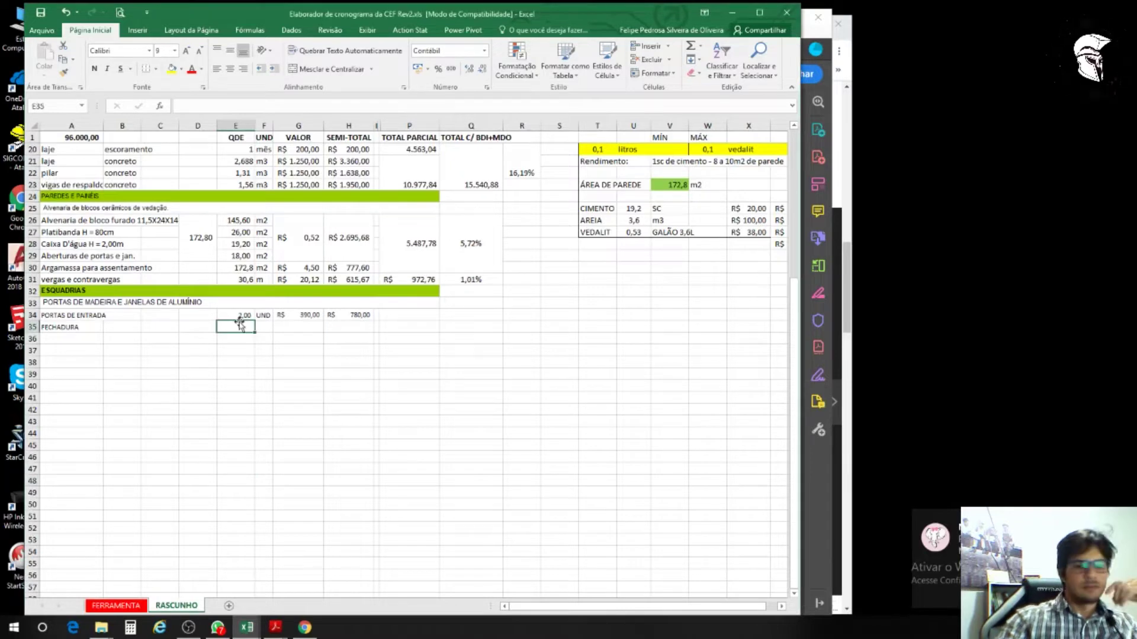
pyautogui.write('2')
pyautogui.press('Tab')
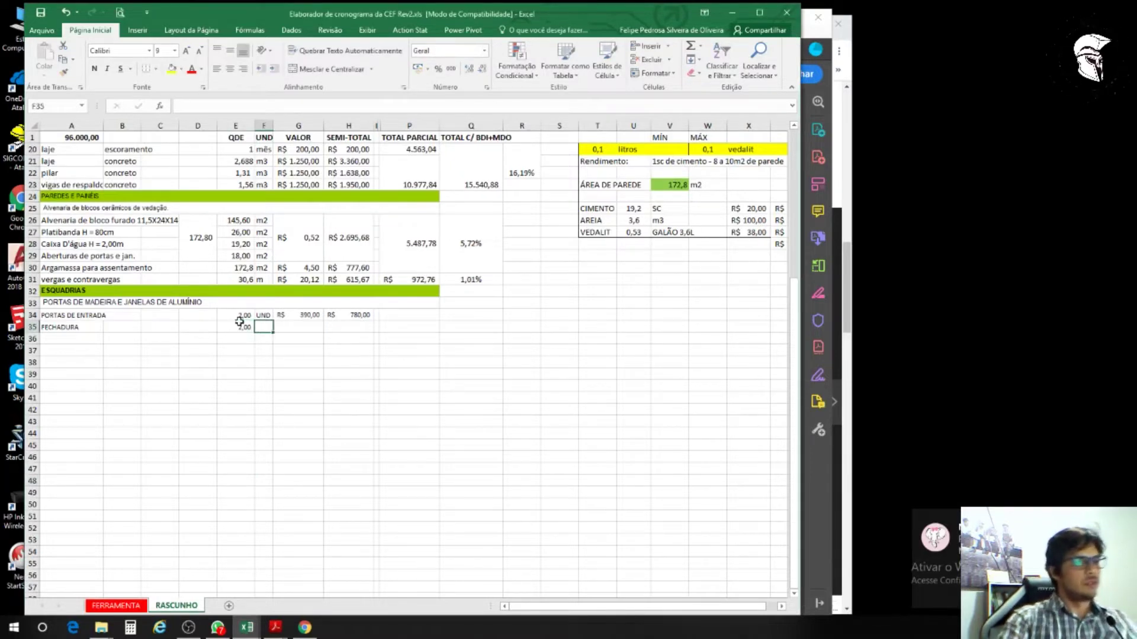
pyautogui.write('UND')
pyautogui.press('Tab')
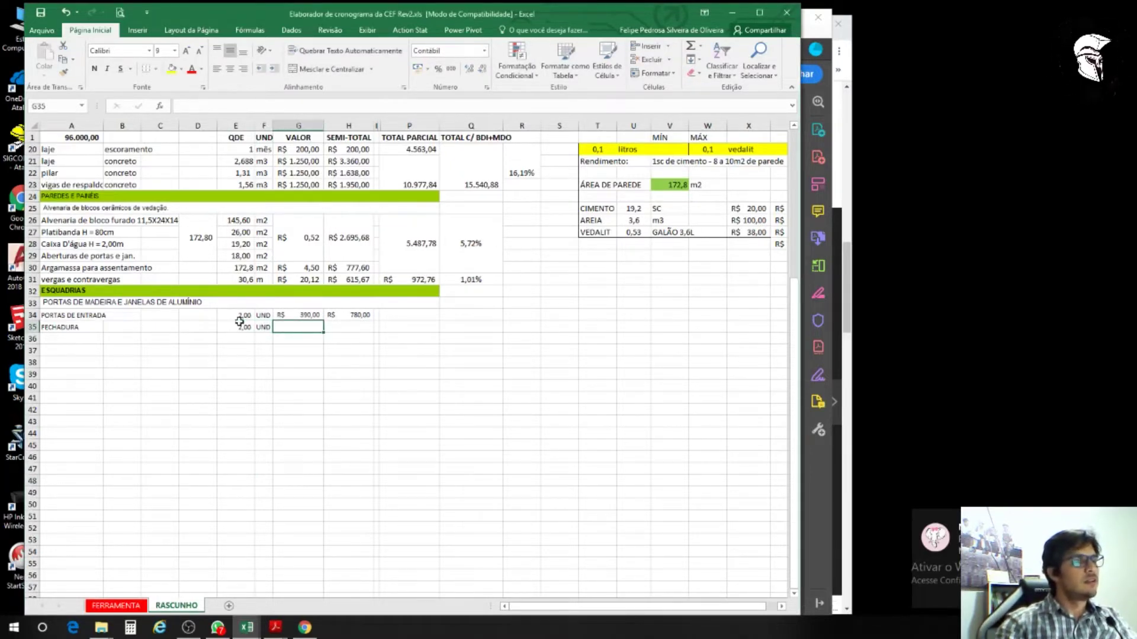
# Step: Change the unit of both the PORTAS DE ENTRADA and FECHADURA items to CJ
pyautogui.press('Left')
pyautogui.press('Up')
pyautogui.write('CJ')
pyautogui.press('Return')
pyautogui.write('CJ')
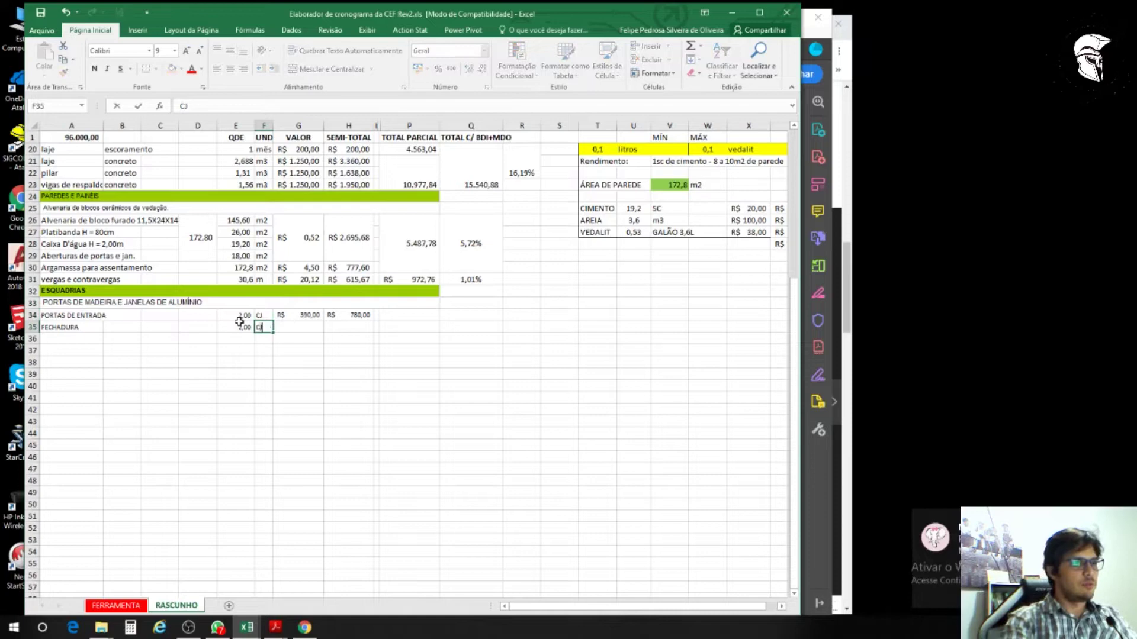
pyautogui.press('Tab')
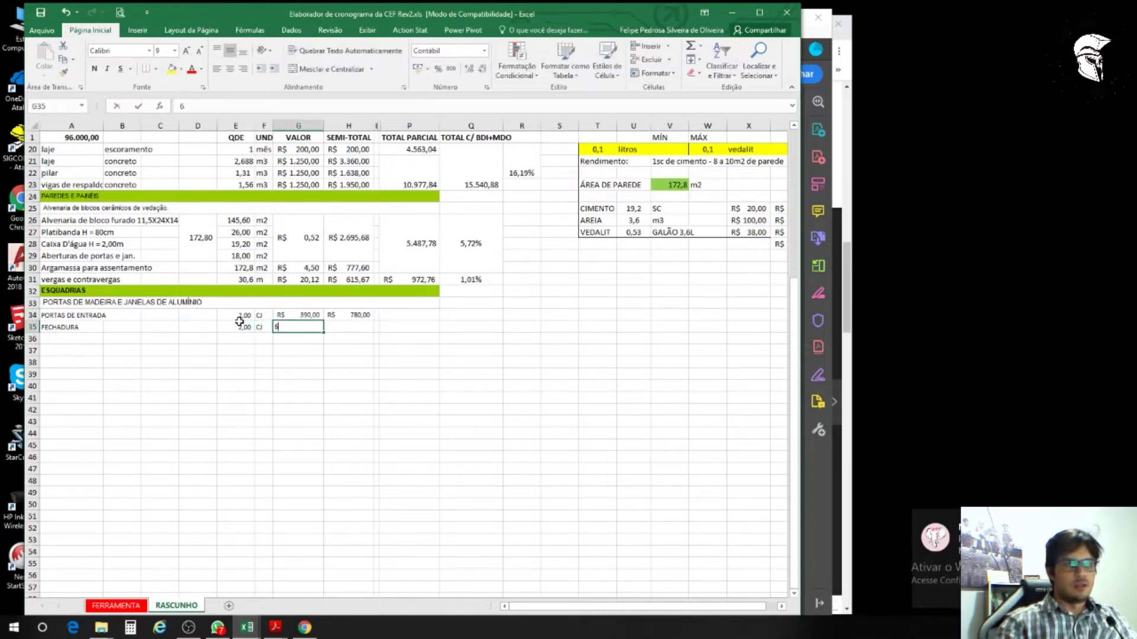
# Step: Set the FECHADURA unit price to 65 and fill the semi-total formula down from the PORTAS DE ENTRADA row
pyautogui.write('65')
pyautogui.press('Tab')
pyautogui.click(348, 315)
pyautogui.moveTo(374, 326); pyautogui.dragTo(373, 328)
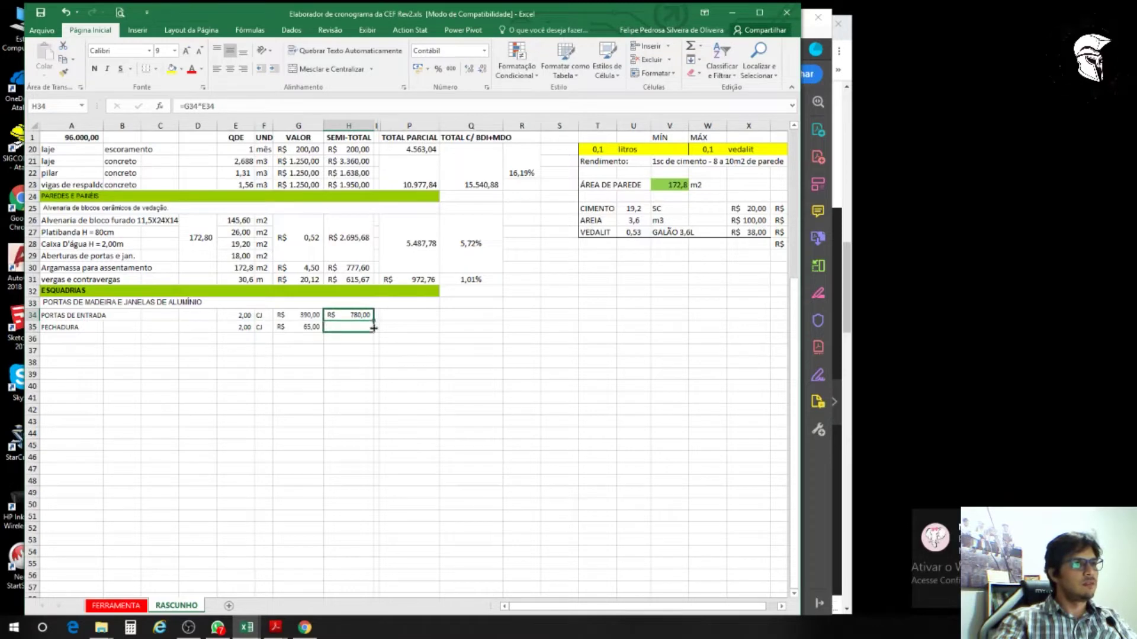
pyautogui.moveTo(373, 329); pyautogui.dragTo(373, 329)
pyautogui.click(345, 373)
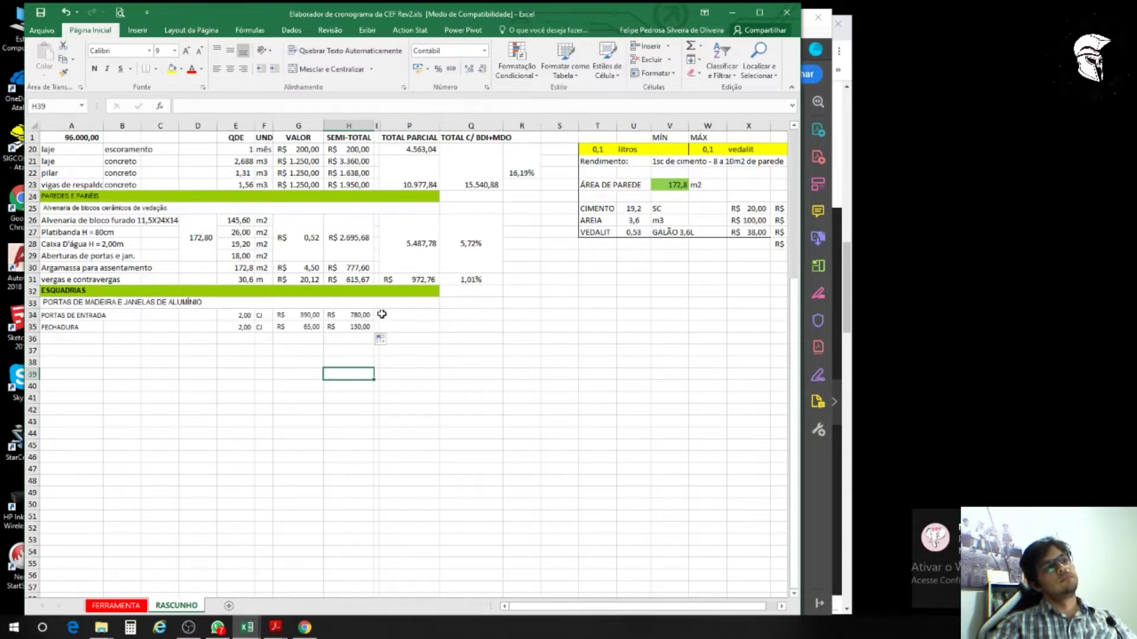
# Step: Consult the ESQUADRIAS items in the PFUI Proposta workbook, and set the RASCUNHO quantities of PORTAS DE ENTRADA and FECHADURA to 1
pyautogui.moveTo(249, 627)
pyautogui.click(231, 582)
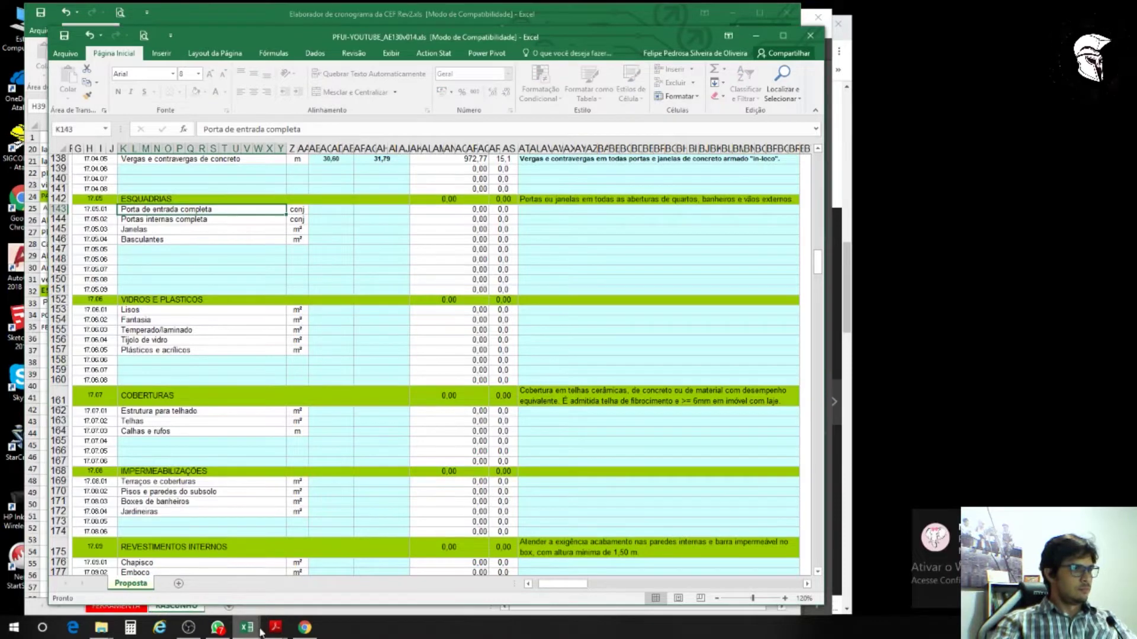
pyautogui.moveTo(261, 630)
pyautogui.click(295, 594)
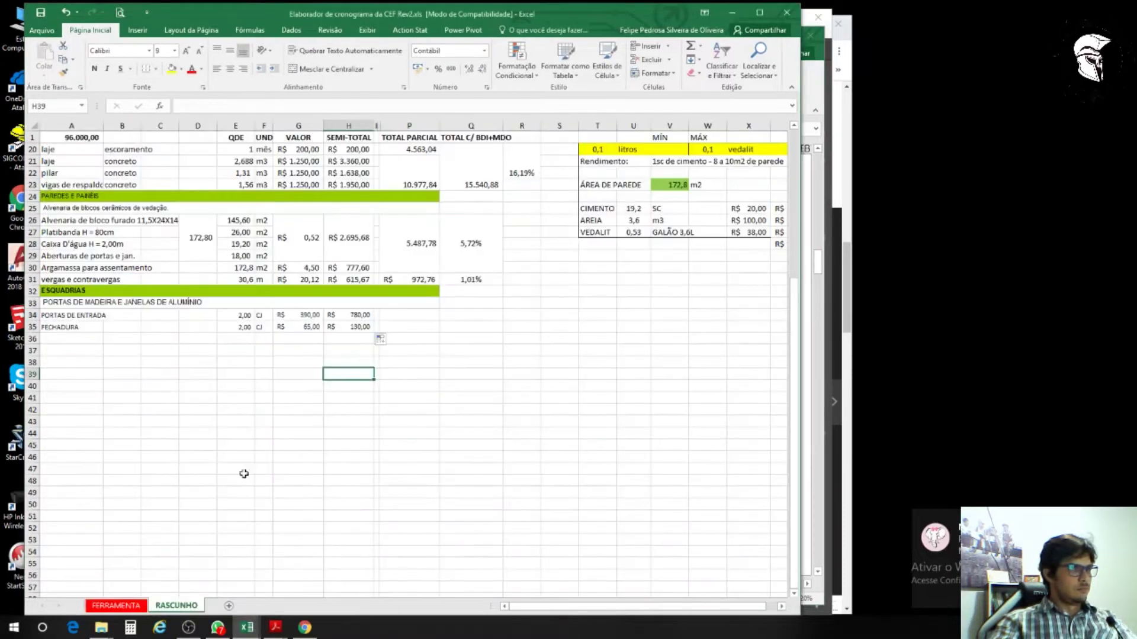
pyautogui.click(250, 316)
pyautogui.press('Return')
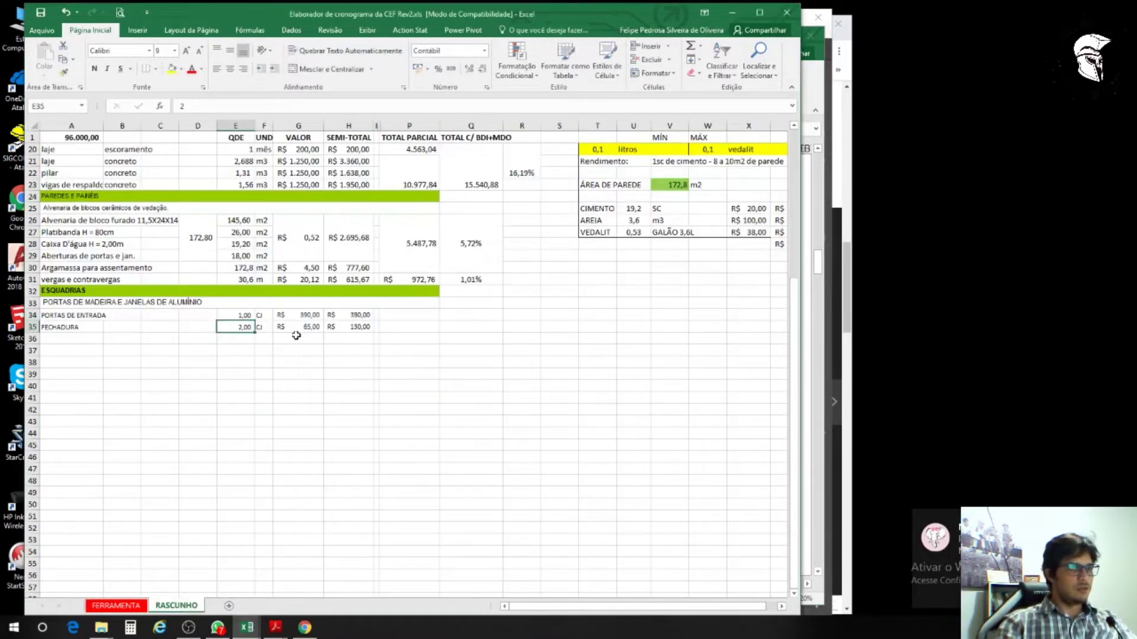
pyautogui.write('1')
pyautogui.press('Return')
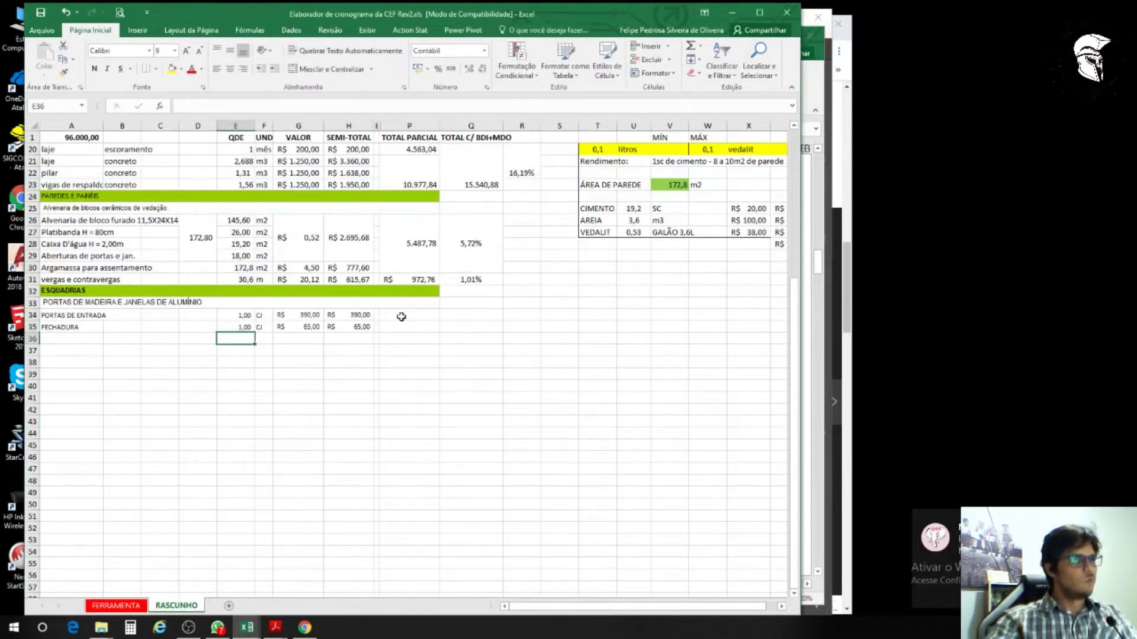
# Step: Merge the TOTAL PARCIAL cells P34:P35 and sum the door and lock semi-totals H34:H35 in them
pyautogui.moveTo(406, 315); pyautogui.dragTo(413, 326)
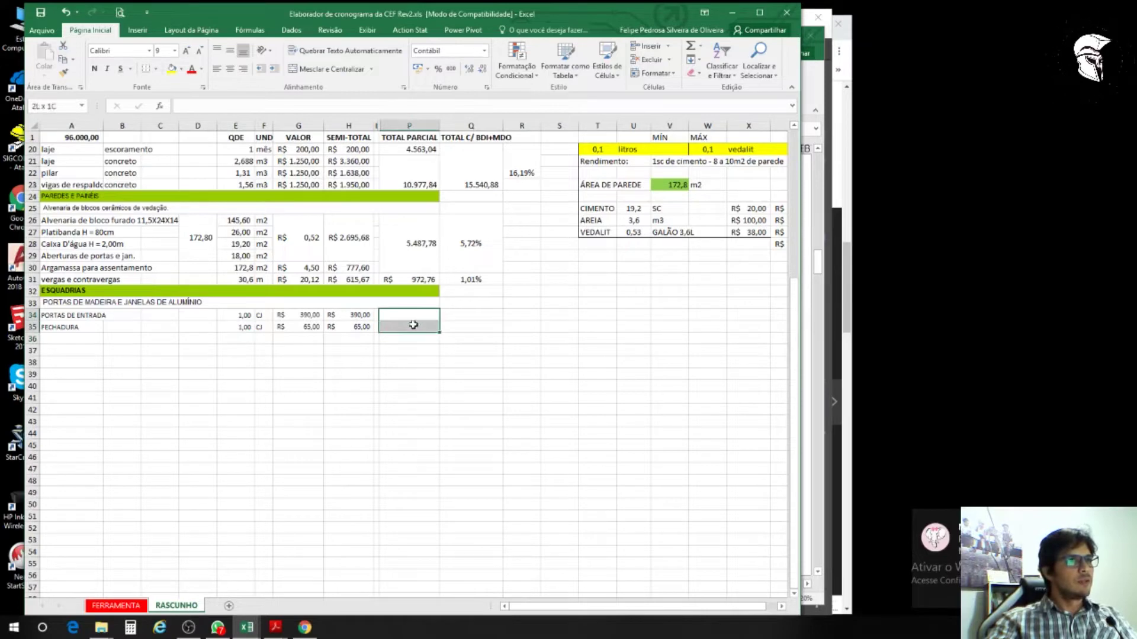
pyautogui.click(326, 70)
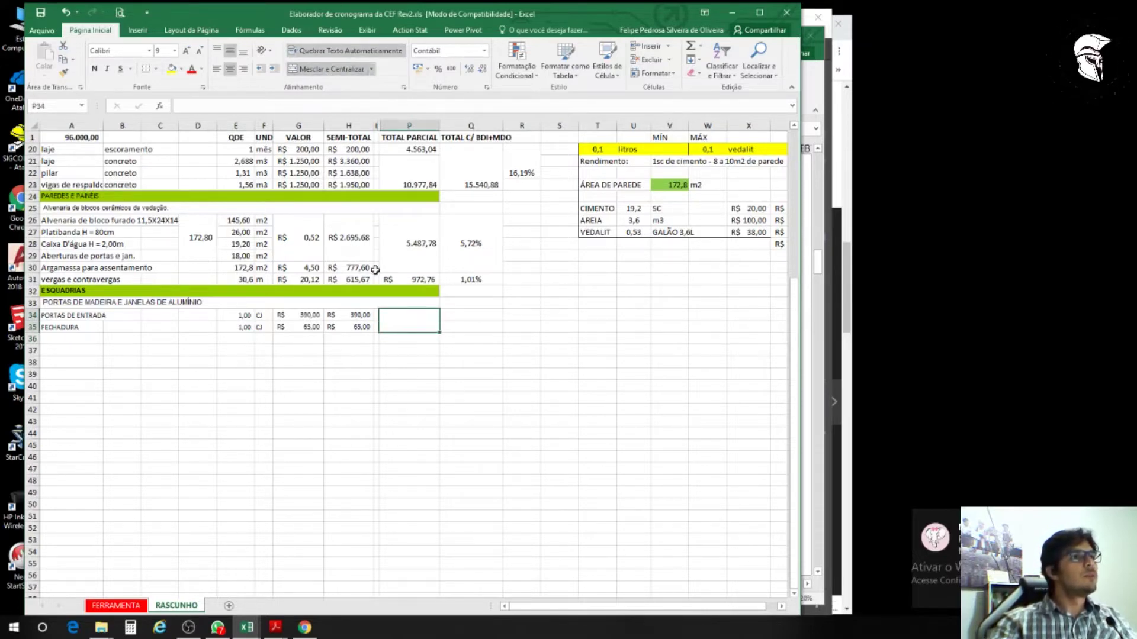
pyautogui.click(691, 48)
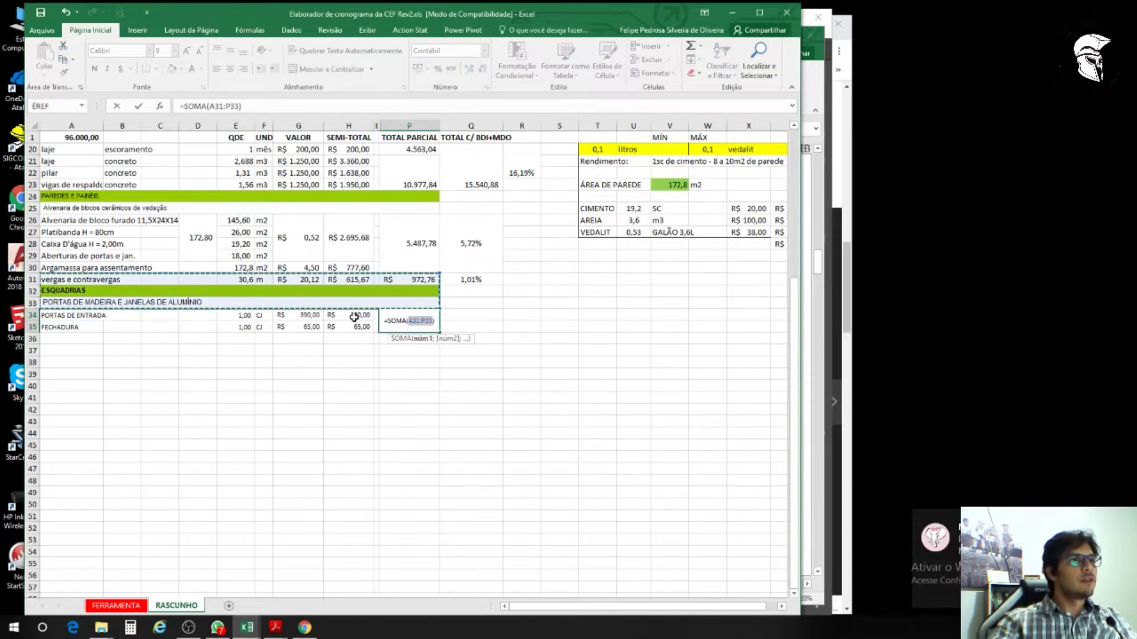
pyautogui.moveTo(354, 318); pyautogui.dragTo(358, 326)
pyautogui.press('Return')
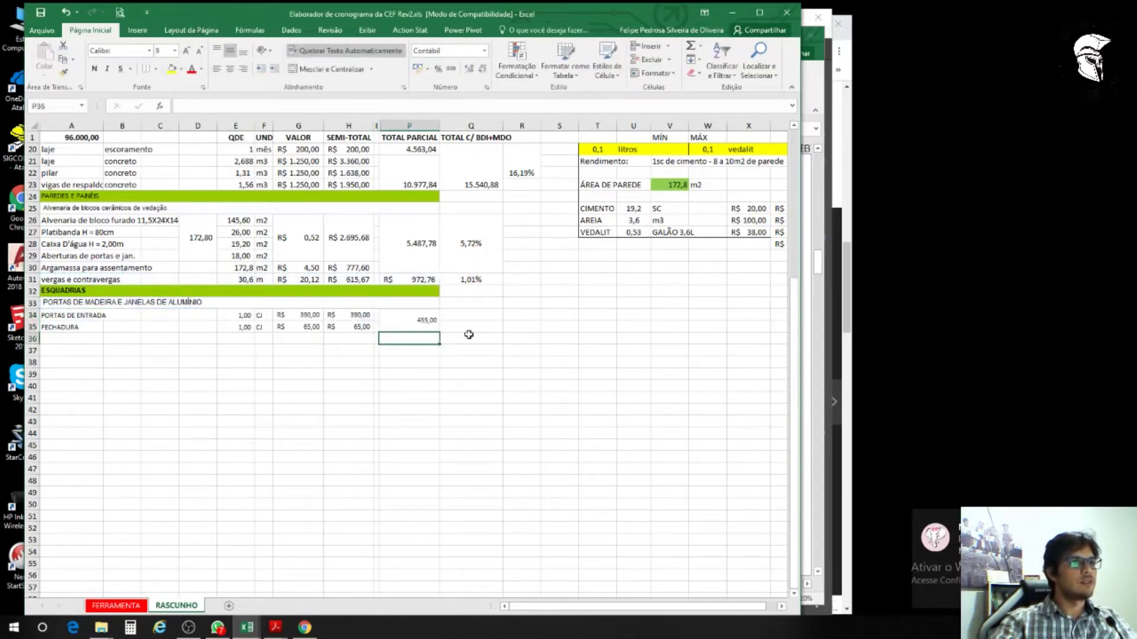
# Step: Merge and center the TOTAL C/ BDI+MDO cells Q34:Q35 beside the entrance door and lock rows
pyautogui.moveTo(471, 315); pyautogui.dragTo(471, 327)
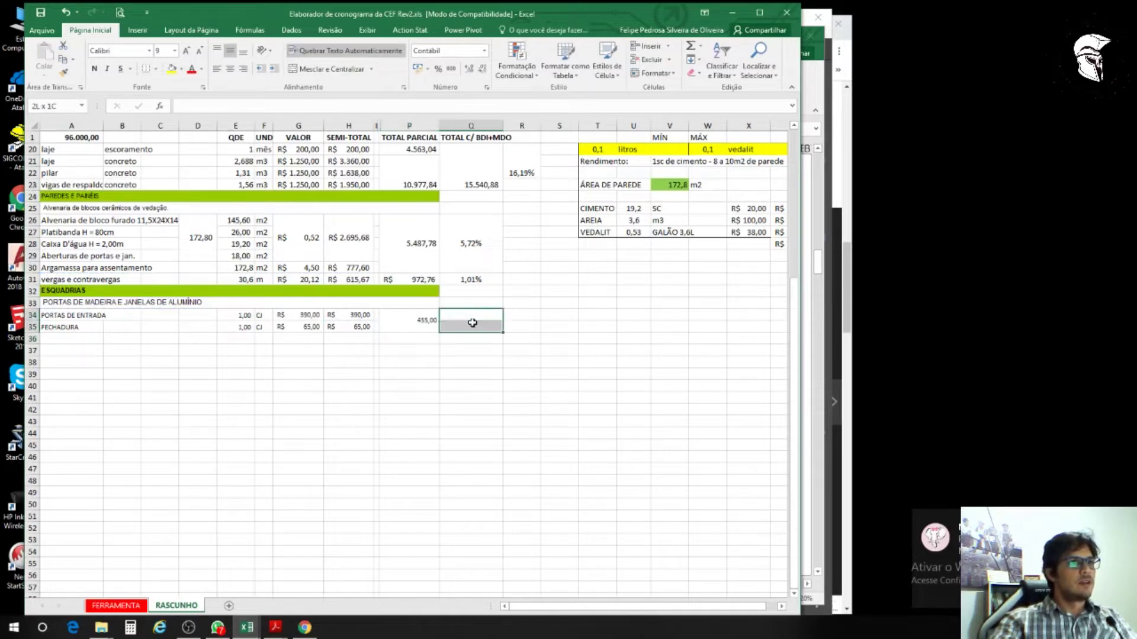
pyautogui.click(315, 71)
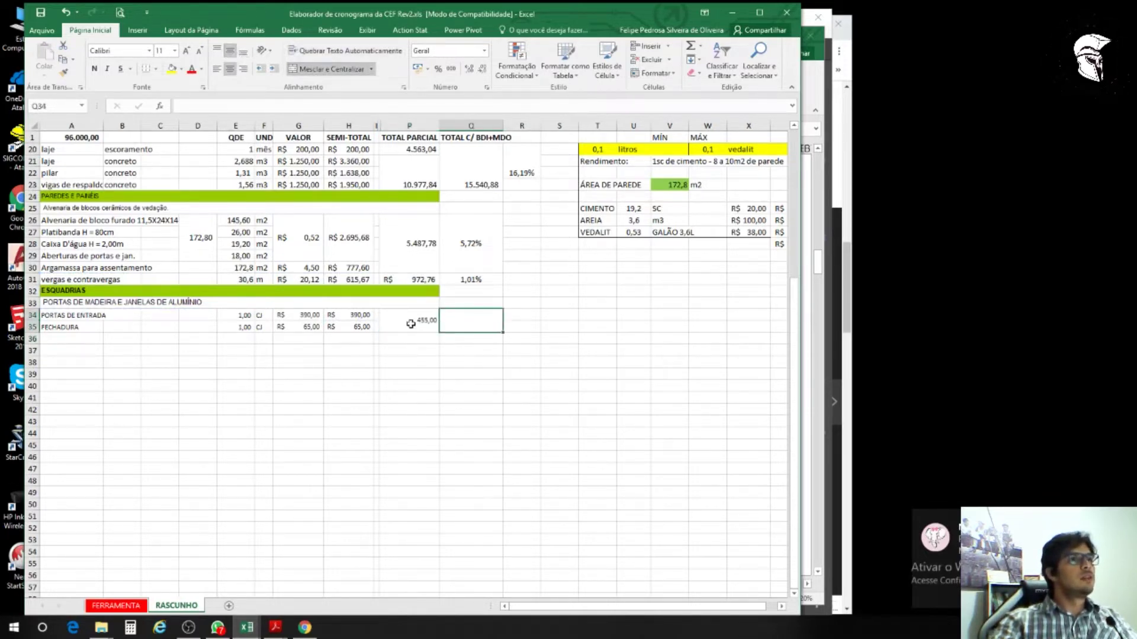
pyautogui.click(411, 321)
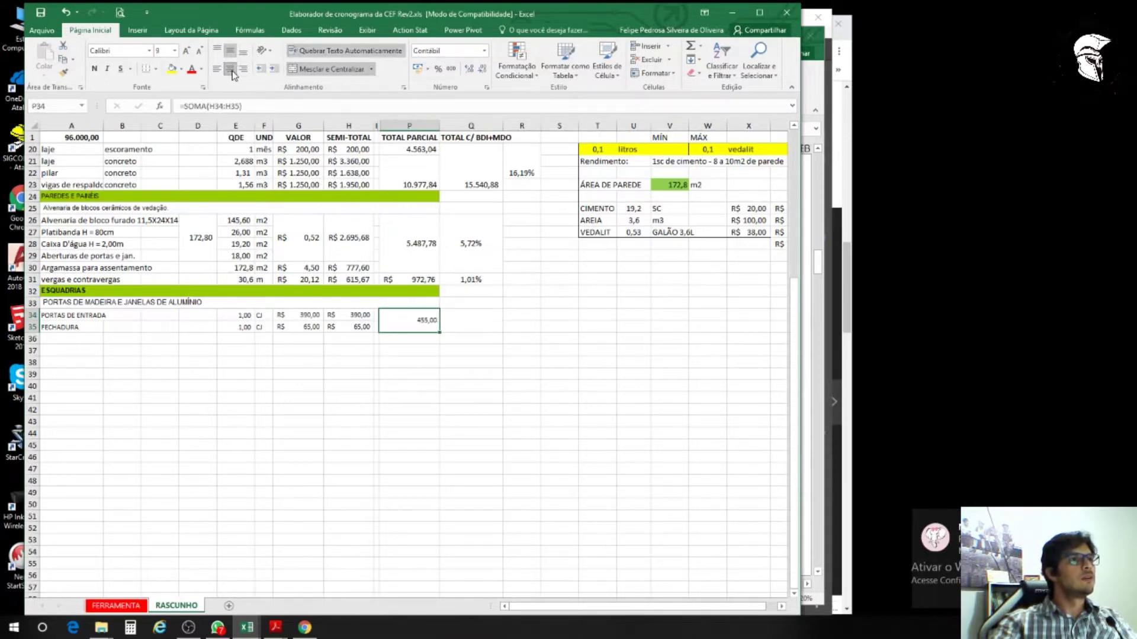
pyautogui.click(461, 313)
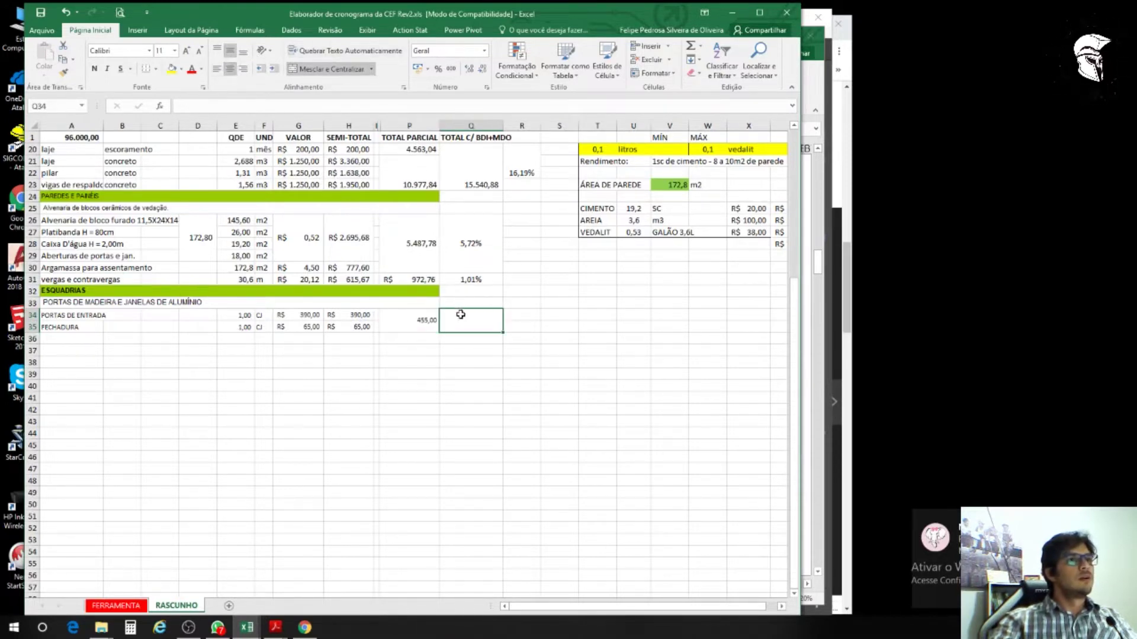
pyautogui.moveTo(423, 240); pyautogui.dragTo(457, 246)
# Step: Calculate the entrance door and lock total with BDI and labour in Q34 using the formula =P34*(1+W4)
pyautogui.click(467, 322)
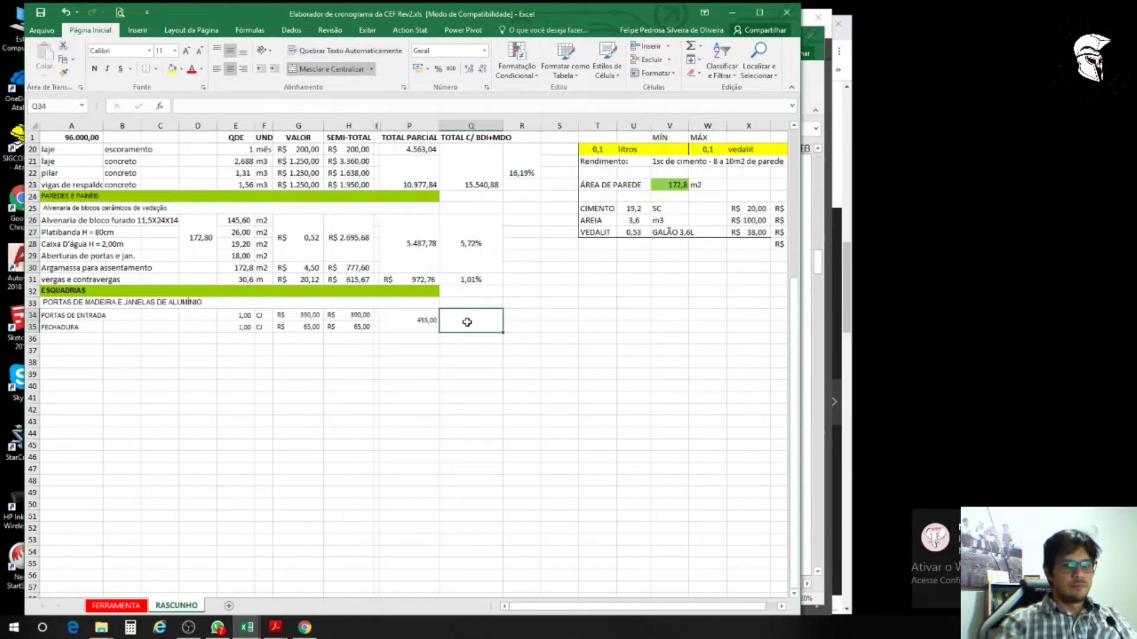
pyautogui.write('=')
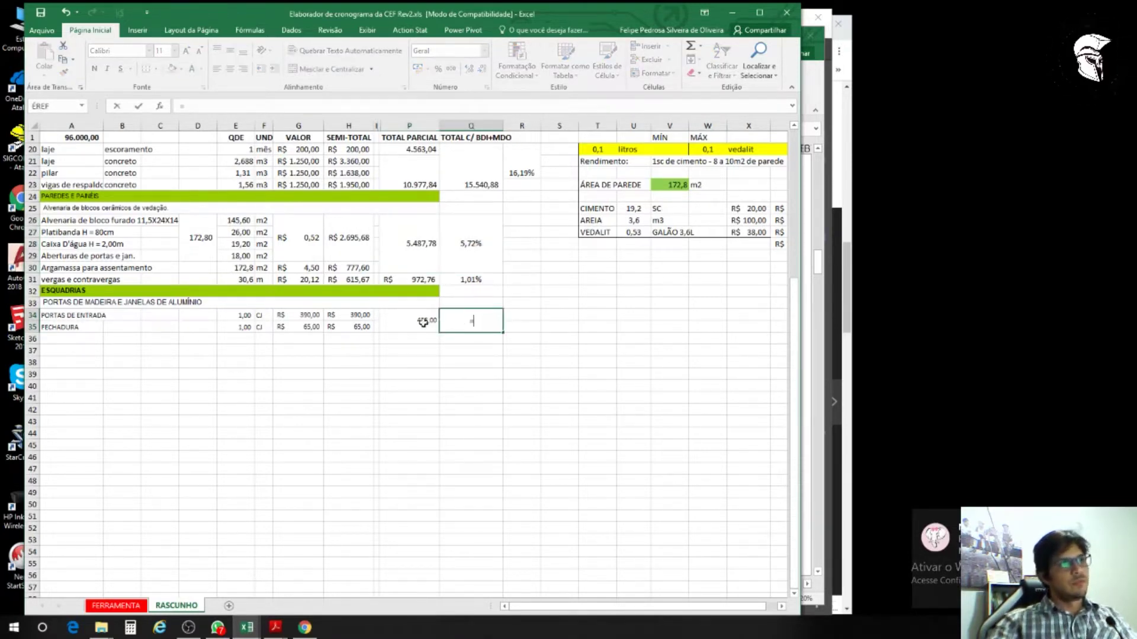
pyautogui.click(423, 321)
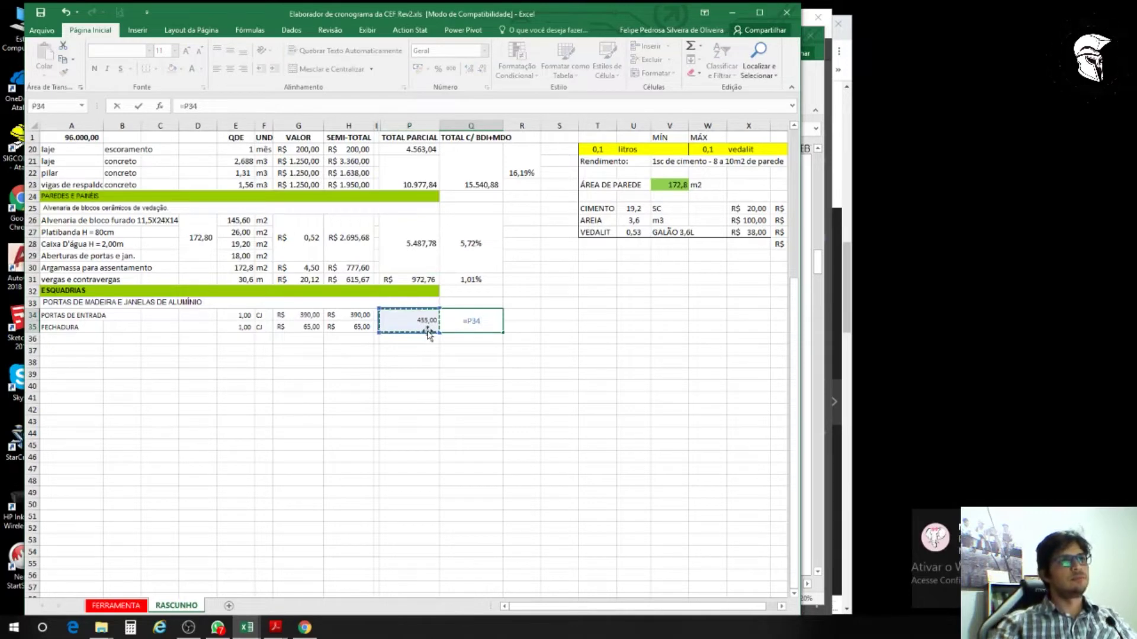
pyautogui.scroll(6, 427, 331)
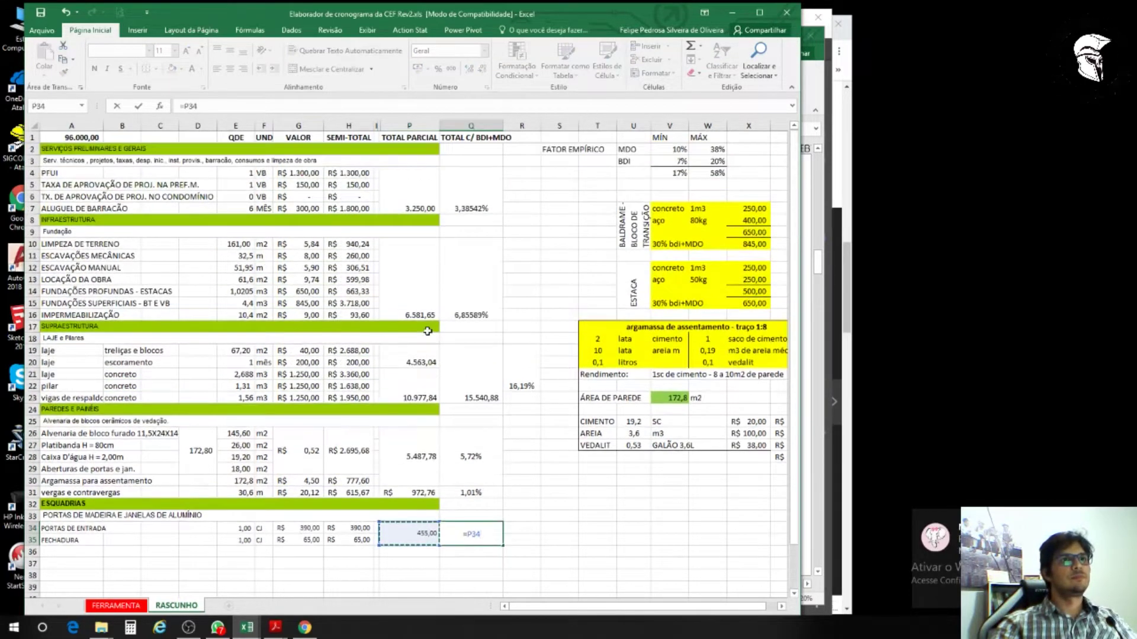
pyautogui.scroll(-2, 427, 332)
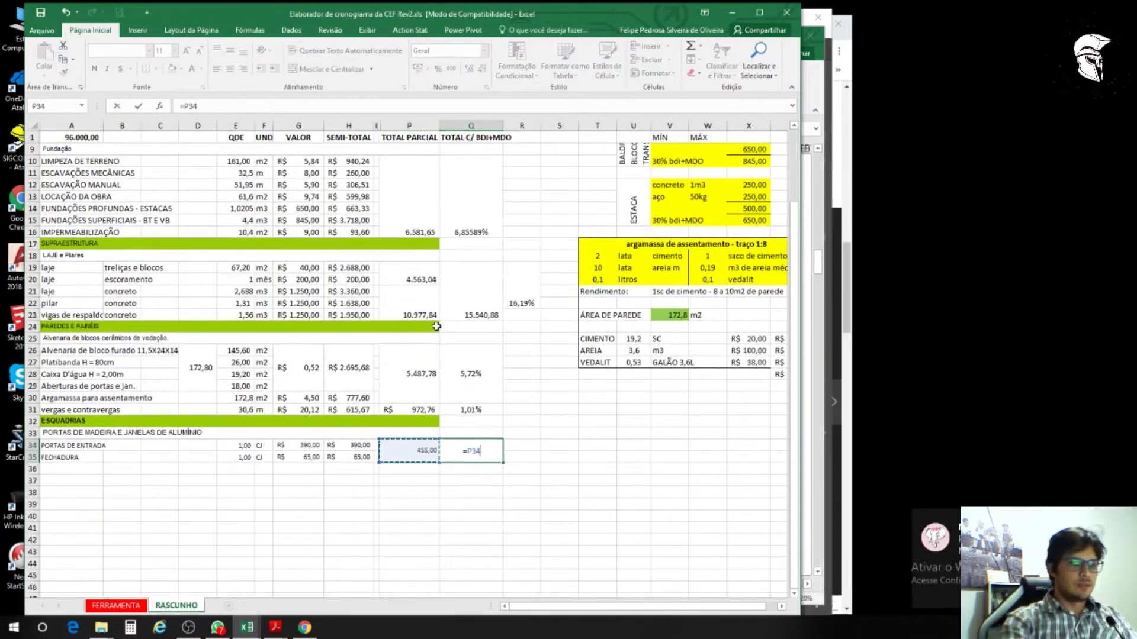
pyautogui.write('*')
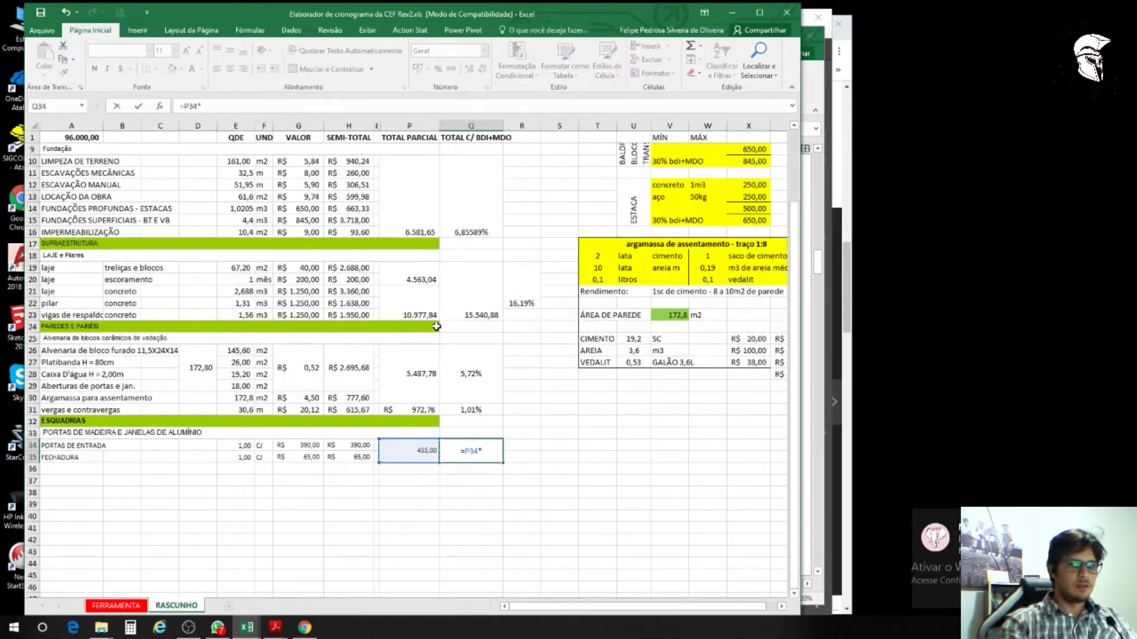
pyautogui.write('(1+')
pyautogui.scroll(2, 438, 327)
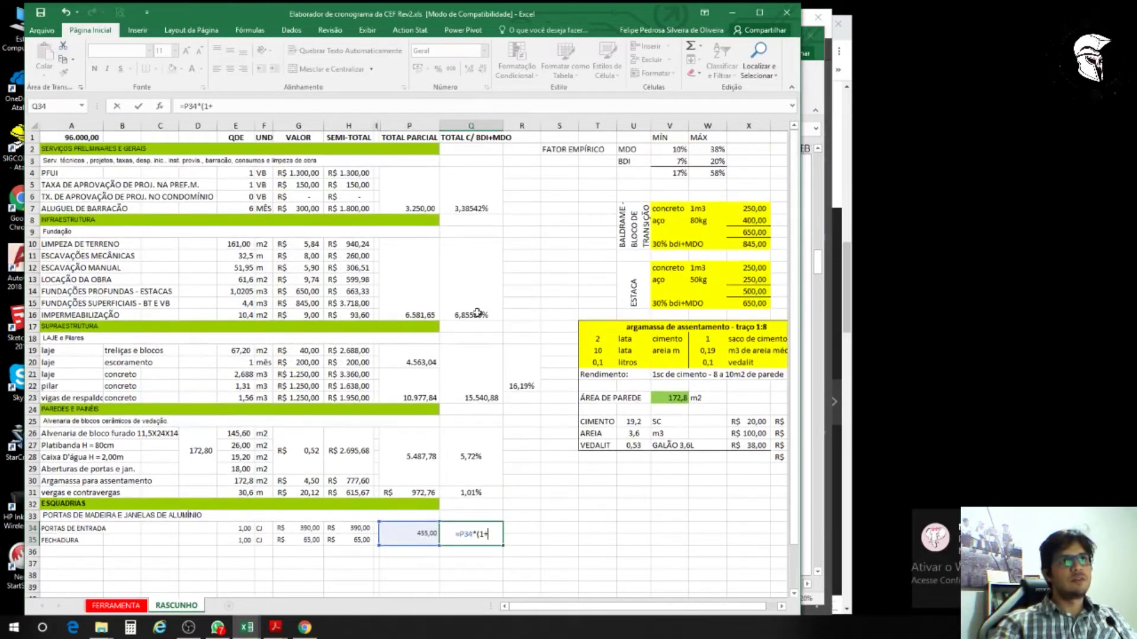
pyautogui.click(706, 176)
pyautogui.press('Return')
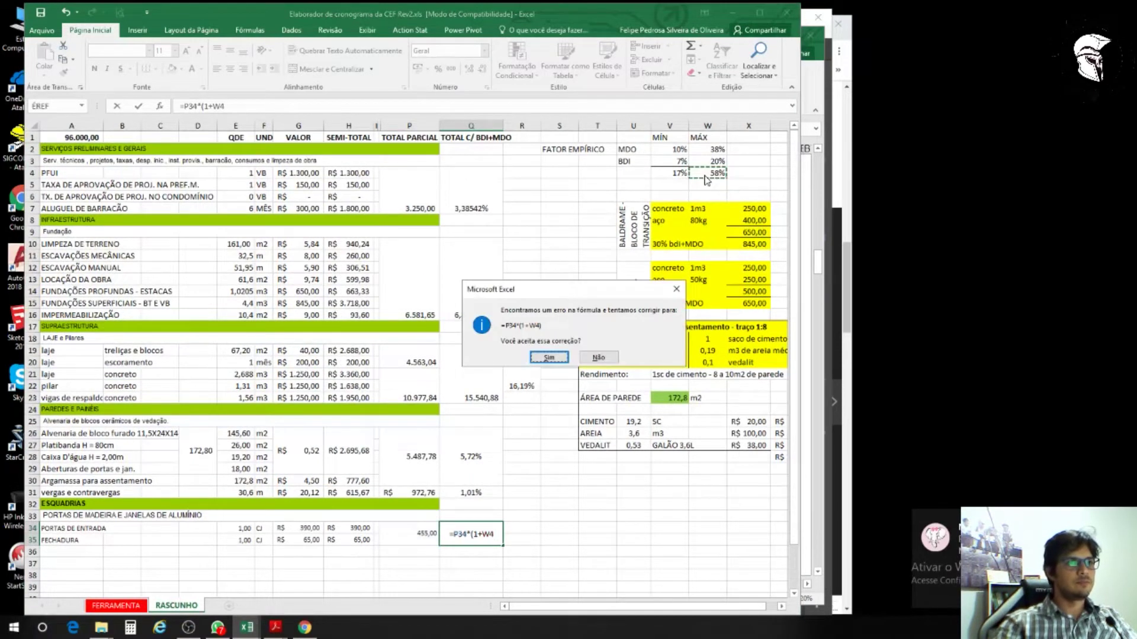
pyautogui.click(598, 357)
pyautogui.click(570, 348)
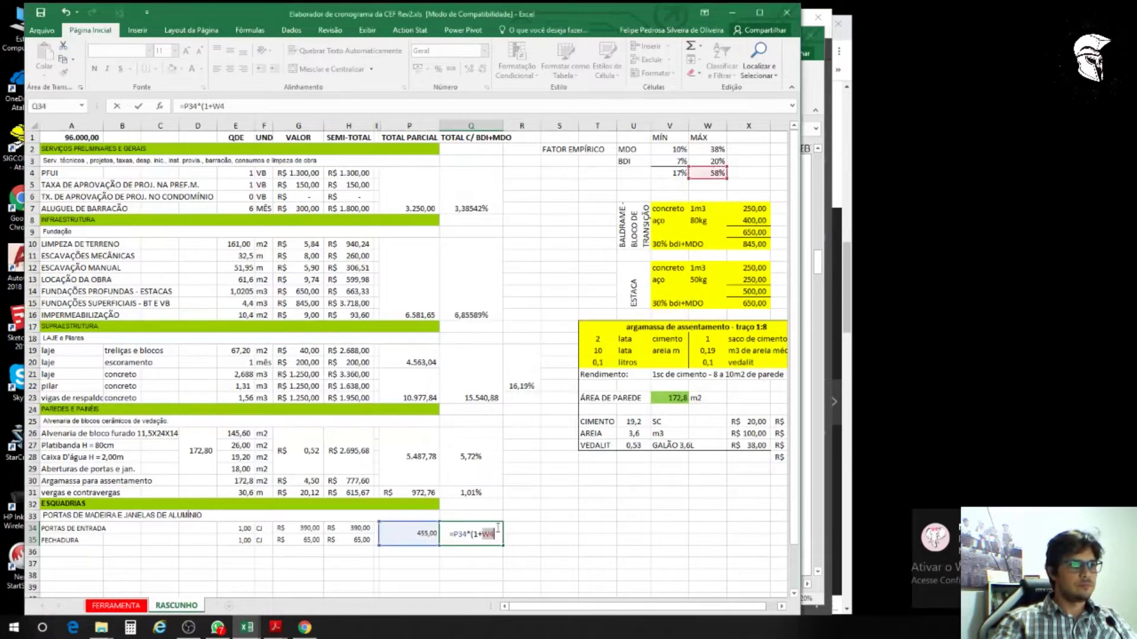
pyautogui.write(')')
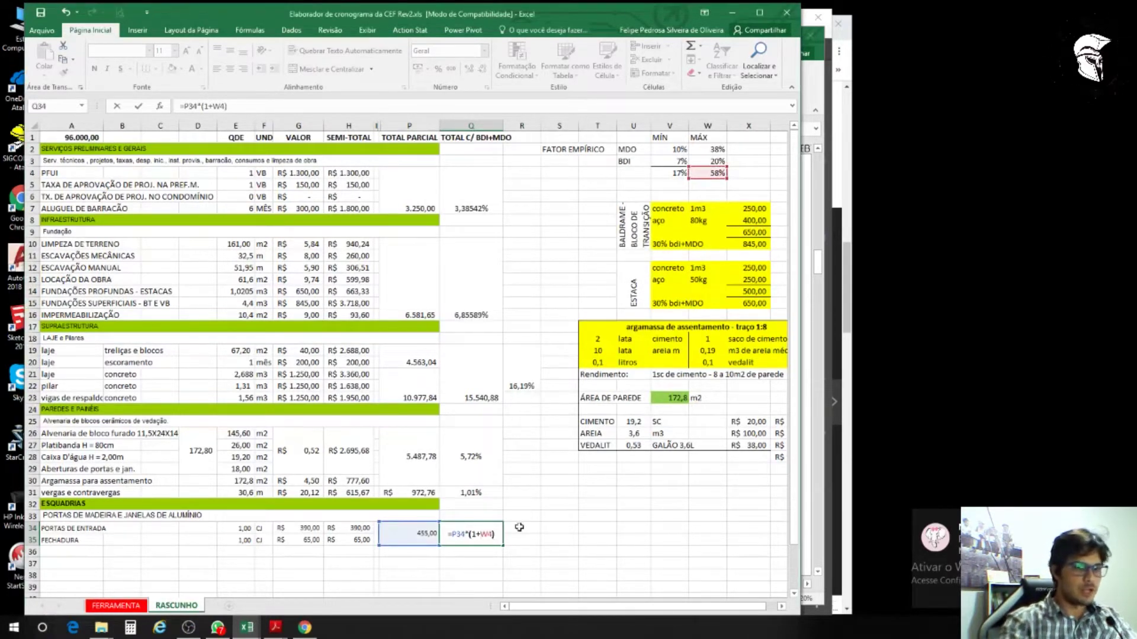
pyautogui.press('Return')
pyautogui.scroll(-1, 476, 480)
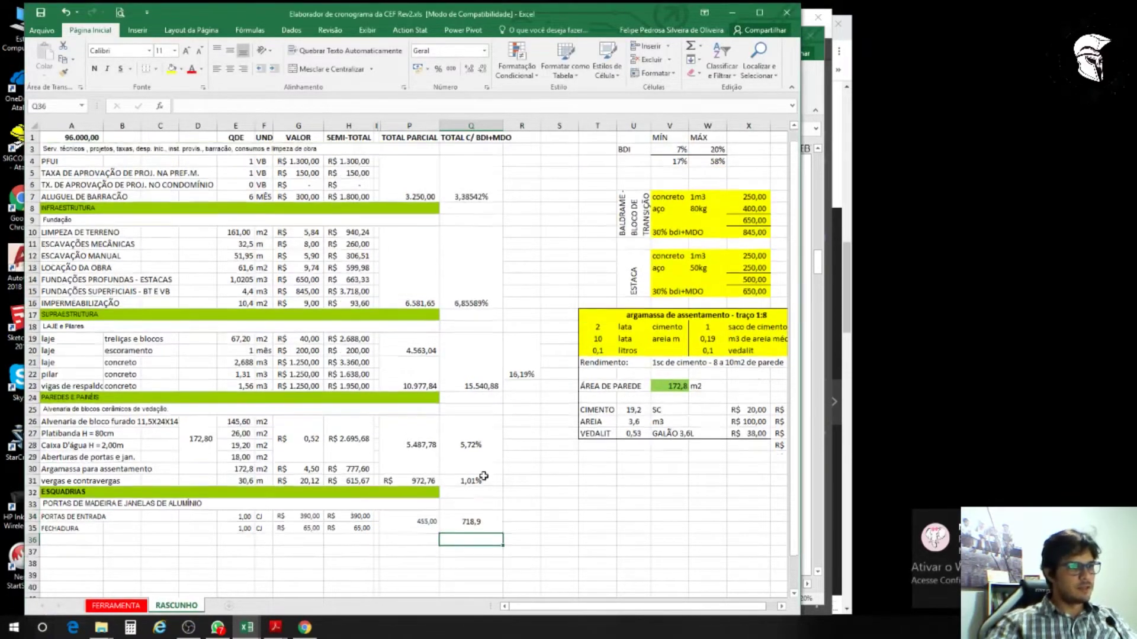
# Step: Rename the TOTAL C/ BDI+MDO column header in Q1 as PESO
pyautogui.scroll(-3, 525, 440)
pyautogui.press('Up')
pyautogui.press('Up')
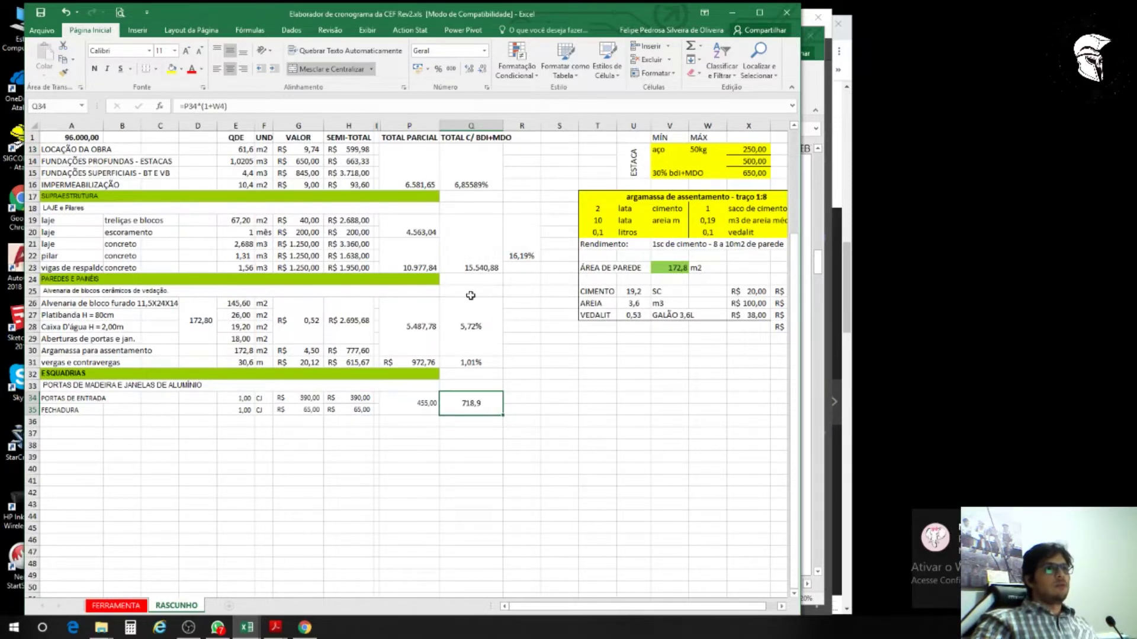
pyautogui.scroll(4, 467, 316)
pyautogui.scroll(-1, 463, 339)
pyautogui.scroll(1, 465, 334)
pyautogui.scroll(-1, 467, 328)
pyautogui.scroll(1, 471, 301)
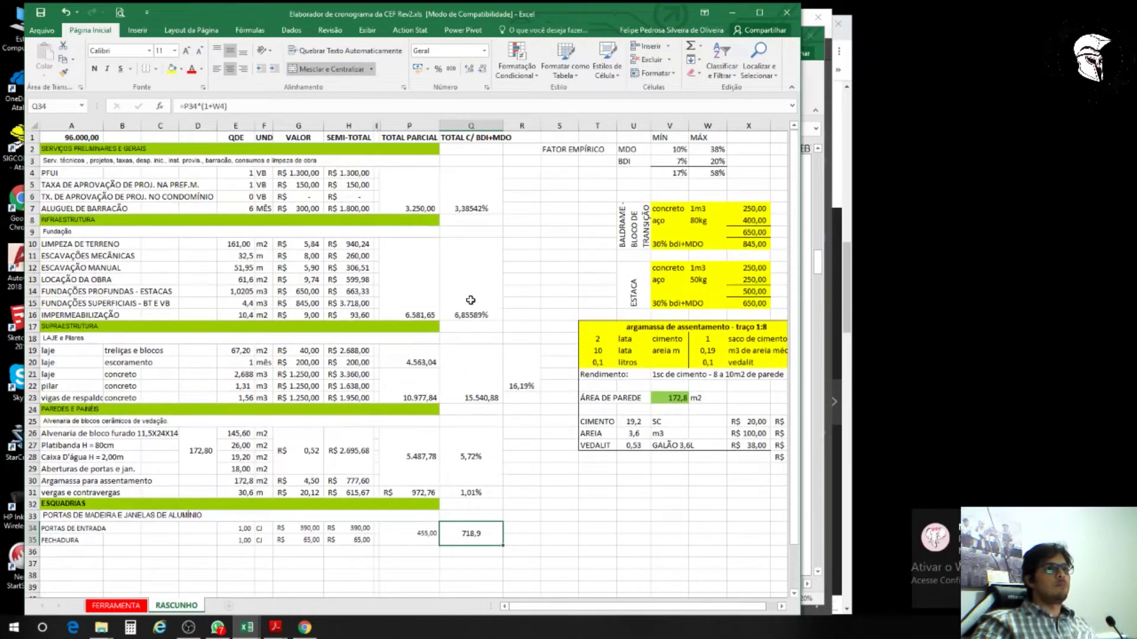
pyautogui.click(460, 137)
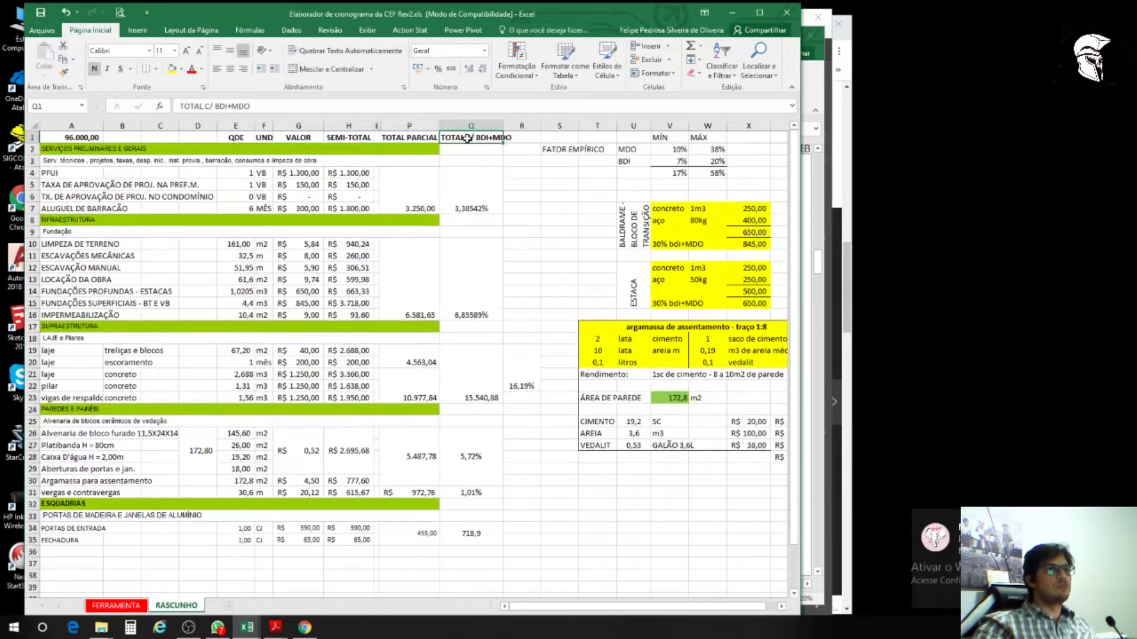
pyautogui.write('PESO')
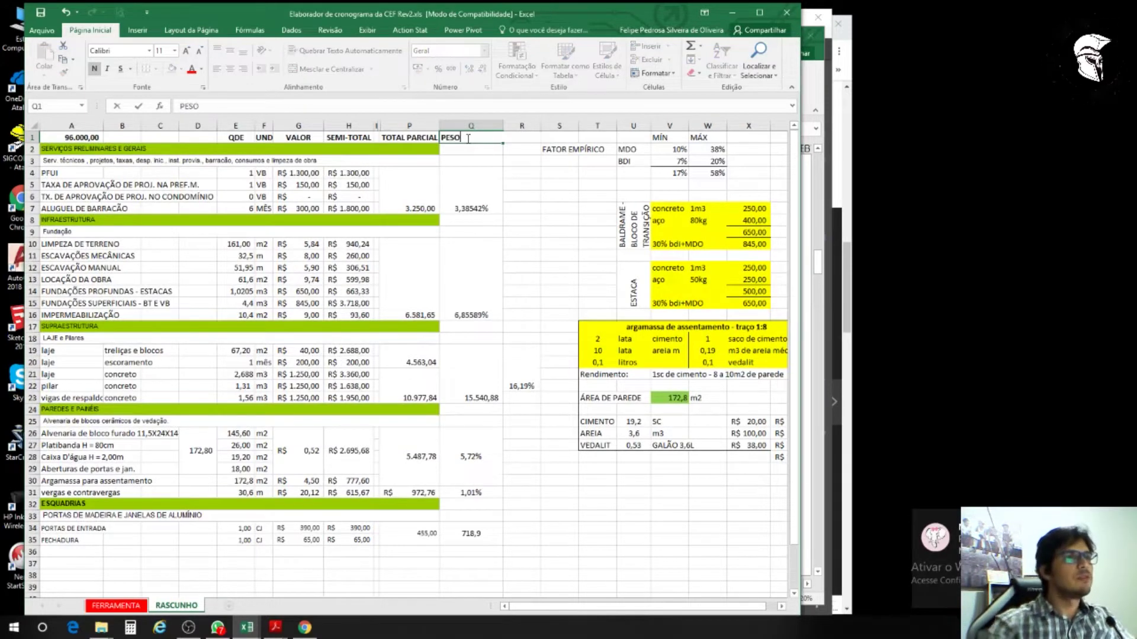
pyautogui.press('Return')
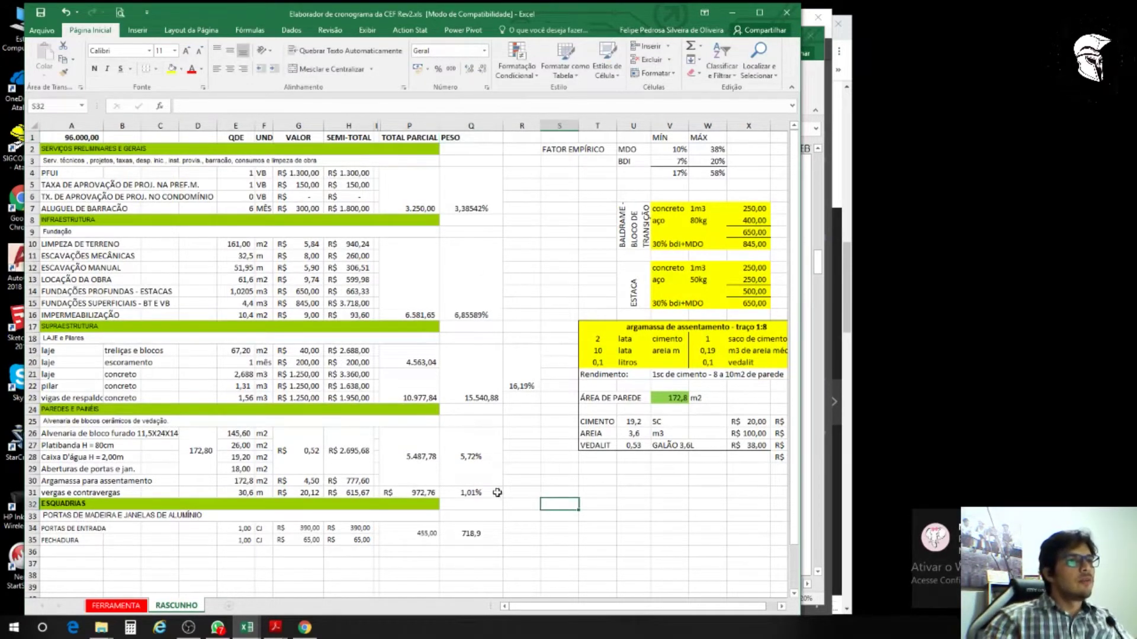
# Step: Clear the quantities, units, values and semi-totals in E34:H35 for PORTAS DE ENTRADA and FECHADURA
pyautogui.click(426, 447)
pyautogui.scroll(-1, 452, 453)
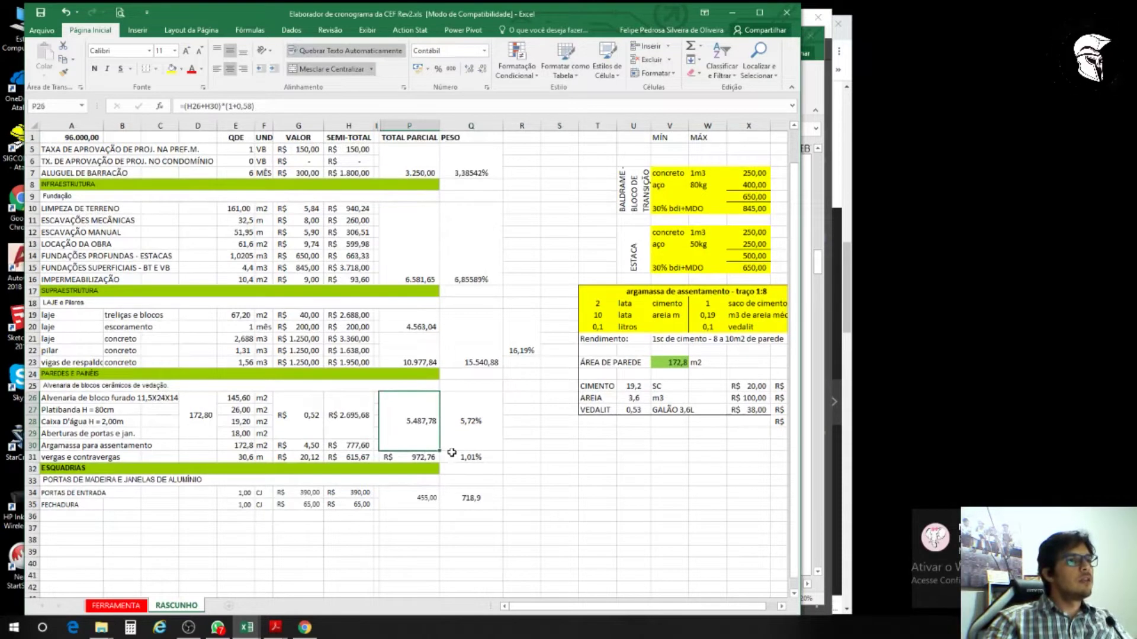
pyautogui.click(360, 495)
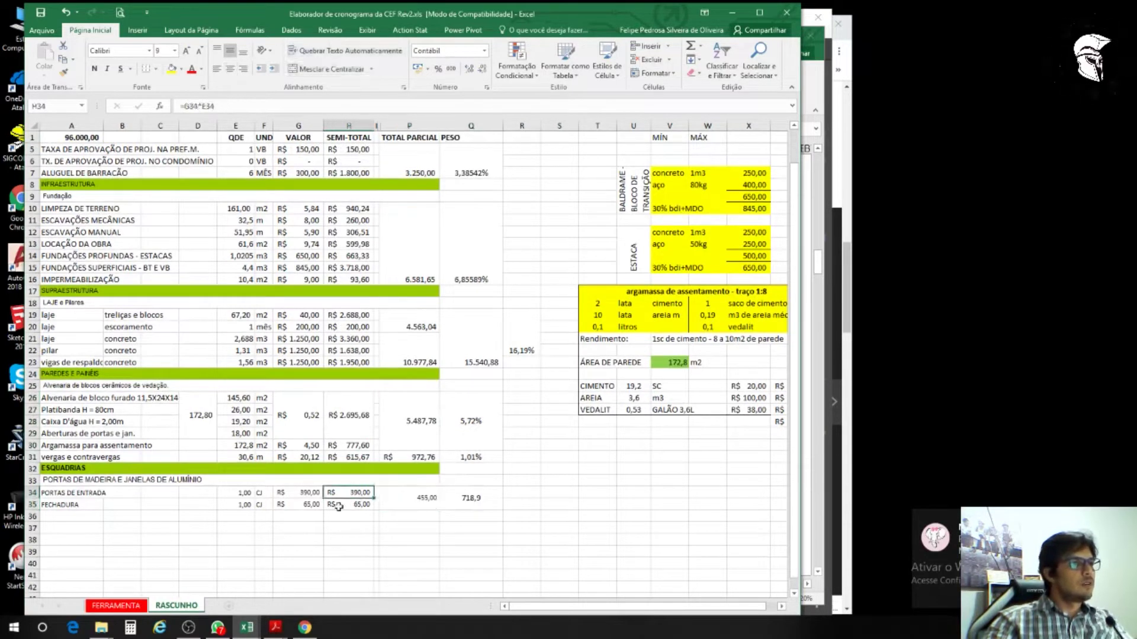
pyautogui.moveTo(244, 496); pyautogui.dragTo(347, 512)
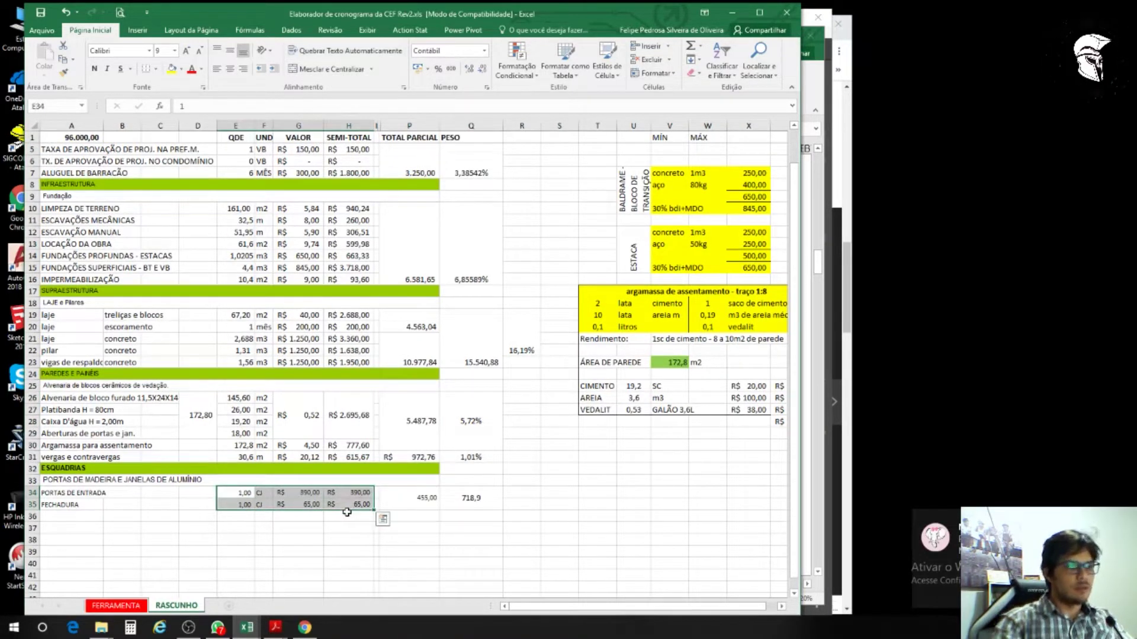
pyautogui.press('Delete')
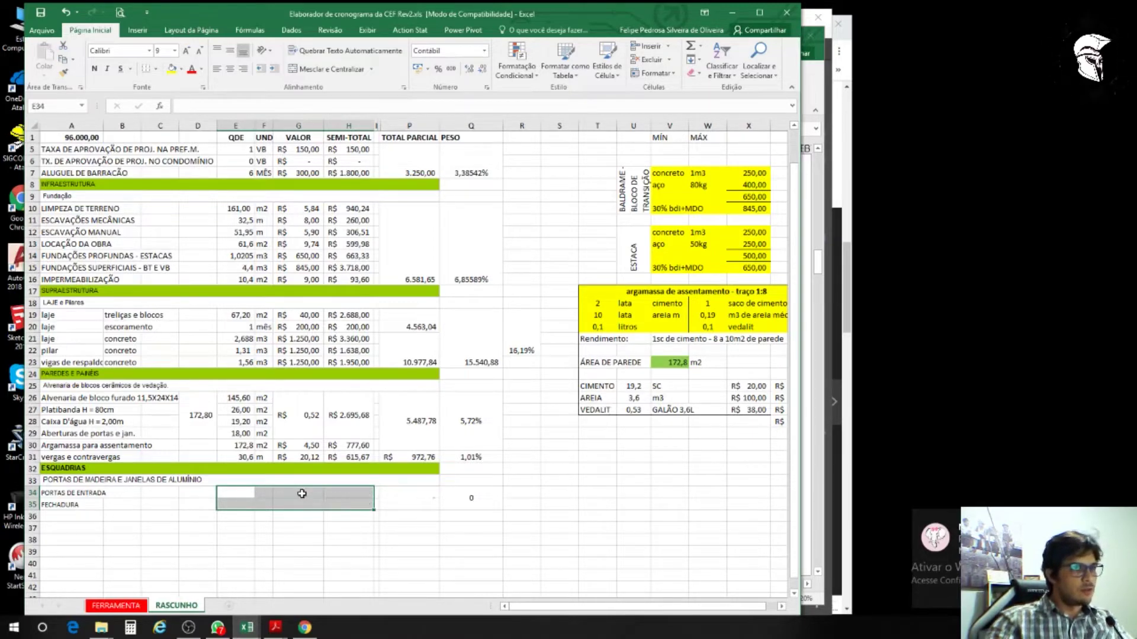
# Step: Enter the VALOR prices 390 for PORTAS DE ENTRADA and 65 for FECHADURA in G34:G35
pyautogui.click(310, 495)
pyautogui.click(248, 491)
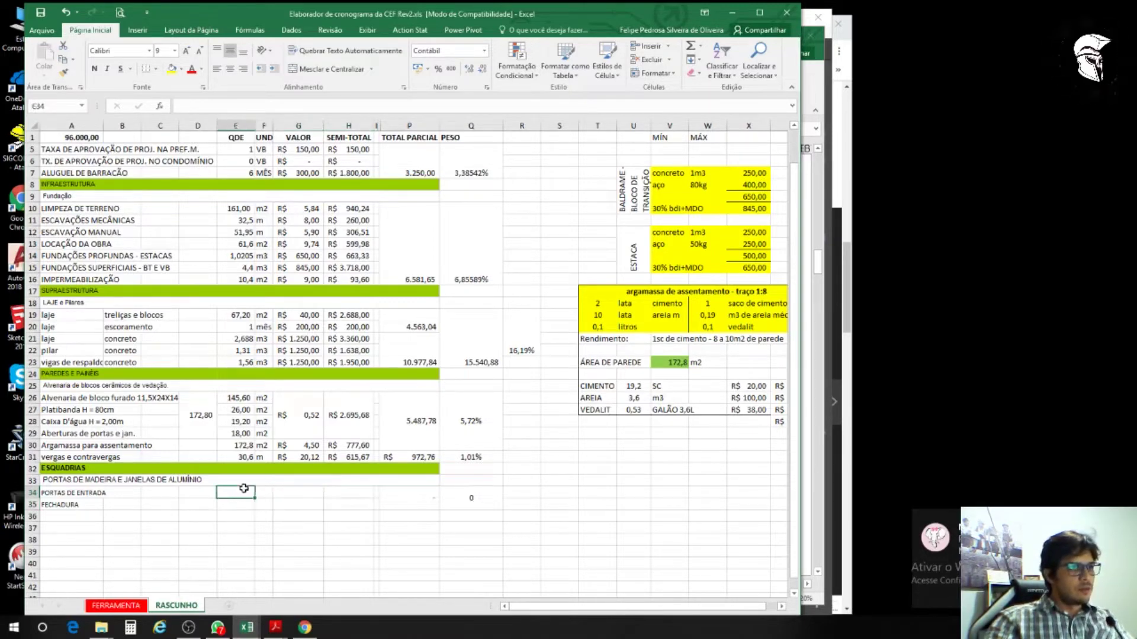
pyautogui.click(294, 495)
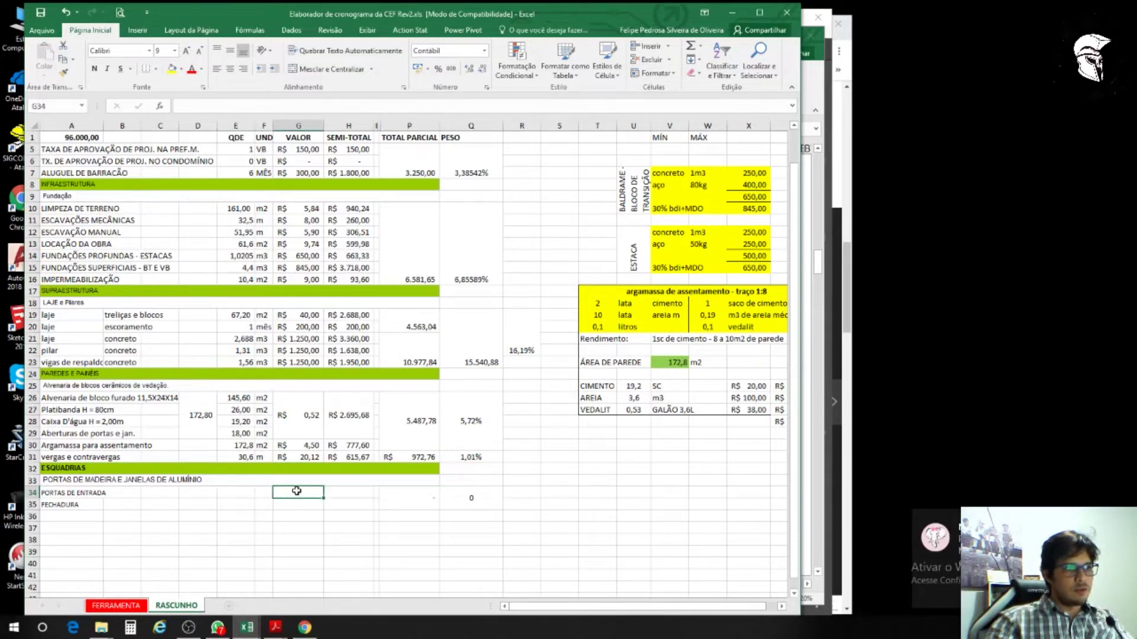
pyautogui.write('390')
pyautogui.press('Return')
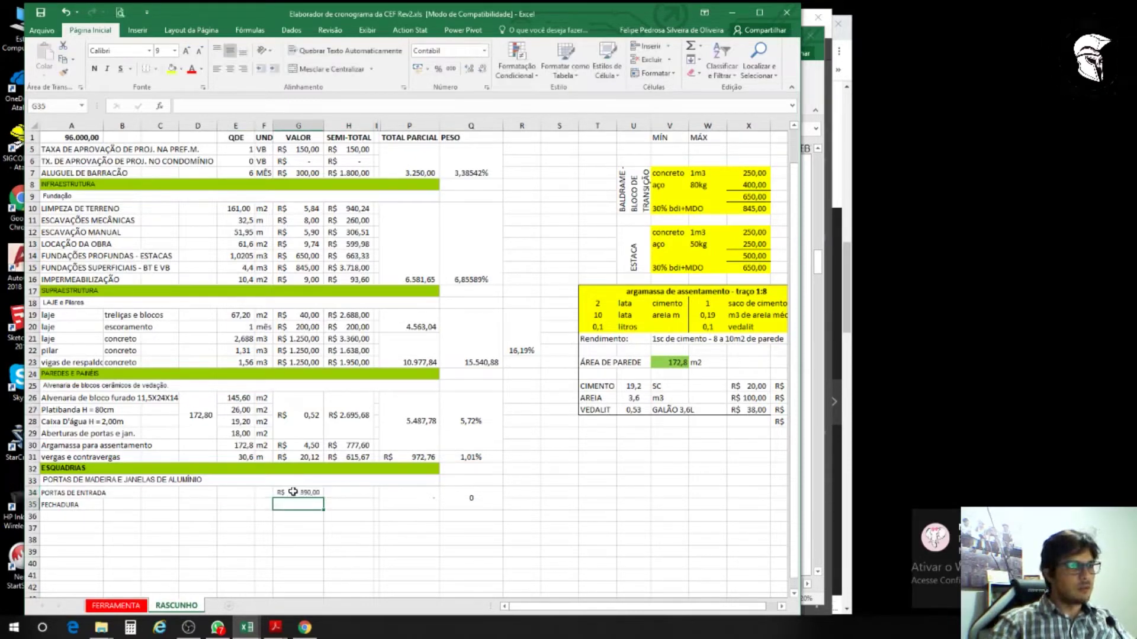
pyautogui.write('65')
pyautogui.press('Return')
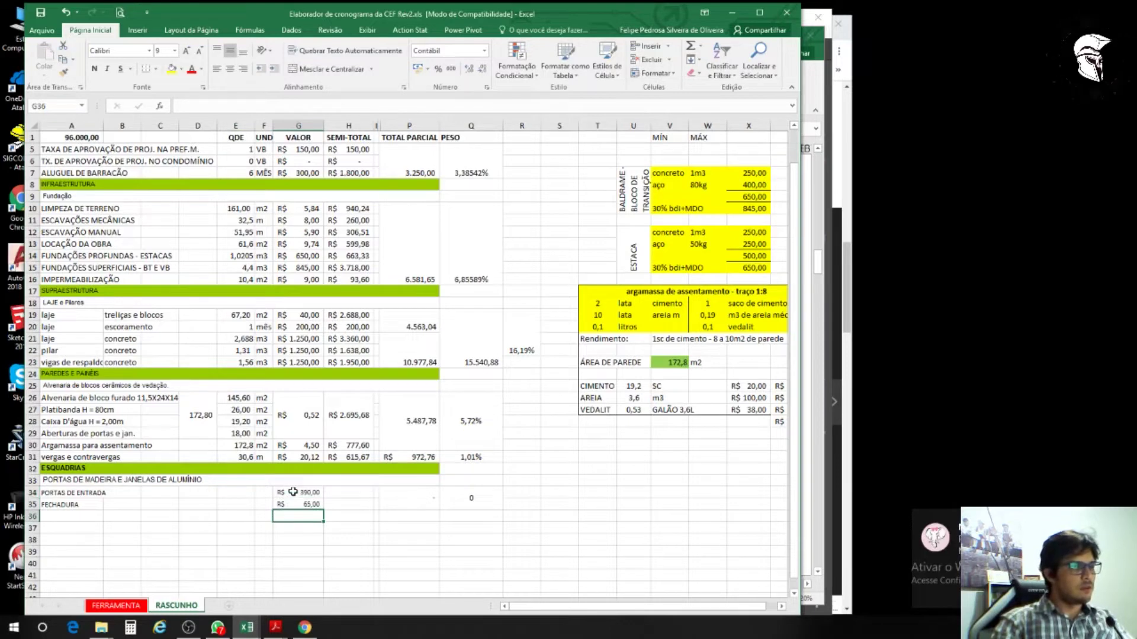
# Step: Enter CJ as the unit of both PORTAS DE ENTRADA and FECHADURA
pyautogui.press('Up')
pyautogui.press('Up')
pyautogui.press('Left')
pyautogui.write('CJ')
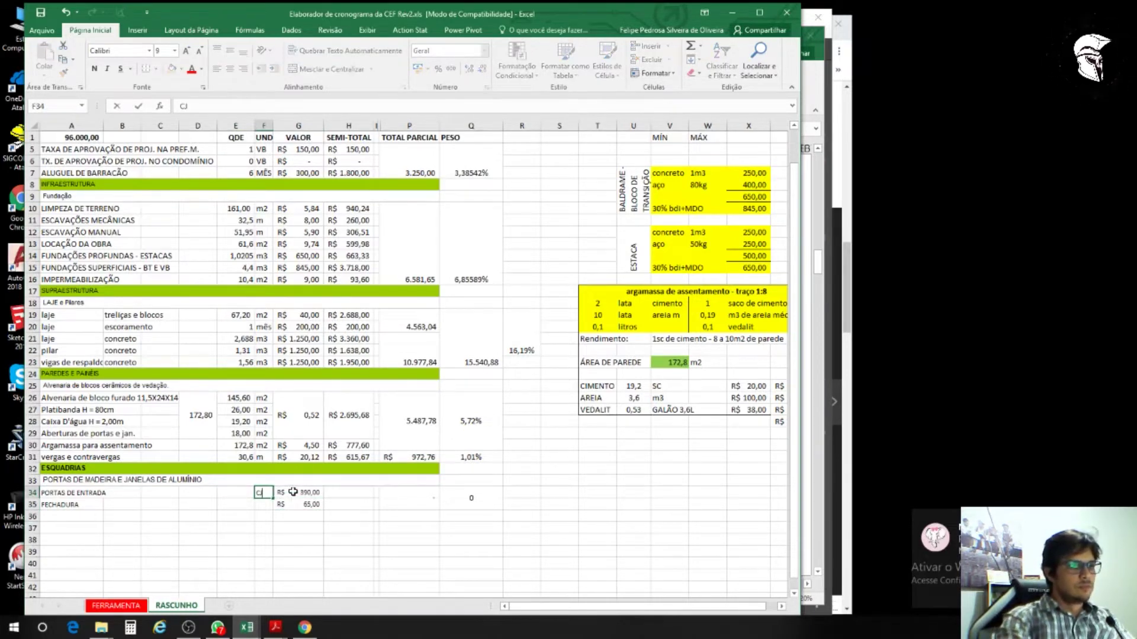
pyautogui.press('Return')
pyautogui.write('CJ')
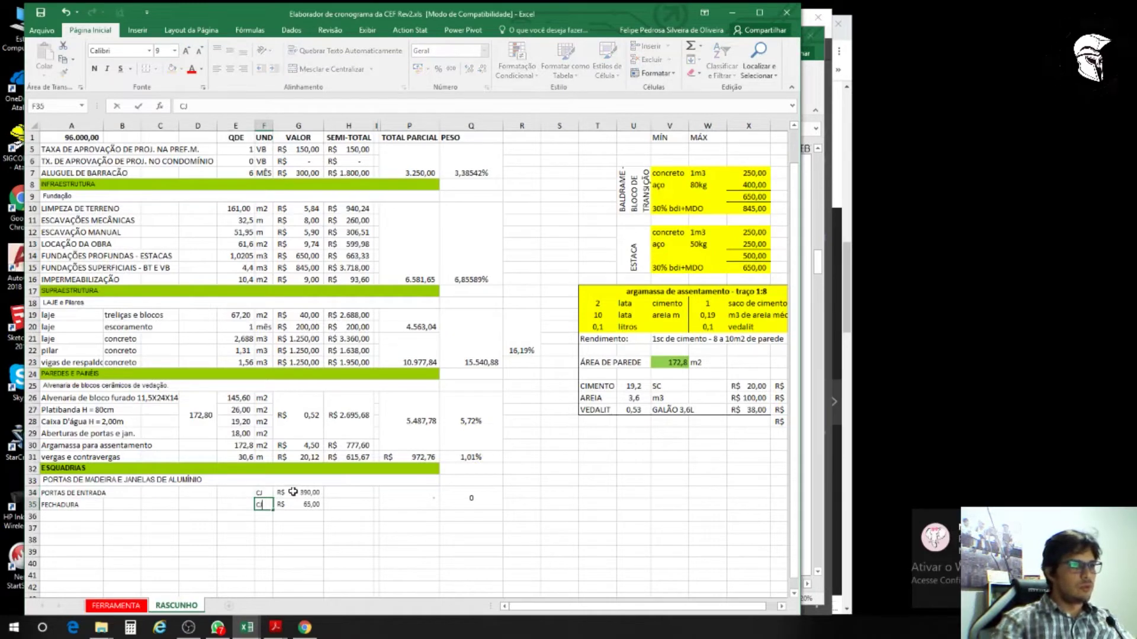
pyautogui.press('Tab')
pyautogui.press('Tab')
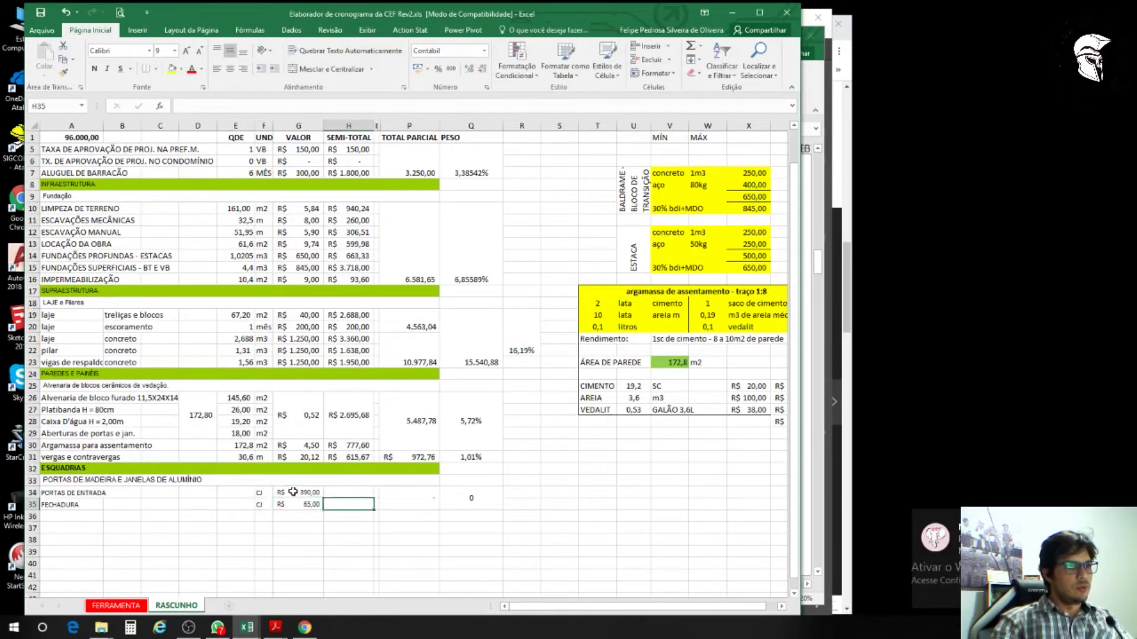
pyautogui.press('Up')
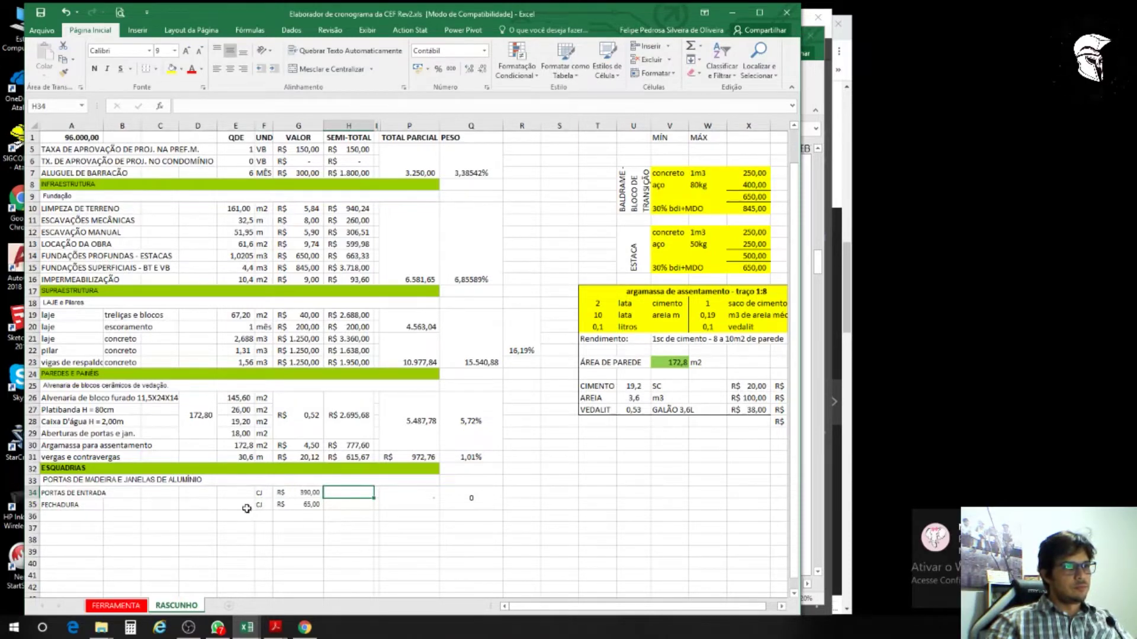
# Step: Set the QDE quantities of PORTAS DE ENTRADA and FECHADURA to 1 each
pyautogui.click(226, 492)
pyautogui.write('1')
pyautogui.press('Return')
pyautogui.write('1')
pyautogui.press('Return')
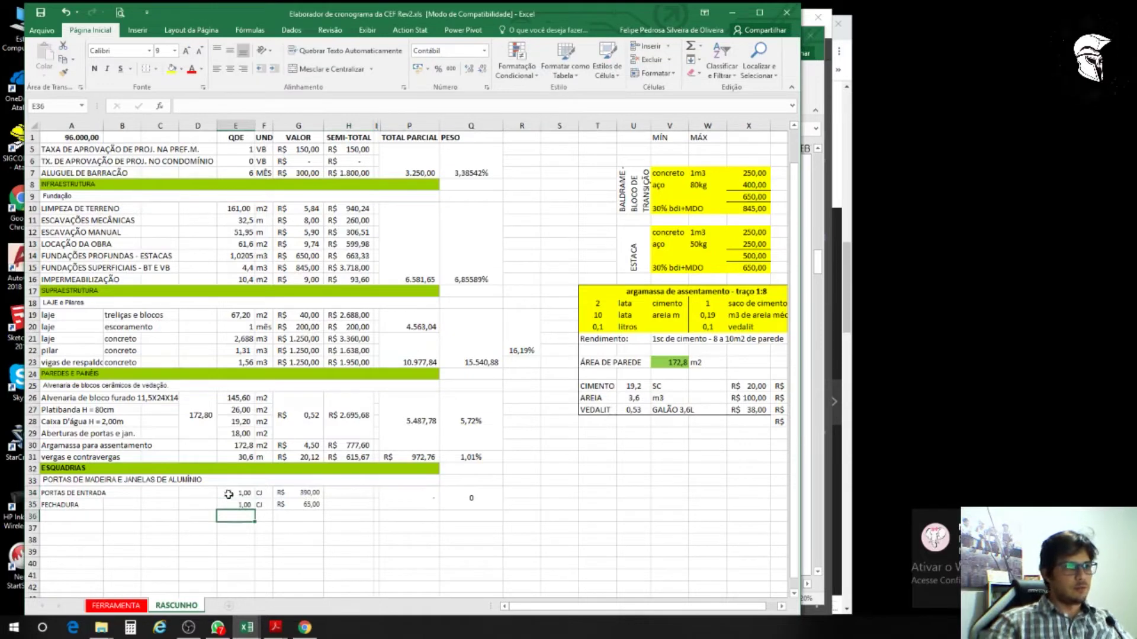
# Step: Calculate the entrance door's semi-total in H34 as value times quantity, =G34*E34, and fill the formula down to the FECHADURA row
pyautogui.click(350, 415)
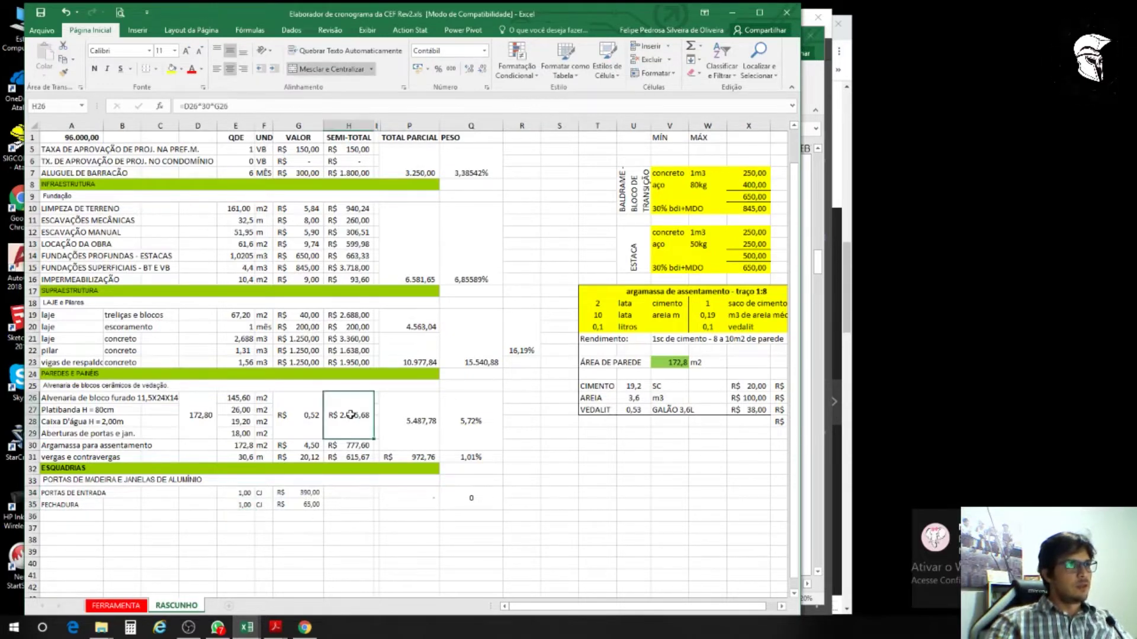
pyautogui.click(408, 415)
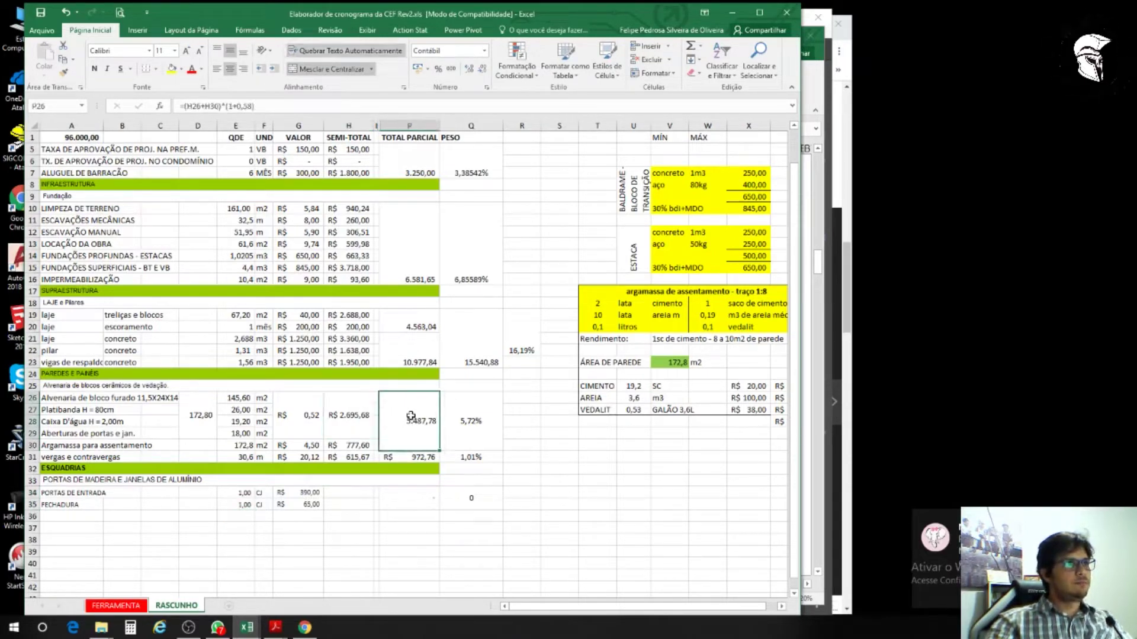
pyautogui.click(408, 497)
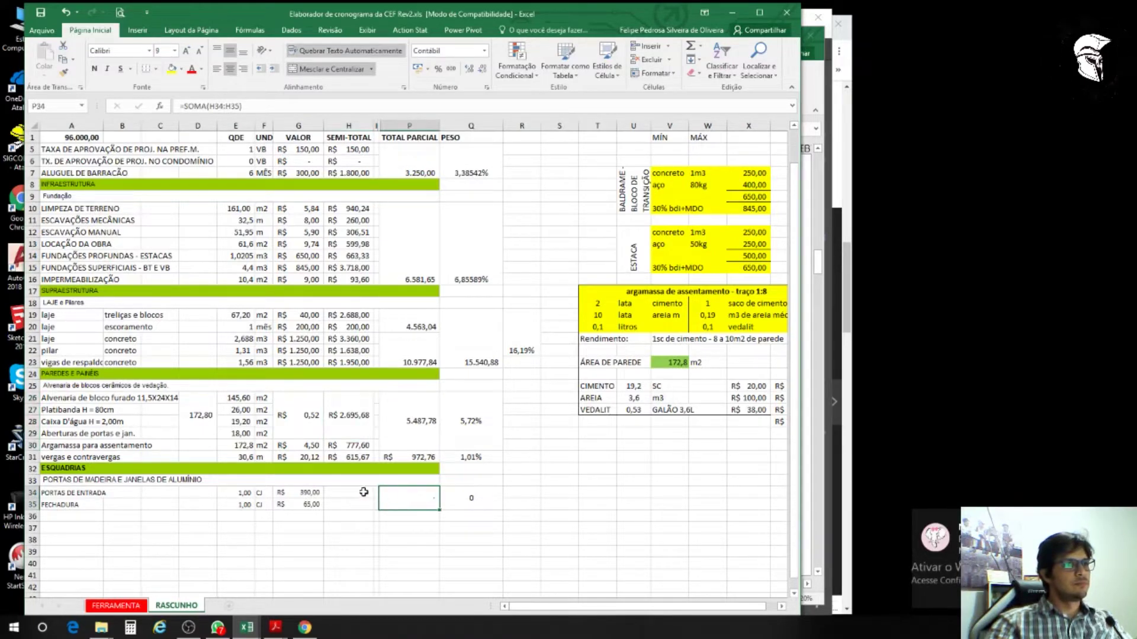
pyautogui.click(364, 492)
pyautogui.write('=')
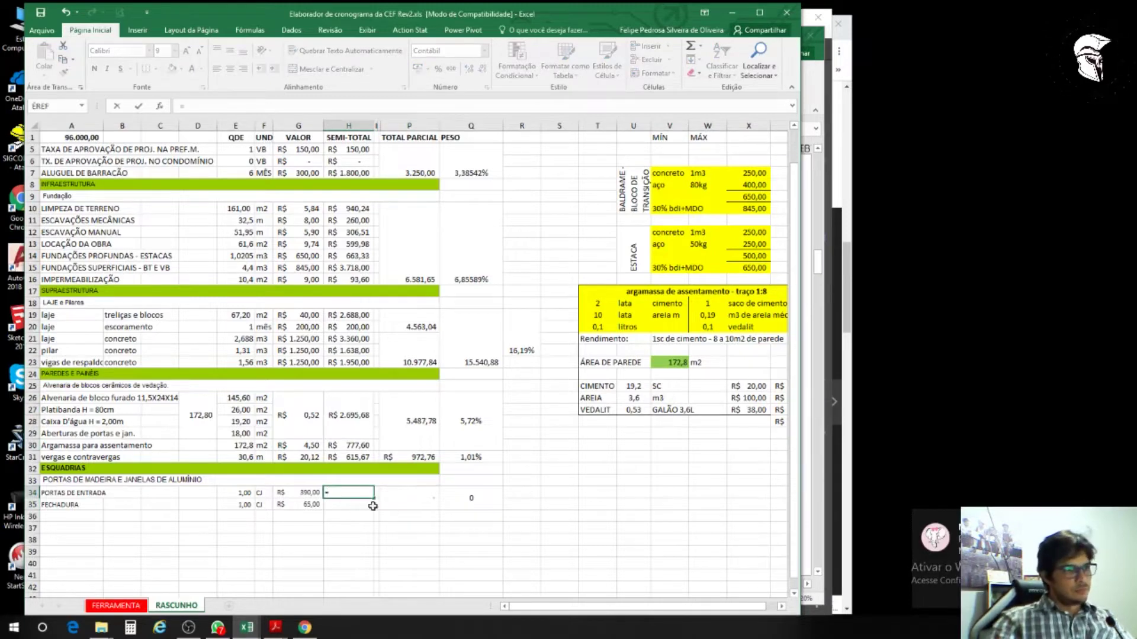
pyautogui.click(305, 492)
pyautogui.write('*')
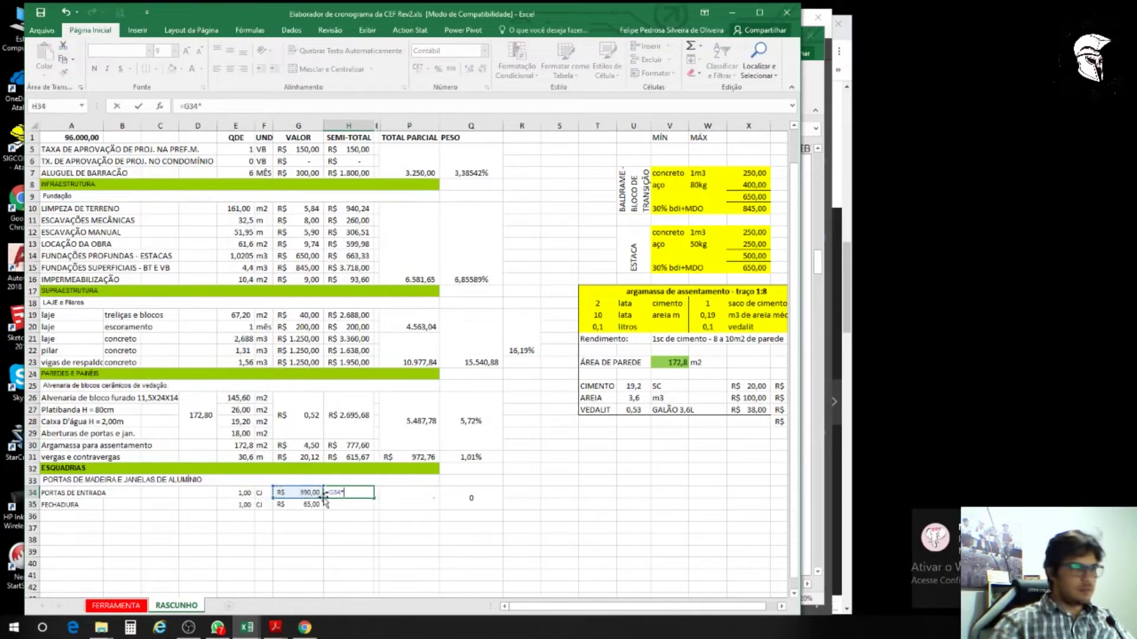
pyautogui.click(235, 490)
pyautogui.press('Return')
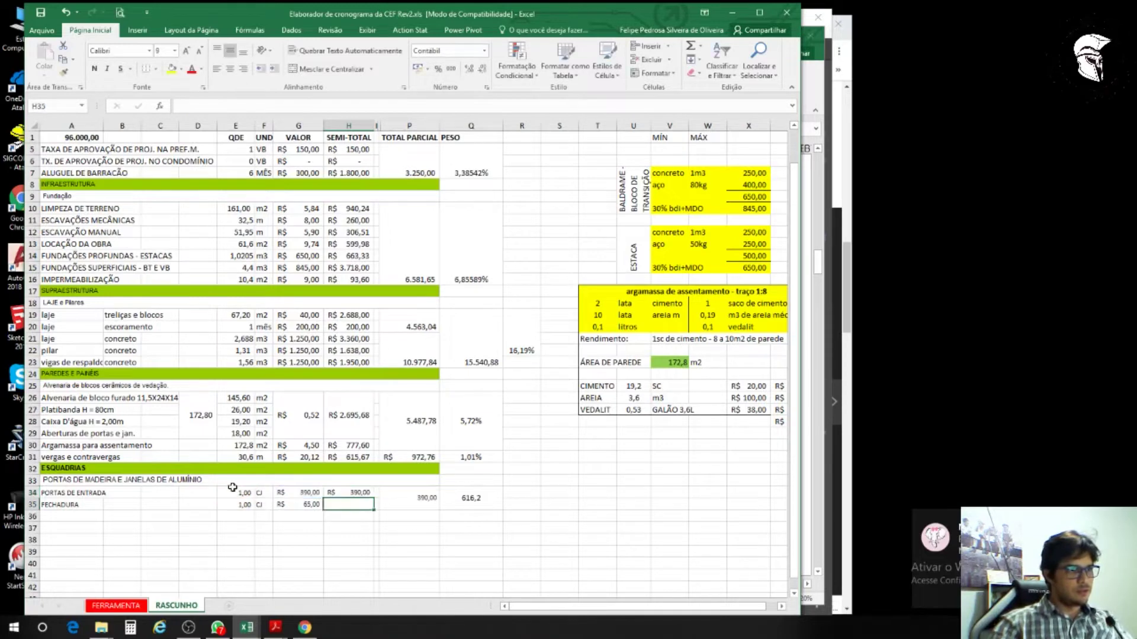
pyautogui.click(363, 492)
pyautogui.moveTo(374, 498); pyautogui.dragTo(373, 510)
# Step: Extend the TOTAL PARCIAL formula in P34 to include BDI and labour: =SOMA(H34:H35)*(1+W4)
pyautogui.click(411, 498)
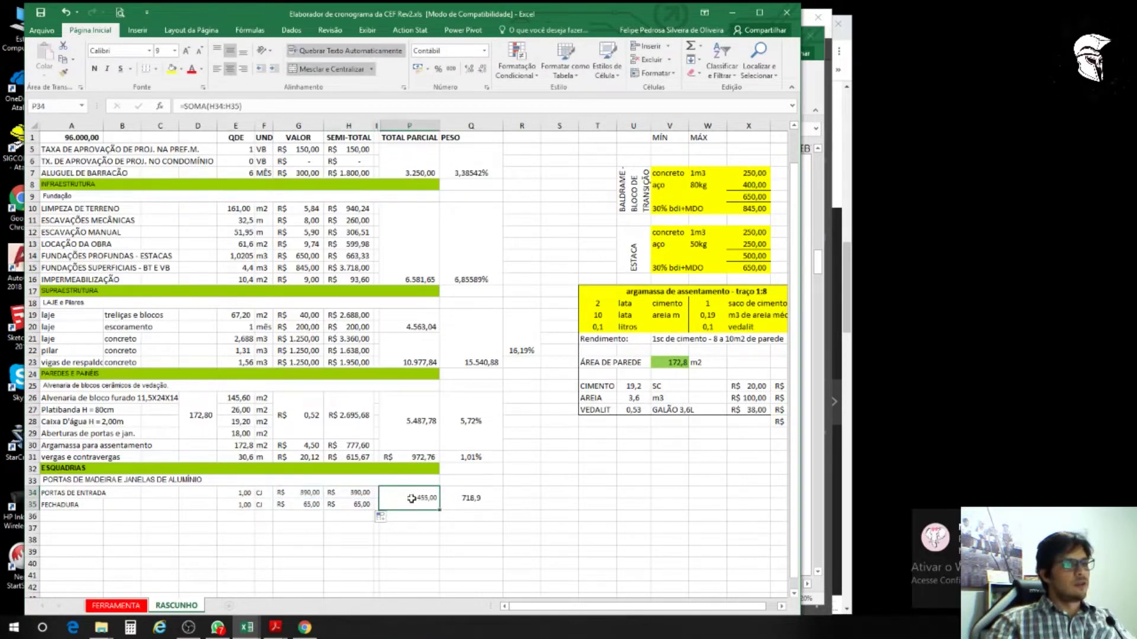
pyautogui.doubleClick(411, 499)
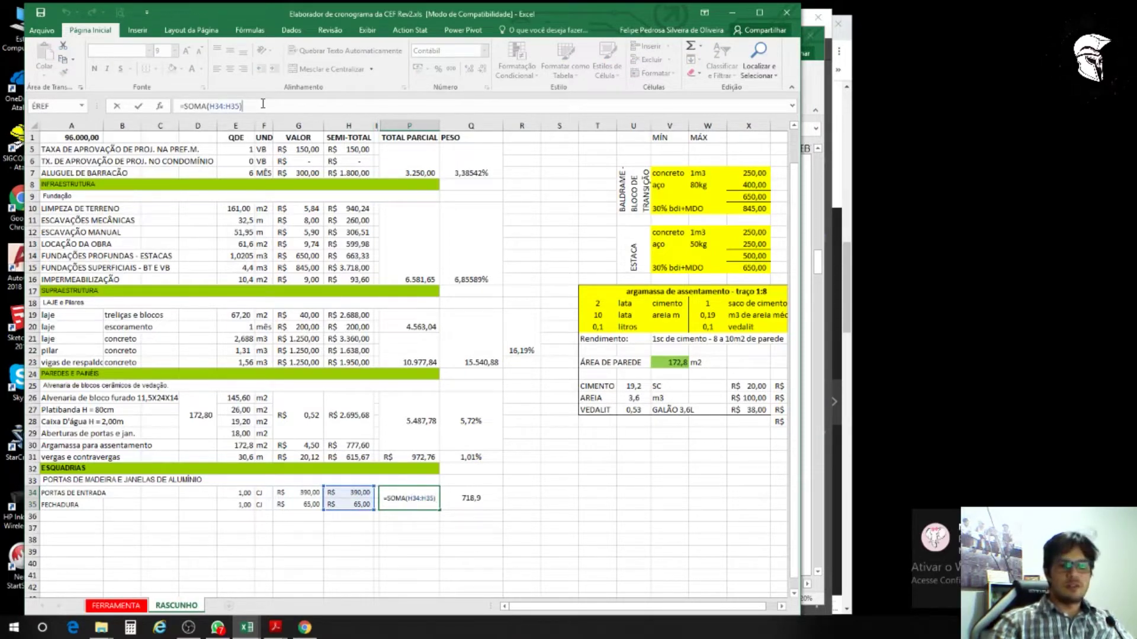
pyautogui.write('*')
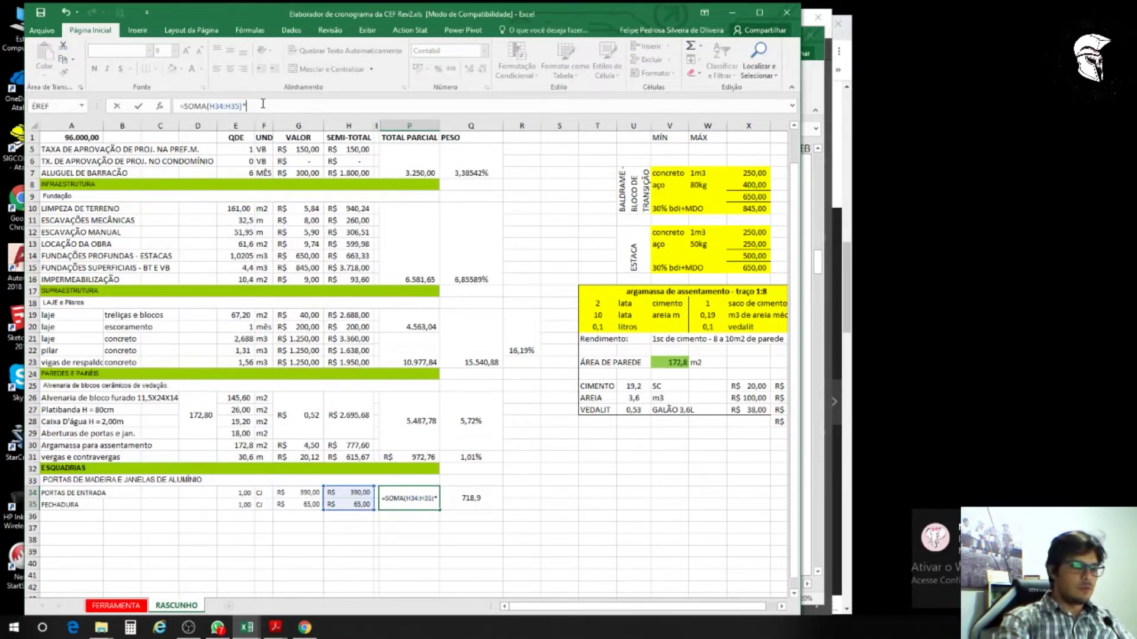
pyautogui.write('(')
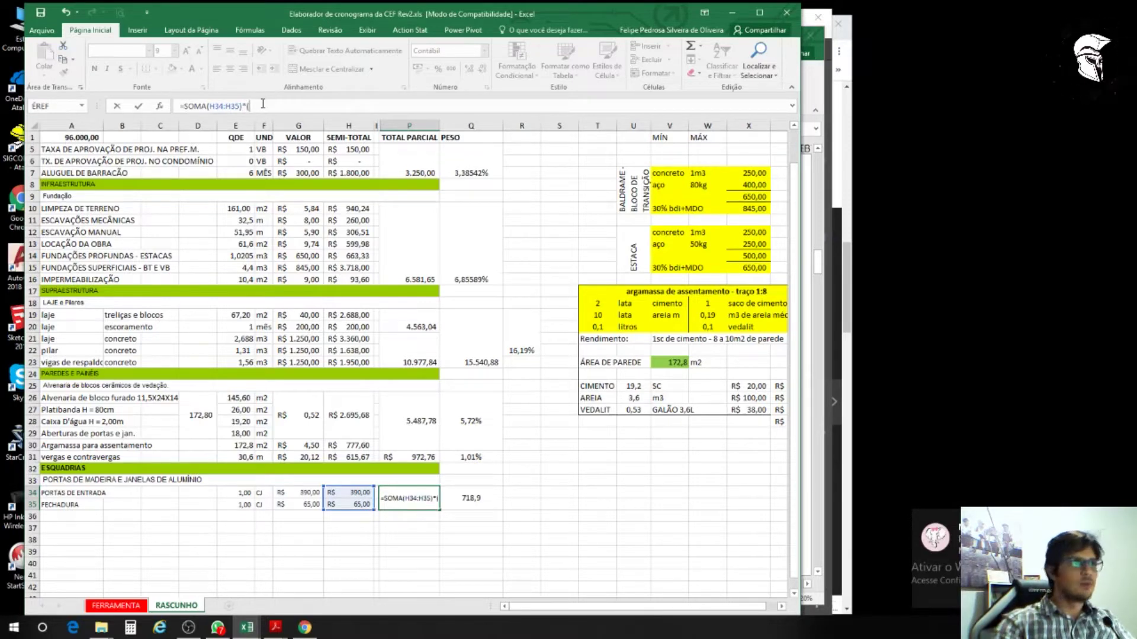
pyautogui.write('+')
pyautogui.press('BackSpace')
pyautogui.write('1+')
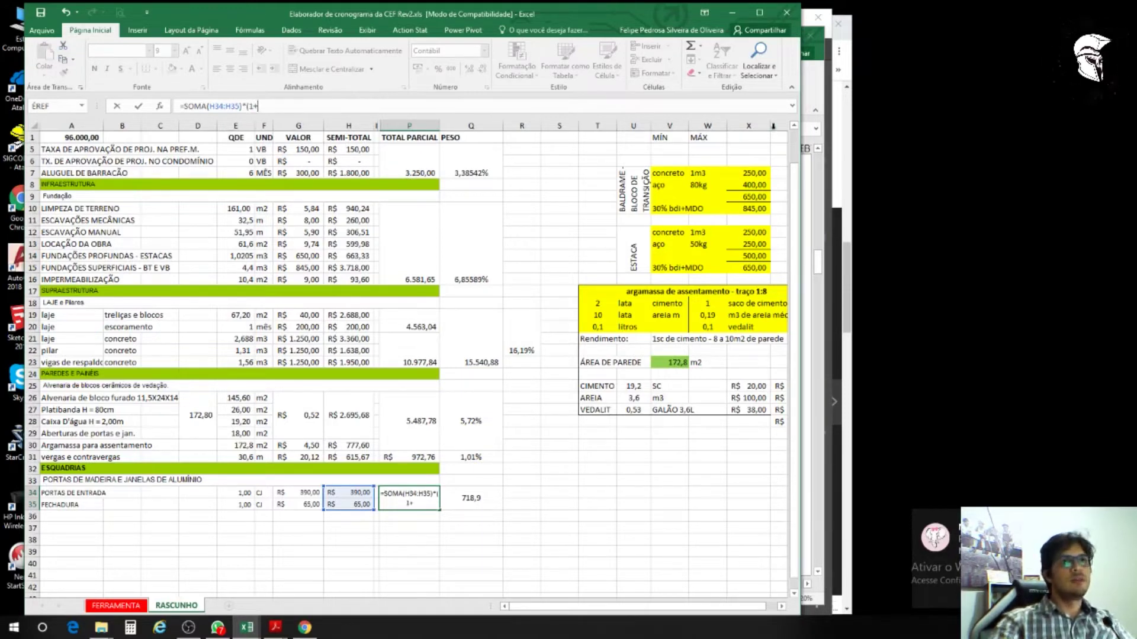
pyautogui.click(795, 127)
pyautogui.click(795, 127)
pyautogui.click(795, 127)
pyautogui.click(718, 173)
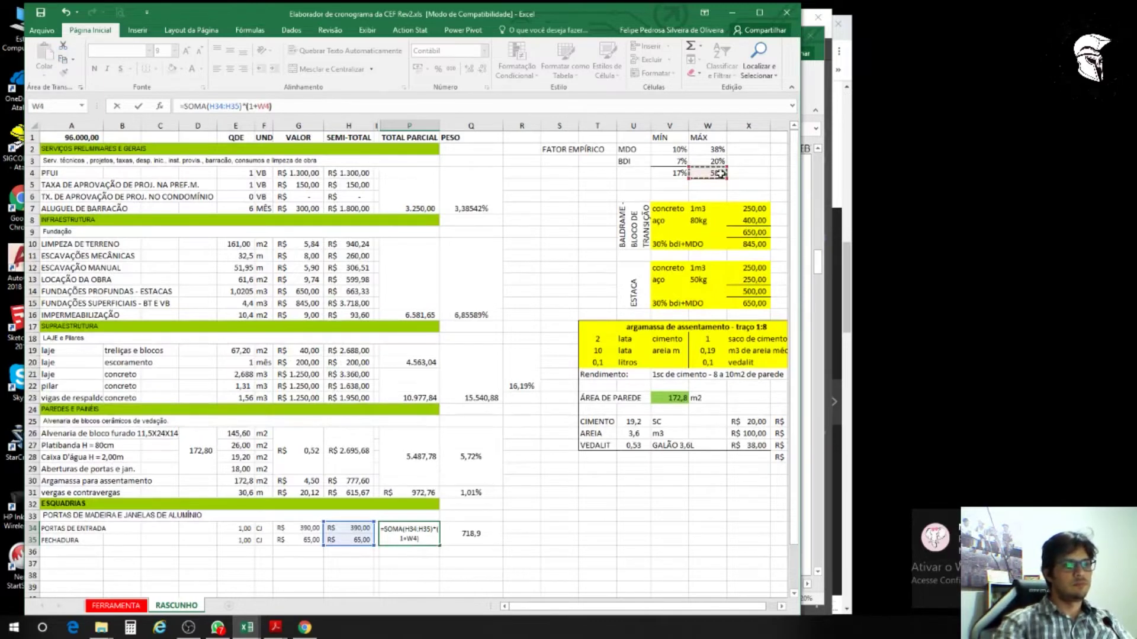
pyautogui.press('Return')
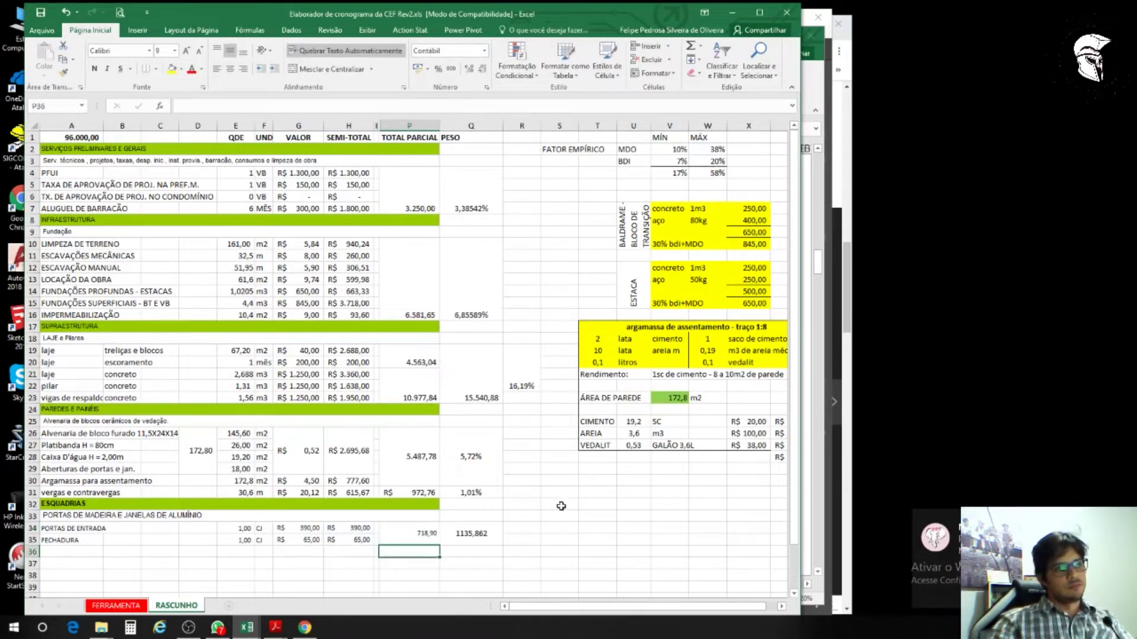
# Step: Replace the Q34 formula with the PESO of the door and lock, dividing P34 by the overall budget in A1
pyautogui.click(484, 533)
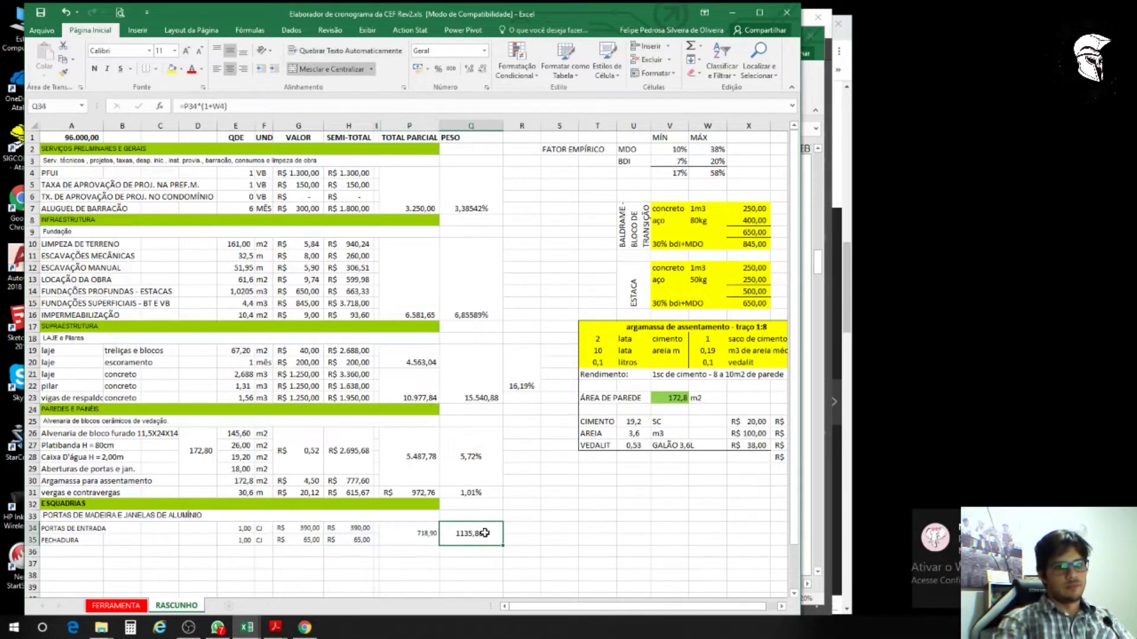
pyautogui.write('=')
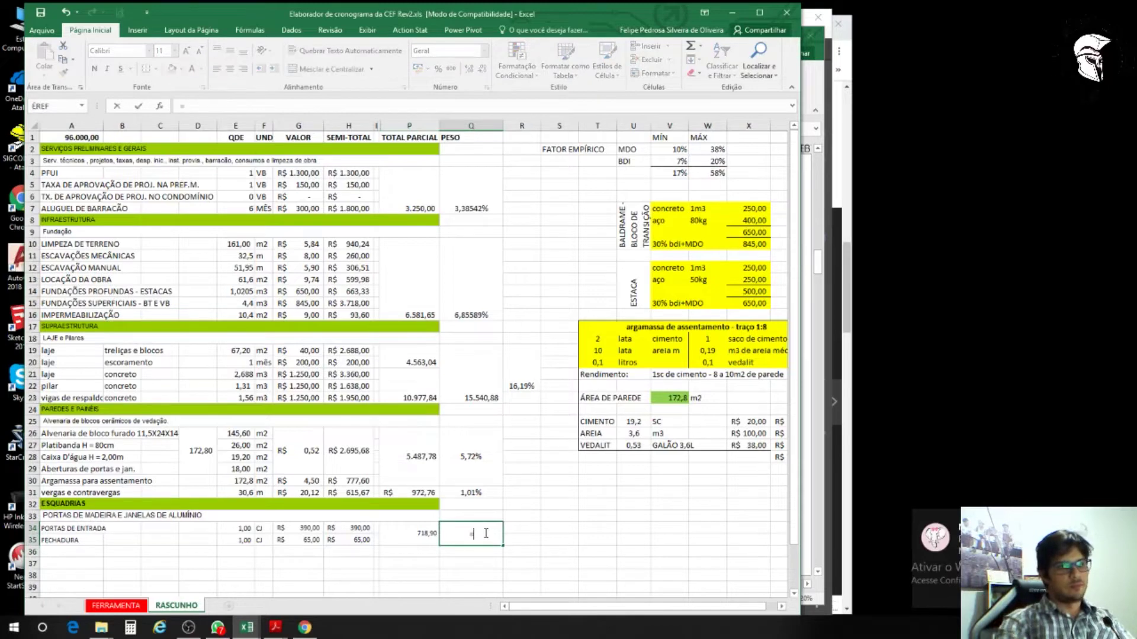
pyautogui.click(422, 535)
pyautogui.write('/')
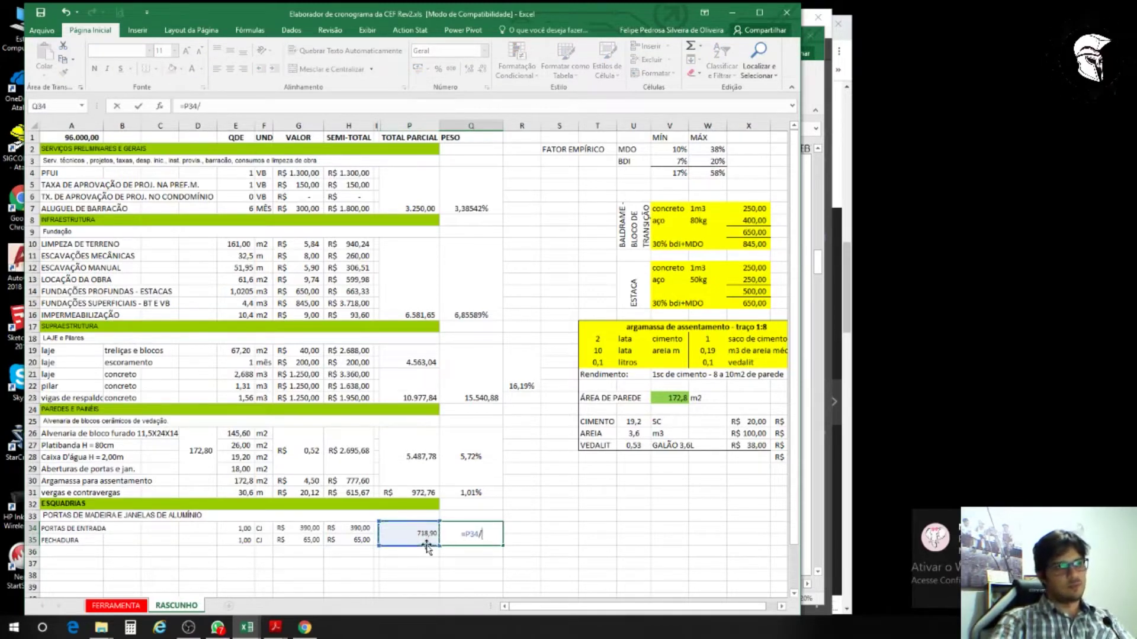
pyautogui.click(76, 138)
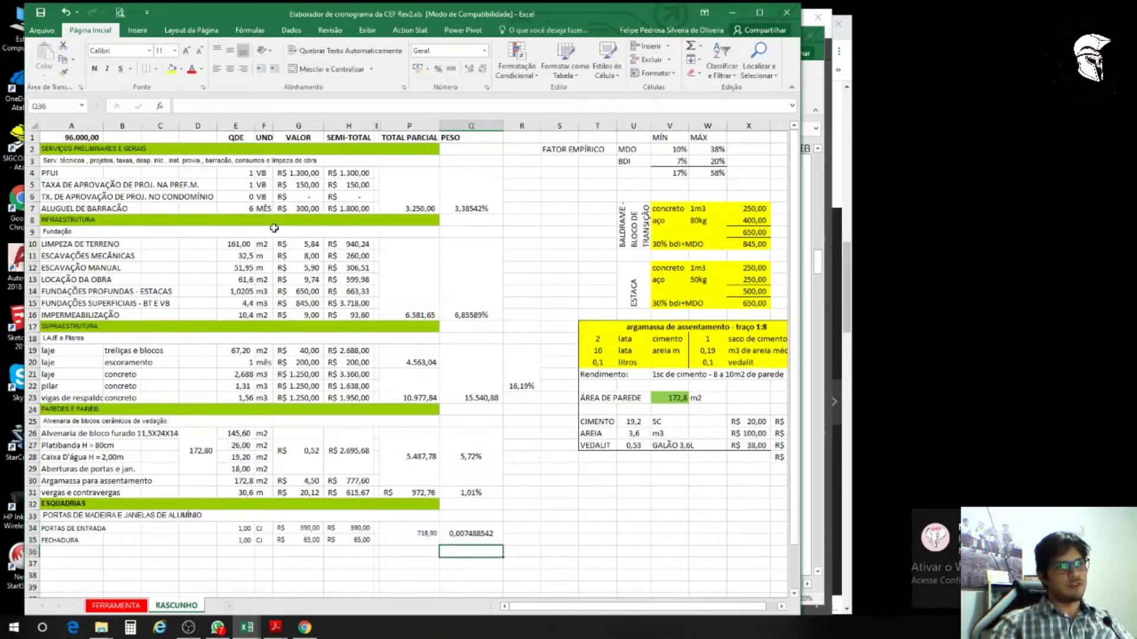
# Step: Format the entrance door and lock's PESO in Q34 as a percentage with two decimal places
pyautogui.press('Return')
pyautogui.click(464, 532)
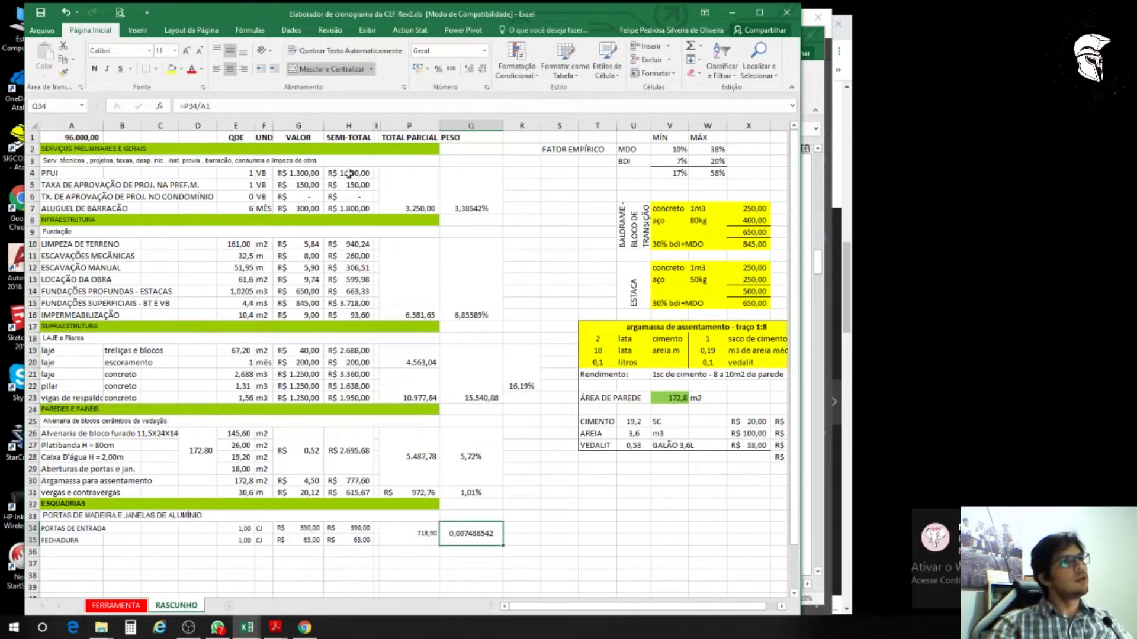
pyautogui.click(438, 68)
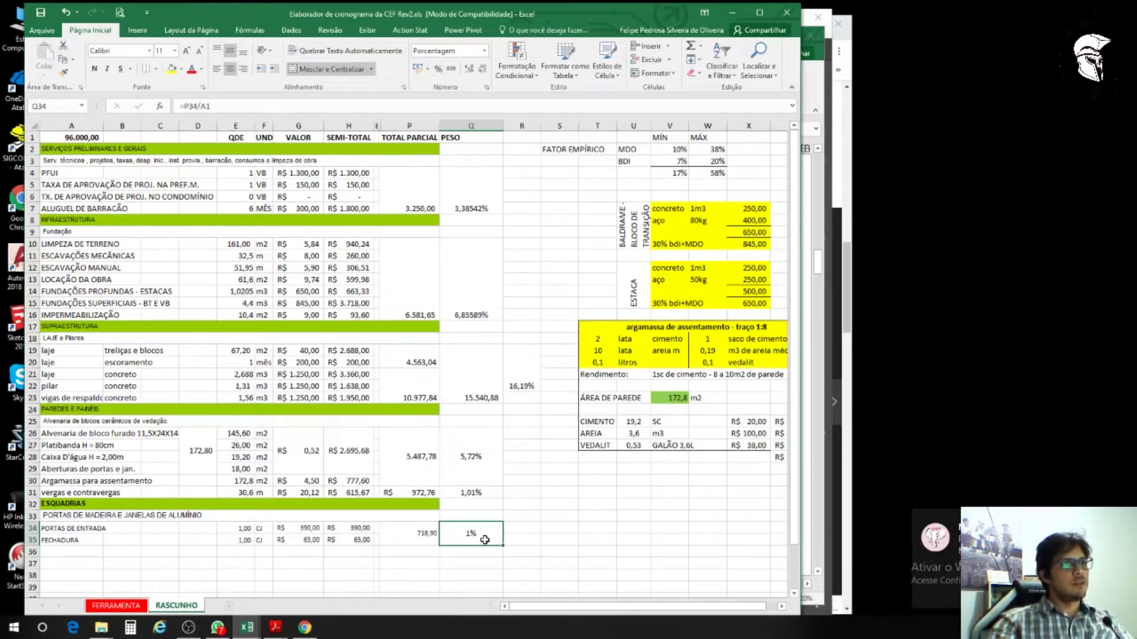
pyautogui.click(469, 69)
pyautogui.click(469, 68)
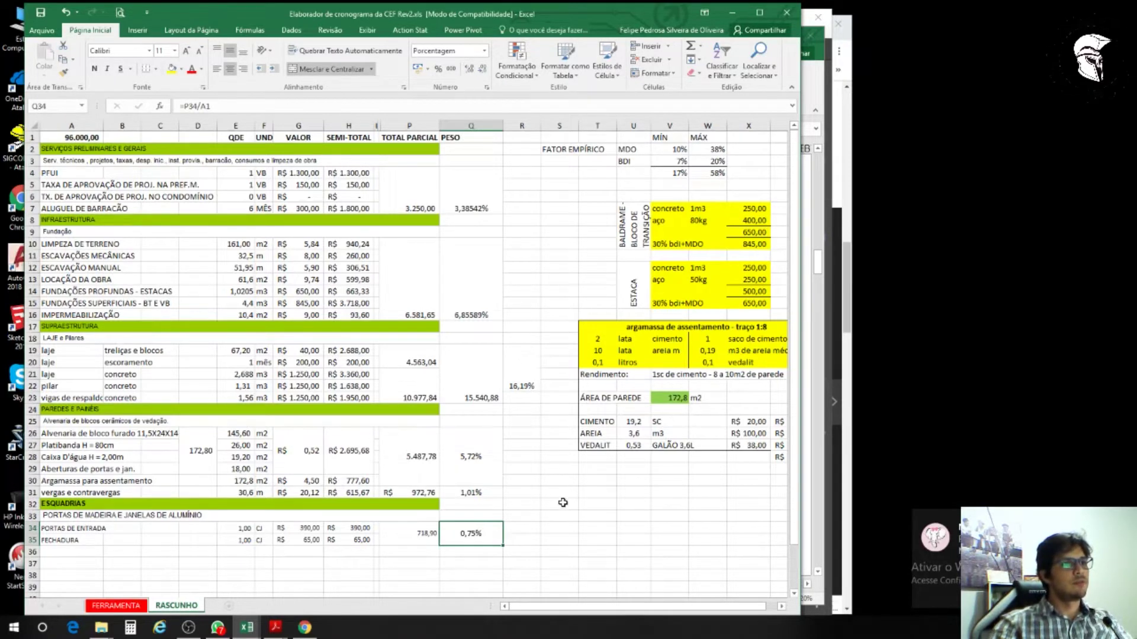
pyautogui.click(574, 505)
# Step: In the PFUI-YOUTUBE_AE130v014 workbook, give Porta de entrada completa a unit value of 720 and a quantity of 2
pyautogui.scroll(-1, 578, 505)
pyautogui.click(427, 486)
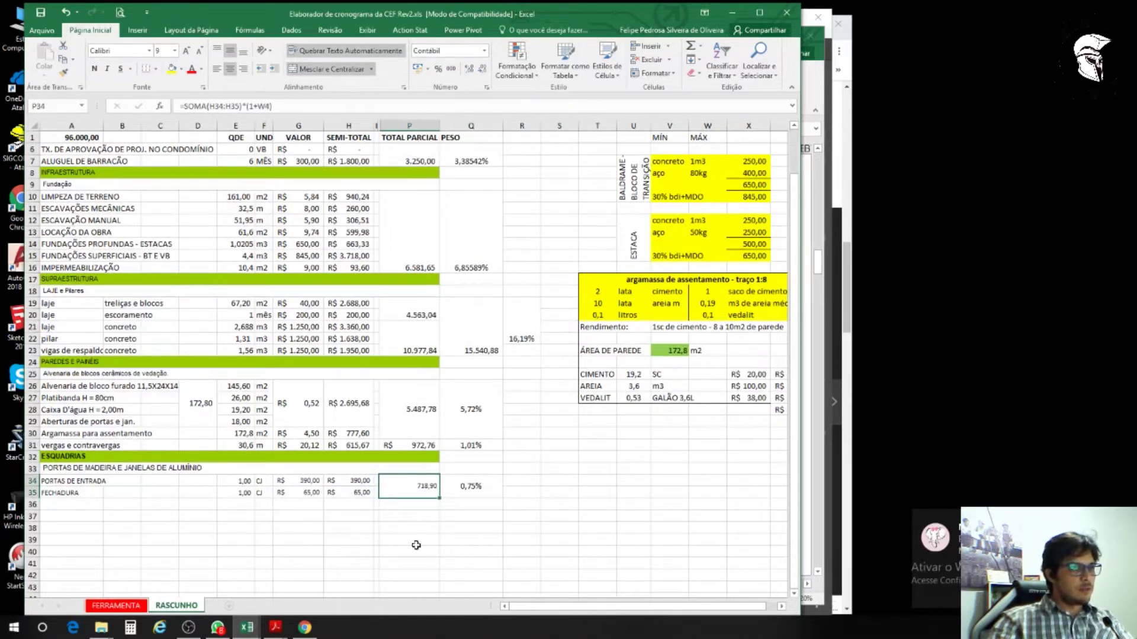
pyautogui.moveTo(247, 627)
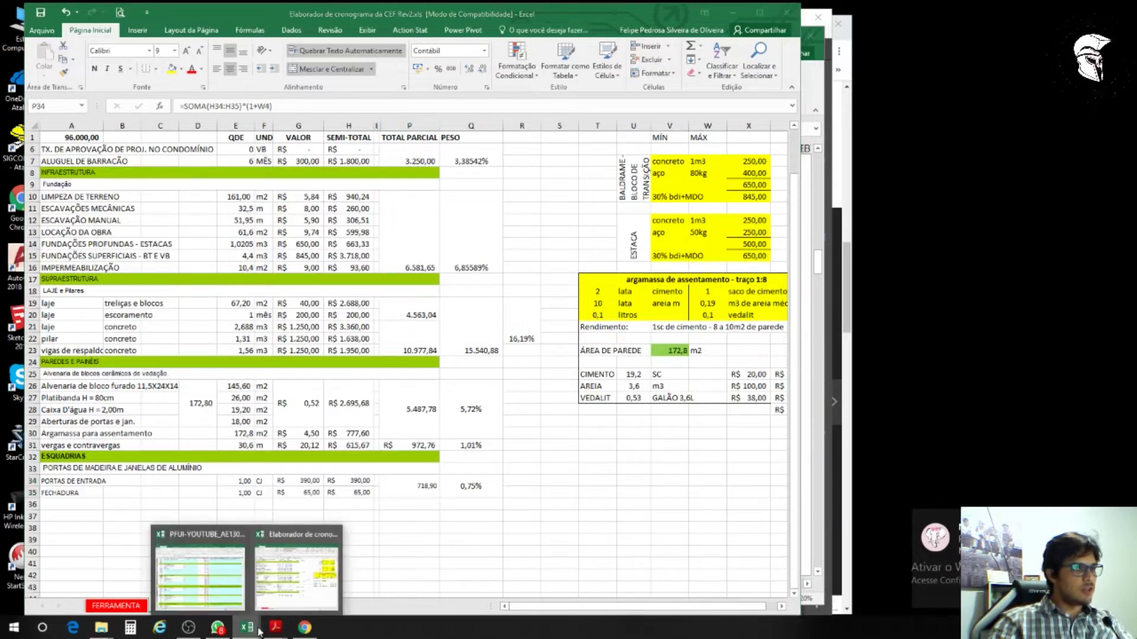
pyautogui.click(232, 605)
pyautogui.scroll(1, 284, 358)
pyautogui.click(323, 241)
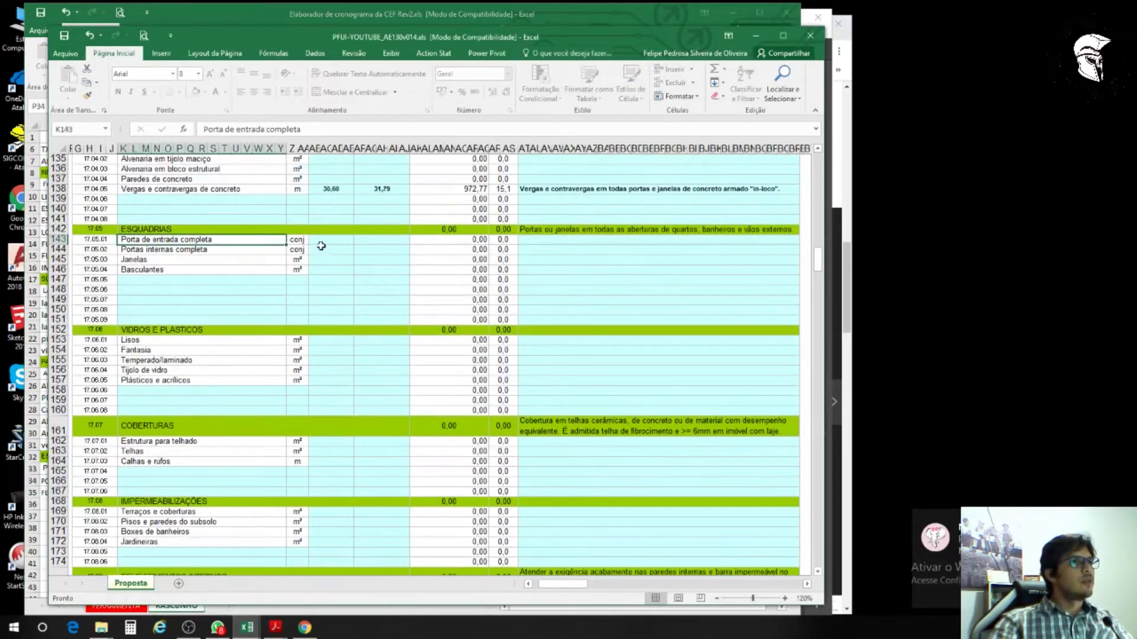
pyautogui.scroll(2, 354, 303)
pyautogui.click(396, 300)
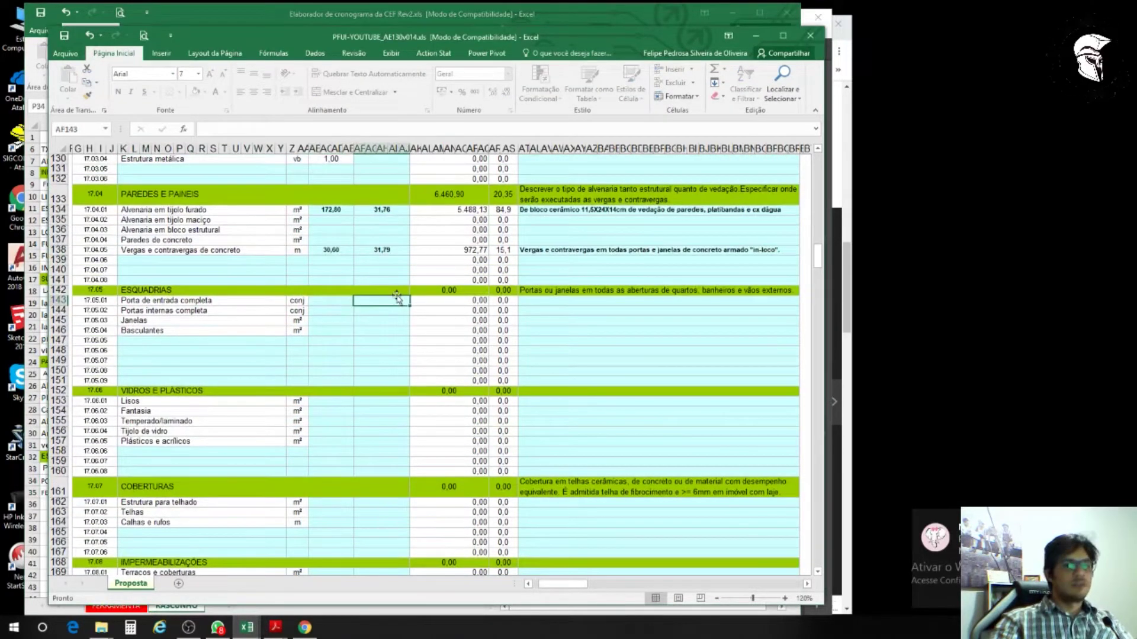
pyautogui.write('720')
pyautogui.press('Left')
pyautogui.write('2')
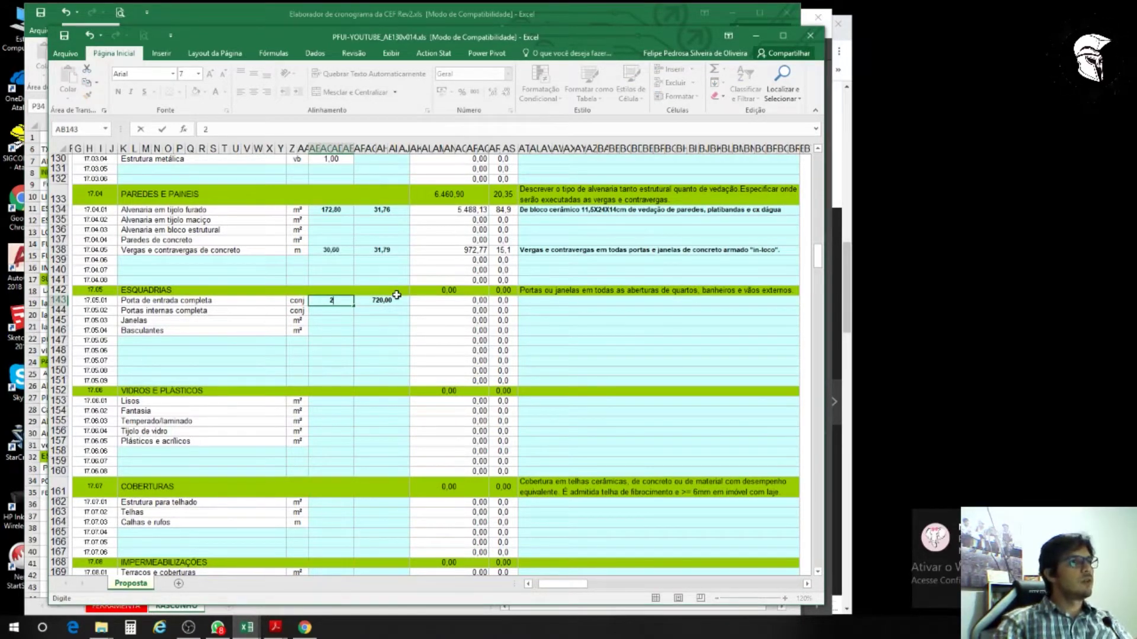
pyautogui.press('Return')
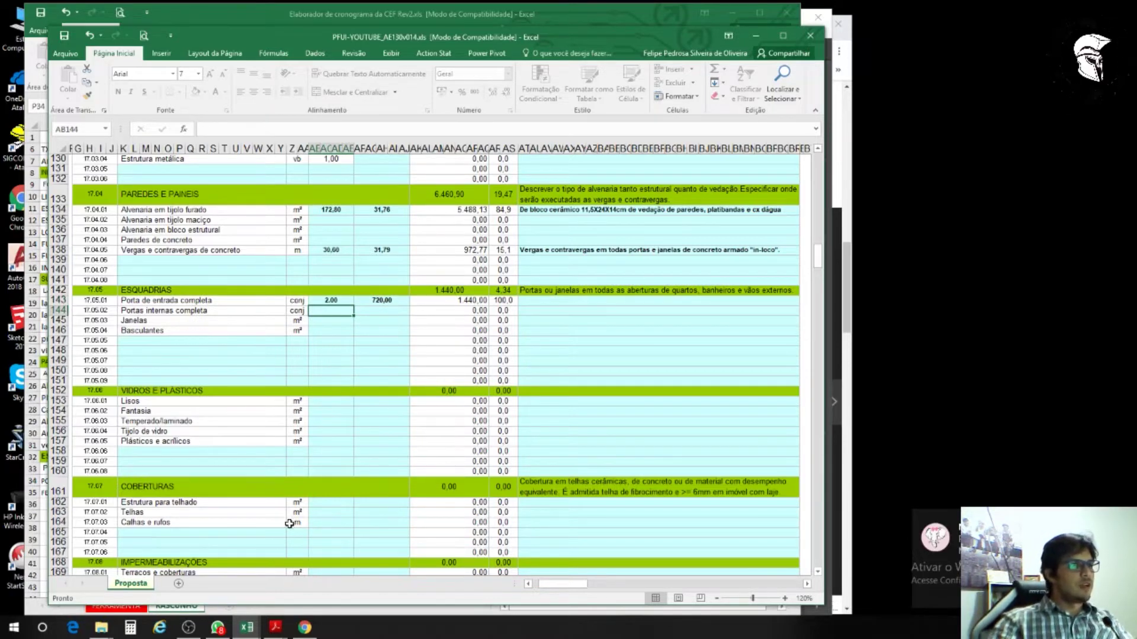
# Step: Back in the RASCUNHO sheet, copy the PORTAS DE ENTRADA and FECHADURA rows, columns A to Q, into rows 36 and 37
pyautogui.click(251, 630)
pyautogui.click(296, 572)
pyautogui.scroll(-4, 340, 532)
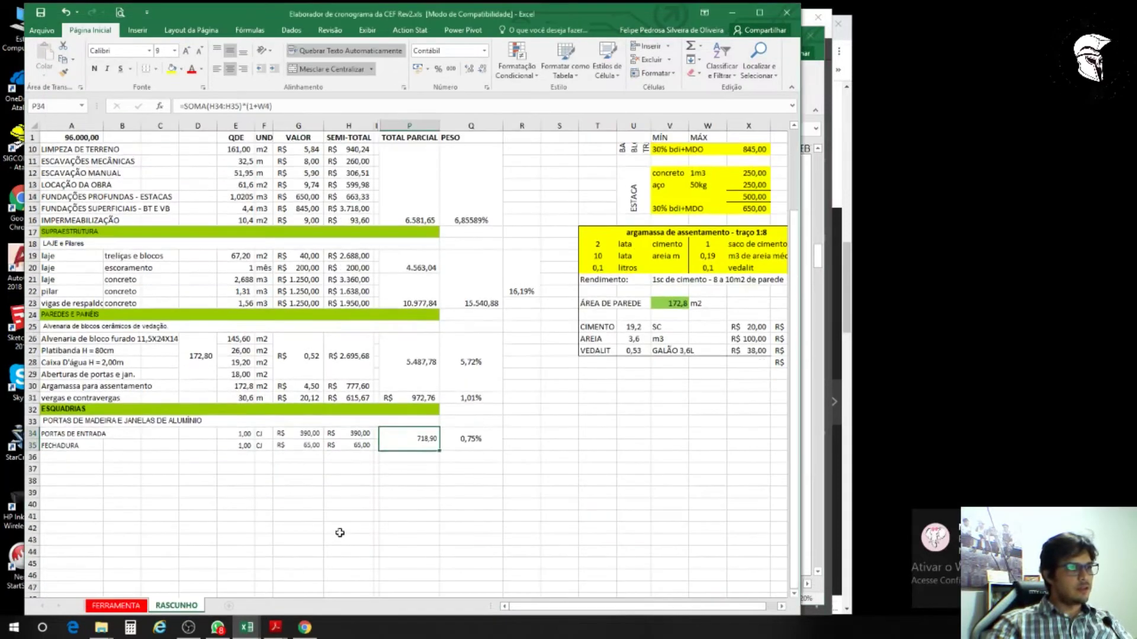
pyautogui.moveTo(63, 396); pyautogui.dragTo(469, 400)
pyautogui.hotkey('ctrl', 'c')
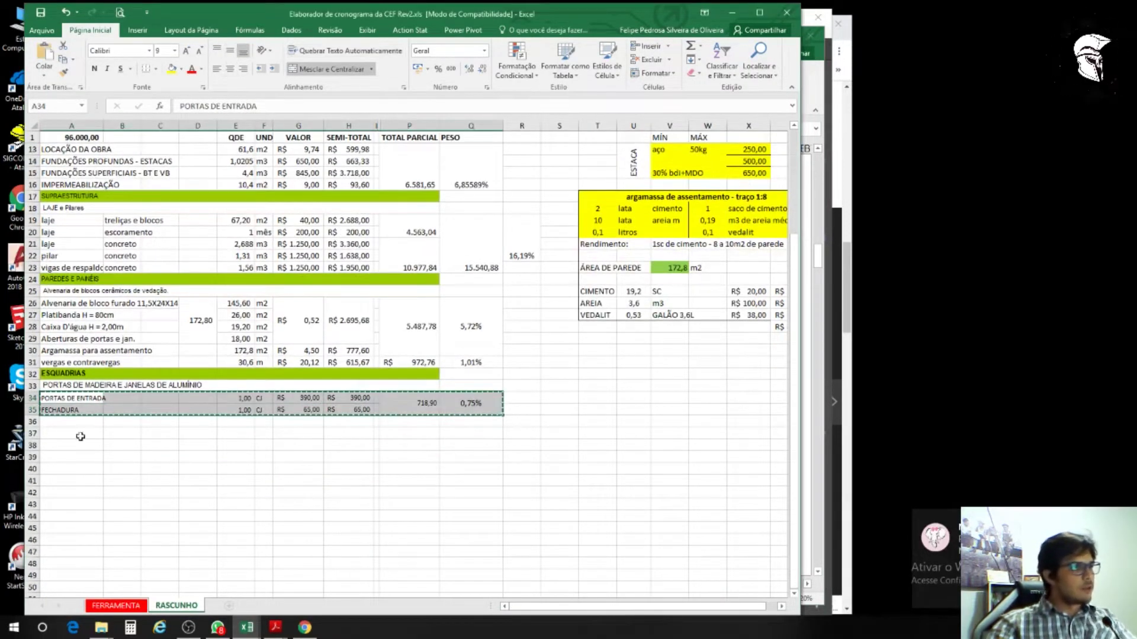
pyautogui.click(67, 421)
pyautogui.hotkey('ctrl', 'v')
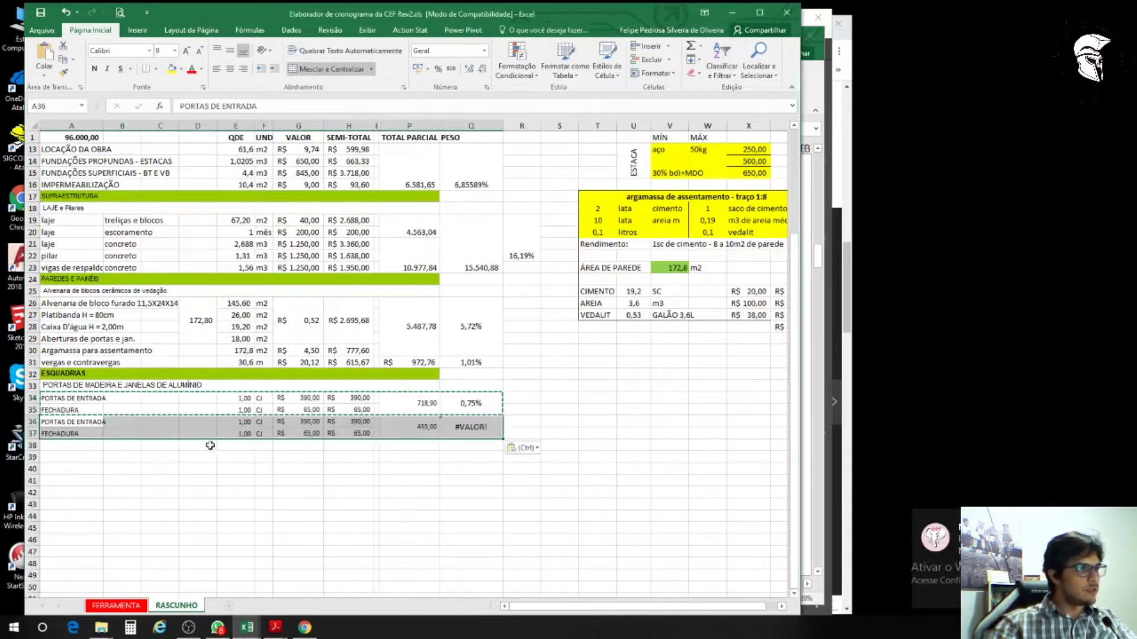
# Step: Rename the copied door item in A36 as PORTAS INTERNAS
pyautogui.click(72, 421)
pyautogui.moveTo(211, 106); pyautogui.dragTo(261, 108)
pyautogui.write('INTERNAS')
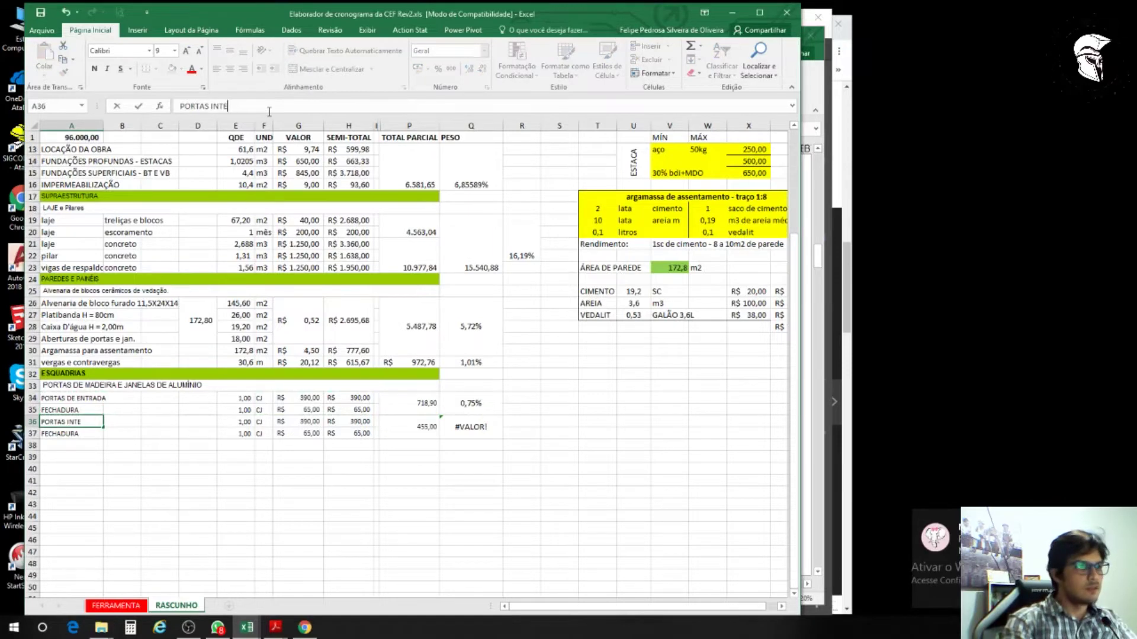
pyautogui.click(215, 479)
# Step: Set the VALOR of PORTAS INTERNAS and its FECHADURA to 1 each as placeholders
pyautogui.click(308, 422)
pyautogui.write('1')
pyautogui.press('Return')
pyautogui.write('1')
pyautogui.press('Return')
# Step: Switch to the SINAPI price list PDF in Acrobat Reader and search it for PORTA
pyautogui.moveTo(275, 626)
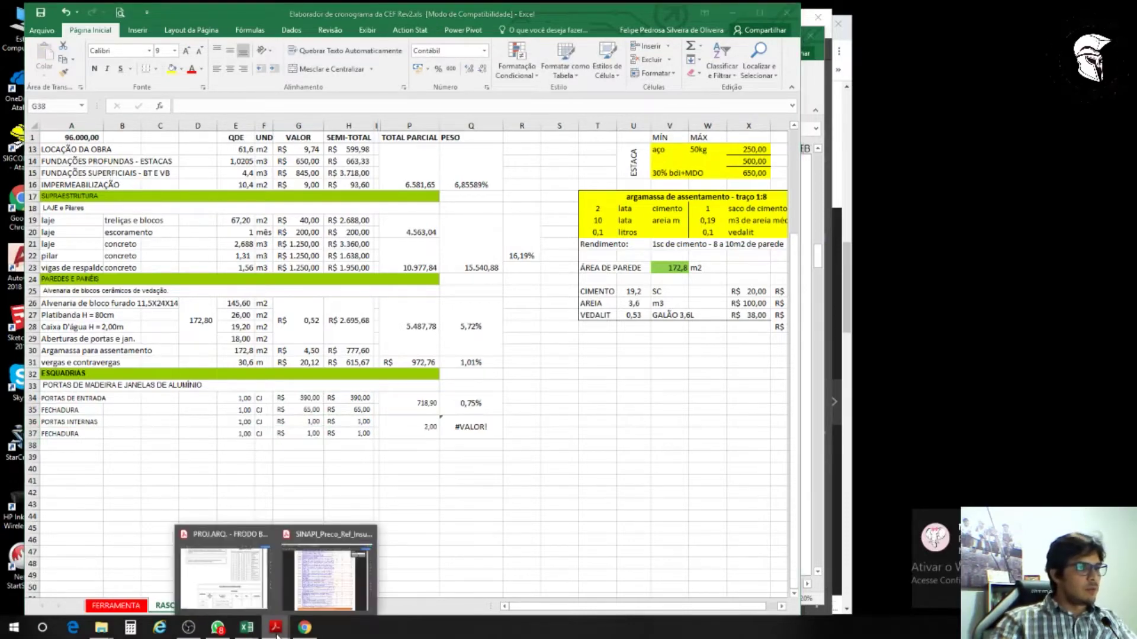
pyautogui.click(303, 589)
pyautogui.scroll(-1, 351, 414)
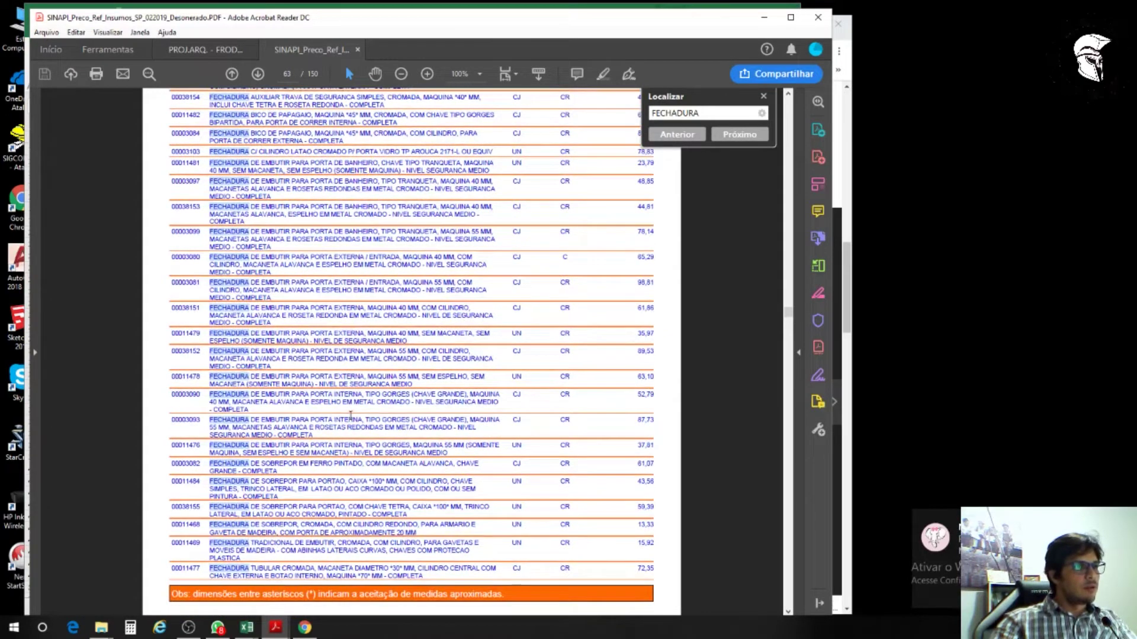
pyautogui.scroll(1, 325, 367)
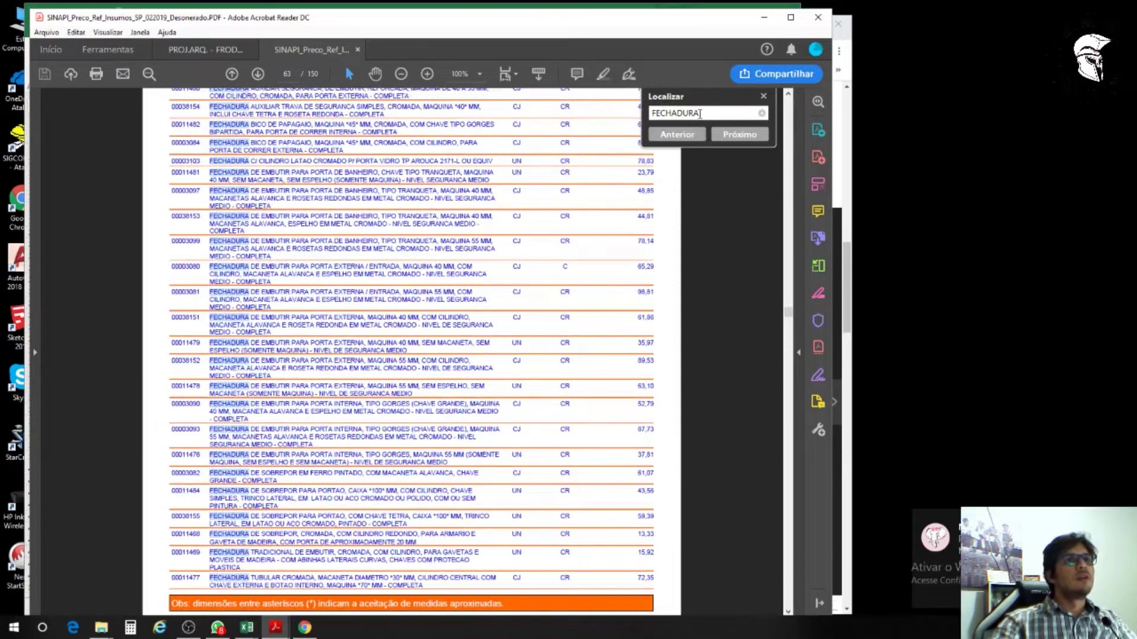
pyautogui.moveTo(699, 114); pyautogui.dragTo(621, 117)
pyautogui.write('PORTA')
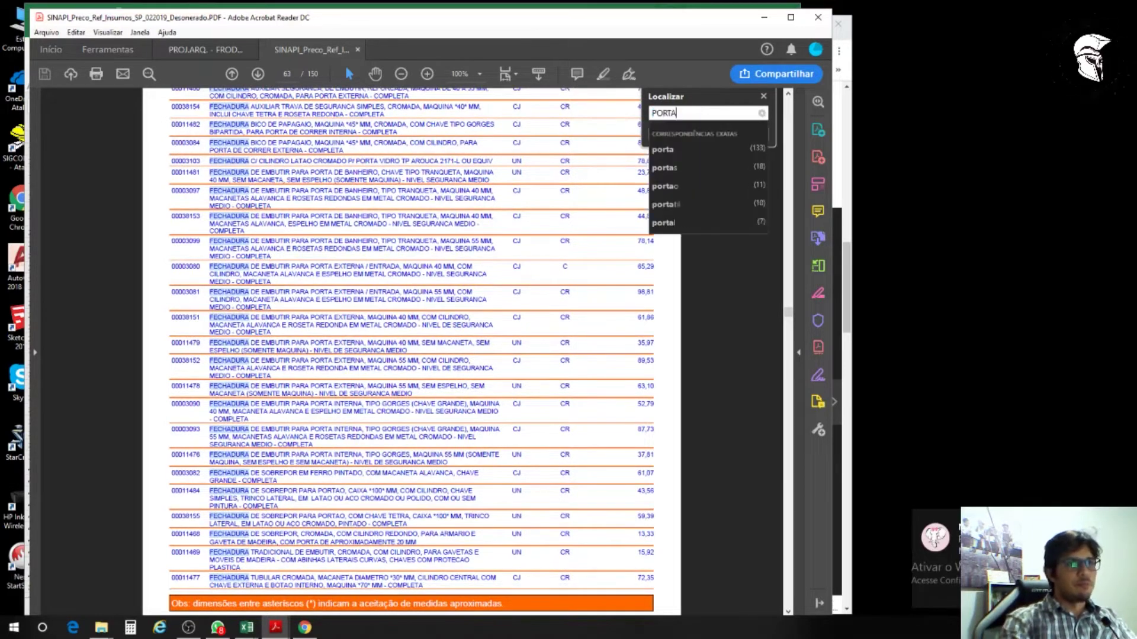
pyautogui.write('S')
pyautogui.press('BackSpace')
pyautogui.press('Return')
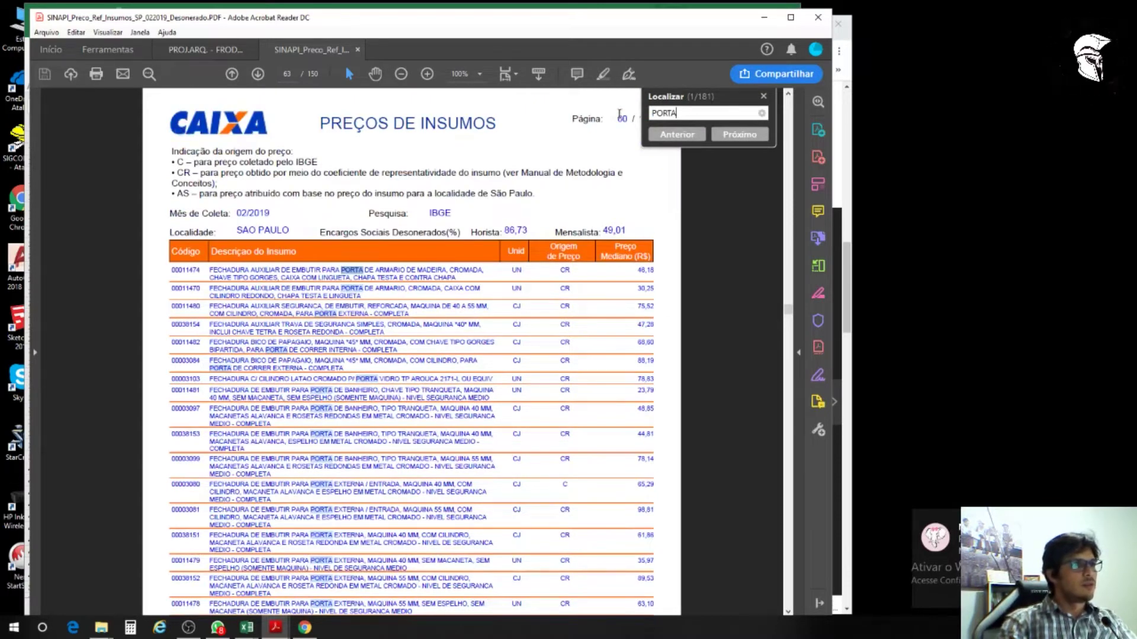
# Step: Step through the PORTA matches until reaching the ready-made wooden door kits (KIT PORTA PRONTA DE MADEIRA)
pyautogui.press('Return')
pyautogui.press('Return')
pyautogui.press('Return')
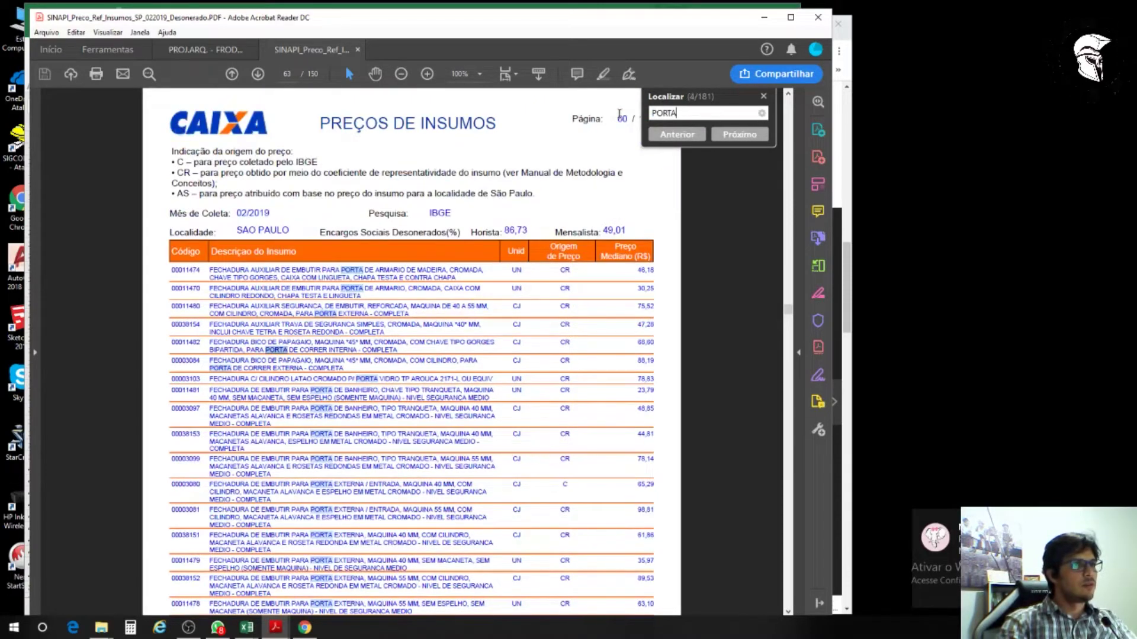
pyautogui.press('Return')
pyautogui.press('Return')
pyautogui.press('Return')
pyautogui.press('Return')
pyautogui.press('Return')
pyautogui.press('Return')
pyautogui.press('Return')
pyautogui.press('Return')
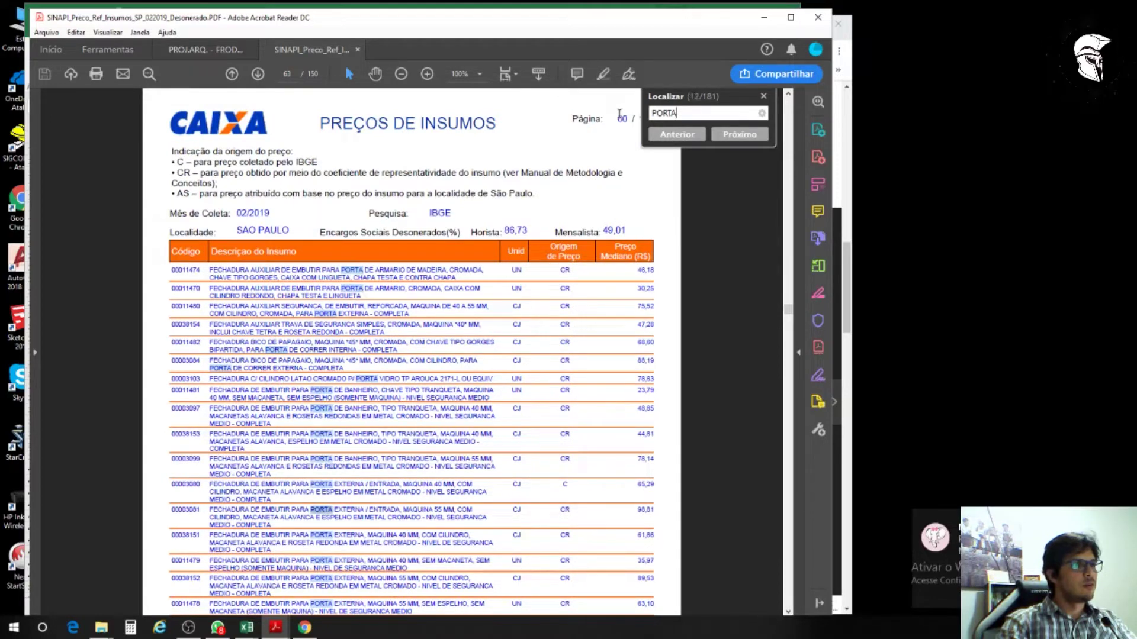
pyautogui.press('Return')
pyautogui.press('Return')
pyautogui.press('Return')
pyautogui.press('Return')
pyautogui.press('Return')
pyautogui.press('Return')
pyautogui.press('Return')
pyautogui.press('Return')
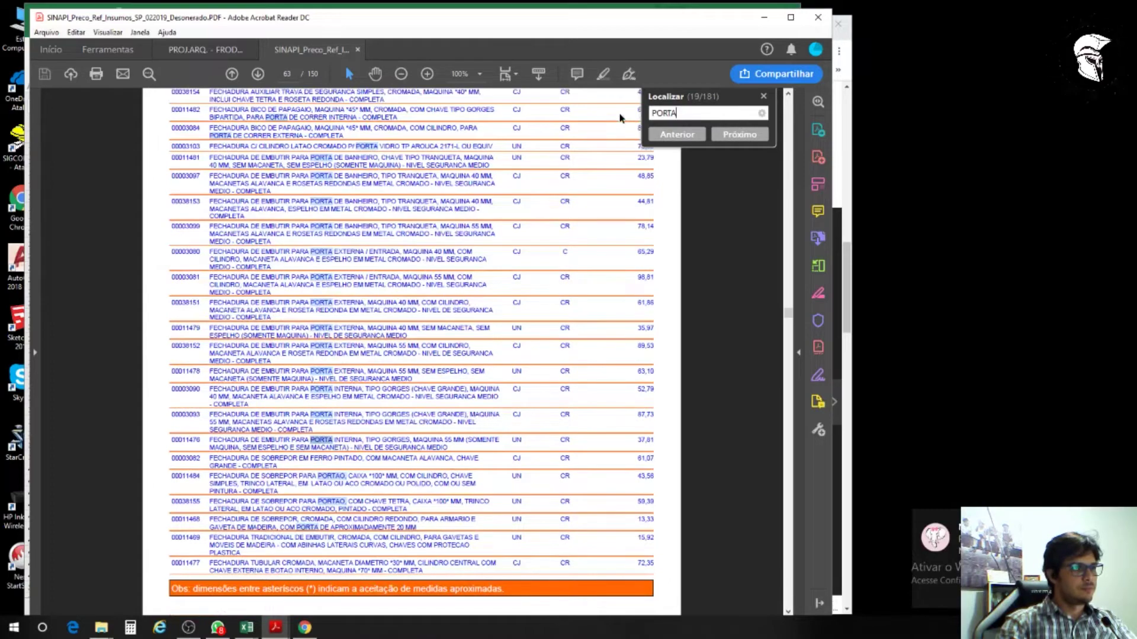
pyautogui.press('Return')
pyautogui.press('Return')
pyautogui.press('Return')
pyautogui.press('Return')
pyautogui.press('Return')
pyautogui.press('Return')
pyautogui.press('Return')
pyautogui.press('Return')
pyautogui.press('Return')
pyautogui.press('Return')
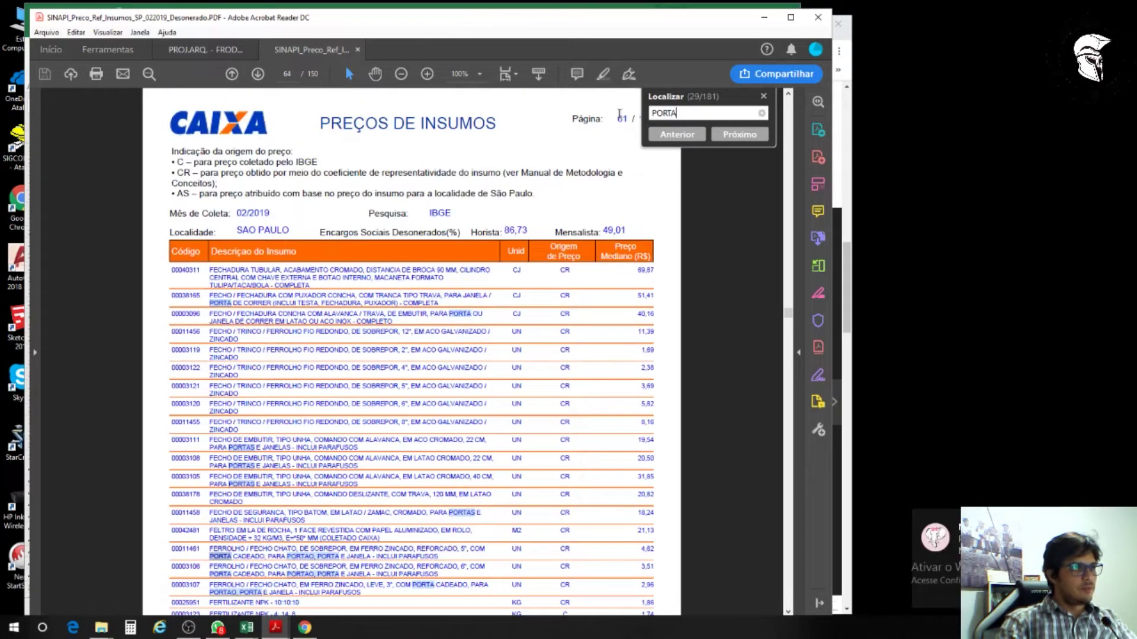
pyautogui.press('Return')
pyautogui.press('Return')
pyautogui.press('Return')
pyautogui.press('Return')
pyautogui.press('Return')
pyautogui.press('Return')
pyautogui.press('Return')
pyautogui.press('Return')
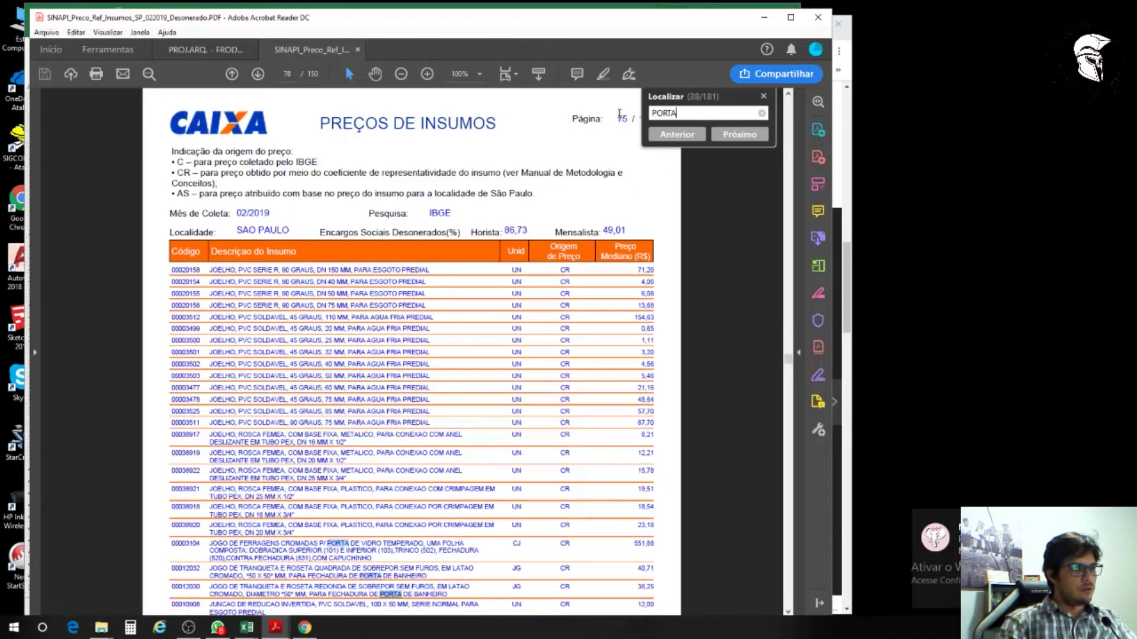
pyautogui.press('Return')
pyautogui.press('Return')
pyautogui.press('Return')
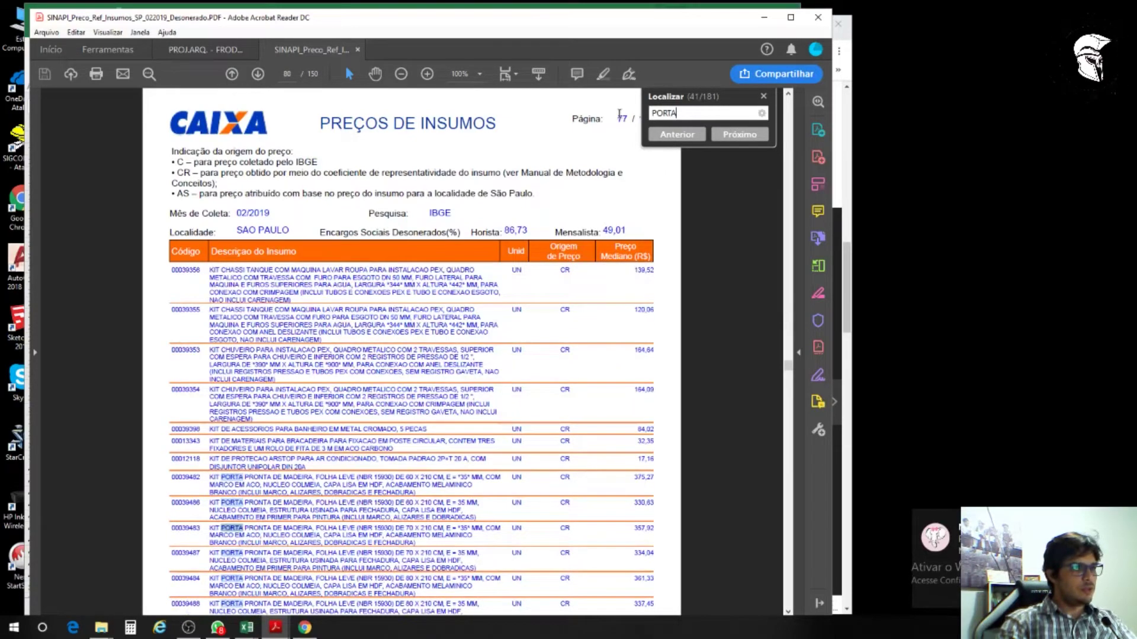
# Step: Compare the wooden door kit descriptions and highlight the price of the 70 x 210 cm kit with primer finish
pyautogui.scroll(-2, 339, 385)
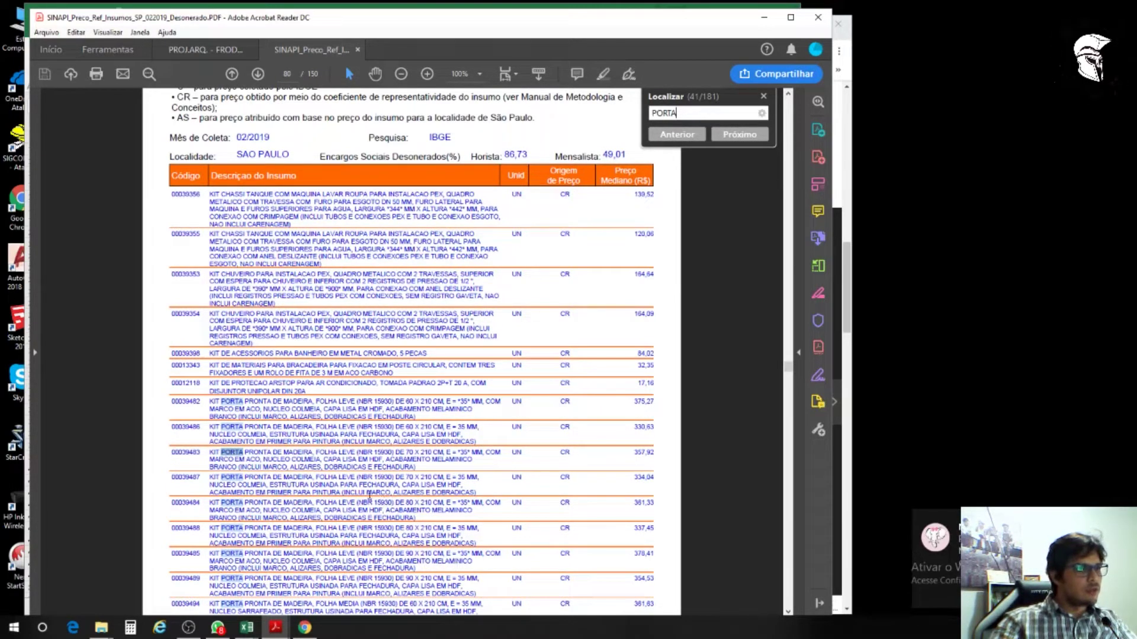
pyautogui.click(346, 477)
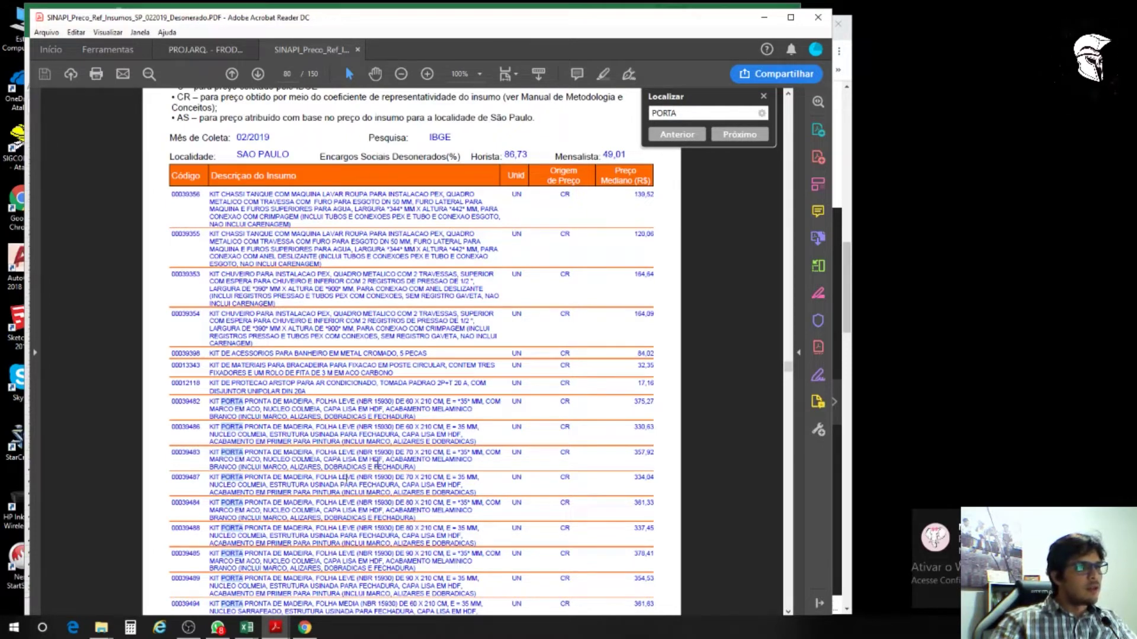
pyautogui.moveTo(484, 494); pyautogui.dragTo(208, 453)
pyautogui.click(370, 463)
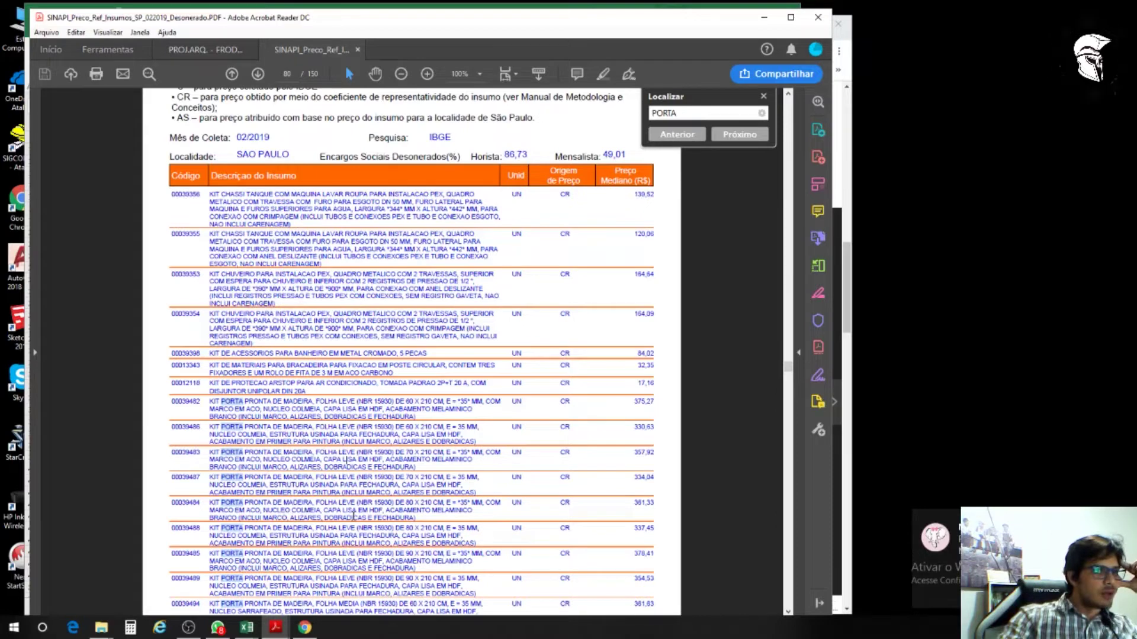
pyautogui.moveTo(415, 510); pyautogui.dragTo(388, 462)
pyautogui.click(323, 476)
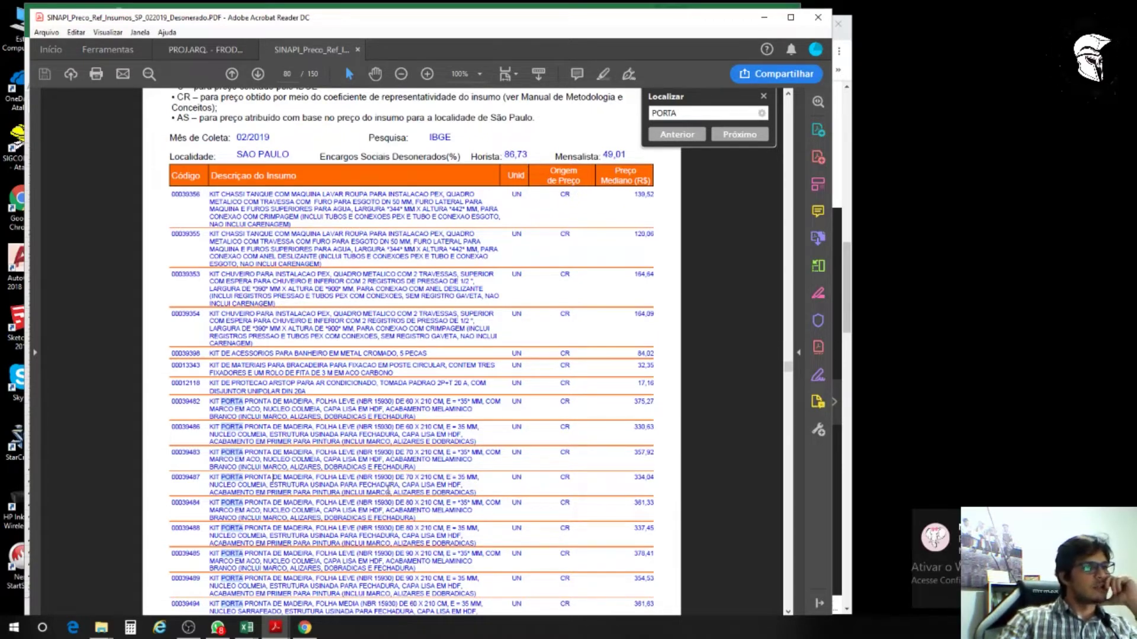
pyautogui.moveTo(654, 478); pyautogui.dragTo(635, 480)
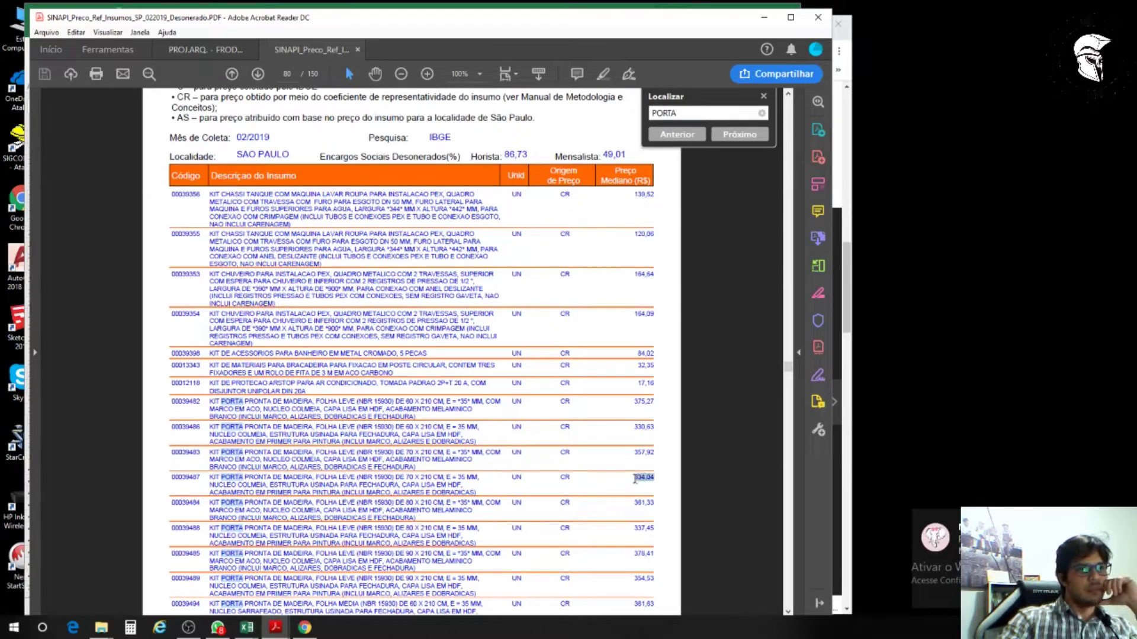
# Step: Return to the RASCUNHO sheet in Excel and clear the FECHADURA entry in row 37, from A to H
pyautogui.click(247, 631)
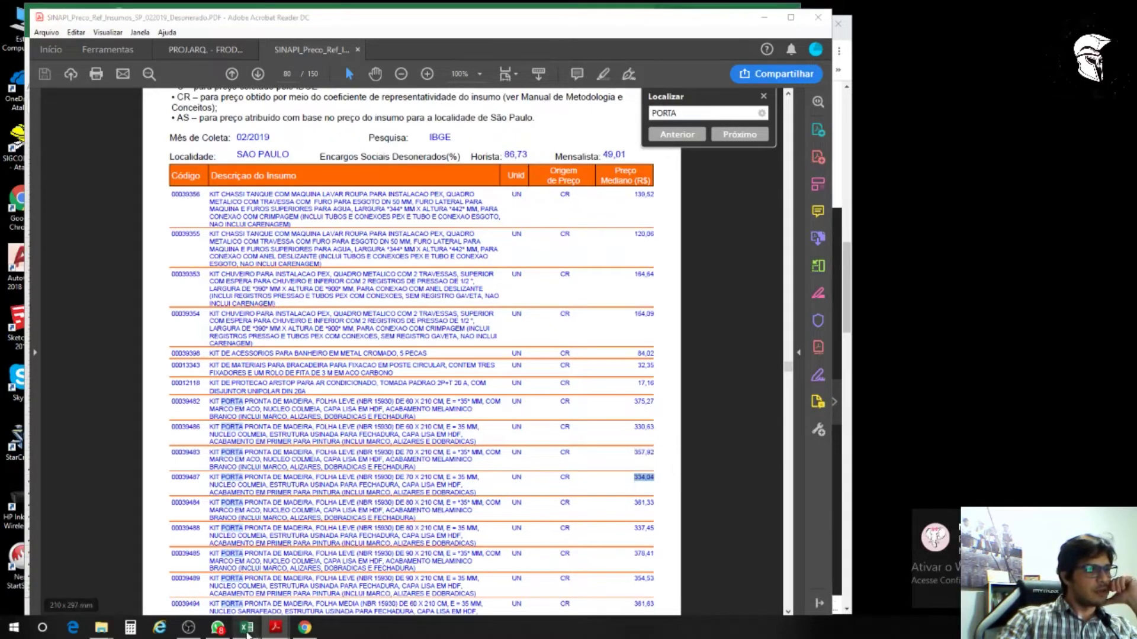
pyautogui.click(306, 593)
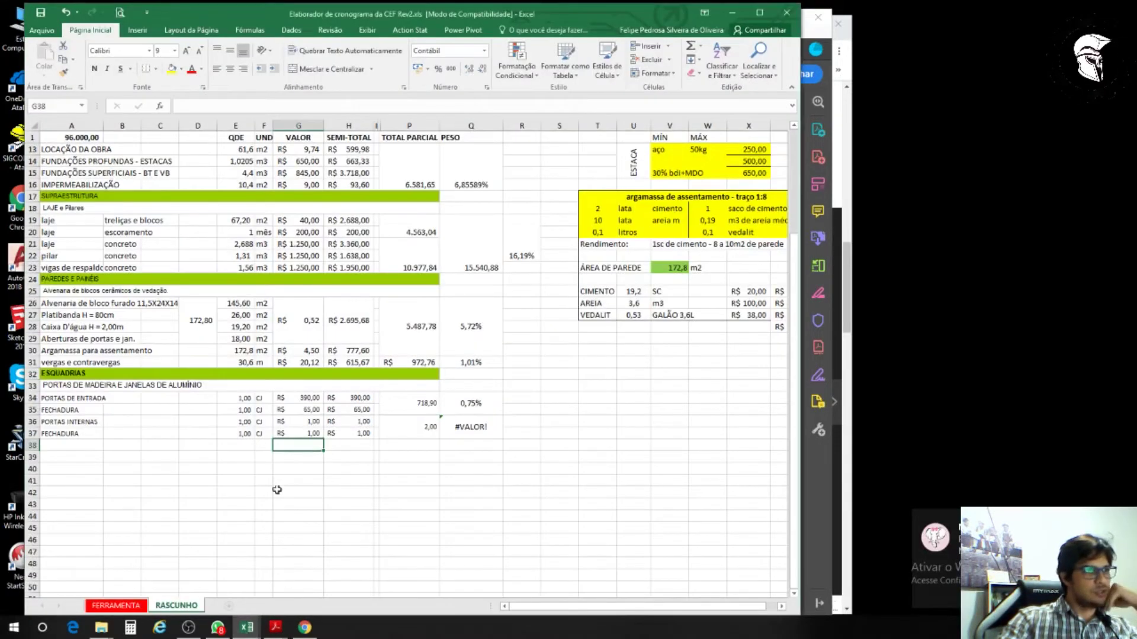
pyautogui.moveTo(77, 434); pyautogui.dragTo(354, 437)
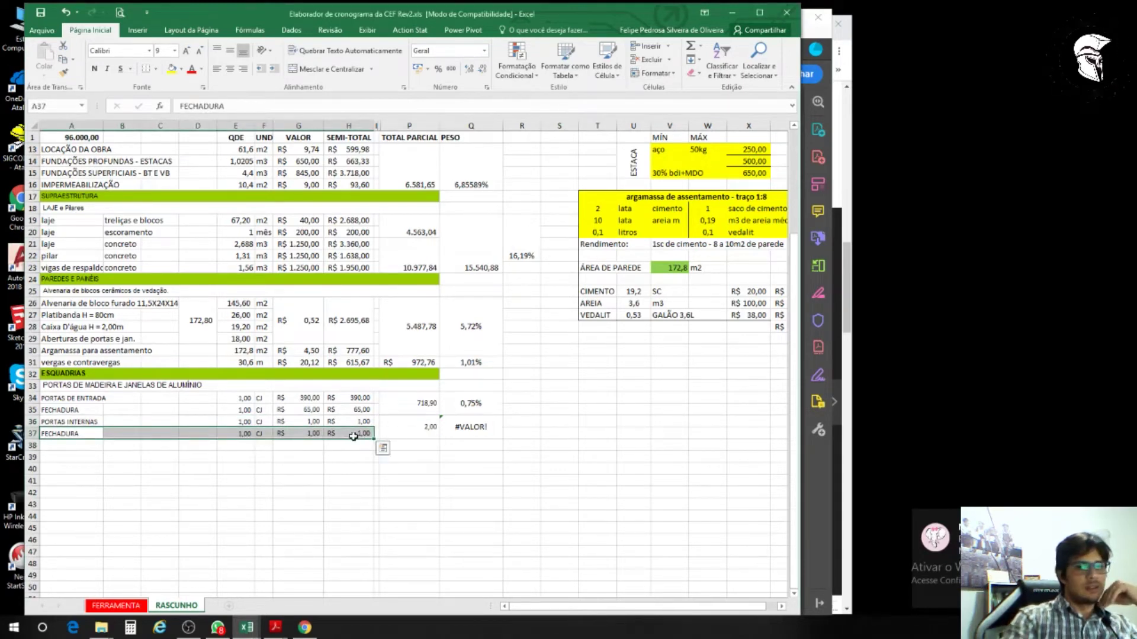
pyautogui.press('Delete')
# Step: Unmerge the TOTAL PARCIAL and PESO cells of PORTAS INTERNAS so they occupy only row 36
pyautogui.click(407, 427)
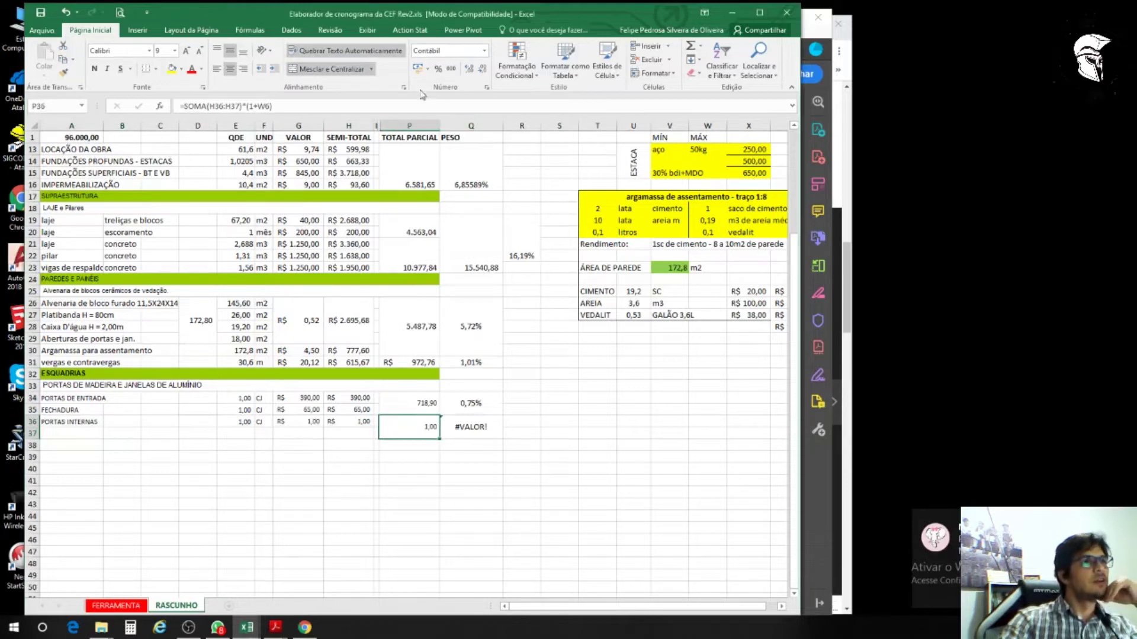
pyautogui.press('Right')
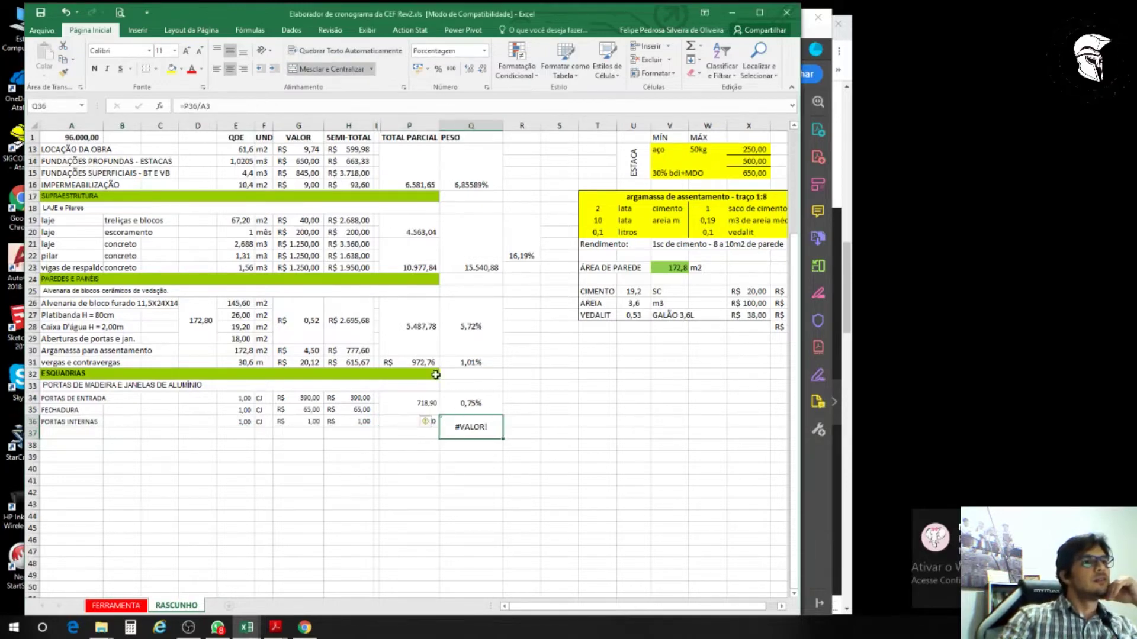
pyautogui.click(329, 69)
pyautogui.click(545, 410)
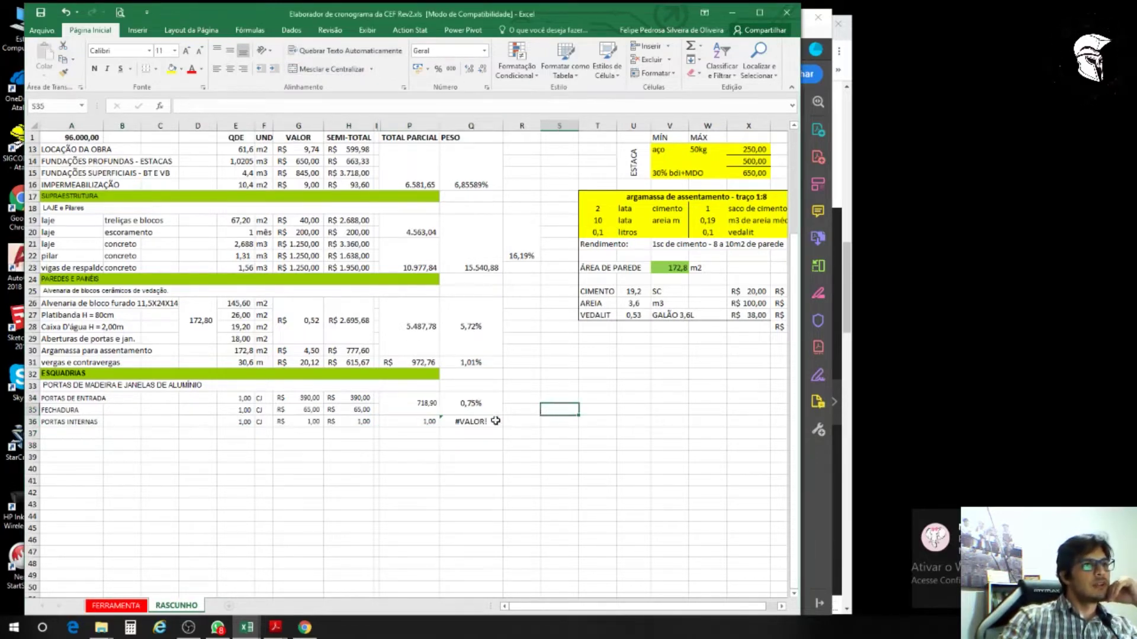
# Step: Set the VALOR of PORTAS INTERNAS to 334 in row 36 and clear its PESO cell
pyautogui.click(305, 424)
pyautogui.write('334')
pyautogui.press('Return')
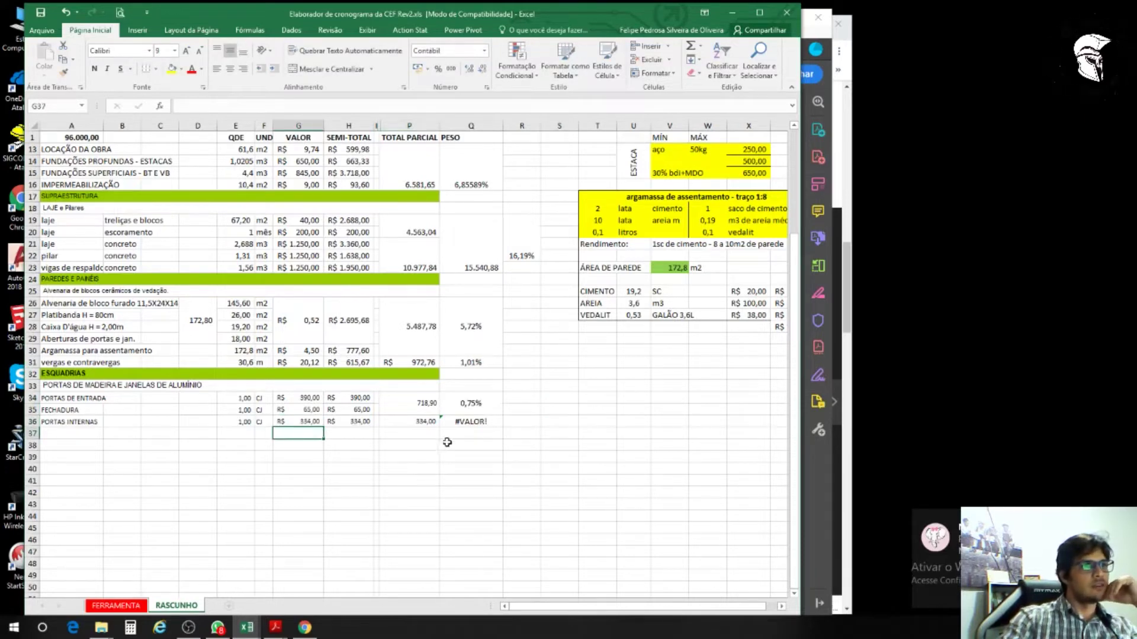
pyautogui.click(459, 422)
pyautogui.press('Delete')
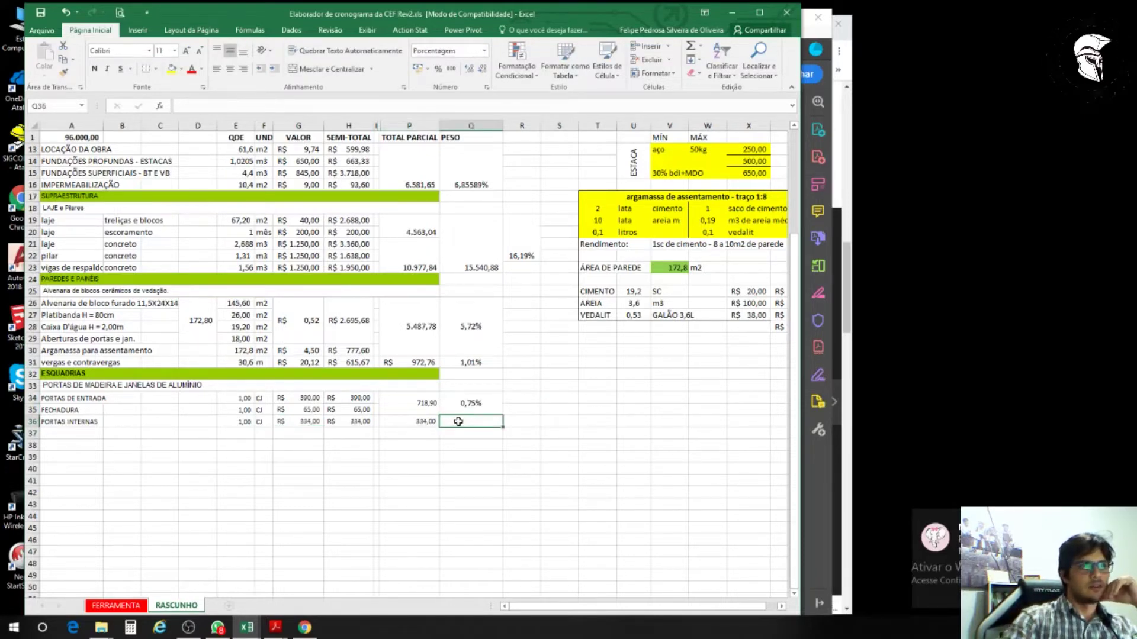
pyautogui.click(464, 470)
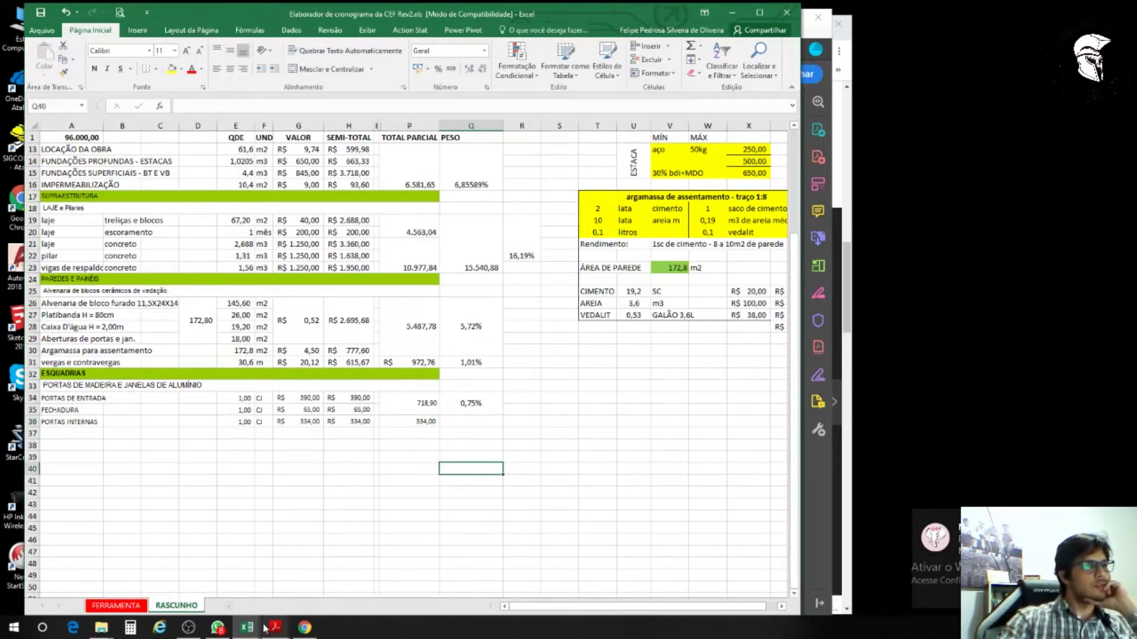
# Step: Switch to the PFUI-YOUTUBE proposal workbook and enter 334 as the unit price of Portas internas completa
pyautogui.moveTo(259, 631)
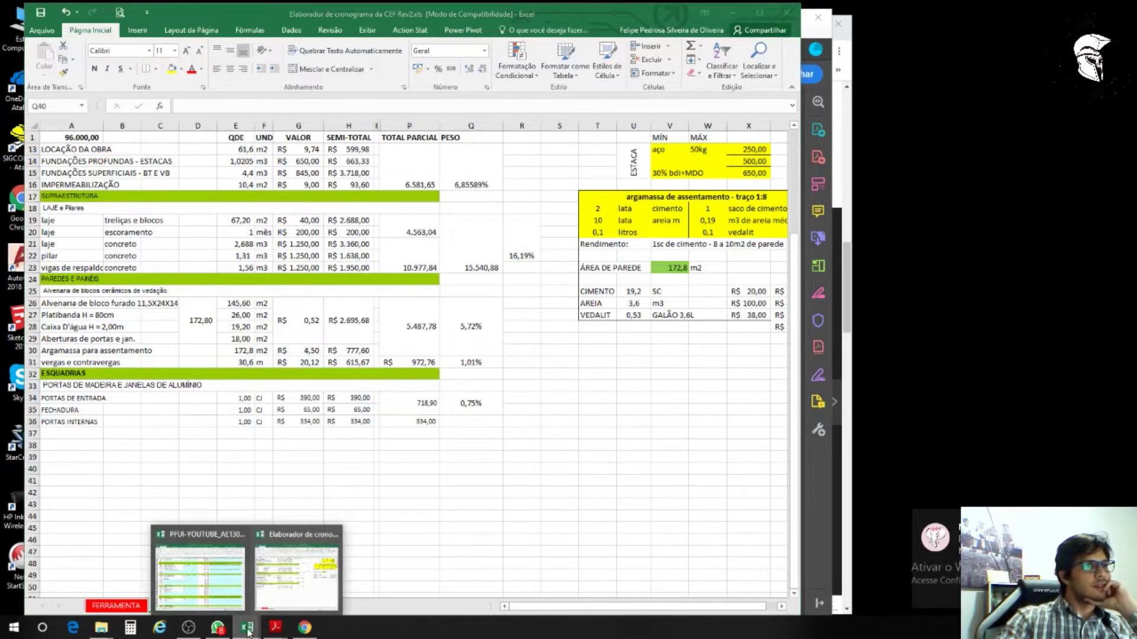
pyautogui.click(235, 590)
pyautogui.write('334')
pyautogui.press('Escape')
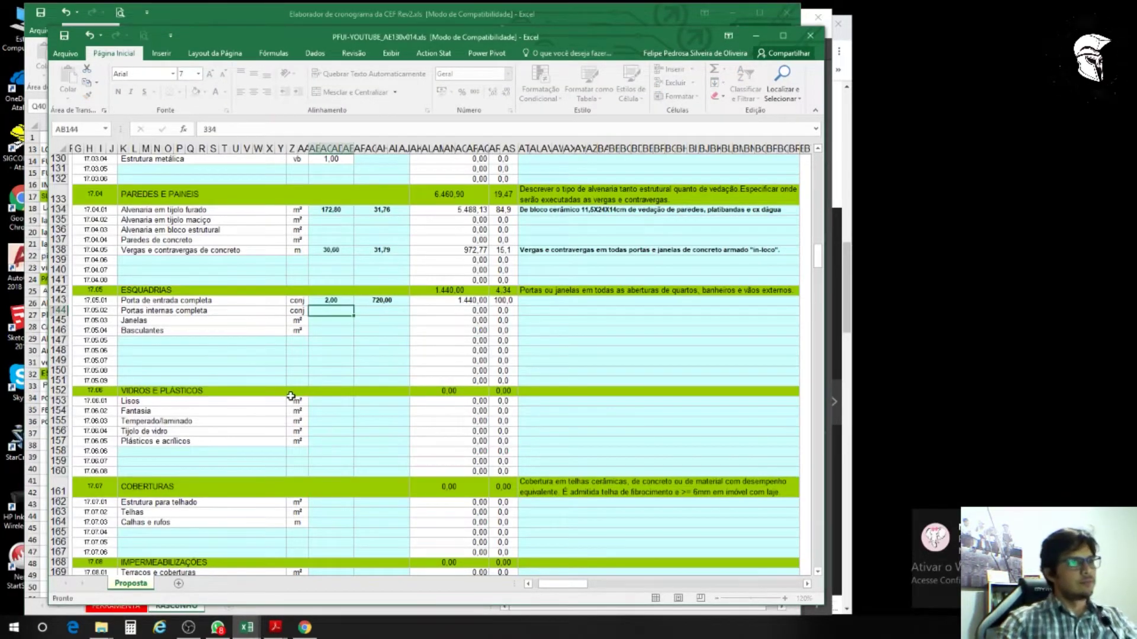
pyautogui.press('Right')
pyautogui.write('334')
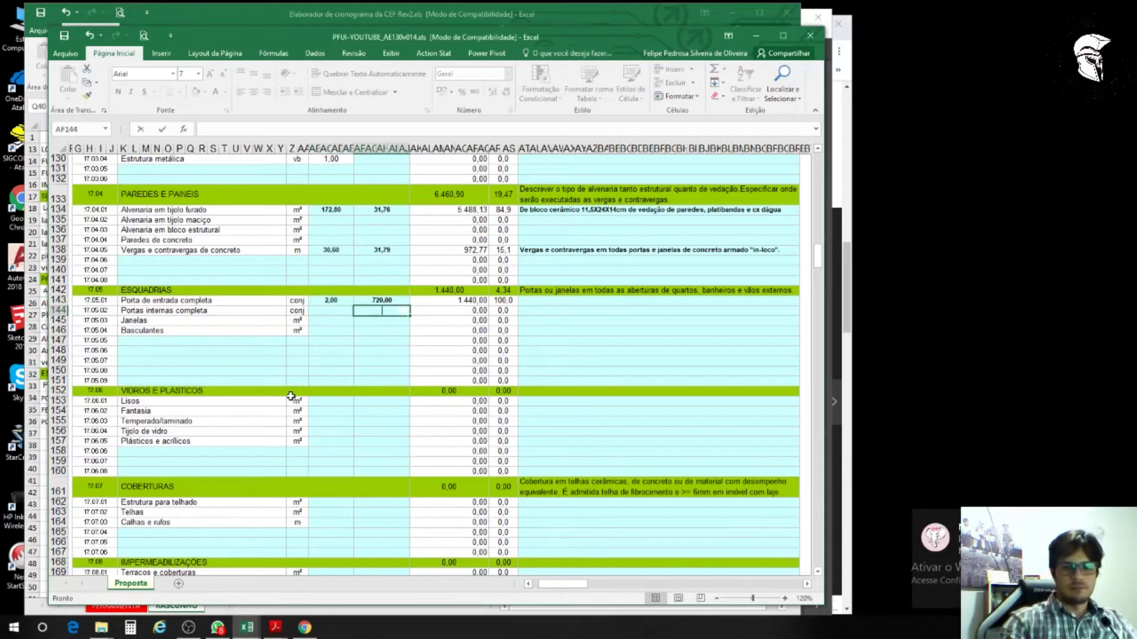
pyautogui.press('Return')
# Step: Open the PROJ.ARQ. drawing in Acrobat Reader and examine the floor plan for the number of internal doors
pyautogui.click(327, 312)
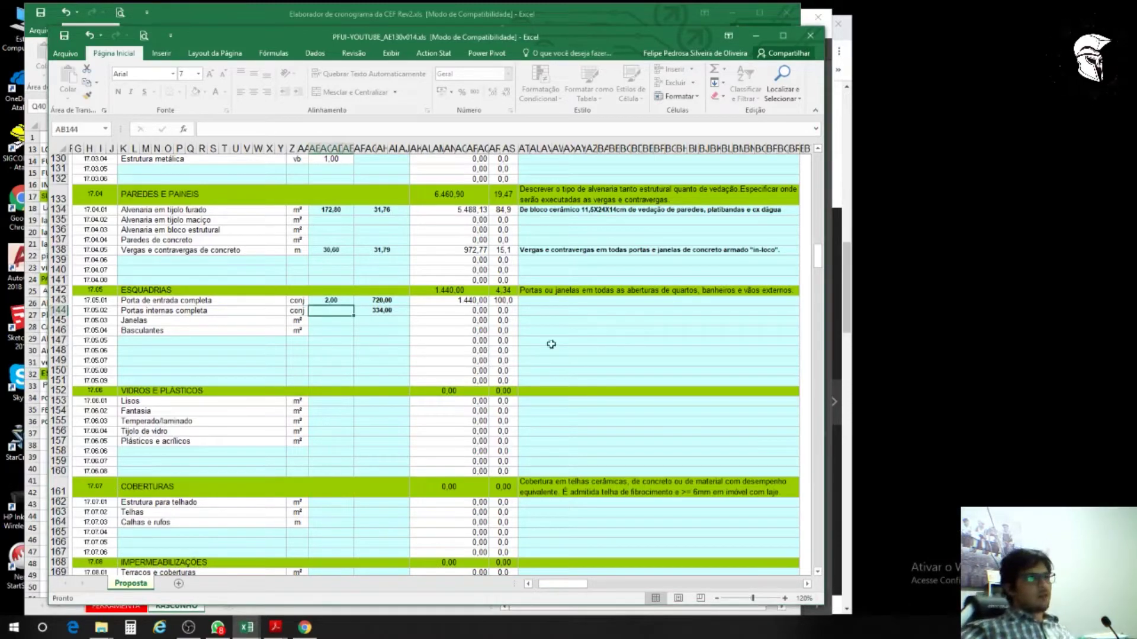
pyautogui.click(281, 630)
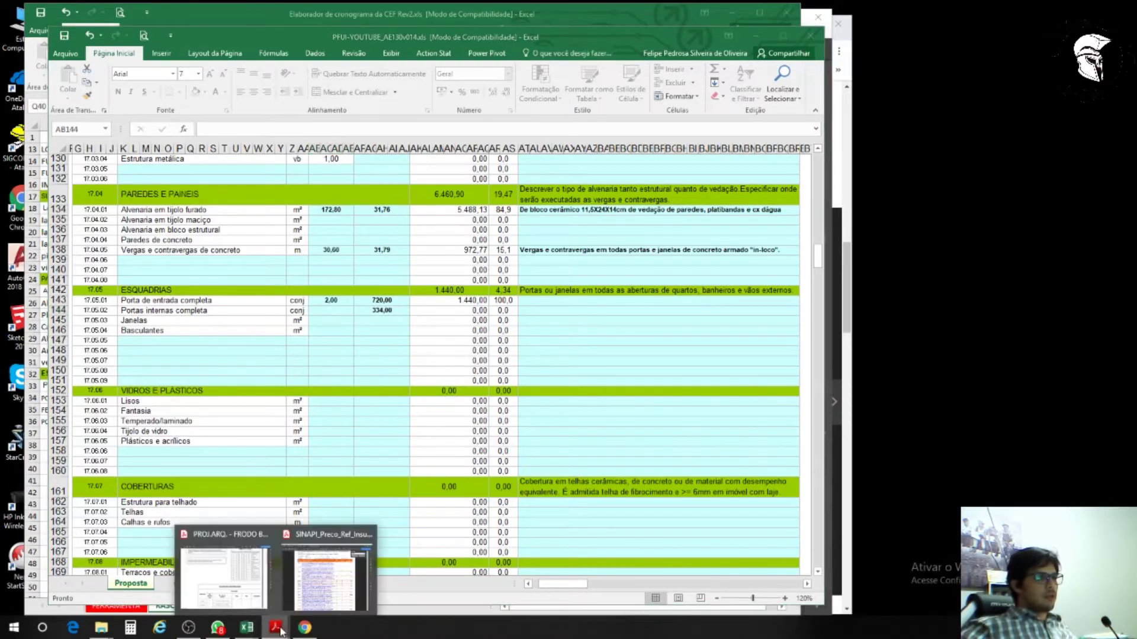
pyautogui.click(224, 572)
pyautogui.scroll(-10, 331, 389)
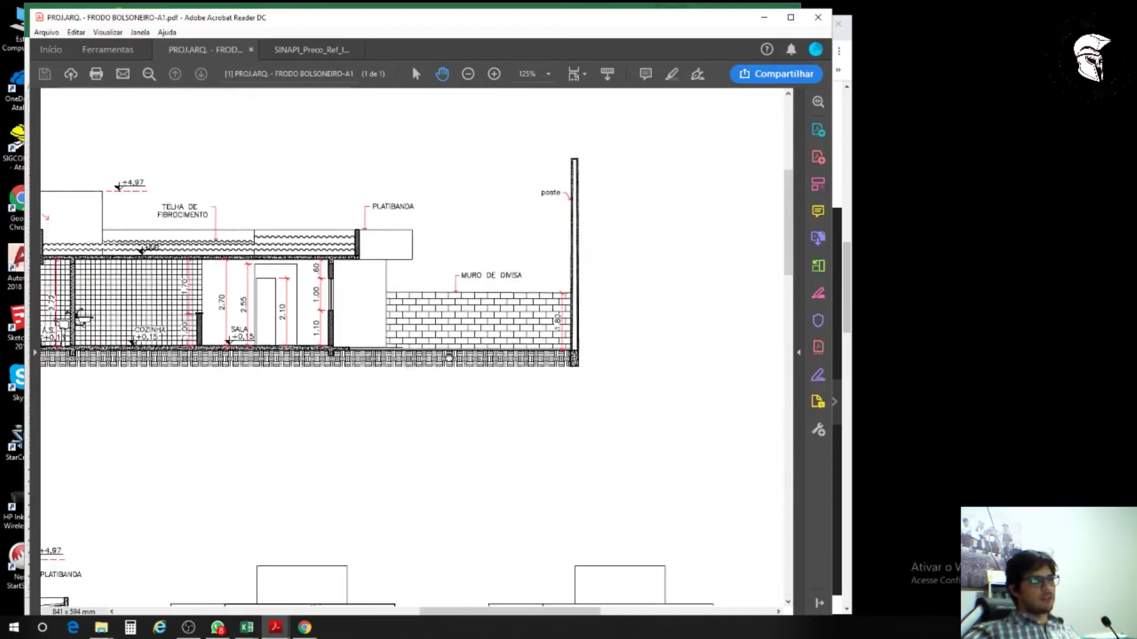
pyautogui.hscroll(-5, 242, 429)
pyautogui.scroll(-3, 270, 431)
pyautogui.hscroll(-10, 226, 450)
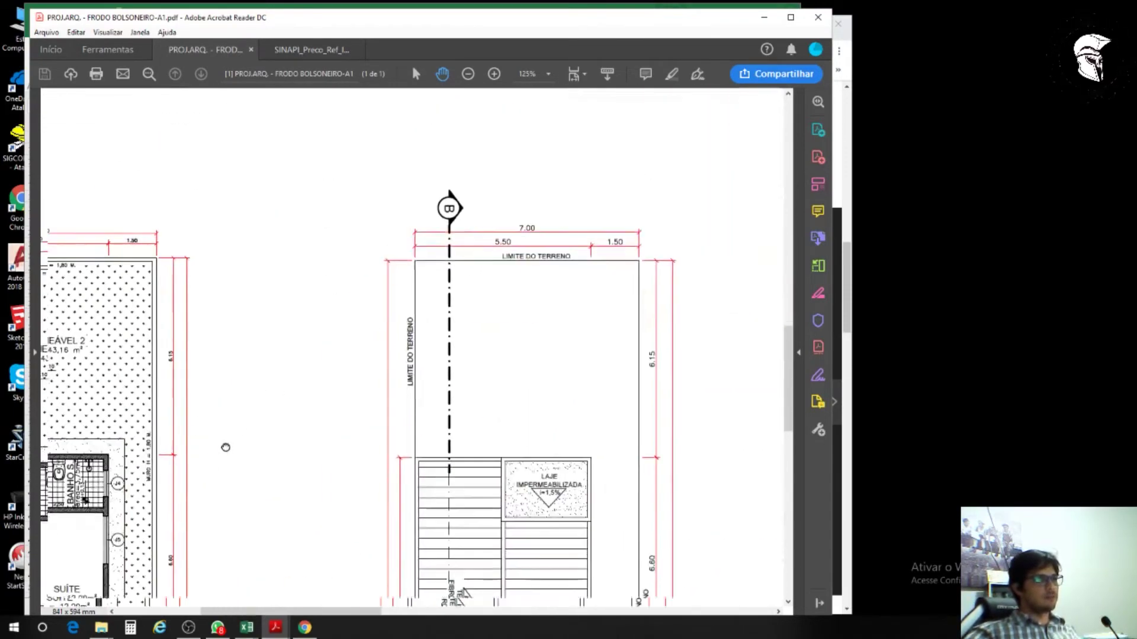
pyautogui.moveTo(549, 254); pyautogui.dragTo(537, 280)
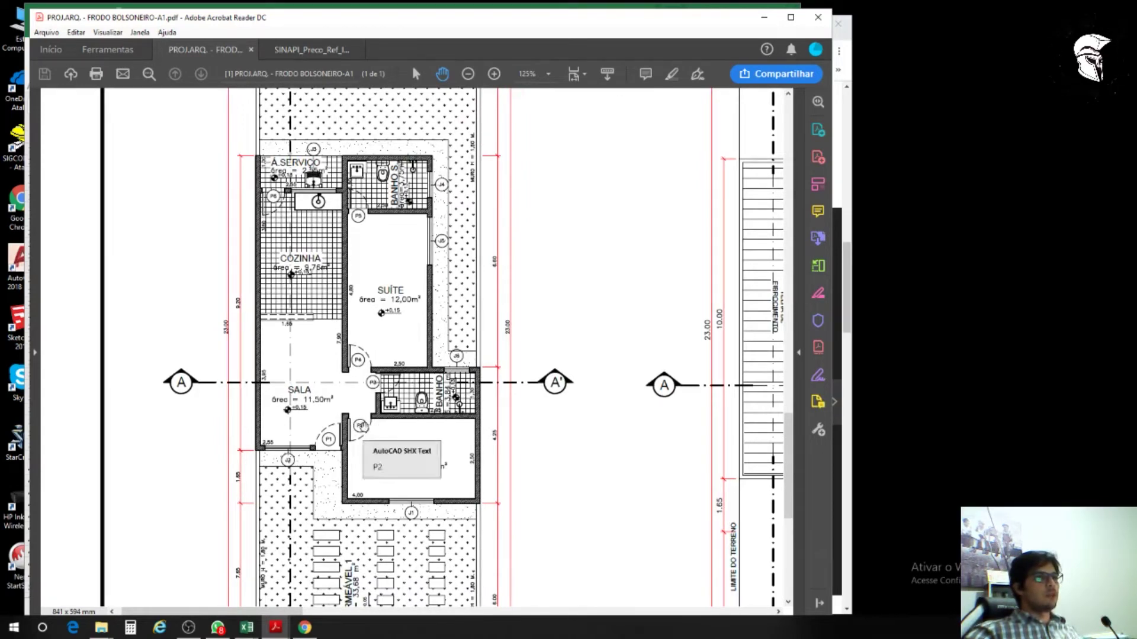
# Step: Return to the proposal workbook in Excel and set the quantity of Portas internas completa to 4
pyautogui.click(246, 627)
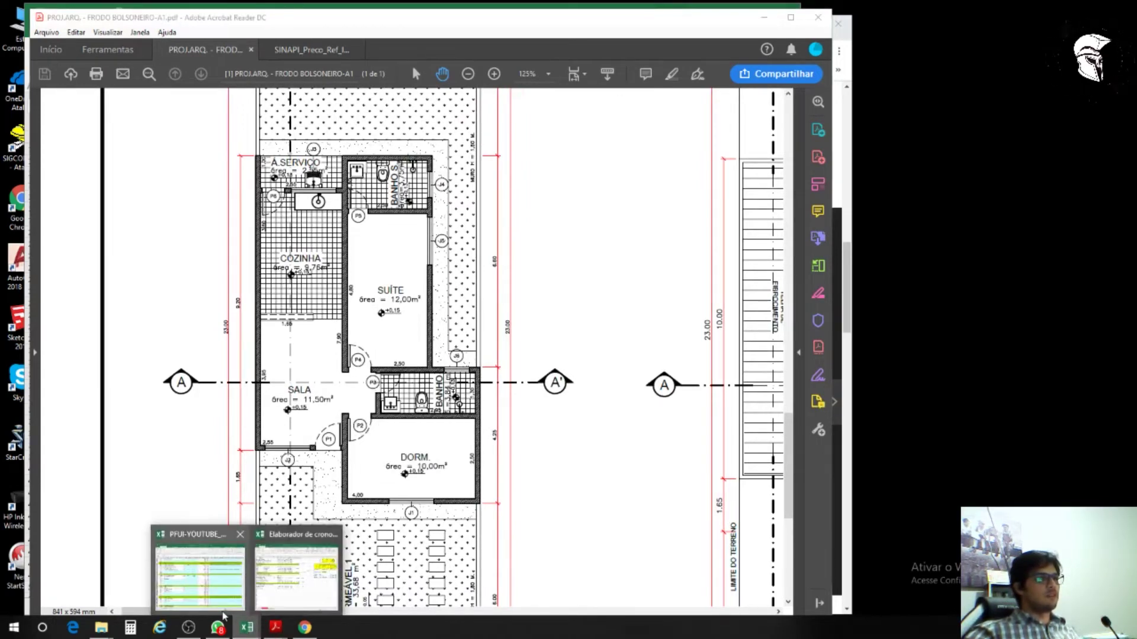
pyautogui.click(210, 580)
pyautogui.write('4')
pyautogui.press('Return')
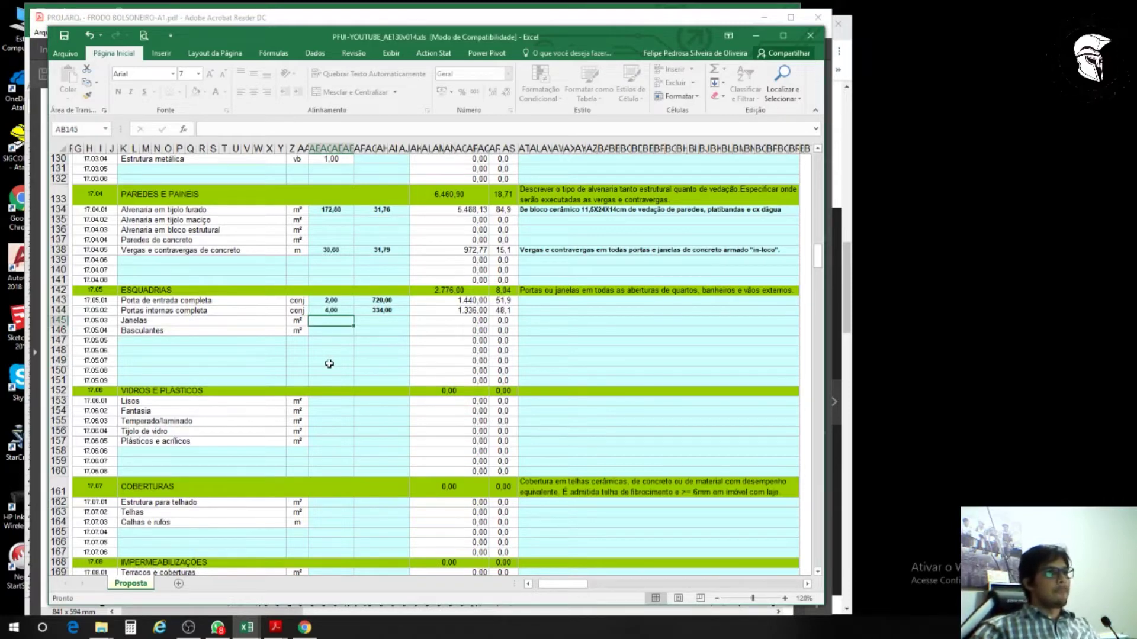
pyautogui.moveTo(243, 630)
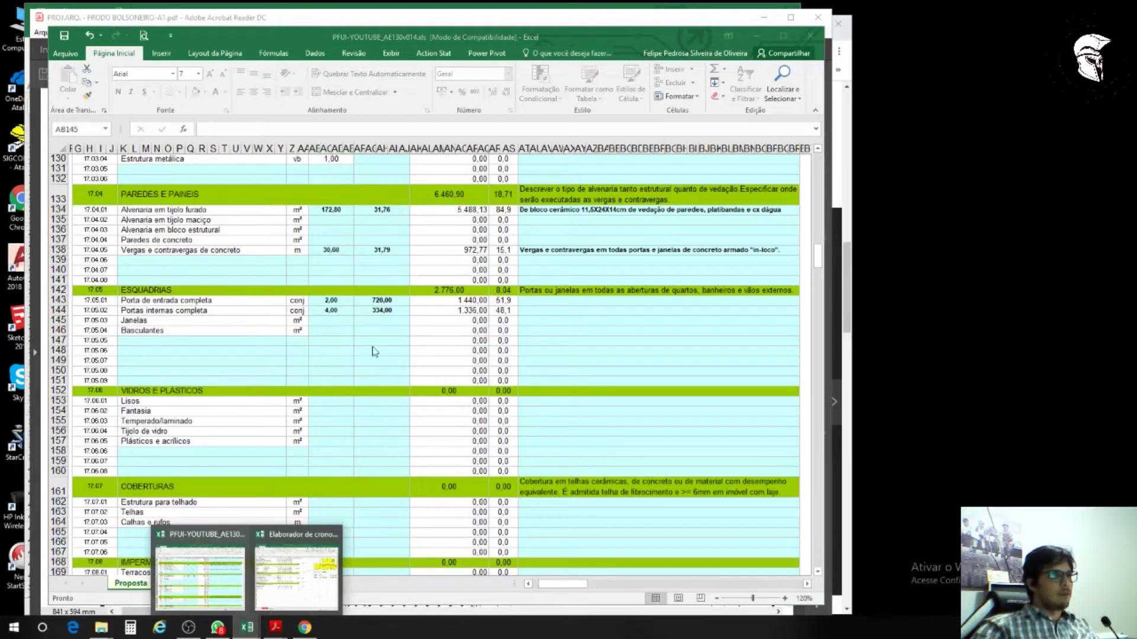
pyautogui.click(382, 311)
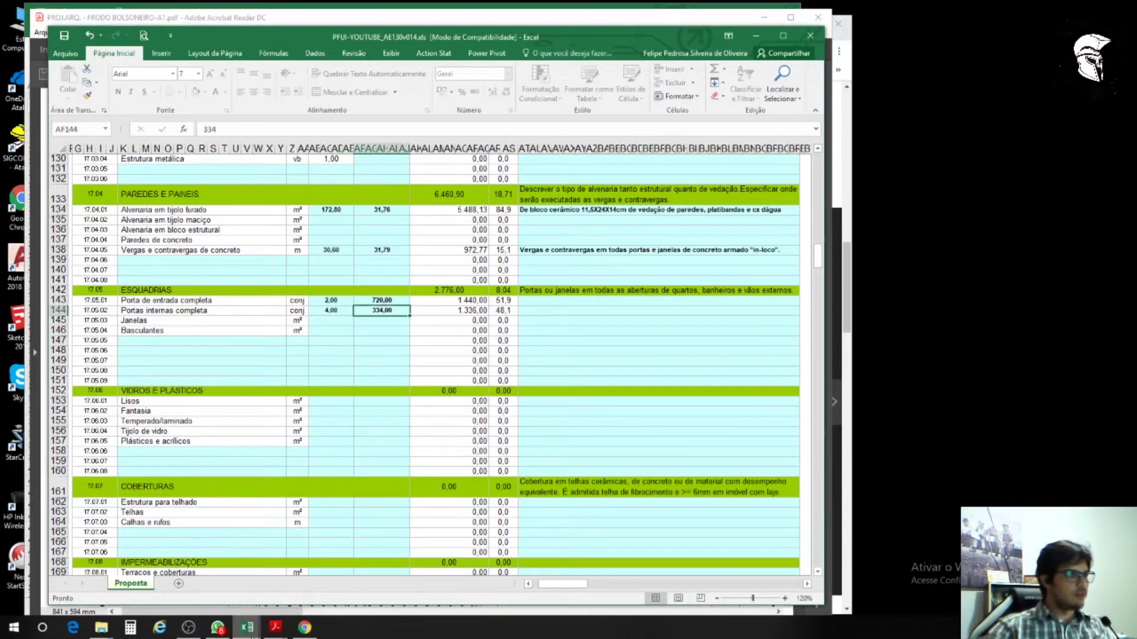
# Step: Switch to the schedule workbook and correct the PORTAS INTERNAS partial total in P36 to =SOMA(H36:H37)*(1+W4)
pyautogui.moveTo(248, 628)
pyautogui.click(273, 608)
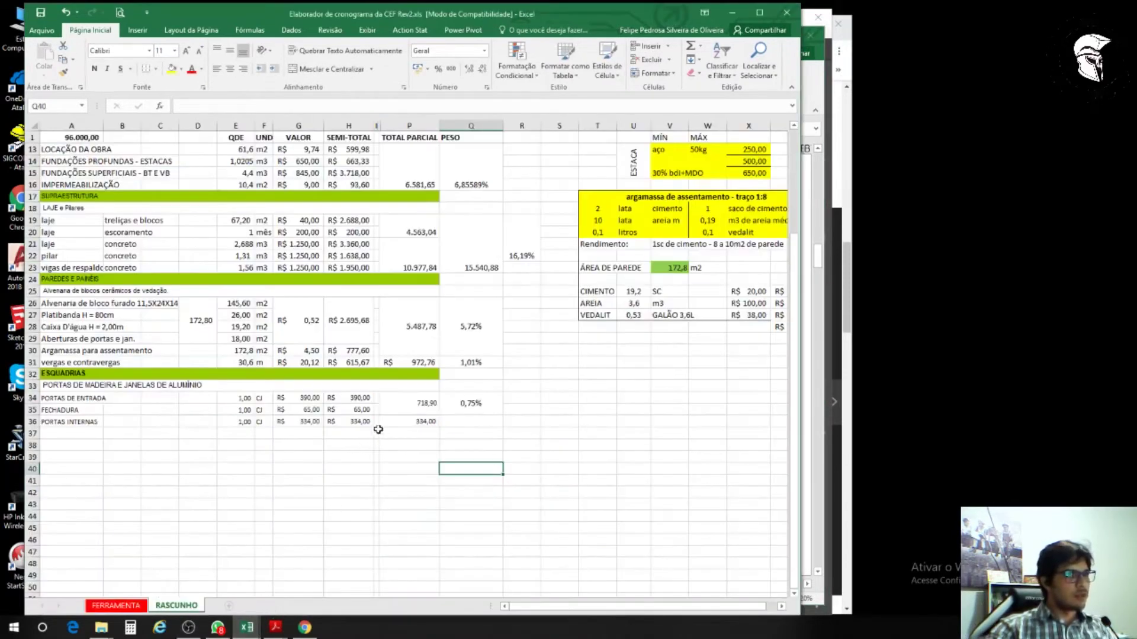
pyautogui.click(401, 421)
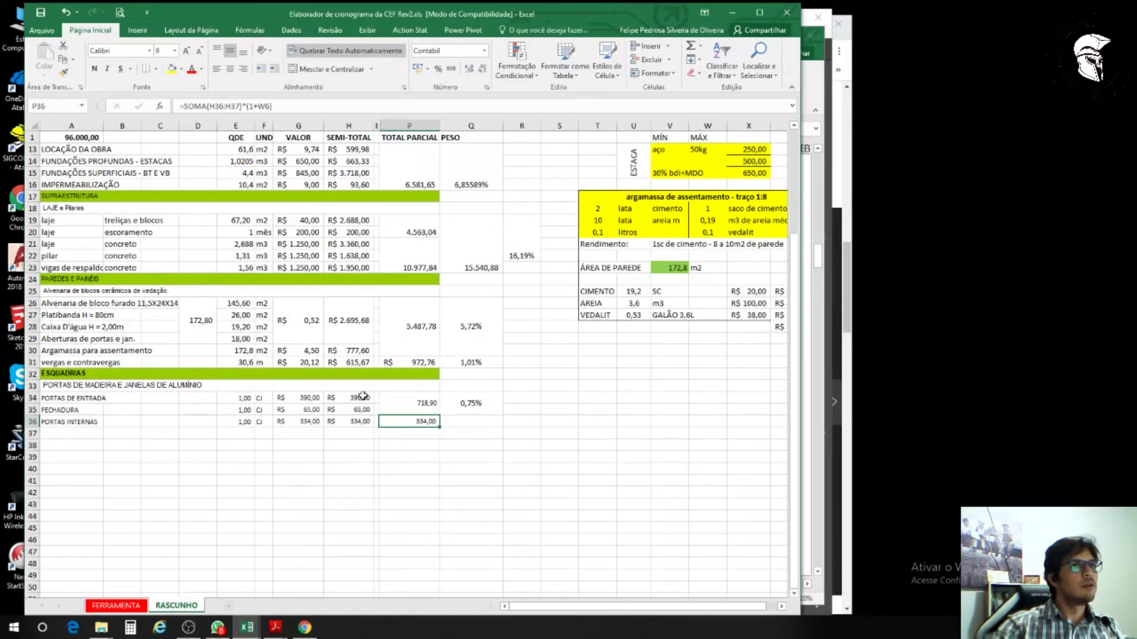
pyautogui.scroll(4, 363, 396)
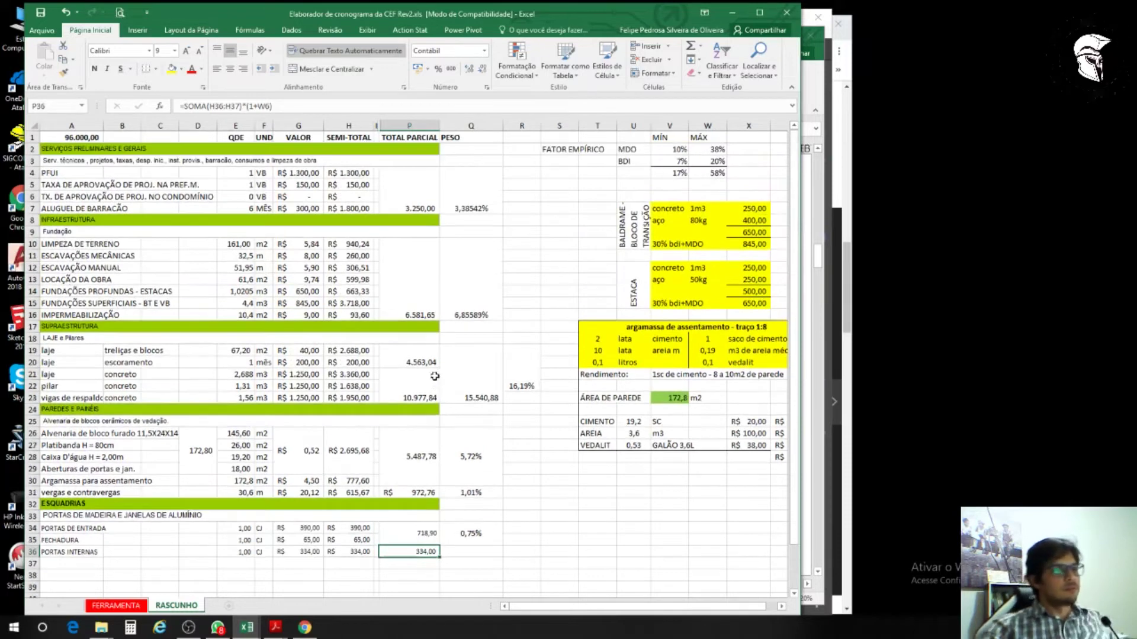
pyautogui.press('F2')
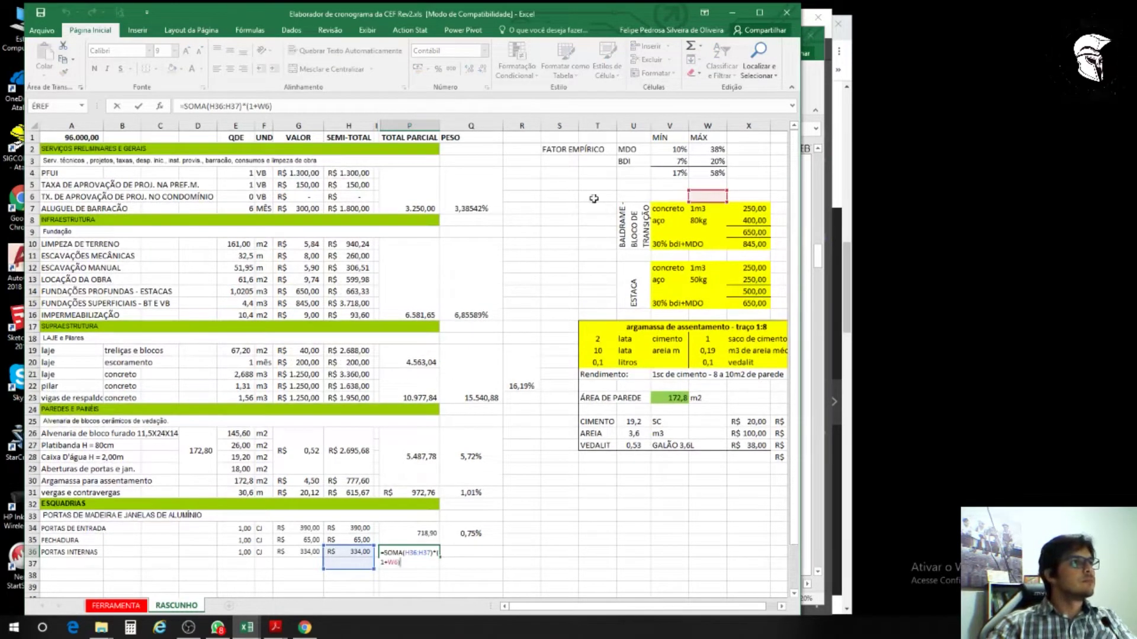
pyautogui.click(270, 106)
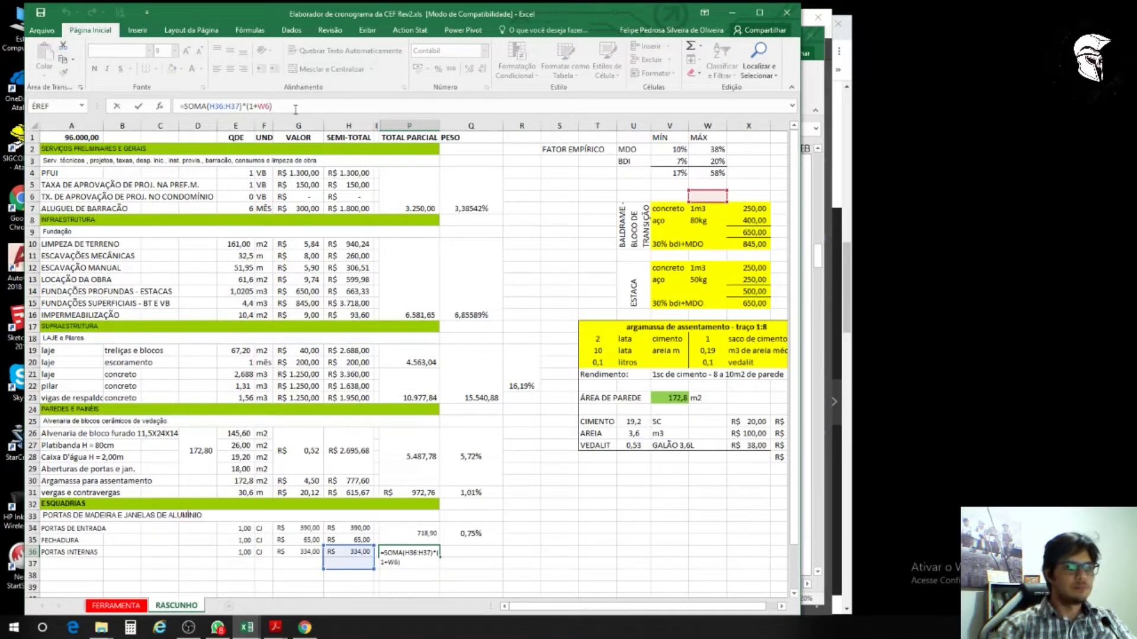
pyautogui.press('Return')
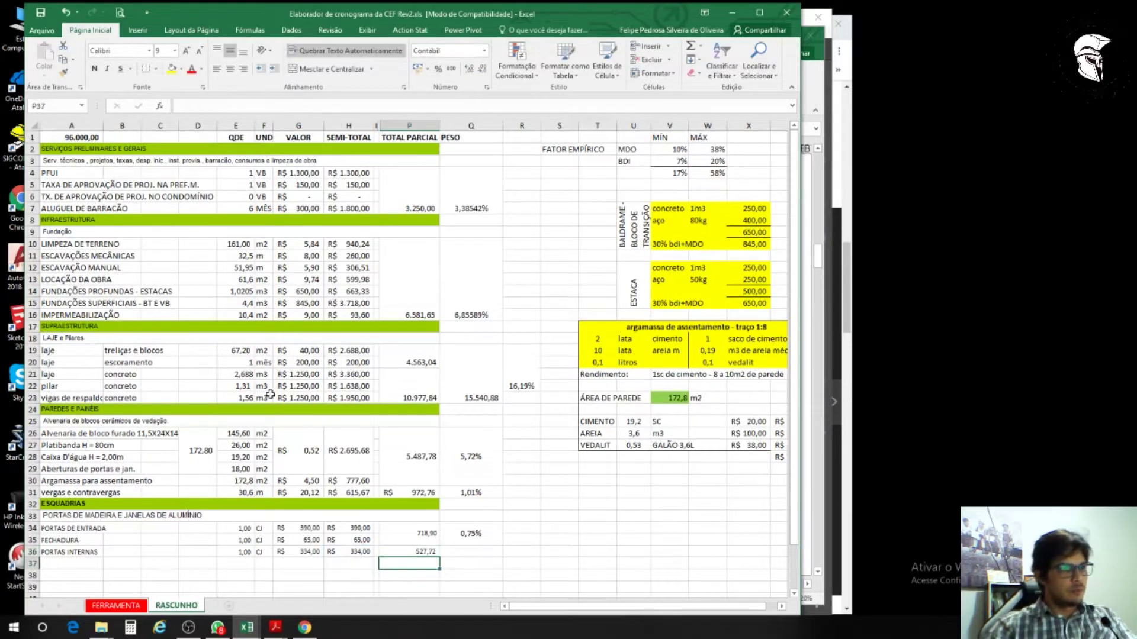
pyautogui.click(429, 551)
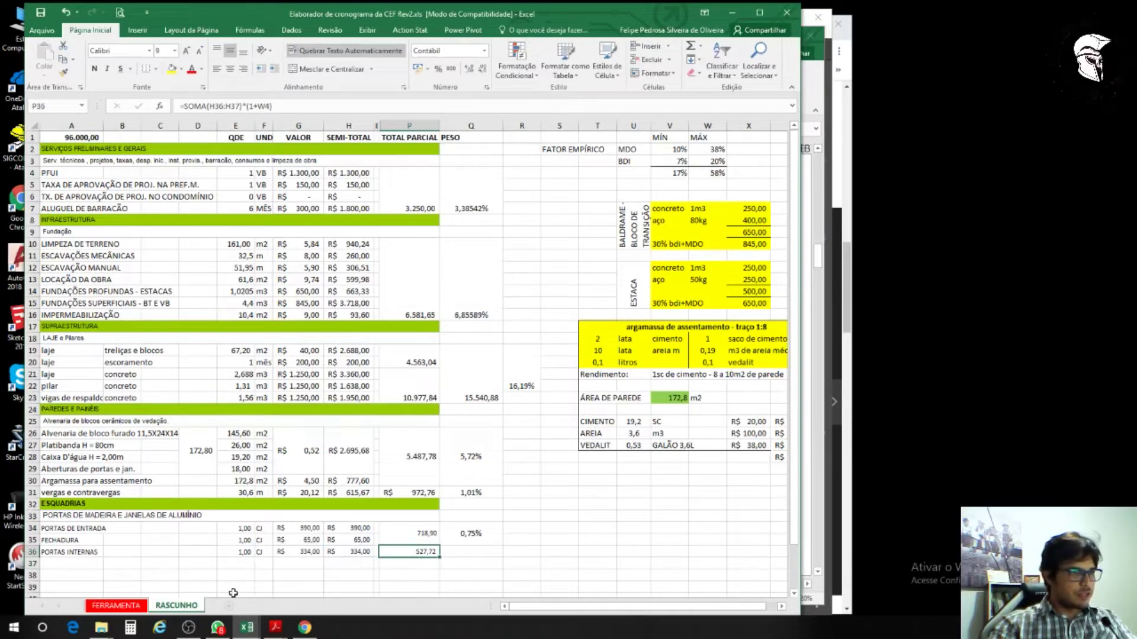
# Step: Switch to the PFUI proposal workbook and set the unit price of Portas internas completa to 528
pyautogui.moveTo(252, 634)
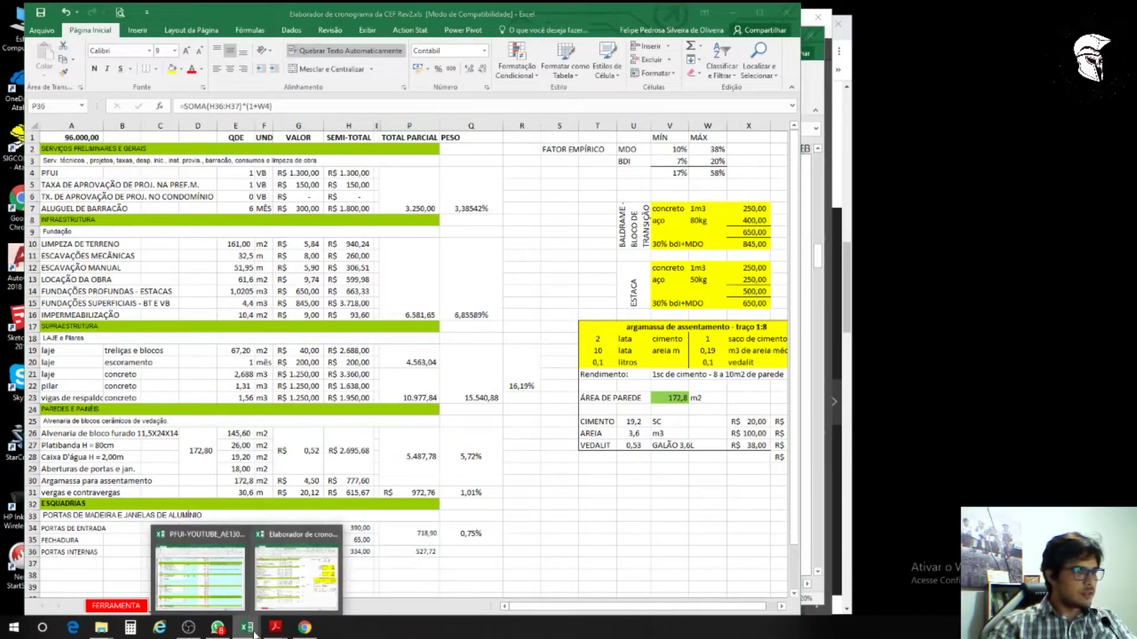
pyautogui.click(219, 597)
pyautogui.write('5')
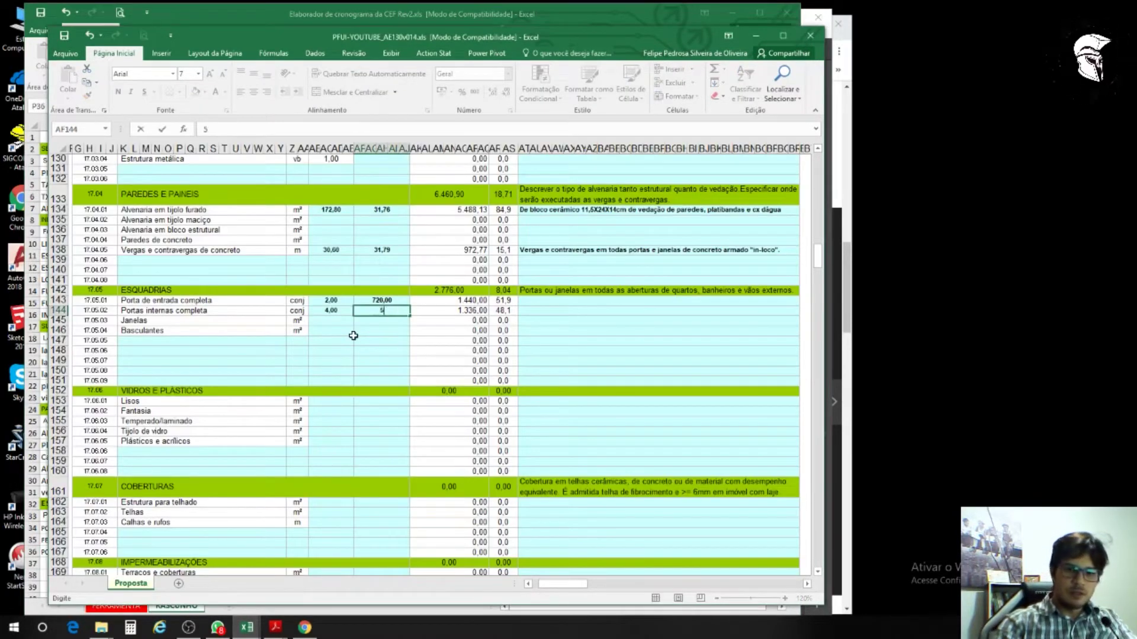
pyautogui.write('28')
pyautogui.press('Return')
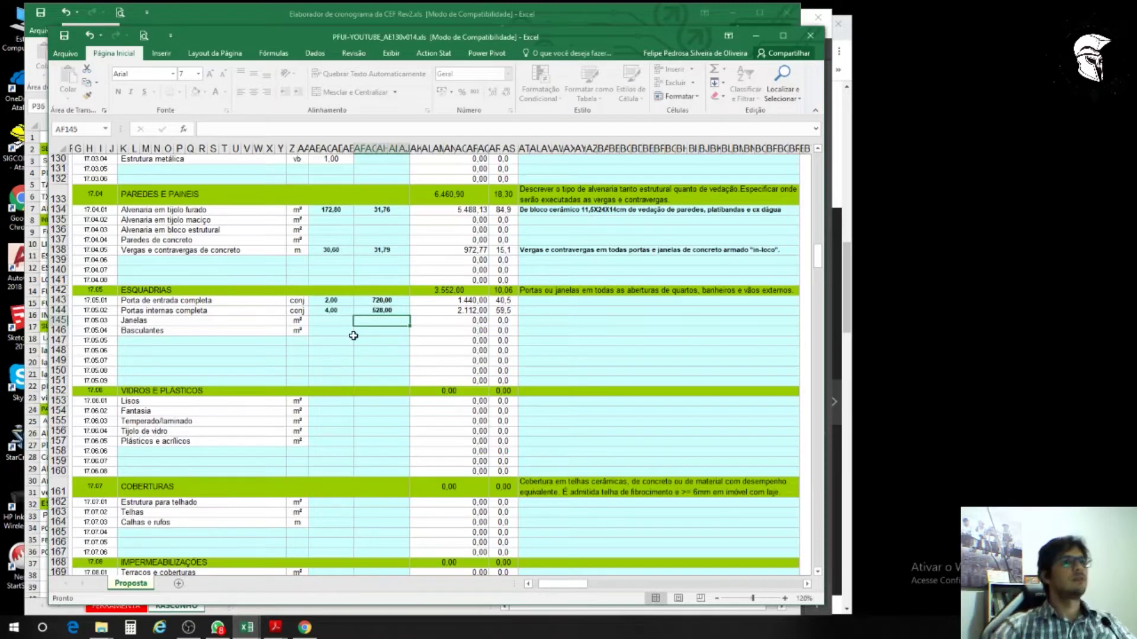
# Step: Select the Janelas quantity cell, then switch to the architectural project PDF and examine its ABERTURAS table for the window dimensions
pyautogui.click(648, 350)
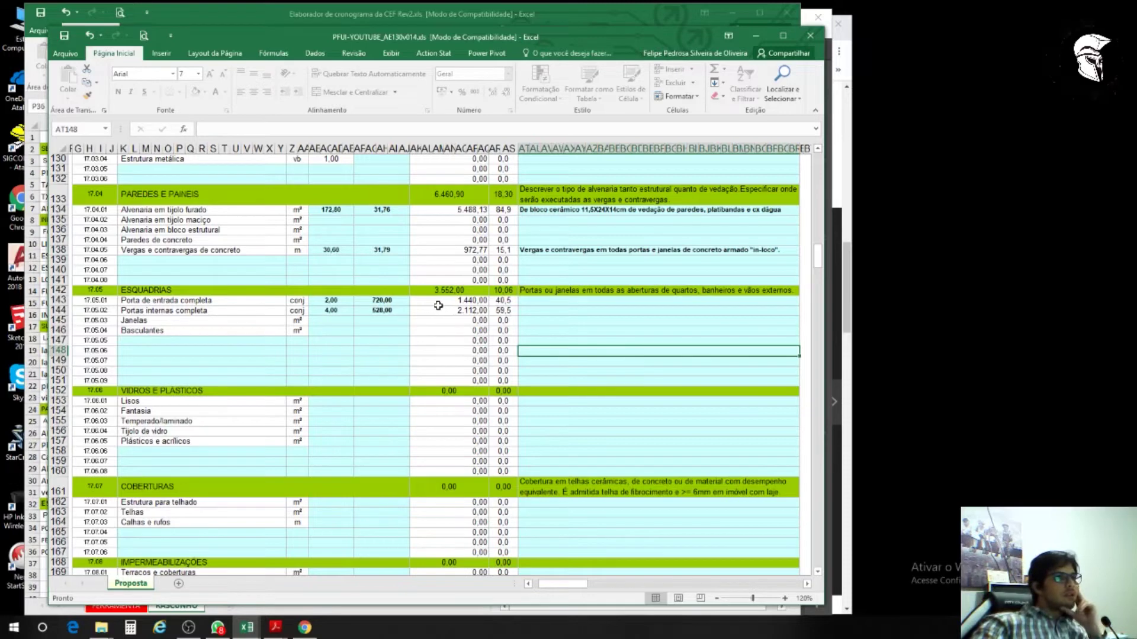
pyautogui.click(401, 319)
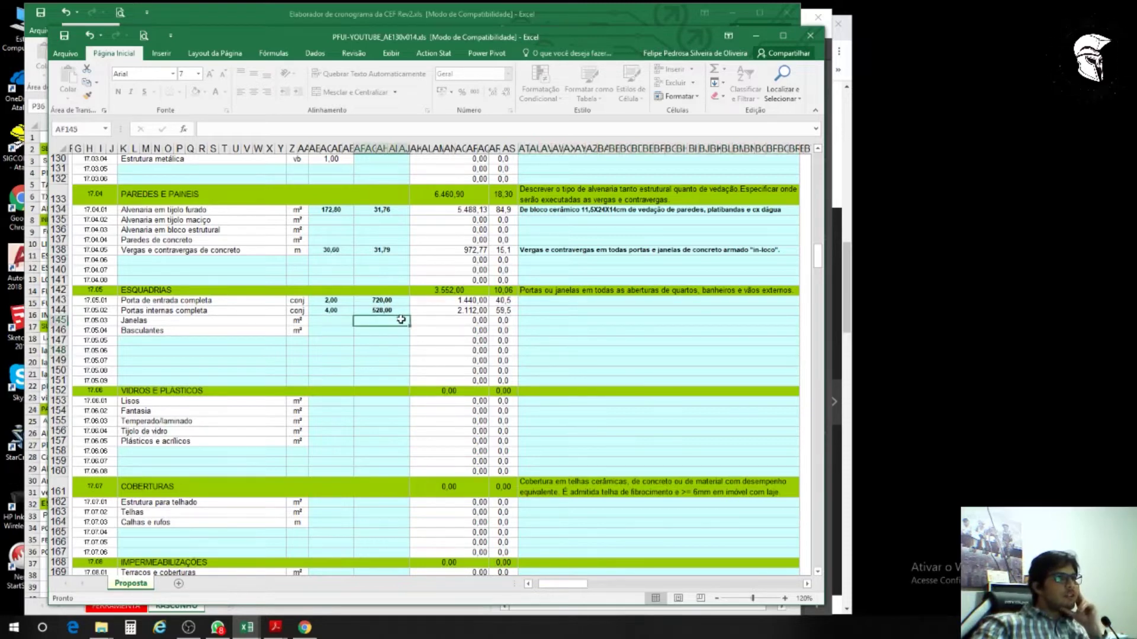
pyautogui.click(334, 318)
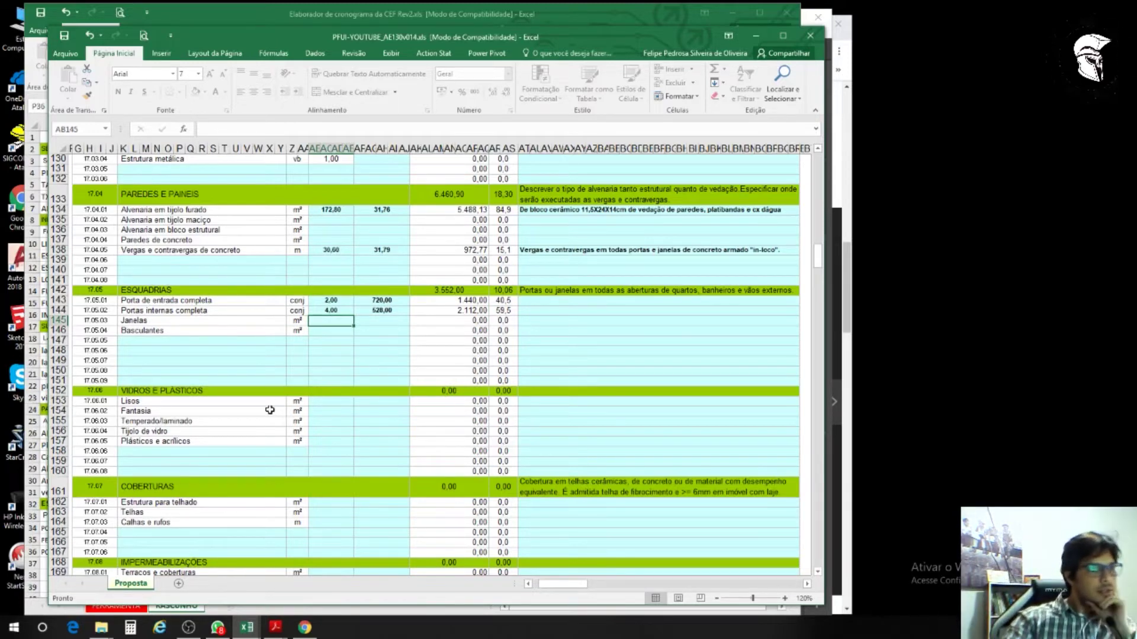
pyautogui.click(276, 626)
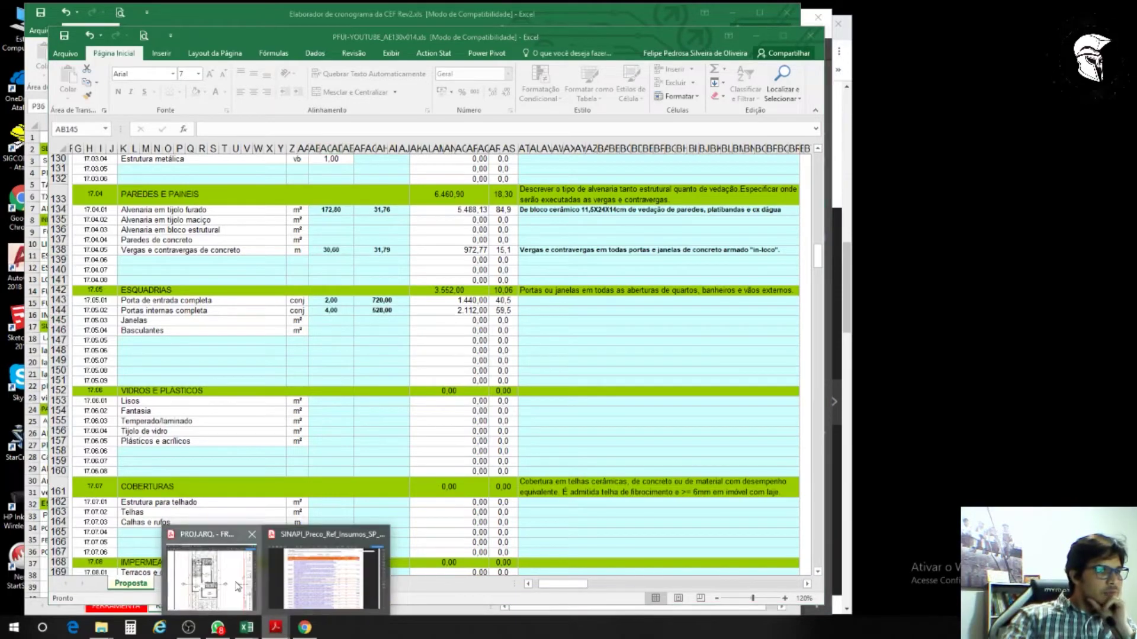
pyautogui.click(208, 577)
pyautogui.hscroll(10, 417, 601)
pyautogui.moveTo(416, 601); pyautogui.dragTo(602, 589)
pyautogui.scroll(3, 554, 480)
pyautogui.scroll(5, 554, 479)
pyautogui.moveTo(536, 614); pyautogui.dragTo(647, 614)
pyautogui.scroll(4, 624, 395)
pyautogui.scroll(7, 625, 395)
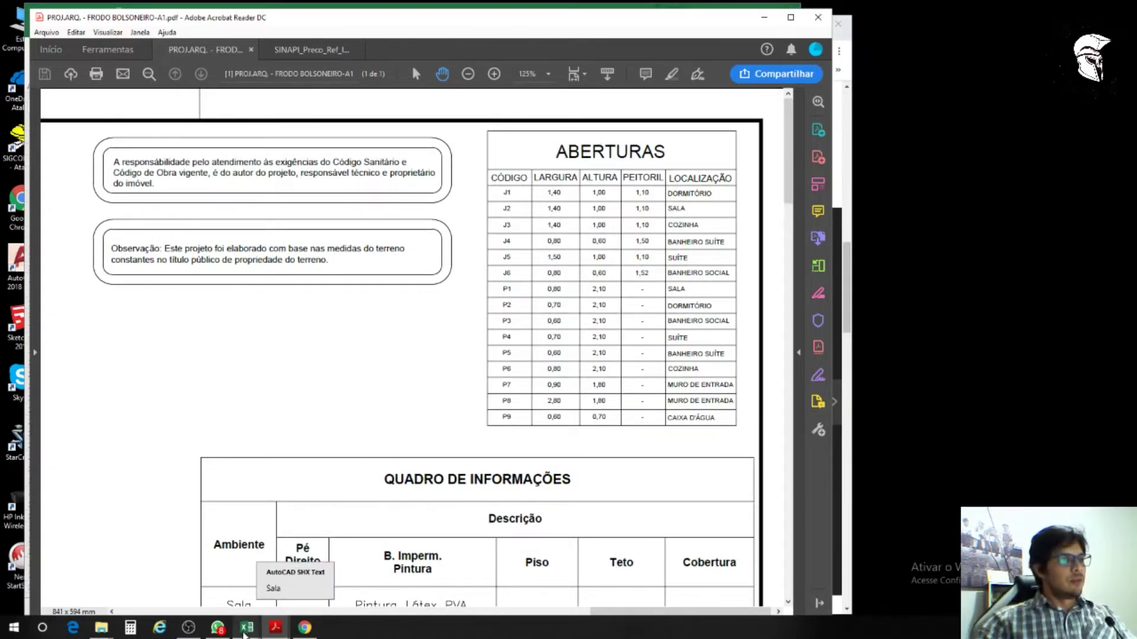
# Step: Shrink the schedule workbook window and place it beside the architectural project PDF so both are visible
pyautogui.moveTo(244, 632)
pyautogui.click(300, 590)
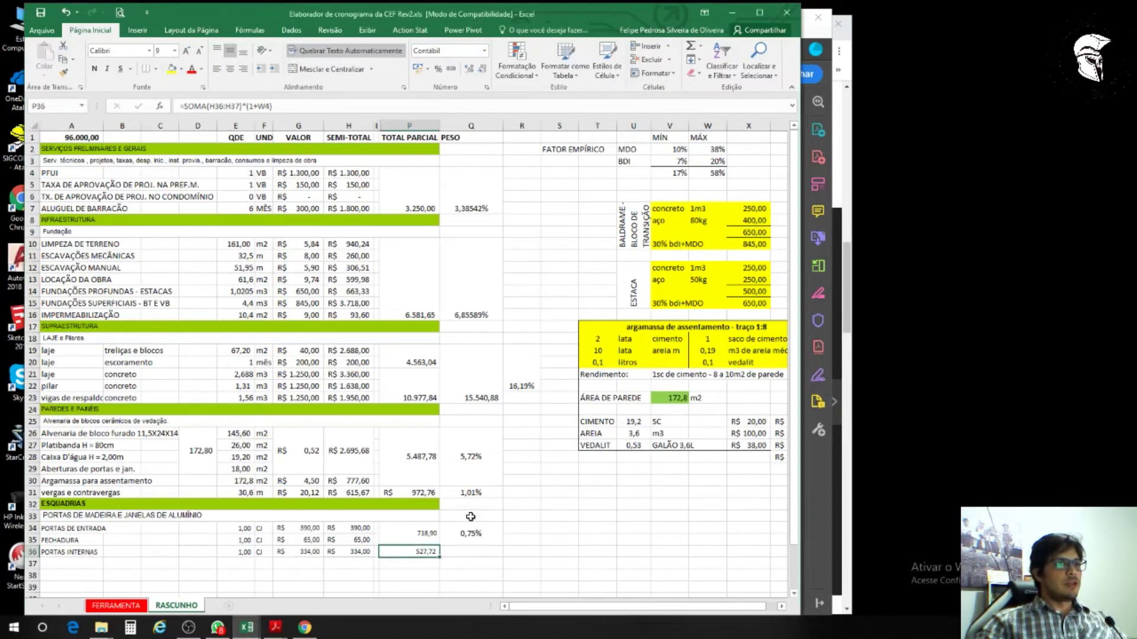
pyautogui.scroll(-4, 471, 517)
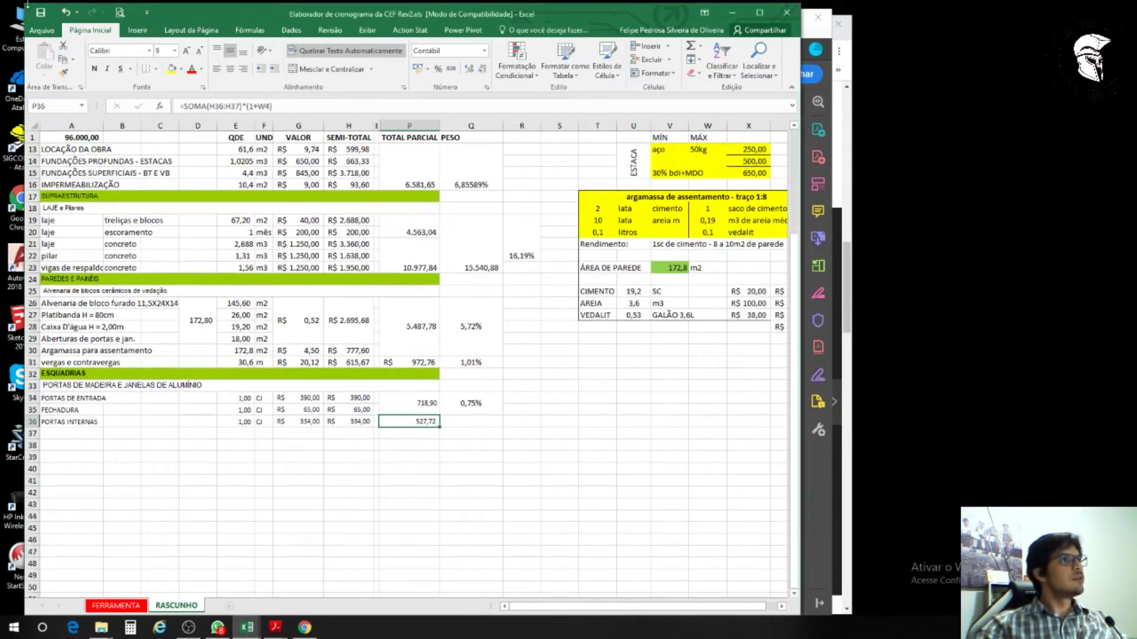
pyautogui.moveTo(25, 3); pyautogui.dragTo(455, 270)
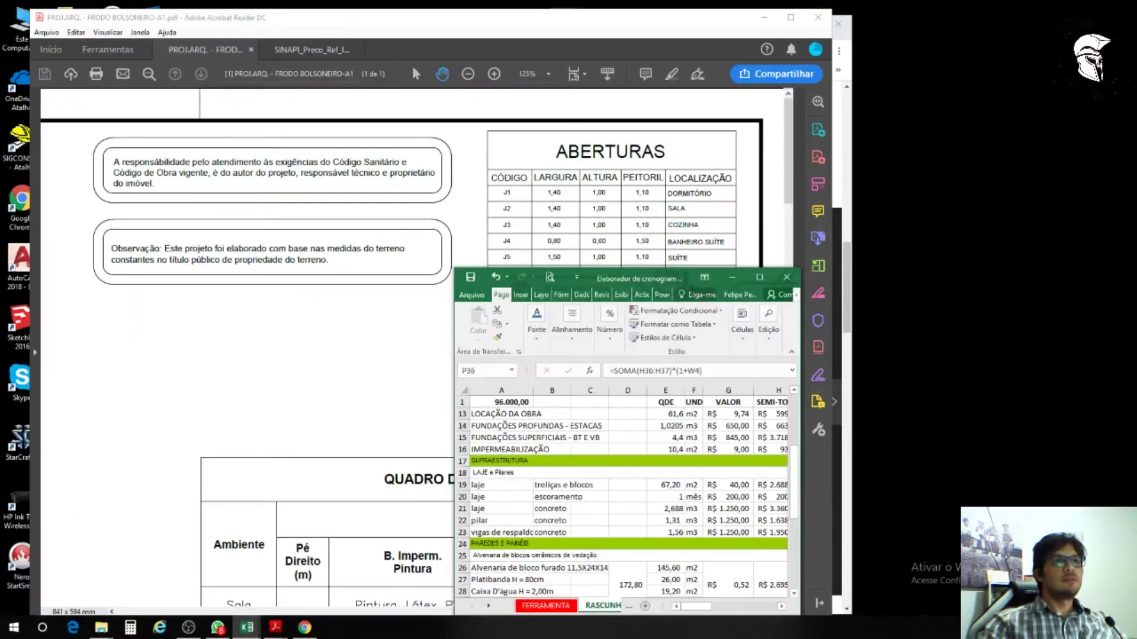
pyautogui.moveTo(637, 279); pyautogui.dragTo(972, 43)
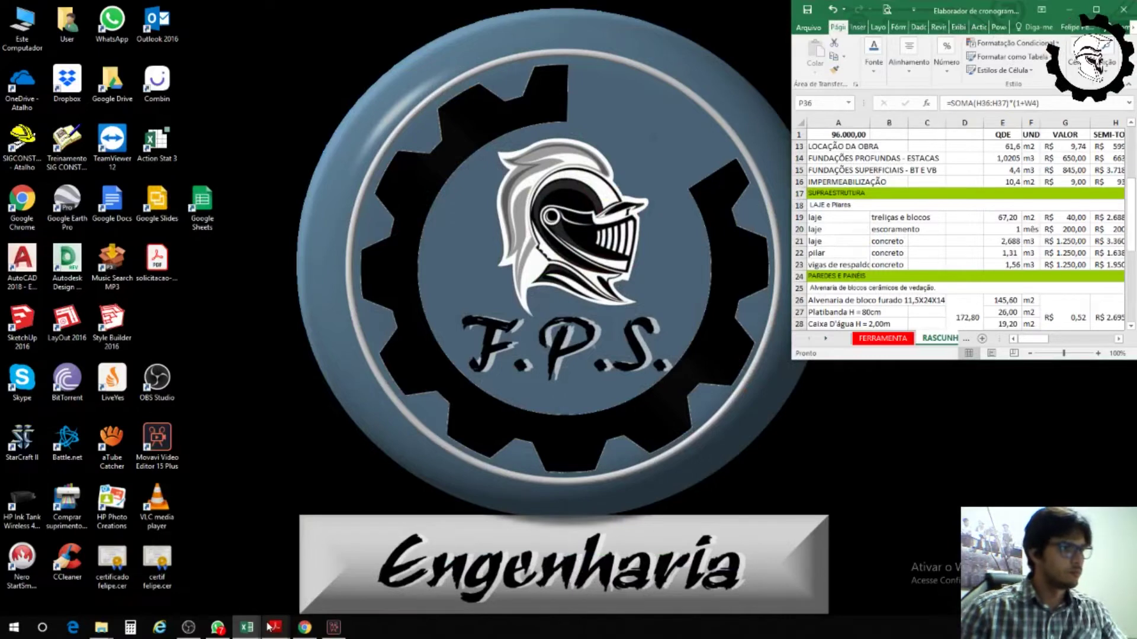
pyautogui.moveTo(269, 627)
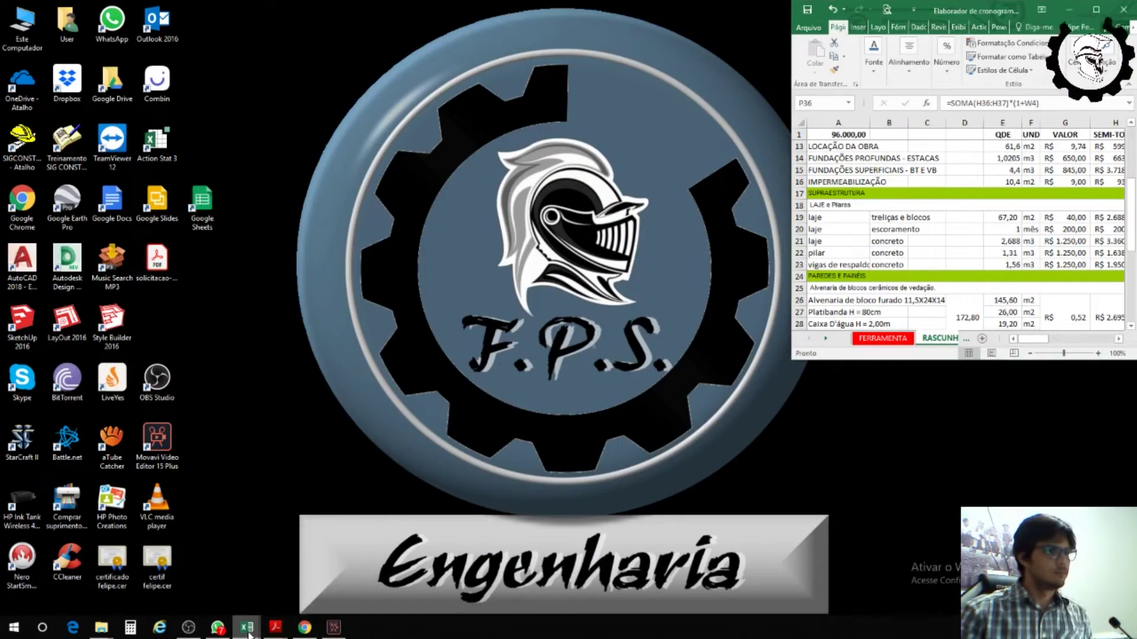
pyautogui.click(243, 589)
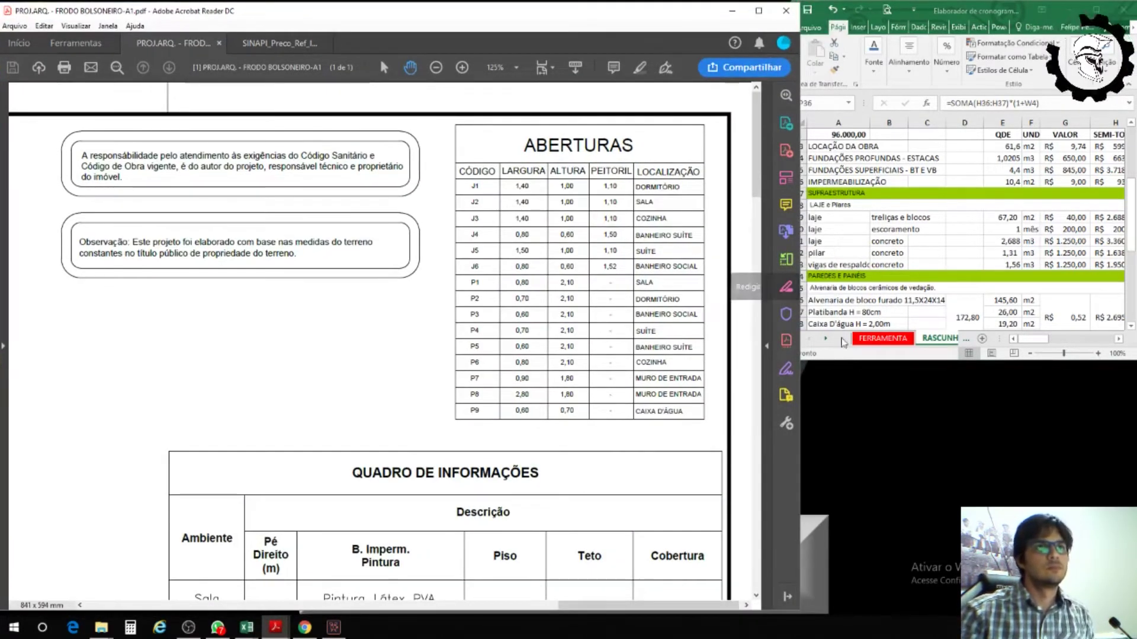
# Step: List the window codes J1 to J6 in cells T29:T34 of the RASCUNHO sheet, filling down from J1
pyautogui.click(1033, 343)
pyautogui.scroll(-5, 1053, 250)
pyautogui.scroll(-3, 1053, 250)
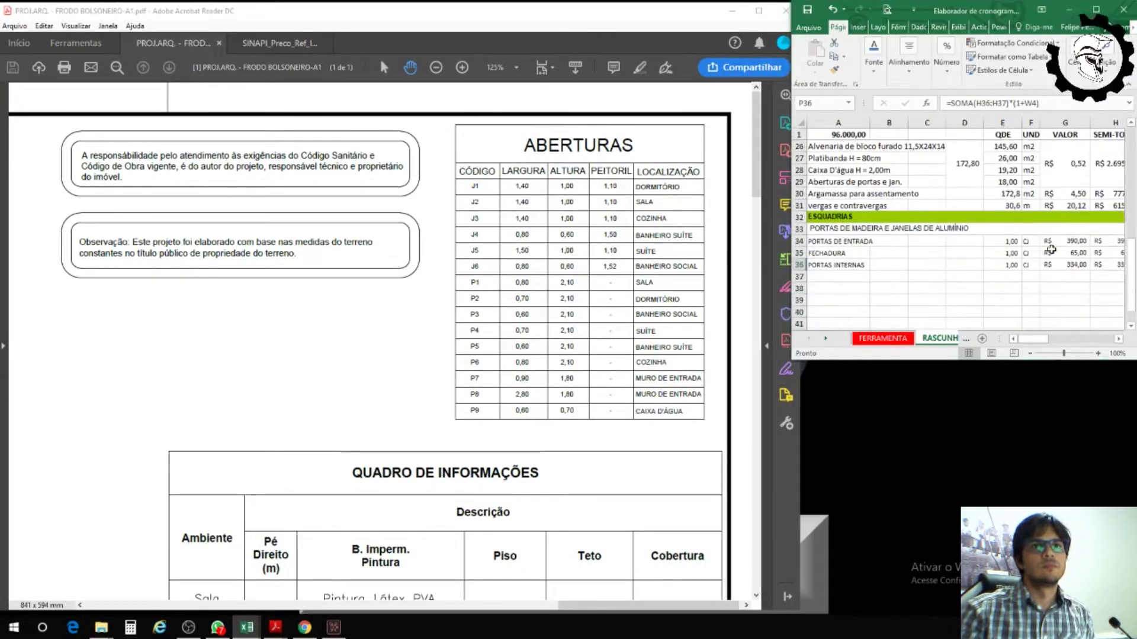
pyautogui.moveTo(1033, 338); pyautogui.dragTo(1119, 342)
pyautogui.click(958, 242)
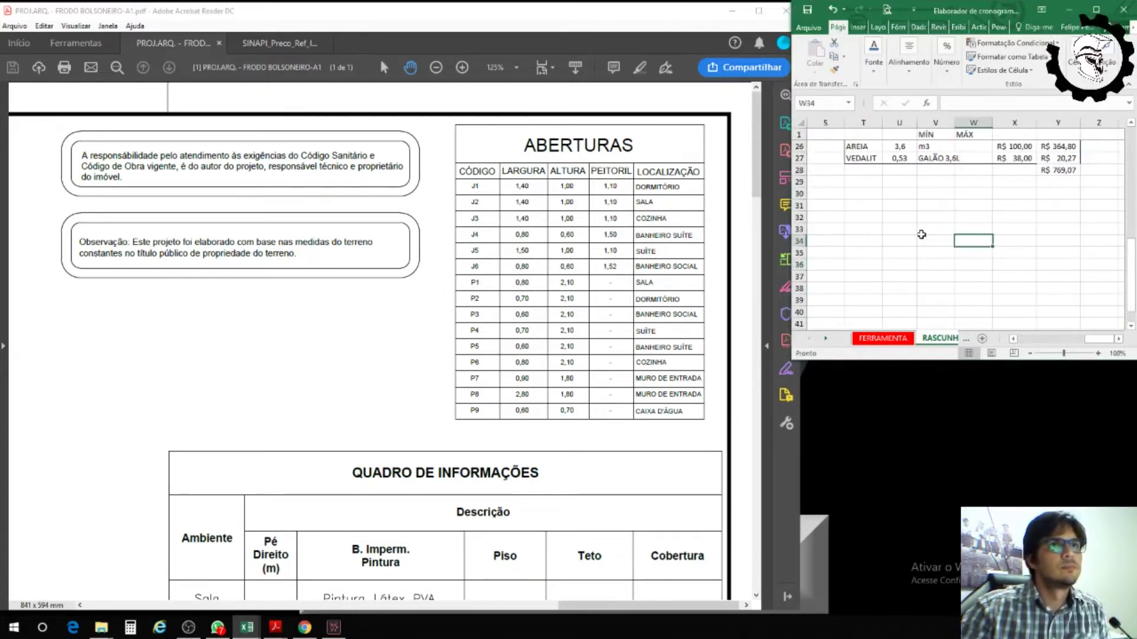
pyautogui.click(863, 184)
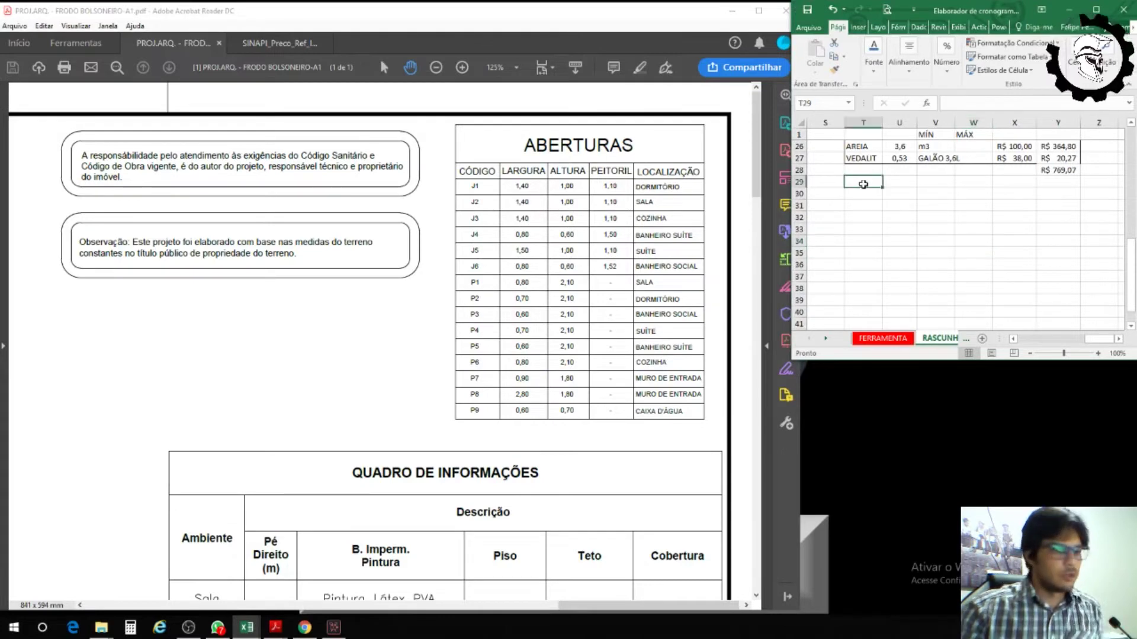
pyautogui.write('J1')
pyautogui.press('Return')
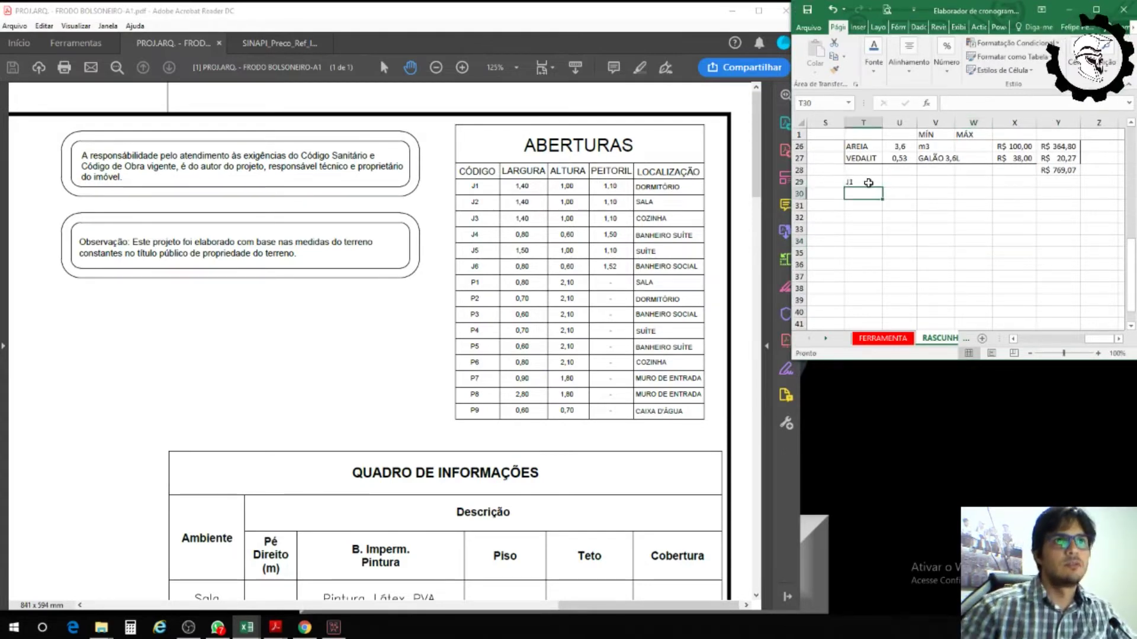
pyautogui.press('Up')
pyautogui.moveTo(884, 190); pyautogui.dragTo(877, 241)
pyautogui.click(910, 241)
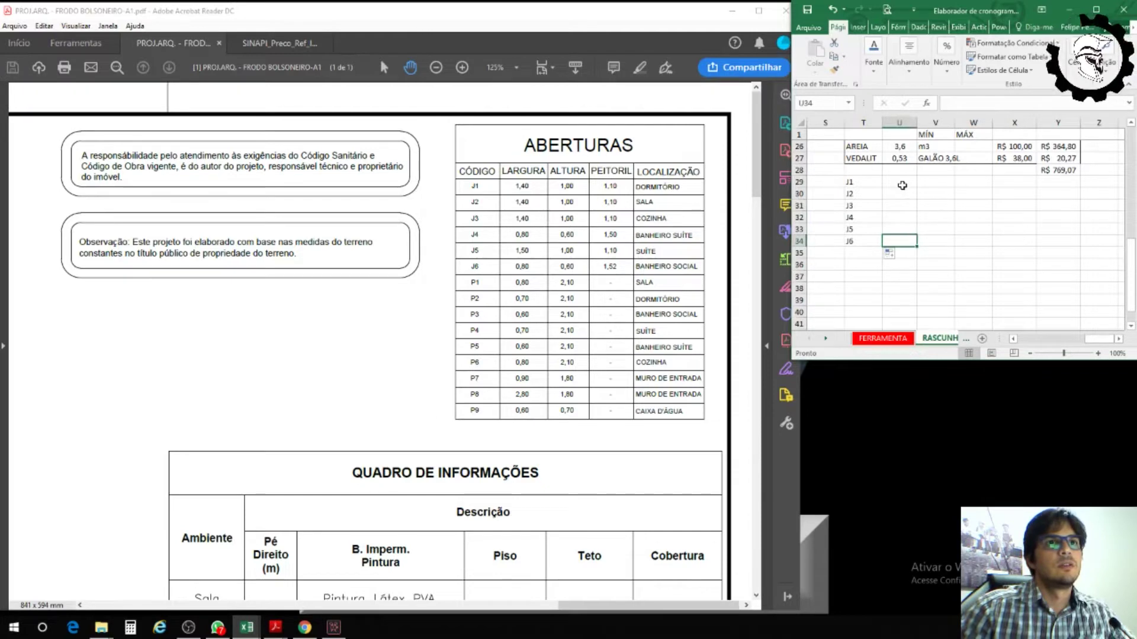
# Step: Enter the window widths from the ABERTURAS table beside the codes: 1,4 for J1, J2 and J3, and 0,8 for J4
pyautogui.click(901, 184)
pyautogui.write('1,4')
pyautogui.press('Return')
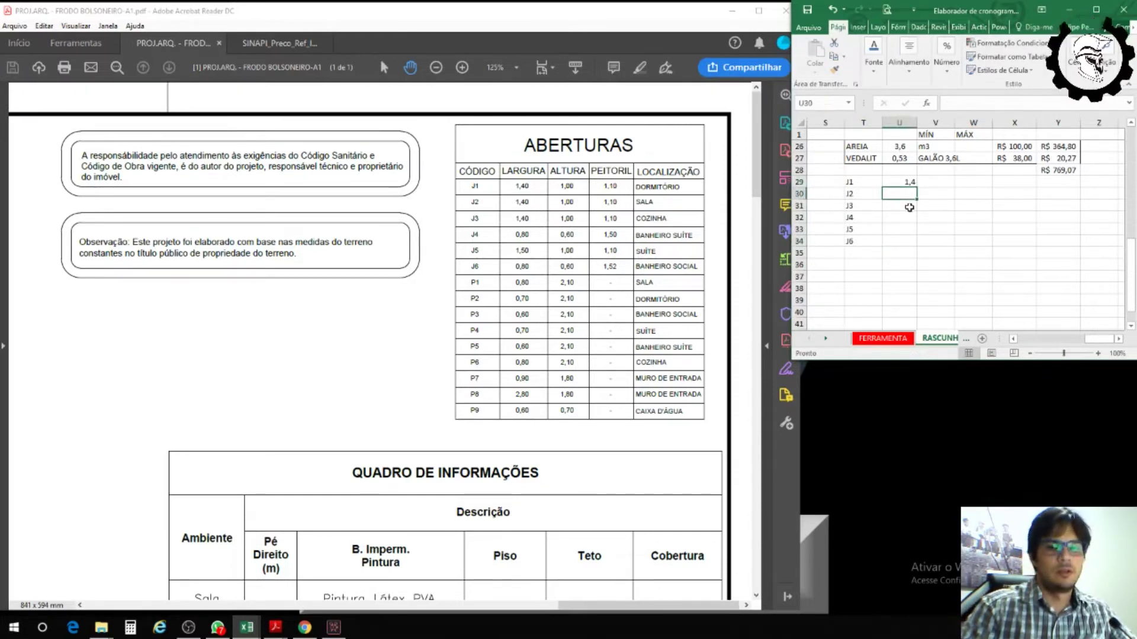
pyautogui.hotkey('alt', 'Tab')
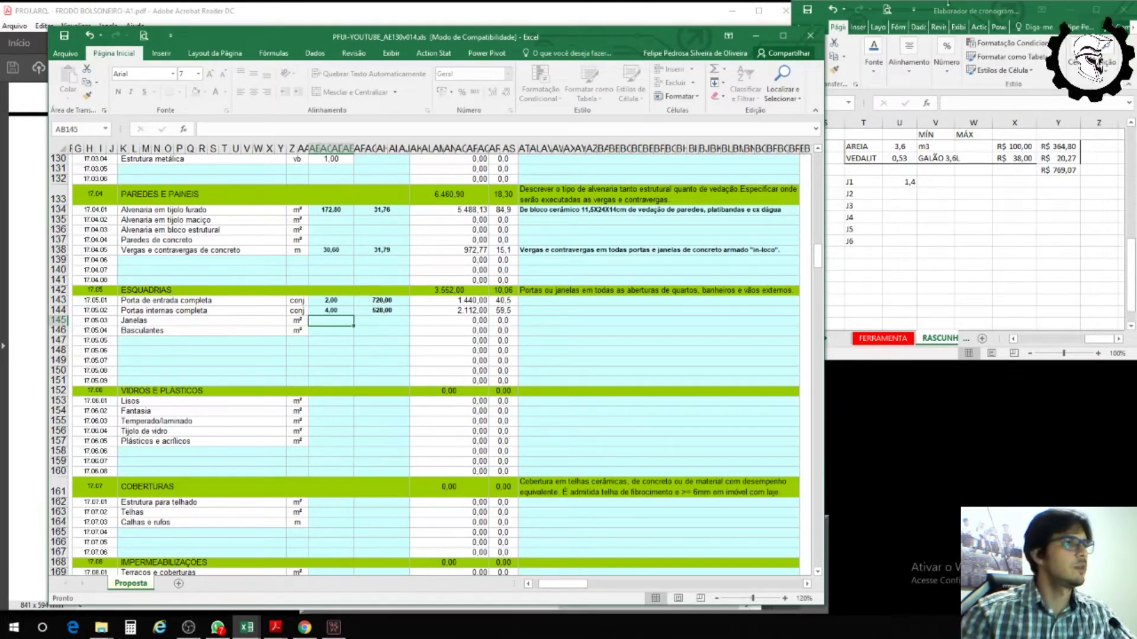
pyautogui.click(759, 37)
pyautogui.write('1,4')
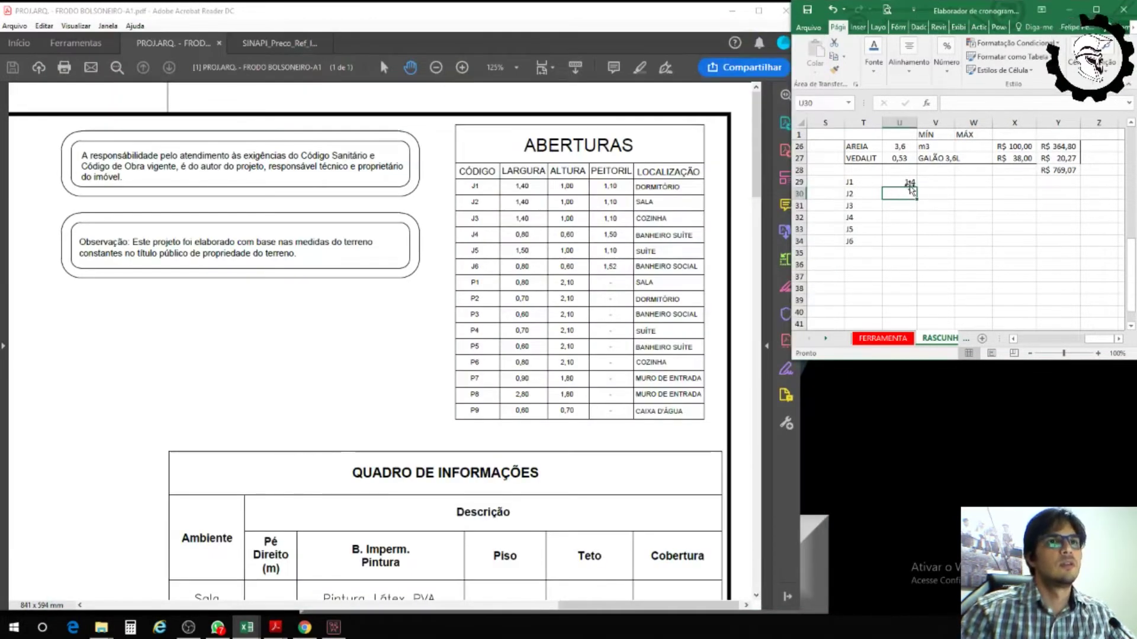
pyautogui.press('Return')
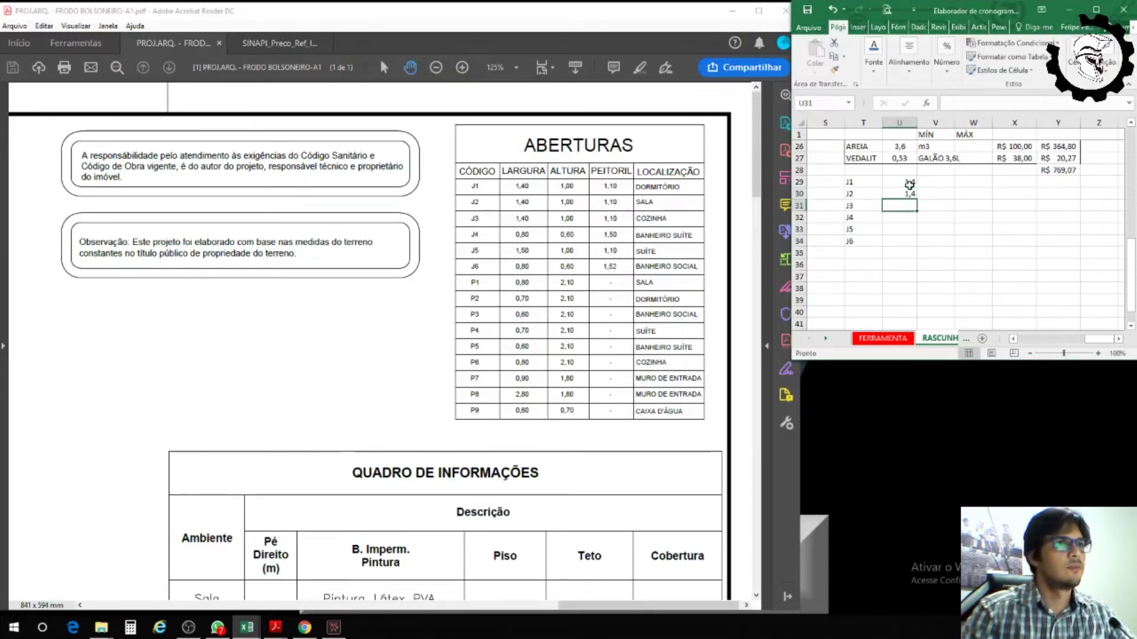
pyautogui.write('1,4')
pyautogui.press('Return')
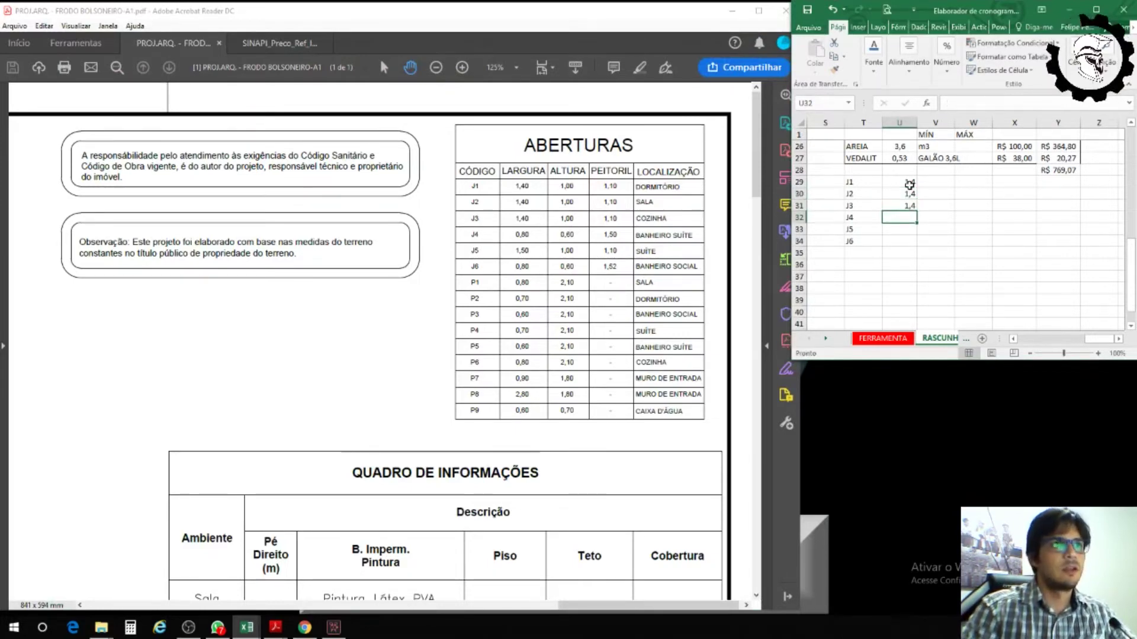
pyautogui.write('0,8')
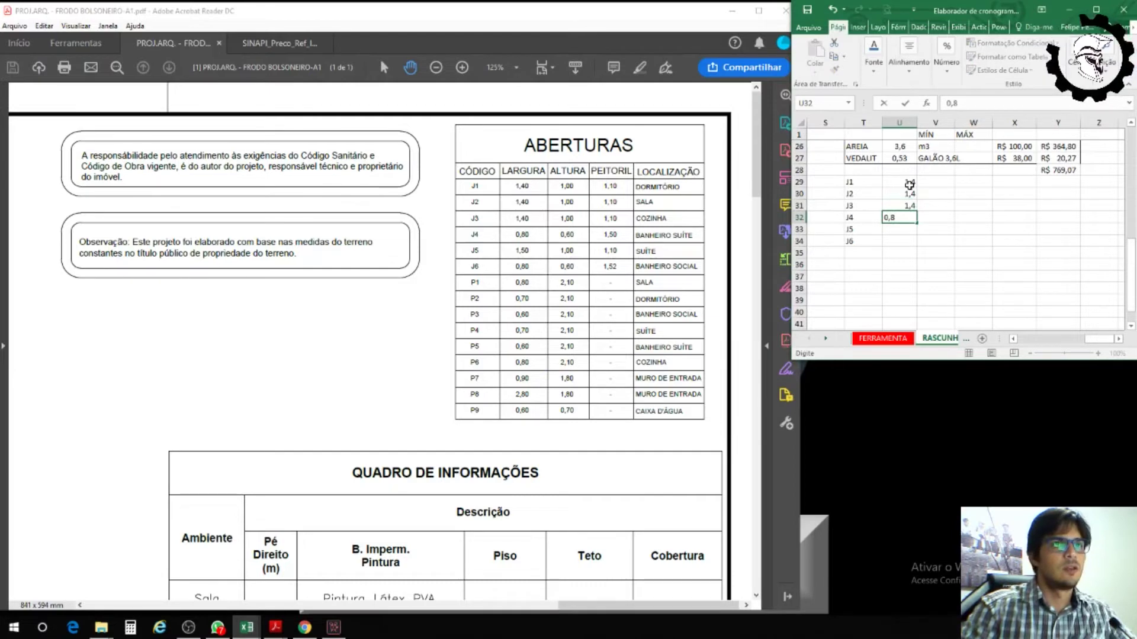
pyautogui.press('Return')
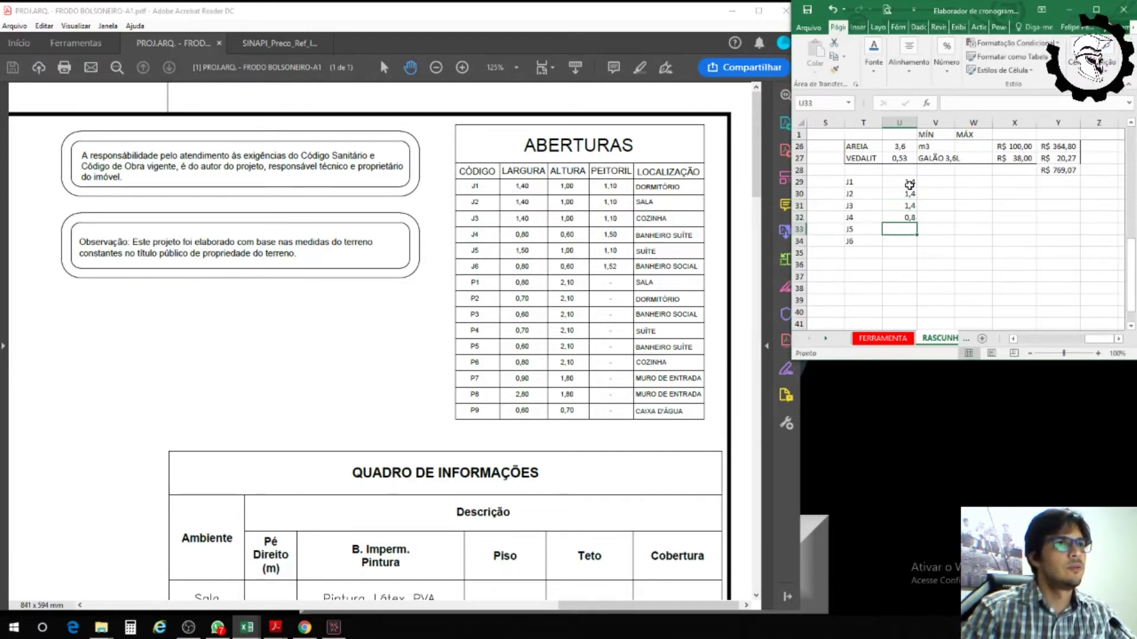
# Step: Highlight the J4 row, cells T32:W32 of the RASCUNHO sheet, with a yellow fill
pyautogui.moveTo(865, 217); pyautogui.dragTo(971, 219)
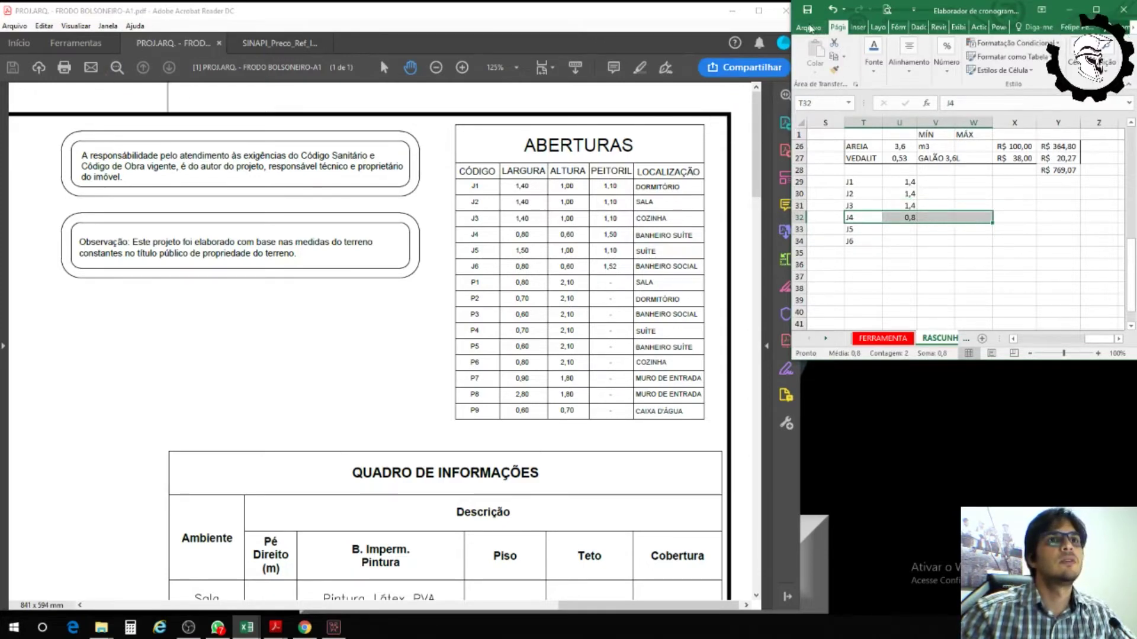
pyautogui.click(809, 27)
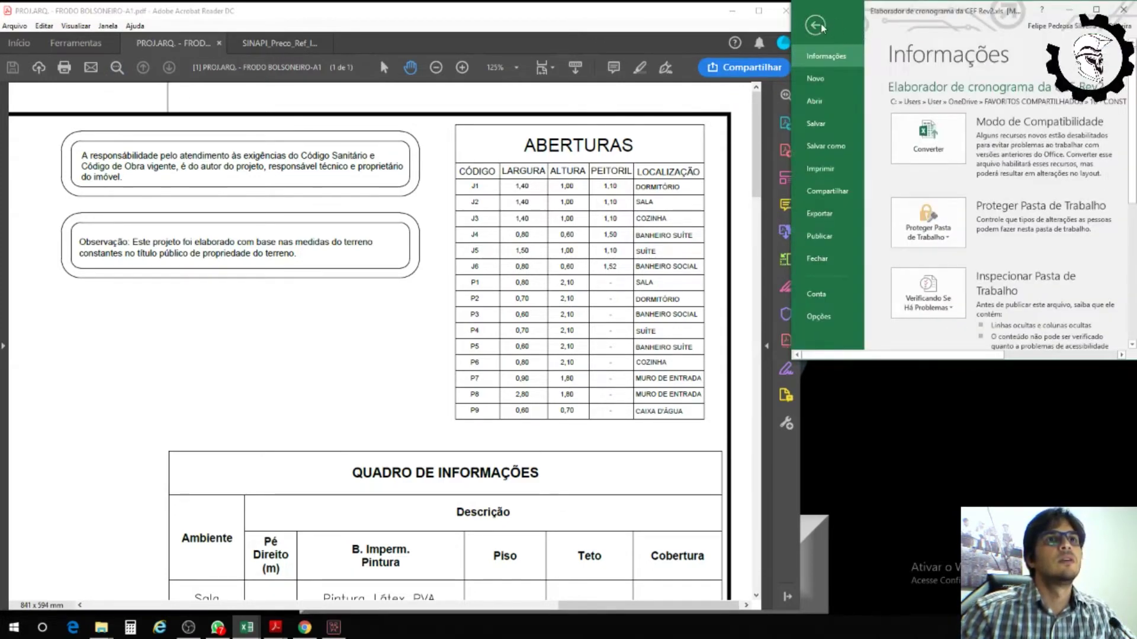
pyautogui.press('Escape')
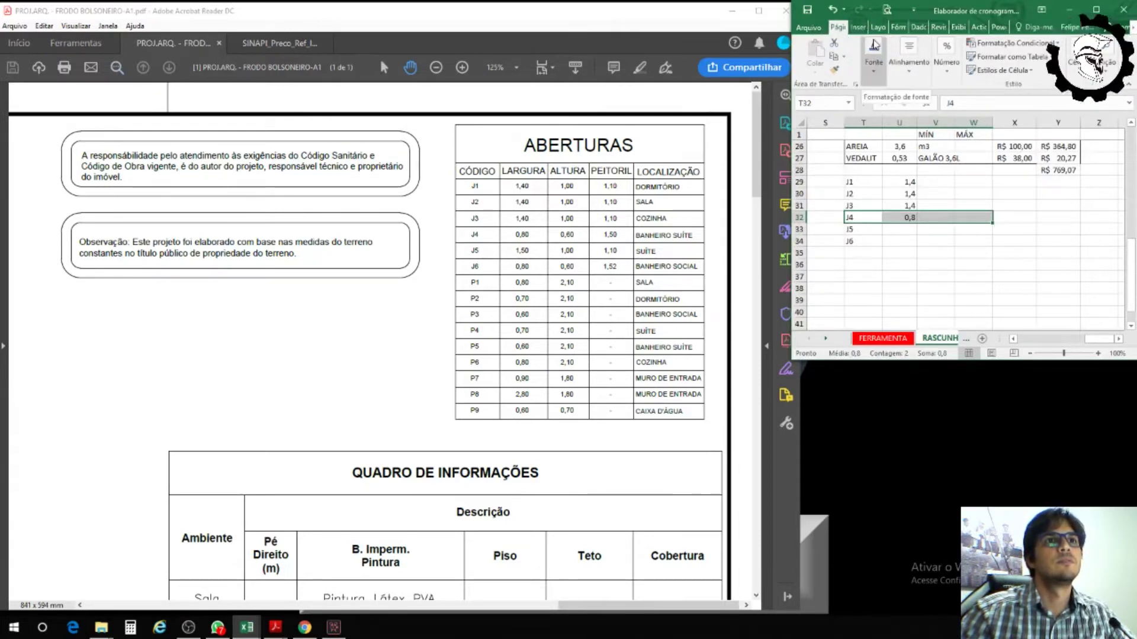
pyautogui.click(873, 47)
pyautogui.click(946, 121)
pyautogui.click(904, 235)
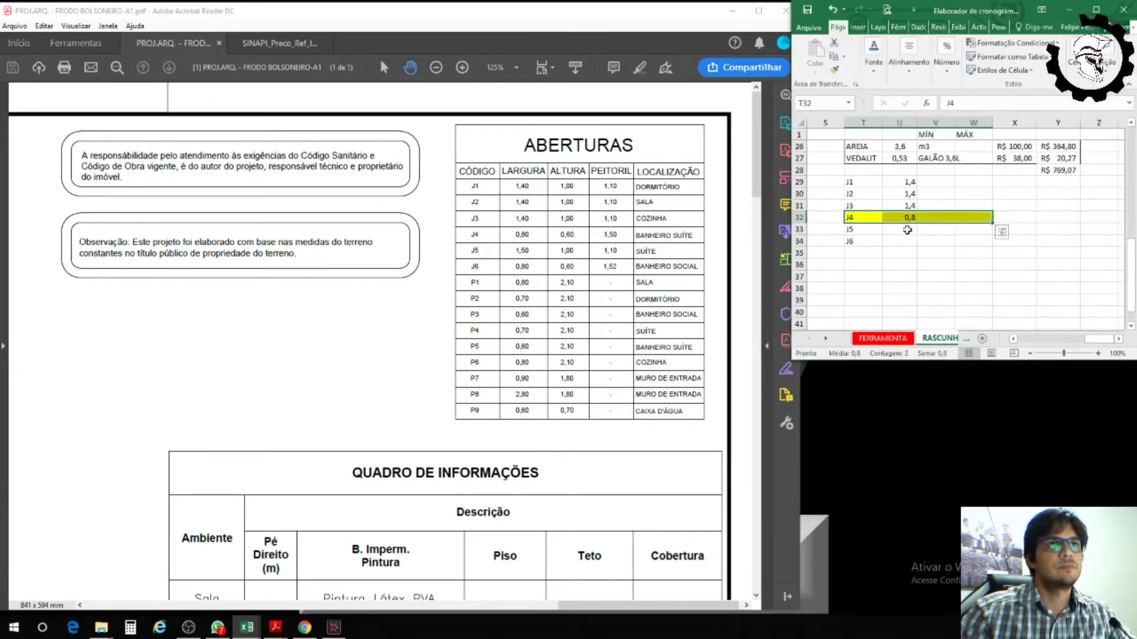
# Step: Enter the remaining window widths from the ABERTURAS table: 1,5 for J5 and 0,8 for J6
pyautogui.click(906, 235)
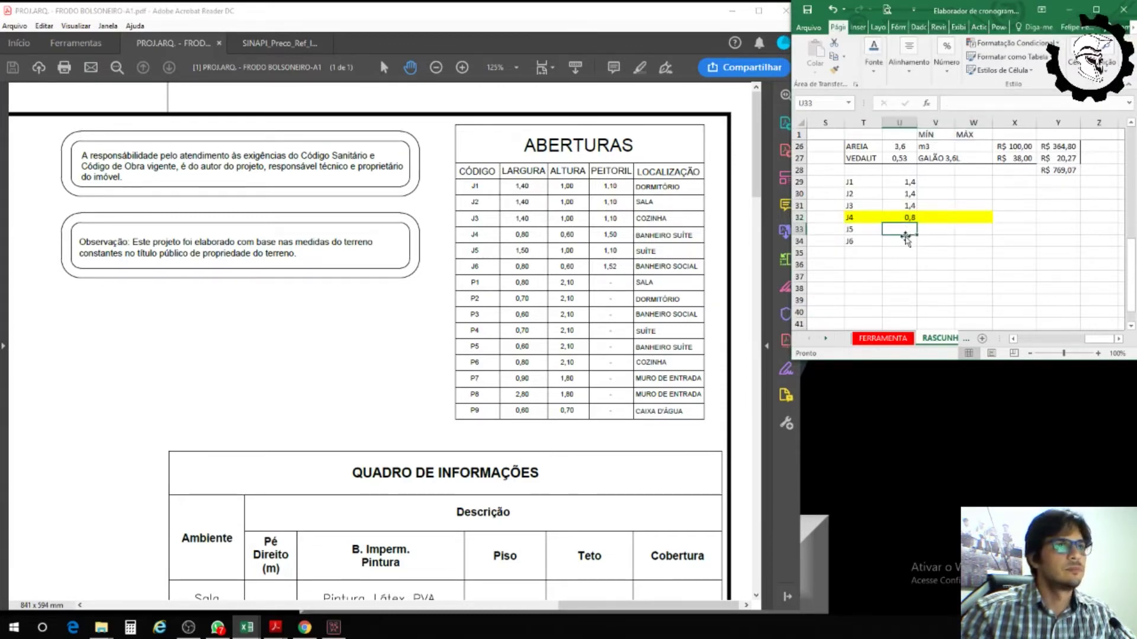
pyautogui.write('1,5')
pyautogui.press('Return')
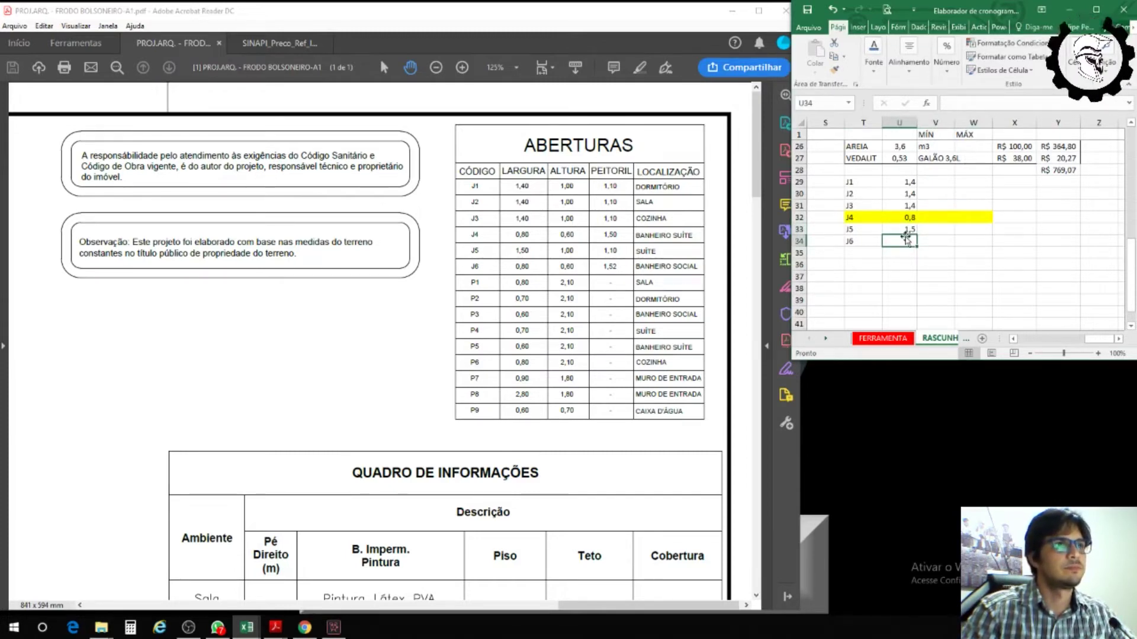
pyautogui.write('0,8')
pyautogui.press('Return')
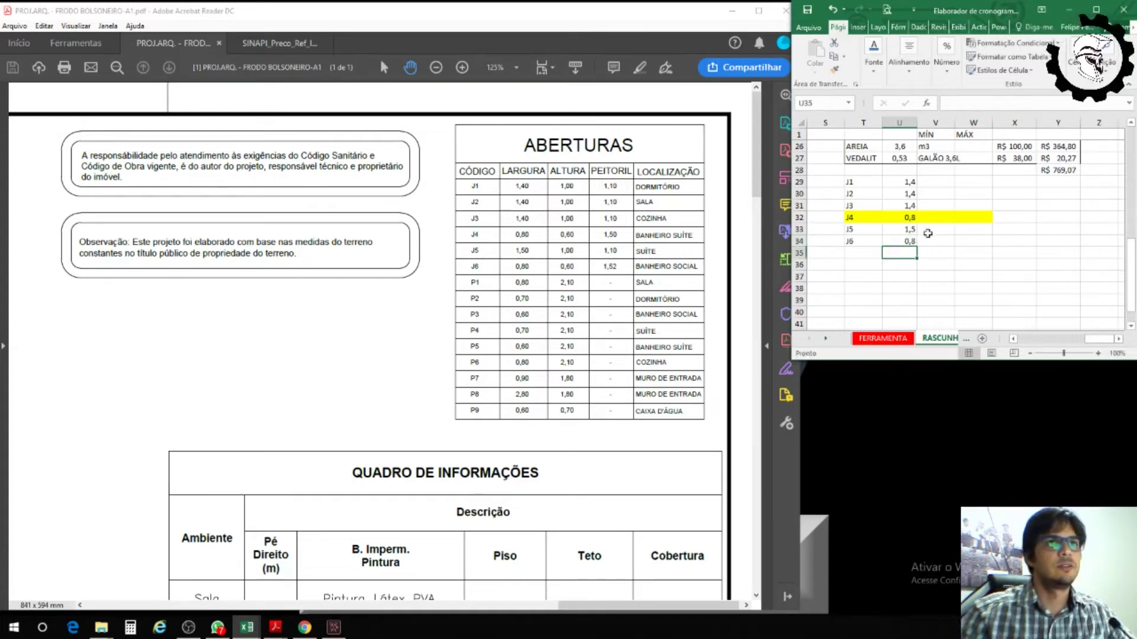
# Step: Highlight the J6 row, cells T34:W34, with the same yellow fill
pyautogui.moveTo(862, 241); pyautogui.dragTo(986, 242)
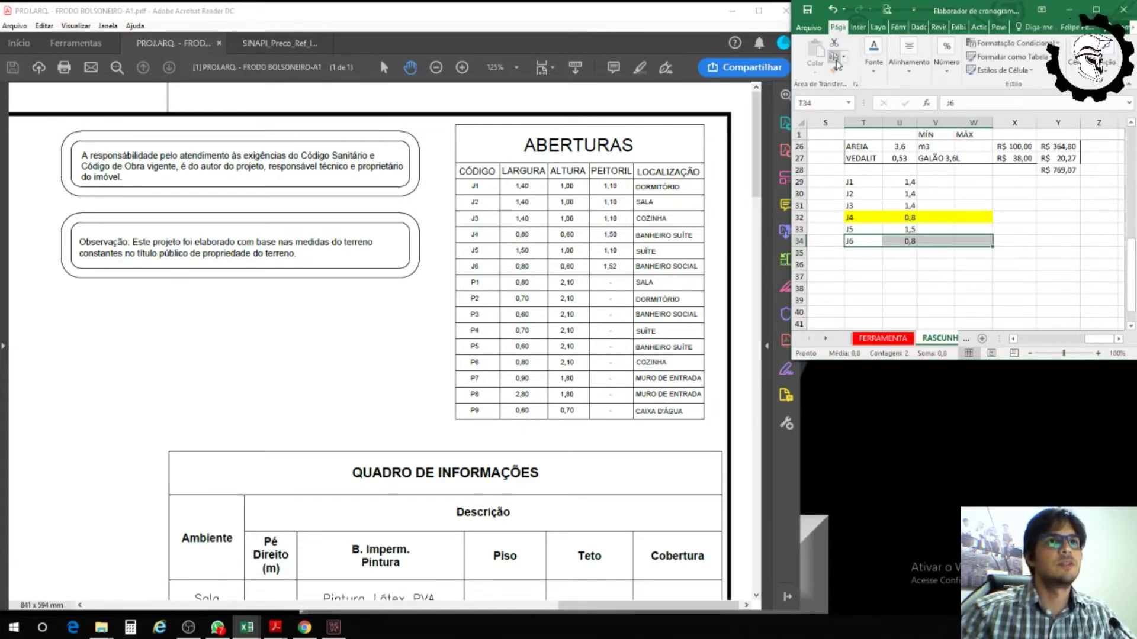
pyautogui.click(875, 74)
pyautogui.click(945, 119)
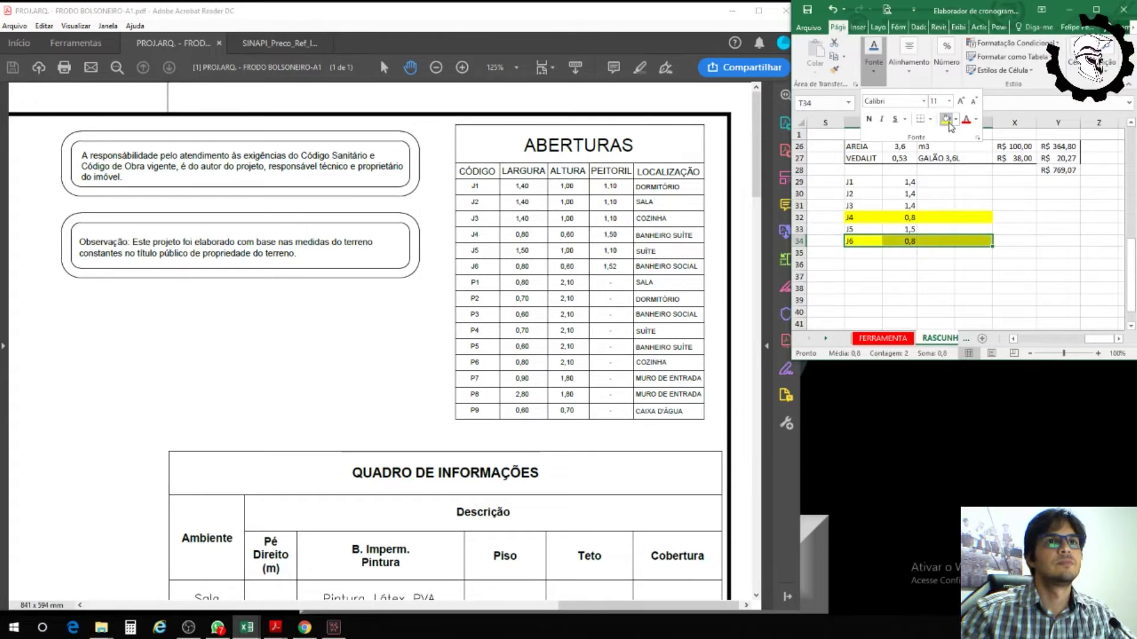
# Step: Enter a height of 1 for windows J1, J2 and J3 in cells V29:V31, following the ABERTURAS table
pyautogui.moveTo(909, 181); pyautogui.dragTo(907, 241)
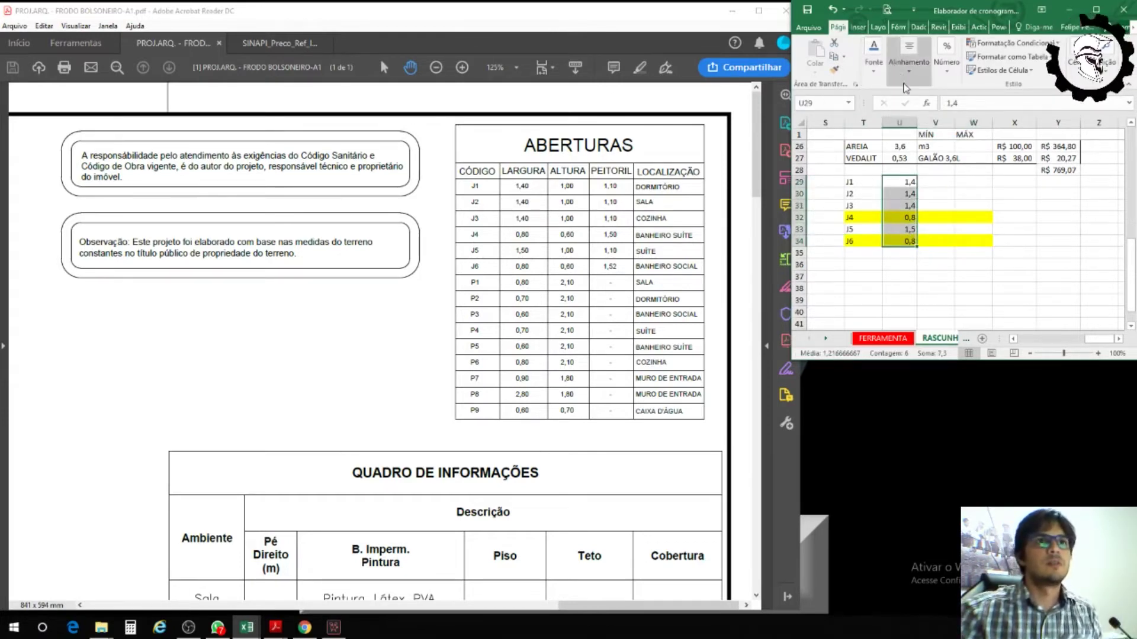
pyautogui.click(937, 181)
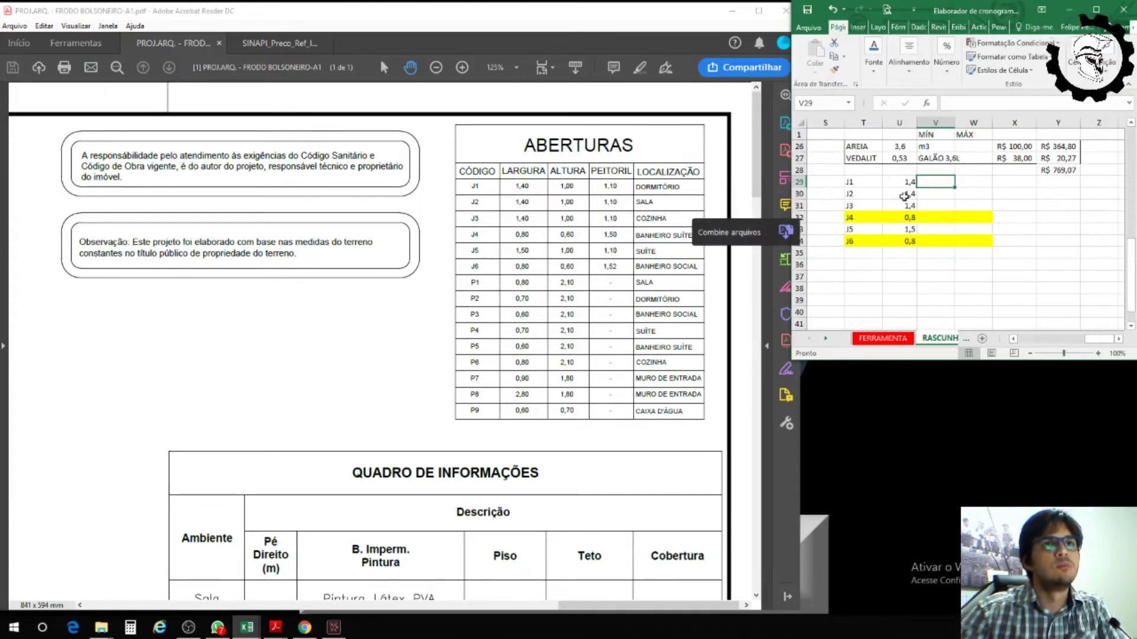
pyautogui.write('1')
pyautogui.press('Return')
pyautogui.write('1')
pyautogui.press('Return')
pyautogui.write('1')
pyautogui.press('Return')
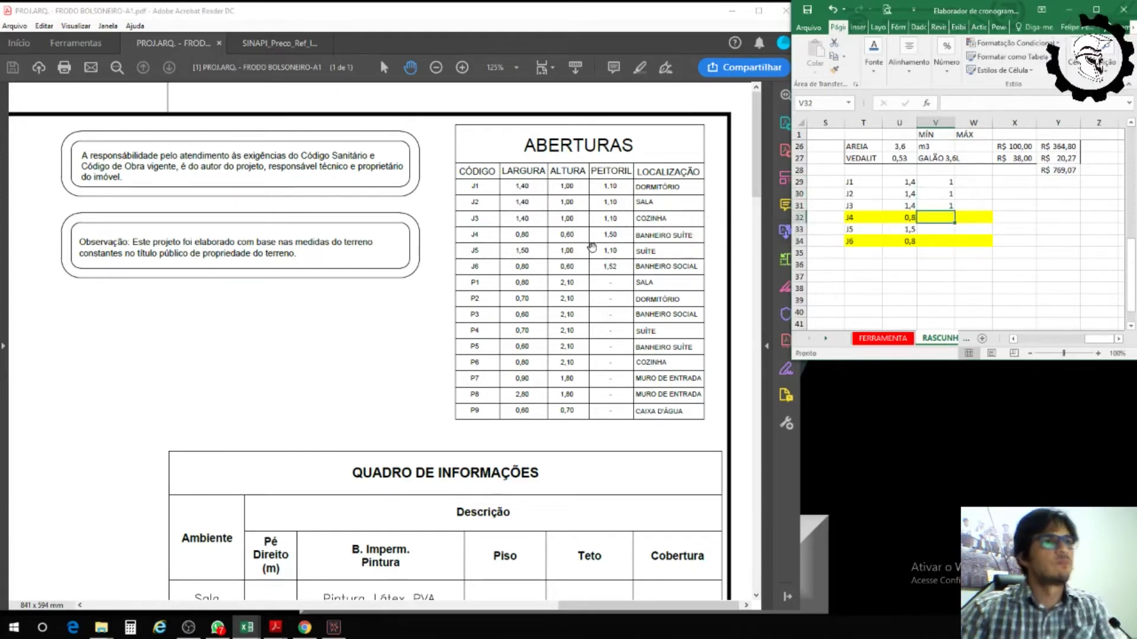
# Step: Enter the remaining window heights in column V: 0,6 for J4, 1 for J5 and 0,6 for J6
pyautogui.write('0,6')
pyautogui.press('Return')
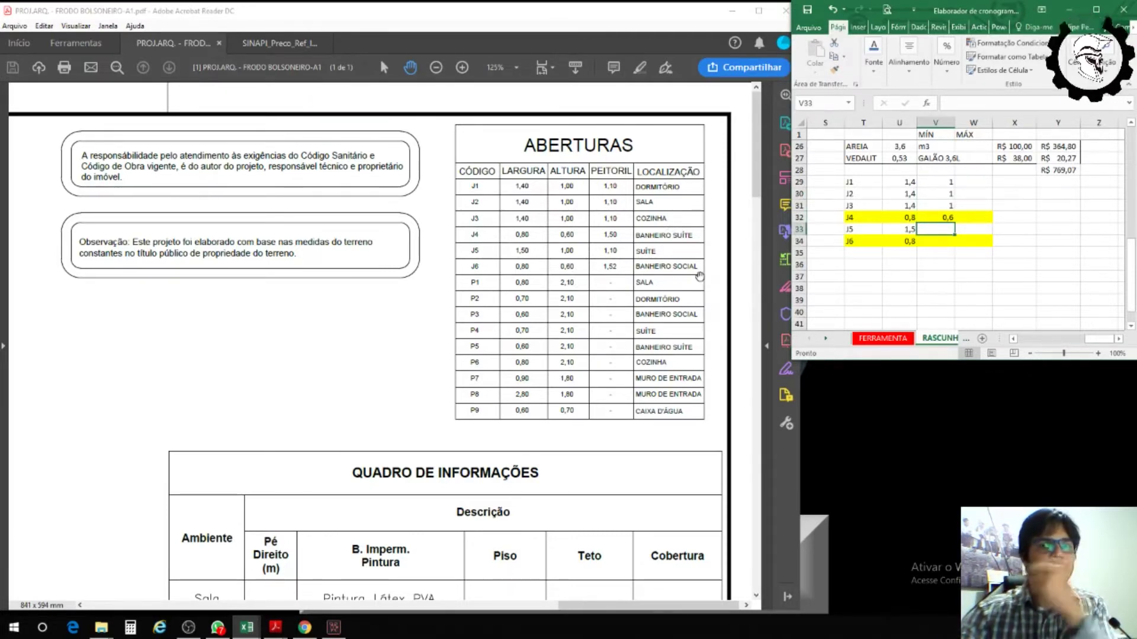
pyautogui.write('1')
pyautogui.press('Return')
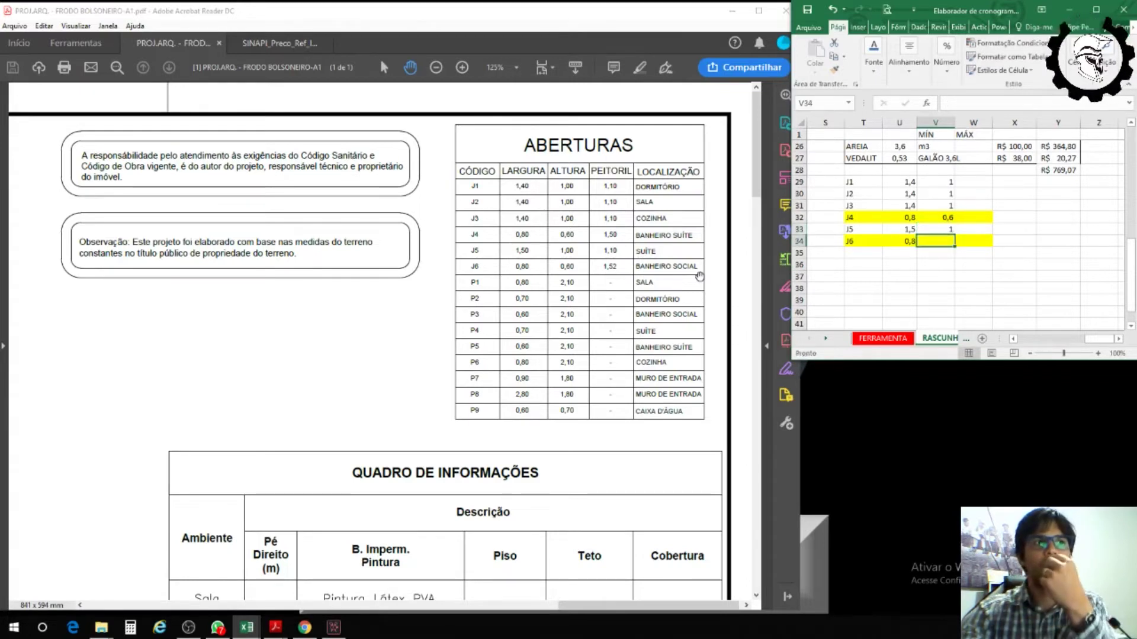
pyautogui.write('0,6')
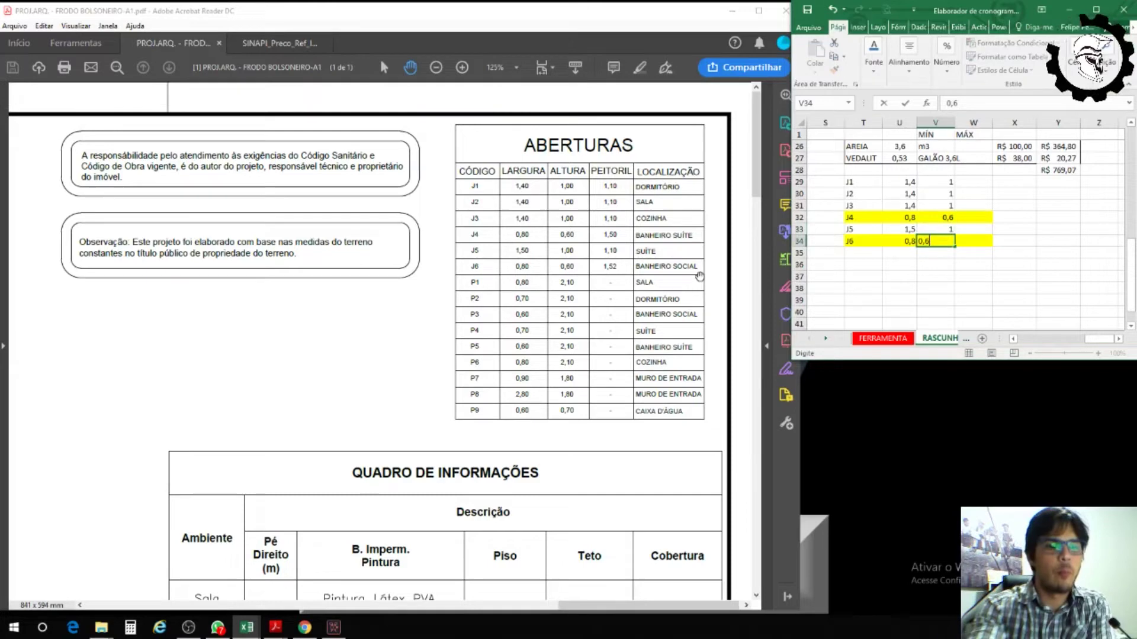
pyautogui.press('Return')
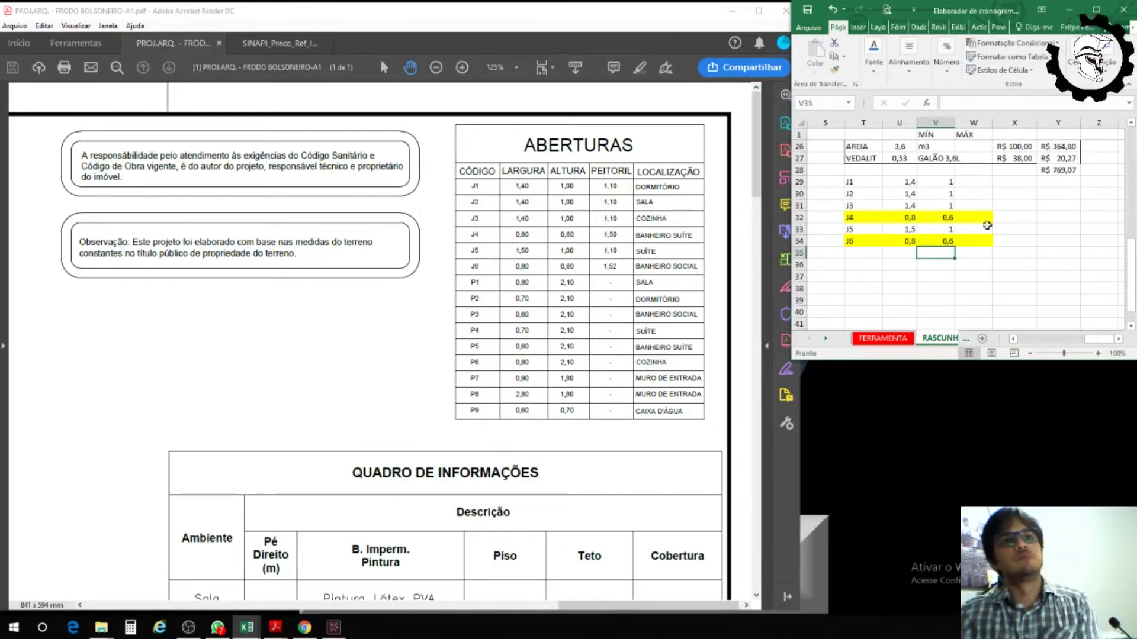
# Step: Calculate the J1 window area in W29 as =V29*U29 and fill the formula down to W34 for J6
pyautogui.click(978, 184)
pyautogui.write('=')
pyautogui.click(934, 184)
pyautogui.write('*')
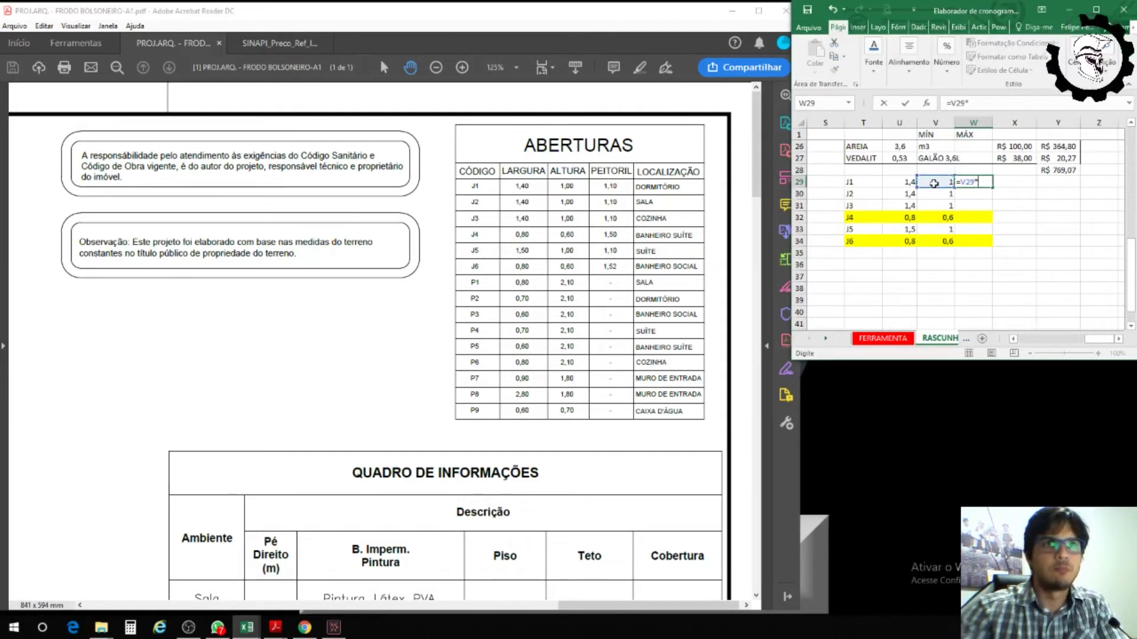
pyautogui.click(896, 183)
pyautogui.press('Return')
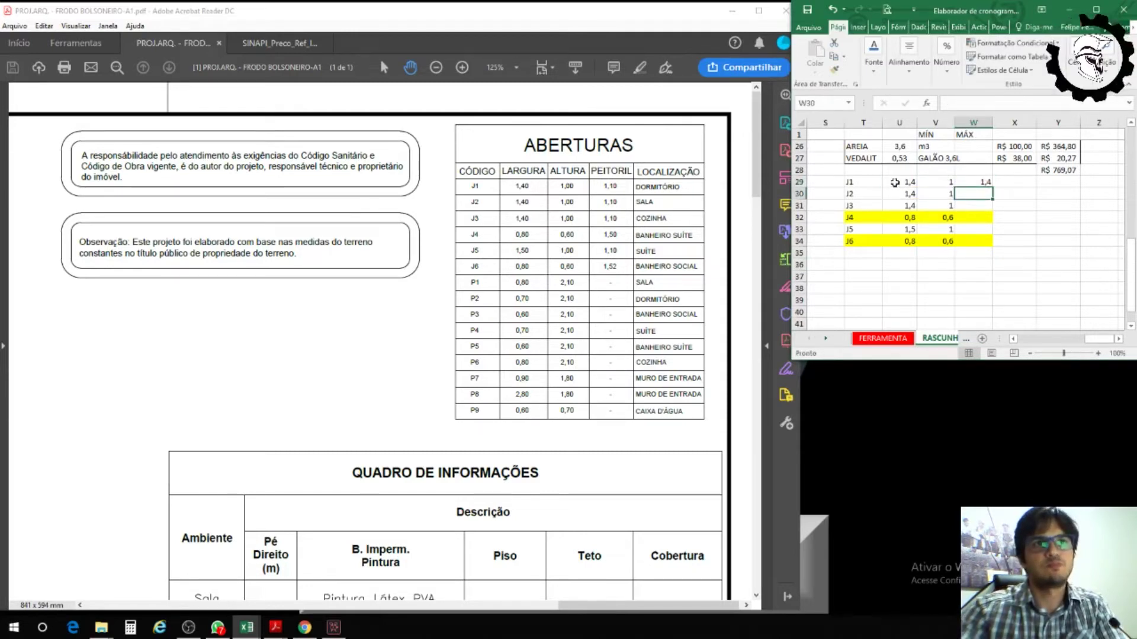
pyautogui.click(976, 182)
pyautogui.moveTo(992, 189); pyautogui.dragTo(993, 245)
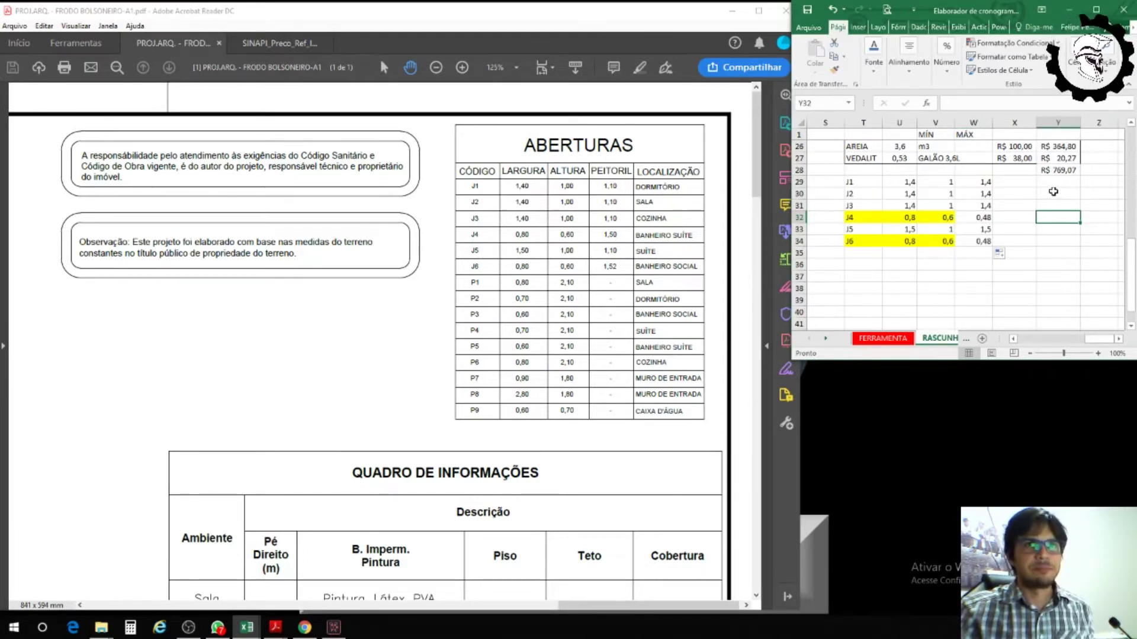
# Step: Enlarge the schedule workbook window and move it over the architectural project PDF
pyautogui.moveTo(1053, 192); pyautogui.dragTo(1053, 204)
pyautogui.doubleClick(1065, 17)
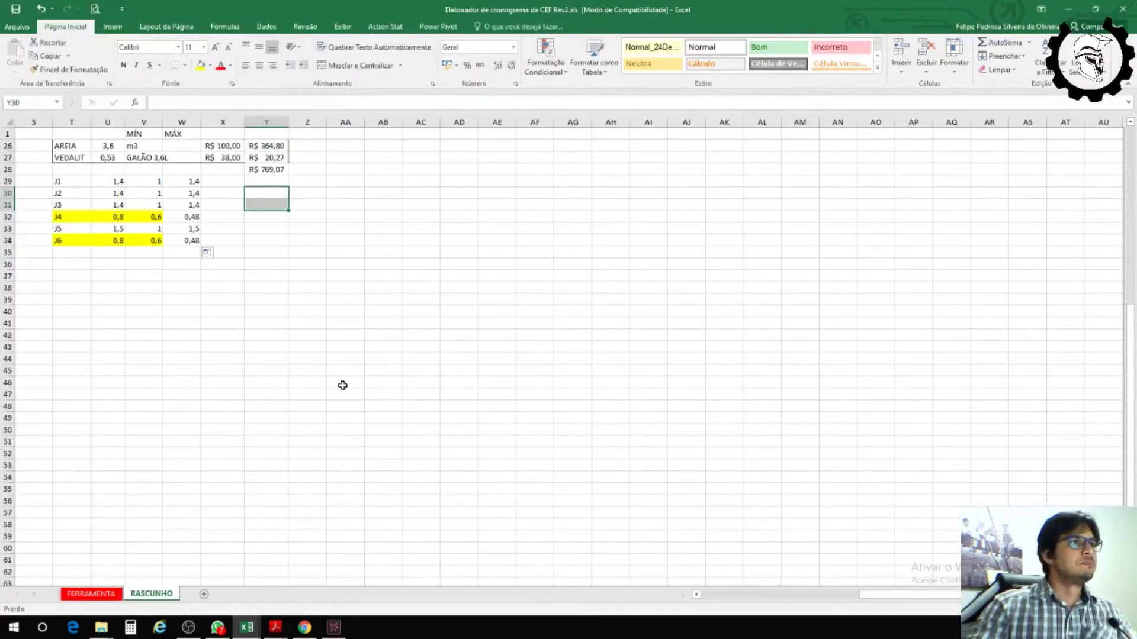
pyautogui.doubleClick(982, 11)
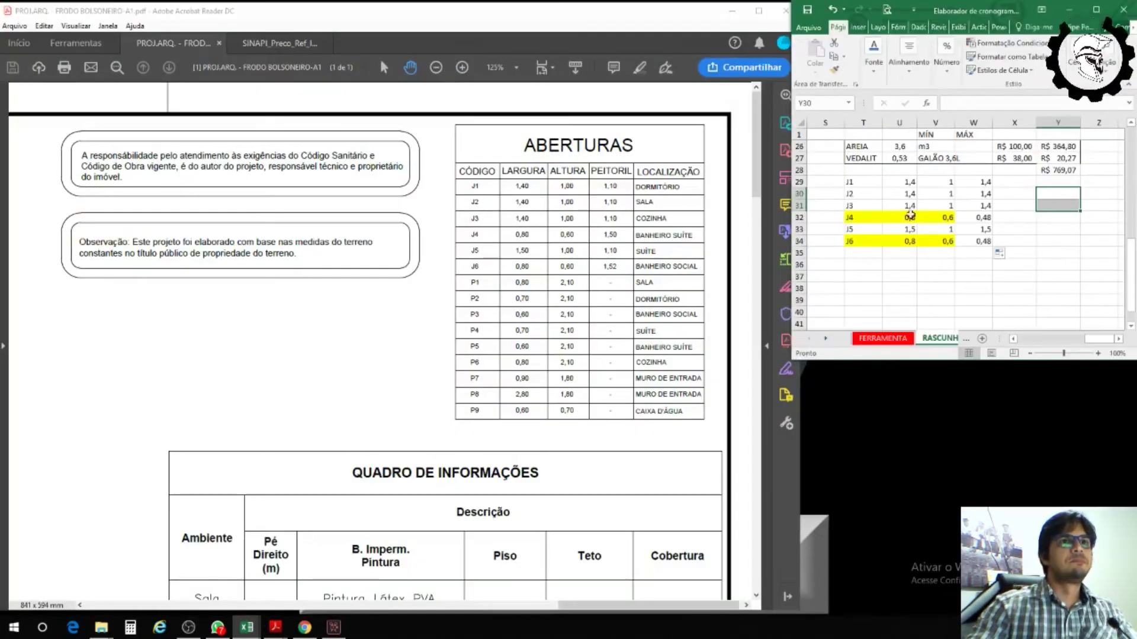
pyautogui.moveTo(793, 359); pyautogui.dragTo(354, 601)
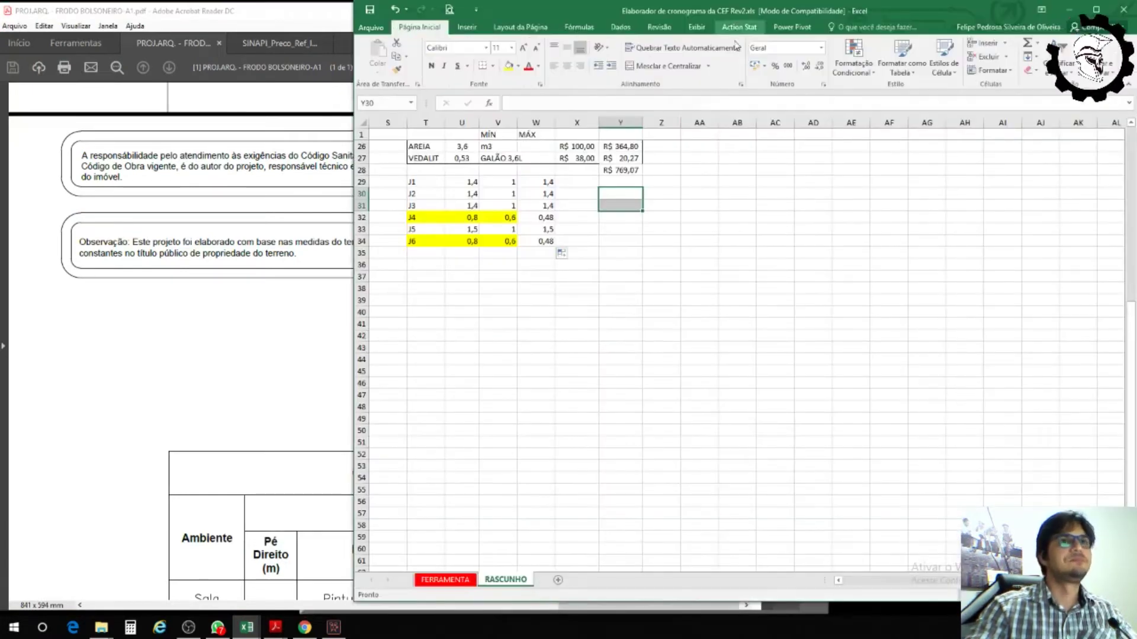
pyautogui.moveTo(901, 11); pyautogui.dragTo(575, 34)
# Step: Label cell Y30 of the RASCUNHO sheet JANELAS
pyautogui.click(298, 212)
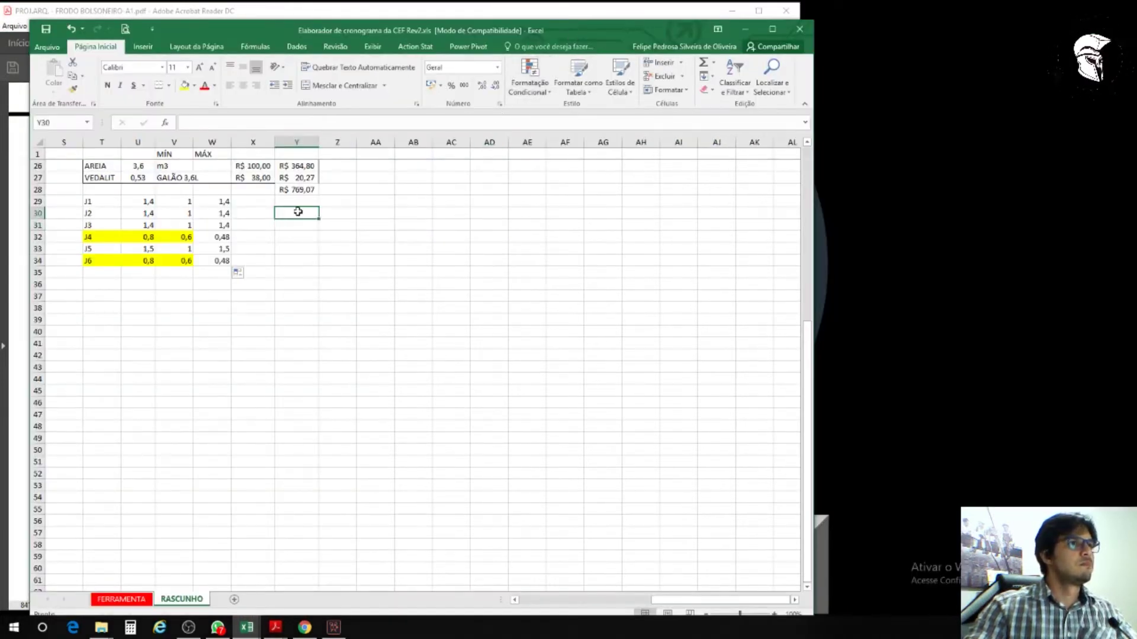
pyautogui.write('JANELAS')
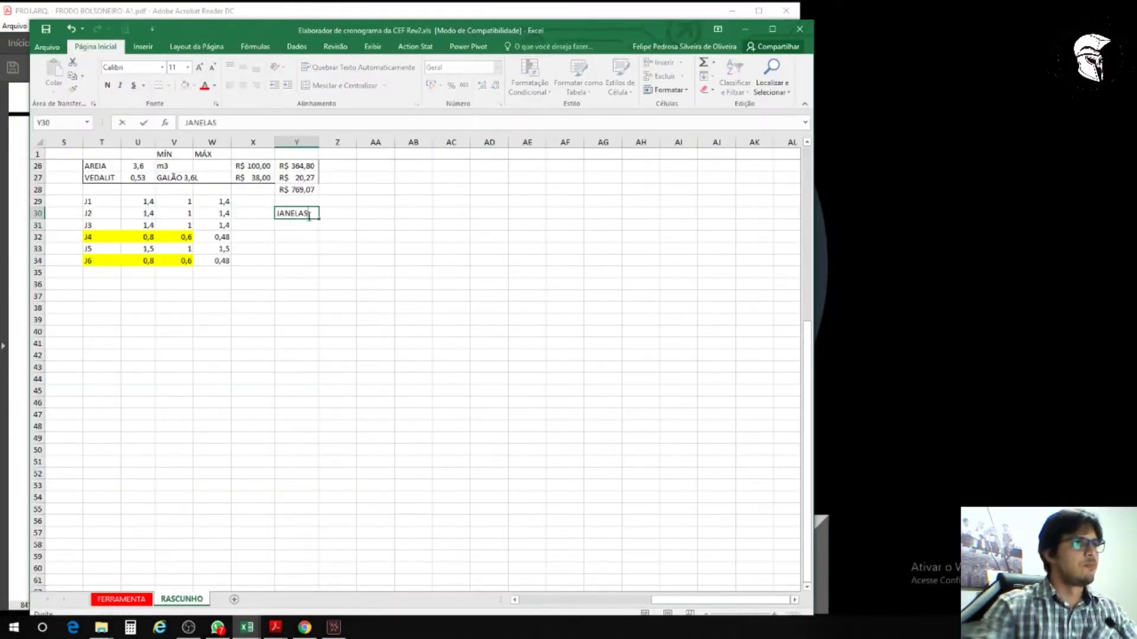
pyautogui.click(307, 251)
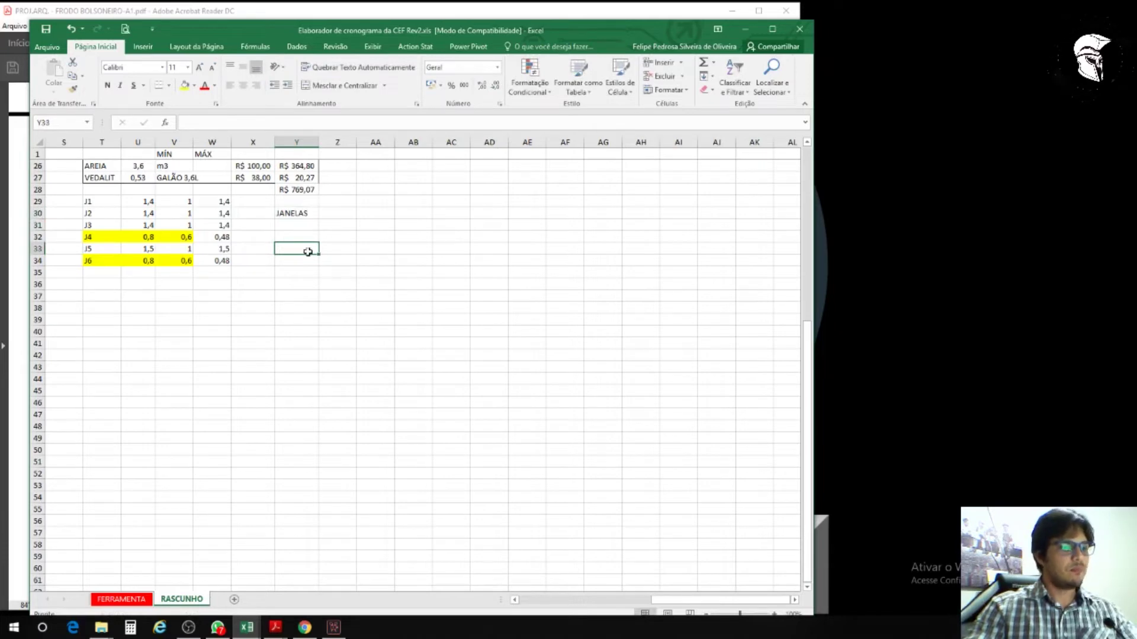
# Step: Switch to the PFUI budget workbook and check the quantity cells for Janelas and Basculantes under ESQUADRIAS
pyautogui.click(256, 631)
pyautogui.click(208, 589)
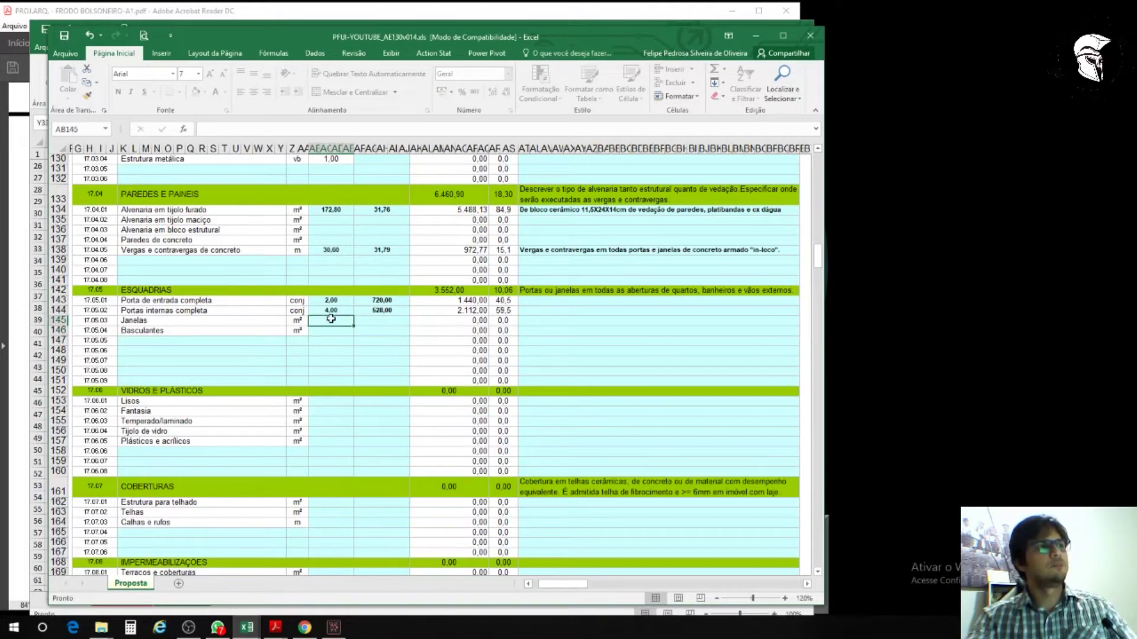
pyautogui.click(330, 331)
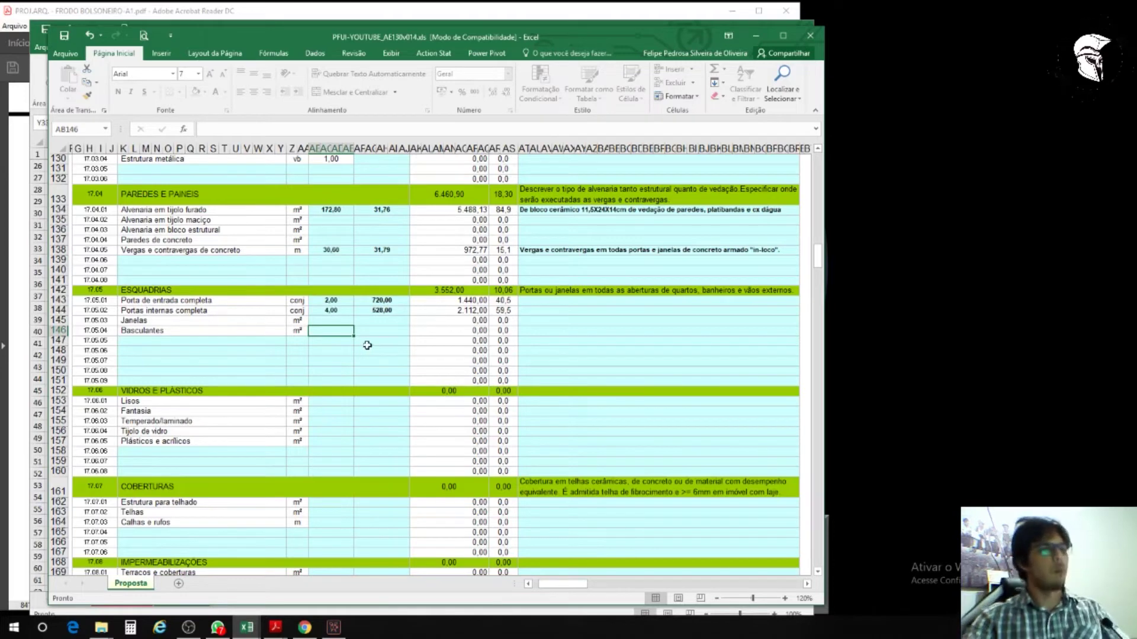
pyautogui.click(331, 320)
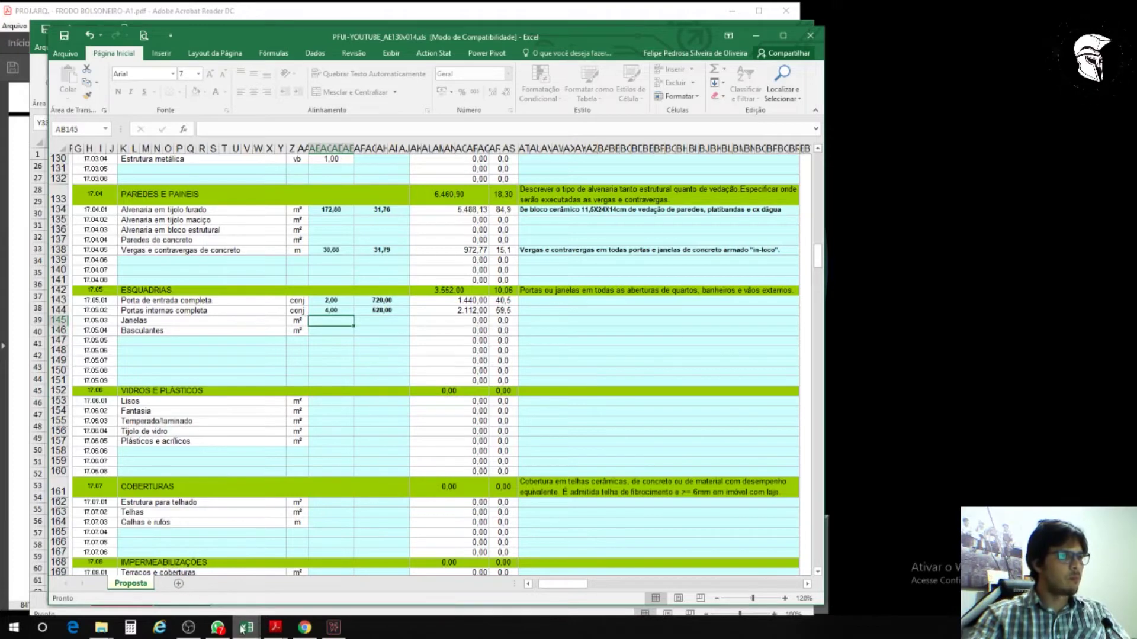
# Step: Return to the schedule workbook's RASCUNHO sheet and label cell Y33 MAXIMAR
pyautogui.moveTo(243, 629)
pyautogui.click(278, 592)
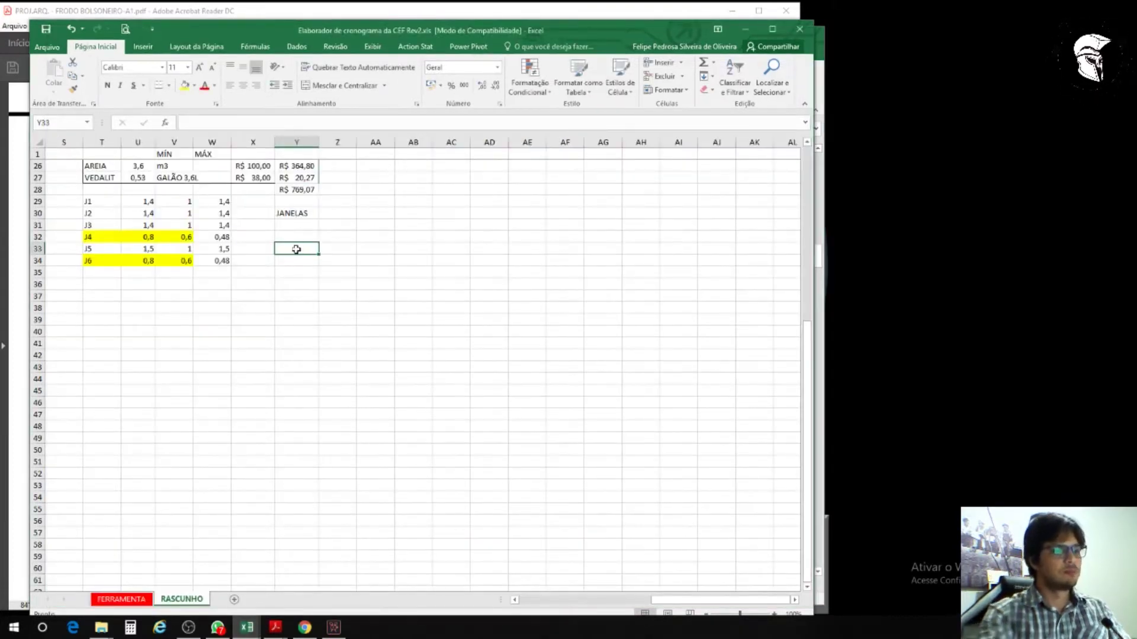
pyautogui.write('MAXIMAR')
pyautogui.press('Return')
# Step: Total the areas of the non-highlighted windows J1, J2, J3 and J5 in Y31, summing W29, W30, W31 and W33
pyautogui.press('Up')
pyautogui.press('Up')
pyautogui.press('Up')
pyautogui.write('=')
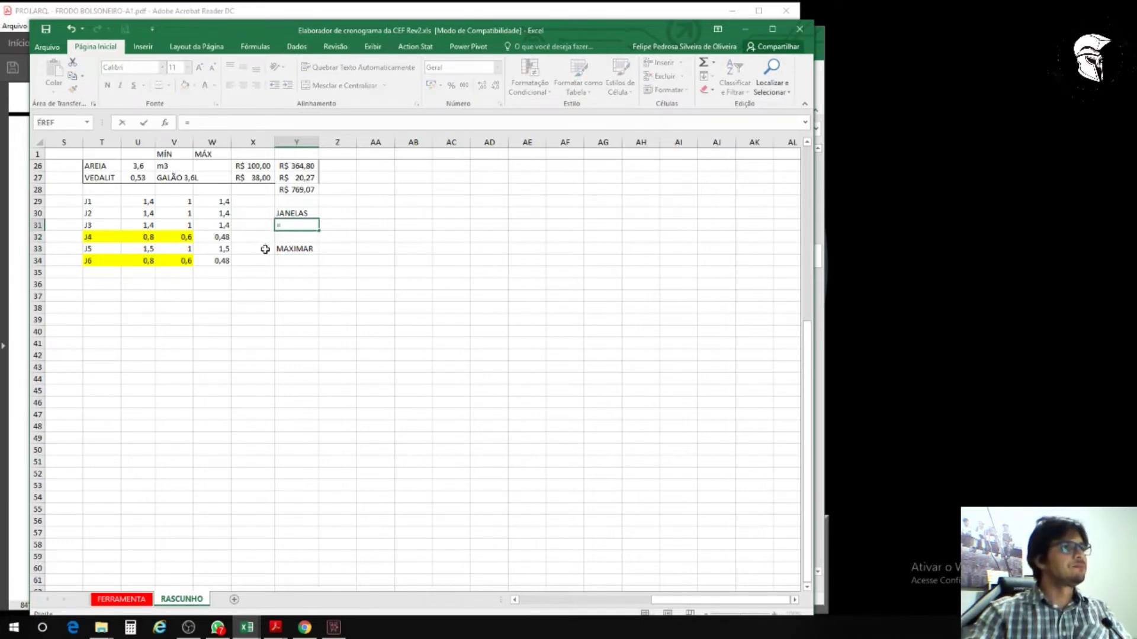
pyautogui.click(225, 202)
pyautogui.write('+')
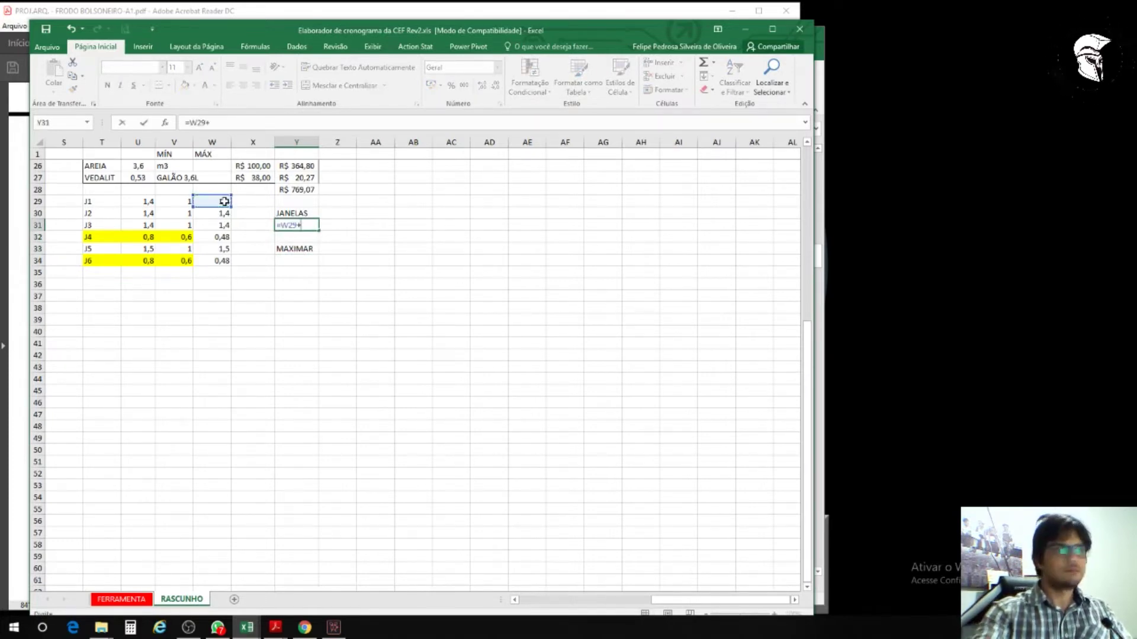
pyautogui.click(228, 215)
pyautogui.write('+')
pyautogui.click(220, 226)
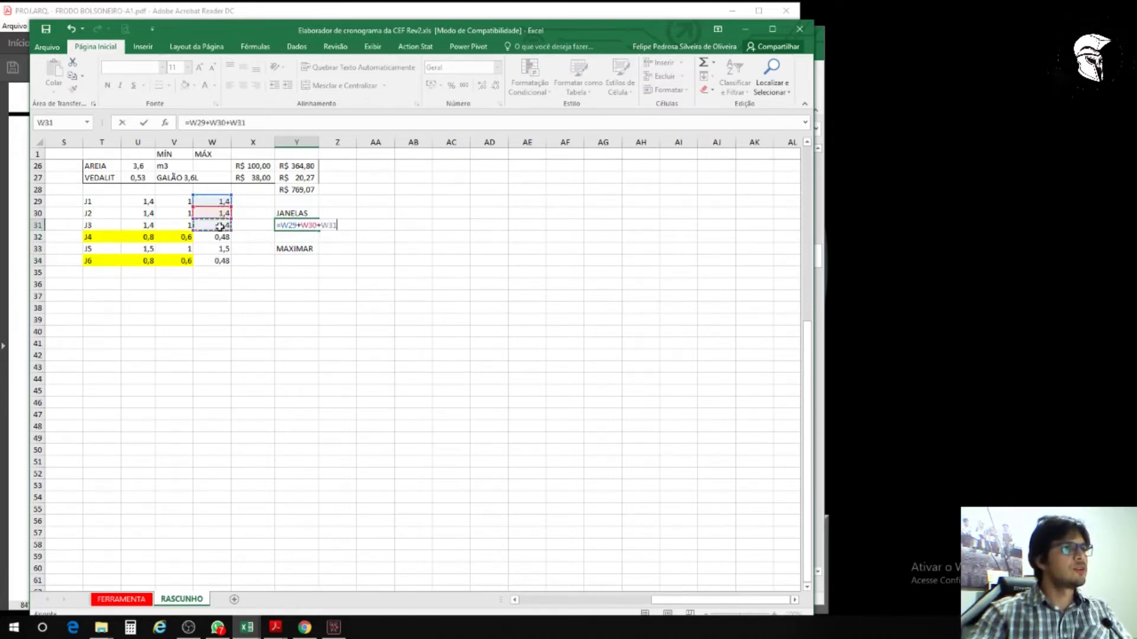
pyautogui.write('+')
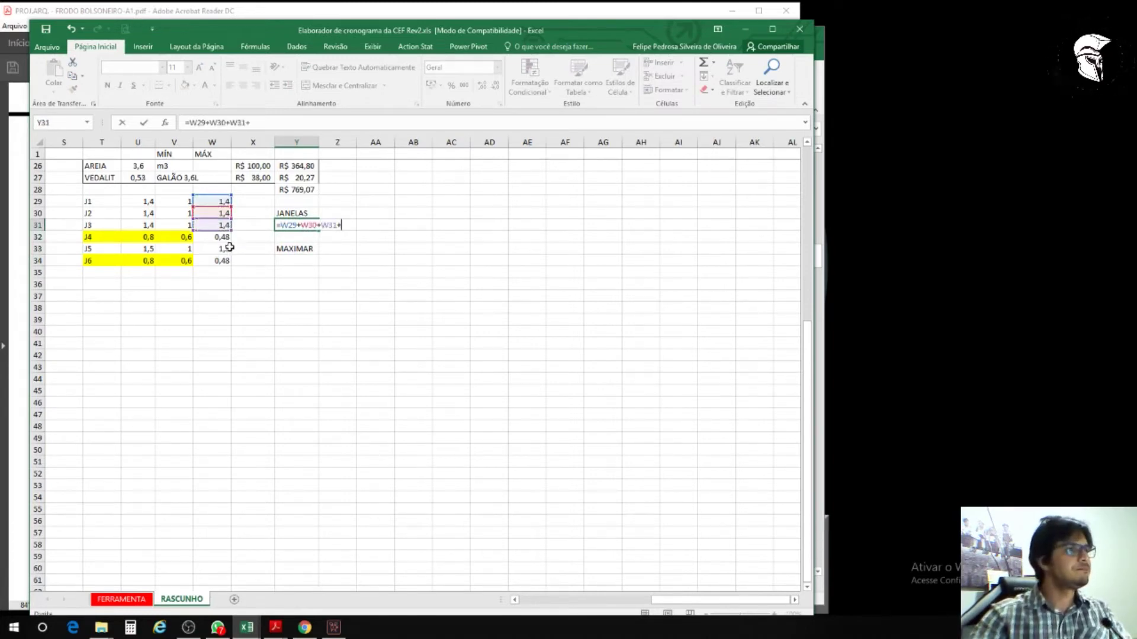
pyautogui.click(222, 249)
pyautogui.press('Return')
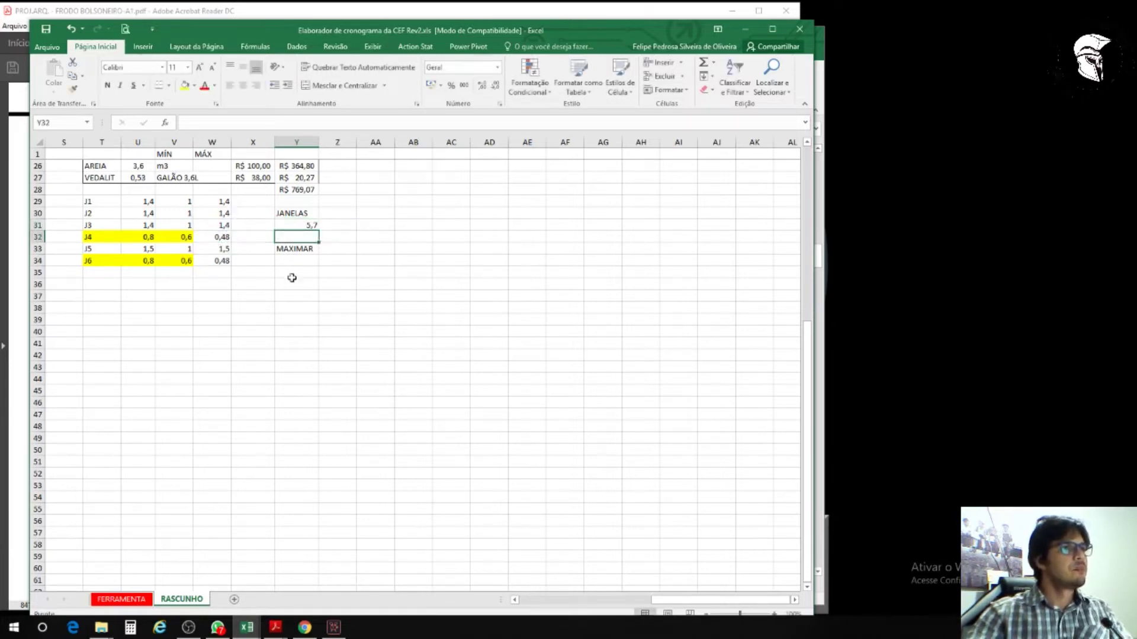
# Step: Total the areas of the highlighted maximar windows J4 and J6 in Y34, summing W32 and W34
pyautogui.click(301, 261)
pyautogui.write('=')
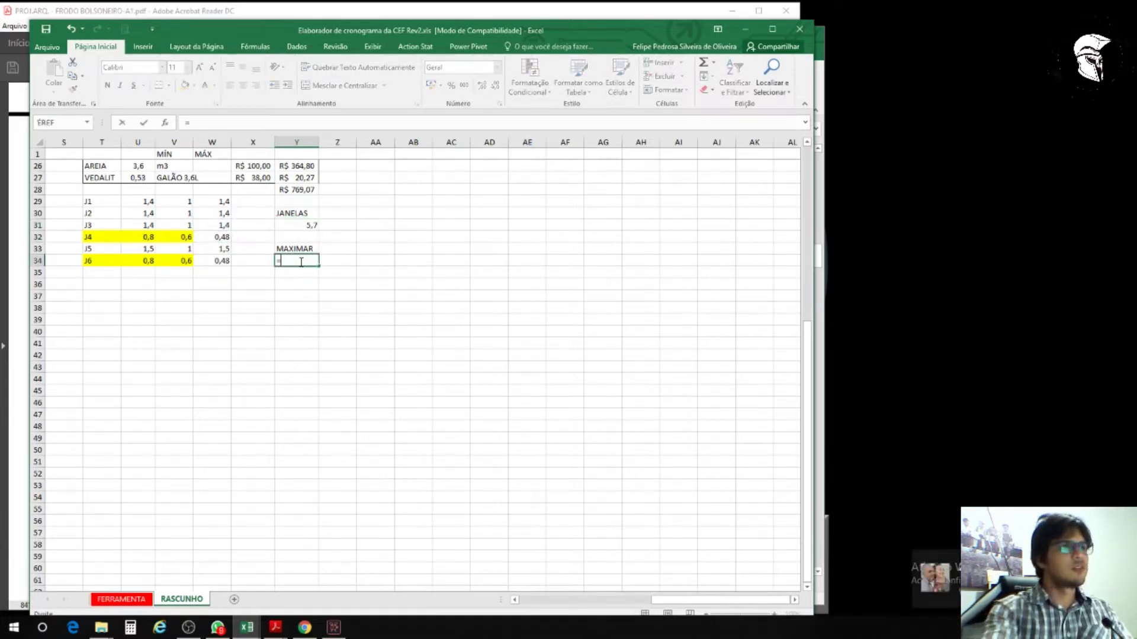
pyautogui.click(218, 237)
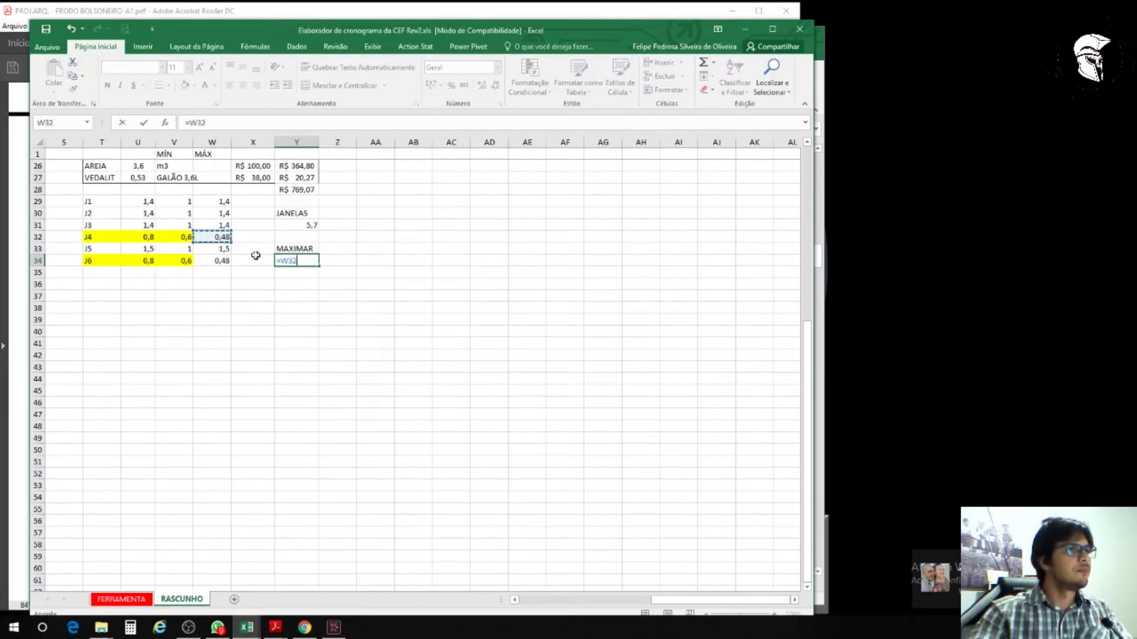
pyautogui.write('+')
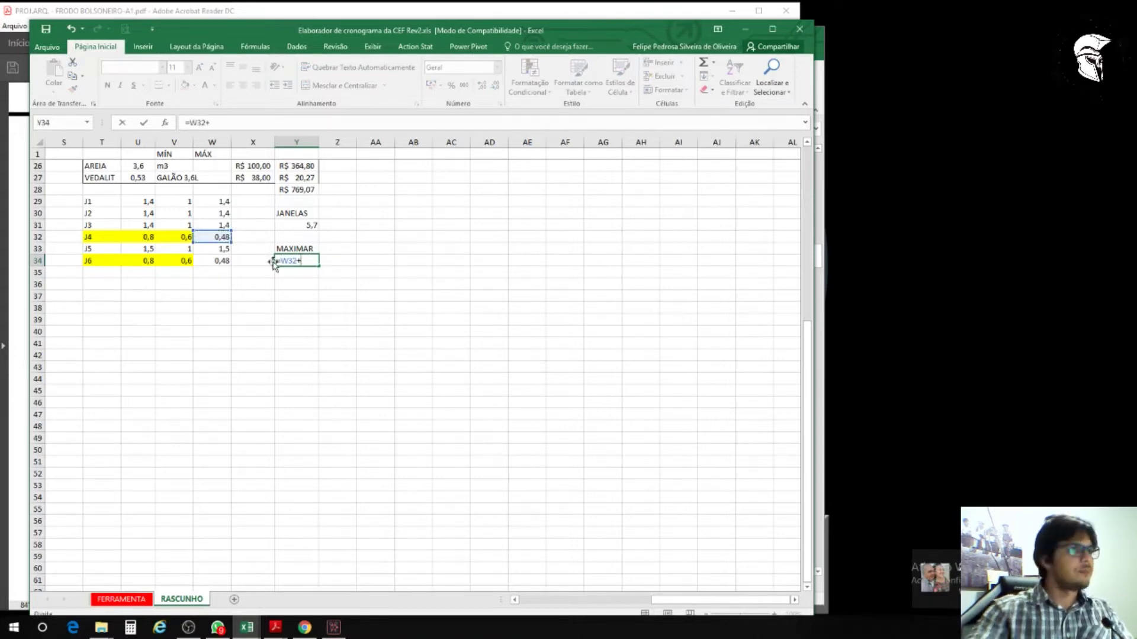
pyautogui.click(216, 262)
pyautogui.press('Return')
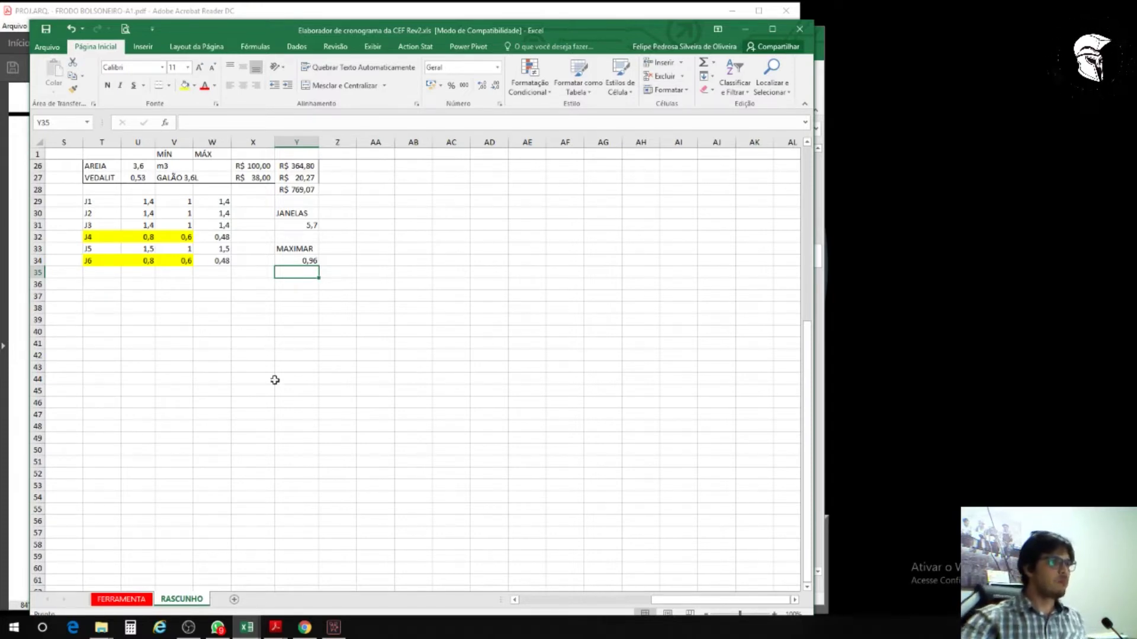
pyautogui.click(217, 627)
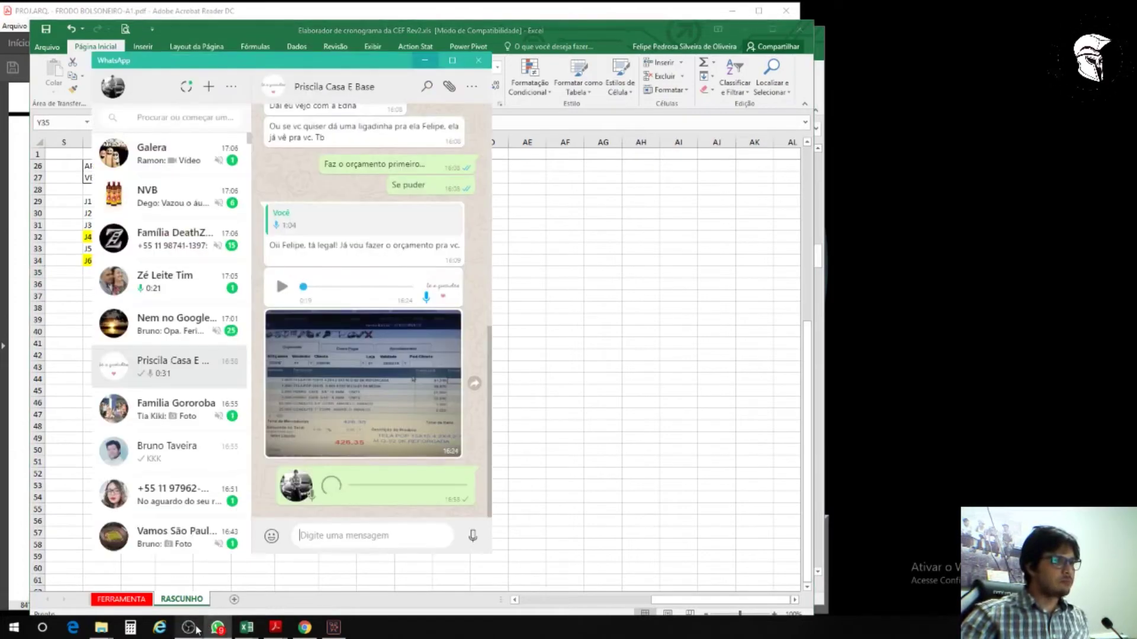
pyautogui.click(188, 627)
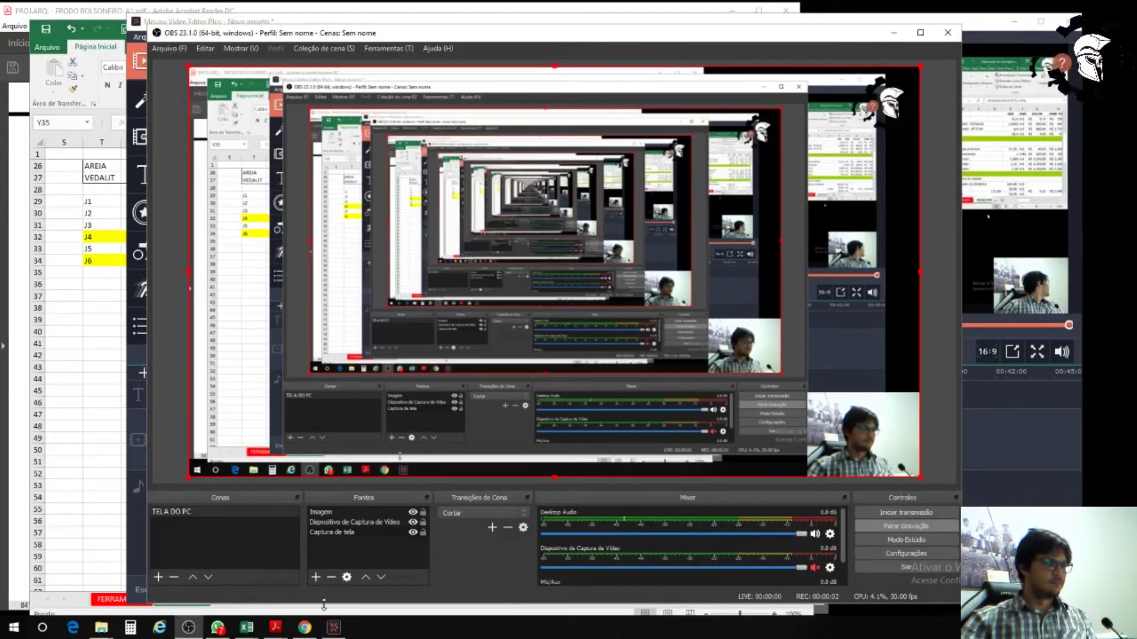
pyautogui.click(290, 584)
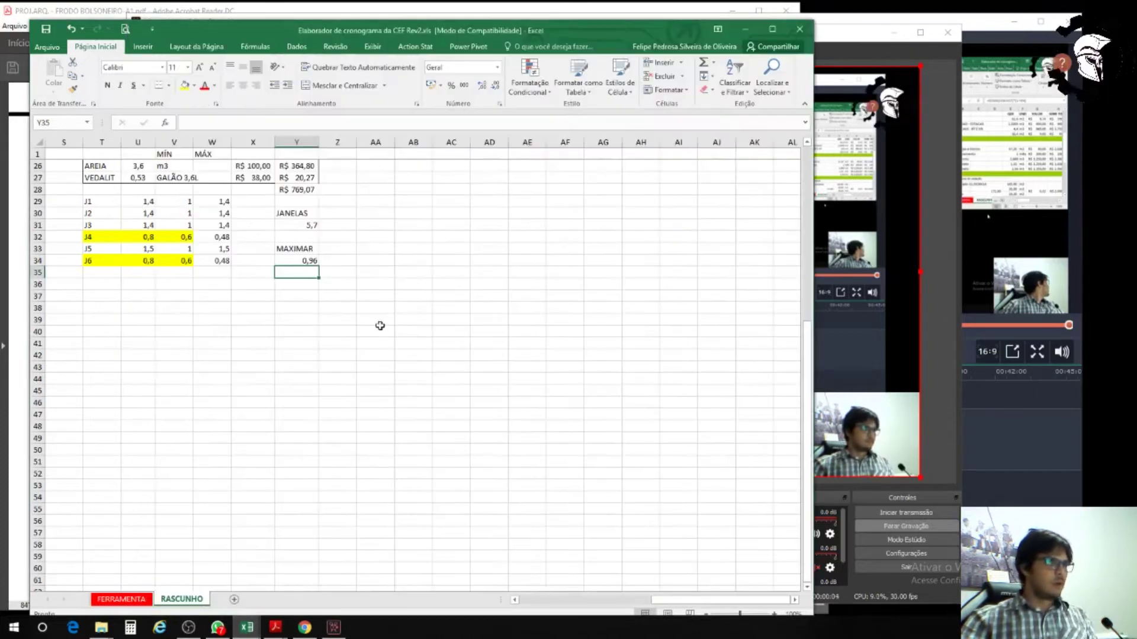
# Step: Apply outside borders around the window area table, range T29:Y34
pyautogui.moveTo(95, 202); pyautogui.dragTo(299, 259)
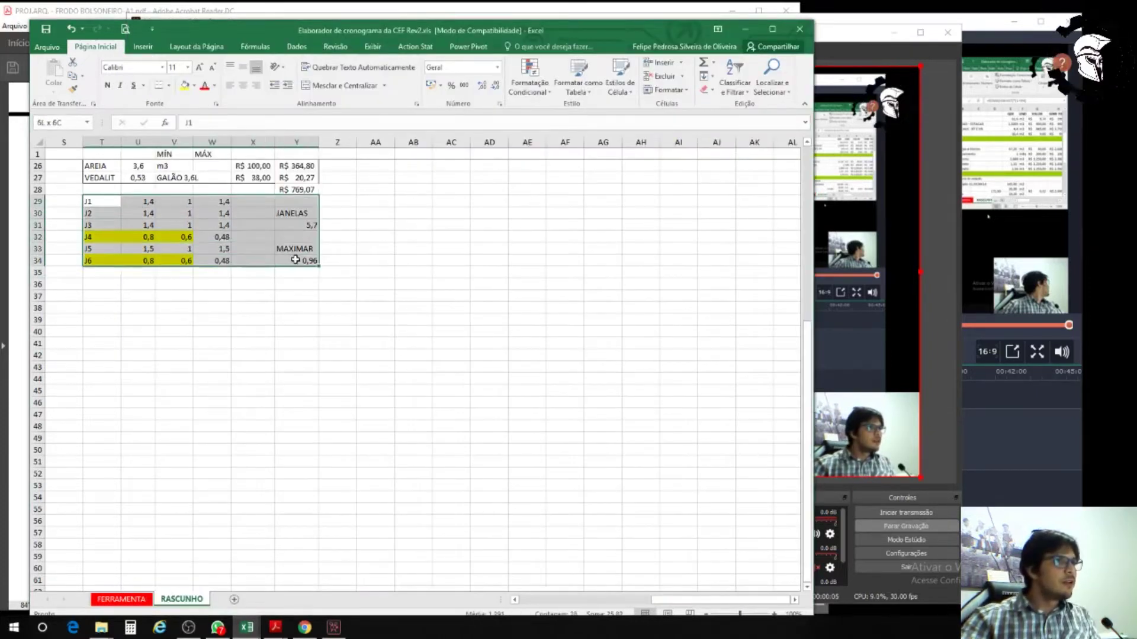
pyautogui.click(168, 85)
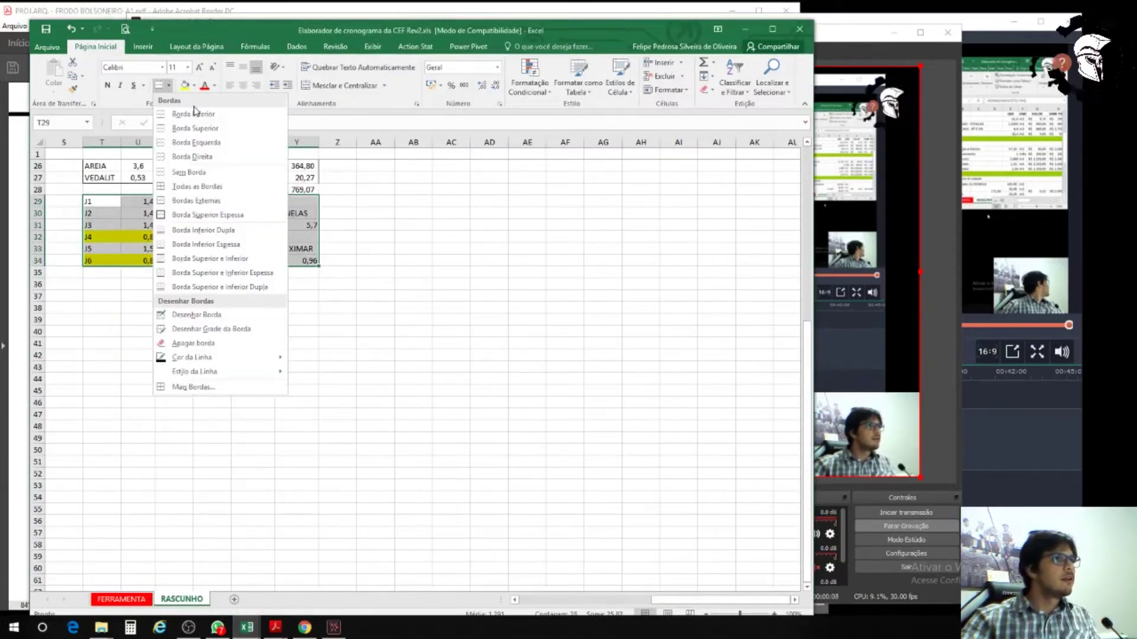
pyautogui.click(196, 201)
pyautogui.click(138, 296)
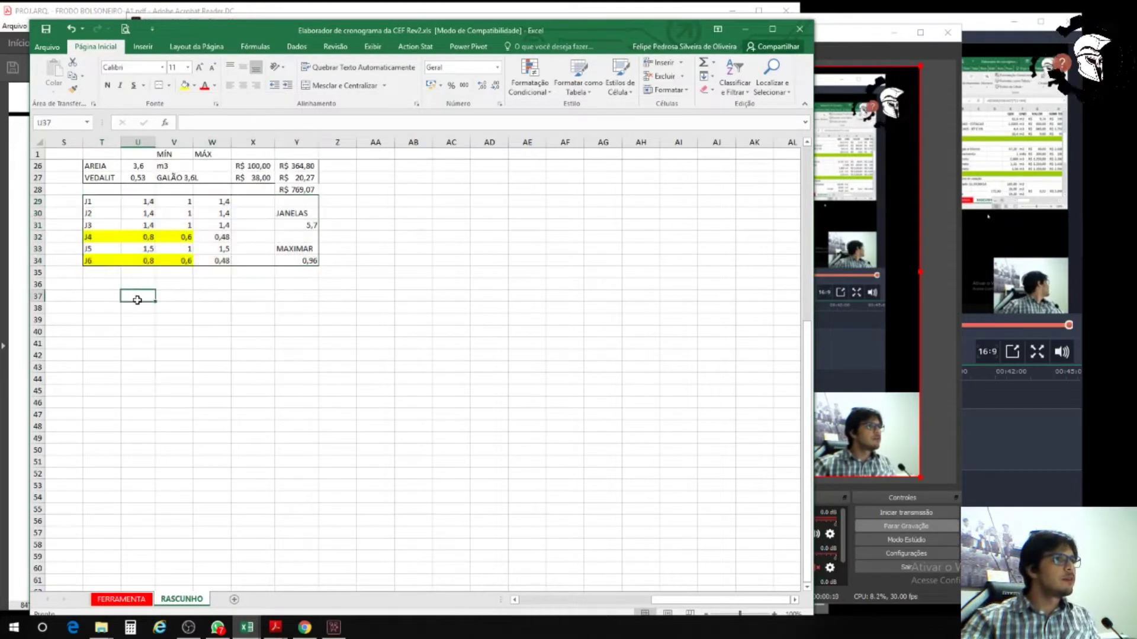
# Step: Check both window area totals, then in the PFUI budget workbook enter quantities of 6 for Janelas and 1 for Basculantes under ESQUADRIAS
pyautogui.click(309, 227)
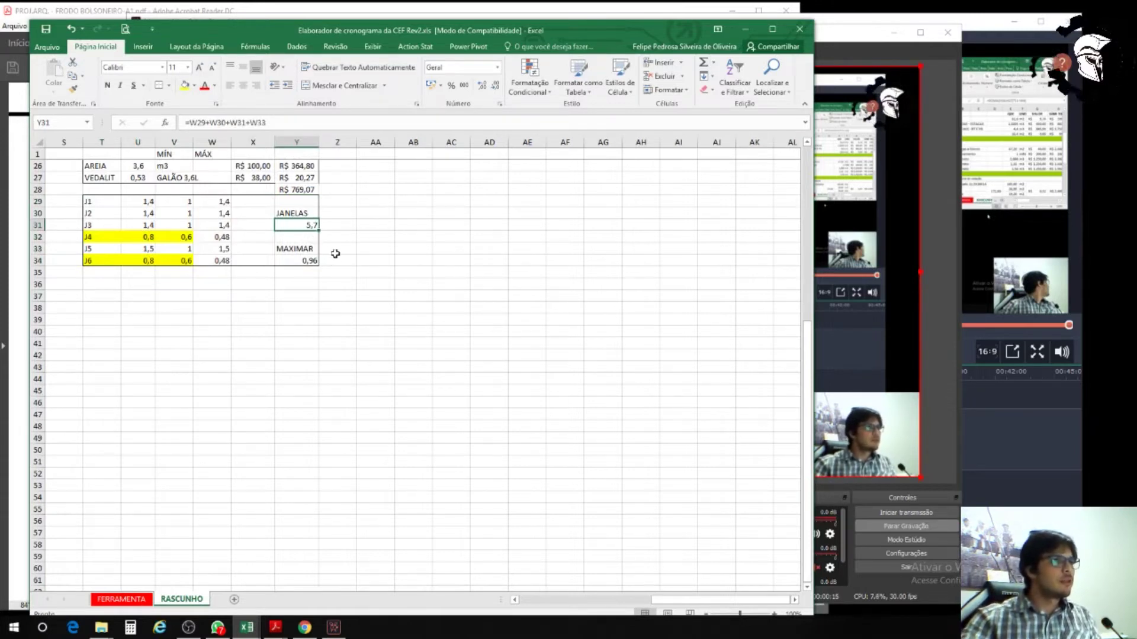
pyautogui.click(313, 261)
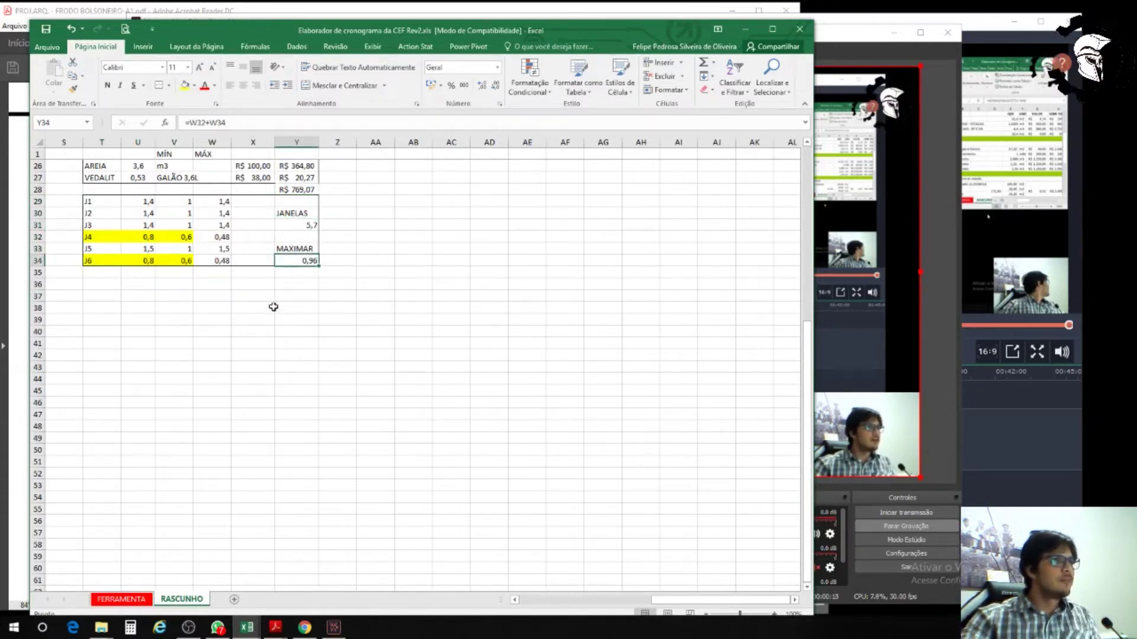
pyautogui.moveTo(681, 600); pyautogui.dragTo(539, 608)
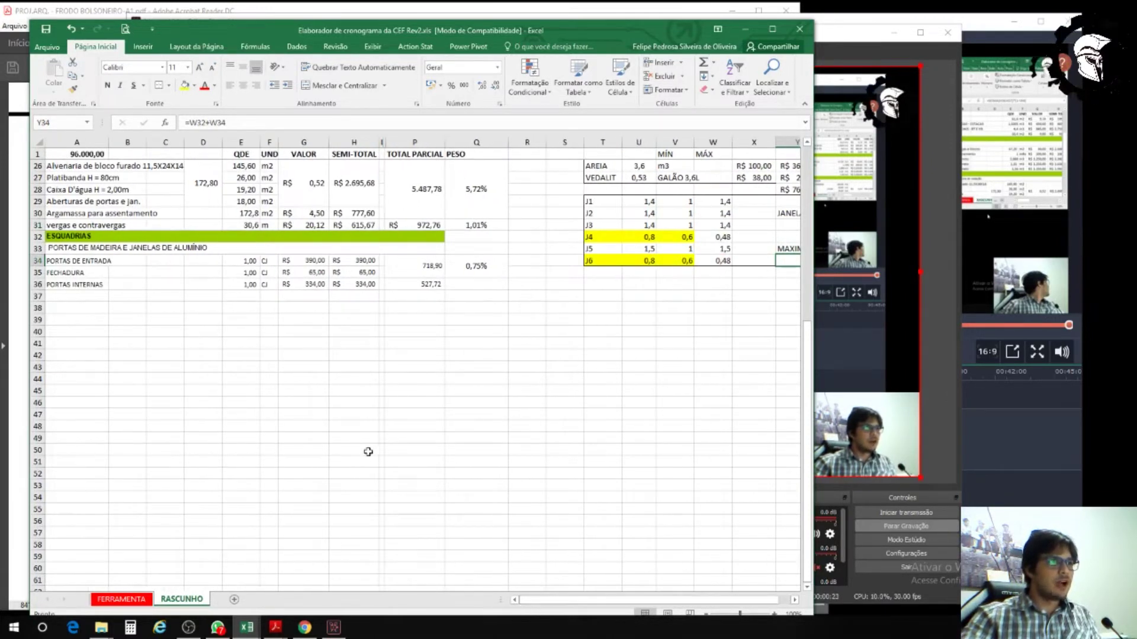
pyautogui.click(247, 626)
pyautogui.click(222, 594)
pyautogui.click(331, 330)
pyautogui.write('1')
pyautogui.press('Up')
pyautogui.write('6')
pyautogui.press('Return')
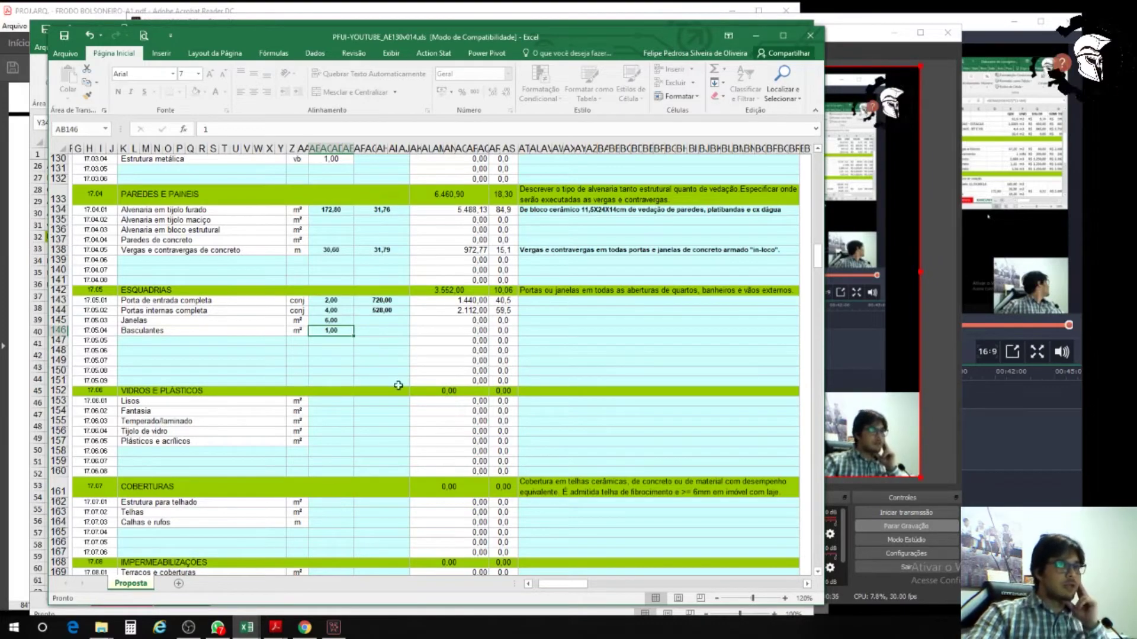
# Step: Switch to the SINAPI input price PDF in Acrobat Reader and search it for JANELA
pyautogui.click(255, 631)
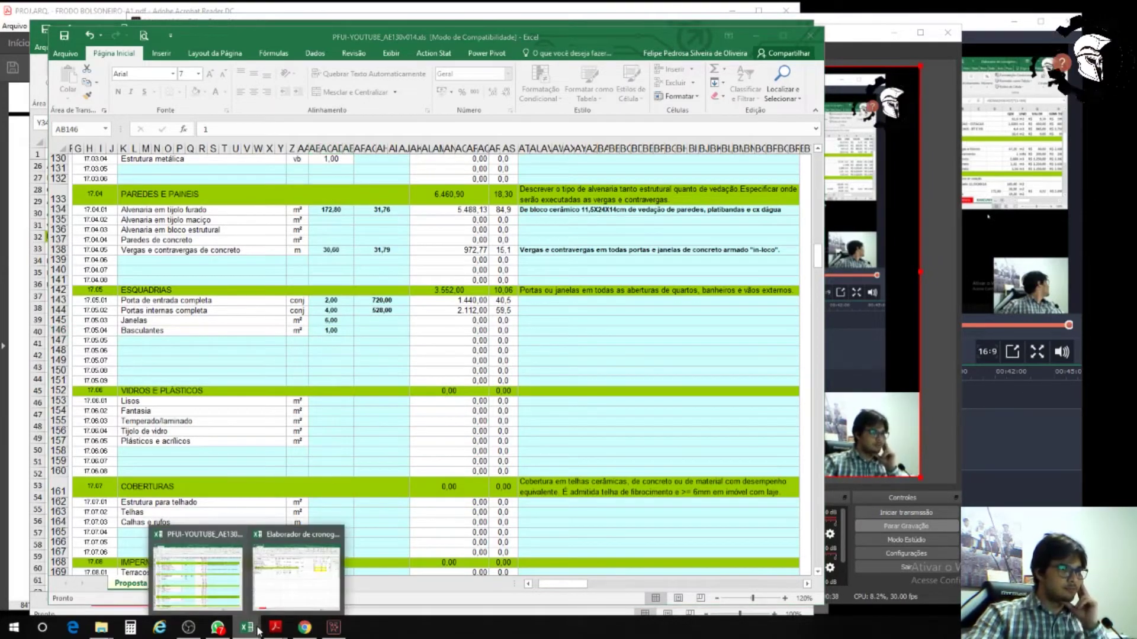
pyautogui.click(334, 629)
pyautogui.click(325, 632)
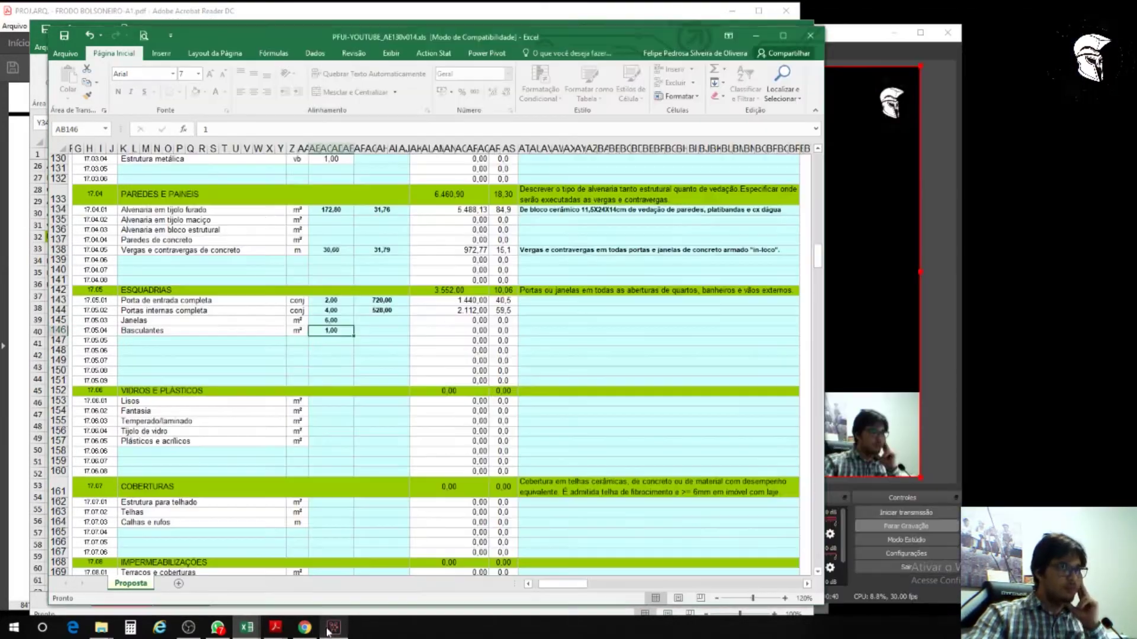
pyautogui.click(275, 627)
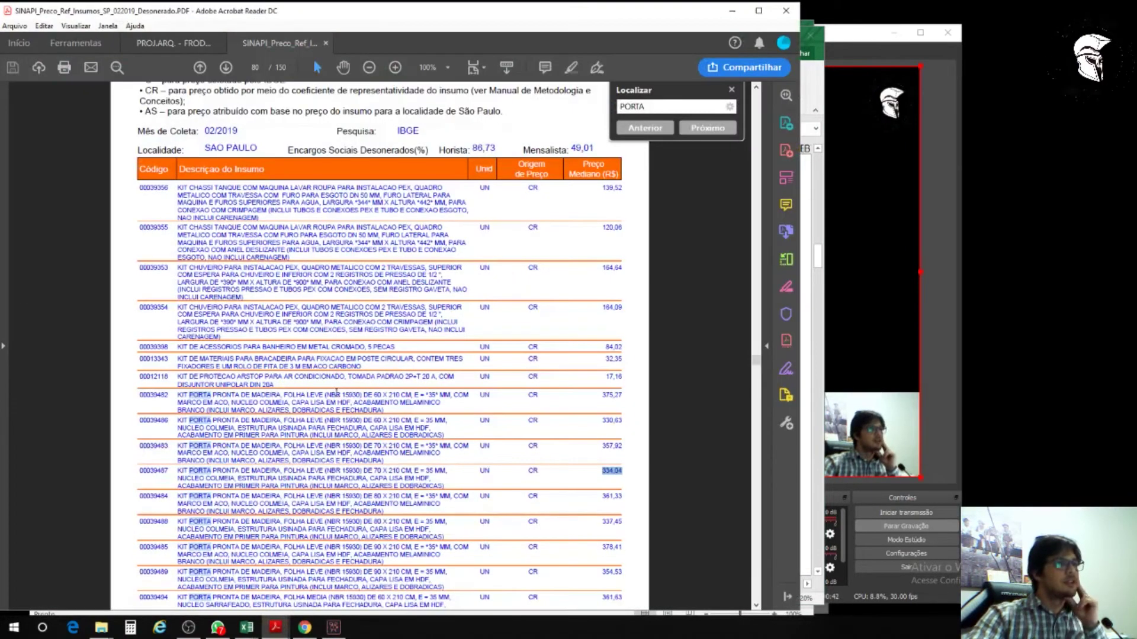
pyautogui.moveTo(659, 107); pyautogui.dragTo(618, 105)
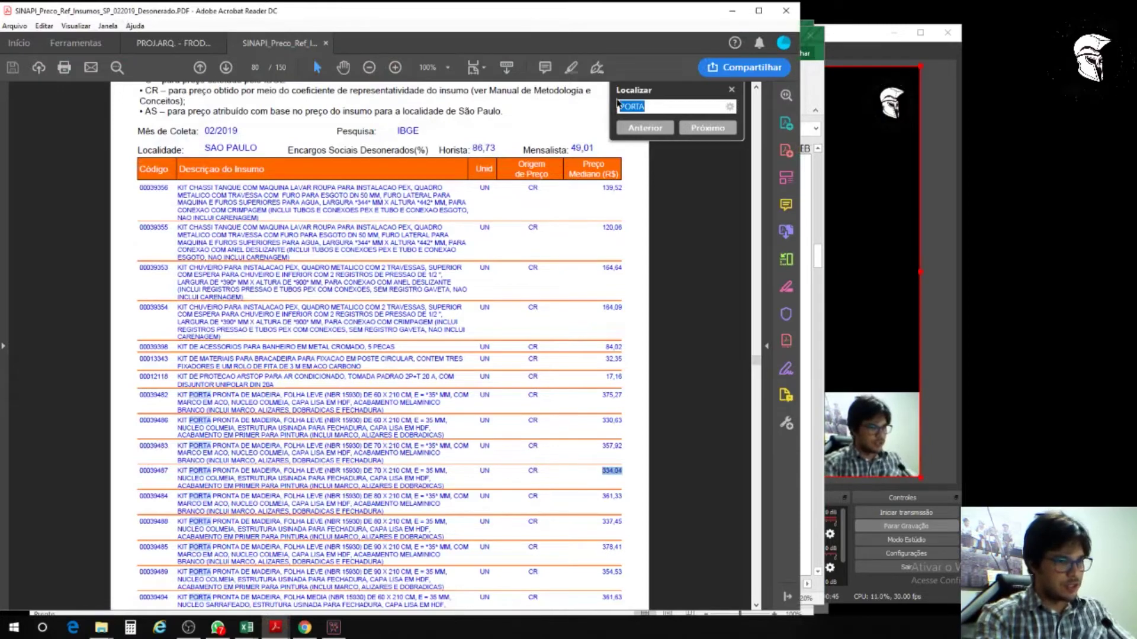
pyautogui.write('JANELA')
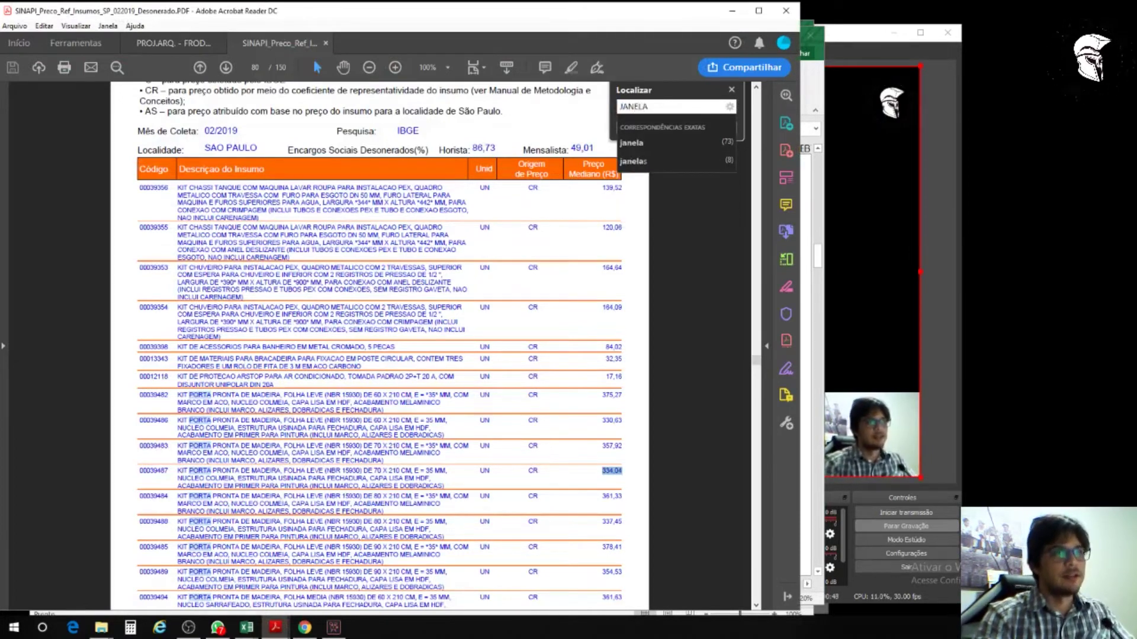
pyautogui.press('Return')
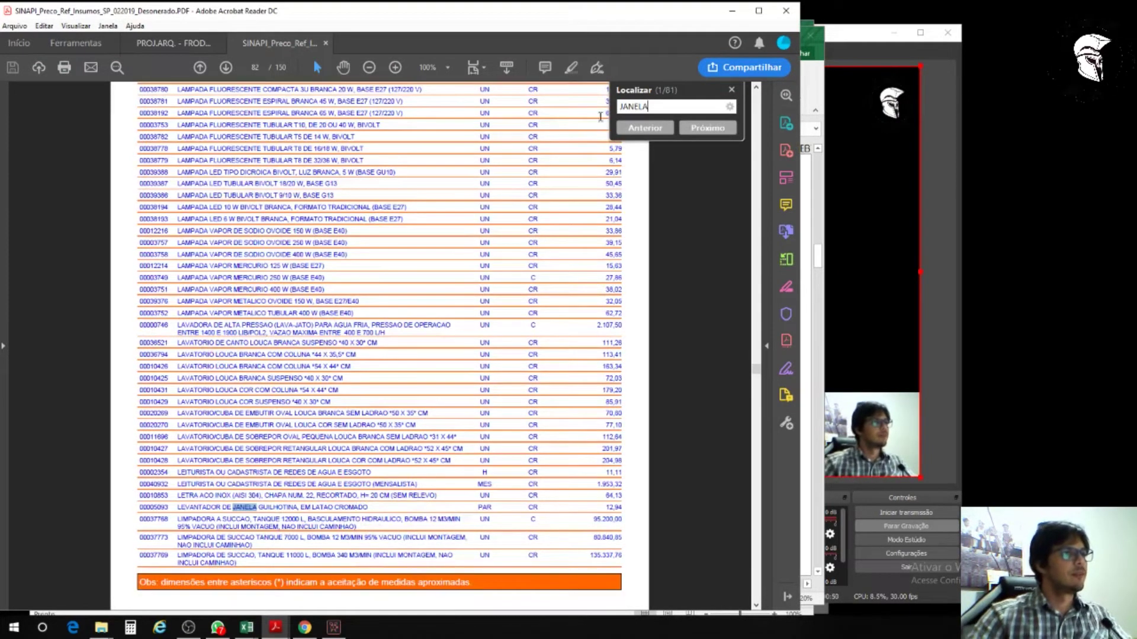
# Step: Step through the JANELA matches in the SINAPI price list until reaching the sliding aluminium Veneziana window entries
pyautogui.press('Return')
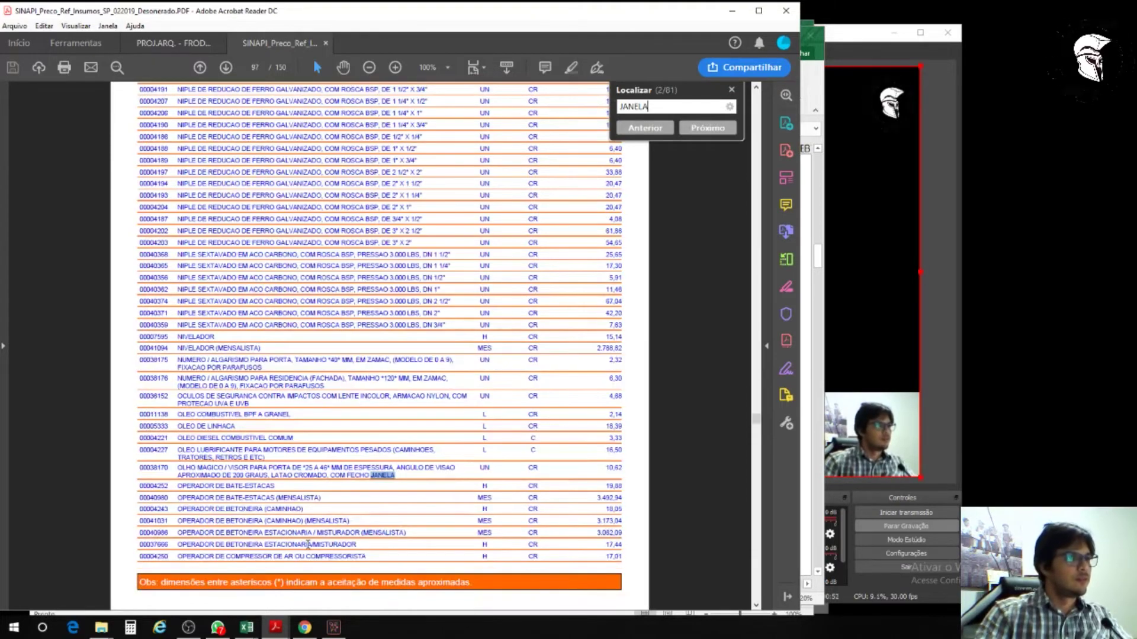
pyautogui.press('Return')
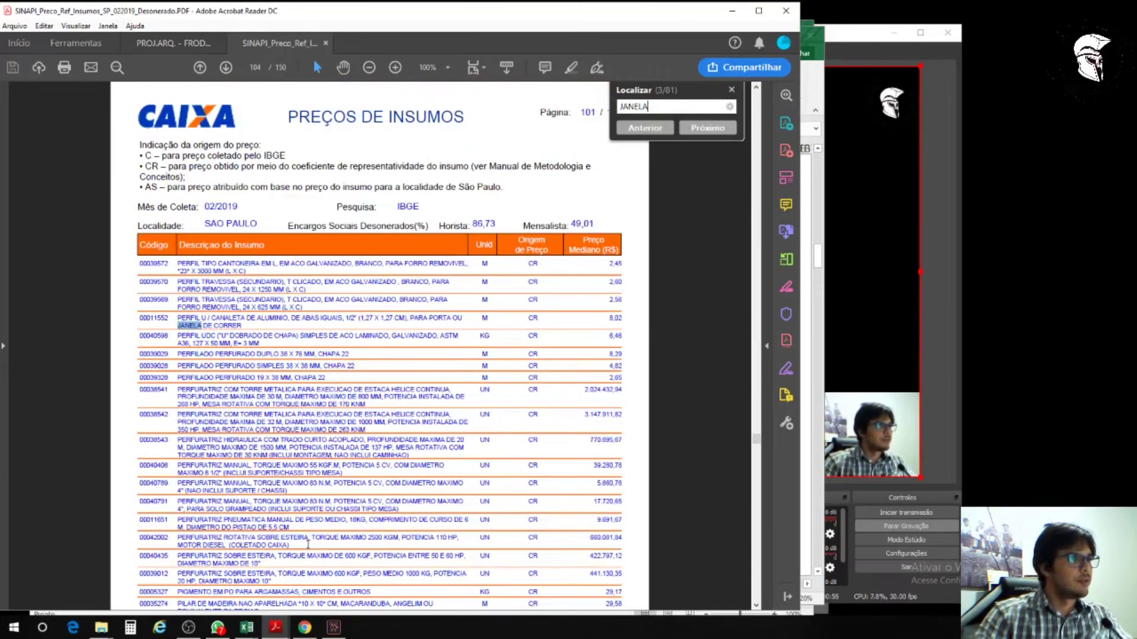
pyautogui.press('Return')
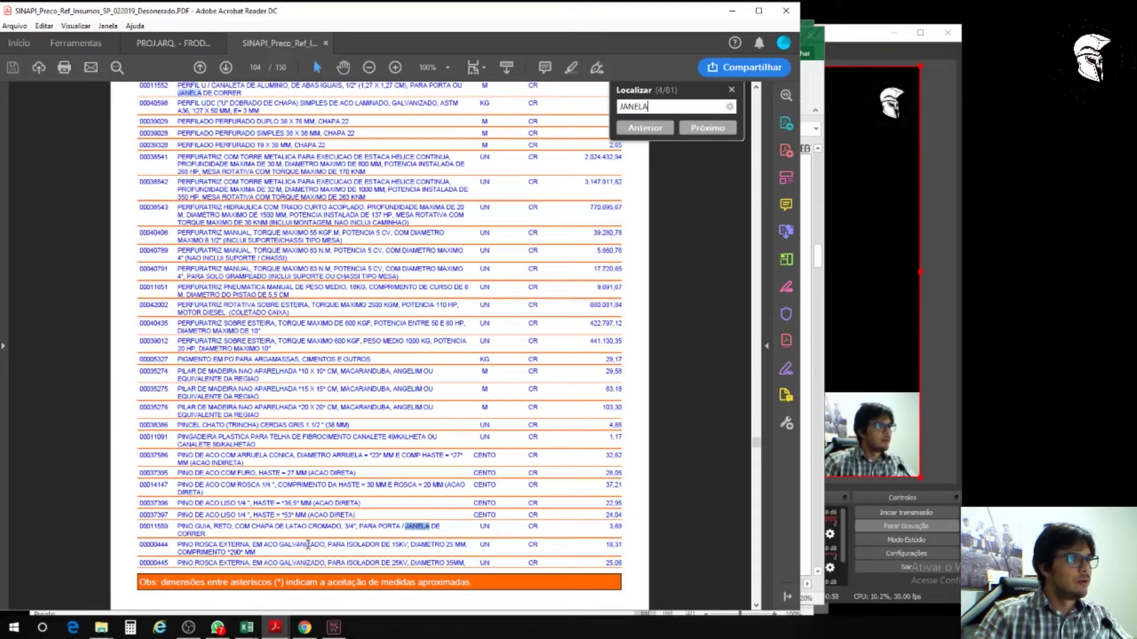
pyautogui.press('Return')
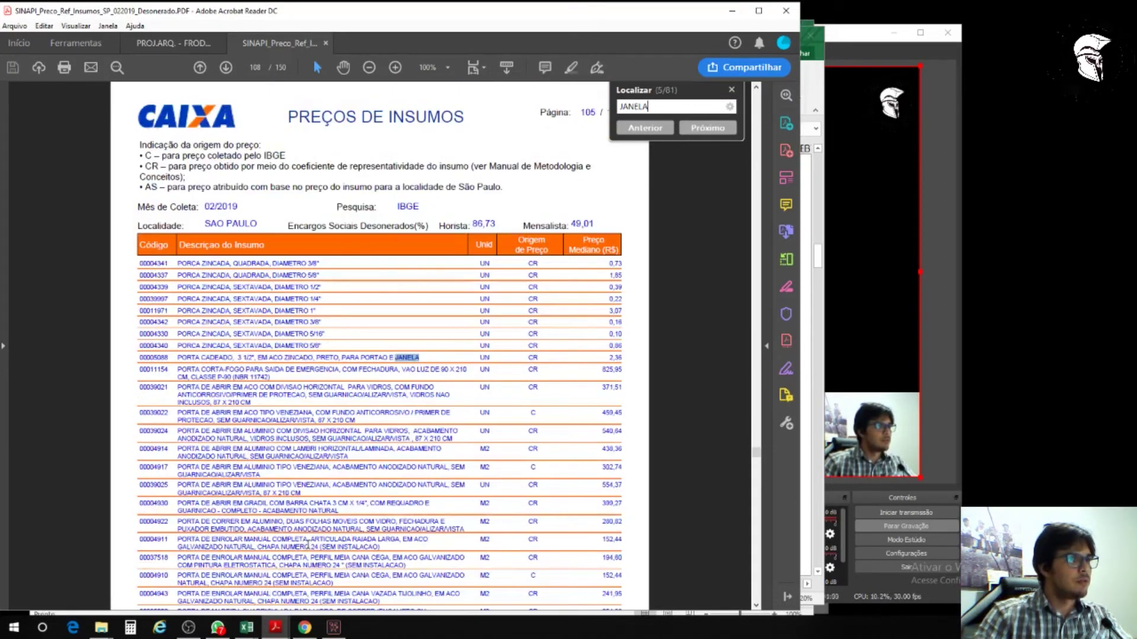
pyautogui.press('Return')
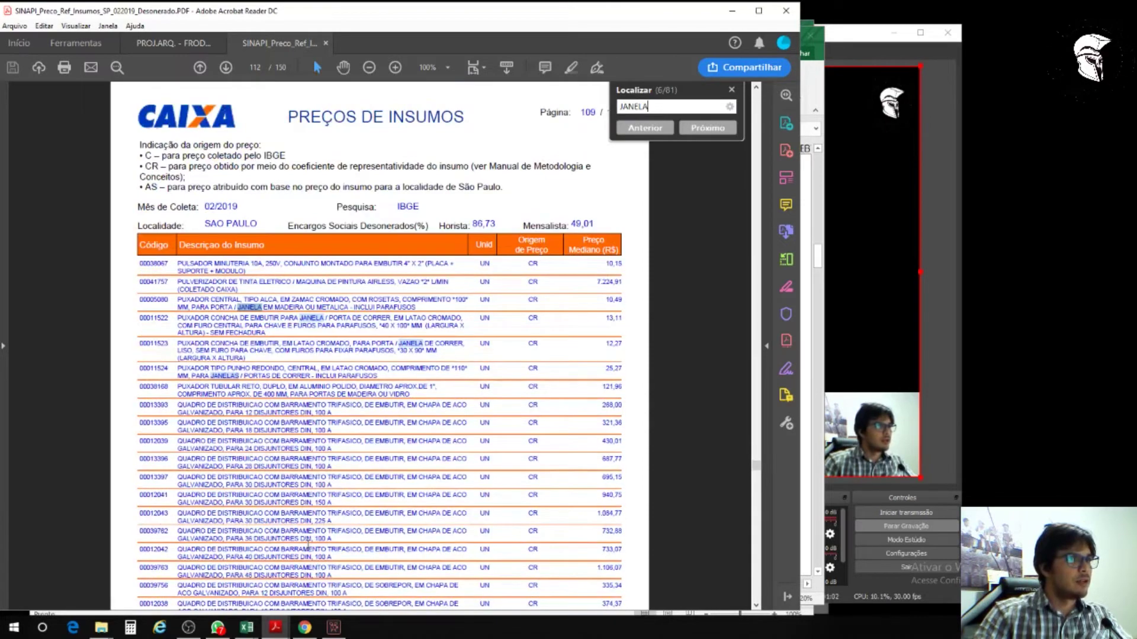
pyautogui.press('Return')
pyautogui.press('Return')
pyautogui.press('Return')
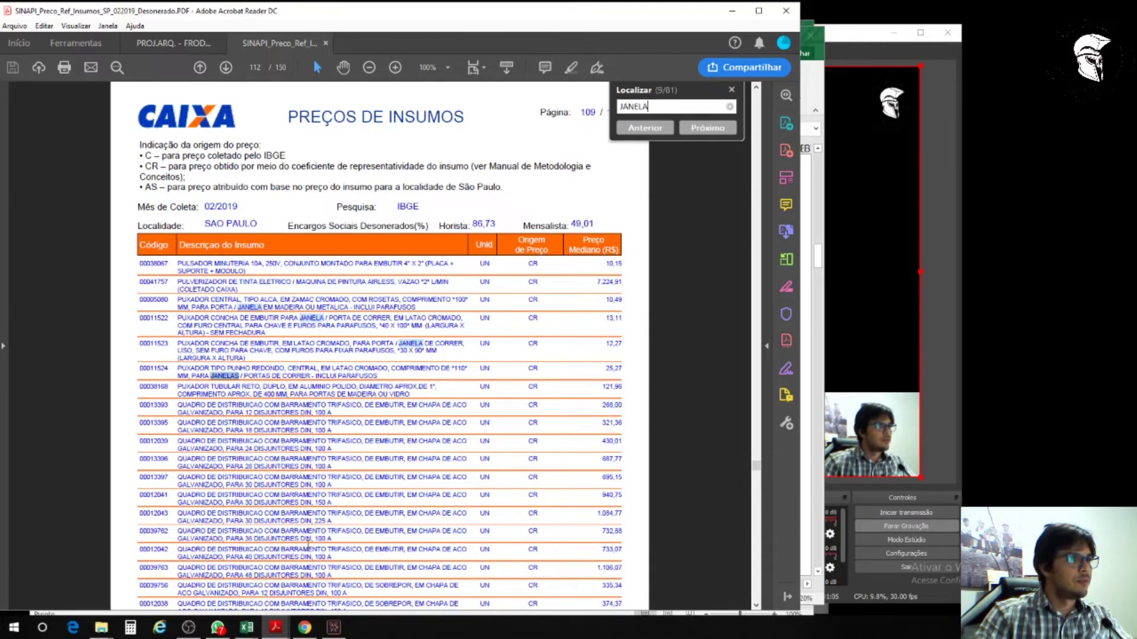
pyautogui.press('Return')
pyautogui.press('Return')
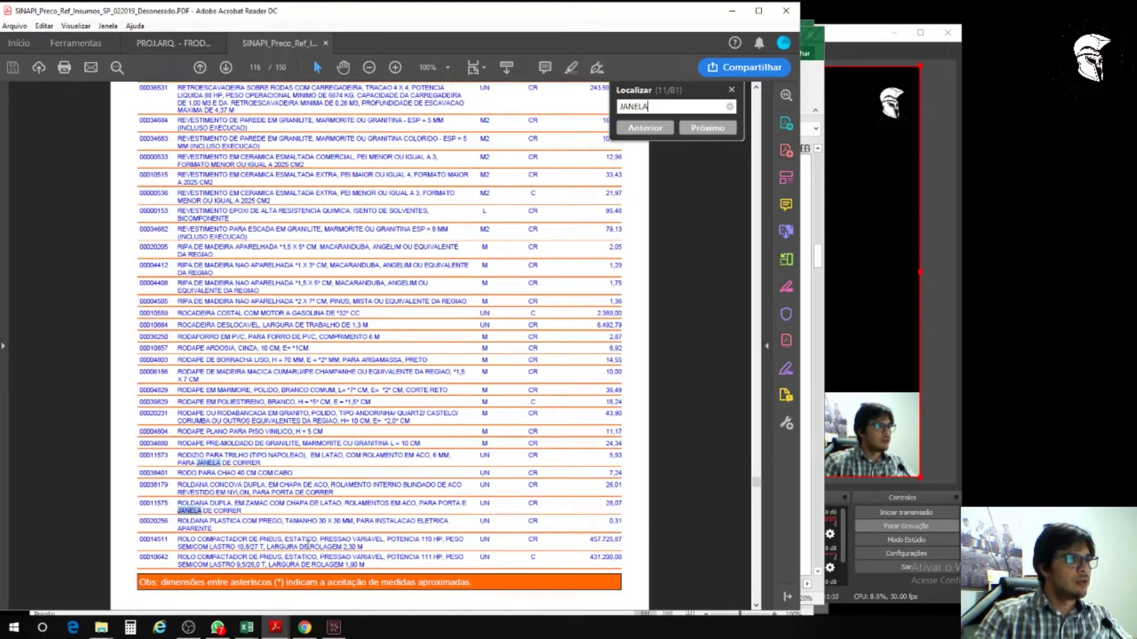
pyautogui.press('Return')
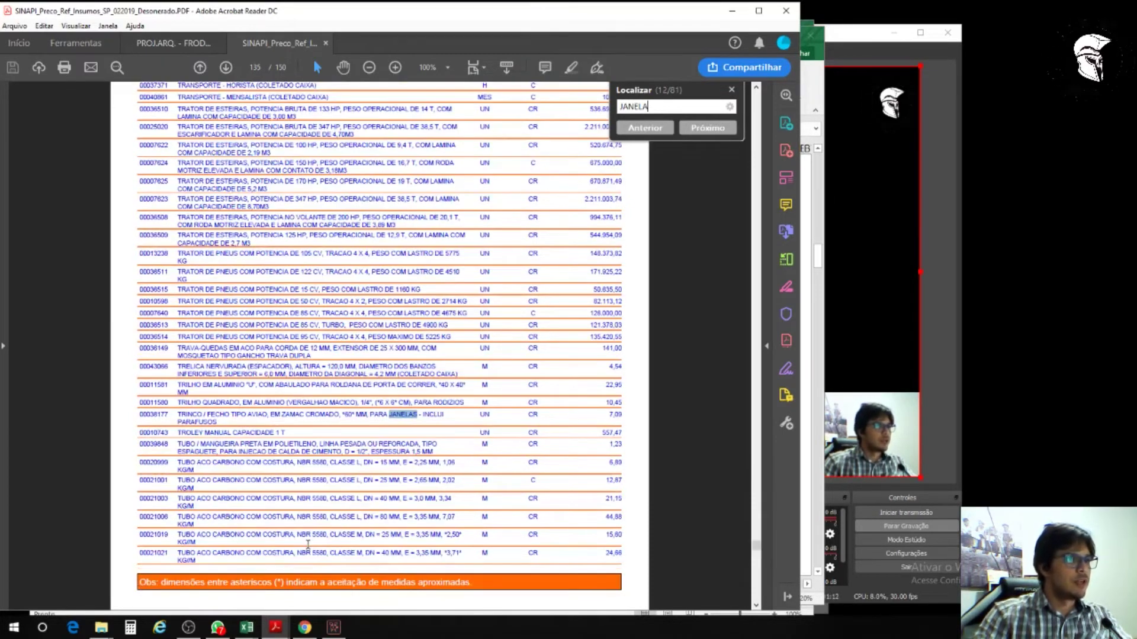
pyautogui.press('Return')
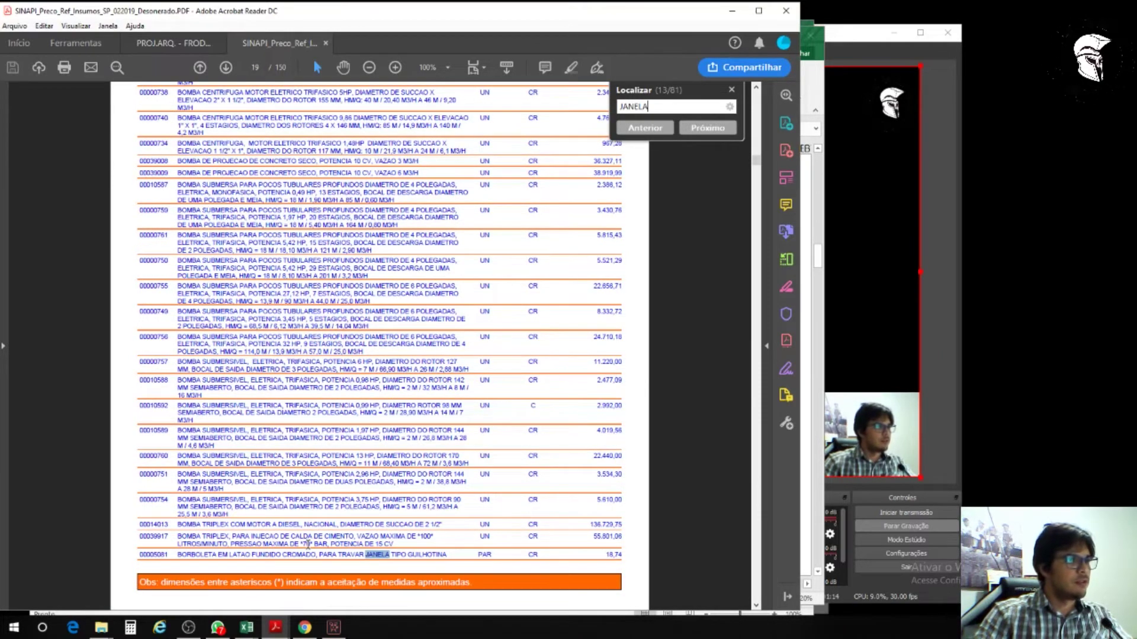
pyautogui.press('Return')
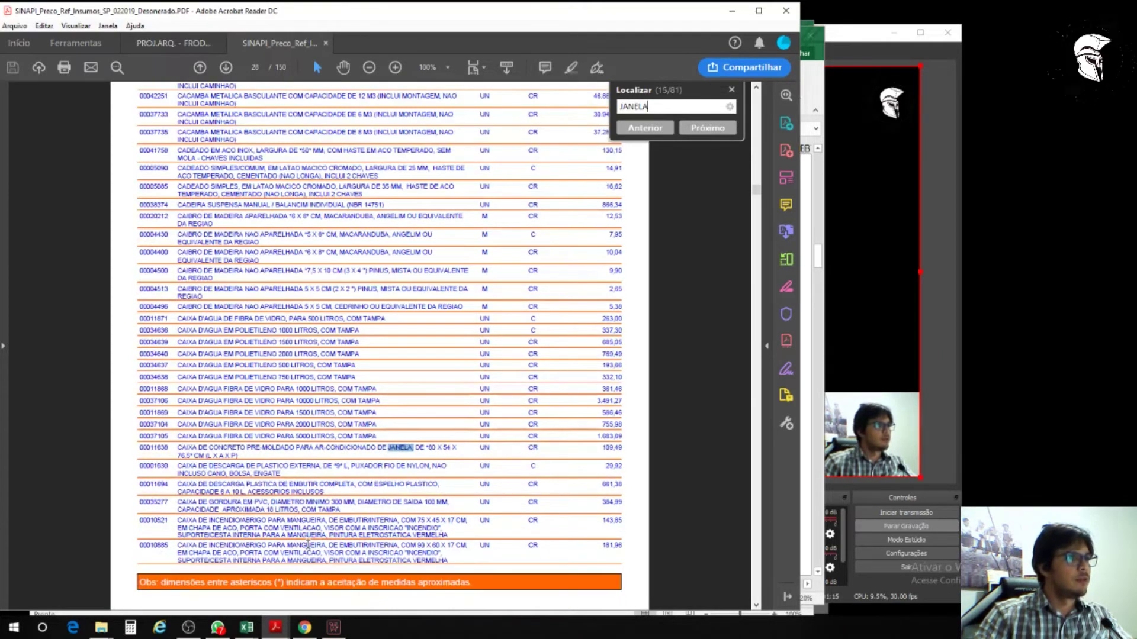
pyautogui.press('Return')
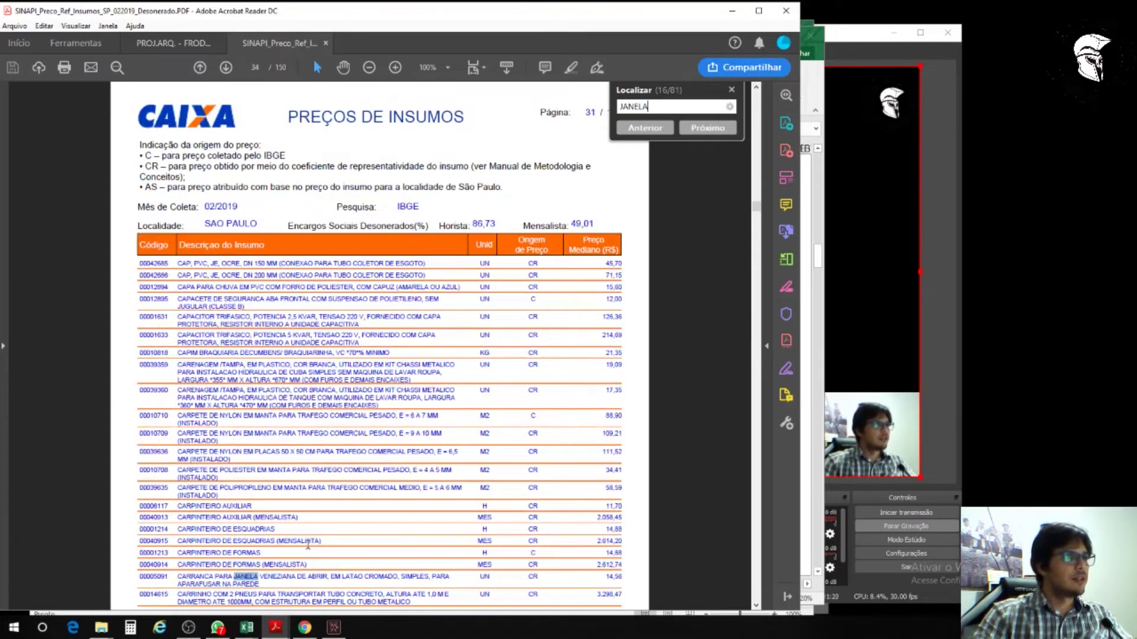
pyautogui.press('Return')
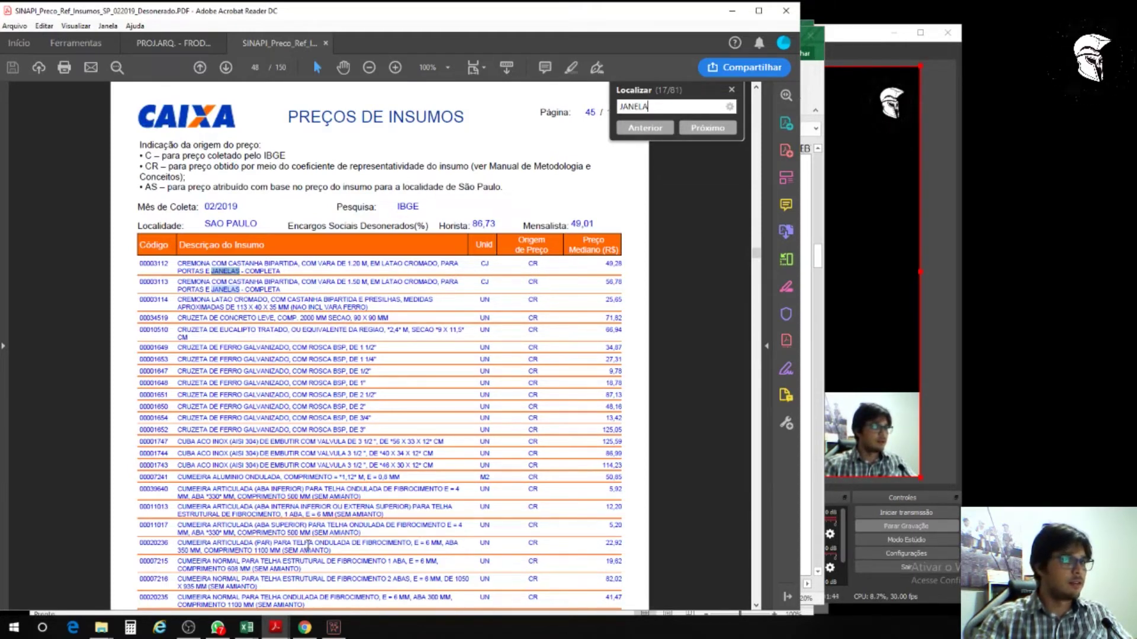
pyautogui.press('Return')
pyautogui.press('Return')
pyautogui.press('Return')
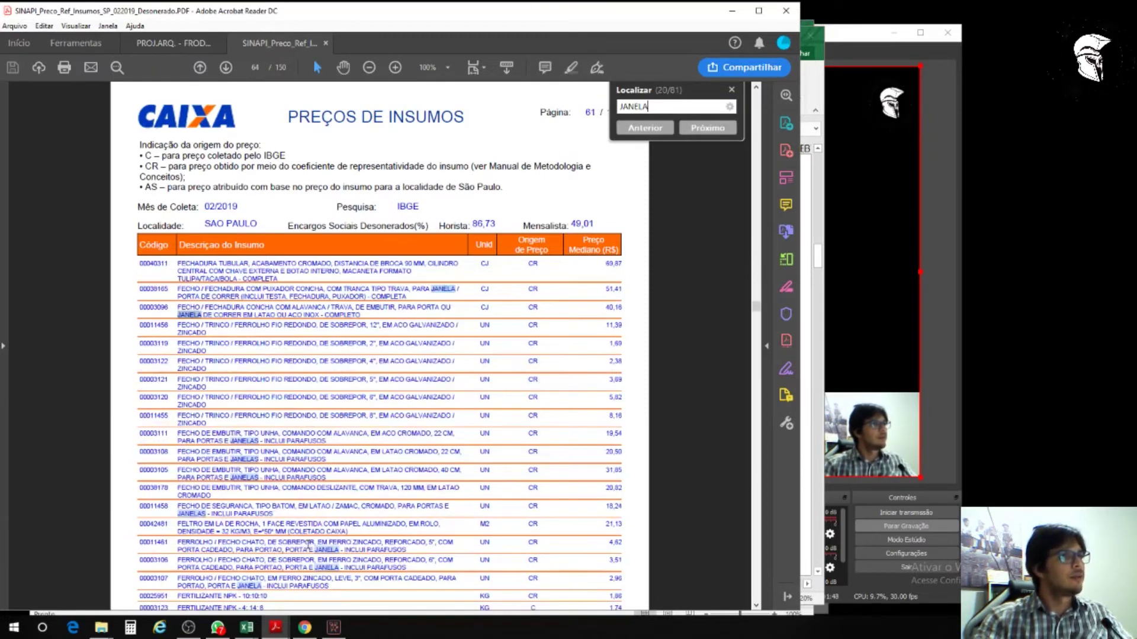
pyautogui.press('Return')
pyautogui.press('Return')
pyautogui.press('Return')
pyautogui.press('Return')
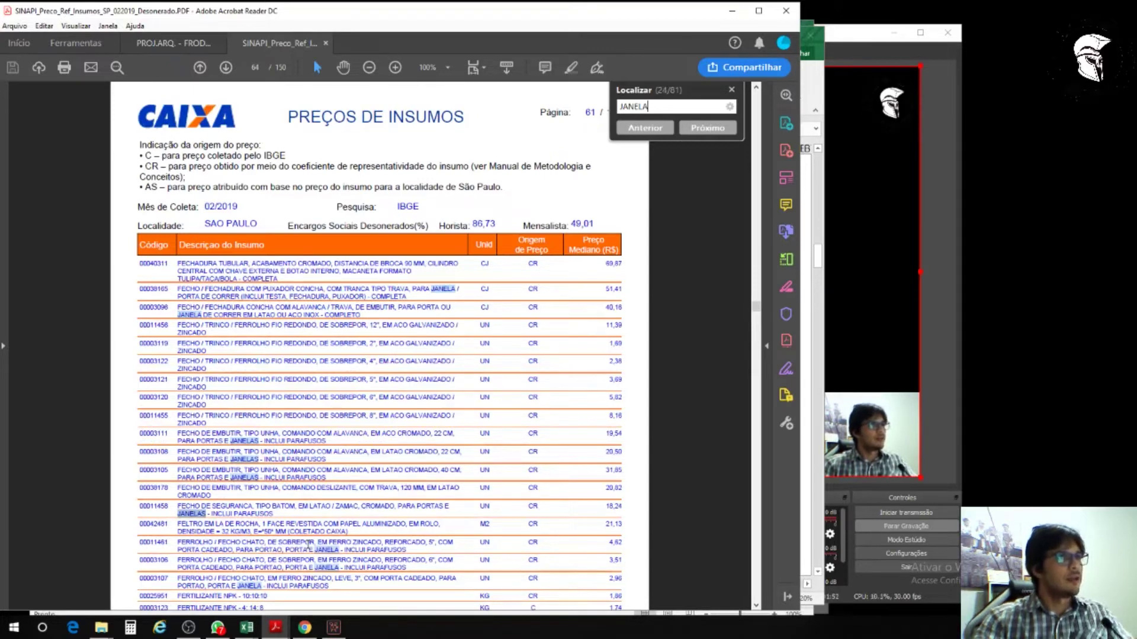
pyautogui.press('Return')
pyautogui.press('Return')
pyautogui.press('Return')
pyautogui.press('Return')
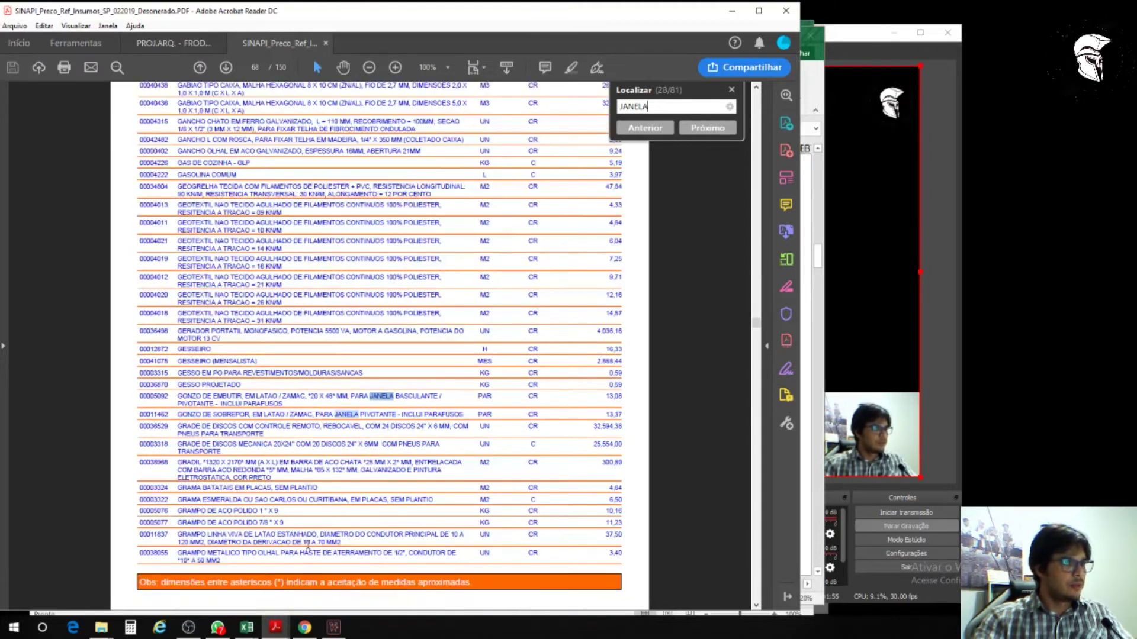
pyautogui.press('Return')
pyautogui.press('Return')
pyautogui.press('Return')
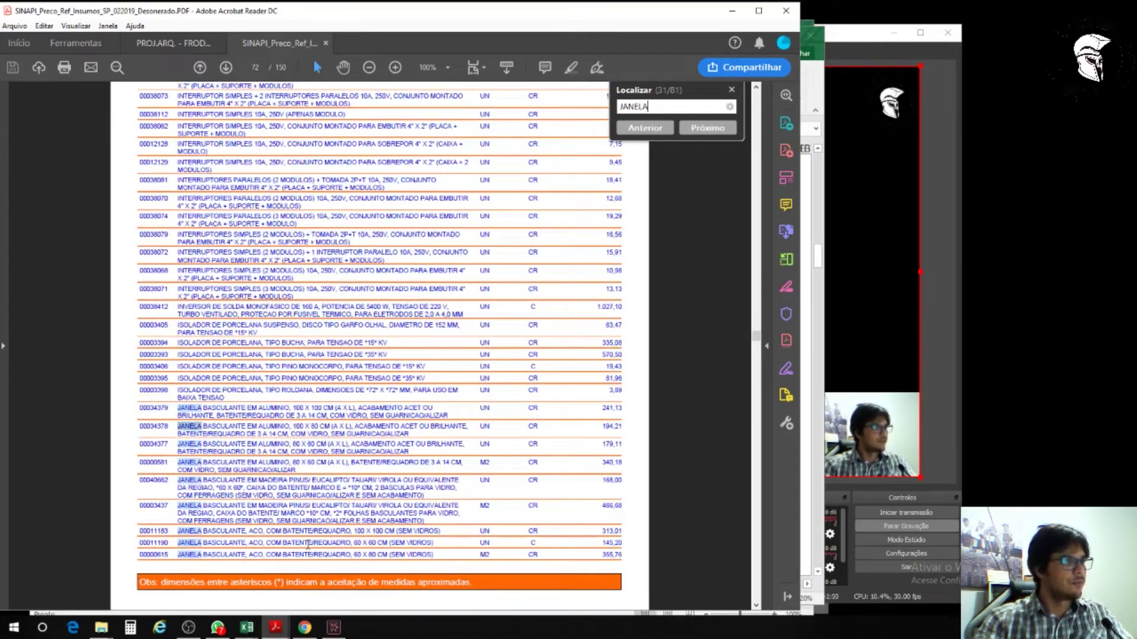
pyautogui.press('Return')
pyautogui.press('Return')
pyautogui.press('Return')
pyautogui.press('Return')
pyautogui.press('Return')
pyautogui.press('Return')
pyautogui.press('Return')
pyautogui.press('Return')
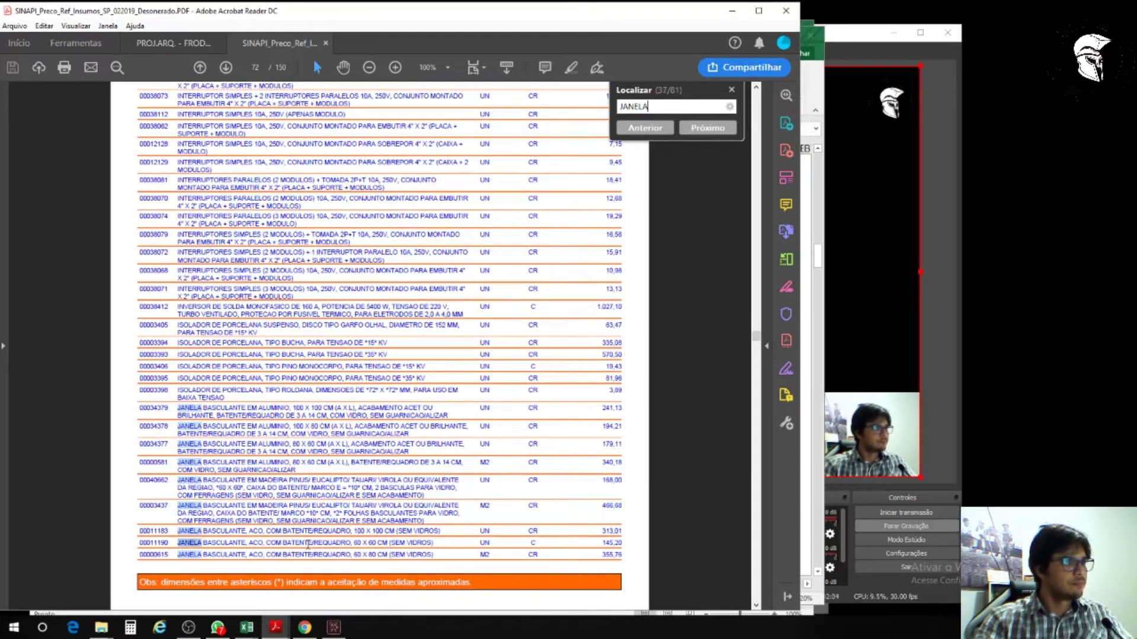
pyautogui.press('Return')
pyautogui.press('Return')
pyautogui.press('Return')
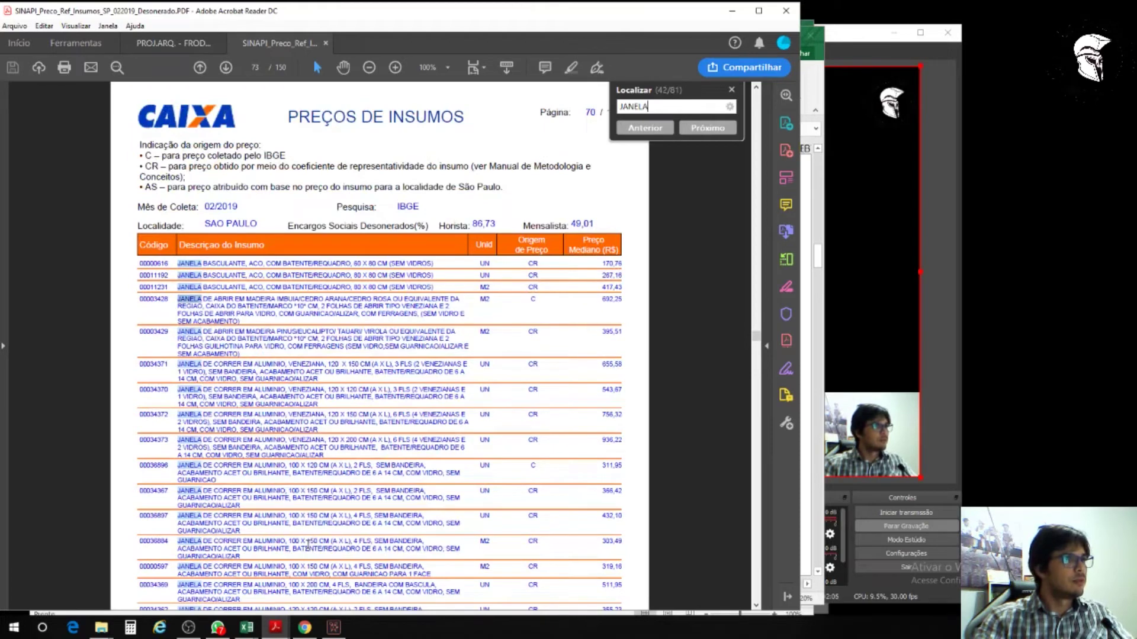
pyautogui.press('Return')
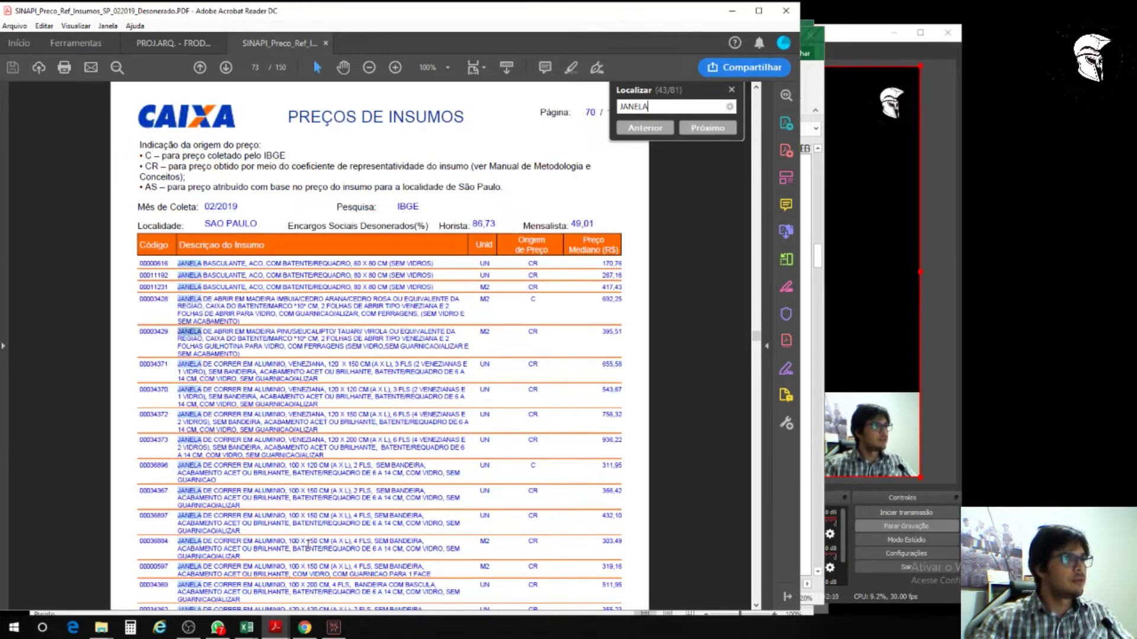
pyautogui.press('Return')
pyautogui.press('Return')
pyautogui.press('Return')
pyautogui.press('Return')
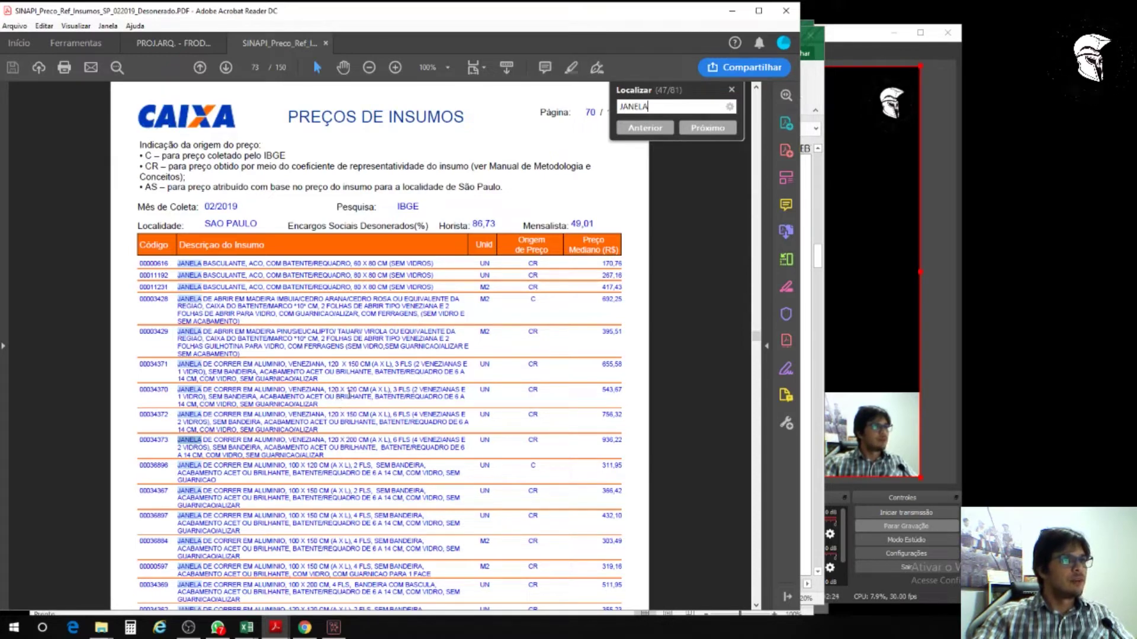
# Step: Examine the sizes, leaf configurations and unit prices of the sliding aluminium windows, especially the 120 x 120 cm Veneziana model
pyautogui.click(352, 397)
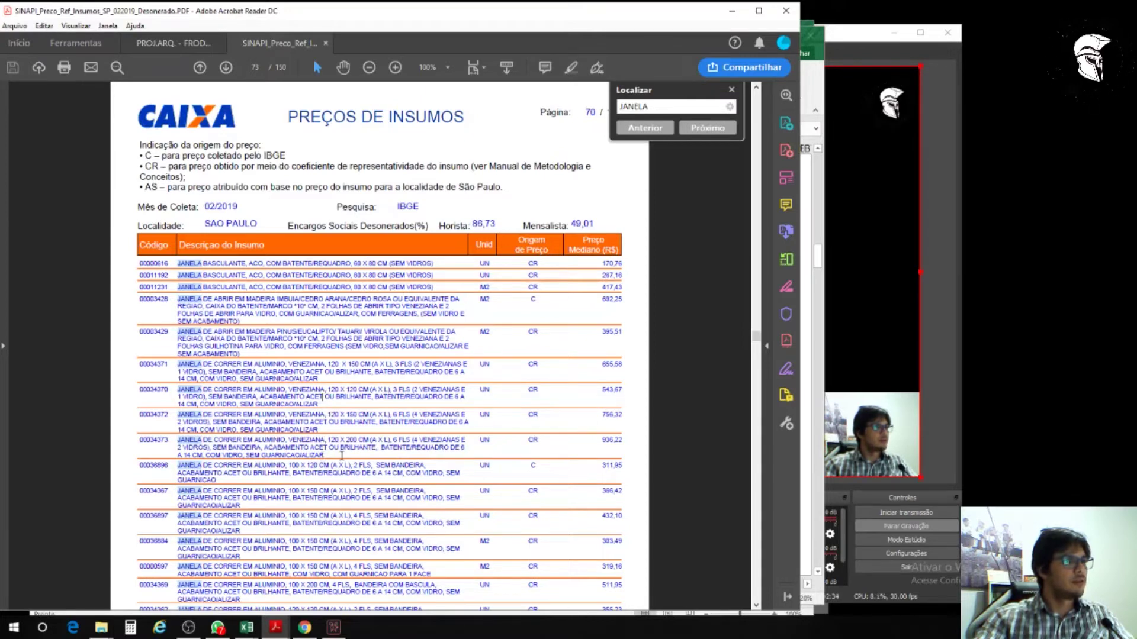
pyautogui.scroll(-1, 342, 455)
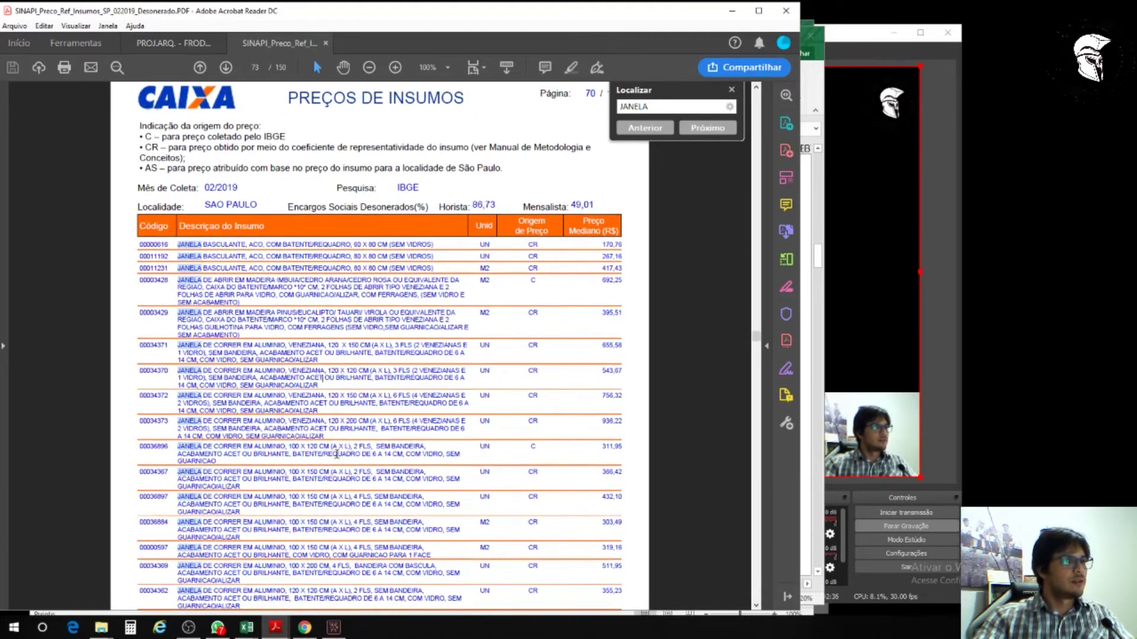
pyautogui.scroll(-2, 338, 453)
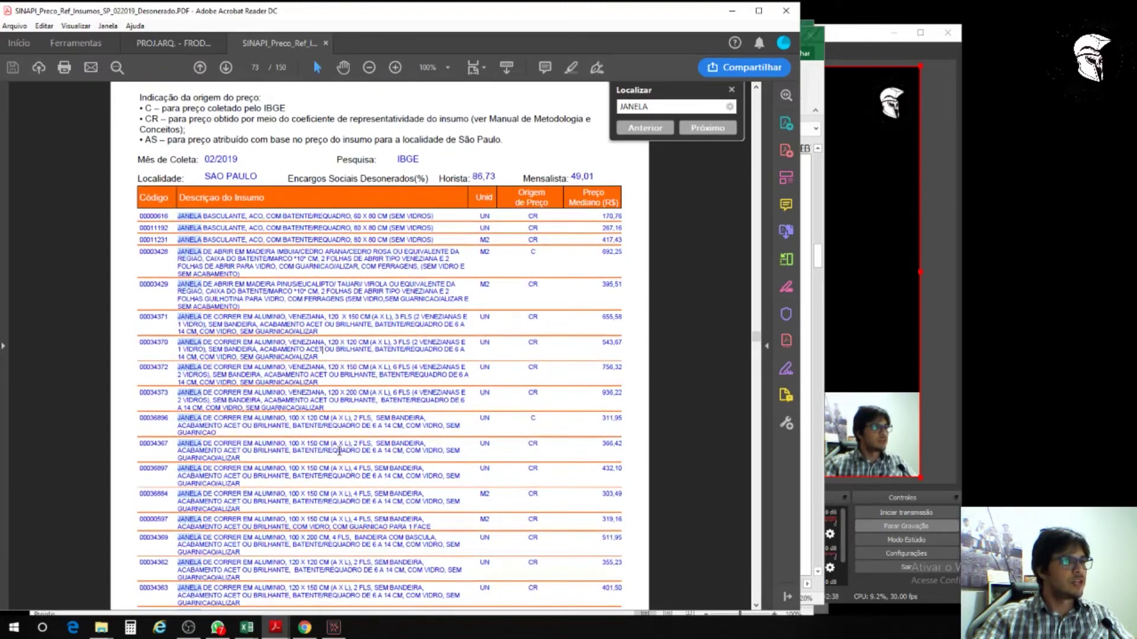
pyautogui.scroll(-3, 339, 452)
pyautogui.scroll(-10, 339, 452)
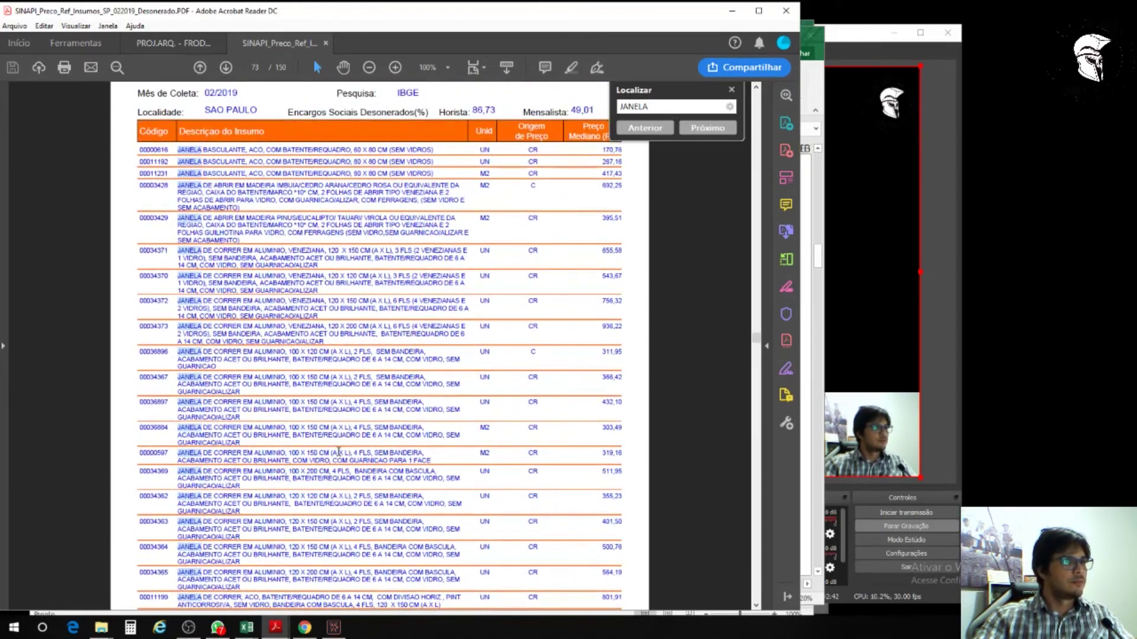
pyautogui.scroll(-4, 338, 452)
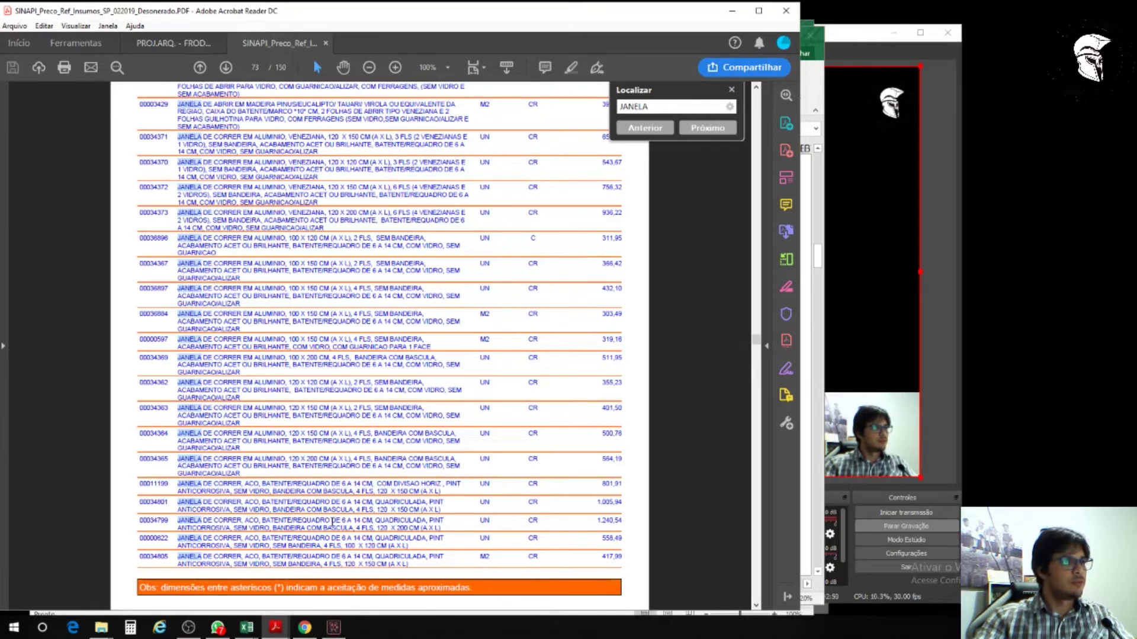
pyautogui.scroll(1, 332, 522)
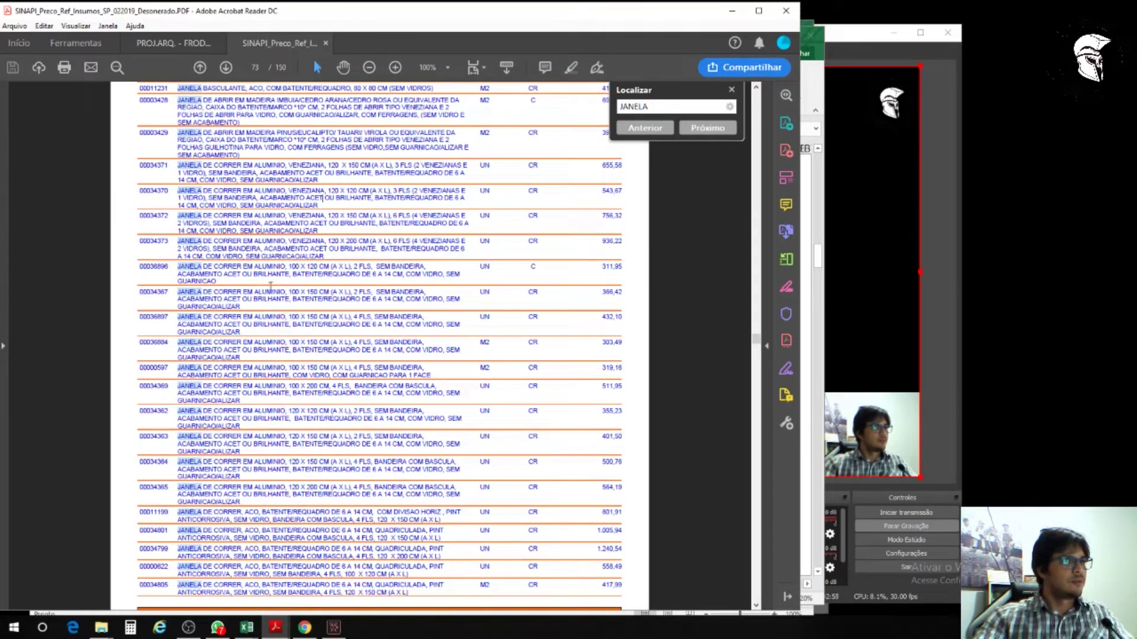
pyautogui.scroll(1, 307, 273)
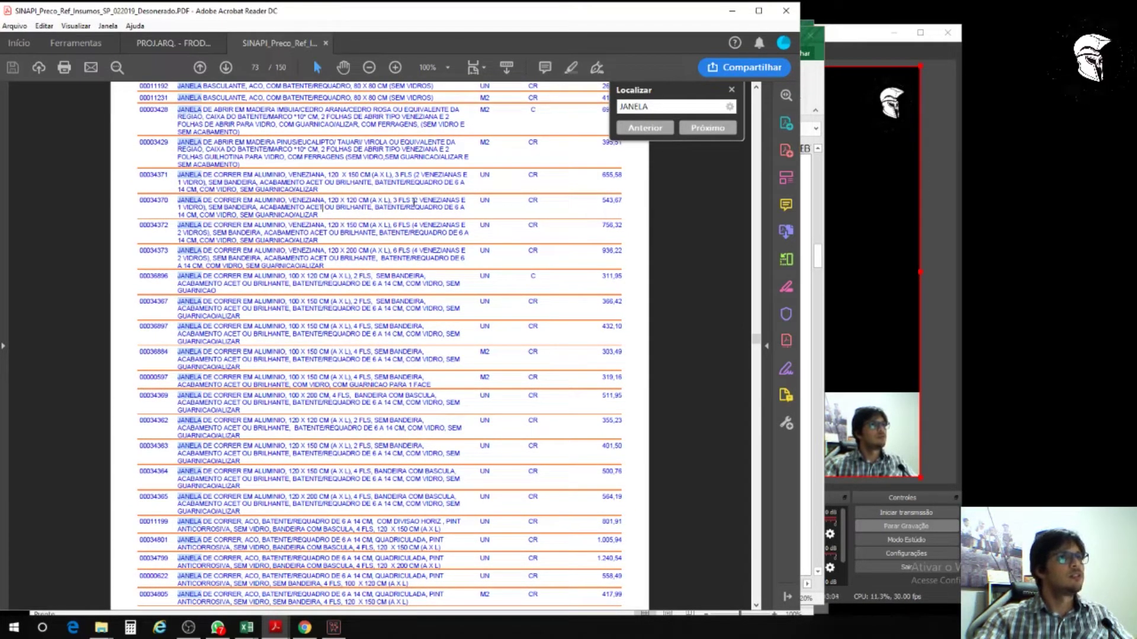
pyautogui.moveTo(325, 209); pyautogui.dragTo(264, 211)
pyautogui.click(320, 211)
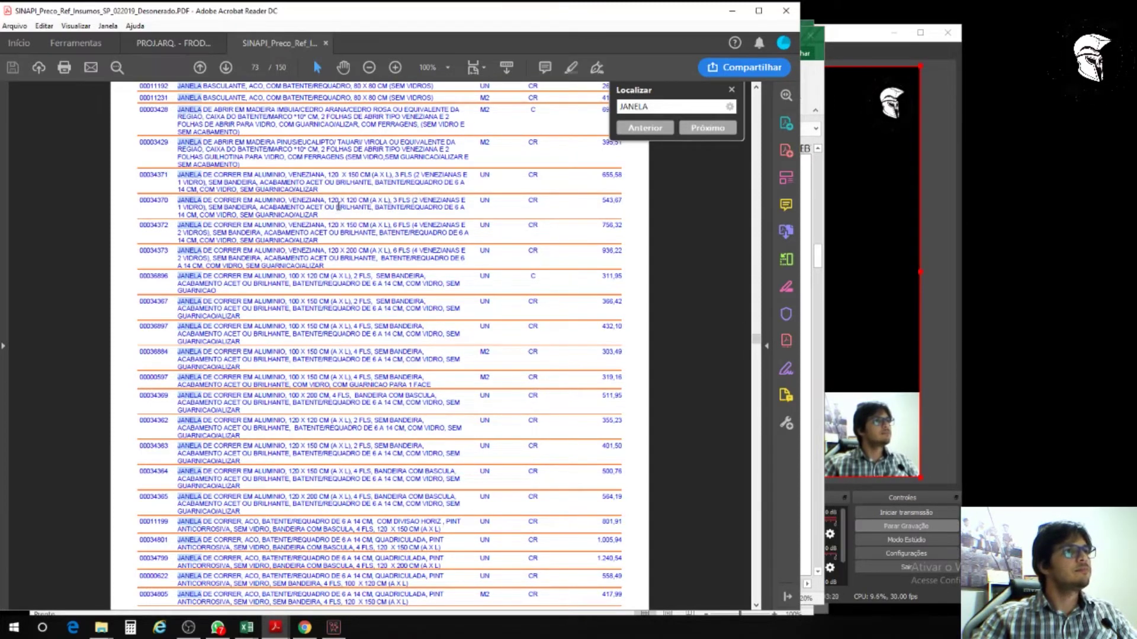
# Step: Switch to the Elaborador de cronograma da CEF Rev2 workbook in Excel and add the item JANELAS in A37 under ESQUADRIAS
pyautogui.click(249, 628)
pyautogui.click(273, 589)
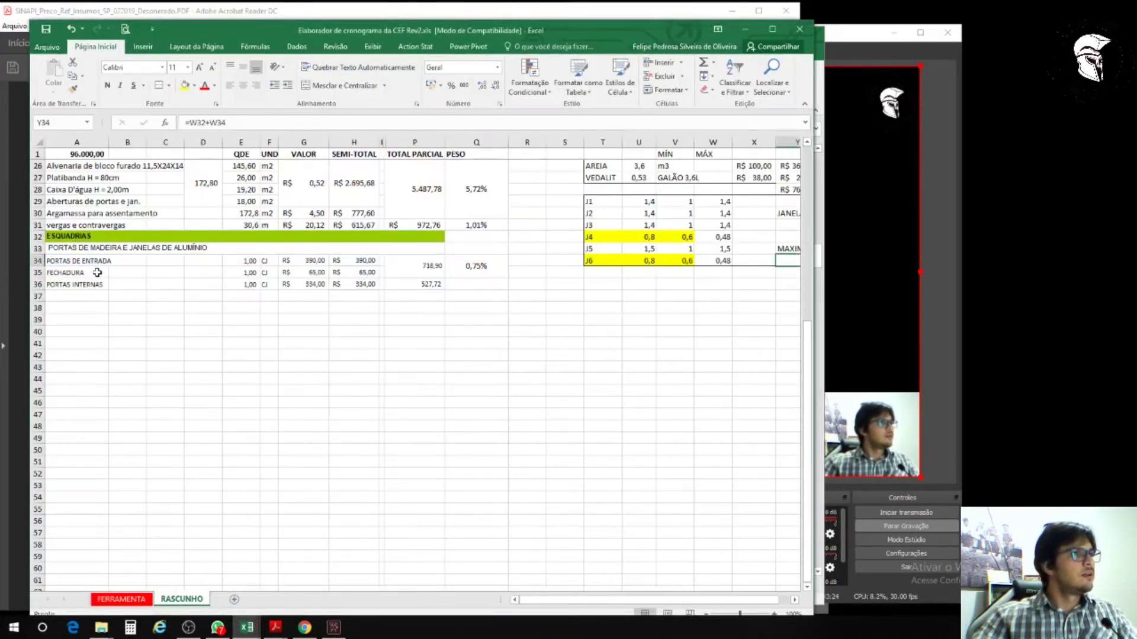
pyautogui.click(80, 294)
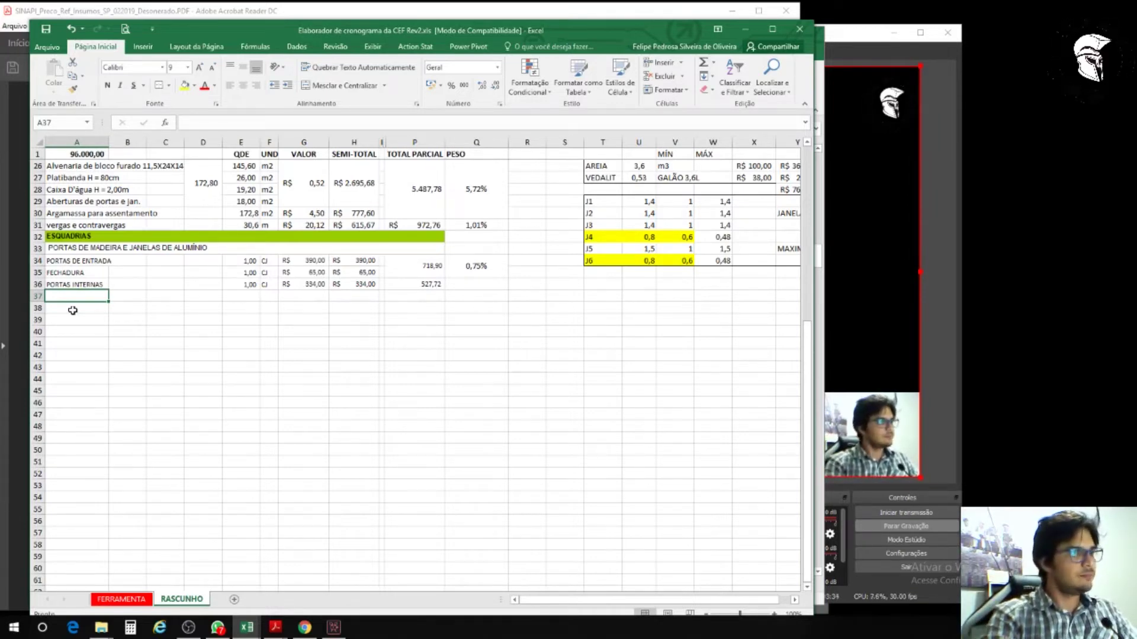
pyautogui.write('JANELAS')
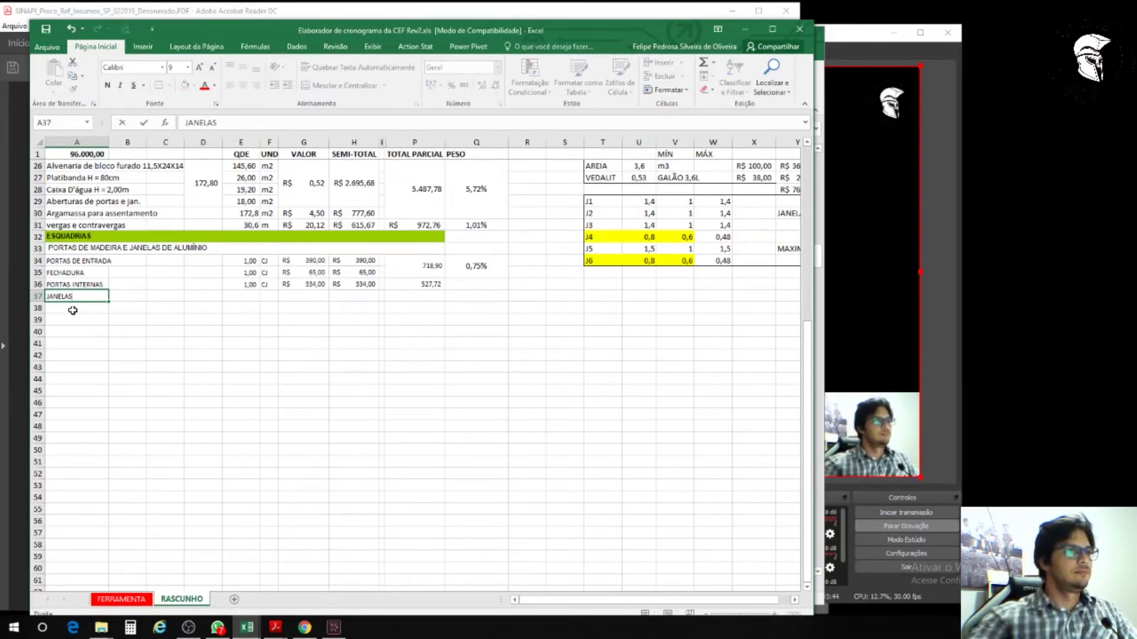
# Step: Enter quantity 1, unit CJ and value 530 for JANELAS in row 37, and copy the semi-total formula from H36 to H37
pyautogui.click(235, 296)
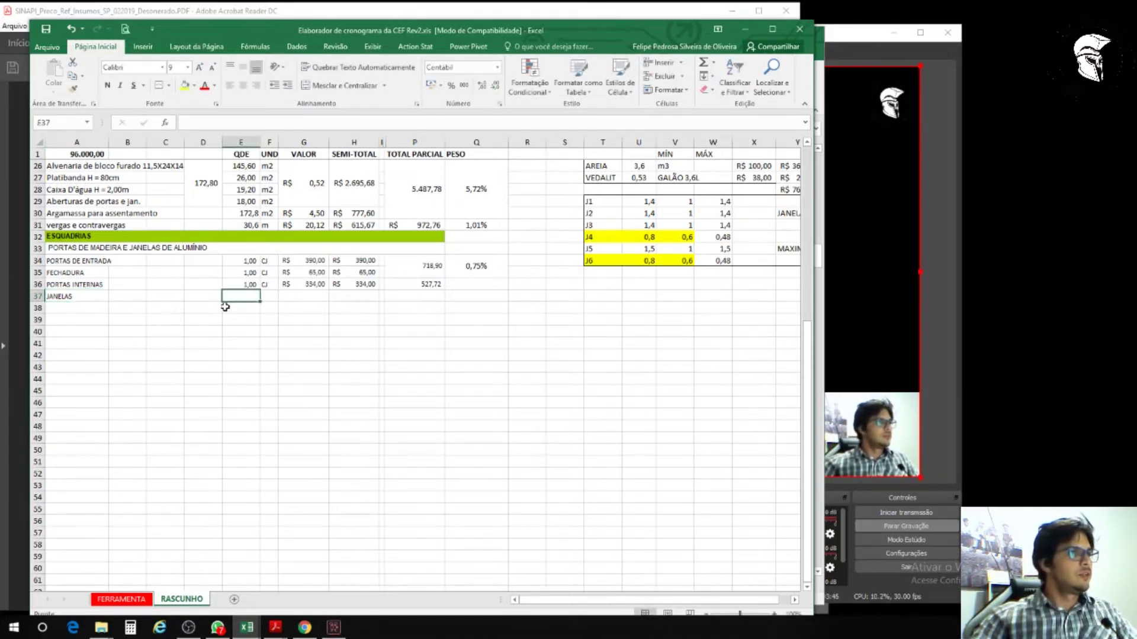
pyautogui.write('1')
pyautogui.press('Tab')
pyautogui.write('CJ')
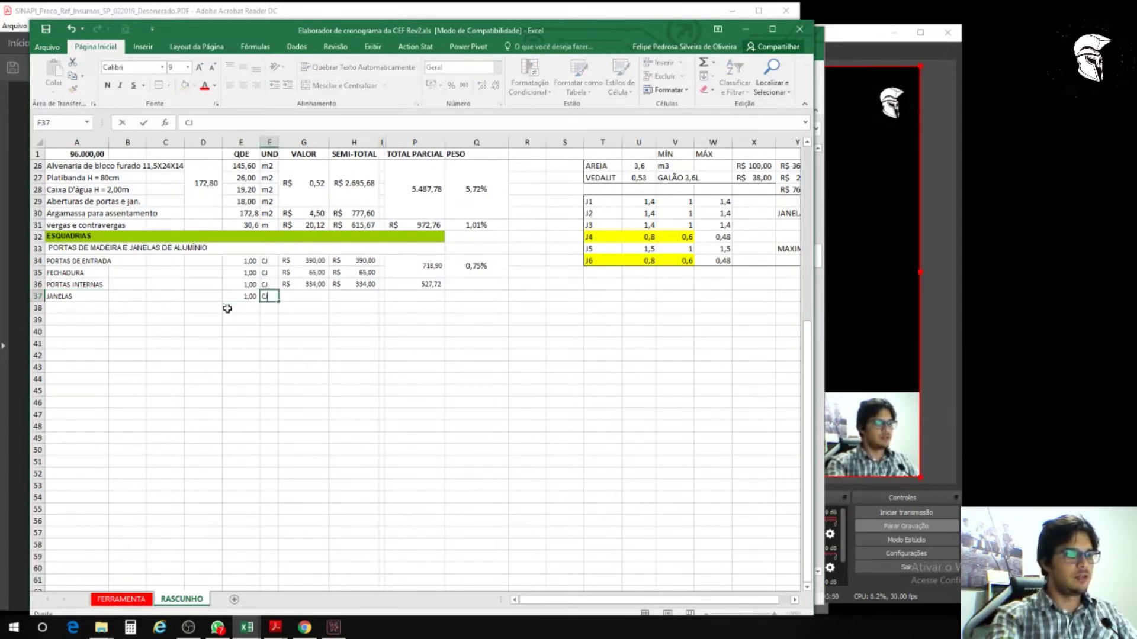
pyautogui.press('Tab')
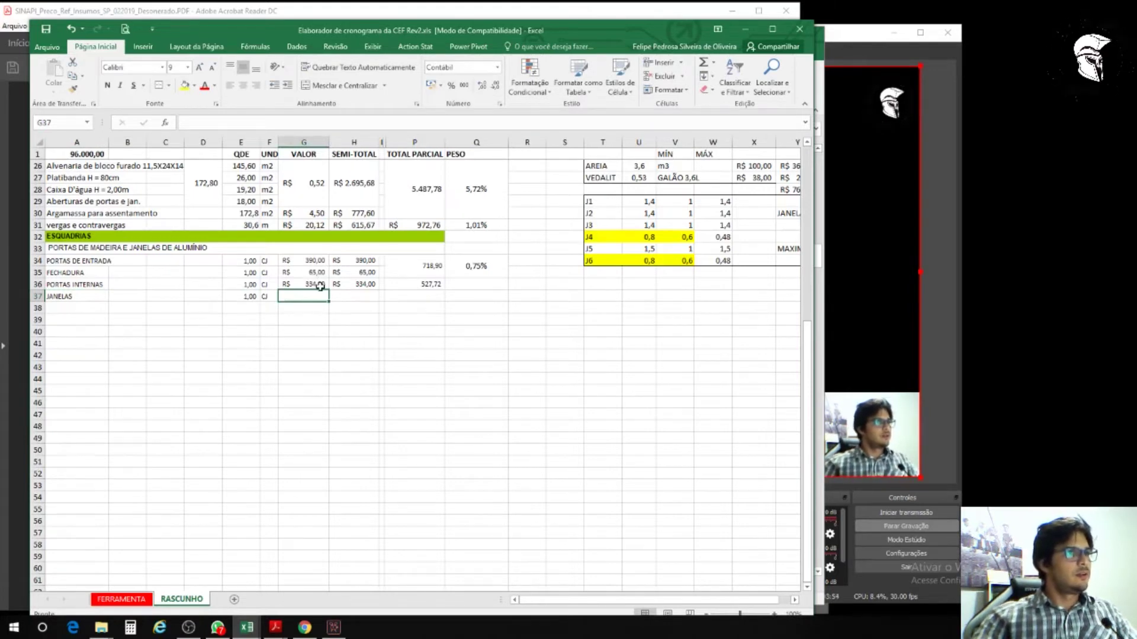
pyautogui.write('530')
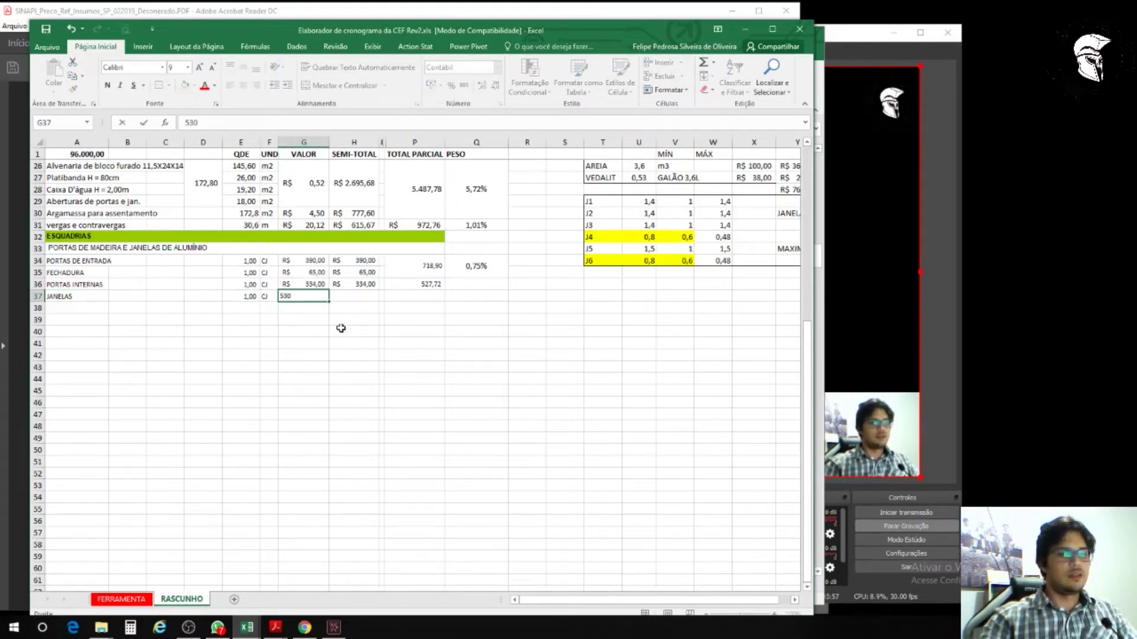
pyautogui.press('Tab')
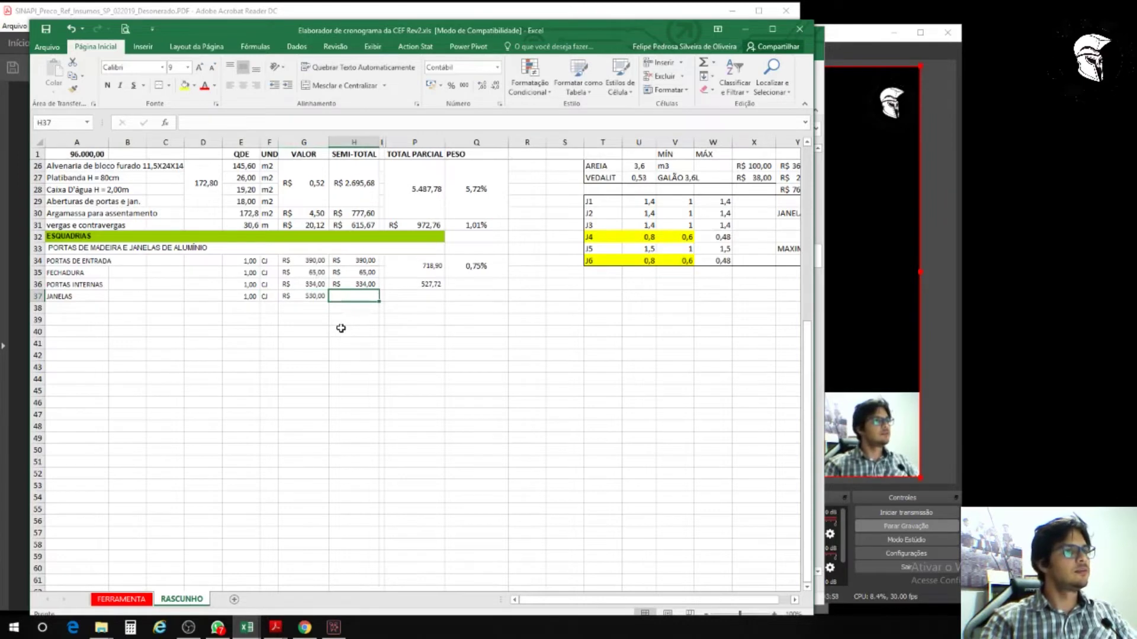
pyautogui.click(362, 285)
pyautogui.moveTo(377, 299); pyautogui.dragTo(378, 301)
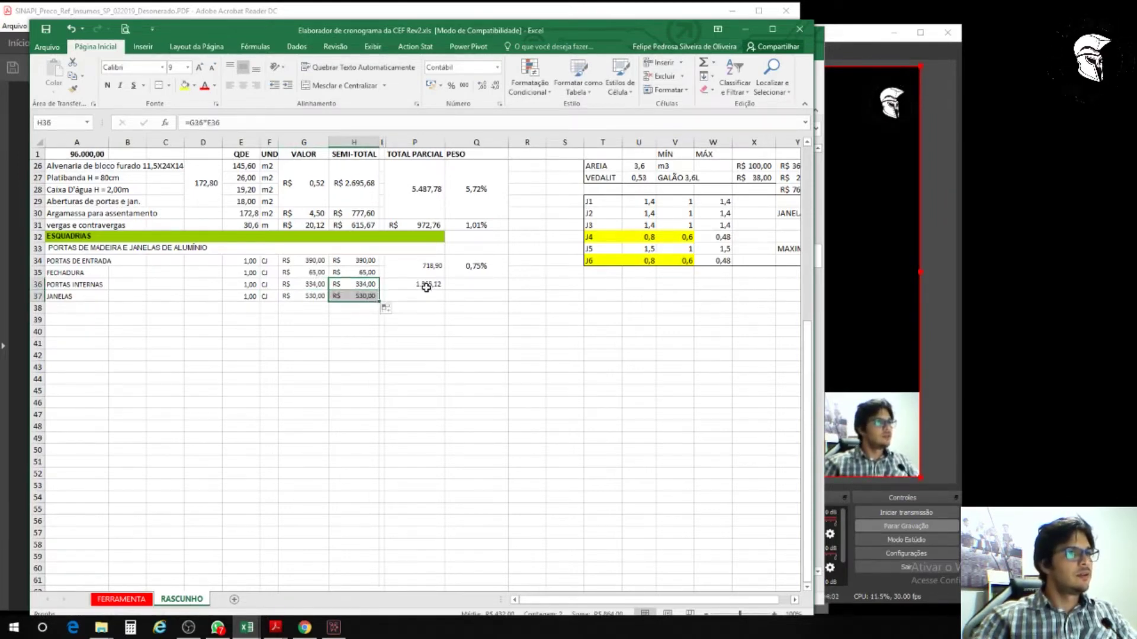
# Step: Copy the TOTAL PARCIAL formula from P36 to P37 and change its factor reference to W4
pyautogui.click(426, 289)
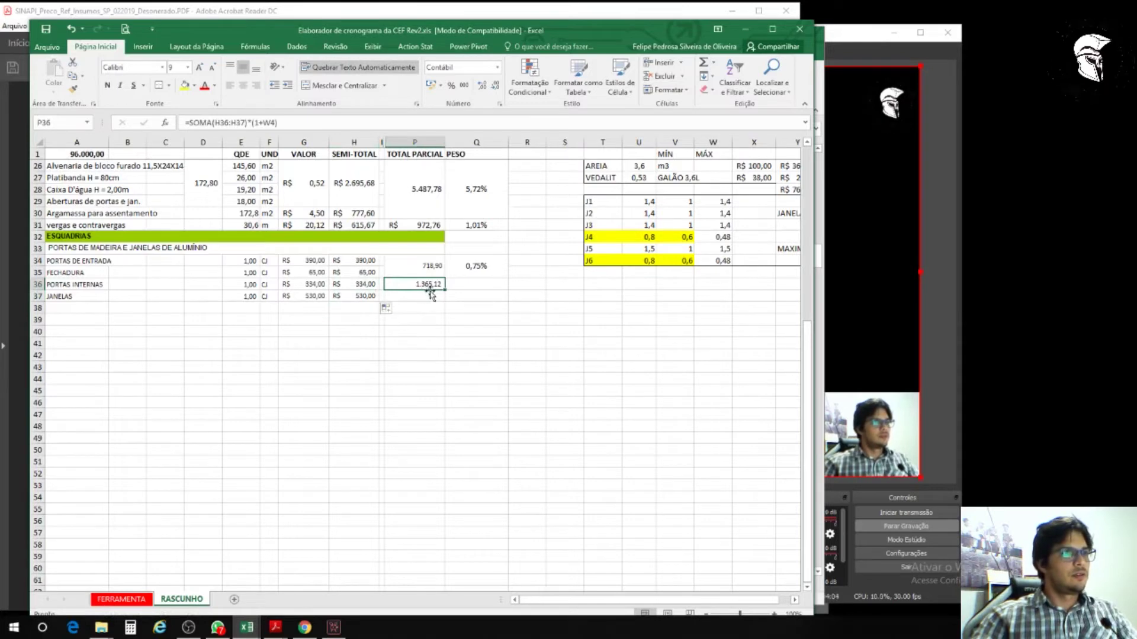
pyautogui.moveTo(446, 292); pyautogui.dragTo(445, 302)
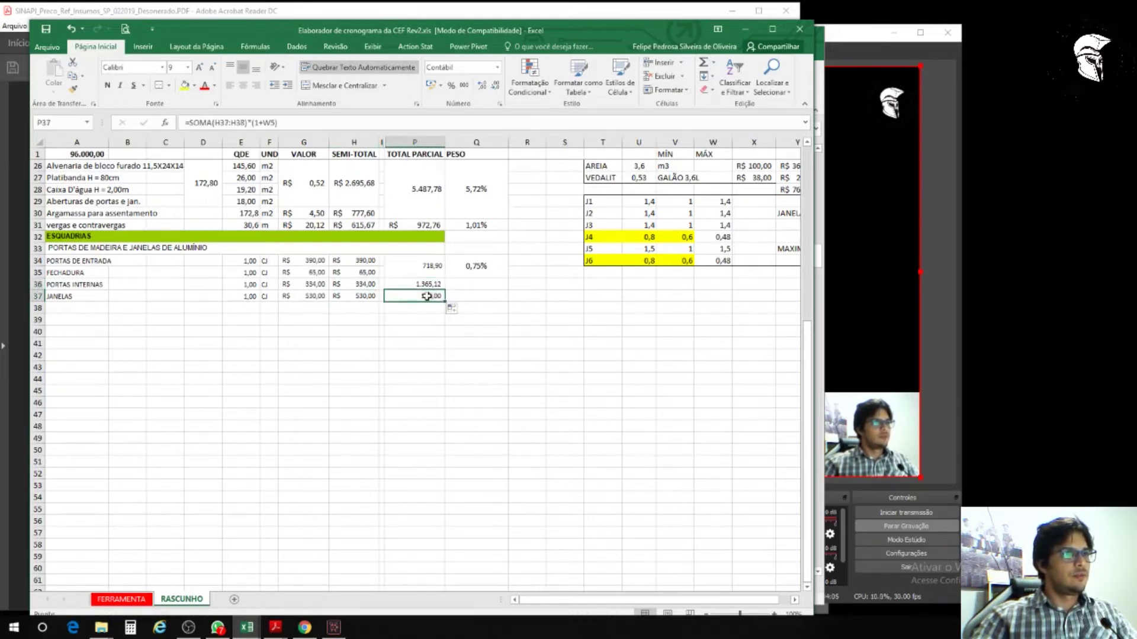
pyautogui.click(285, 123)
pyautogui.press('BackSpace')
pyautogui.write('4')
pyautogui.press('Return')
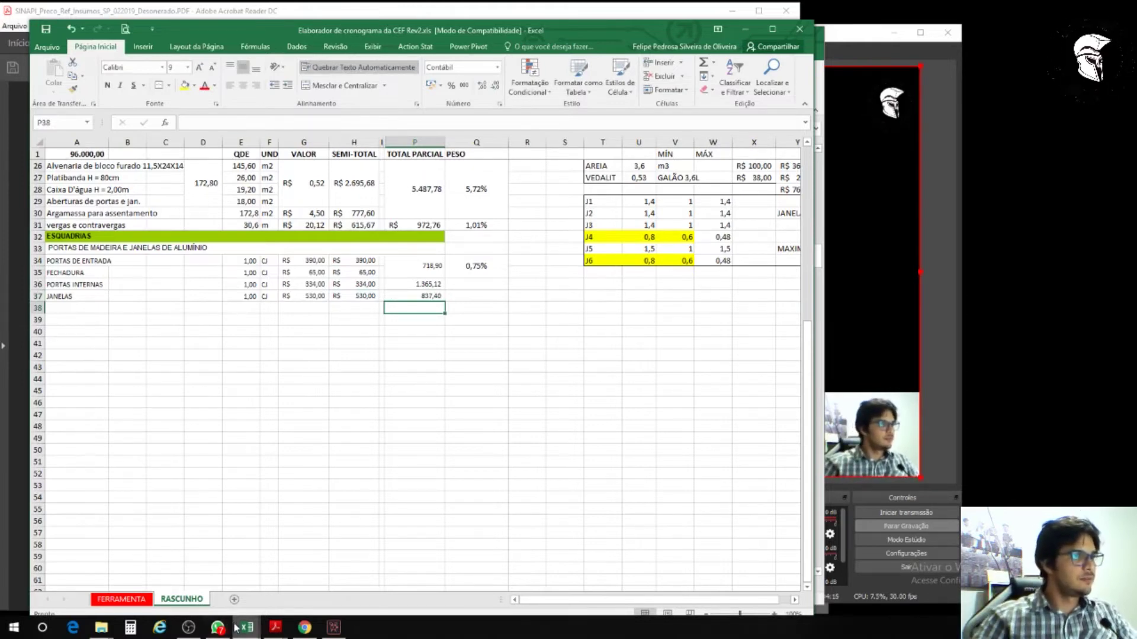
# Step: Switch to the PFUI-YOUTUBE_AE130v014 workbook and enter 837 as the unit price of Janelas under ESQUADRIAS
pyautogui.moveTo(262, 631)
pyautogui.click(203, 583)
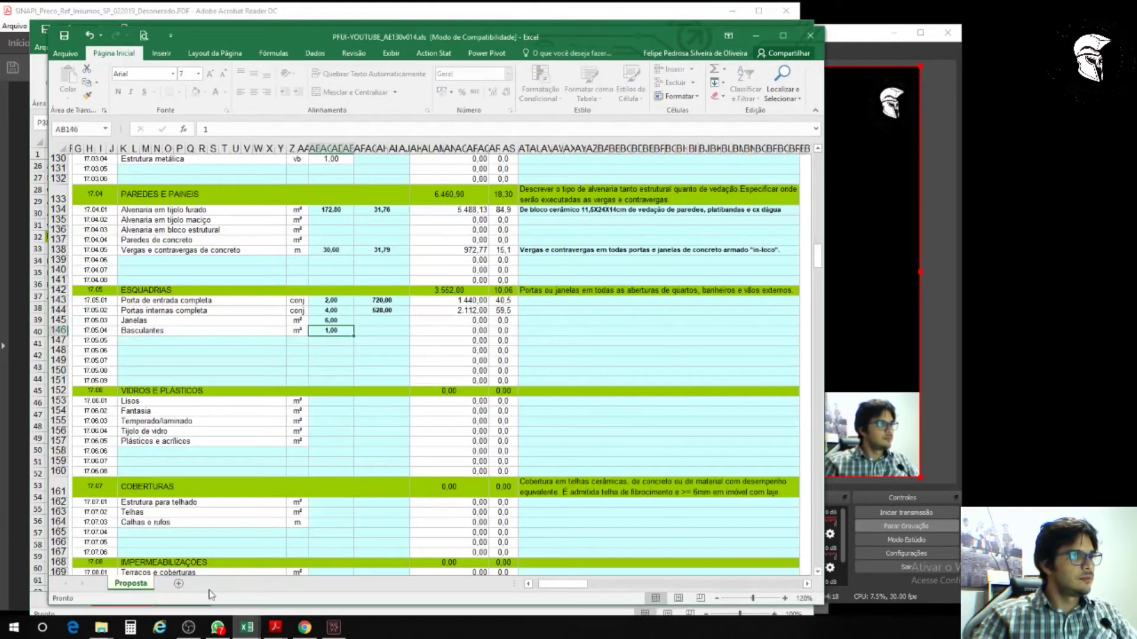
pyautogui.click(376, 320)
pyautogui.write('837')
pyautogui.press('Return')
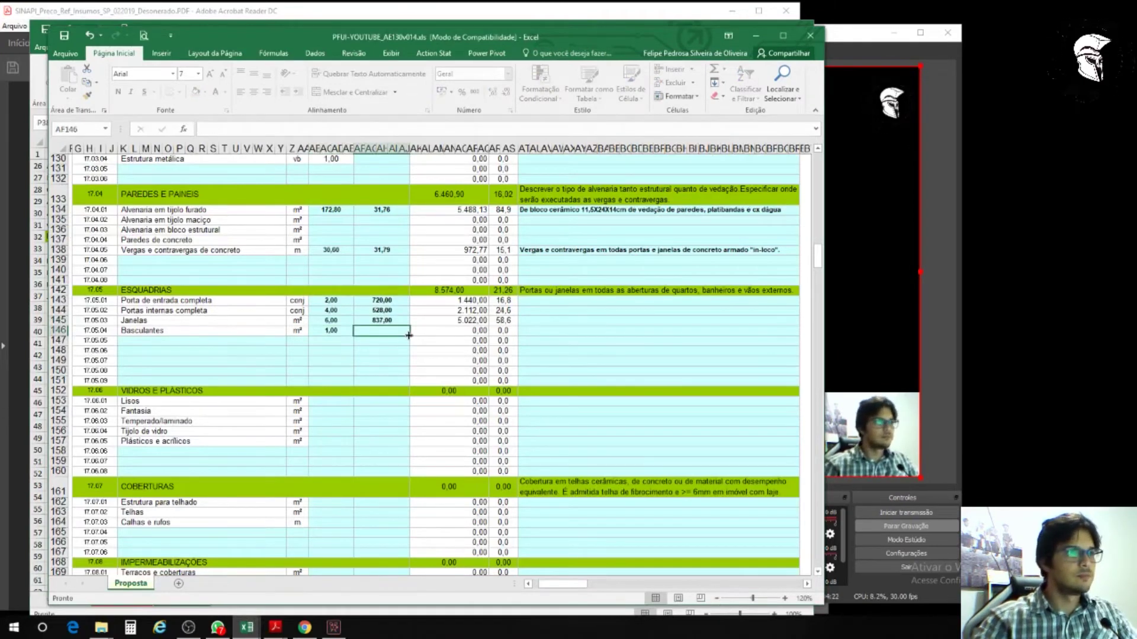
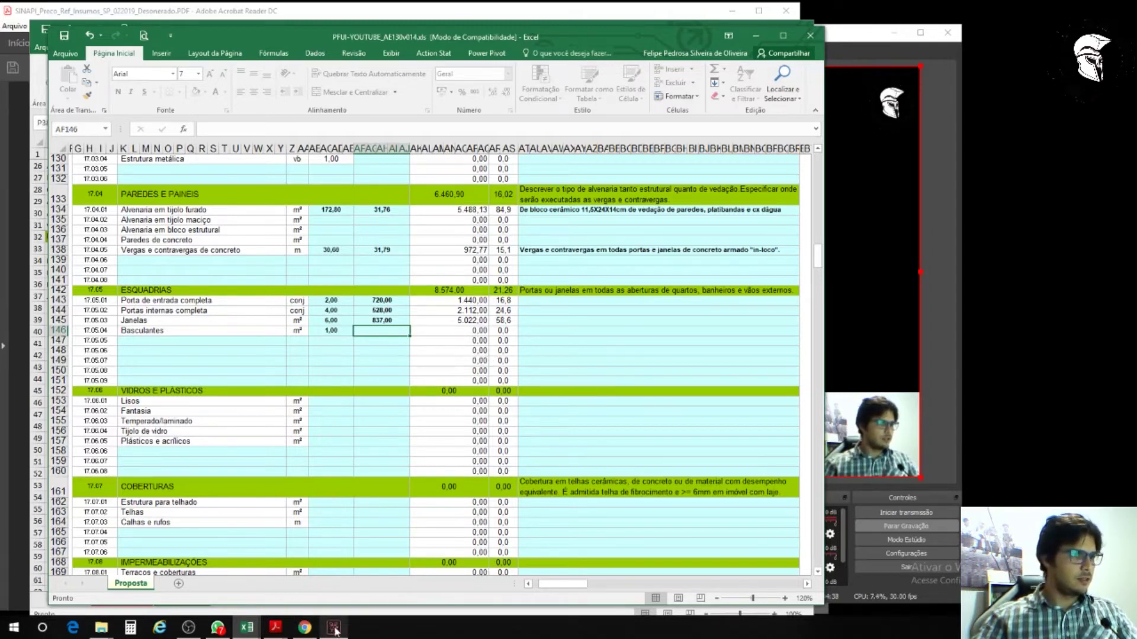
# Step: Switch to the SINAPI input price PDF in Acrobat Reader and search it for MAXIMAR
pyautogui.click(347, 589)
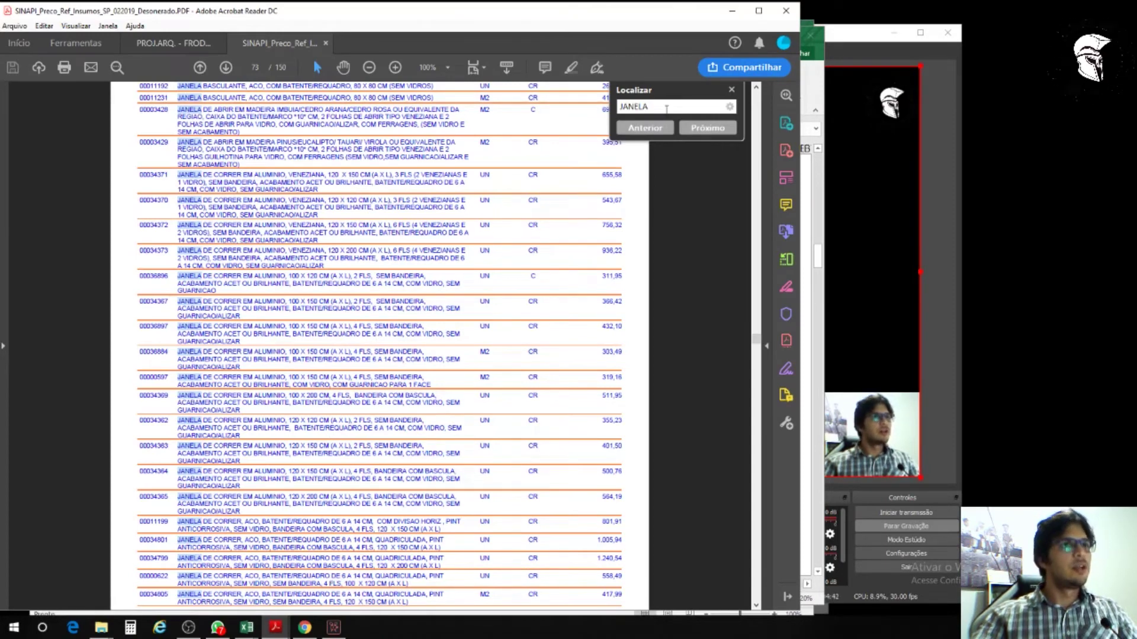
pyautogui.moveTo(660, 109); pyautogui.dragTo(609, 106)
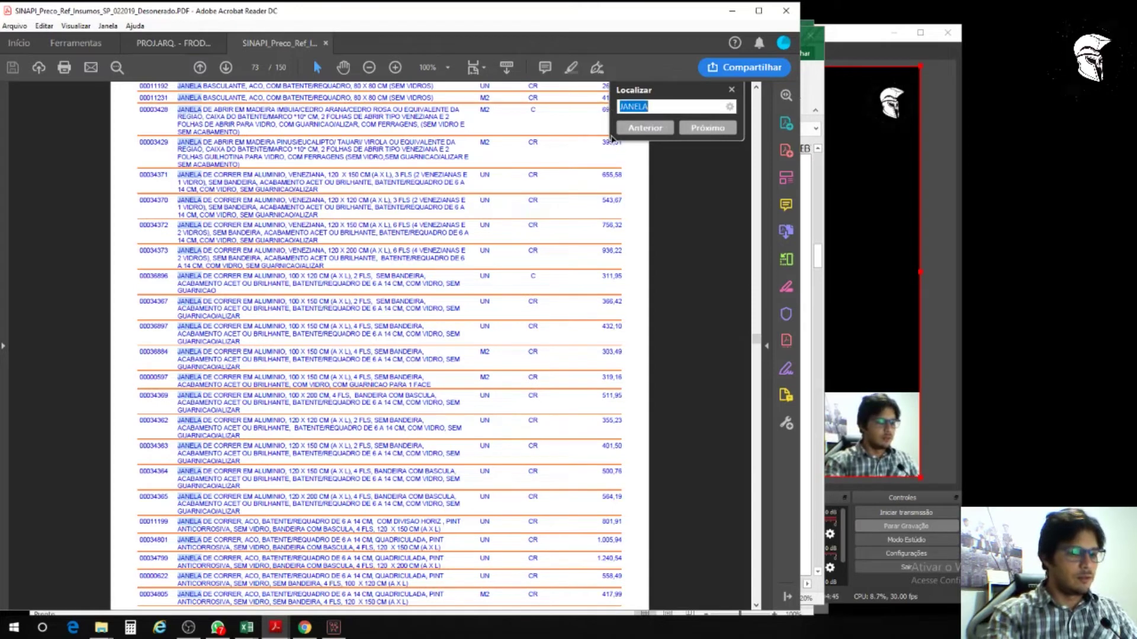
pyautogui.write('MAXIM')
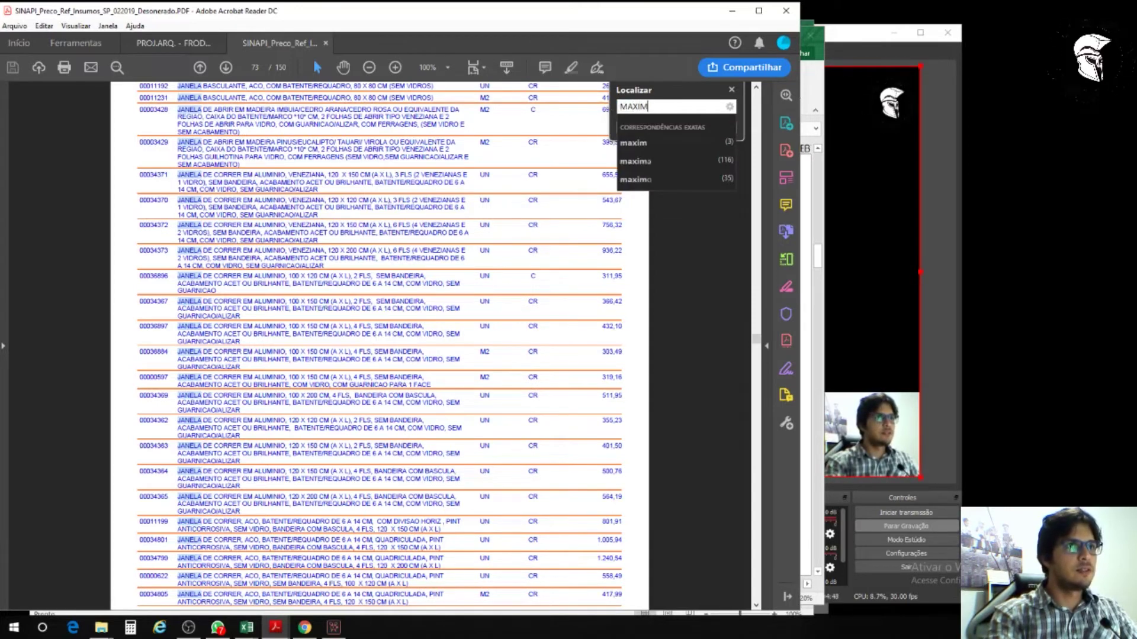
pyautogui.write('AR')
pyautogui.press('Return')
pyautogui.press('Return')
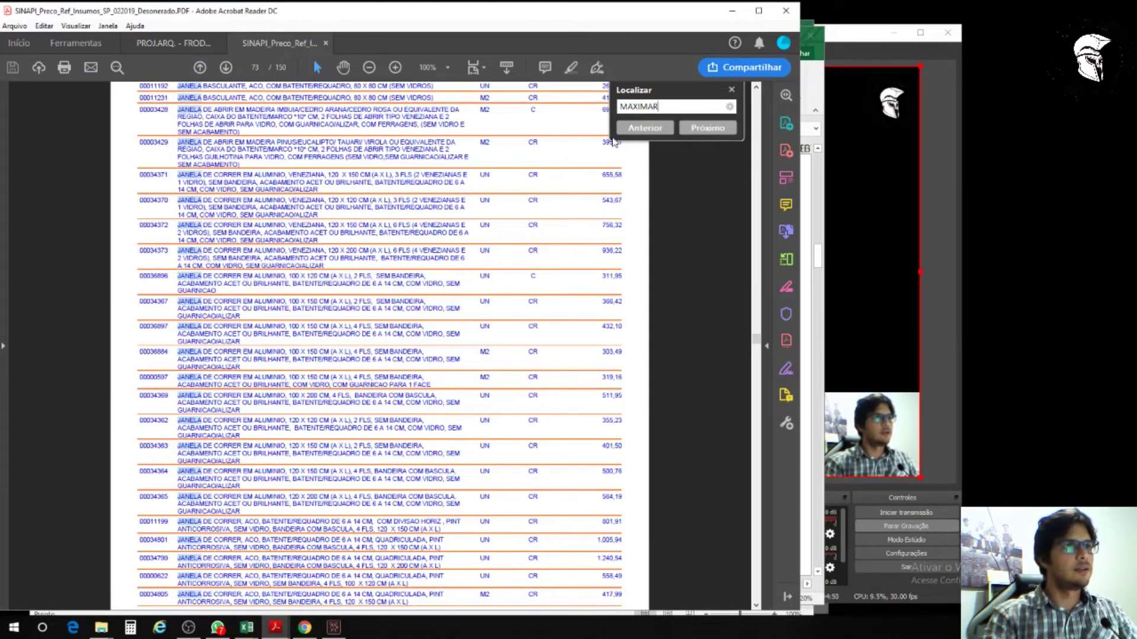
# Step: Search the price list for MAXIM-AR, shorten the term to MAXIM, and view the maxim-ar aluminium window prices
pyautogui.press('Left')
pyautogui.press('Left')
pyautogui.write('-')
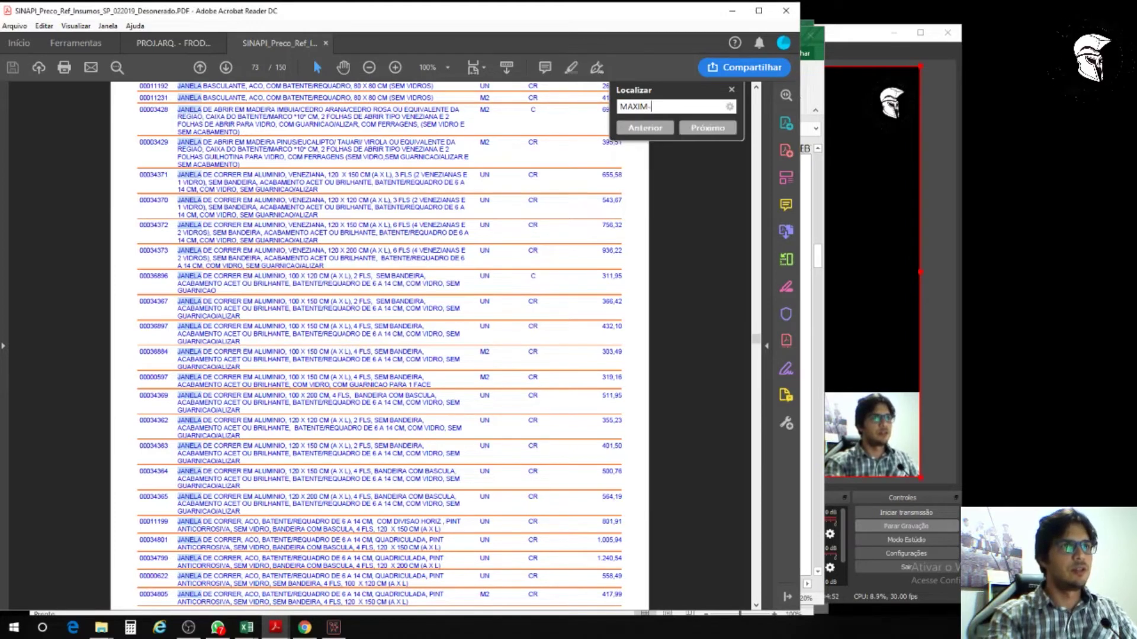
pyautogui.press('Return')
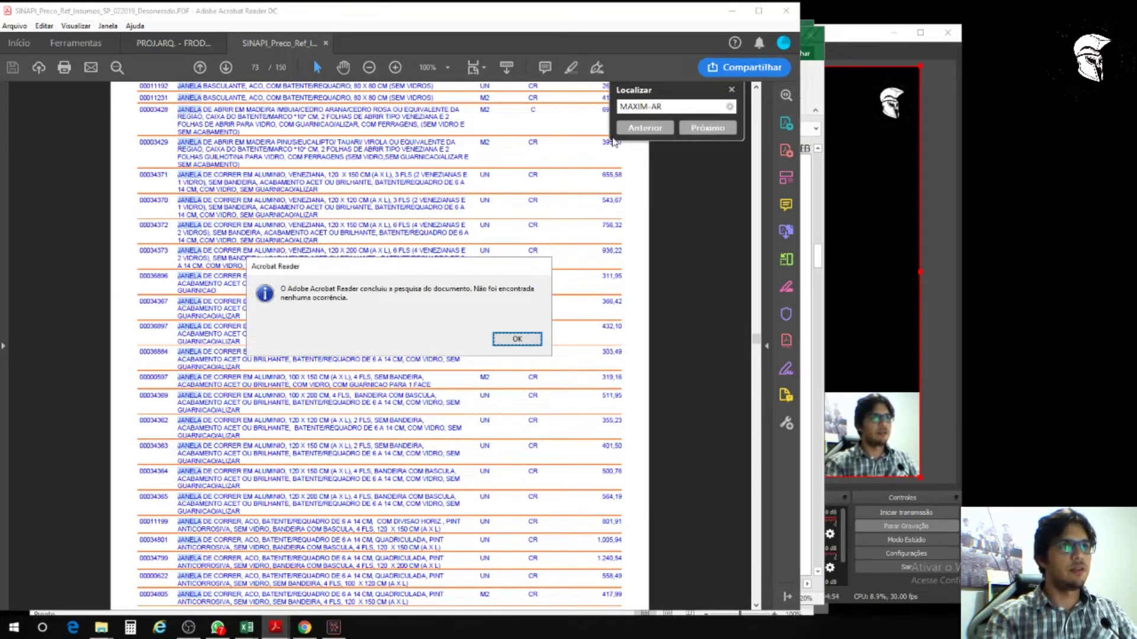
pyautogui.press('Return')
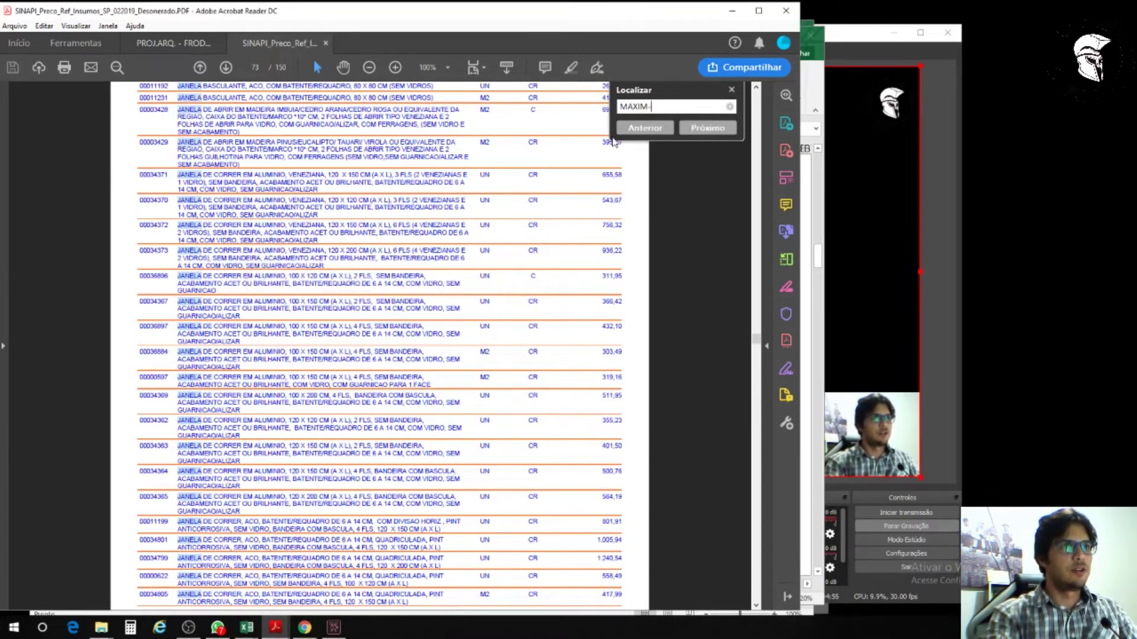
pyautogui.press('Return')
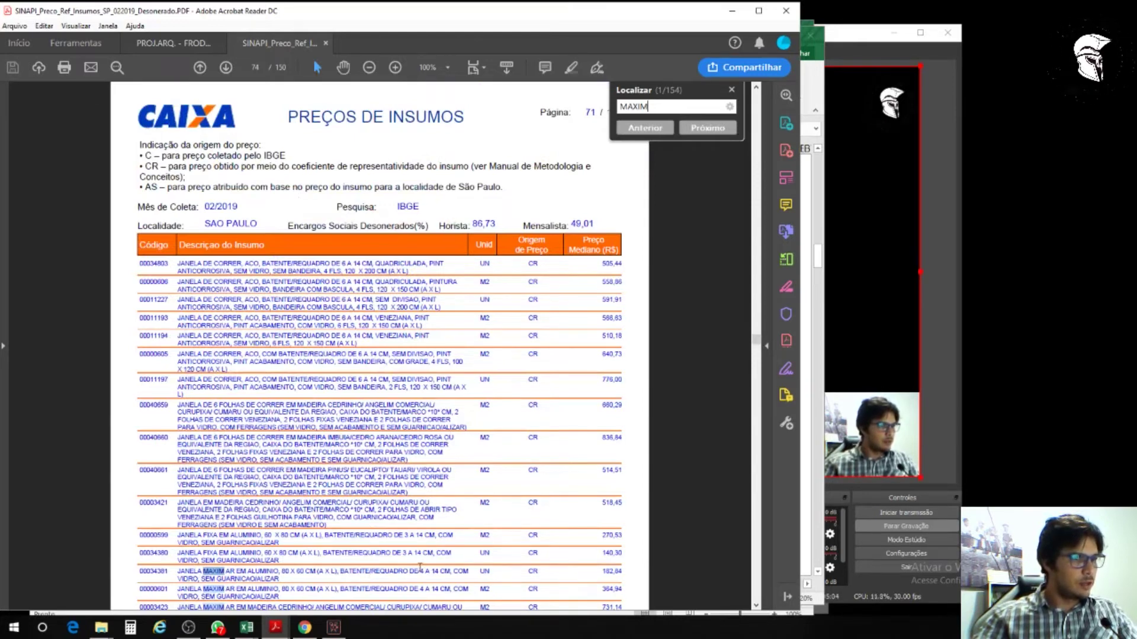
pyautogui.scroll(-1, 419, 567)
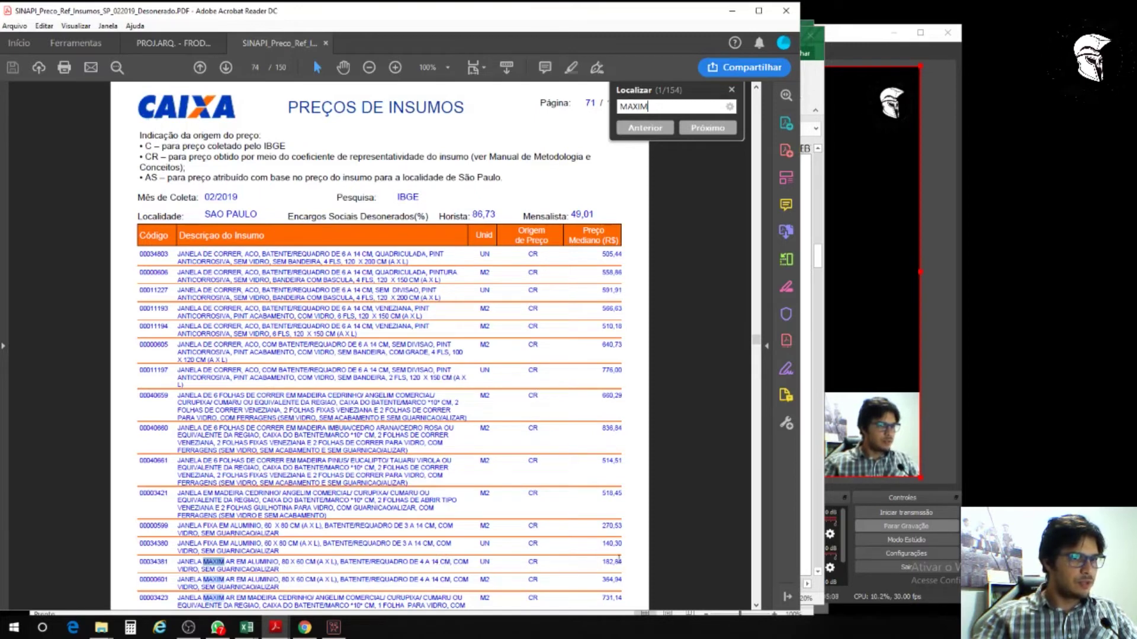
# Step: Switch to the Elaborador de cronograma da CEF Rev2 workbook in Excel and add the item JANELA MAXIM AR in A38
pyautogui.moveTo(247, 628)
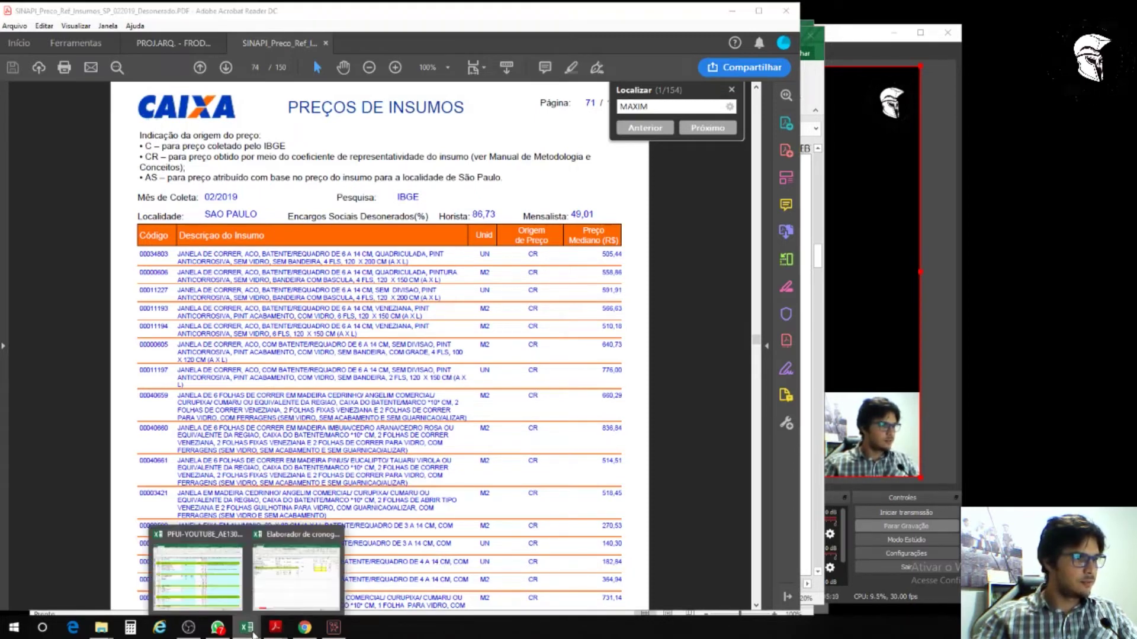
pyautogui.click(291, 588)
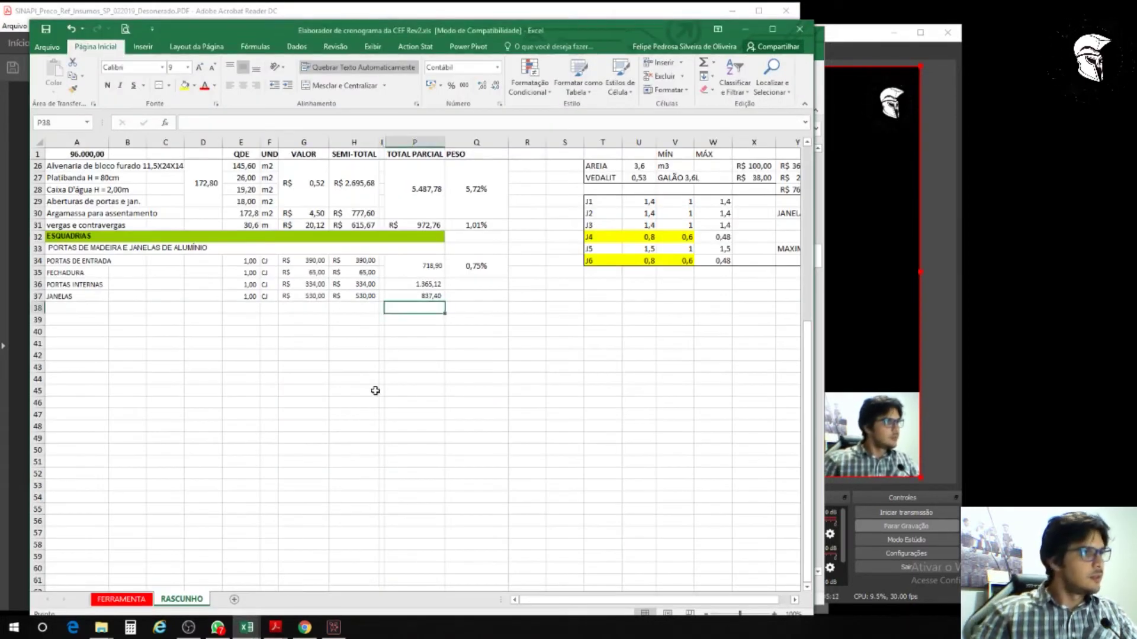
pyautogui.click(83, 307)
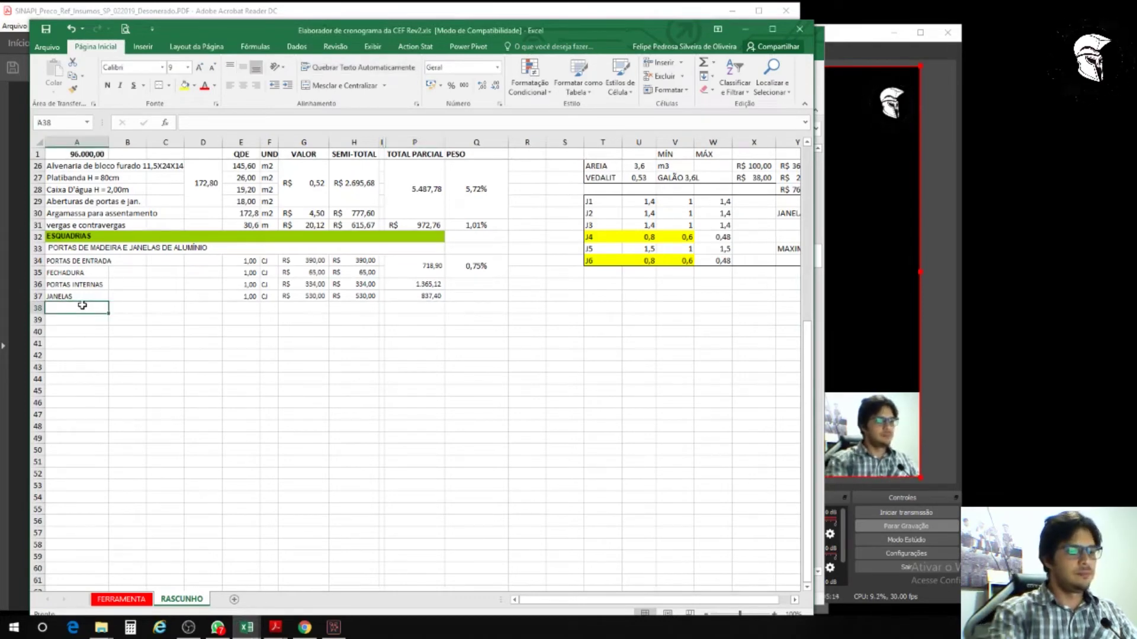
pyautogui.write('JANELA MA')
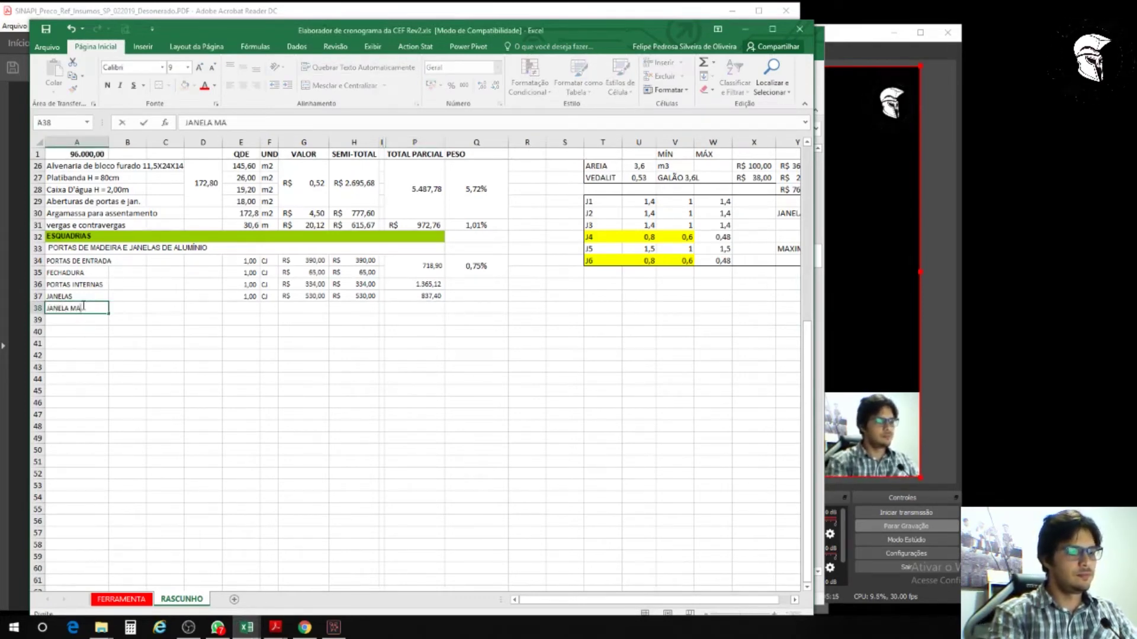
pyautogui.write('XIM AR')
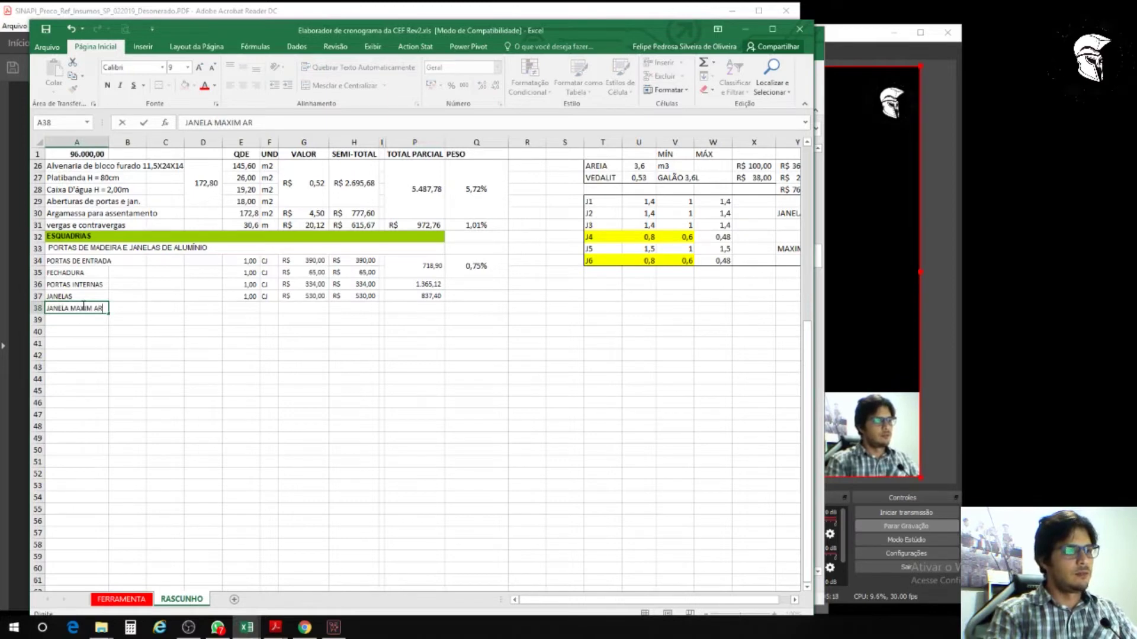
# Step: Enter quantity 2, unit CJ and value 182 for JANELA MAXIM AR in row 38
pyautogui.press('Tab')
pyautogui.press('Tab')
pyautogui.press('Tab')
pyautogui.press('Tab')
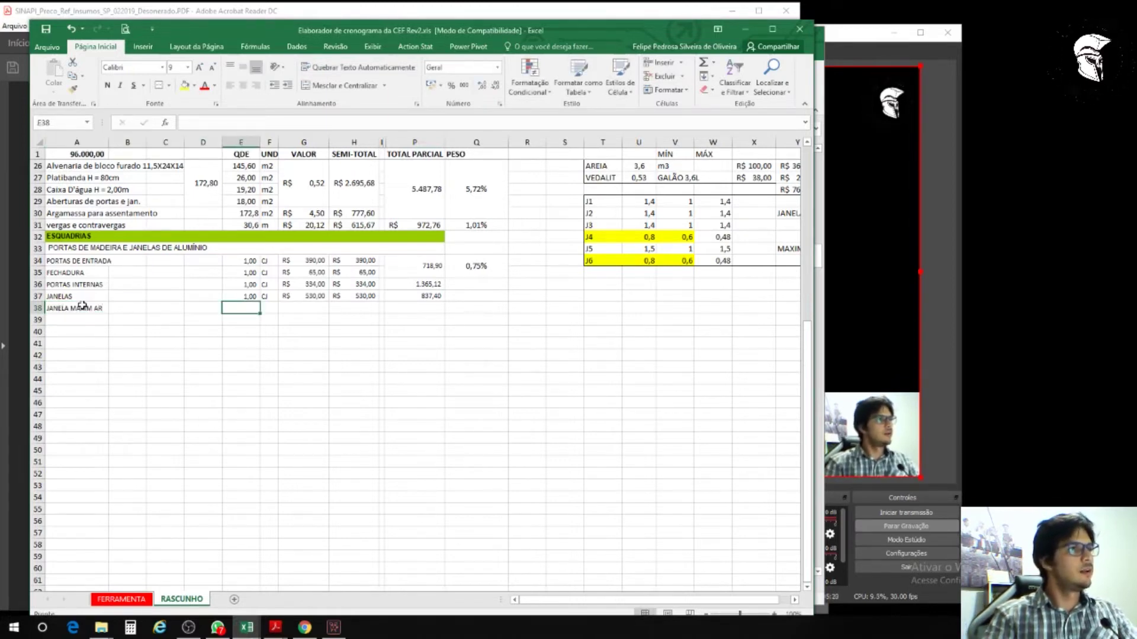
pyautogui.write('2')
pyautogui.press('Tab')
pyautogui.write('CJ')
pyautogui.press('Tab')
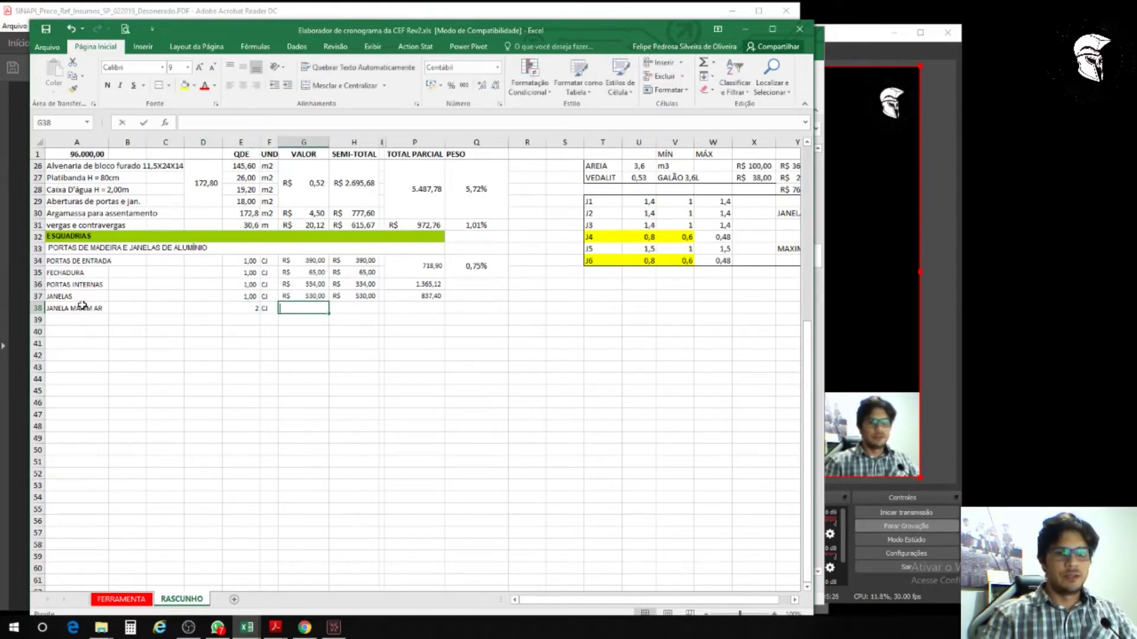
pyautogui.write('182')
pyautogui.press('Tab')
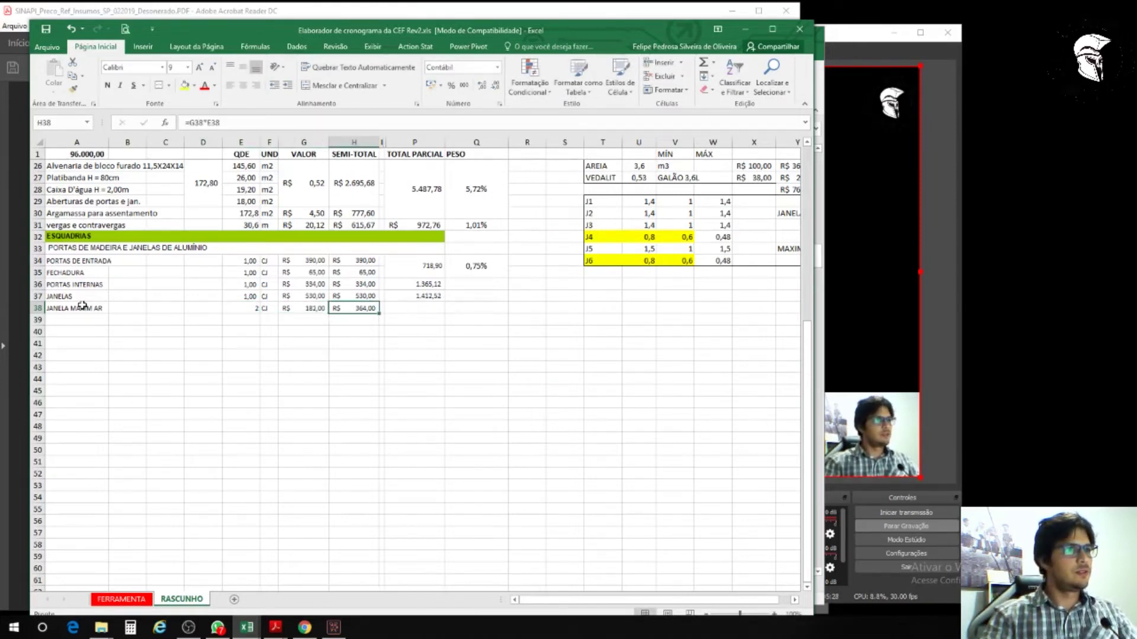
# Step: Copy the TOTAL PARCIAL formula from P37 to P38 and point its factor reference to W4
pyautogui.press('Tab')
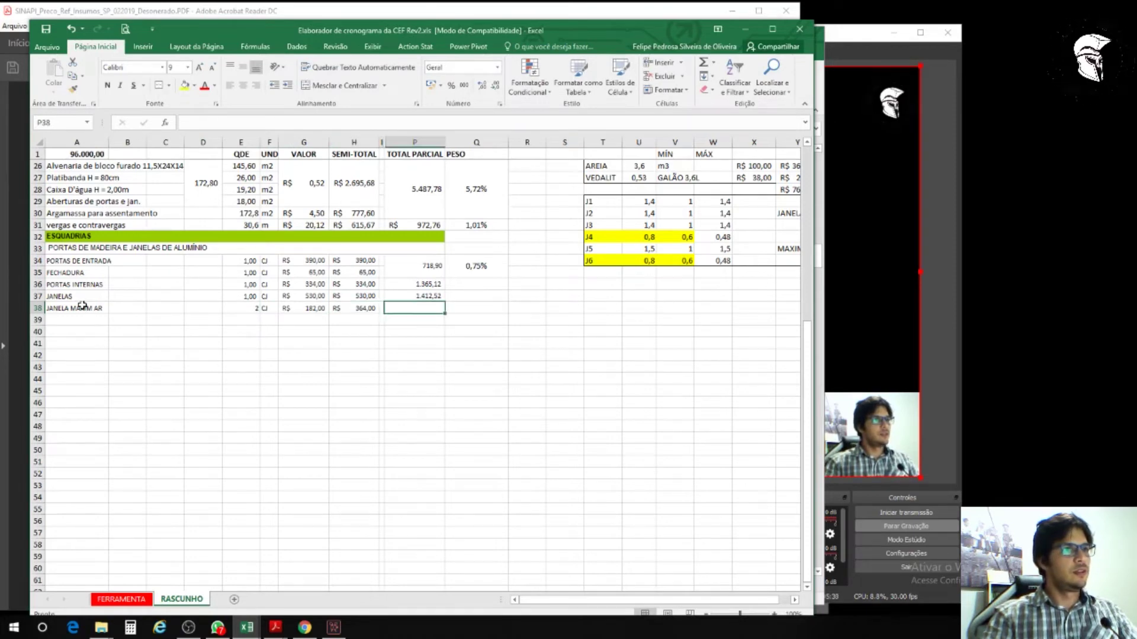
pyautogui.click(409, 296)
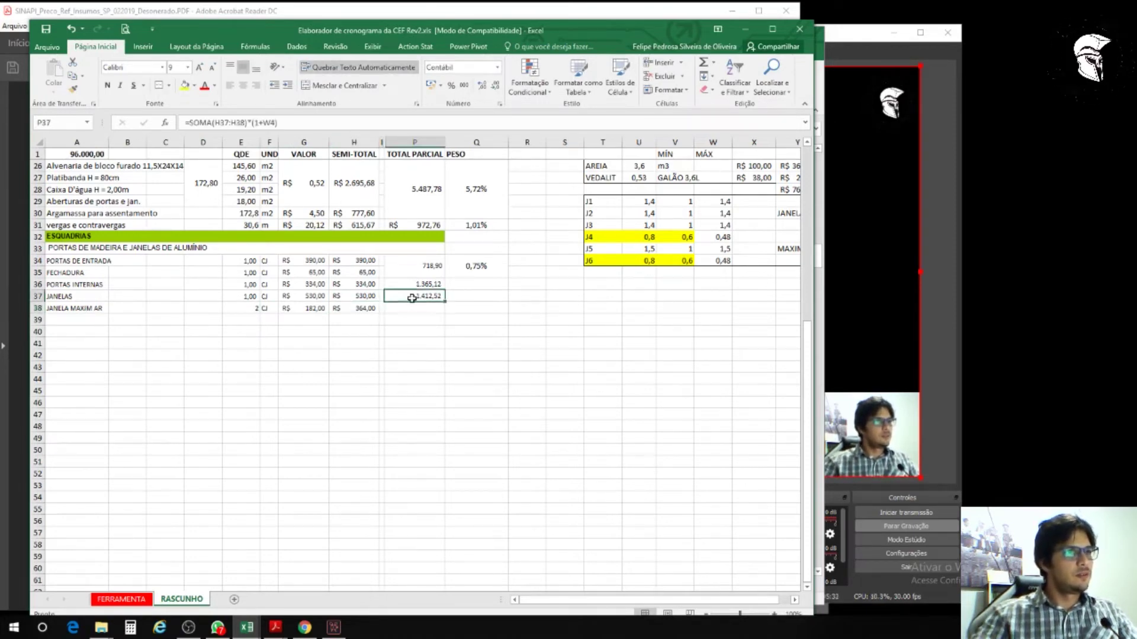
pyautogui.moveTo(445, 302); pyautogui.dragTo(444, 310)
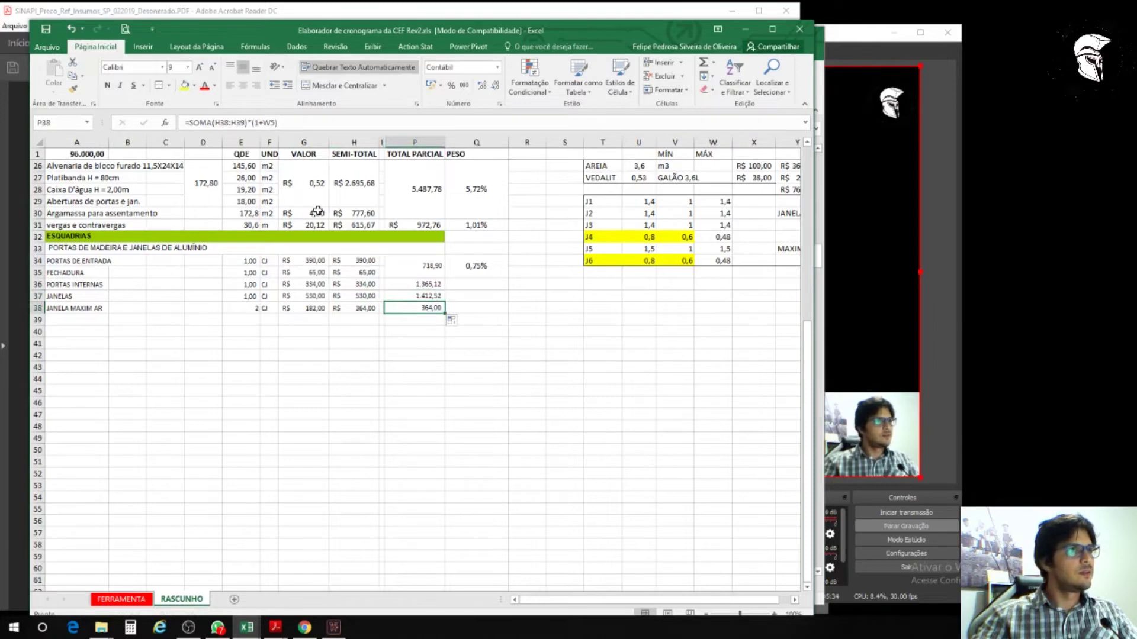
pyautogui.click(270, 122)
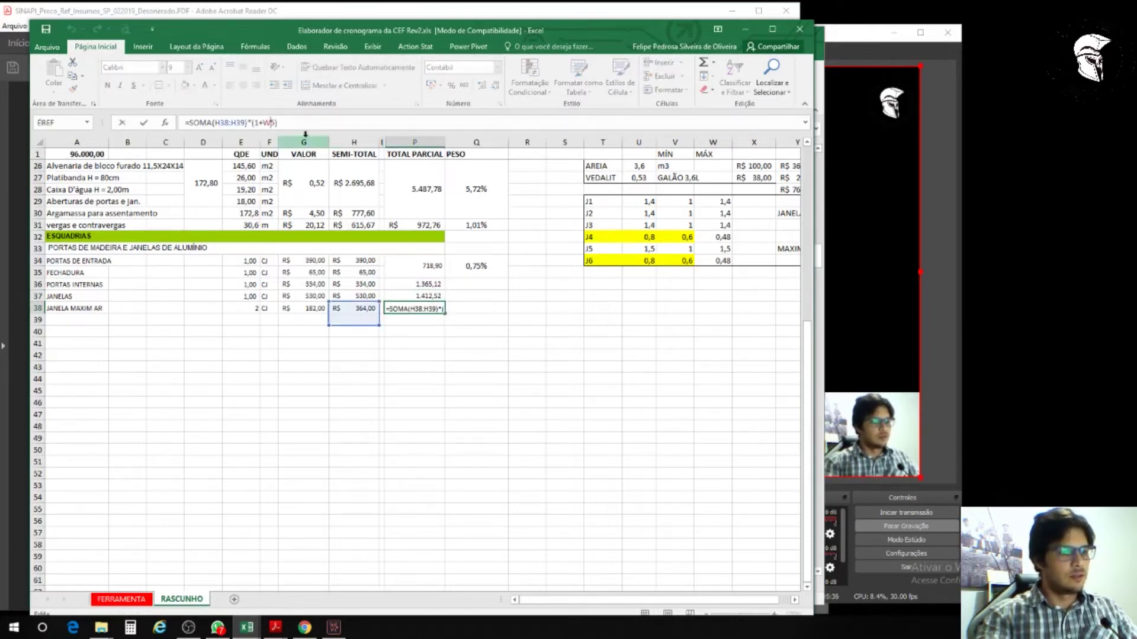
pyautogui.press('Return')
pyautogui.click(426, 309)
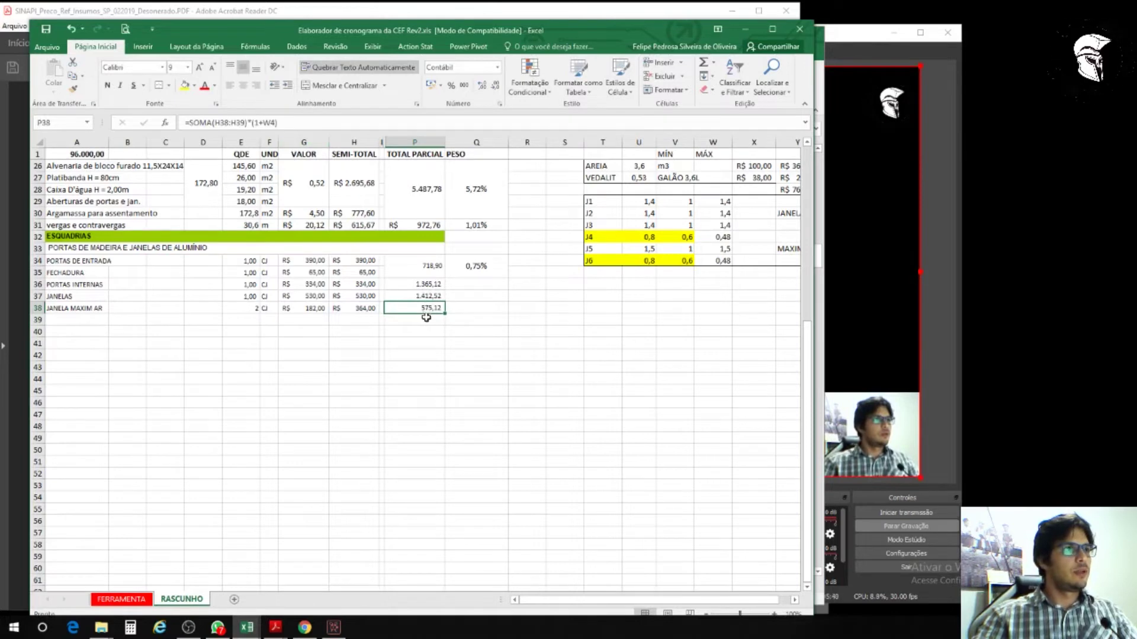
pyautogui.scroll(1, 426, 338)
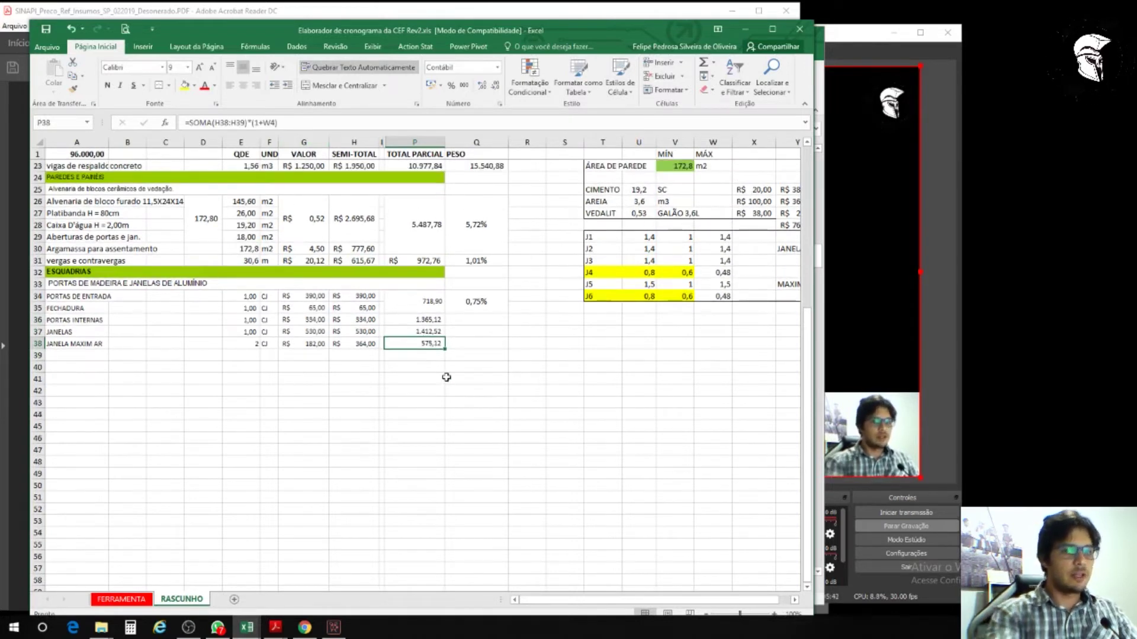
# Step: Rewrite the JANELA MAXIM AR total in P38 as =H38*(1+W4), using the maximum factor
pyautogui.write('=')
pyautogui.click(354, 342)
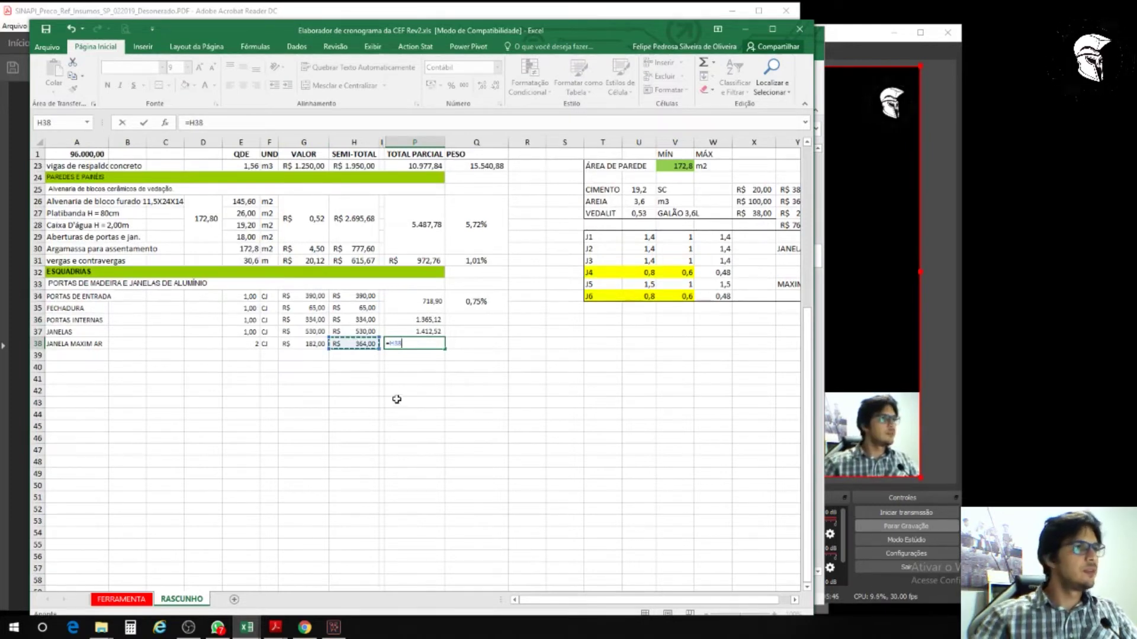
pyautogui.click(220, 123)
pyautogui.write('*(')
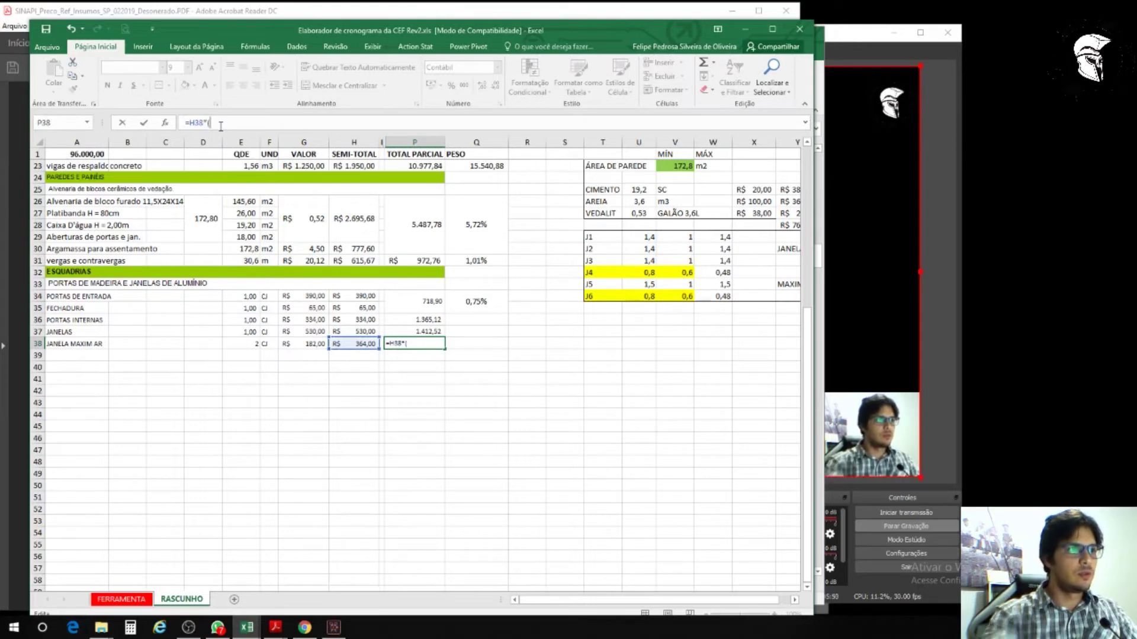
pyautogui.write('1+')
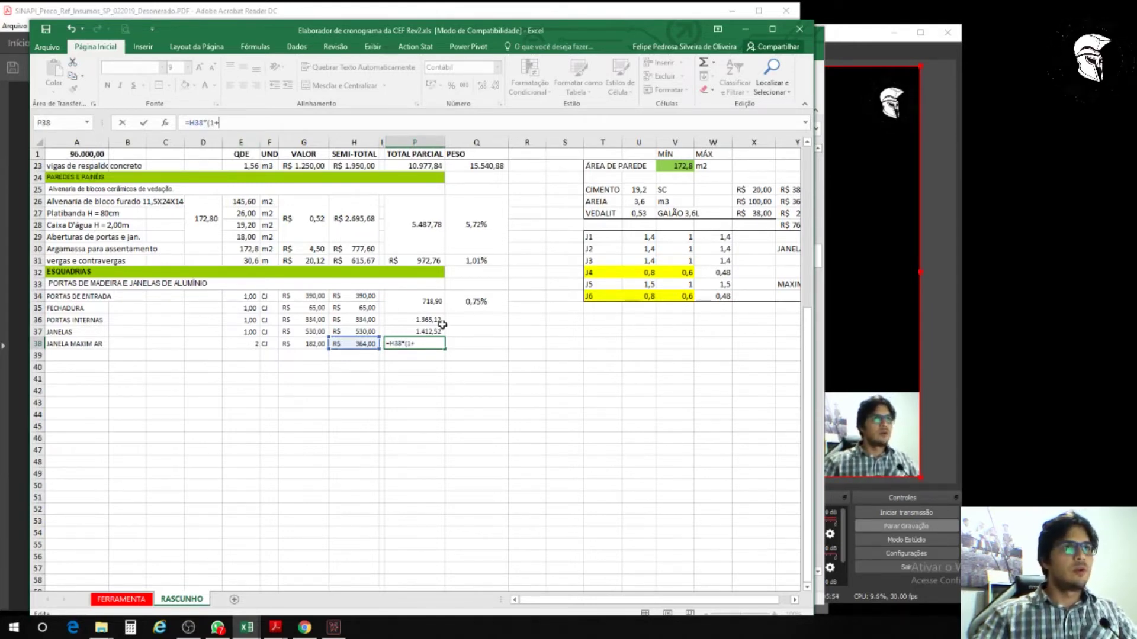
pyautogui.scroll(4, 795, 240)
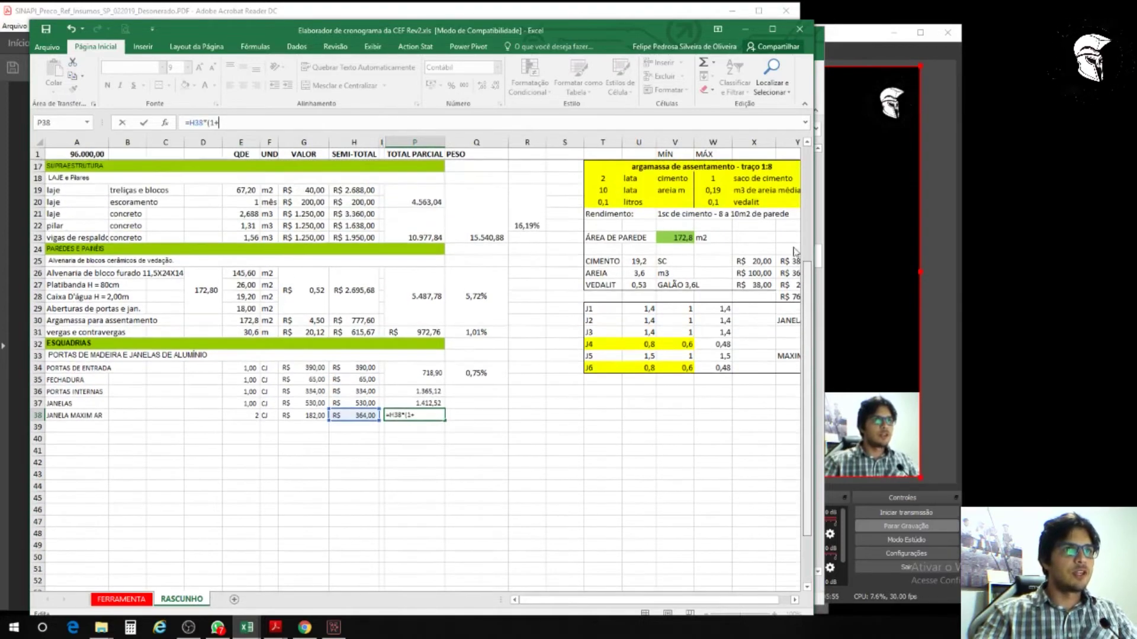
pyautogui.scroll(3, 795, 240)
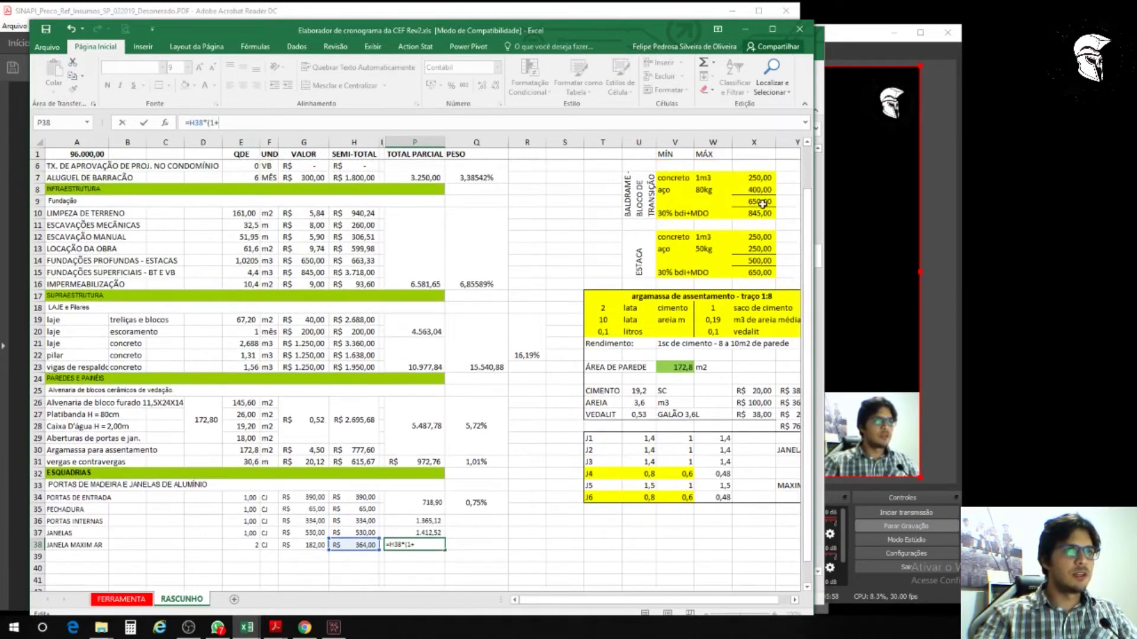
pyautogui.scroll(2, 764, 195)
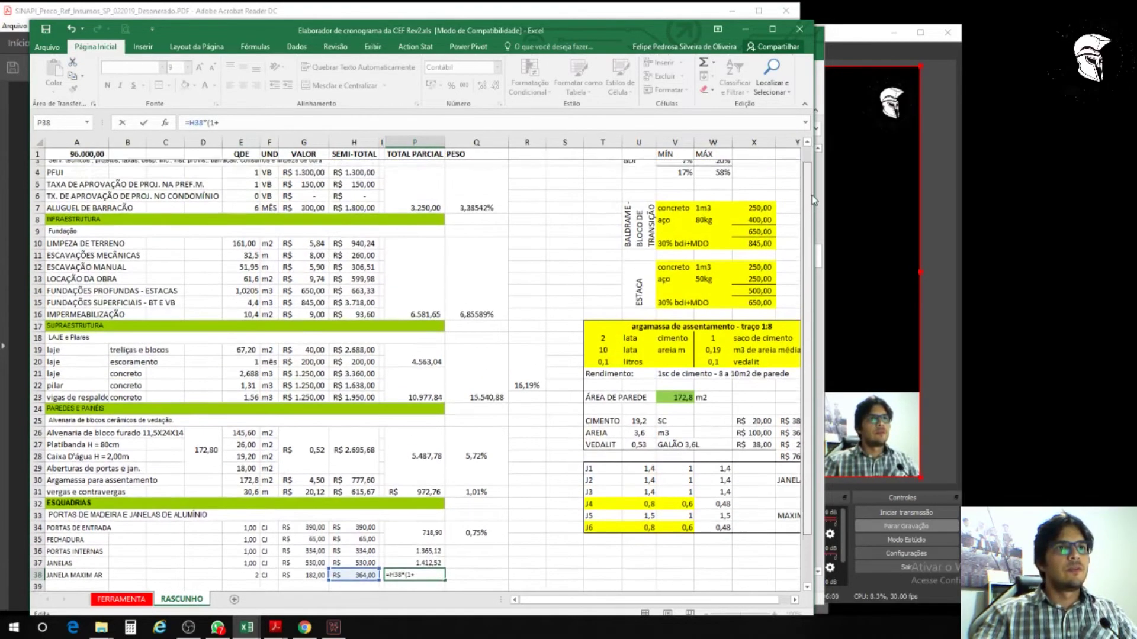
pyautogui.click(715, 190)
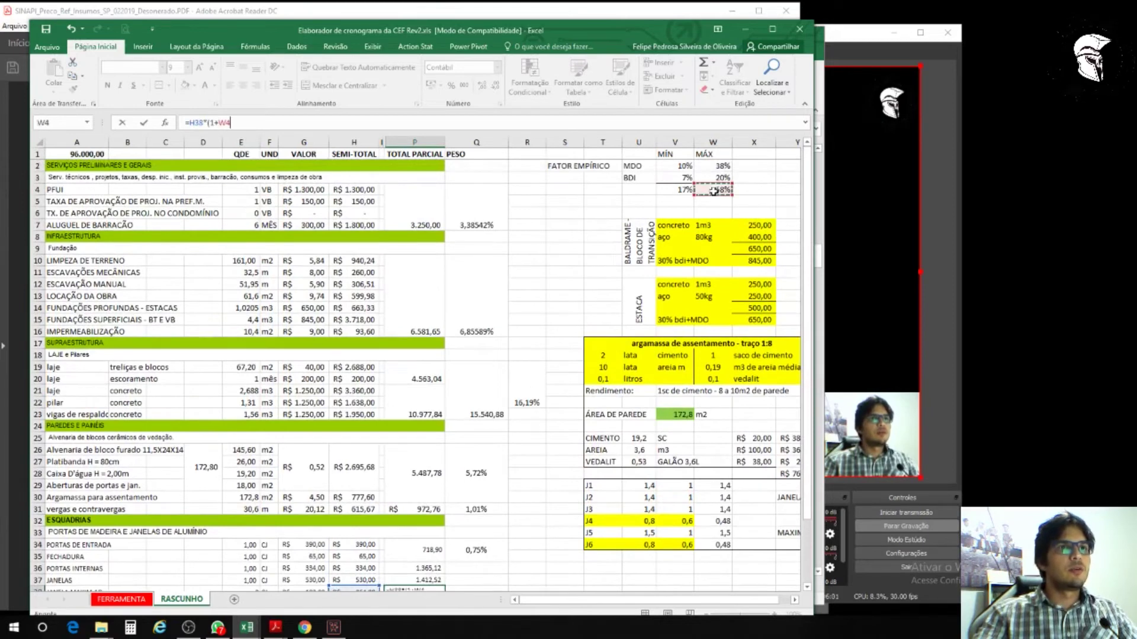
pyautogui.write(')')
pyautogui.click(262, 121)
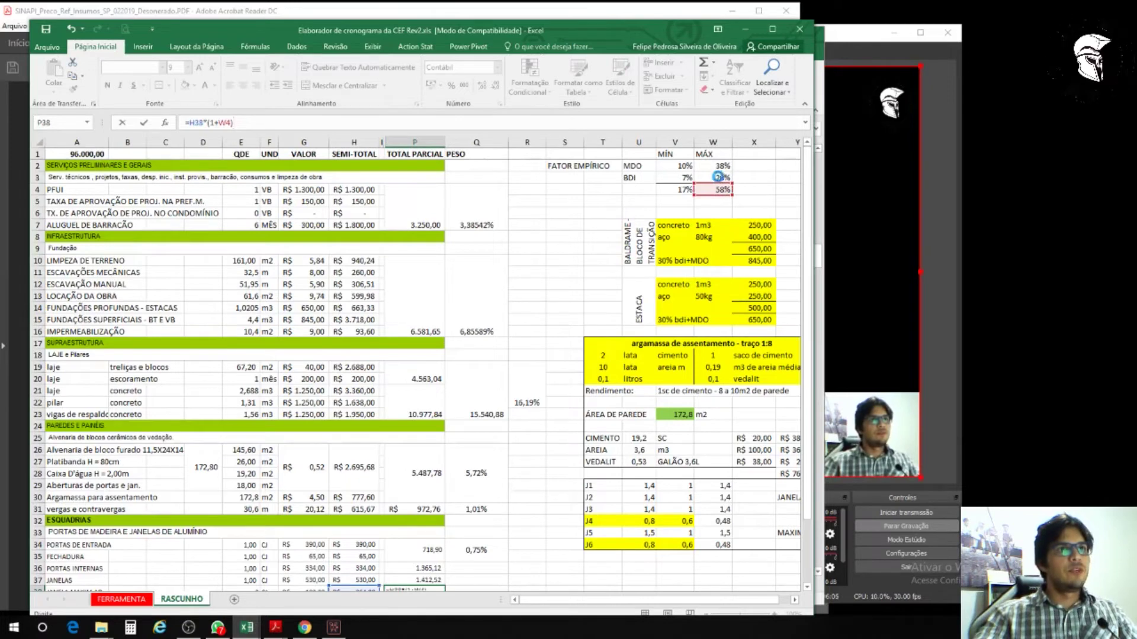
pyautogui.click(718, 177)
pyautogui.click(717, 166)
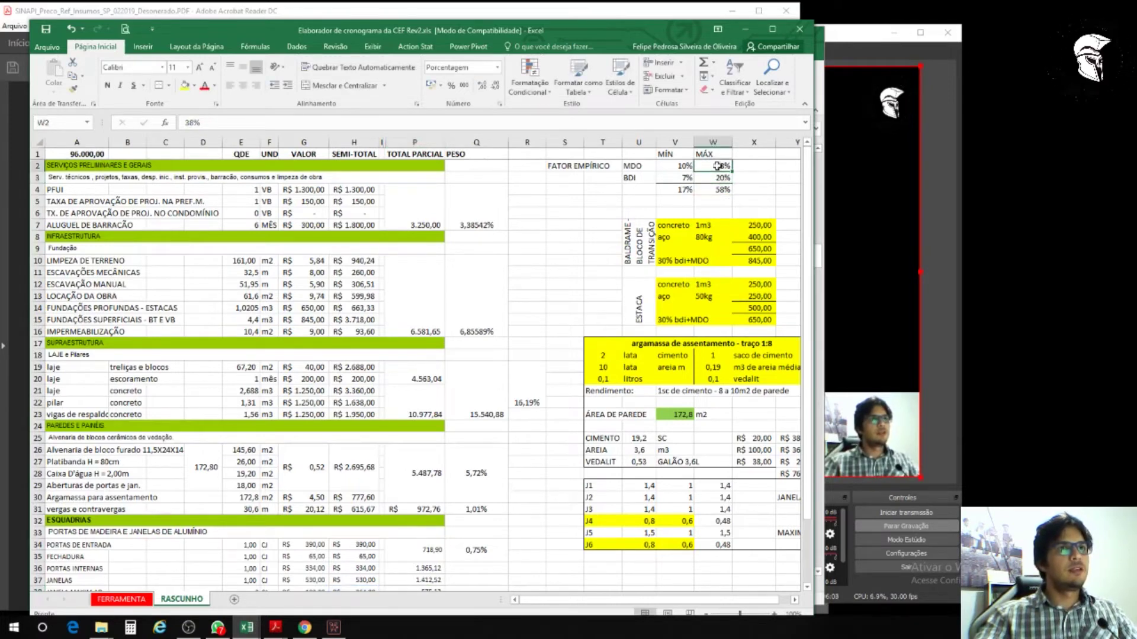
# Step: Check the P38 total, switch to the PFUI-YOUTUBE_AE130v014 workbook in Excel and set the Basculantes unit price in row 146 to 575
pyautogui.scroll(-2, 738, 167)
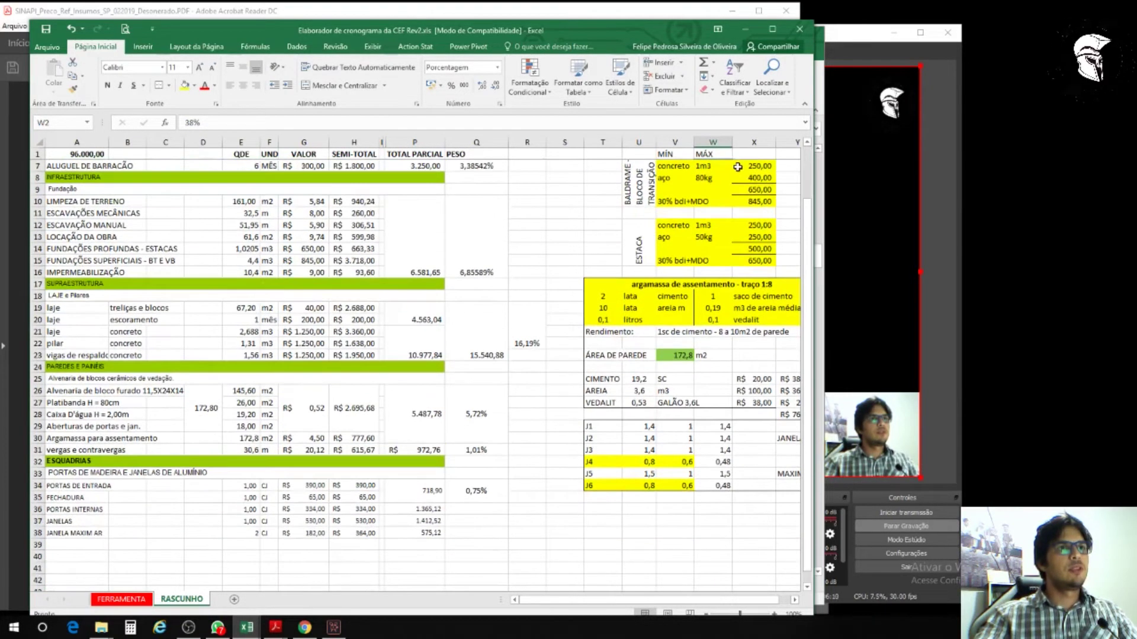
pyautogui.scroll(-1, 736, 167)
pyautogui.click(434, 498)
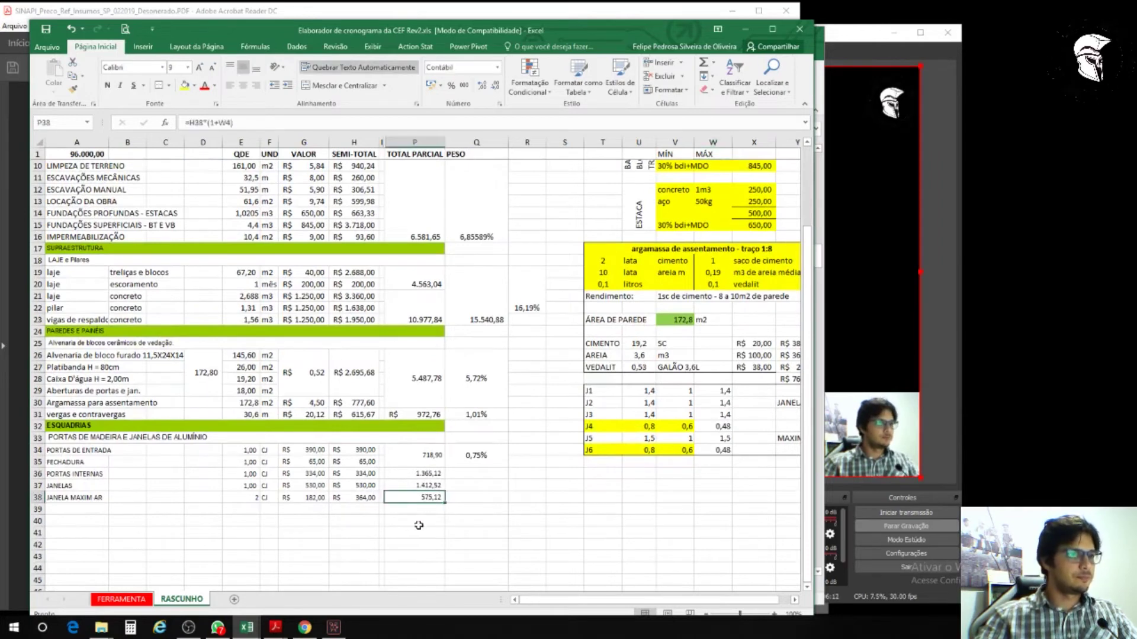
pyautogui.scroll(-1, 415, 522)
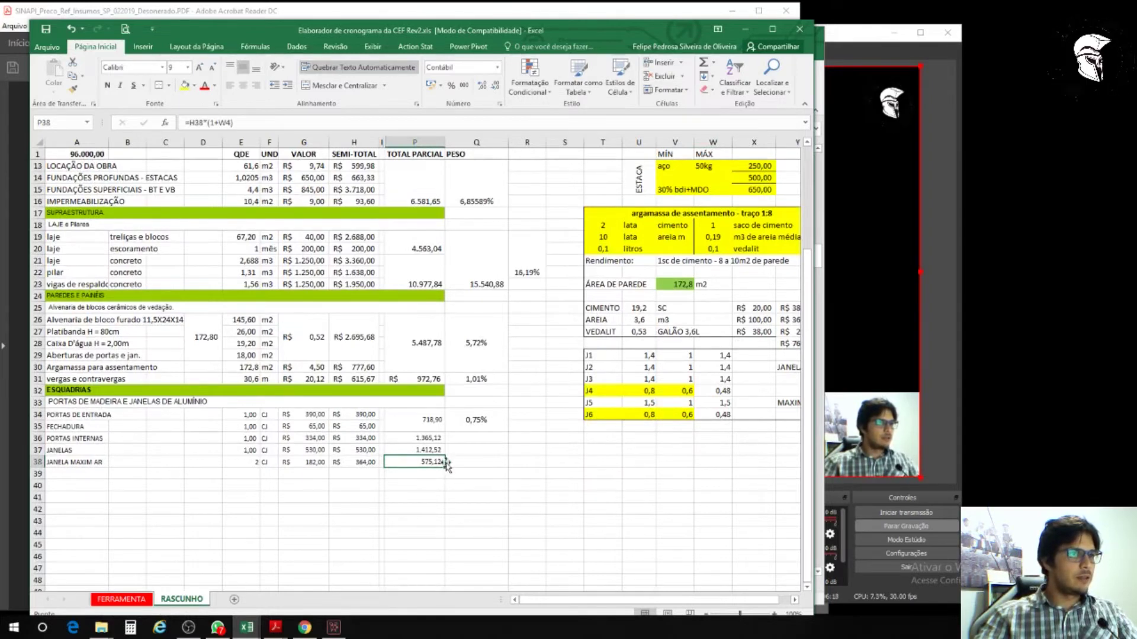
pyautogui.moveTo(247, 627)
pyautogui.click(201, 568)
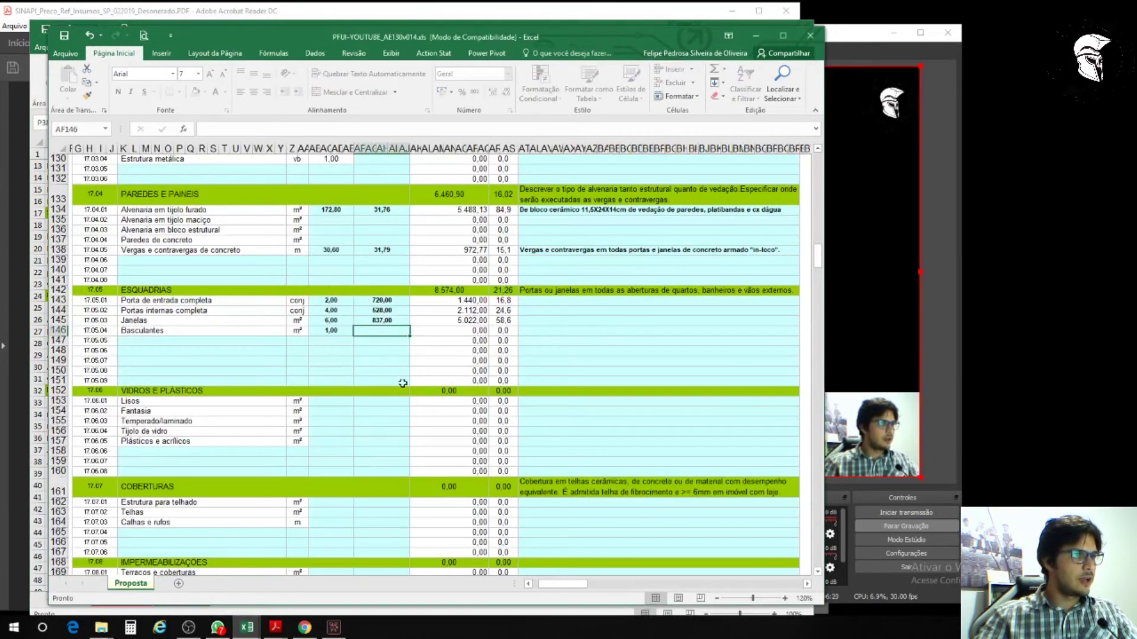
pyautogui.write('575')
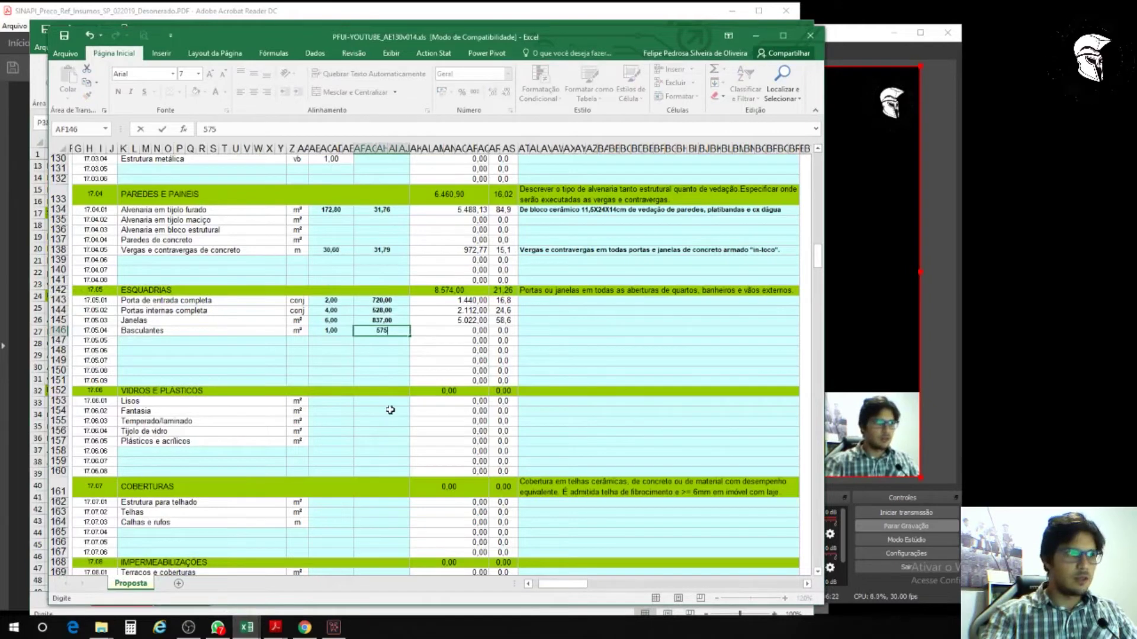
pyautogui.press('Return')
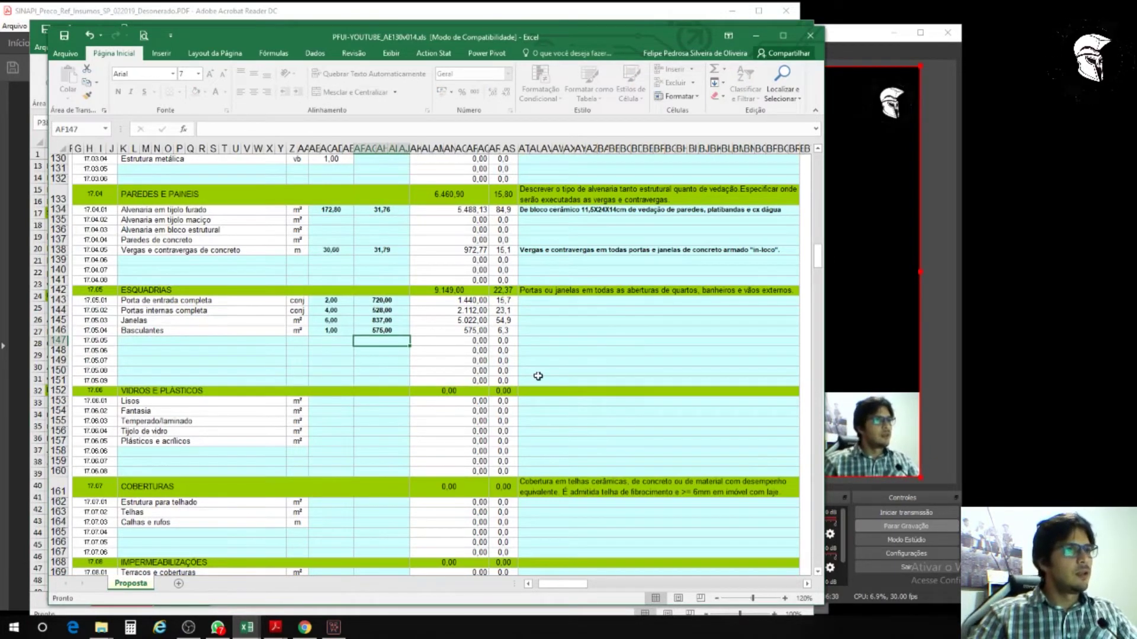
# Step: Select the specification cell AT143 for Porta de entrada completa, widen the workbook window slightly and switch to the SINAPI price list in Acrobat Reader
pyautogui.scroll(1, 565, 349)
pyautogui.click(557, 321)
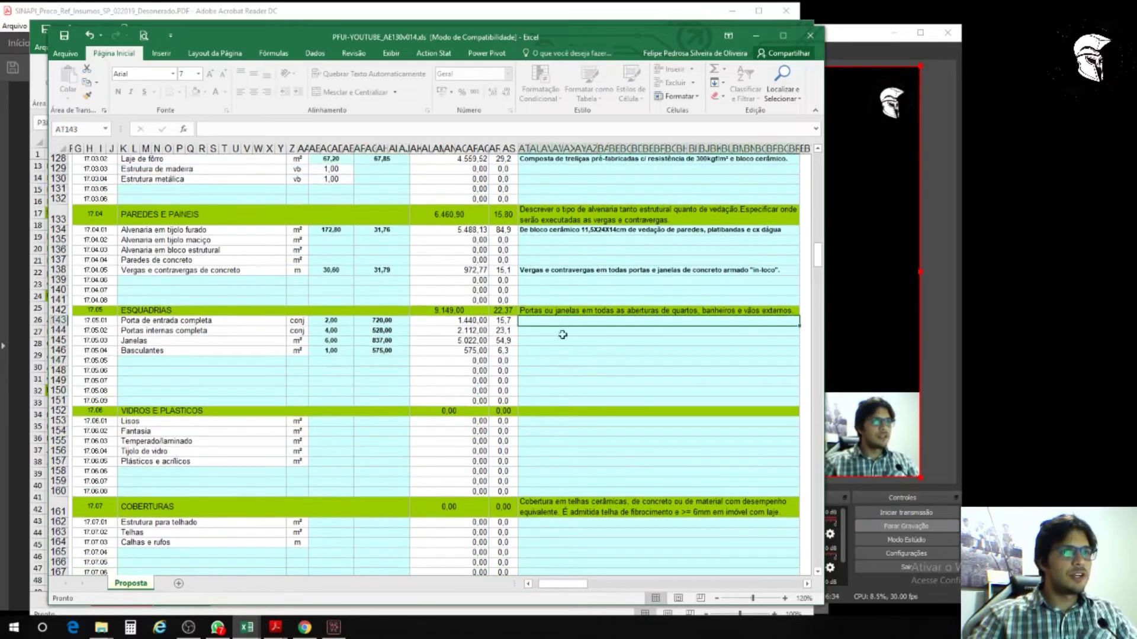
pyautogui.moveTo(824, 361); pyautogui.dragTo(841, 358)
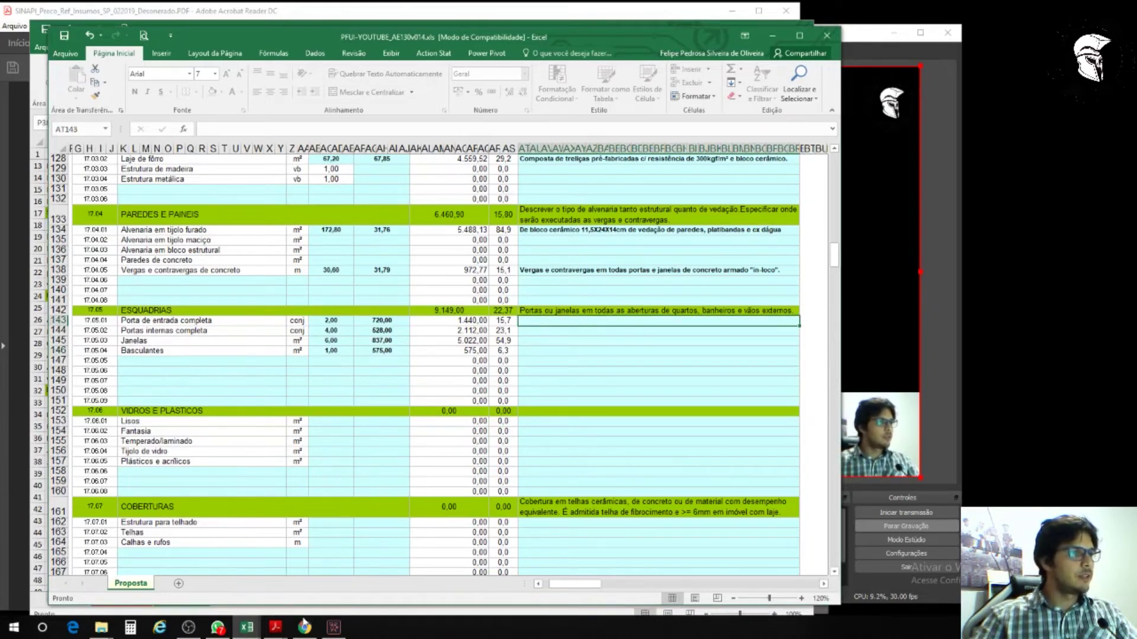
pyautogui.click(335, 628)
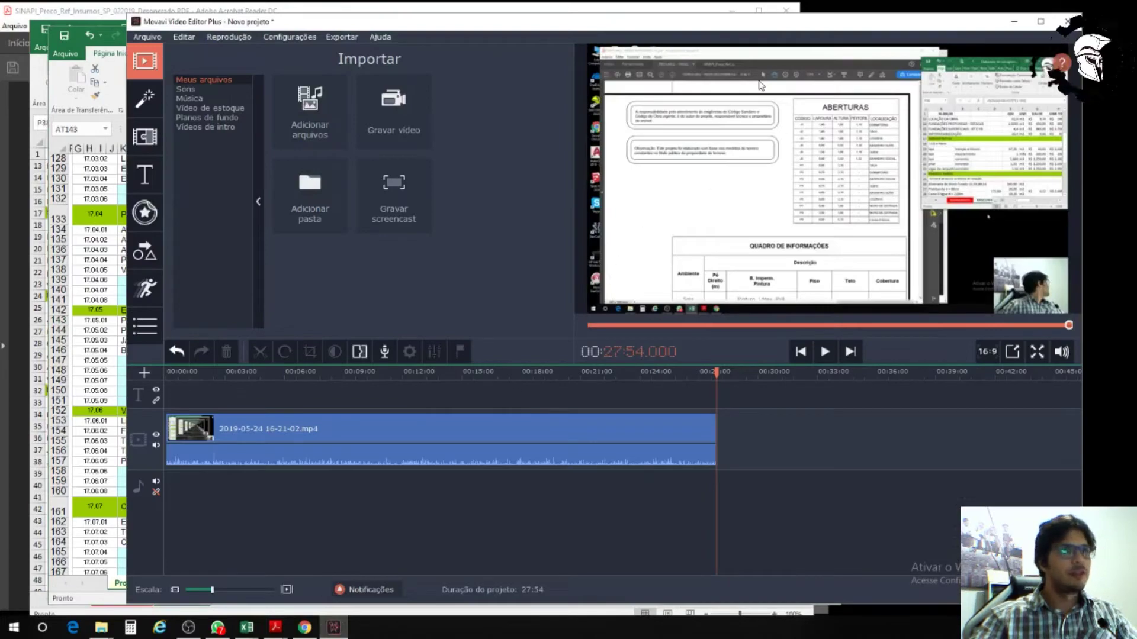
pyautogui.moveTo(275, 628)
pyautogui.click(309, 576)
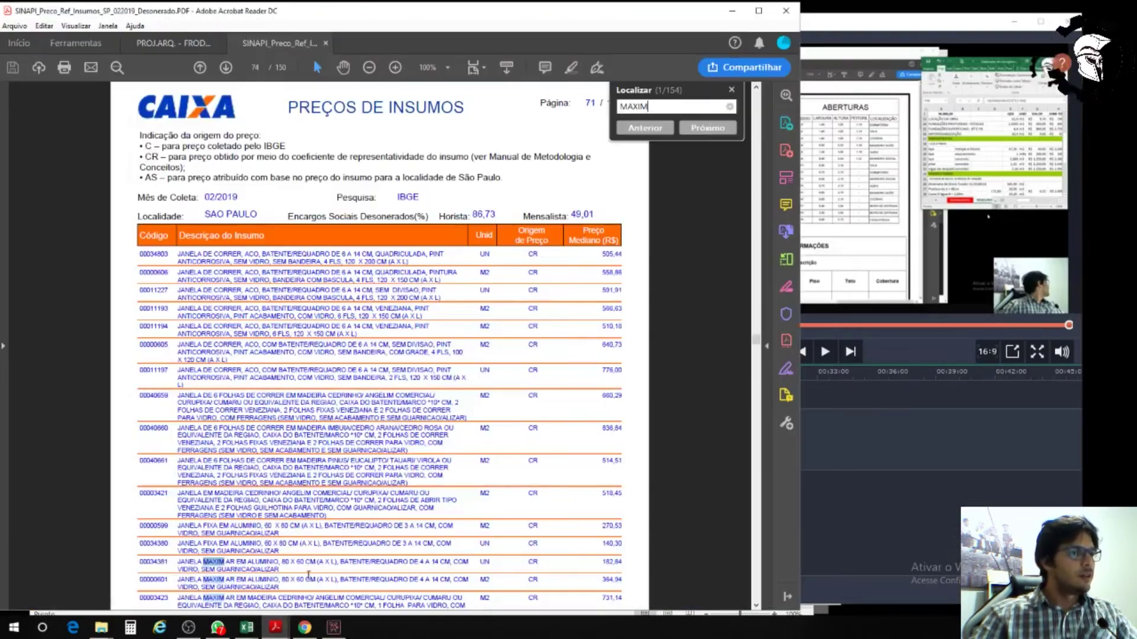
# Step: Search the price list for KIT PORTA in place of MAXIM and examine the ready-made wooden door kits
pyautogui.scroll(10, 312, 435)
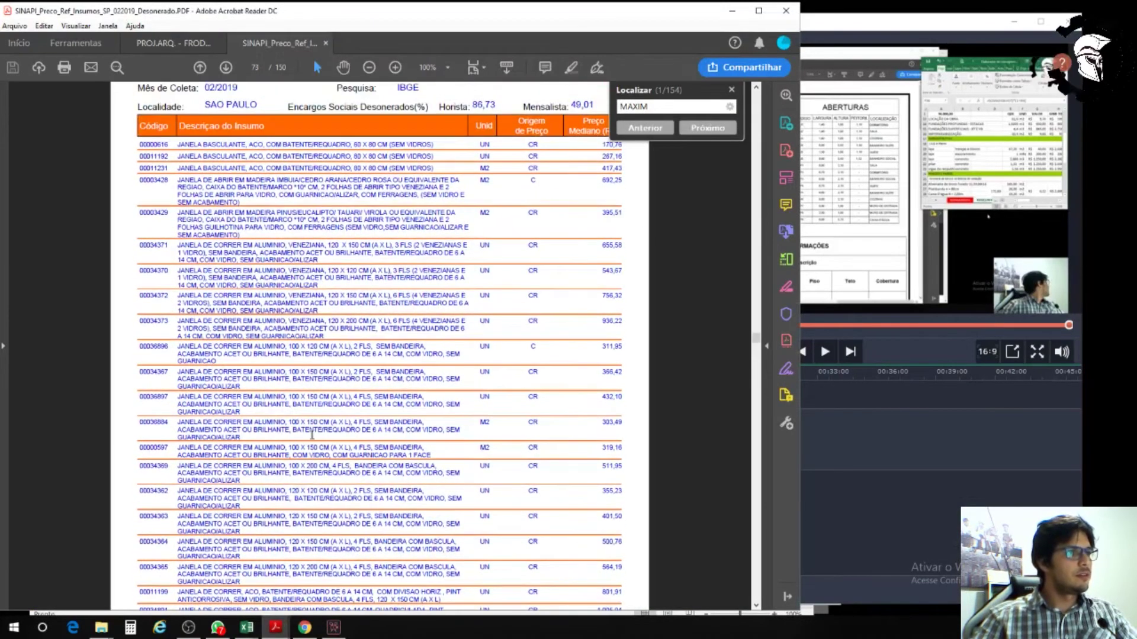
pyautogui.doubleClick(674, 109)
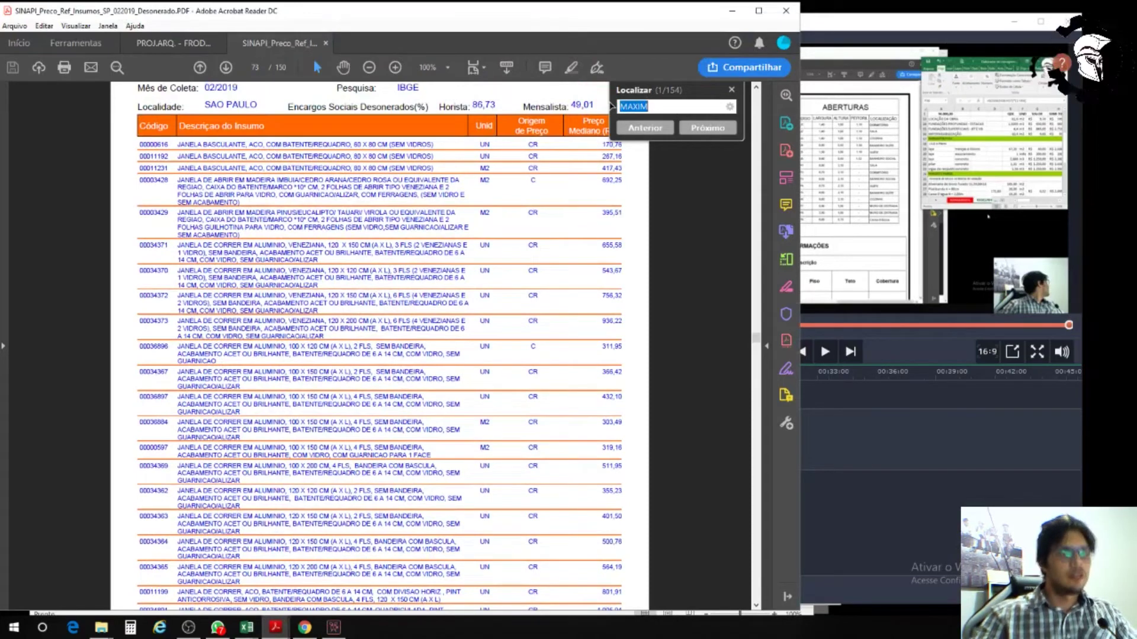
pyautogui.press('BackSpace')
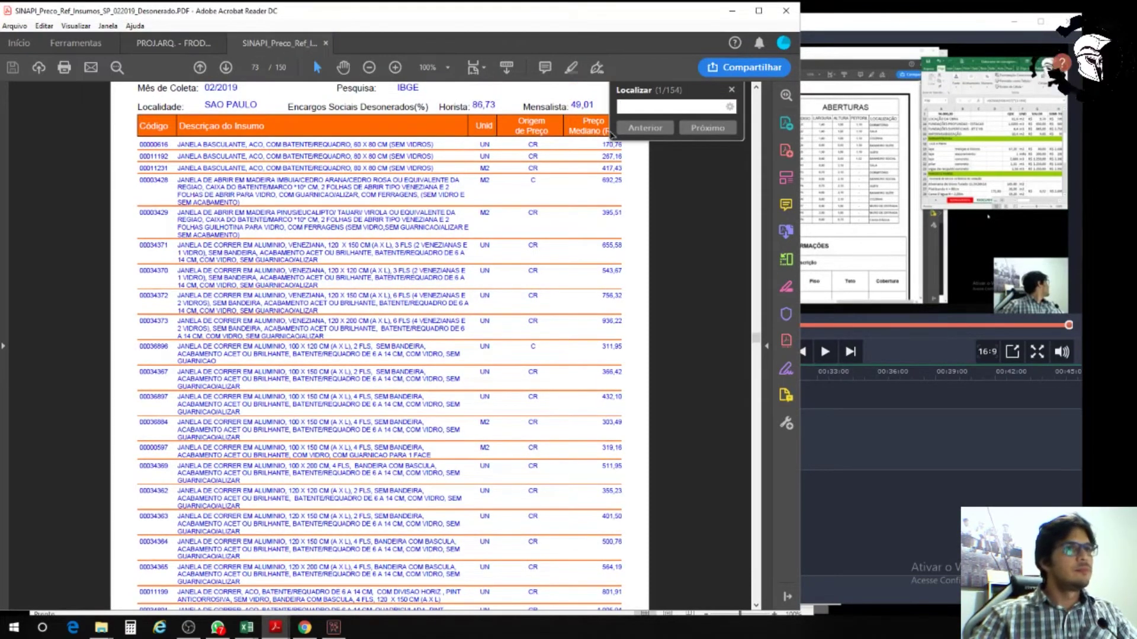
pyautogui.write('P')
pyautogui.press('BackSpace')
pyautogui.write('KIT PORTA')
pyautogui.press('Return')
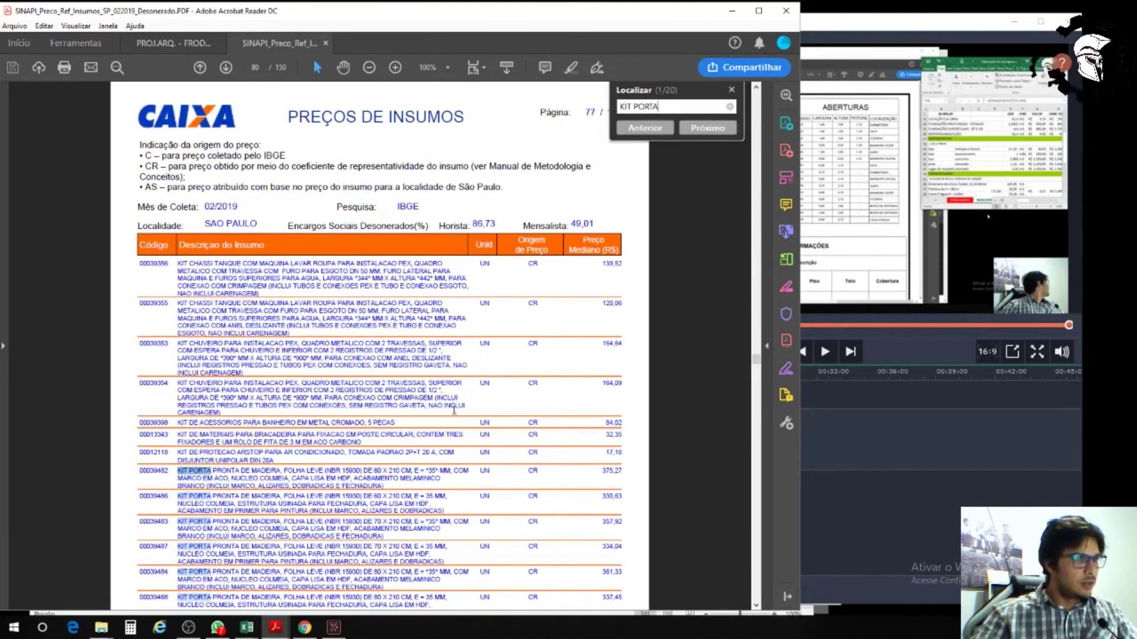
pyautogui.click(214, 523)
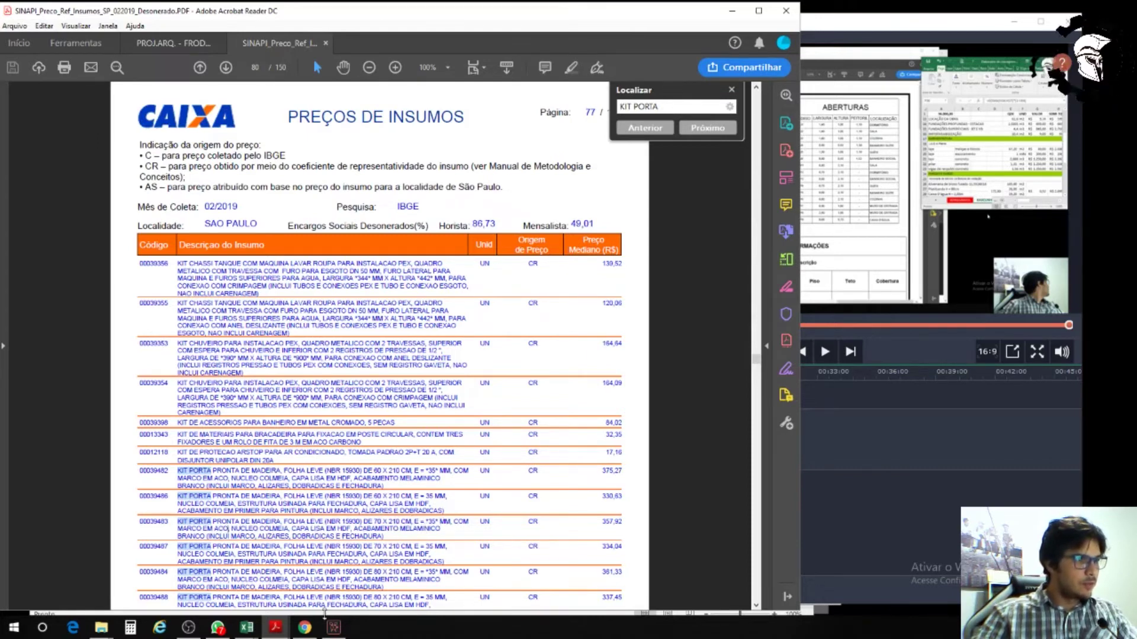
# Step: Close the search and copy the description of the 70 x 210 cm wooden door kit with primer finish from the price list
pyautogui.click(247, 627)
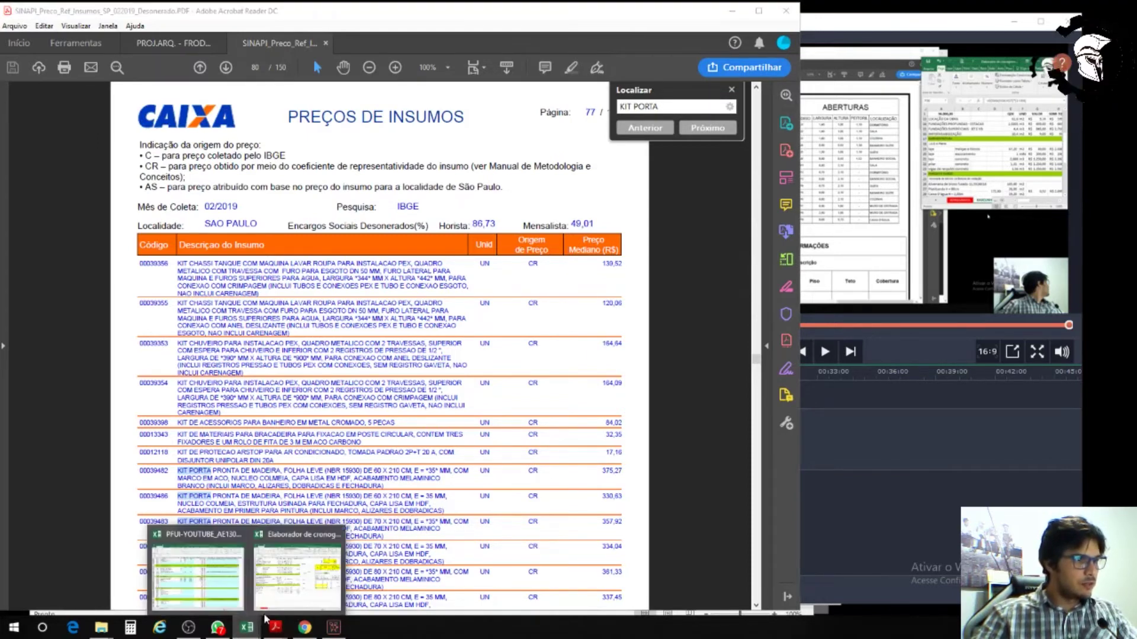
pyautogui.click(228, 593)
pyautogui.click(274, 623)
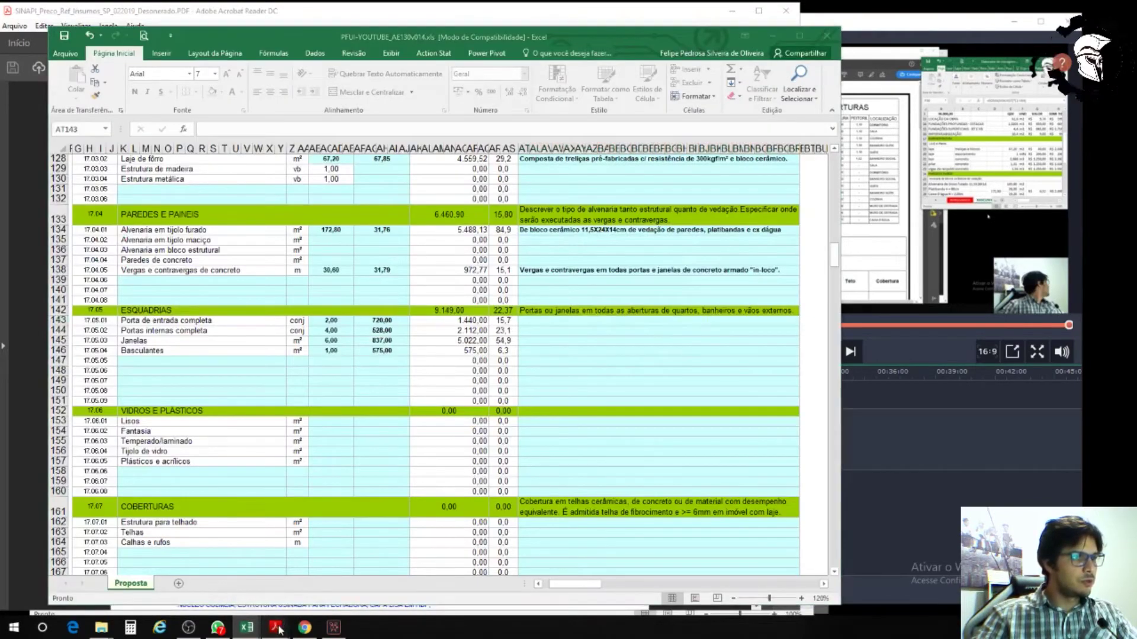
pyautogui.click(313, 599)
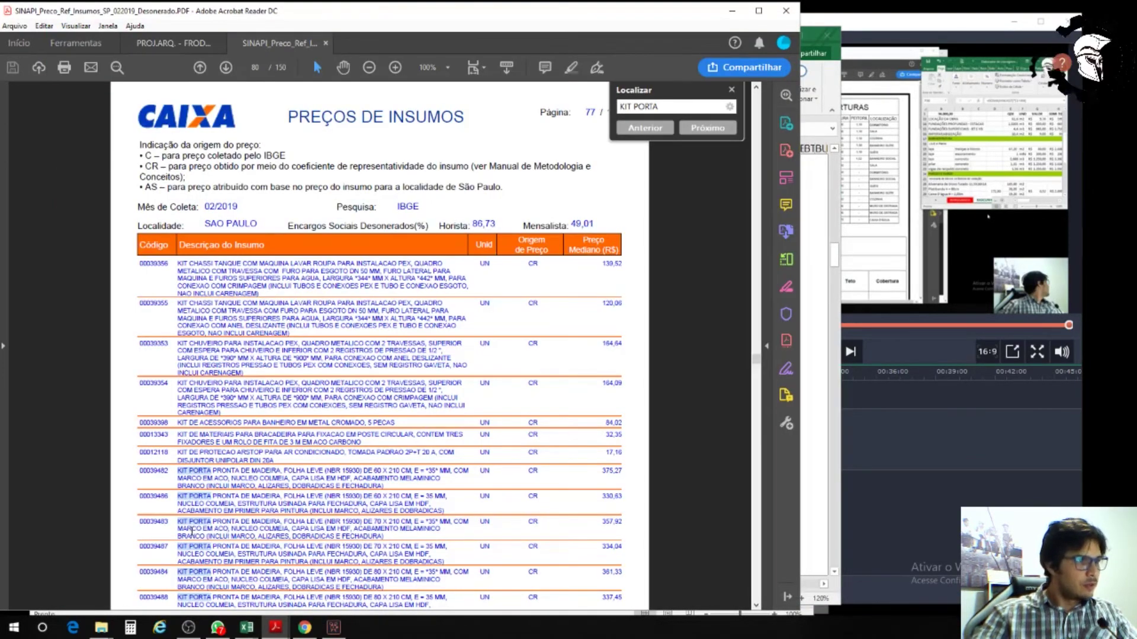
pyautogui.click(732, 89)
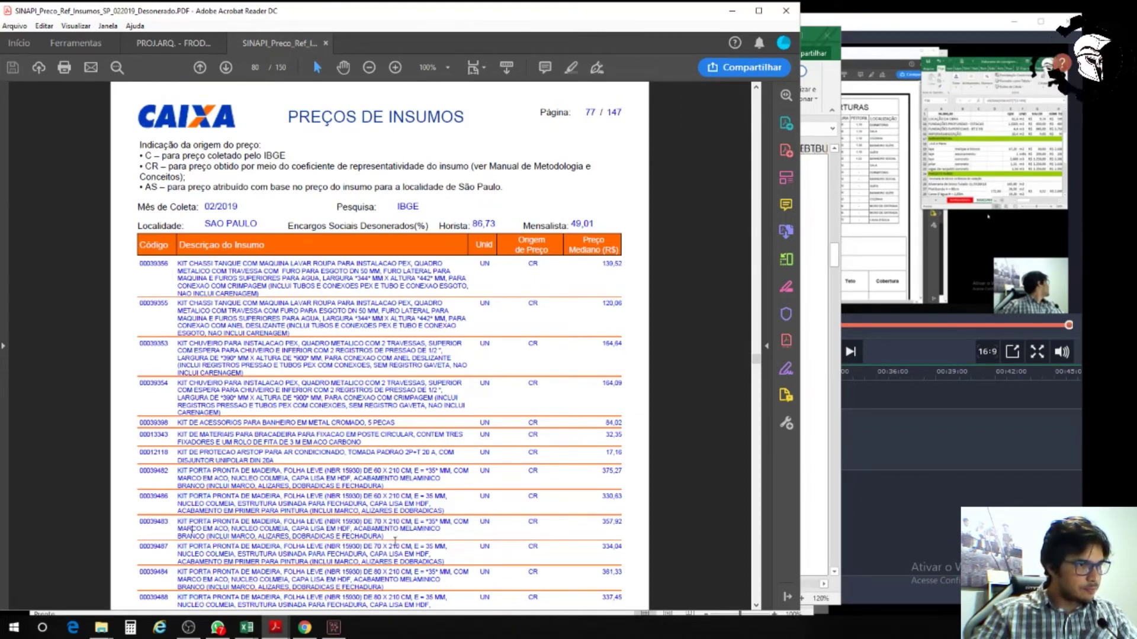
pyautogui.moveTo(440, 562); pyautogui.dragTo(183, 552)
pyautogui.hotkey('ctrl', 'c')
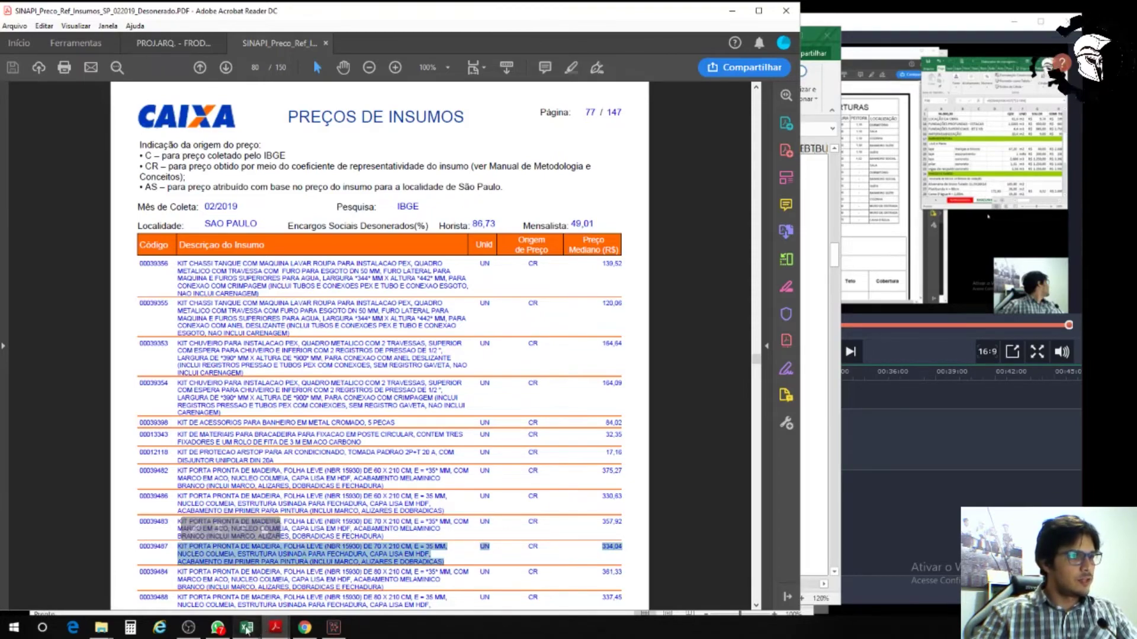
# Step: Switch to the PFUI-YOUTUBE_AE130v014 workbook in Excel and paste the door kit description into AT143, beside Porta de entrada completa
pyautogui.moveTo(247, 628)
pyautogui.click(213, 580)
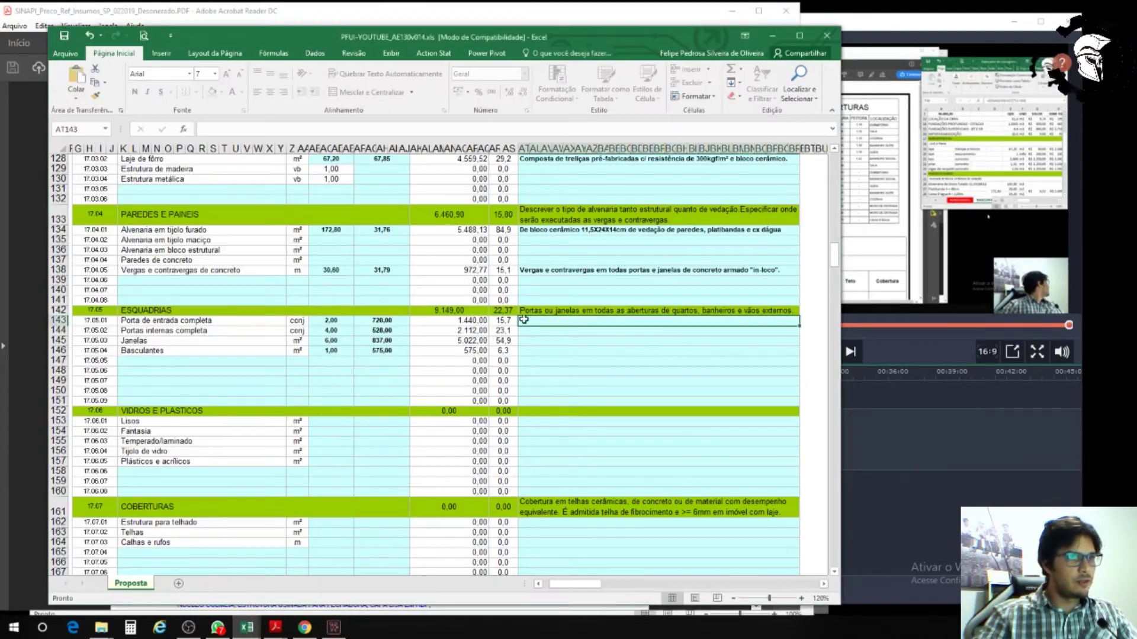
pyautogui.doubleClick(530, 320)
pyautogui.hotkey('ctrl', 'v')
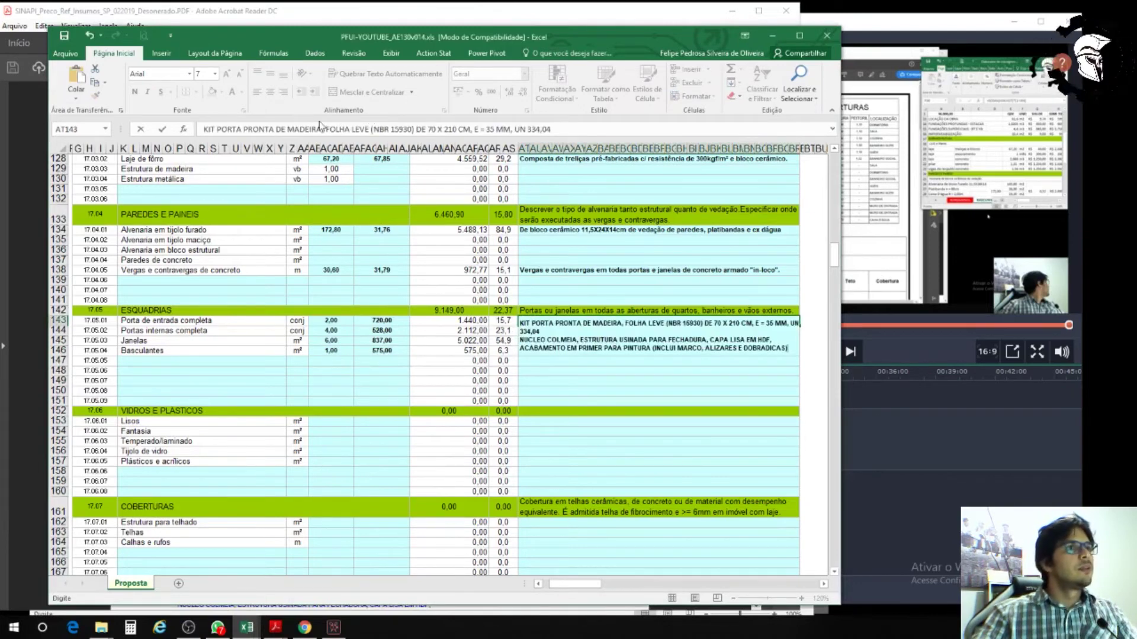
# Step: Remove the word KIT from the start of the door description in AT143
pyautogui.click(218, 128)
pyautogui.press('BackSpace')
pyautogui.press('BackSpace')
pyautogui.press('BackSpace')
pyautogui.press('BackSpace')
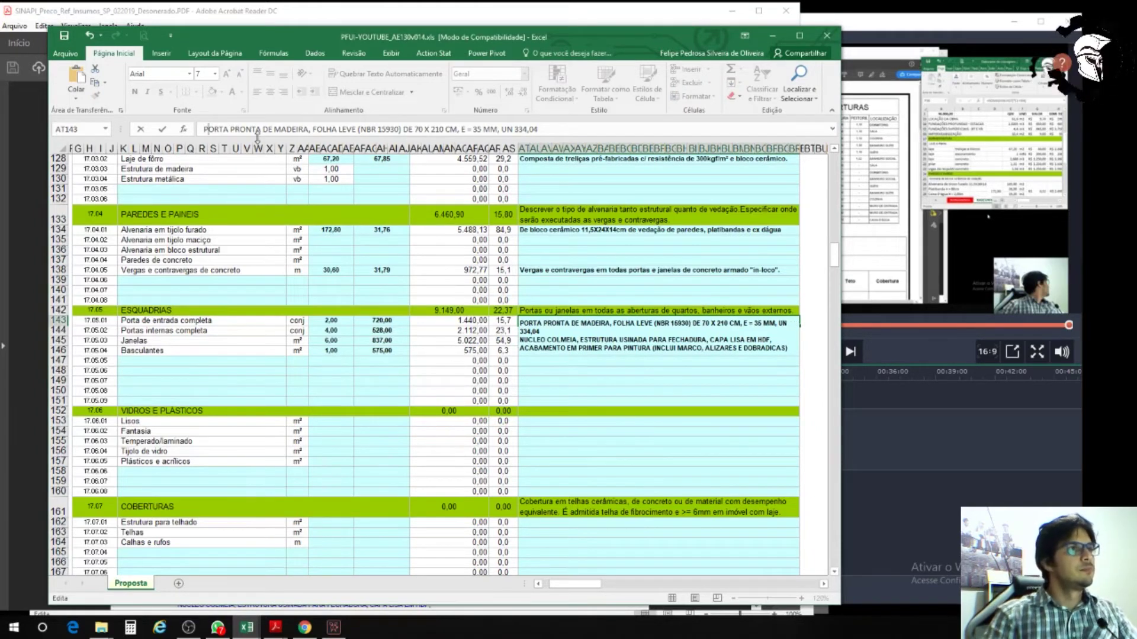
# Step: Rewrite the first word of the door description in AT143 as Porta
pyautogui.write('ORTA')
pyautogui.press('BackSpace')
pyautogui.press('BackSpace')
pyautogui.press('BackSpace')
pyautogui.press('BackSpace')
pyautogui.press('BackSpace')
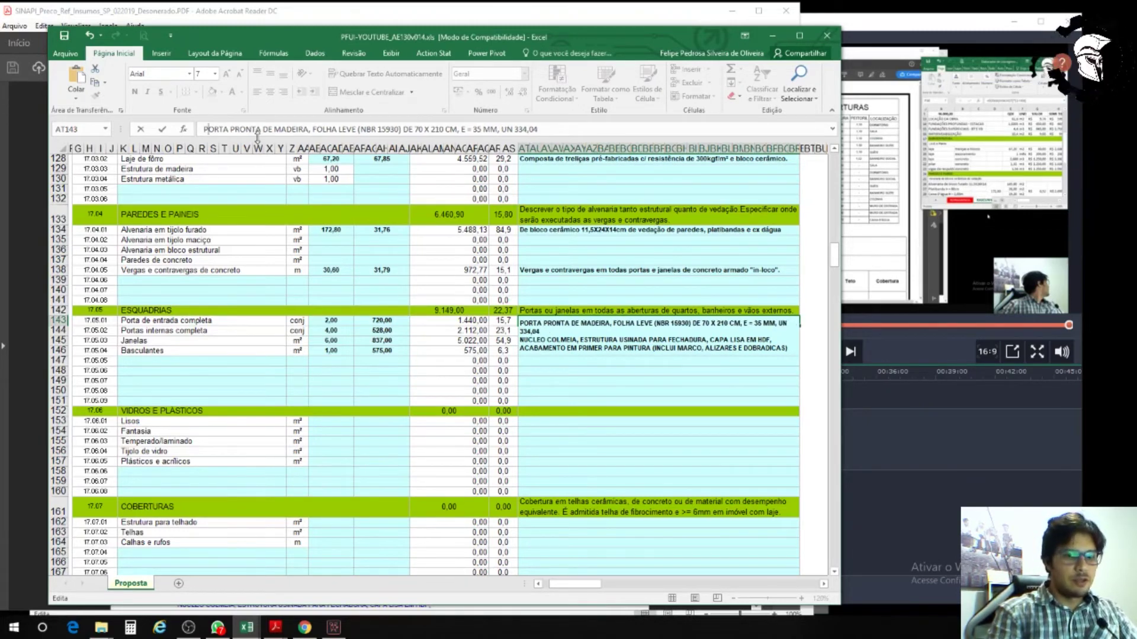
pyautogui.write('o')
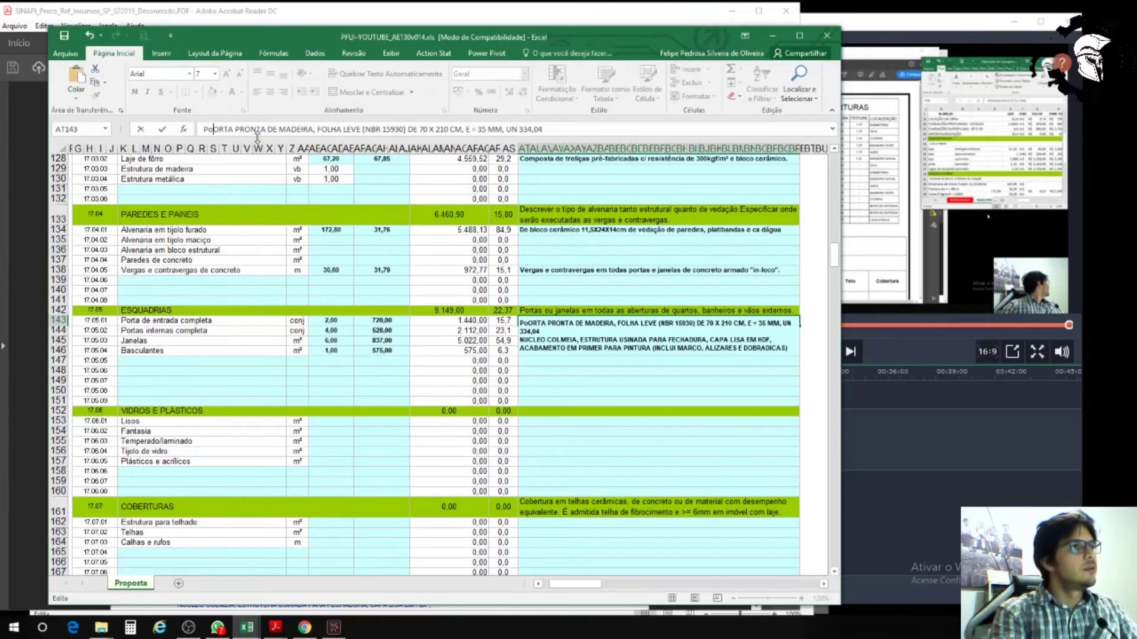
pyautogui.write('rta')
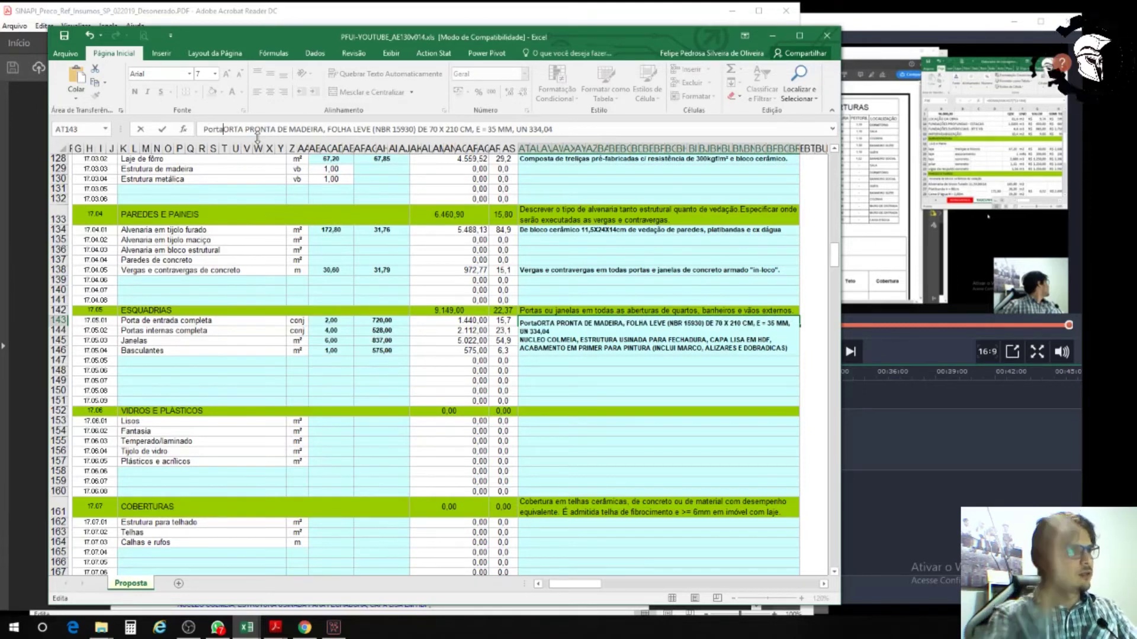
pyautogui.press('Delete')
pyautogui.press('Delete')
pyautogui.press('Delete')
pyautogui.press('Delete')
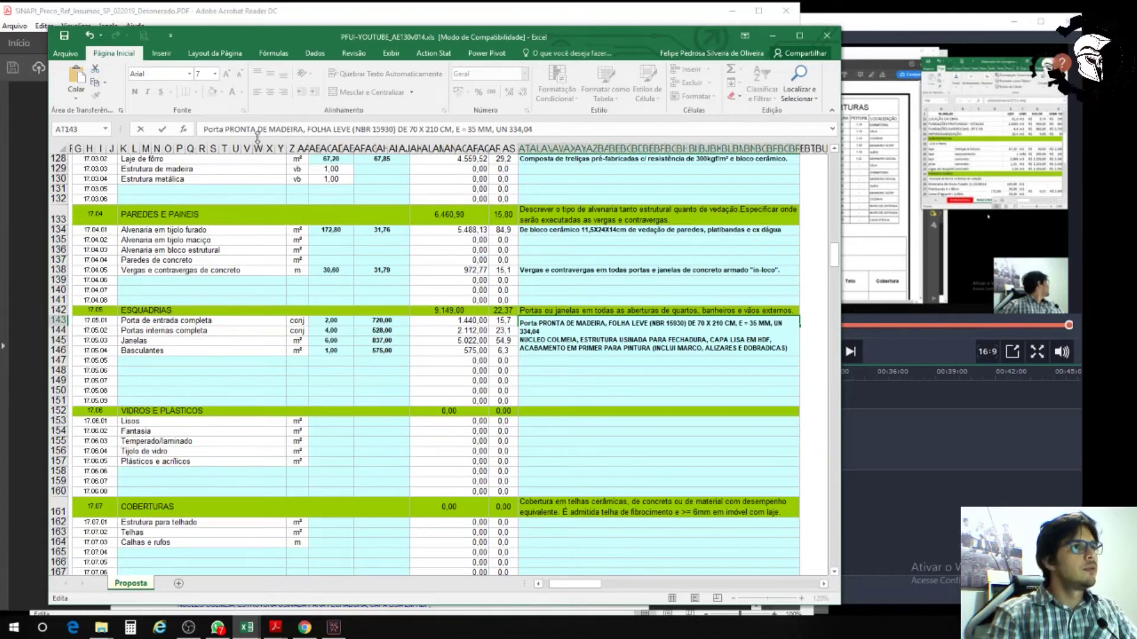
# Step: Replace PRONTA DE MADEIRA with de madeira in the AT143 door description
pyautogui.press('Delete')
pyautogui.press('Delete')
pyautogui.write('madeira')
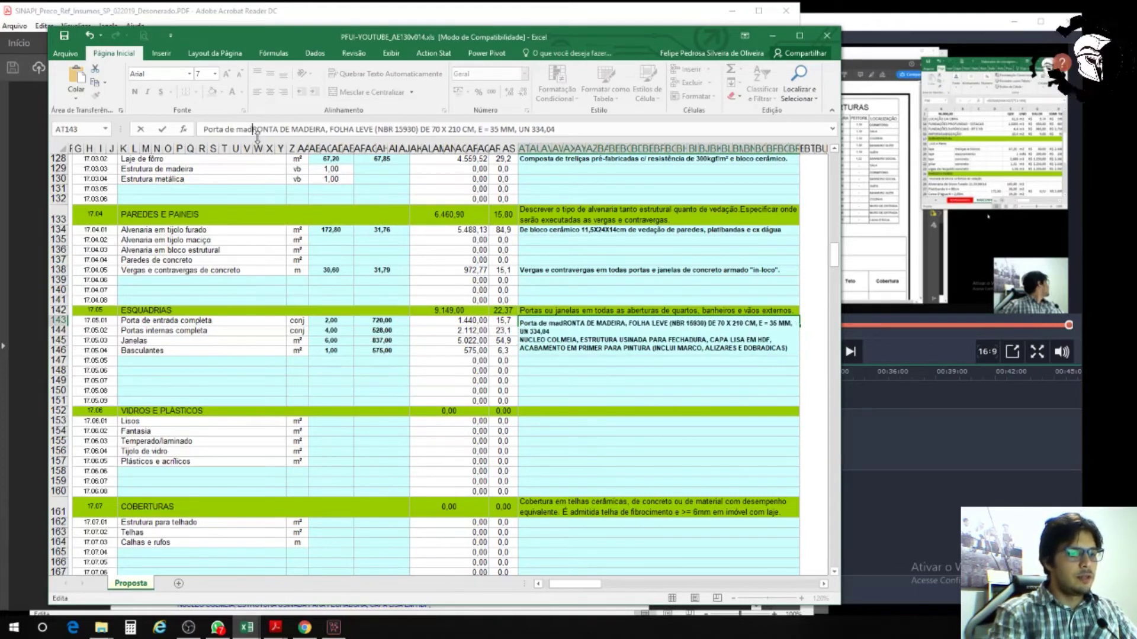
pyautogui.press('Delete')
pyautogui.press('Delete')
pyautogui.press('Delete')
pyautogui.press('Delete')
pyautogui.press('Delete')
pyautogui.press('Delete')
pyautogui.press('Delete')
pyautogui.press('Delete')
pyautogui.press('Delete')
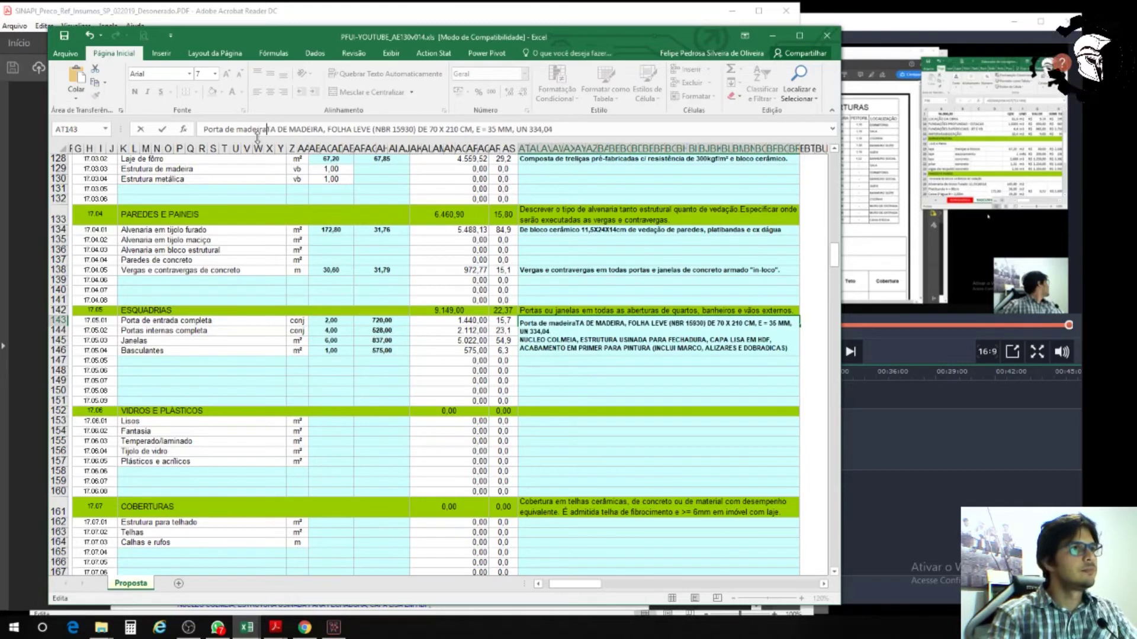
pyautogui.press('Delete')
pyautogui.press('Delete')
pyautogui.press('Delete')
pyautogui.press('Delete')
pyautogui.press('Delete')
pyautogui.press('Delete')
pyautogui.press('Delete')
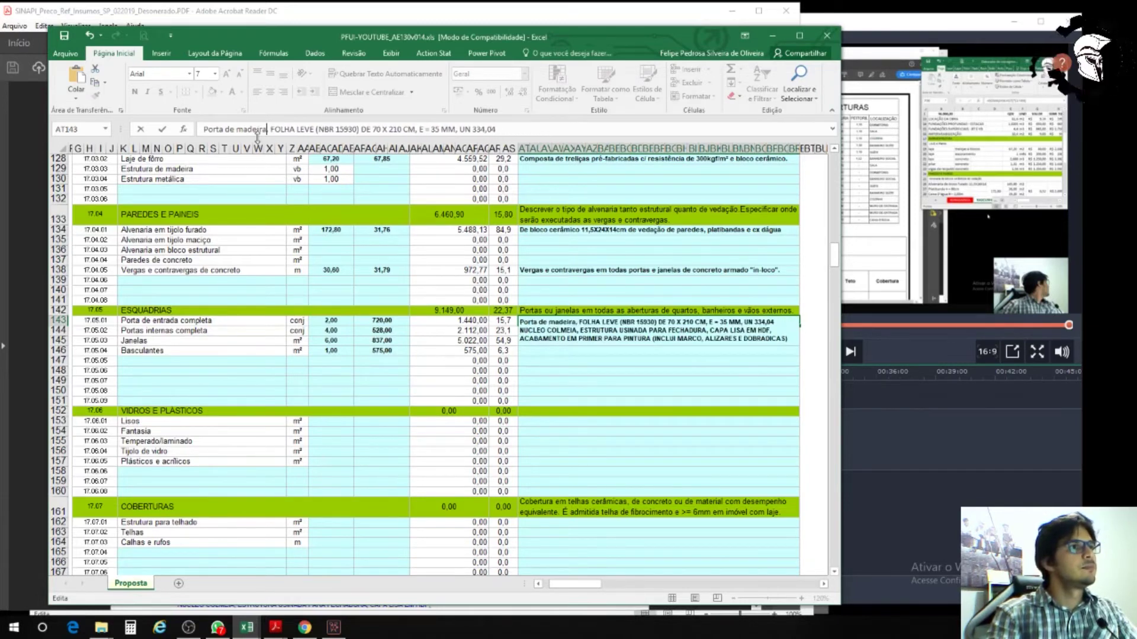
# Step: Rewrite FOLHA LEVE as Folha leve in the AT143 door description
pyautogui.write('olha')
pyautogui.press('Delete')
pyautogui.press('Delete')
pyautogui.press('Delete')
pyautogui.press('Delete')
pyautogui.press('Delete')
pyautogui.press('Delete')
pyautogui.press('Delete')
pyautogui.press('Delete')
pyautogui.press('Delete')
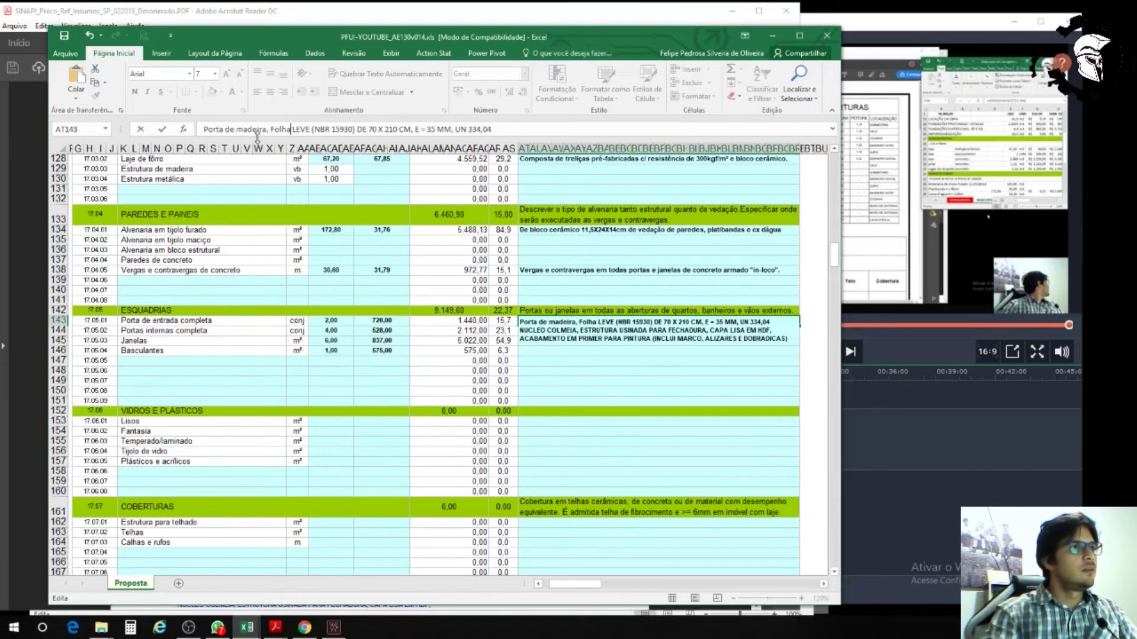
pyautogui.write('leve')
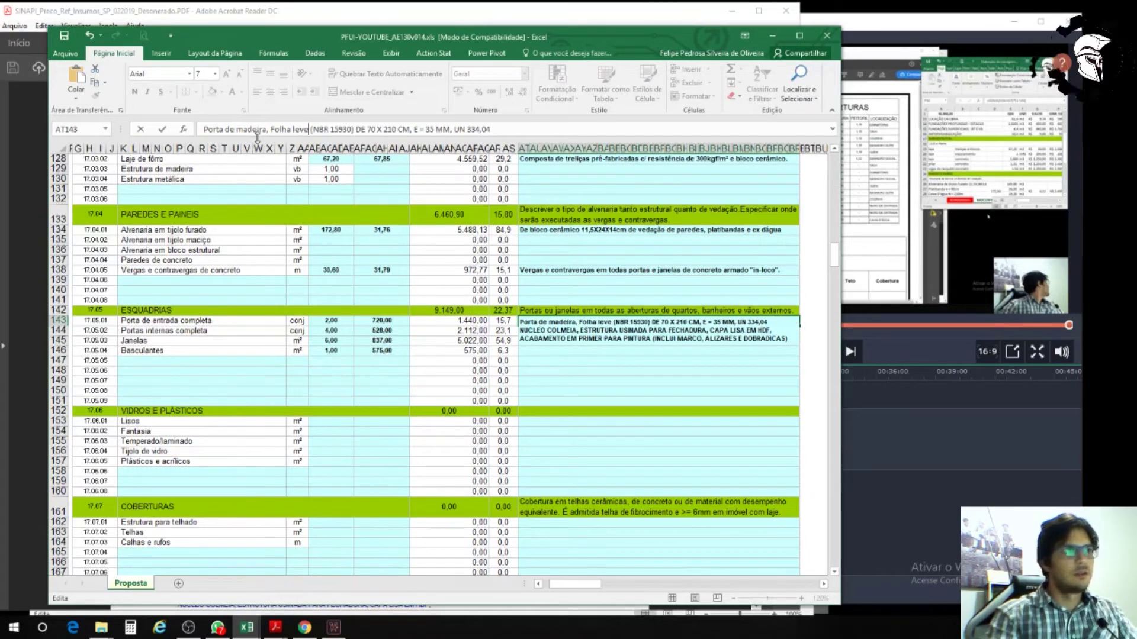
# Step: Remove the standard reference (NBR 15930) from the AT143 door description
pyautogui.hotkey('shift', 'Right')
pyautogui.hotkey('shift', 'Right')
pyautogui.hotkey('shift', 'Right')
pyautogui.hotkey('shift', 'Right')
pyautogui.hotkey('shift', 'Right')
pyautogui.hotkey('shift', 'Right')
pyautogui.hotkey('shift', 'Right')
pyautogui.hotkey('shift', 'Right')
pyautogui.hotkey('shift', 'Right')
pyautogui.hotkey('shift', 'Right')
pyautogui.hotkey('shift', 'Right')
pyautogui.hotkey('shift', 'Right')
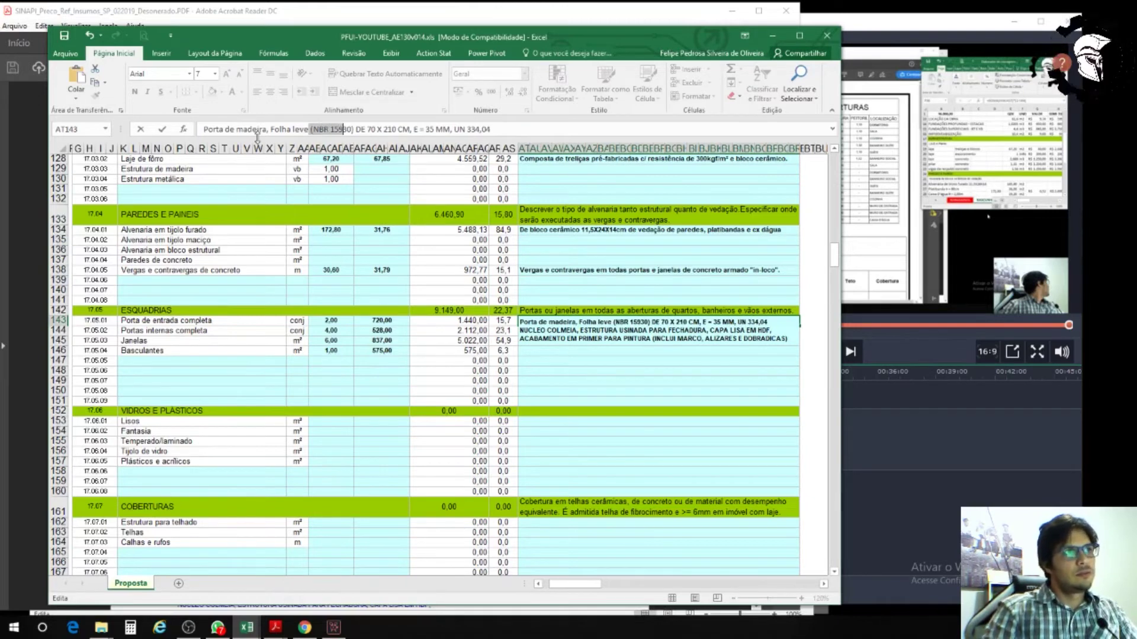
pyautogui.press('Delete')
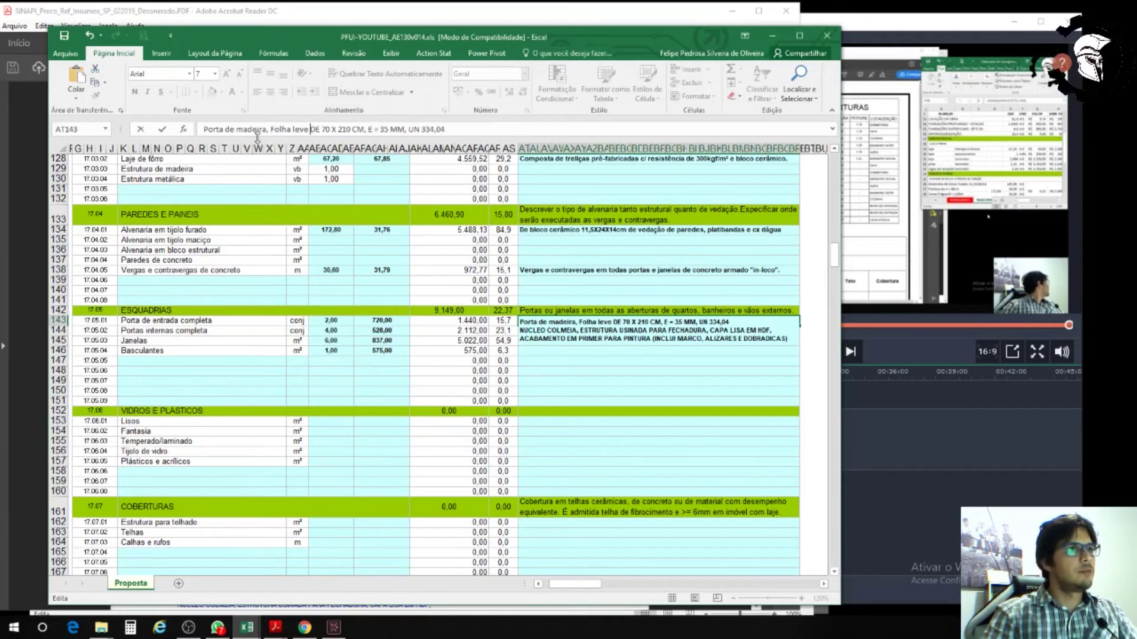
# Step: Rewrite the door size in AT143 with lowercase wording as de 70 X 210 cm
pyautogui.press('Delete')
pyautogui.press('Delete')
pyautogui.write('de')
pyautogui.press('Right')
pyautogui.press('Right')
pyautogui.press('Right')
pyautogui.press('Right')
pyautogui.press('Right')
pyautogui.press('BackSpace')
pyautogui.press('BackSpace')
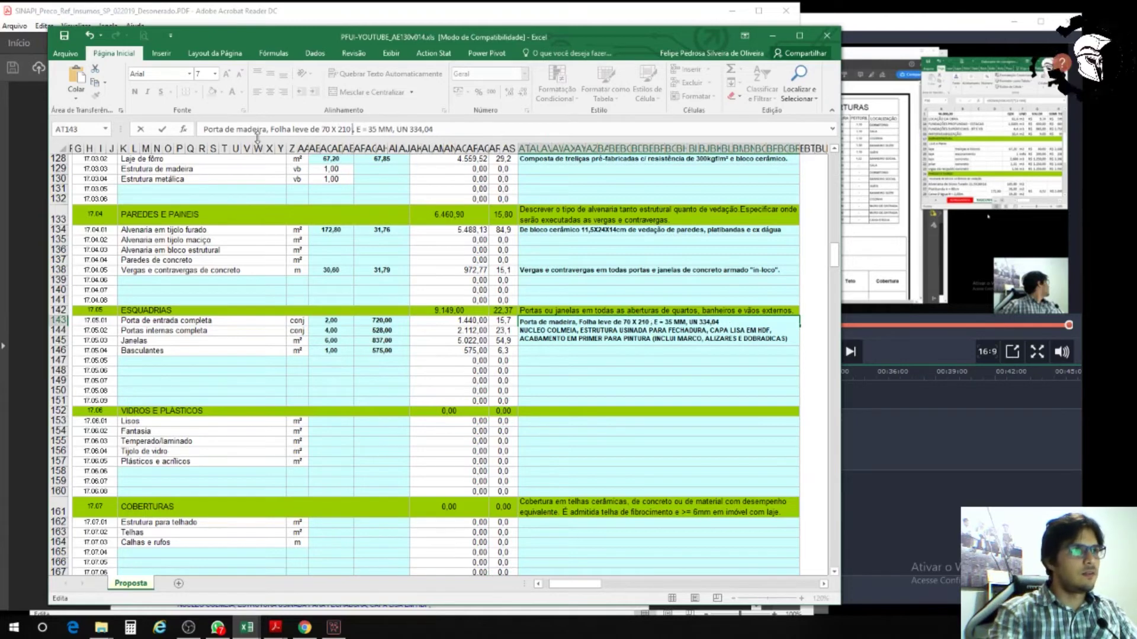
pyautogui.write('cm')
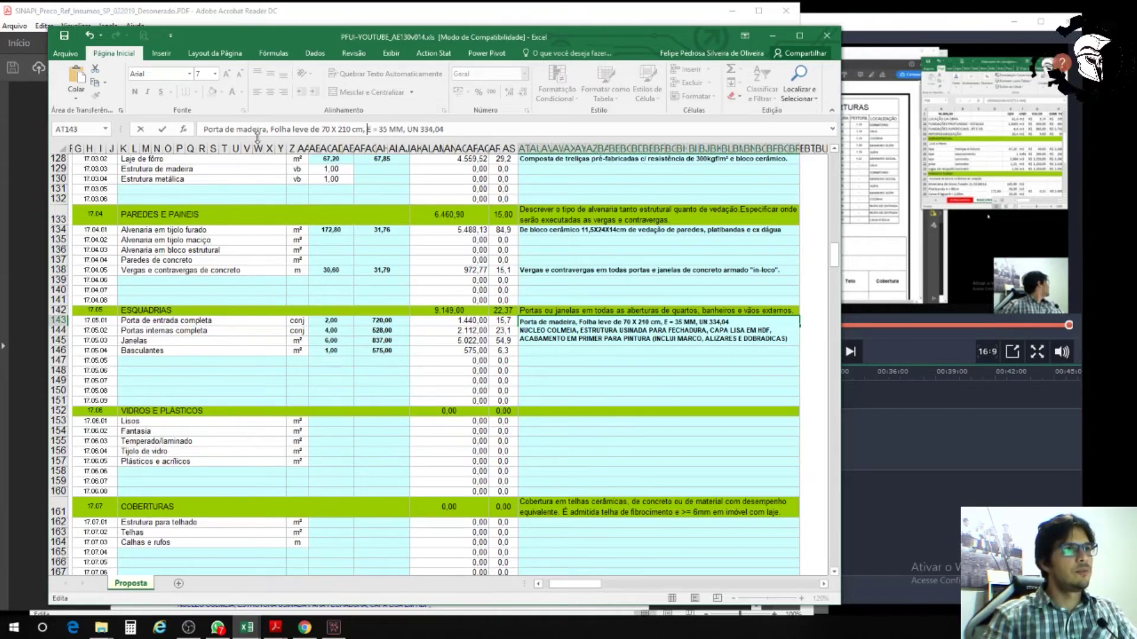
# Step: Rewrite the door thickness in AT143 as e = 35mm
pyautogui.press('BackSpace')
pyautogui.write('e')
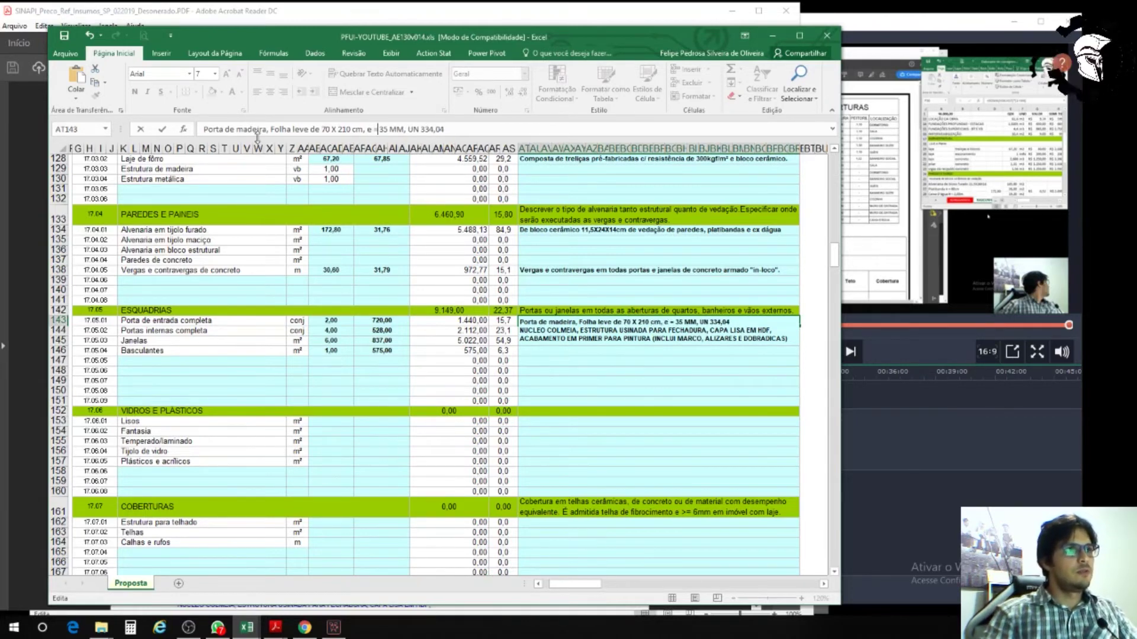
pyautogui.press('BackSpace')
pyautogui.press('BackSpace')
pyautogui.press('BackSpace')
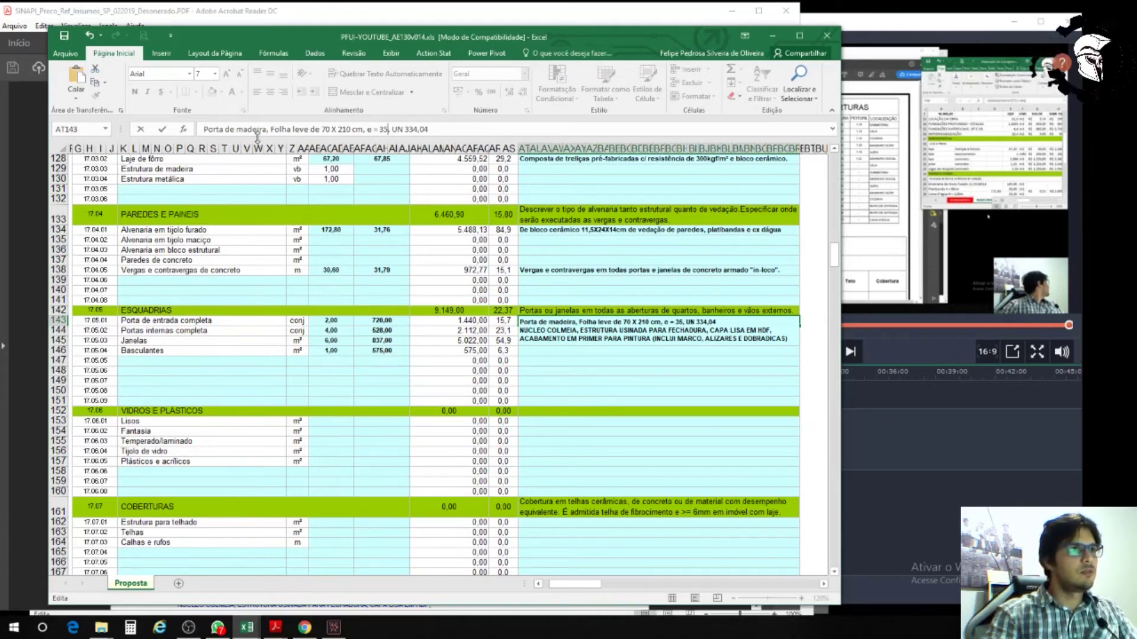
pyautogui.write('mm')
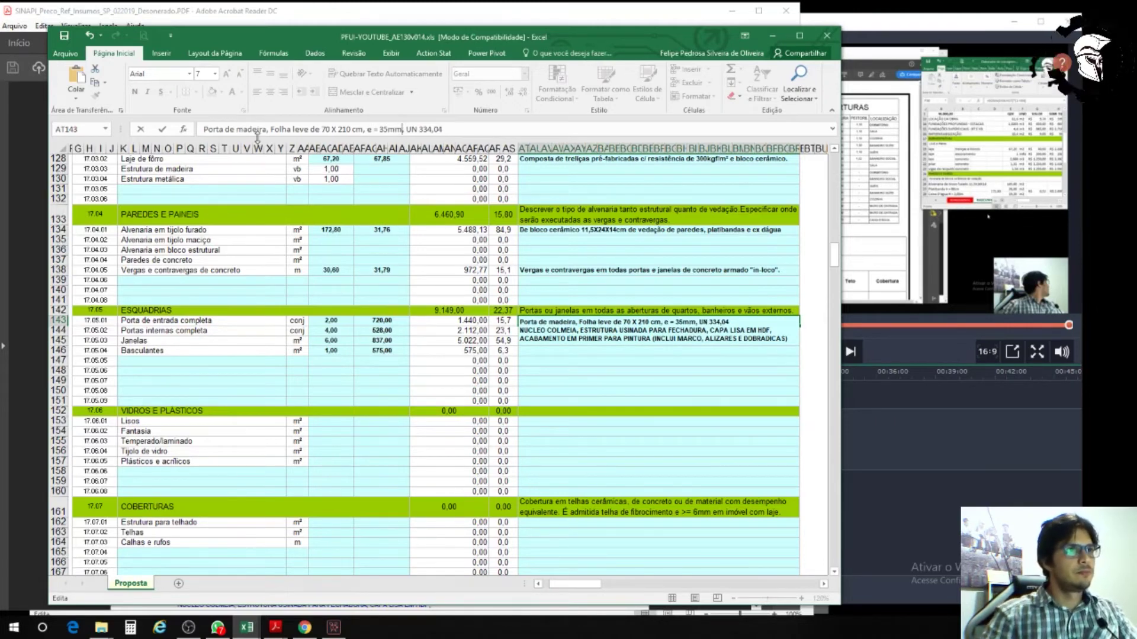
# Step: Delete the unit and price UN 334,04 from AT143 and join the following line to the first
pyautogui.press('Delete')
pyautogui.press('Delete')
pyautogui.press('Delete')
pyautogui.press('Delete')
pyautogui.press('Delete')
pyautogui.press('Delete')
pyautogui.press('Delete')
pyautogui.press('Delete')
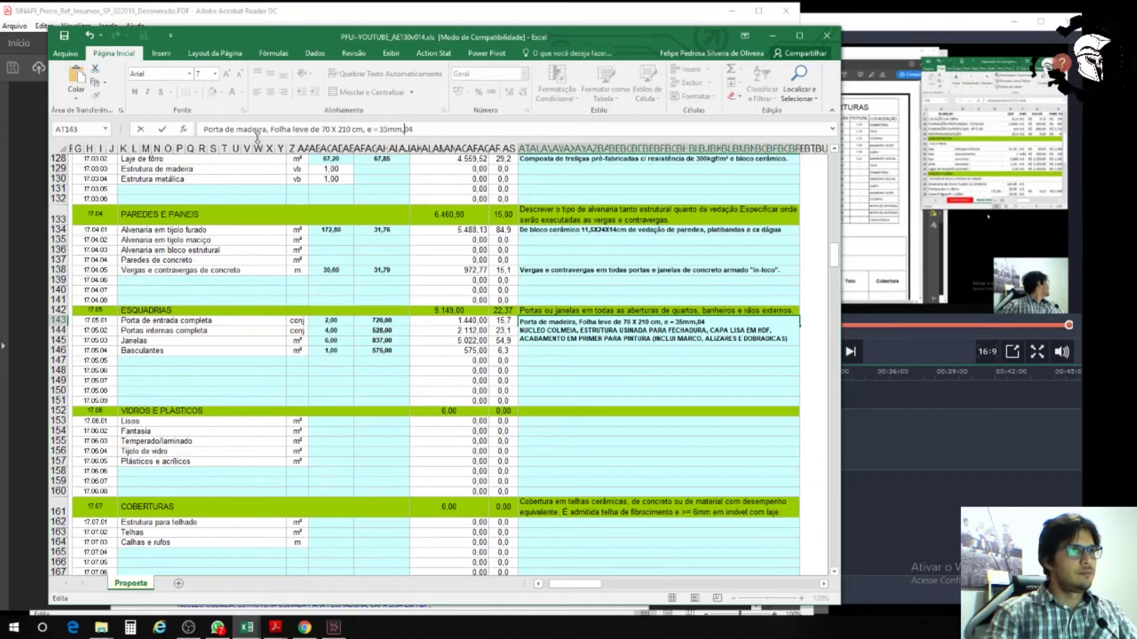
pyautogui.press('Delete')
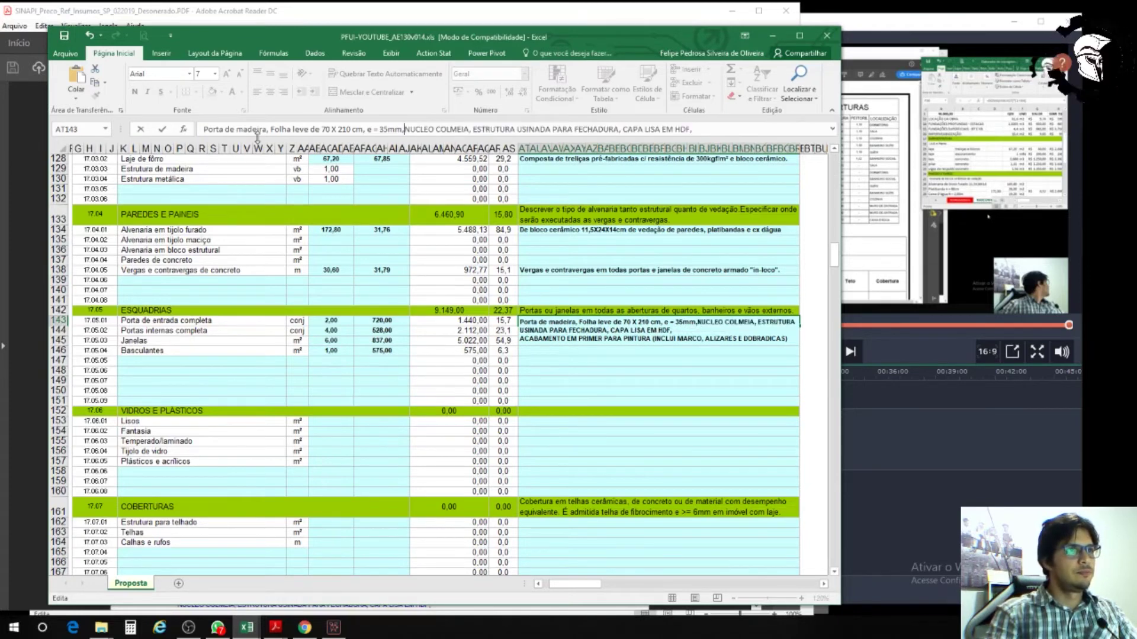
# Step: Remove NÚCLEO and enter núcleo colméia after the thickness in AT143
pyautogui.press('Delete')
pyautogui.press('Delete')
pyautogui.press('Delete')
pyautogui.press('Delete')
pyautogui.press('Delete')
pyautogui.press('Delete')
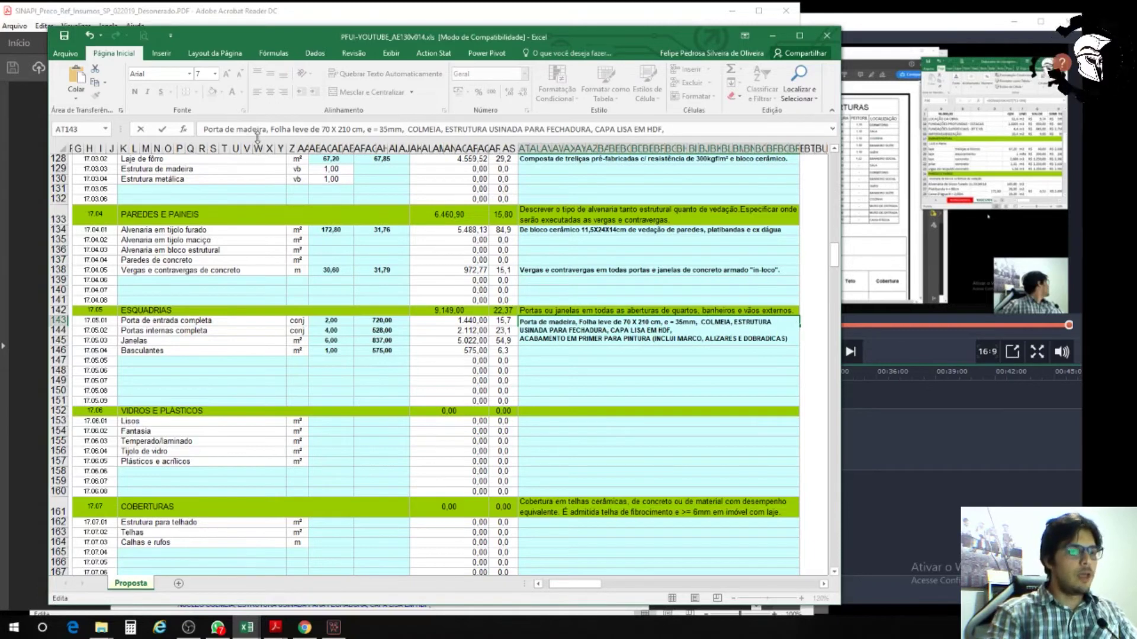
pyautogui.write('núcle')
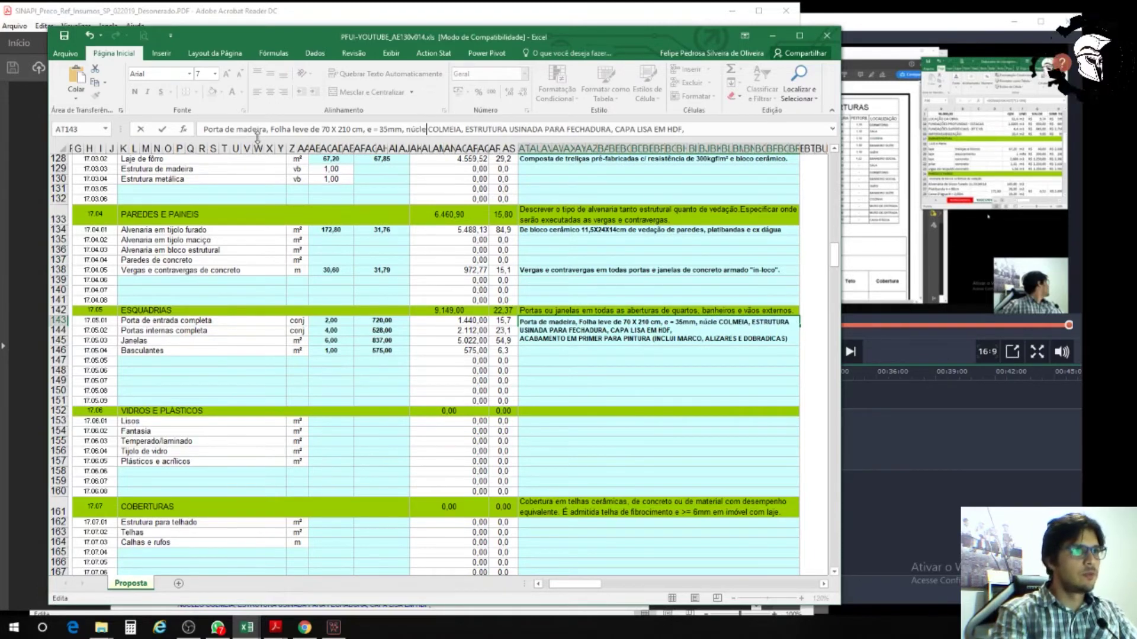
pyautogui.write('o ')
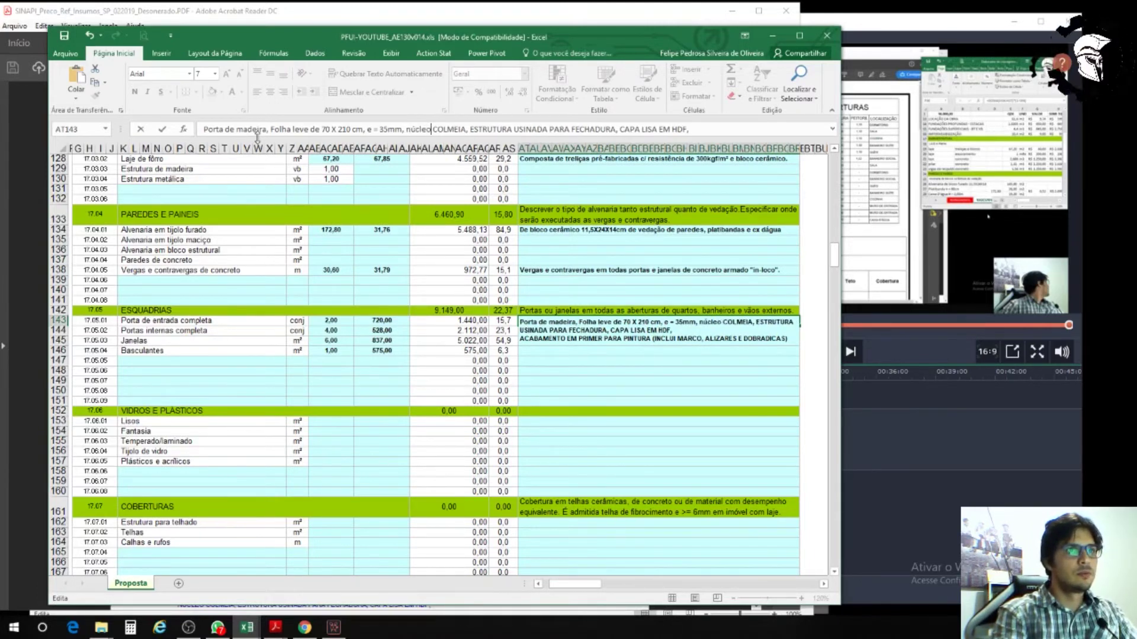
pyautogui.write('col')
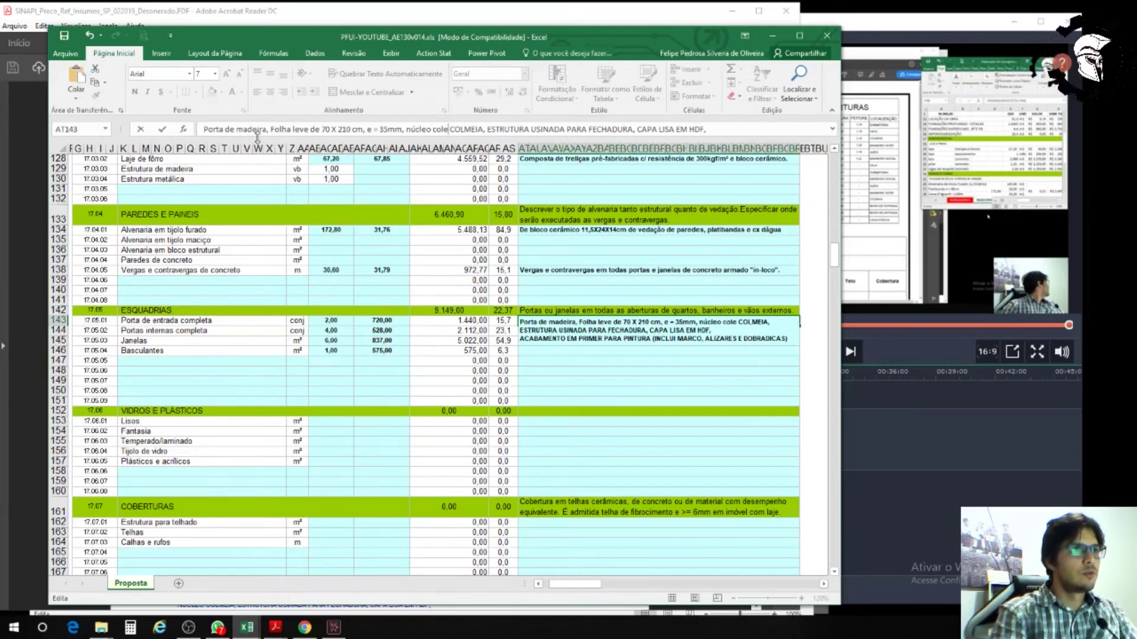
pyautogui.write('méia')
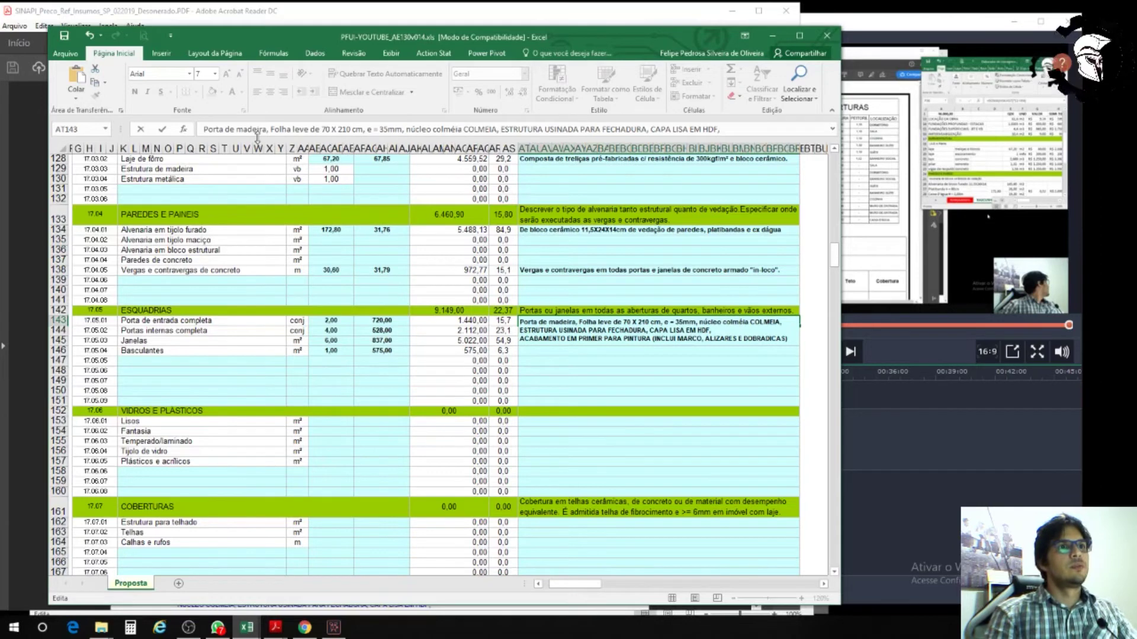
# Step: Delete all the uppercase text after núcleo colméia in AT143 and end the description with a period
pyautogui.hotkey('shift', 'Right')
pyautogui.hotkey('shift', 'Right')
pyautogui.hotkey('shift', 'Right')
pyautogui.hotkey('shift', 'Right')
pyautogui.hotkey('shift', 'Right')
pyautogui.hotkey('shift', 'Right')
pyautogui.hotkey('shift', 'Right')
pyautogui.hotkey('shift', 'Right')
pyautogui.hotkey('shift', 'Right')
pyautogui.hotkey('shift', 'Right')
pyautogui.hotkey('shift', 'Right')
pyautogui.hotkey('shift', 'Right')
pyautogui.hotkey('shift', 'Right')
pyautogui.hotkey('shift', 'Right')
pyautogui.hotkey('shift', 'Right')
pyautogui.hotkey('shift', 'Right')
pyautogui.hotkey('shift', 'Right')
pyautogui.hotkey('shift', 'Right')
pyautogui.hotkey('shift', 'Right')
pyautogui.hotkey('shift', 'Right')
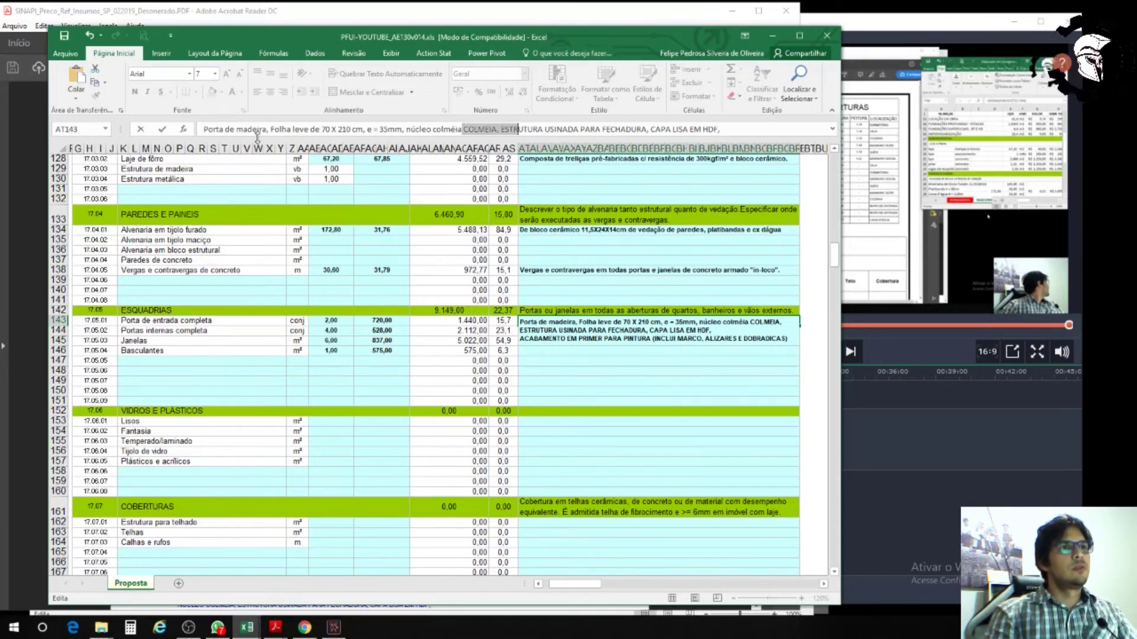
pyautogui.hotkey('shift', 'Right')
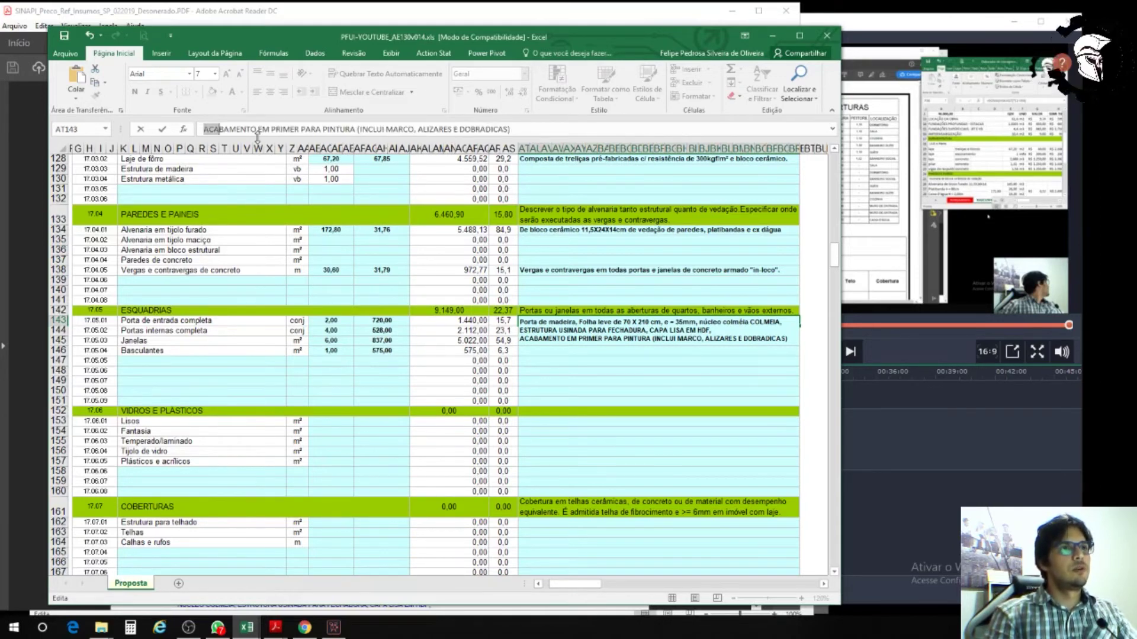
pyautogui.press('Delete')
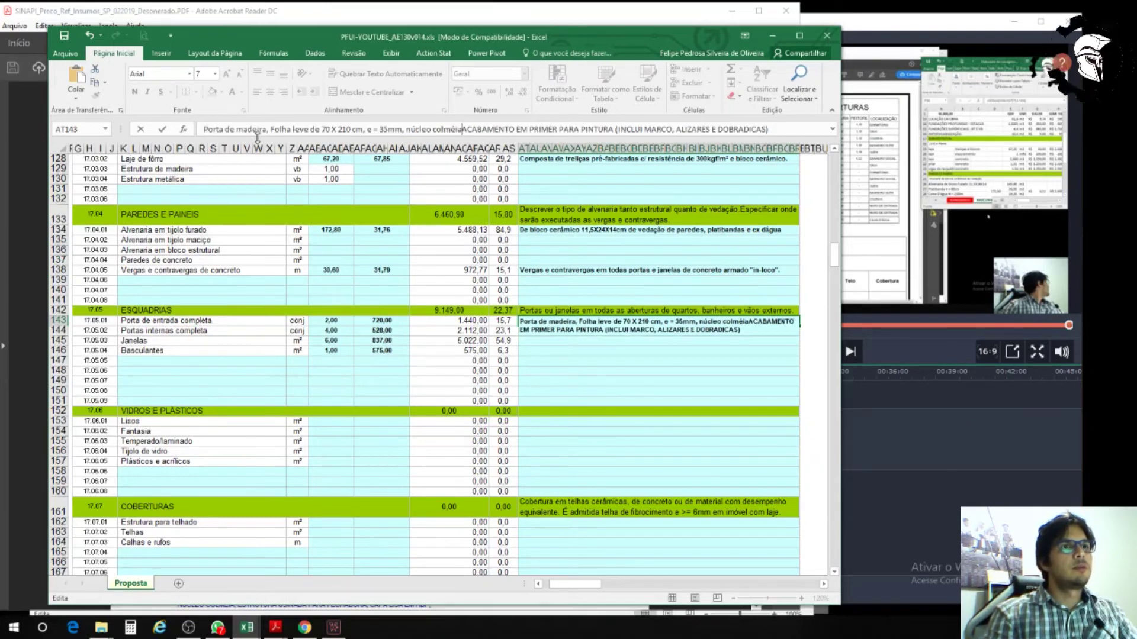
pyautogui.moveTo(769, 129); pyautogui.dragTo(462, 133)
pyautogui.press('Delete')
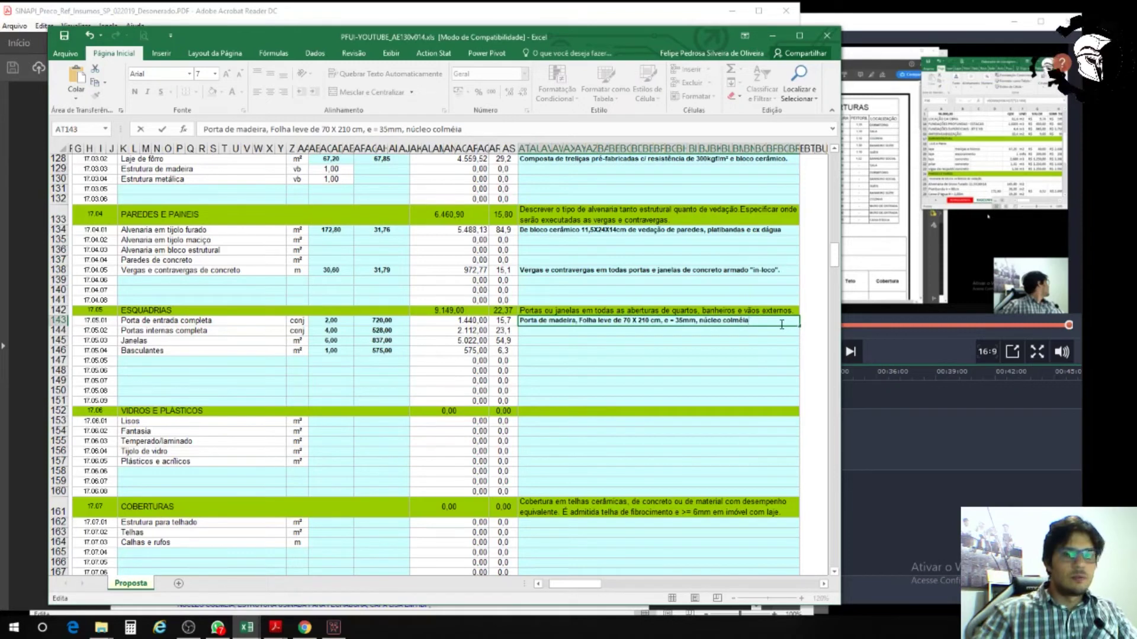
pyautogui.click(620, 362)
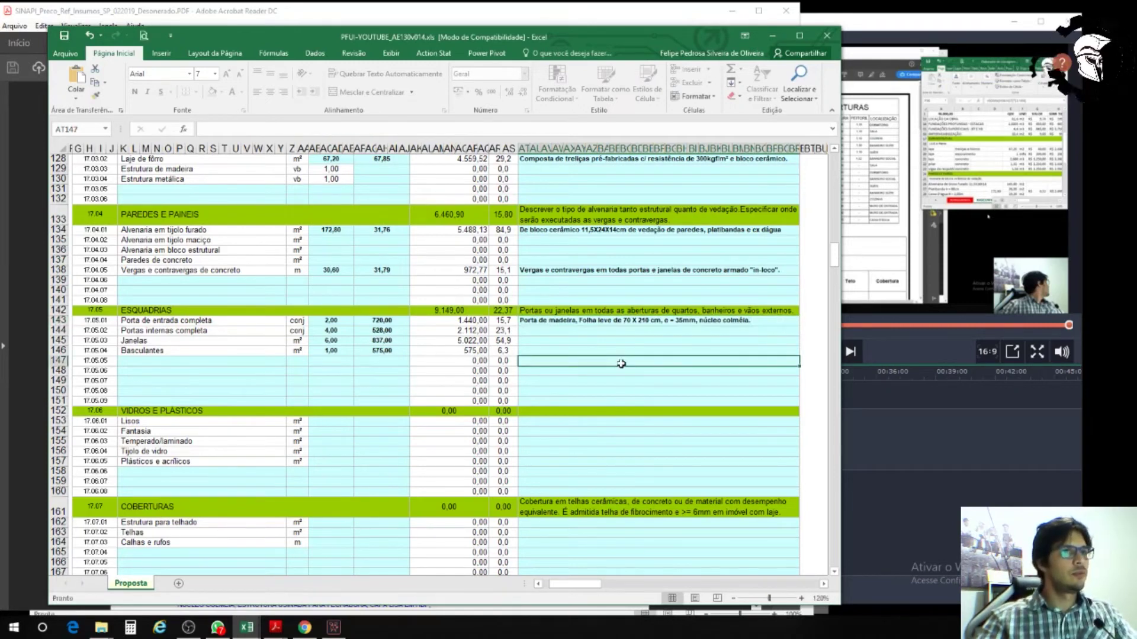
# Step: Copy the door description from AT143 into AT144, beside Portas internas completa
pyautogui.click(616, 320)
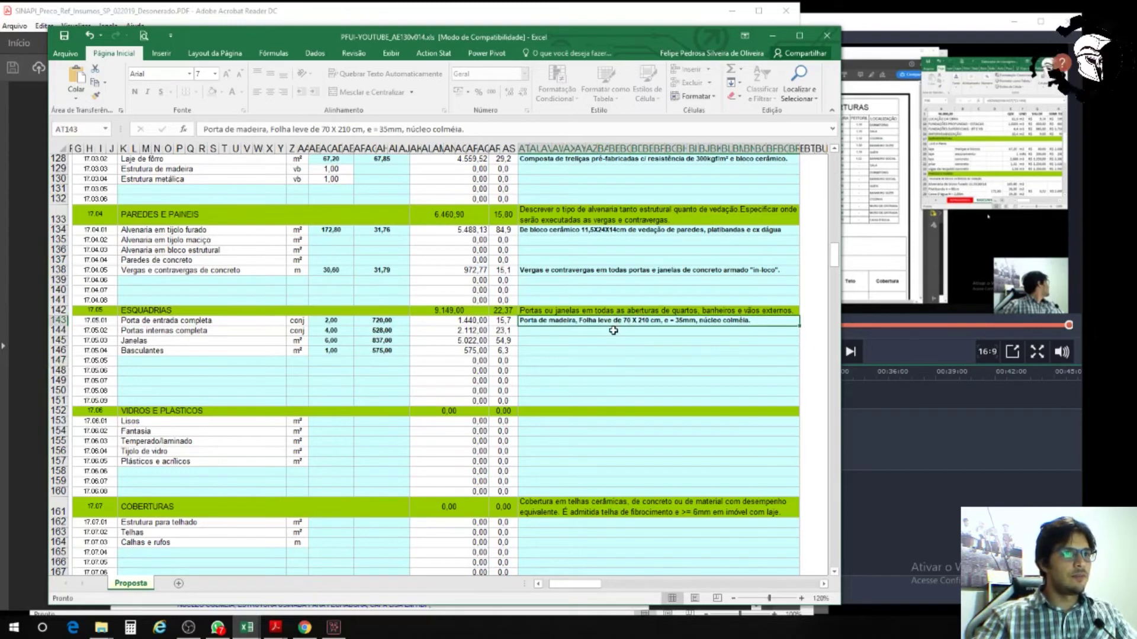
pyautogui.hotkey('ctrl', 'c')
pyautogui.click(603, 331)
pyautogui.hotkey('ctrl', 'v')
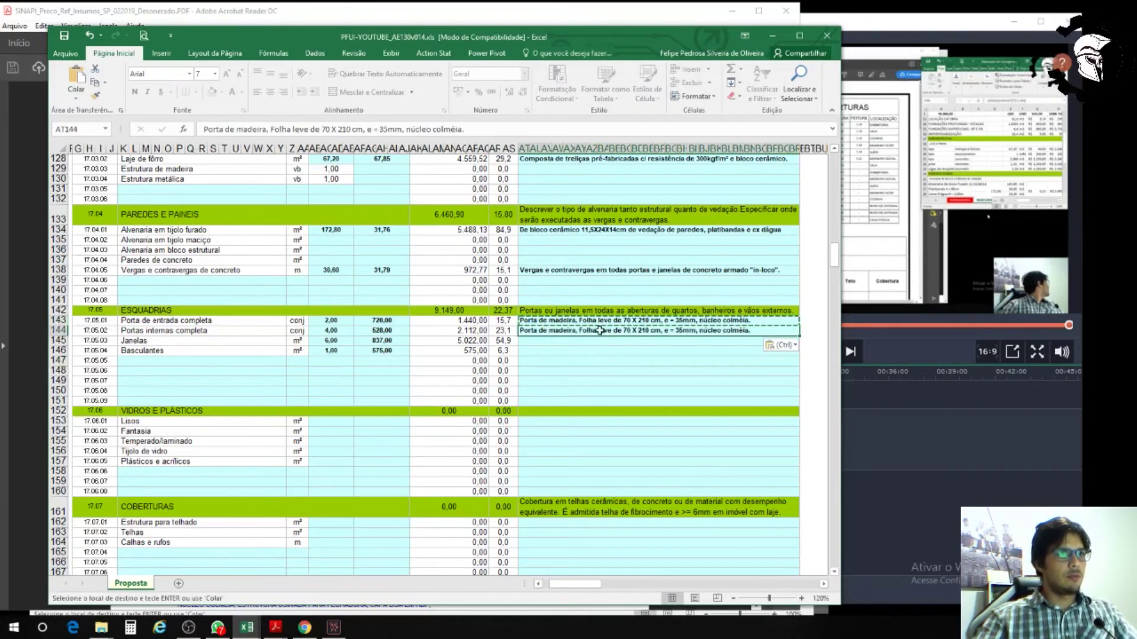
# Step: Remove the size de 70 X 210 cm from the internal doors' description in AT144
pyautogui.press('pageup')
pyautogui.scroll(-5, 606, 364)
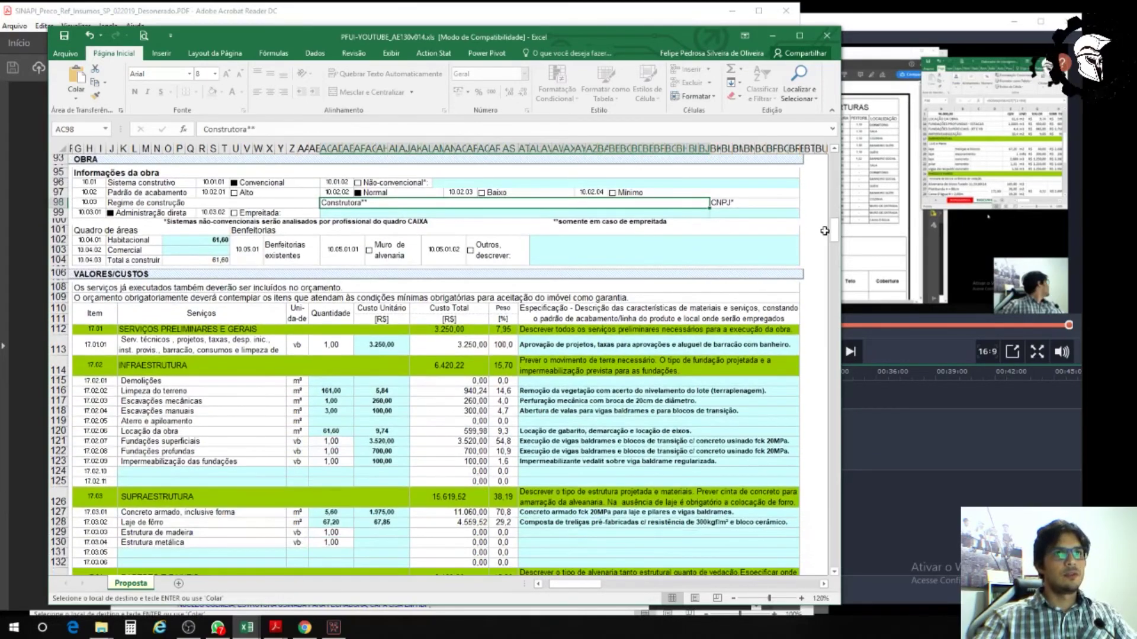
pyautogui.moveTo(835, 231)
pyautogui.mouseDown()
pyautogui.moveTo(835, 285)
pyautogui.moveTo(835, 250)
pyautogui.mouseUp()
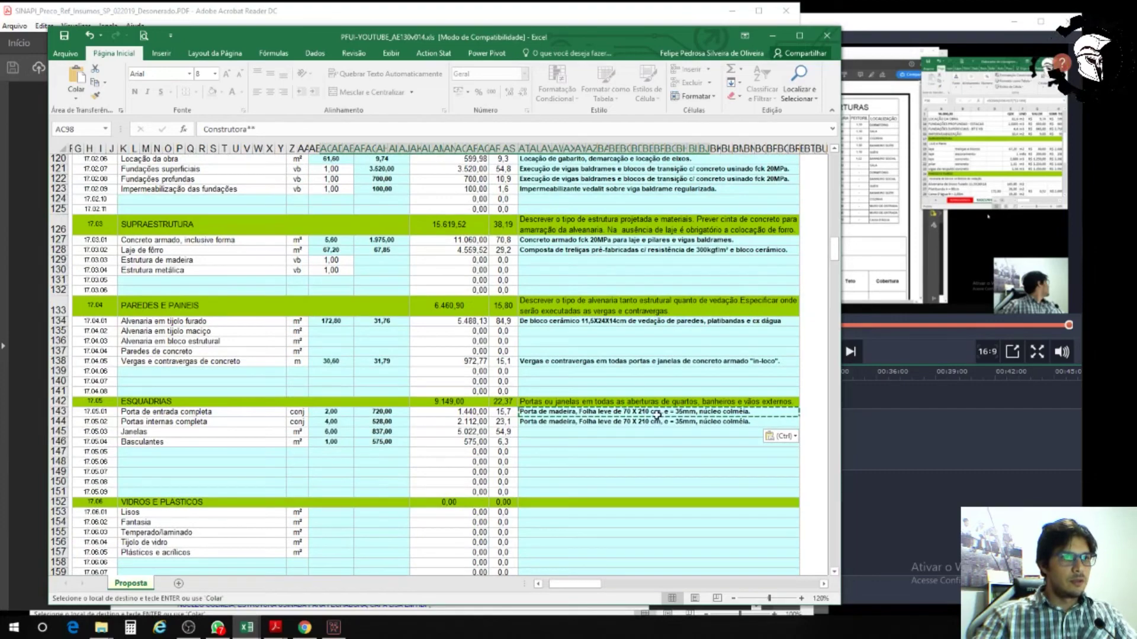
pyautogui.click(636, 422)
pyautogui.press('Escape')
pyautogui.scroll(-2, 626, 449)
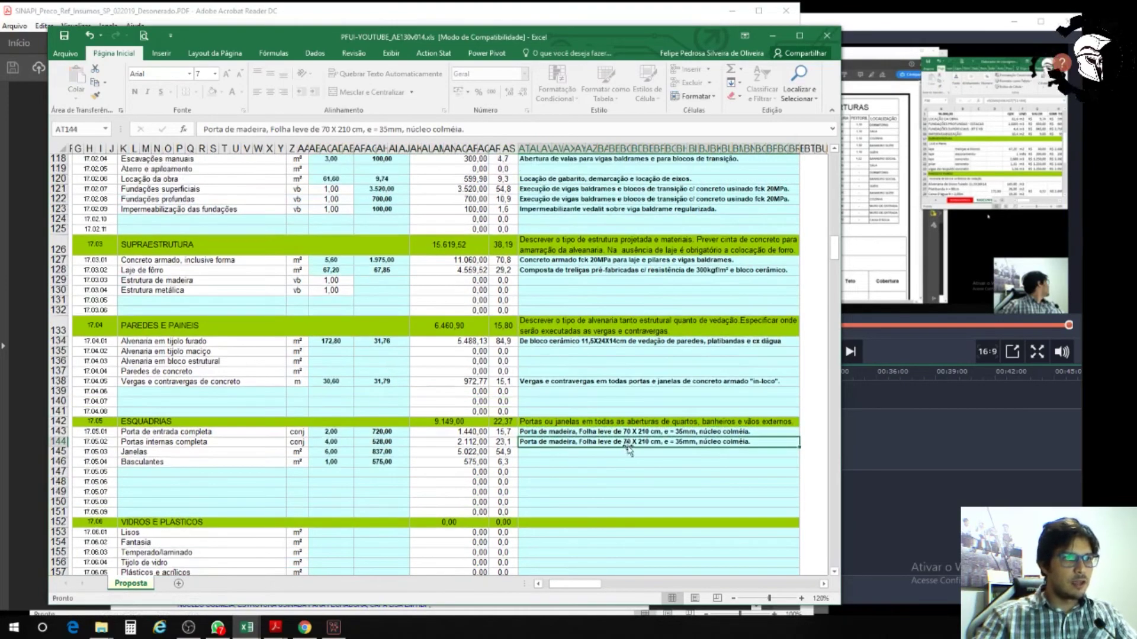
pyautogui.doubleClick(631, 381)
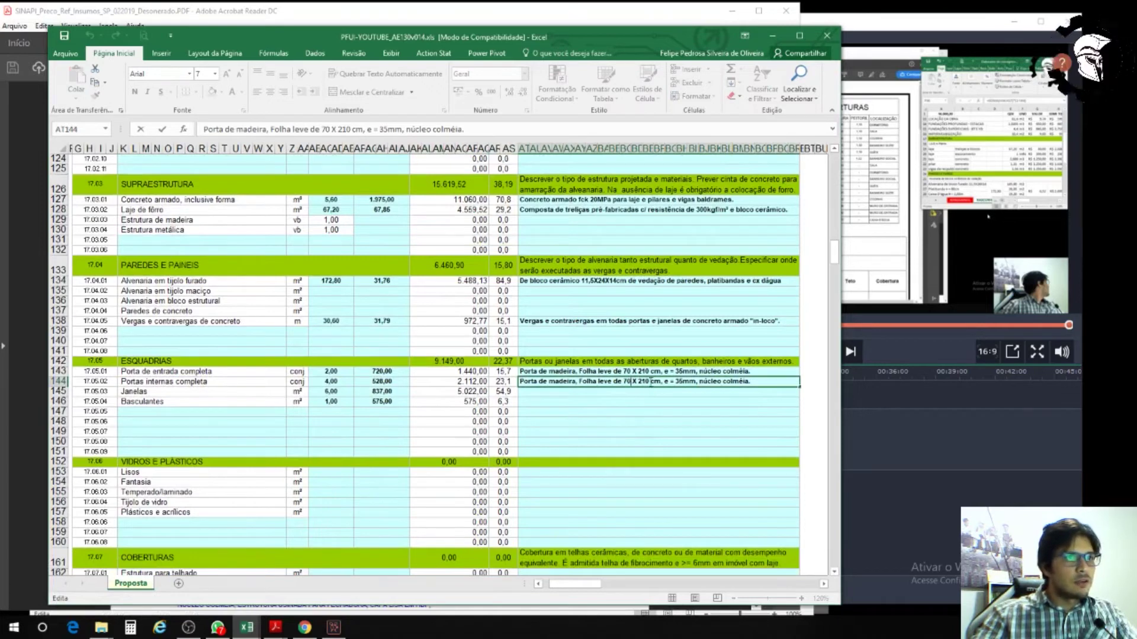
pyautogui.moveTo(657, 381); pyautogui.dragTo(616, 382)
pyautogui.press('BackSpace')
pyautogui.press('BackSpace')
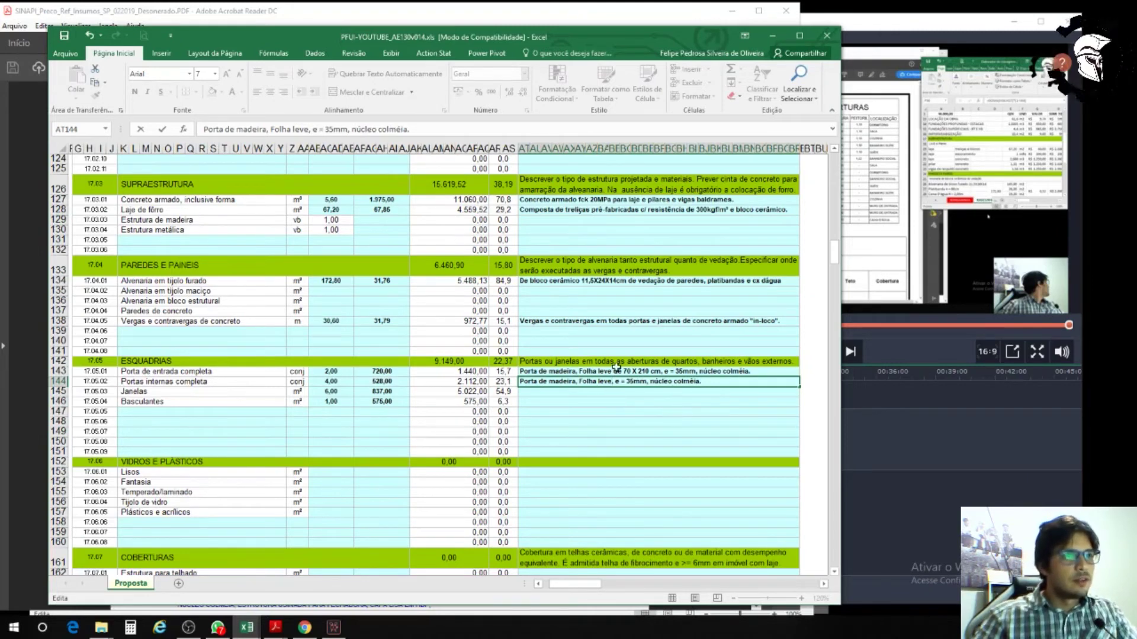
# Step: Remove the size de 70 X 210 cm from the entrance door's description in AT143
pyautogui.click(648, 371)
pyautogui.doubleClick(653, 371)
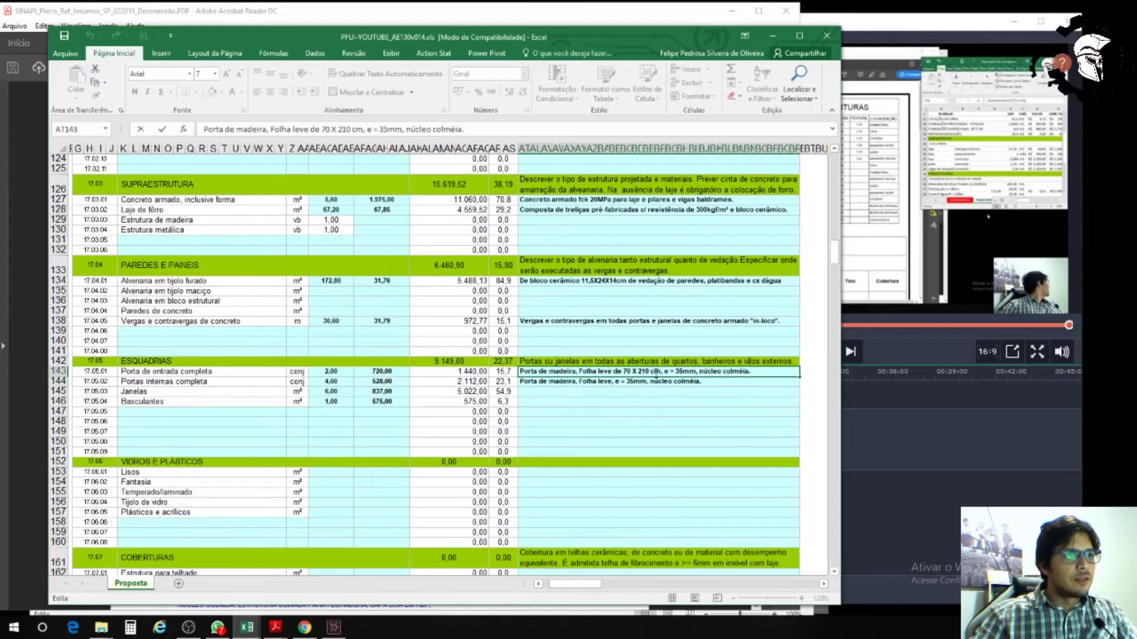
pyautogui.moveTo(660, 371); pyautogui.dragTo(622, 372)
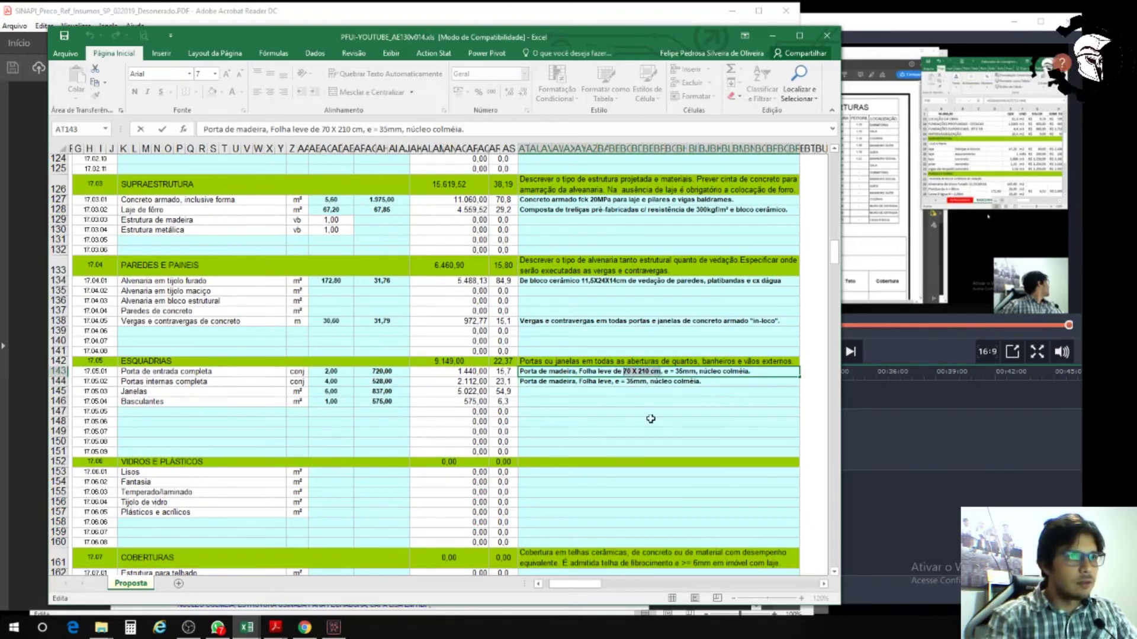
pyautogui.press('BackSpace')
pyautogui.press('BackSpace')
pyautogui.press('BackSpace')
pyautogui.press('BackSpace')
pyautogui.press('BackSpace')
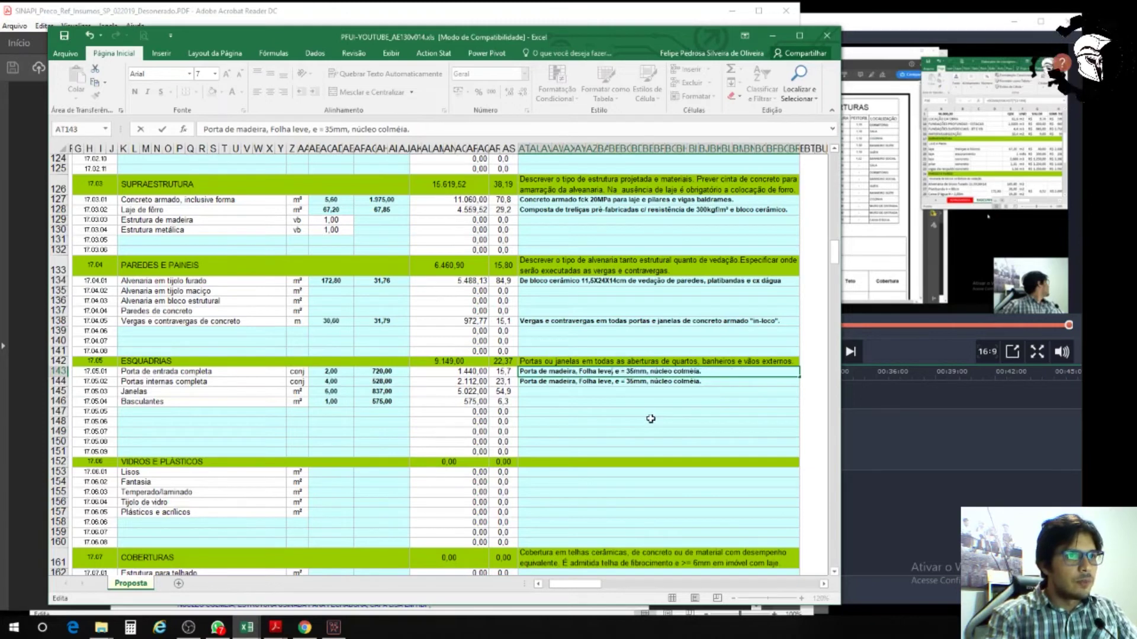
# Step: Replace leve with média in the entrance door's description in AT143, so it reads Folha média
pyautogui.press('BackSpace')
pyautogui.press('BackSpace')
pyautogui.press('BackSpace')
pyautogui.press('BackSpace')
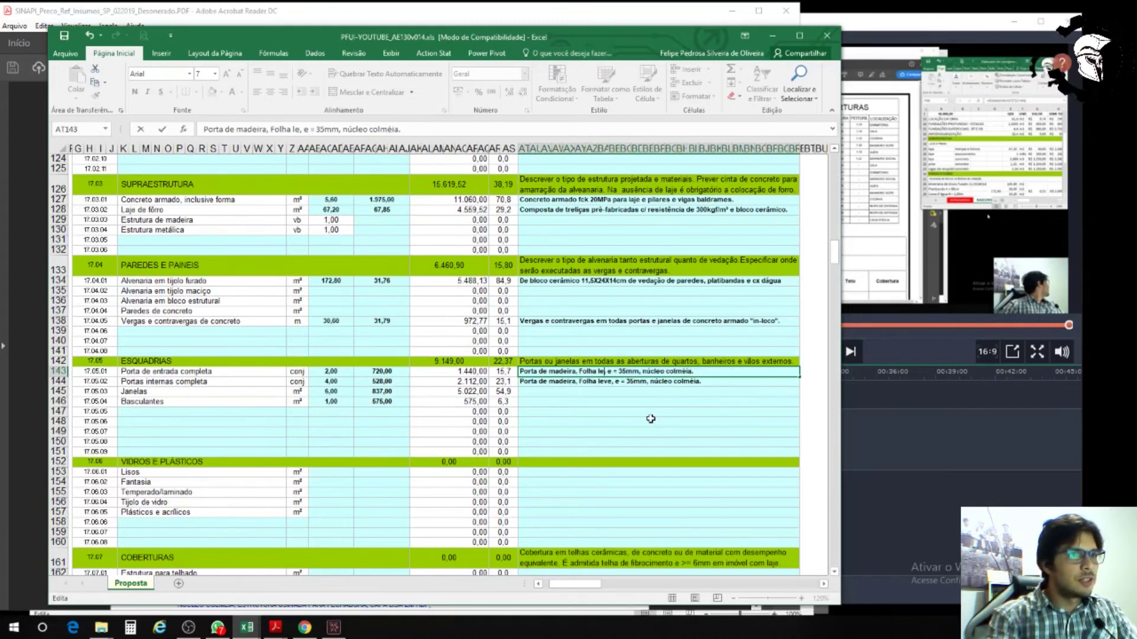
pyautogui.write('média')
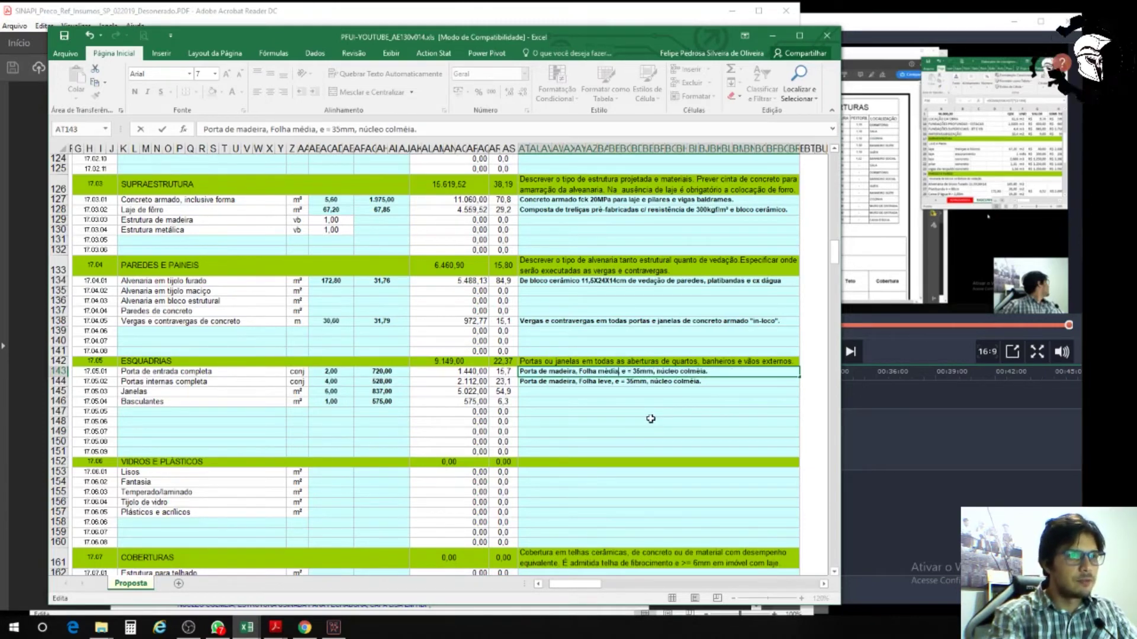
pyautogui.click(682, 390)
pyautogui.click(684, 372)
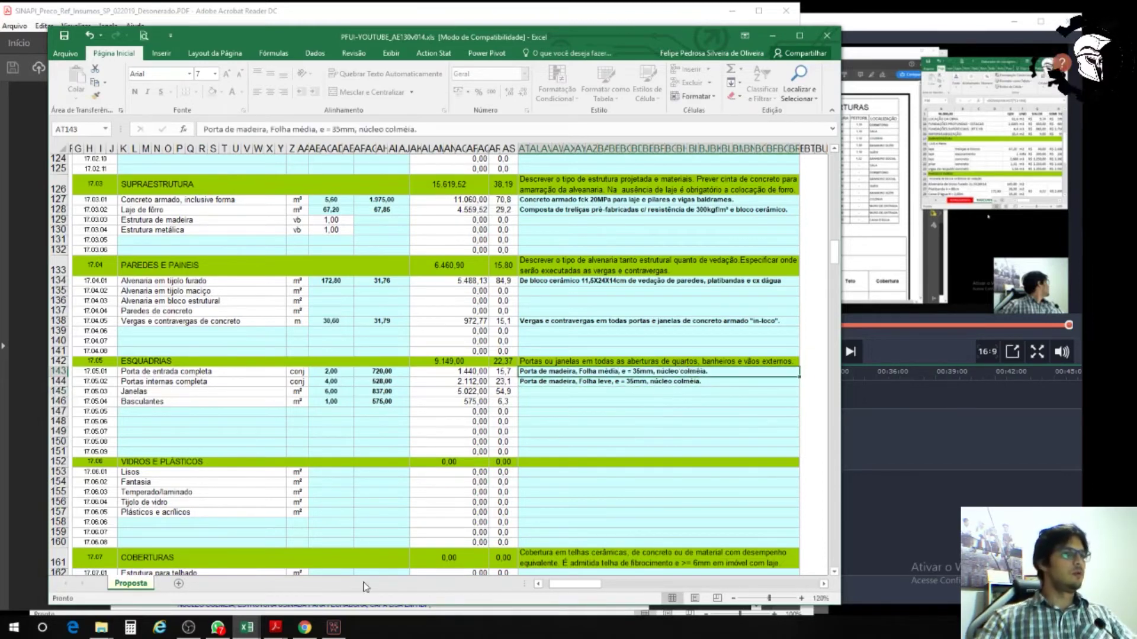
# Step: Search the SINAPI price list PDF for KIT PORTA and examine the core type specified for the folha média doors
pyautogui.click(285, 631)
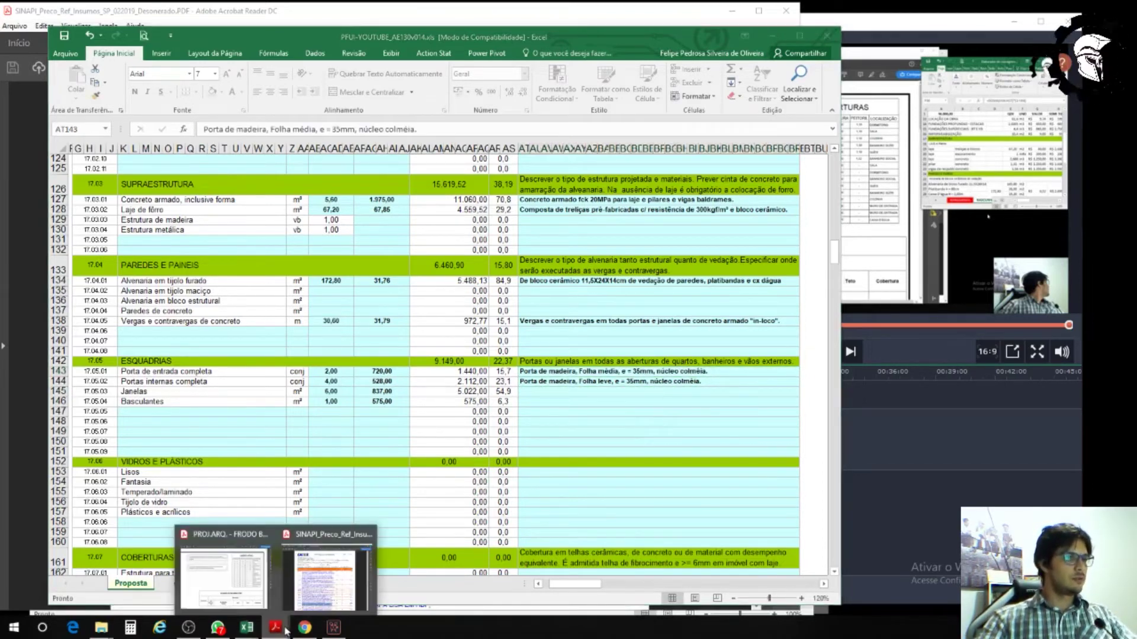
pyautogui.click(312, 587)
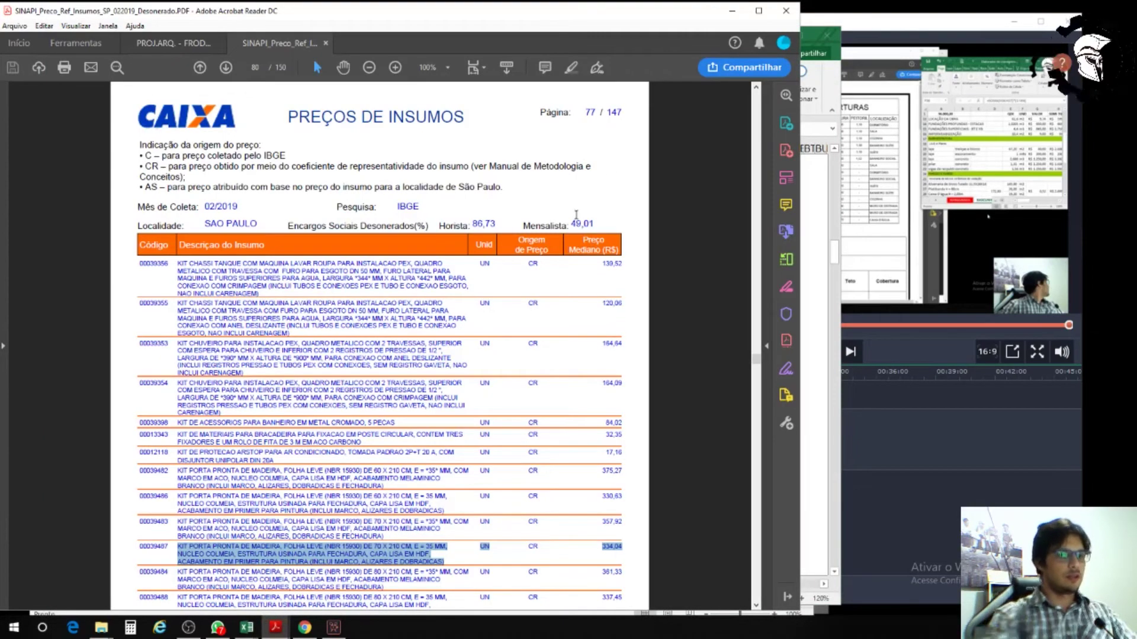
pyautogui.hotkey('ctrl', 'f')
pyautogui.write('KIT PORTA')
pyautogui.press('Return')
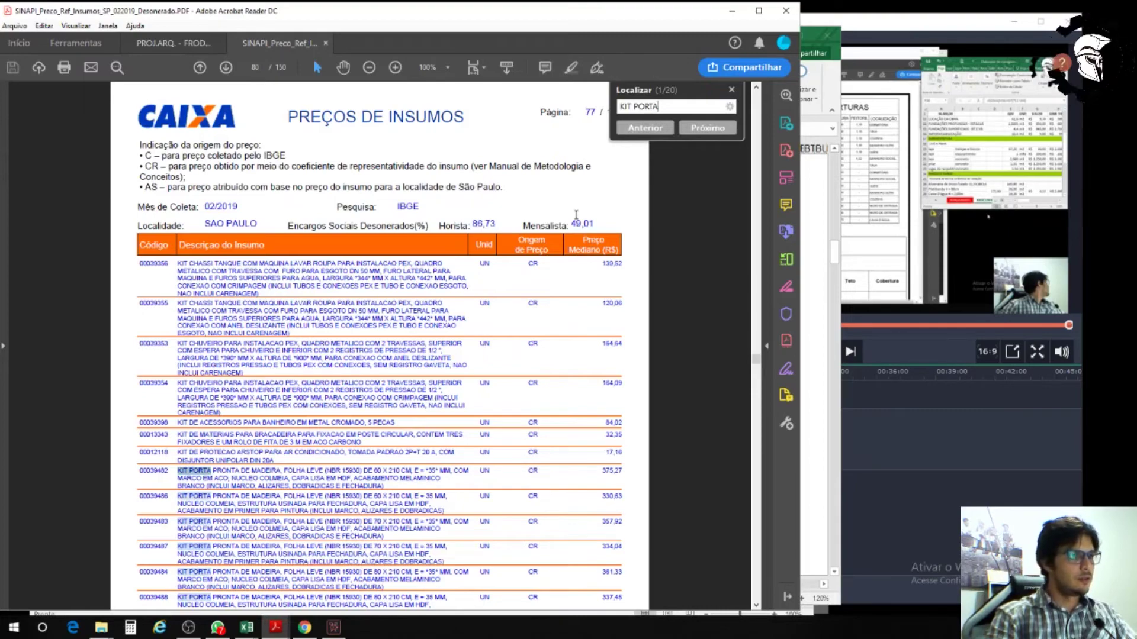
pyautogui.press('Return')
pyautogui.press('Return')
pyautogui.press('Return')
pyautogui.press('Return')
pyautogui.press('Return')
pyautogui.press('Return')
pyautogui.press('Return')
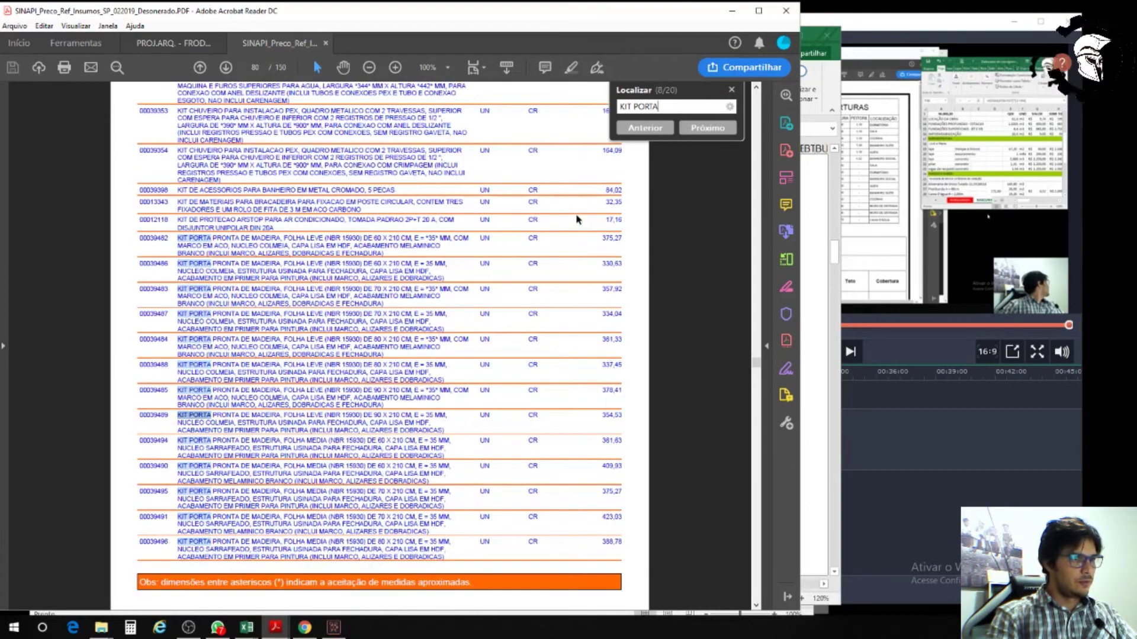
pyautogui.press('Return')
pyautogui.press('Return')
pyautogui.press('Return')
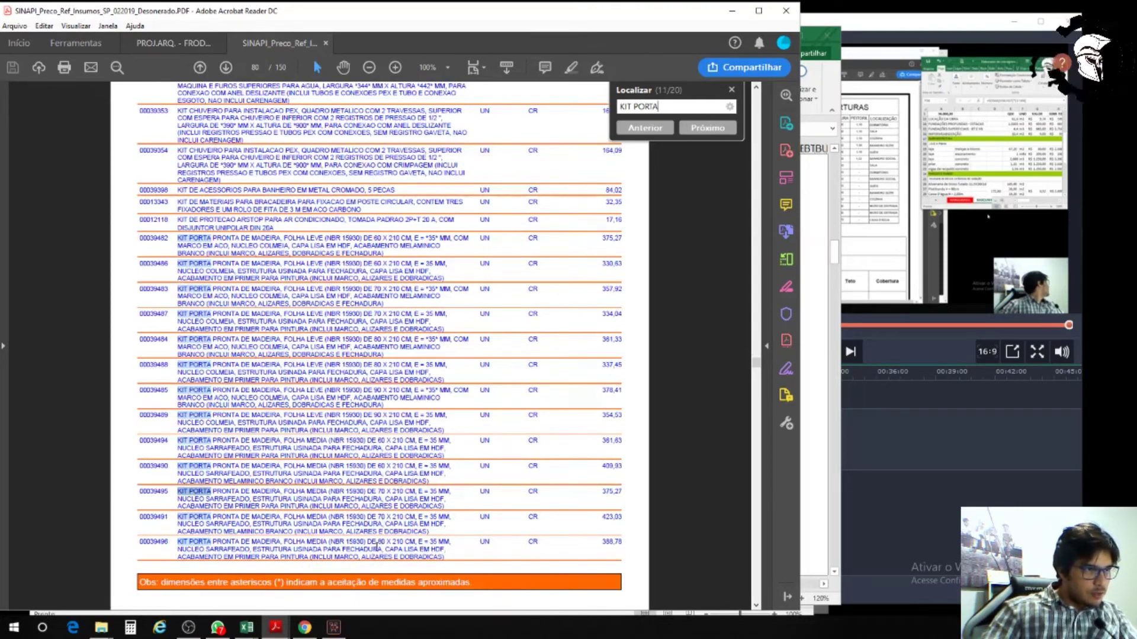
pyautogui.click(343, 541)
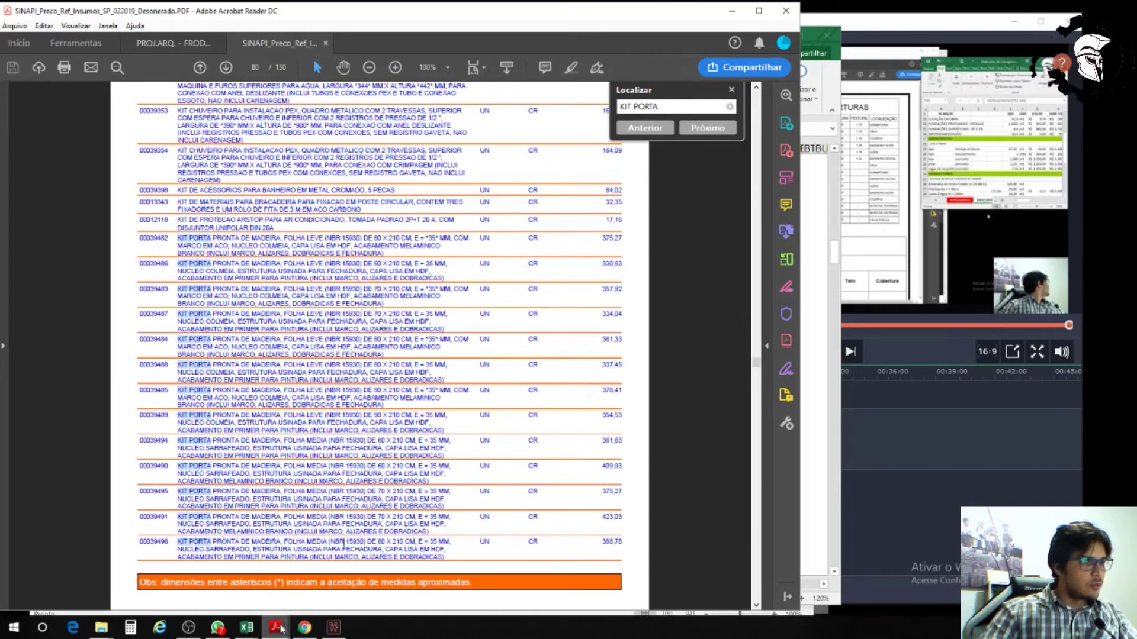
# Step: Return to the Excel budget and replace colméia with sarrafeado in the entrance door's description in AT143
pyautogui.click(257, 622)
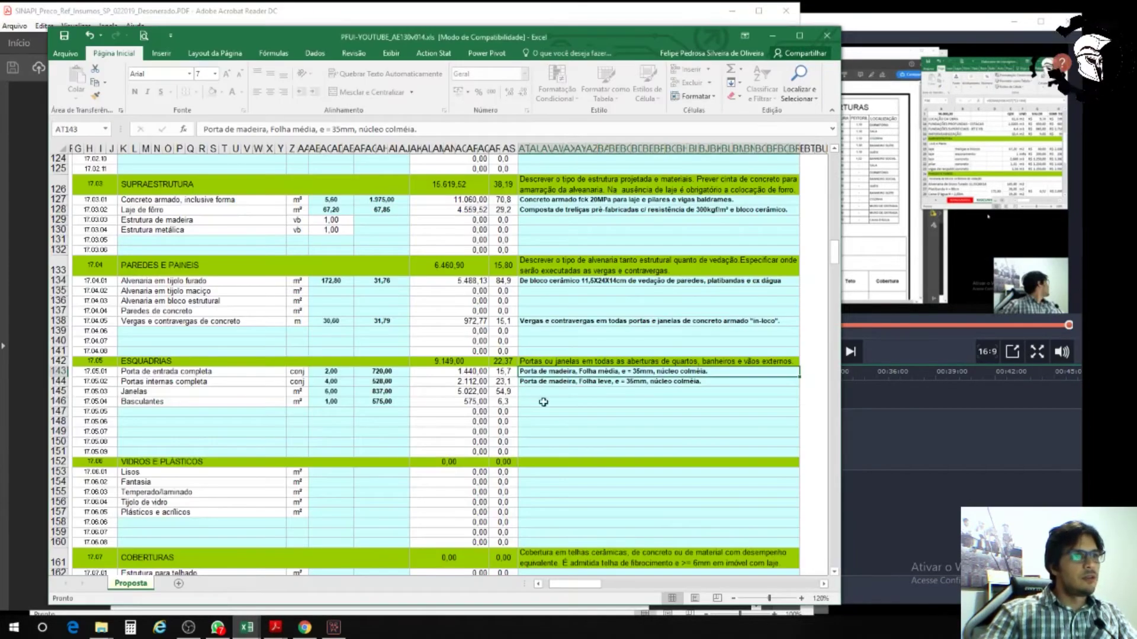
pyautogui.doubleClick(704, 372)
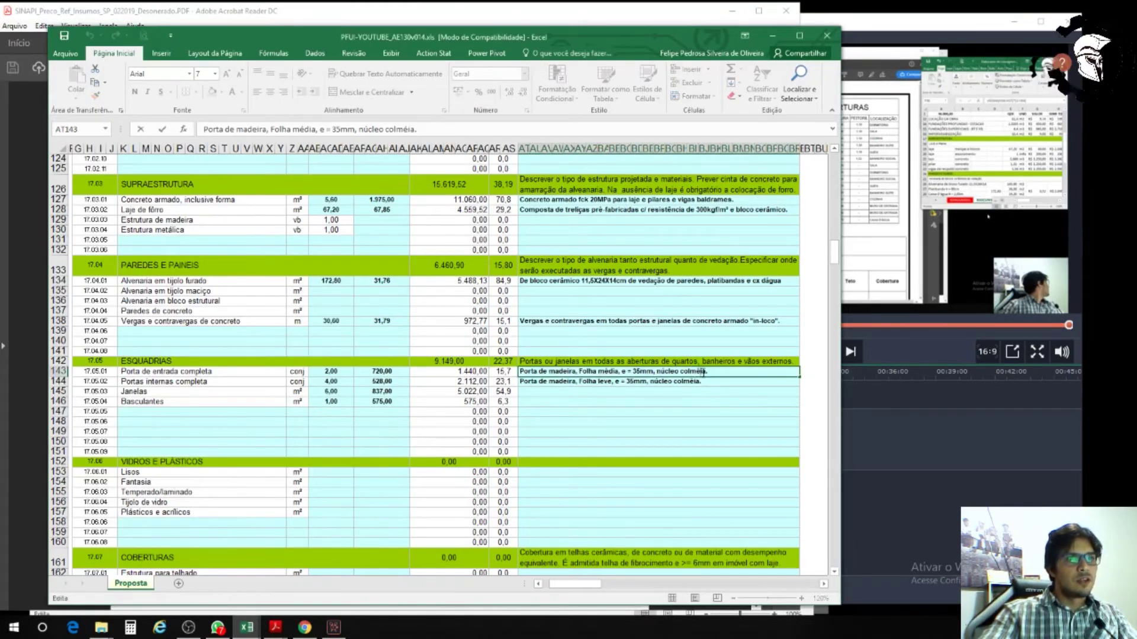
pyautogui.press('BackSpace')
pyautogui.press('BackSpace')
pyautogui.press('BackSpace')
pyautogui.press('BackSpace')
pyautogui.press('BackSpace')
pyautogui.press('BackSpace')
pyautogui.press('BackSpace')
pyautogui.write('sarrafeado')
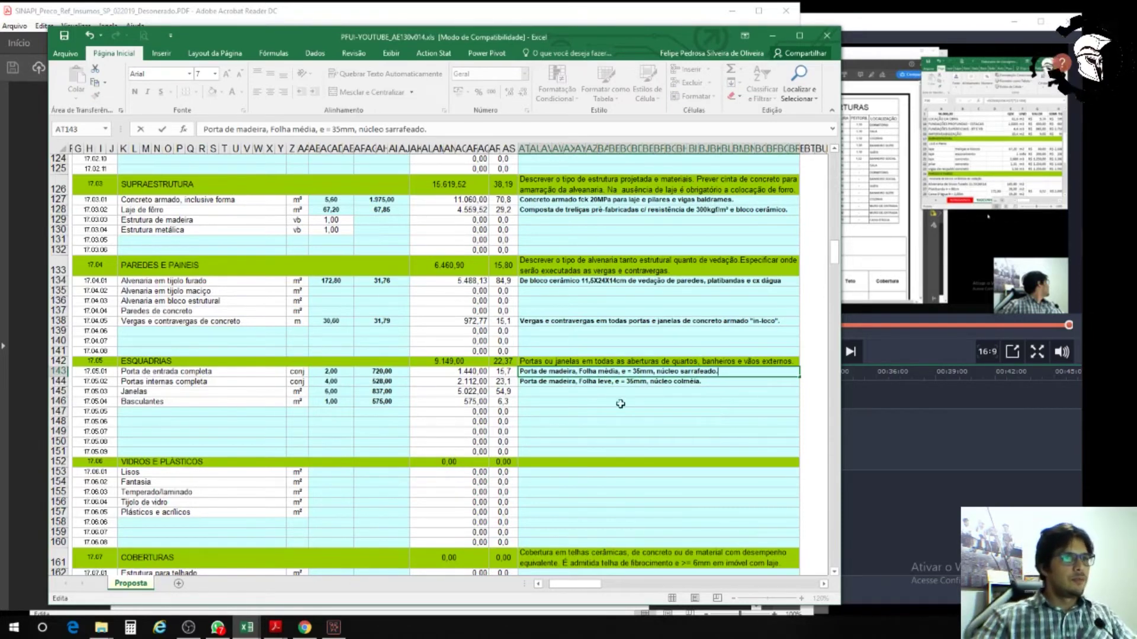
# Step: Start the Janelas description in AT145 with De alumínio followed by a comma
pyautogui.click(602, 391)
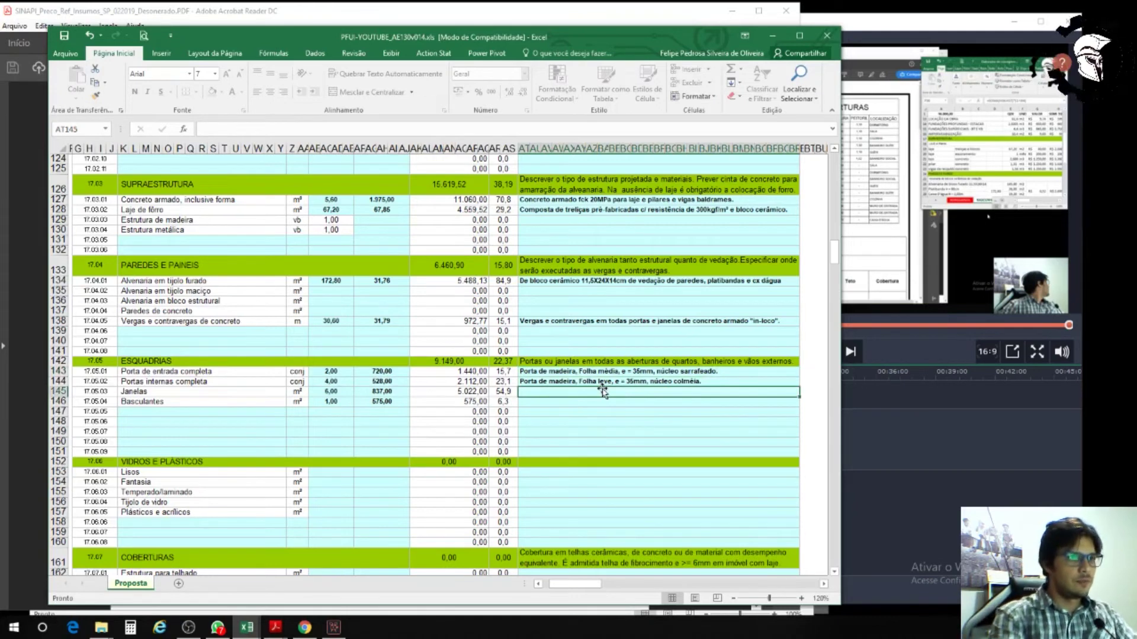
pyautogui.write('De alum')
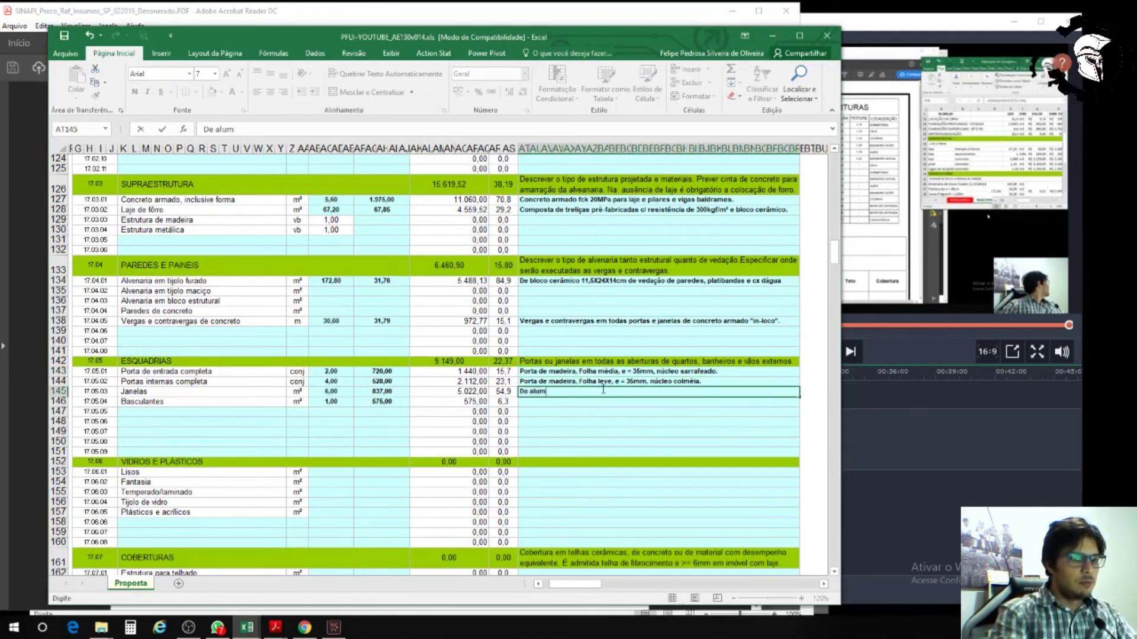
pyautogui.write('inio')
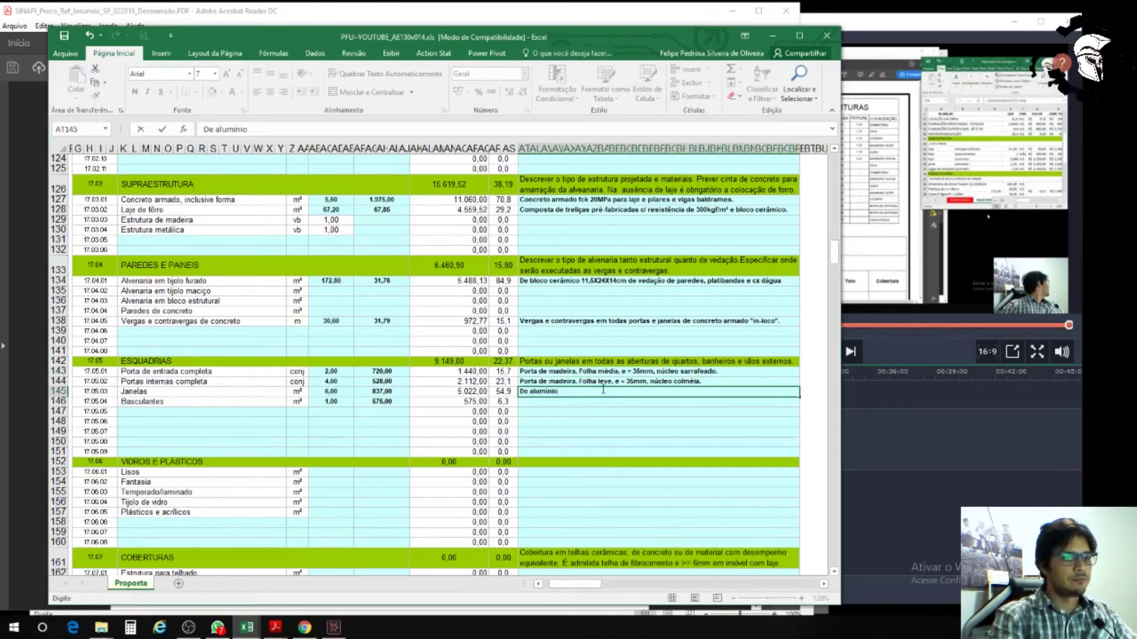
pyautogui.write(',')
# Step: Switch to the SINAPI price list PDF and search for janela de alumínio
pyautogui.moveTo(315, 634)
pyautogui.click(329, 589)
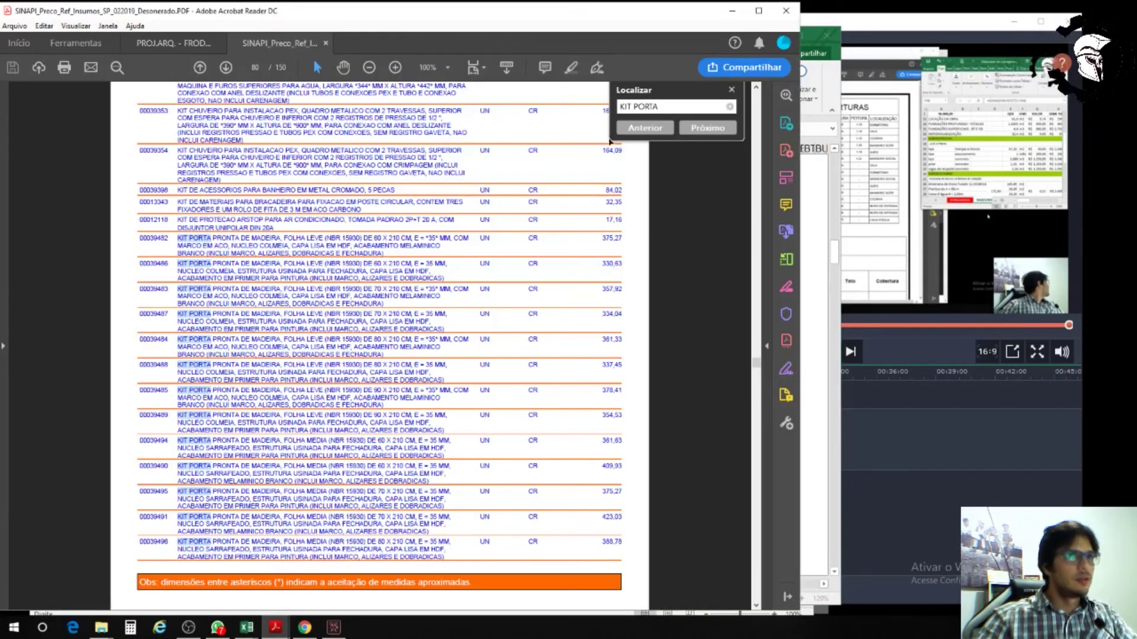
pyautogui.click(674, 106)
pyautogui.write('janela')
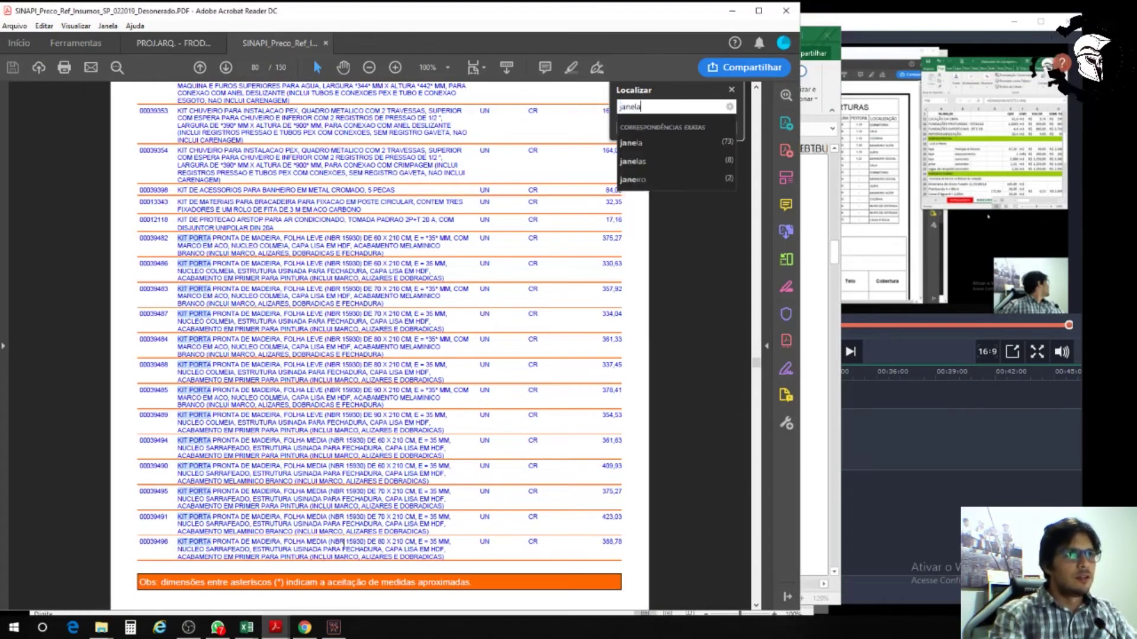
pyautogui.write(' de alumínio')
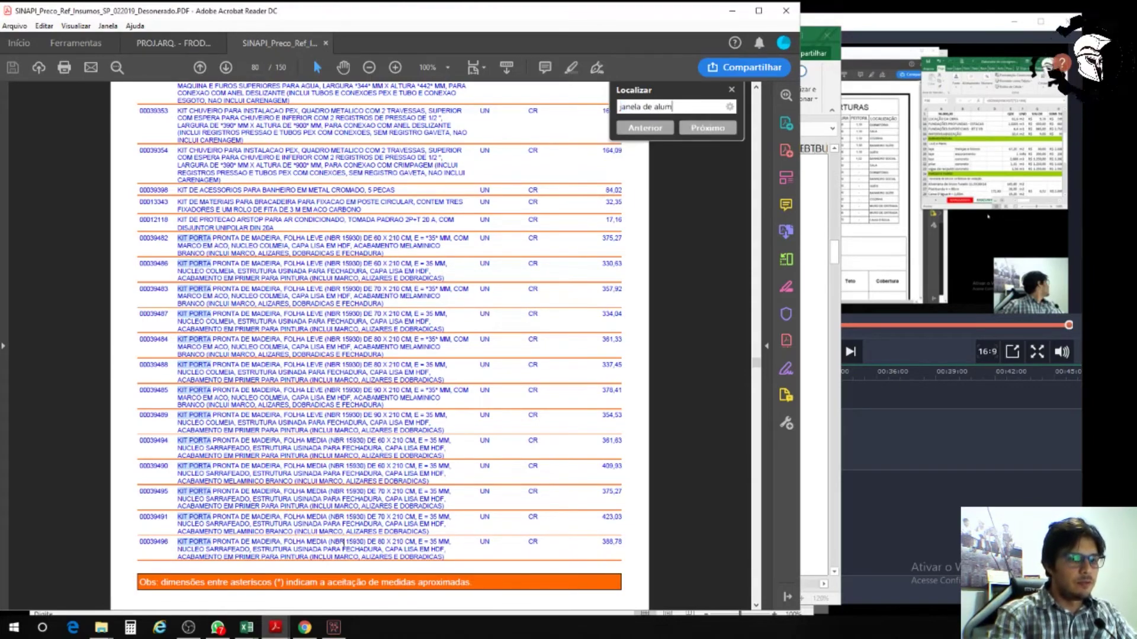
pyautogui.press('Return')
# Step: Shorten the search term to janela and step through its matches in the SINAPI price list
pyautogui.press('BackSpace')
pyautogui.press('BackSpace')
pyautogui.press('BackSpace')
pyautogui.press('BackSpace')
pyautogui.press('BackSpace')
pyautogui.press('BackSpace')
pyautogui.press('BackSpace')
pyautogui.press('BackSpace')
pyautogui.press('BackSpace')
pyautogui.press('BackSpace')
pyautogui.press('BackSpace')
pyautogui.press('BackSpace')
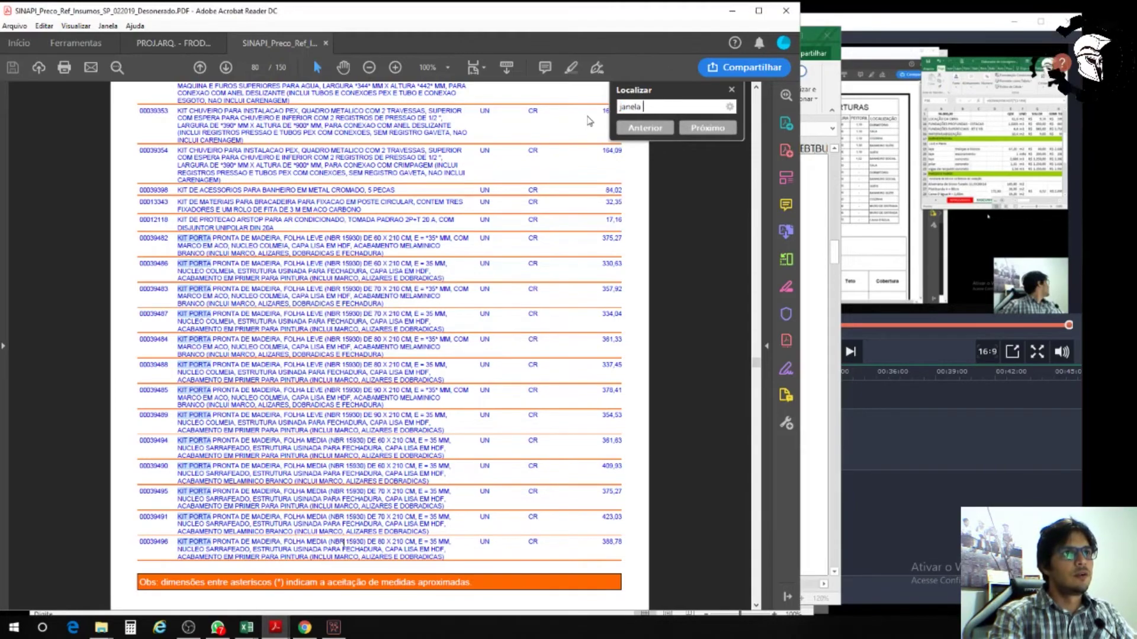
pyautogui.press('Return')
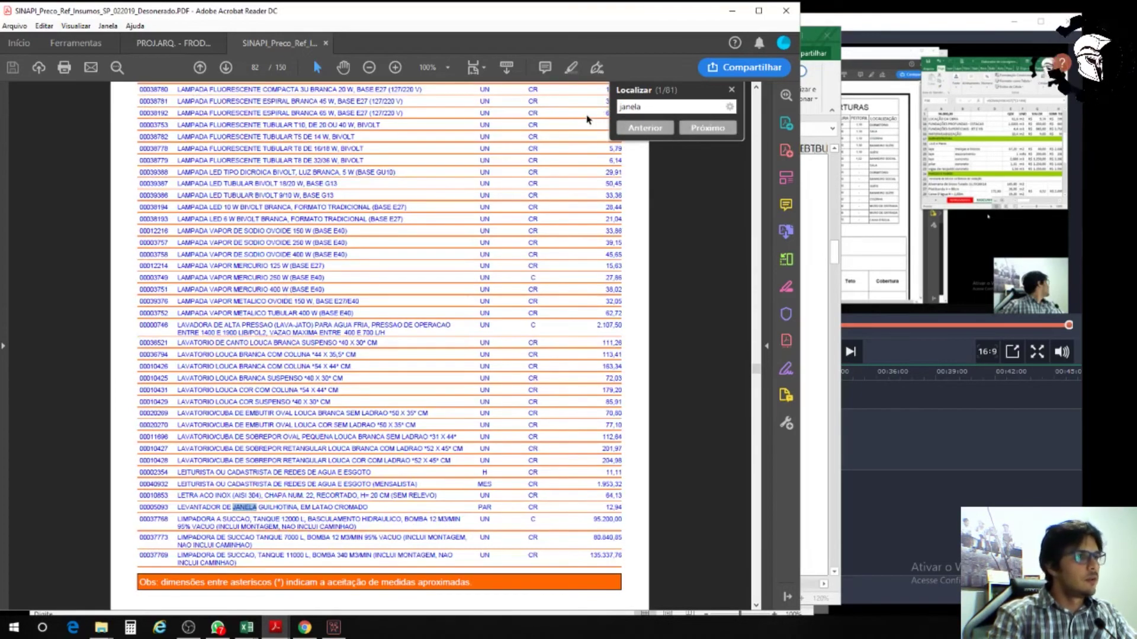
pyautogui.press('Return')
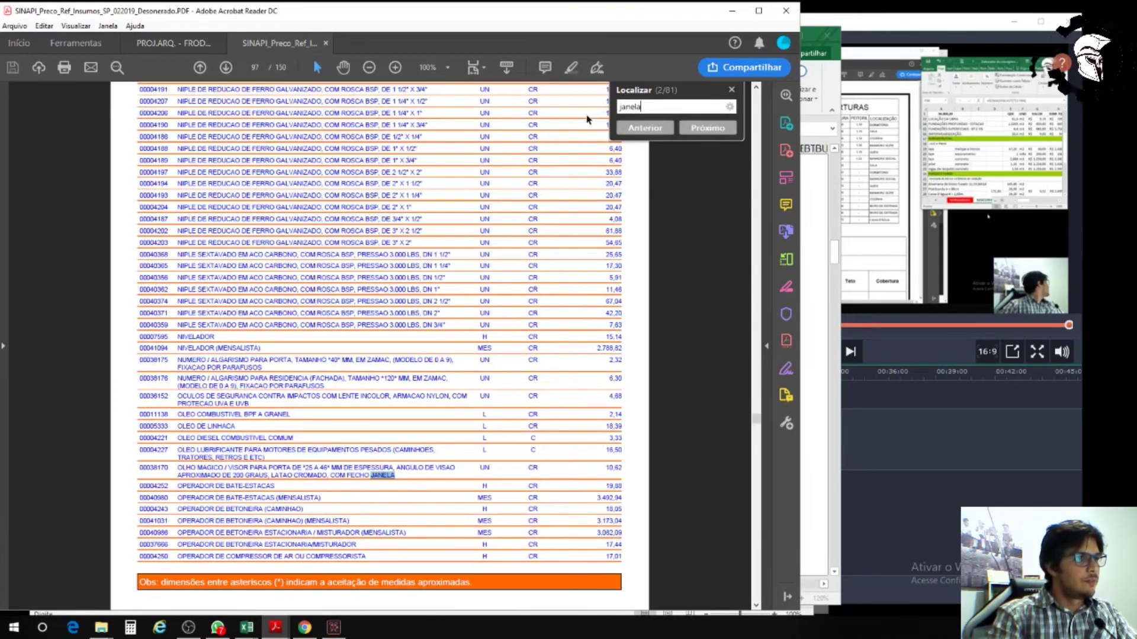
pyautogui.press('Return')
pyautogui.press('Return')
pyautogui.press('Return')
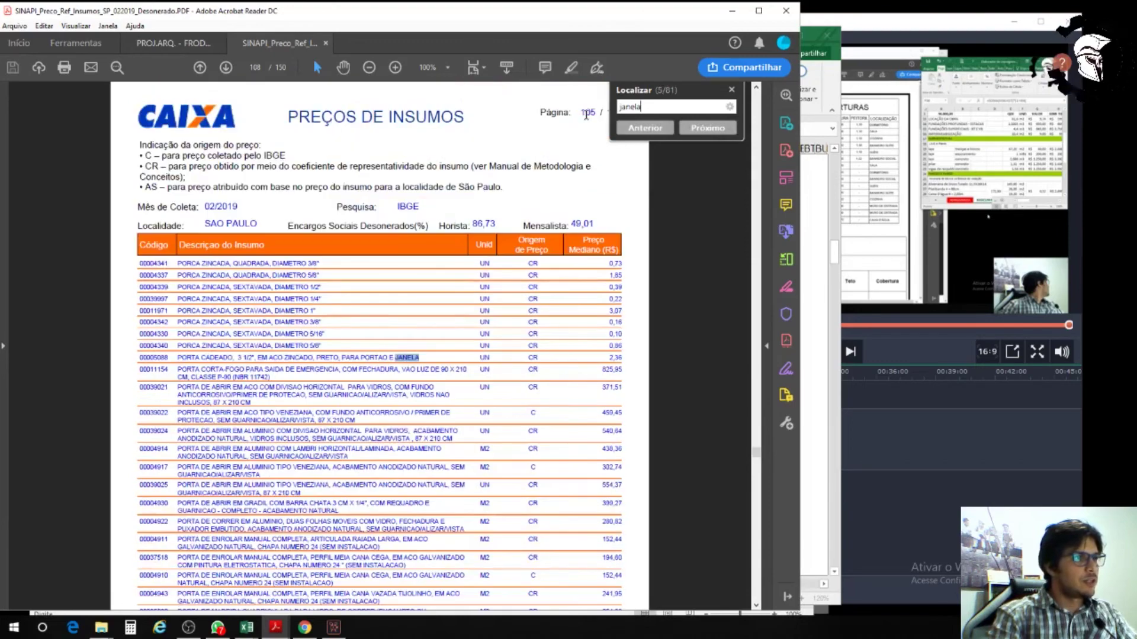
pyautogui.press('Return')
pyautogui.press('Return')
pyautogui.press('Return')
pyautogui.press('Return')
pyautogui.press('Return')
pyautogui.press('Return')
pyautogui.press('Return')
pyautogui.press('Return')
pyautogui.press('Return')
pyautogui.press('Return')
pyautogui.press('Return')
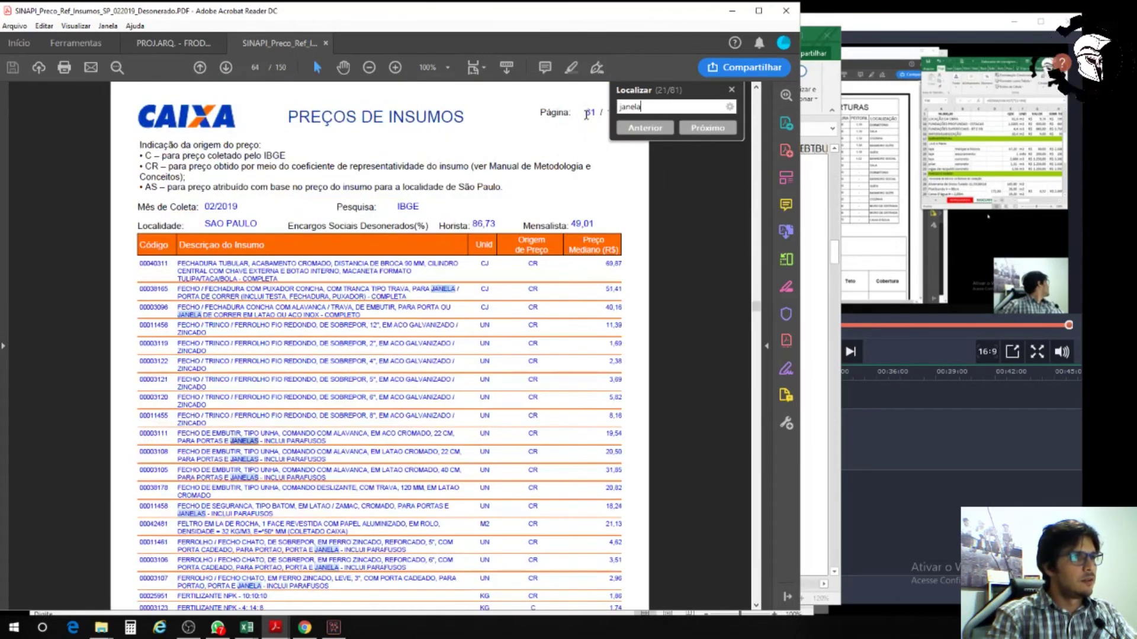
pyautogui.press('Return')
pyautogui.press('Return')
pyautogui.press('Return')
pyautogui.press('Return')
pyautogui.press('Return')
pyautogui.press('Return')
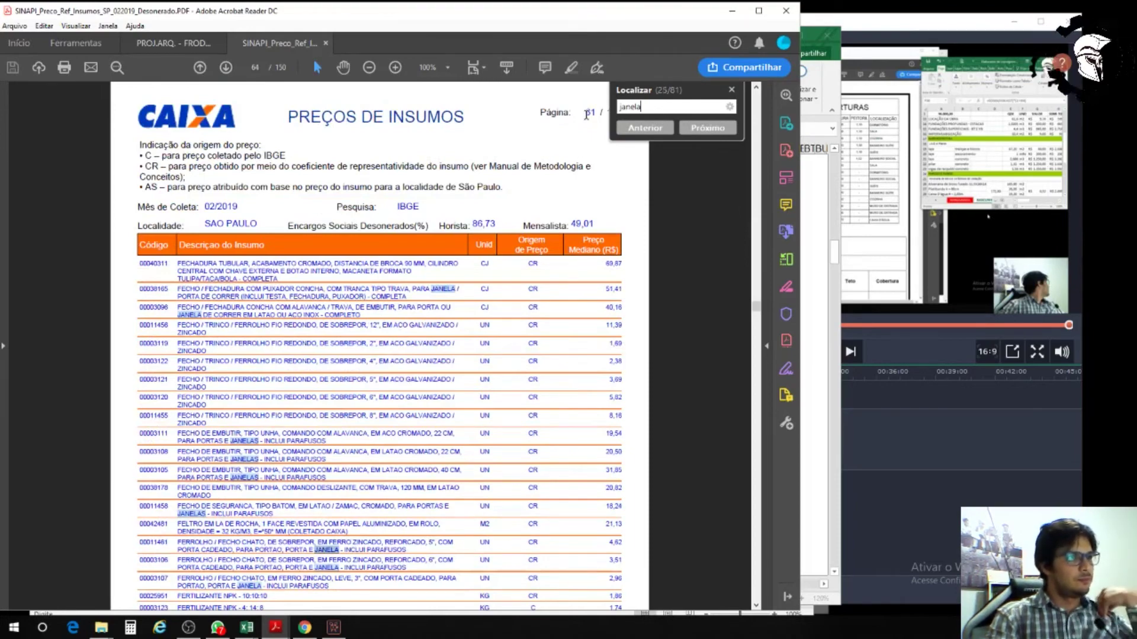
pyautogui.press('Return')
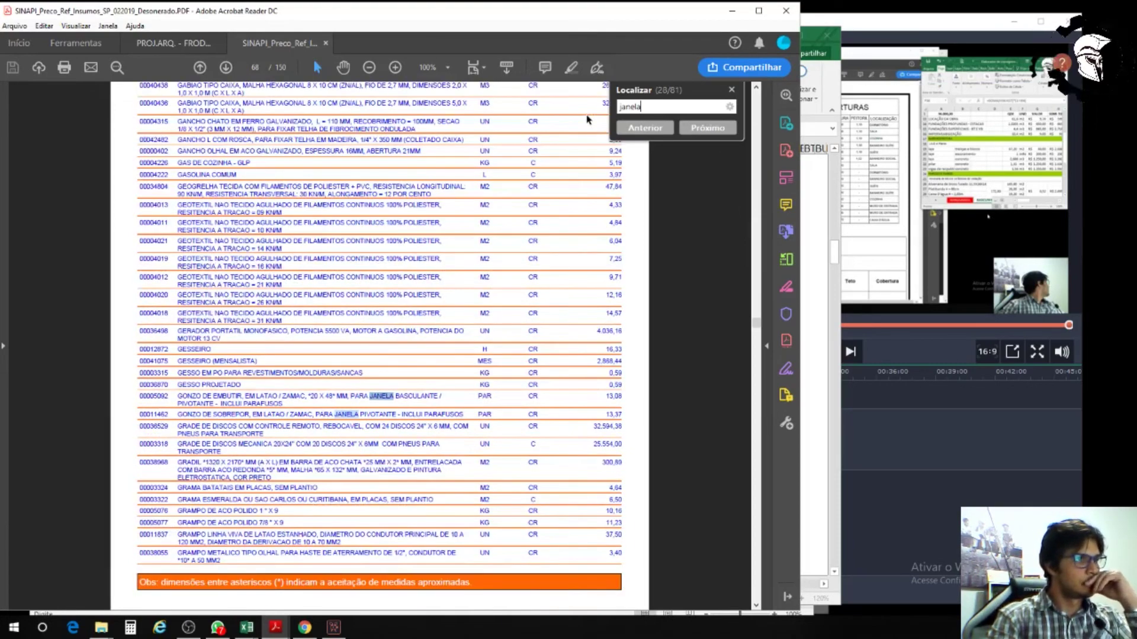
# Step: Examine the window entries in the price list, from the basculante models to the aluminium de correr windows and their finishes
pyautogui.press('Return')
pyautogui.press('Return')
pyautogui.press('Return')
pyautogui.press('Return')
pyautogui.press('Return')
pyautogui.press('Return')
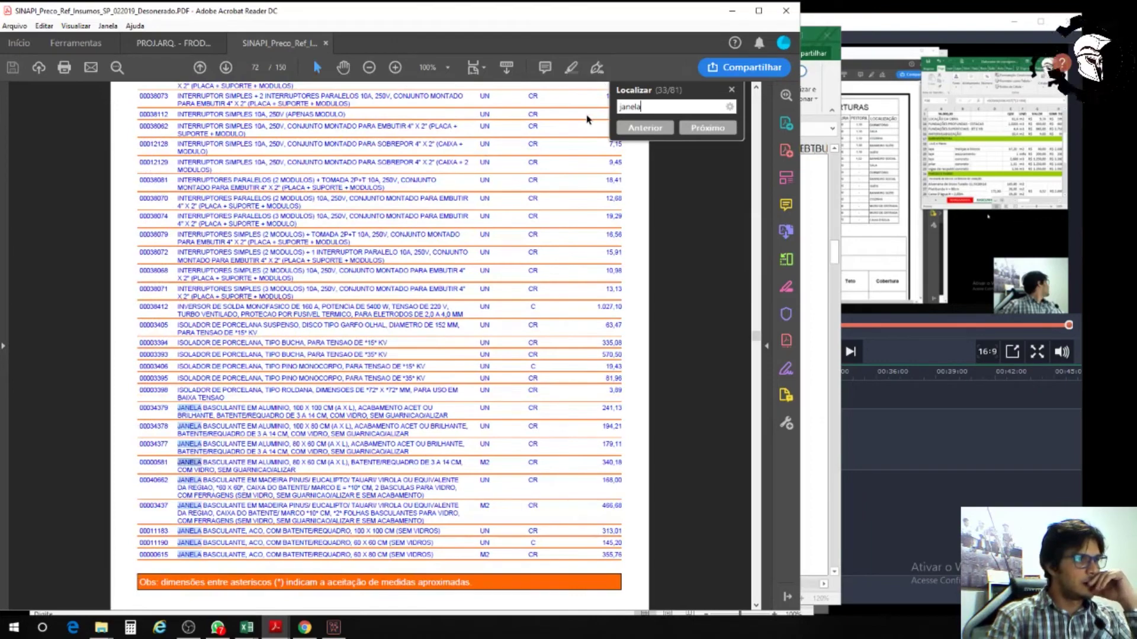
pyautogui.press('Return')
pyautogui.press('Return')
pyautogui.press('Return')
pyautogui.press('Return')
pyautogui.press('Return')
pyautogui.press('Return')
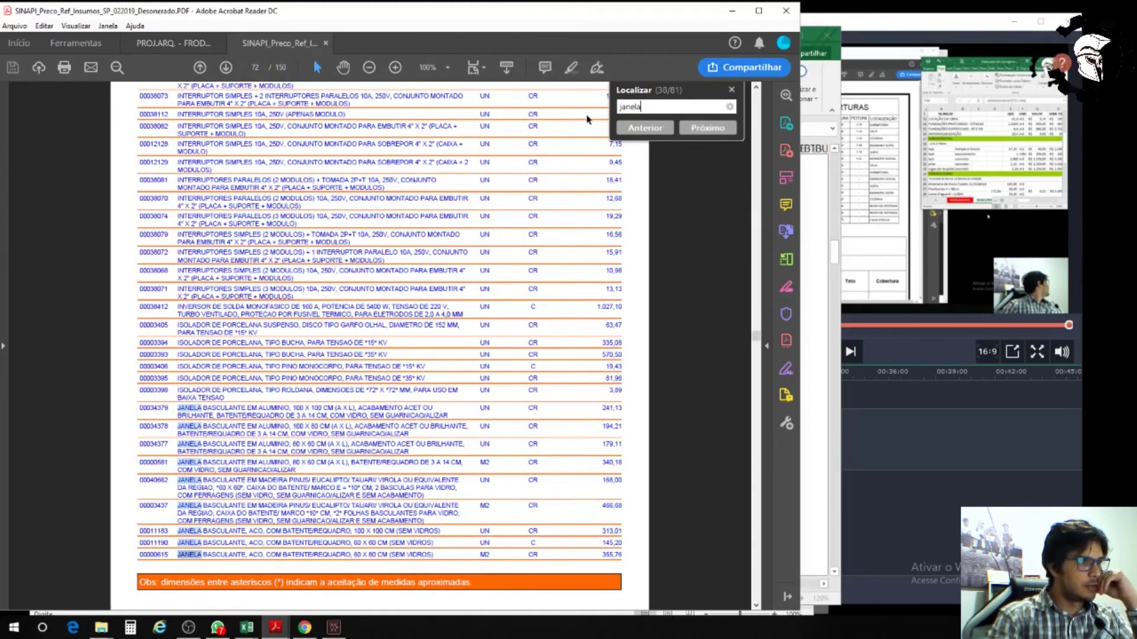
pyautogui.press('Return')
pyautogui.press('Return')
pyautogui.press('Return')
pyautogui.press('Return')
pyautogui.press('Return')
pyautogui.press('Return')
pyautogui.press('Return')
pyautogui.press('Return')
pyautogui.press('Return')
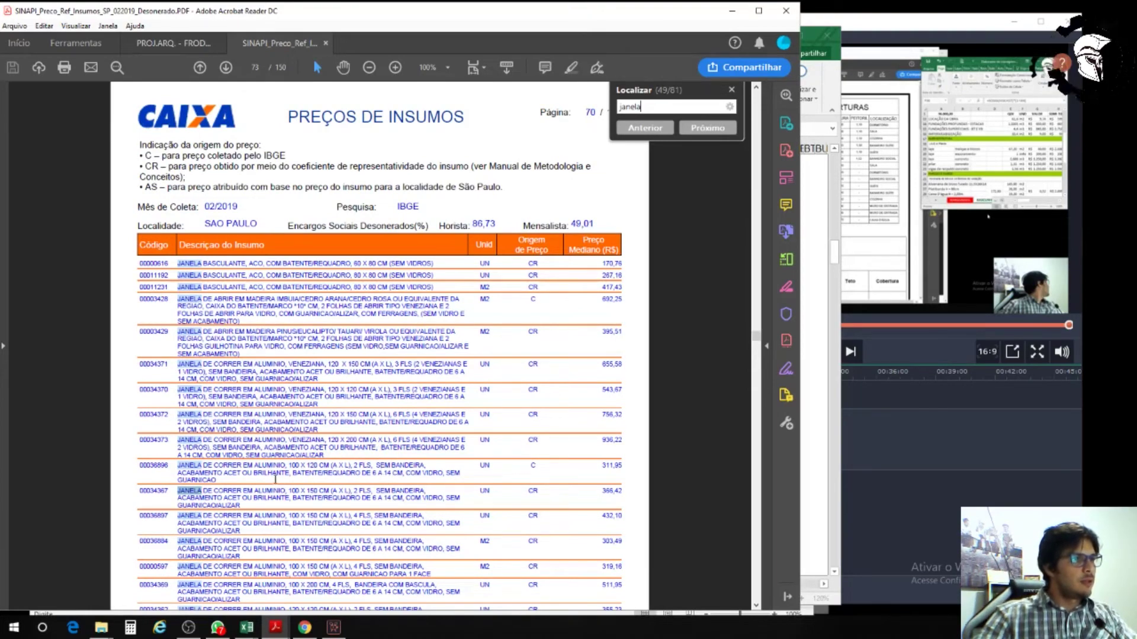
pyautogui.scroll(-1, 270, 490)
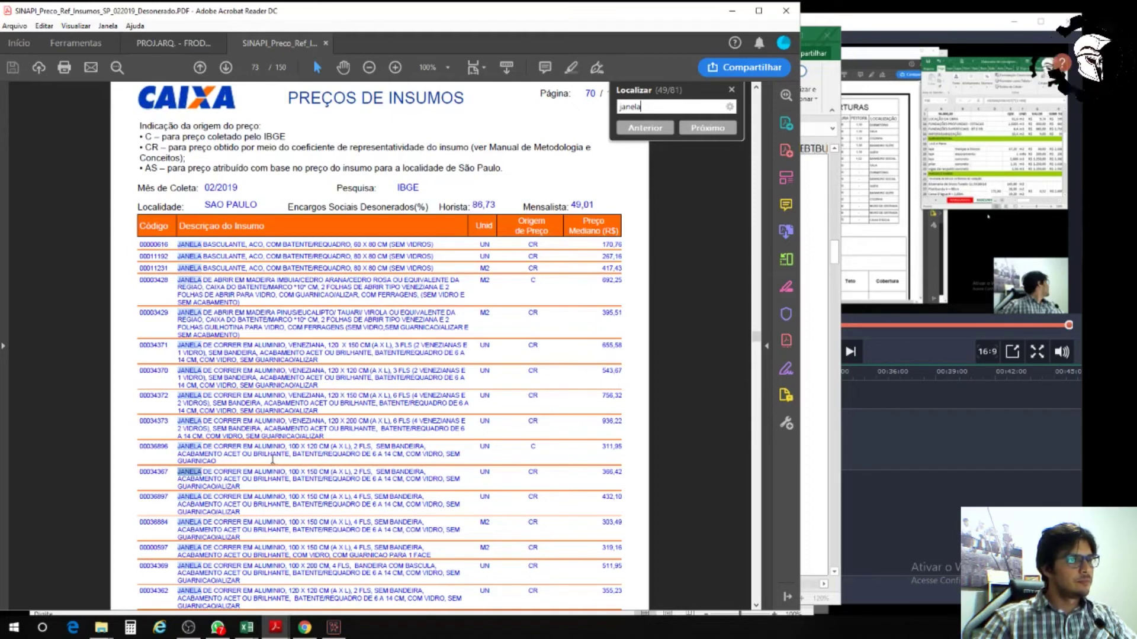
pyautogui.click(221, 460)
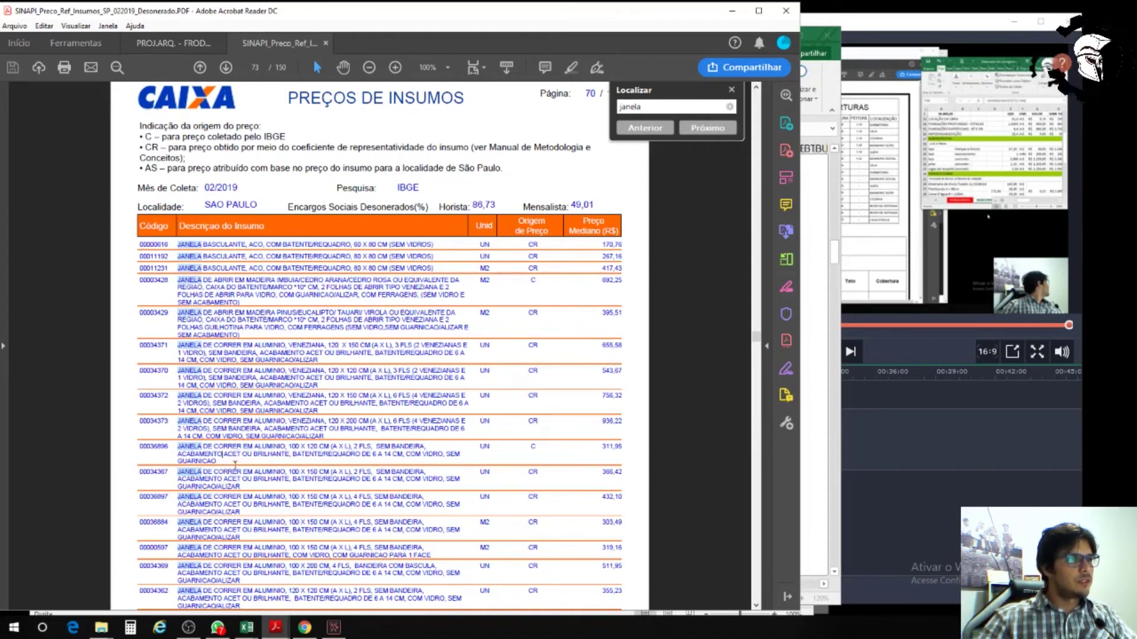
# Step: Switch back to the Excel budget and reword the Janelas description in AT145 to "De correr em alumínio,"
pyautogui.moveTo(259, 629)
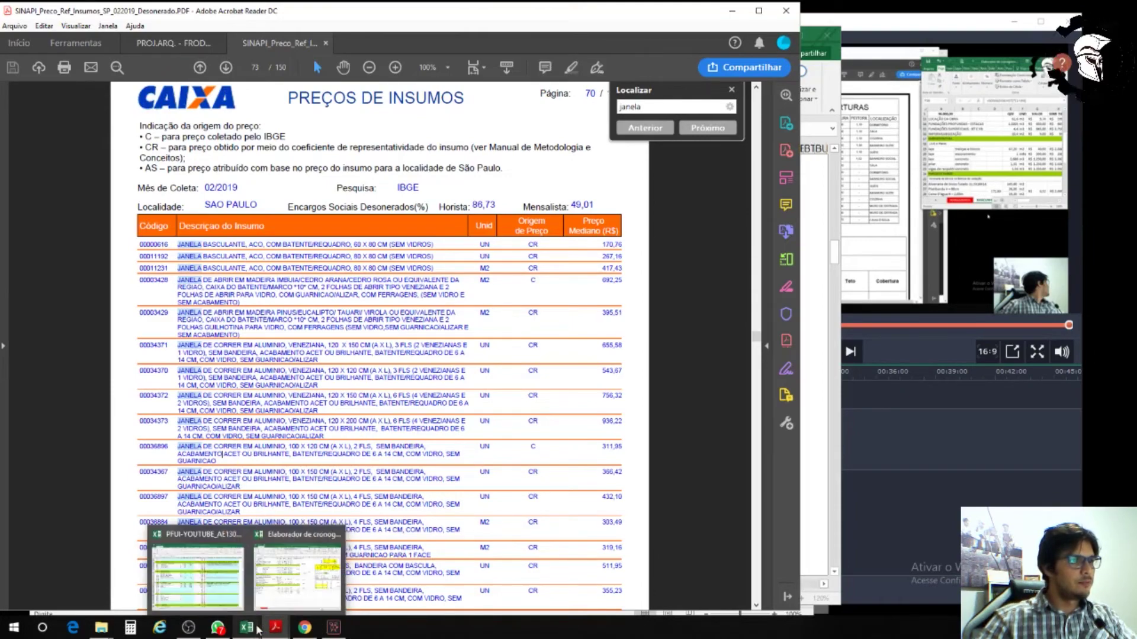
pyautogui.click(197, 573)
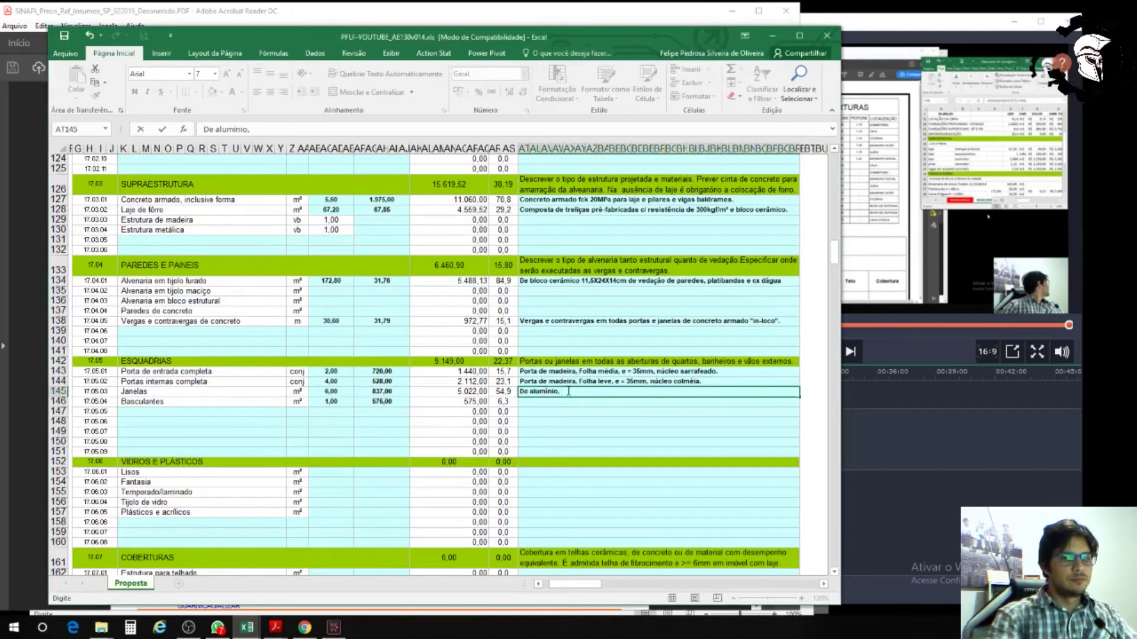
pyautogui.press('Escape')
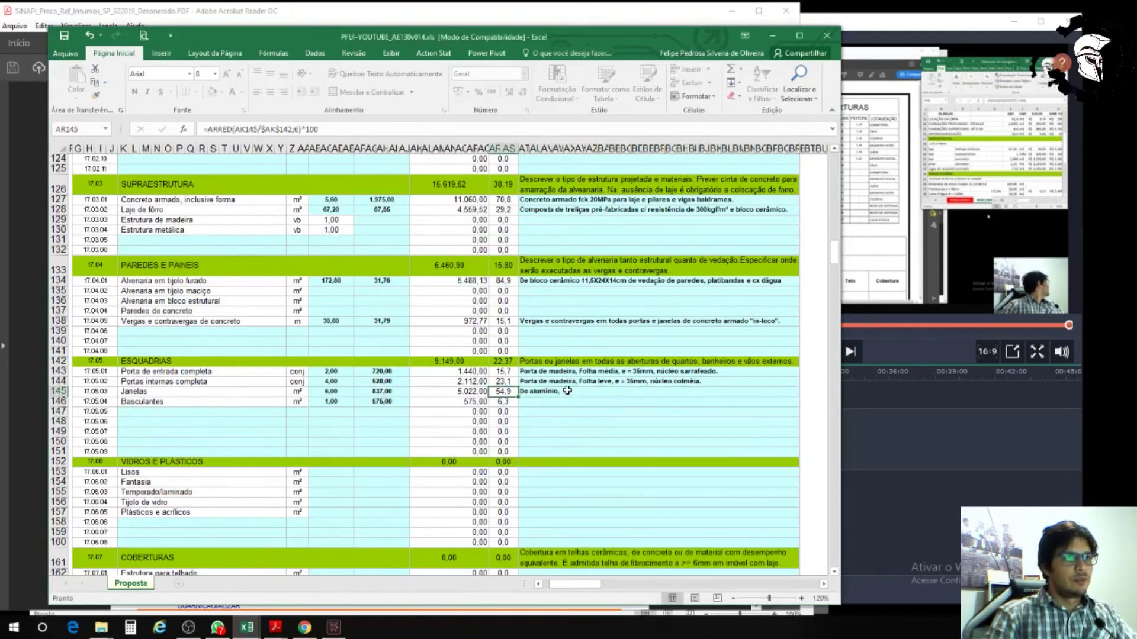
pyautogui.click(218, 129)
pyautogui.write('correr e')
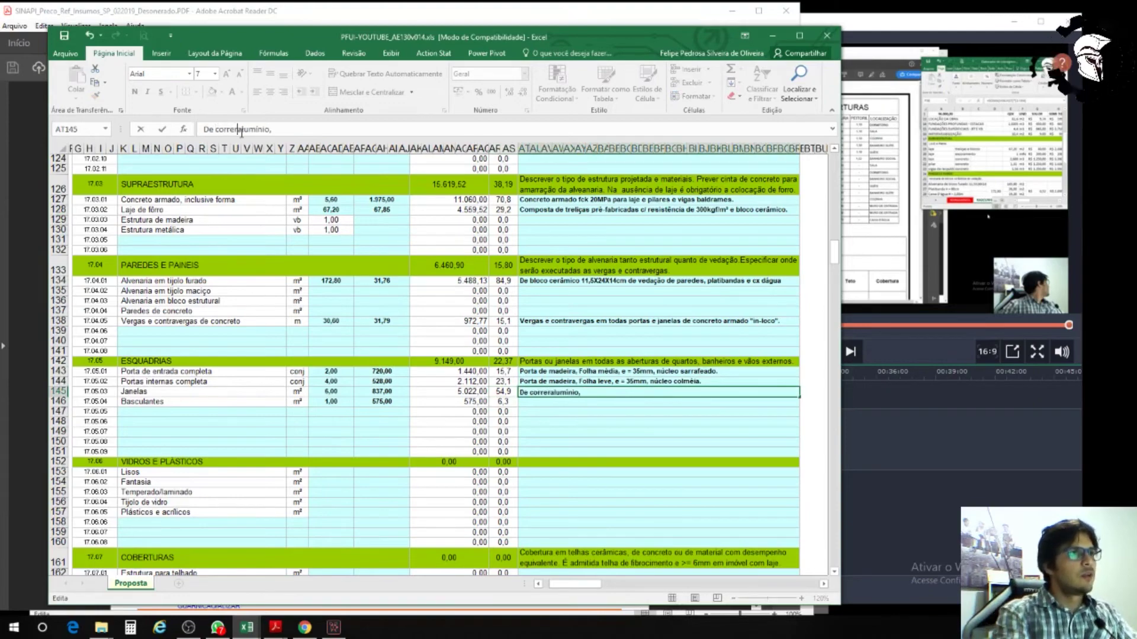
pyautogui.write('m')
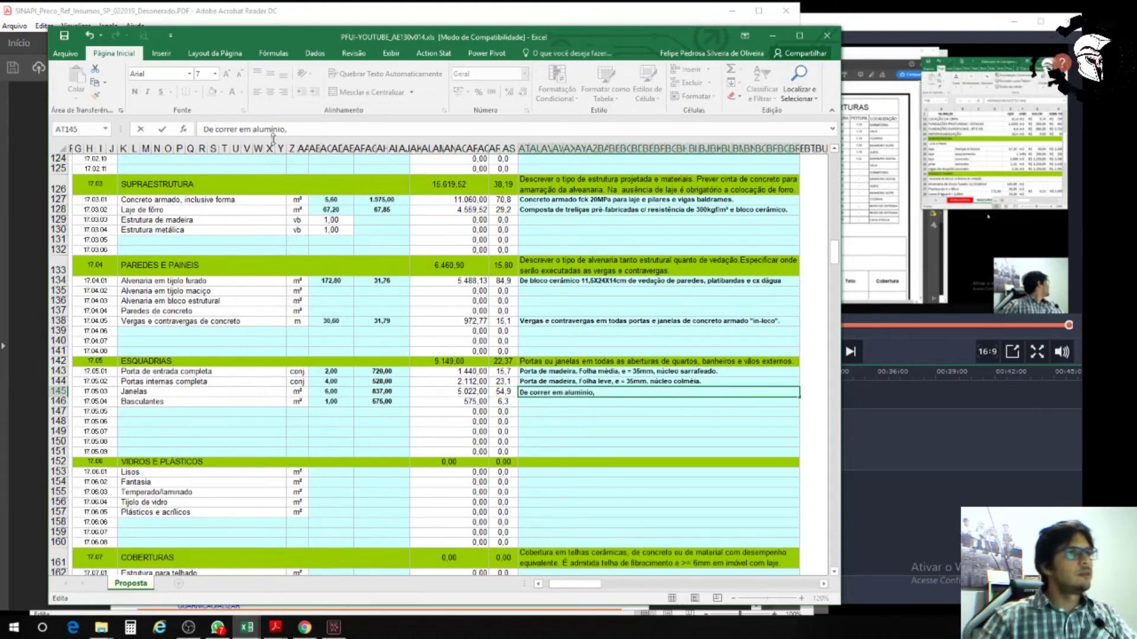
# Step: Recheck the window entries in the SINAPI PDF and complete the Janelas description in Excel with "com vidro acabamento acetinado ou brilhante."
pyautogui.moveTo(288, 622)
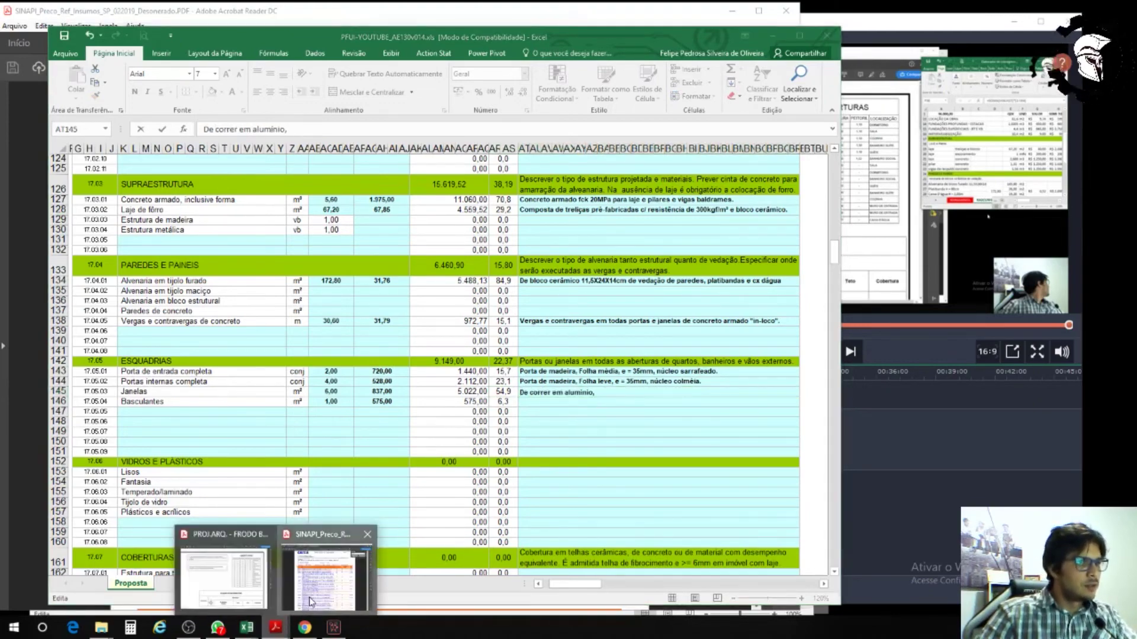
pyautogui.click(320, 581)
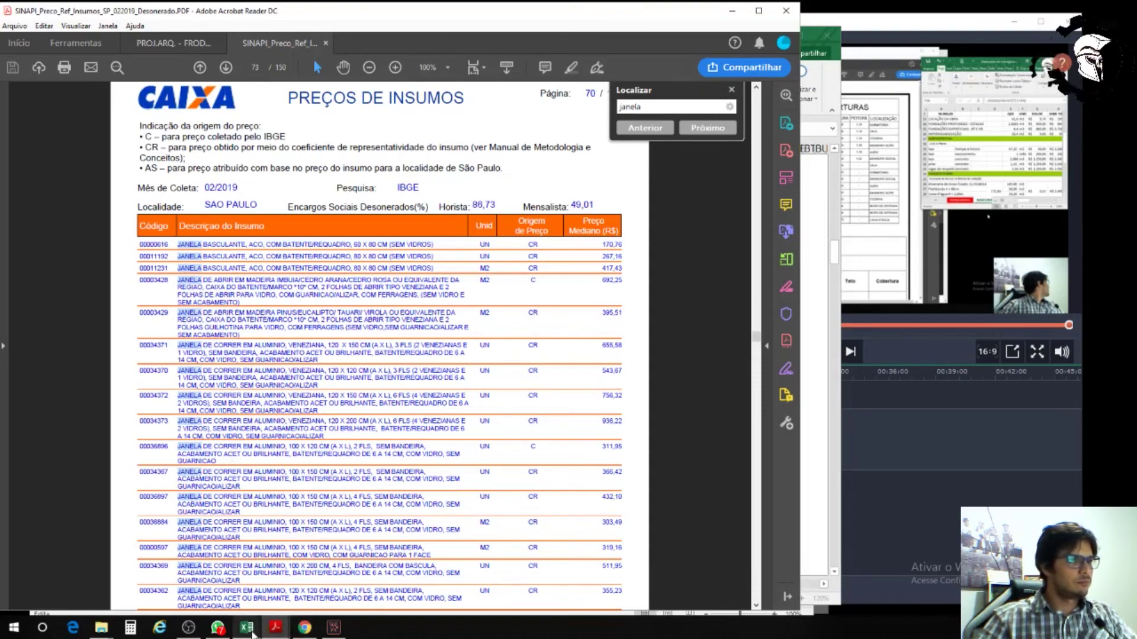
pyautogui.moveTo(252, 635)
pyautogui.click(236, 598)
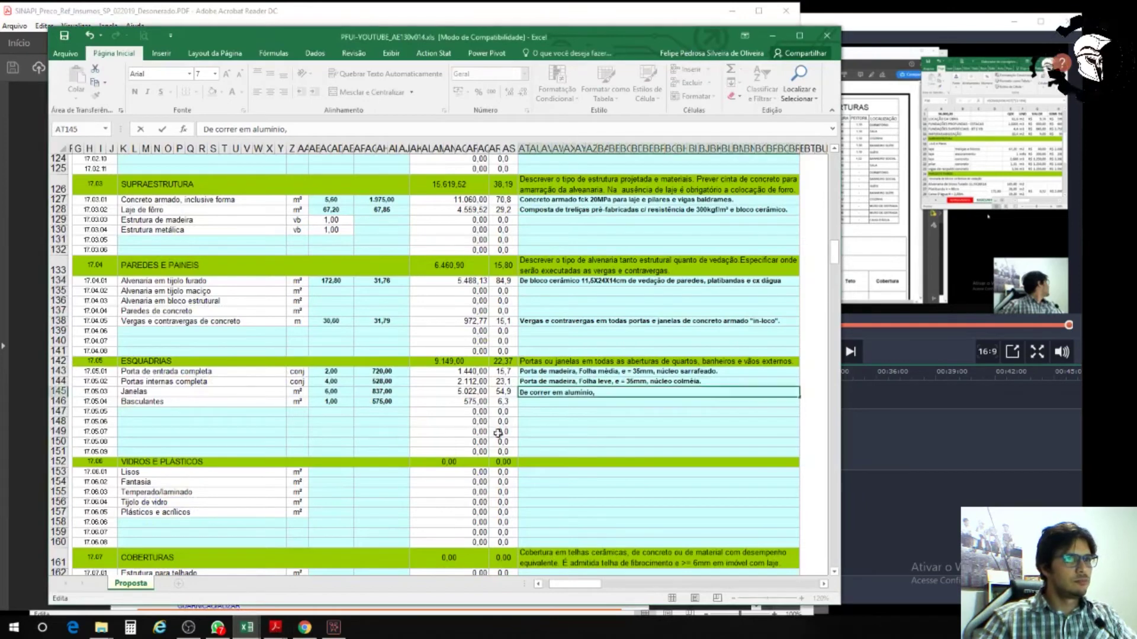
pyautogui.click(600, 392)
pyautogui.write('com vidro')
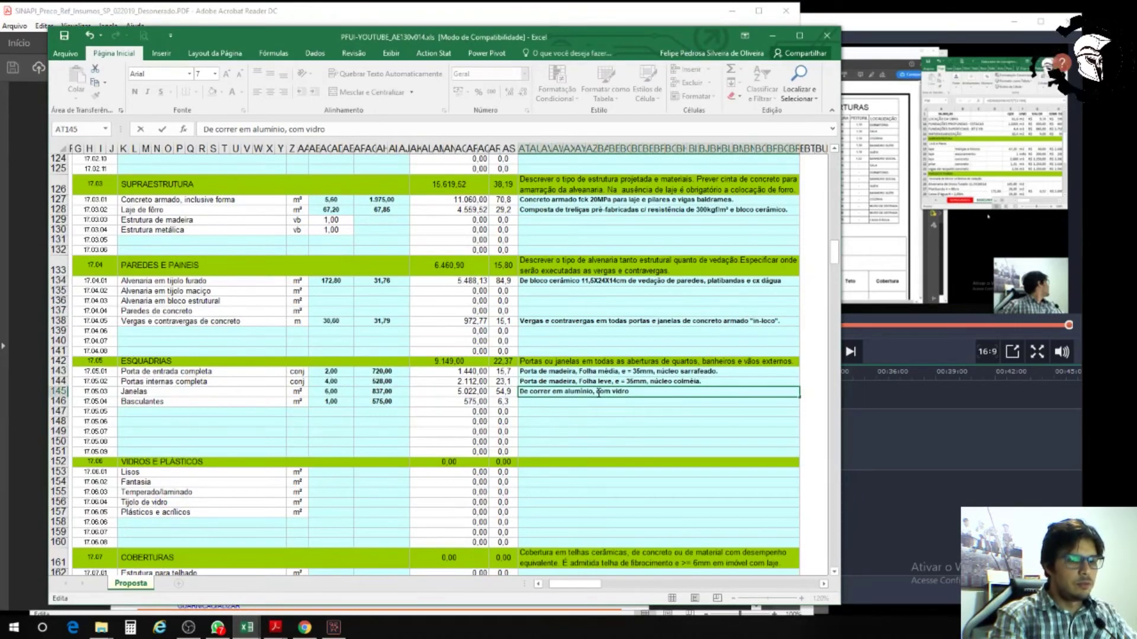
pyautogui.write(' acabamento acetinado ou brilhante.')
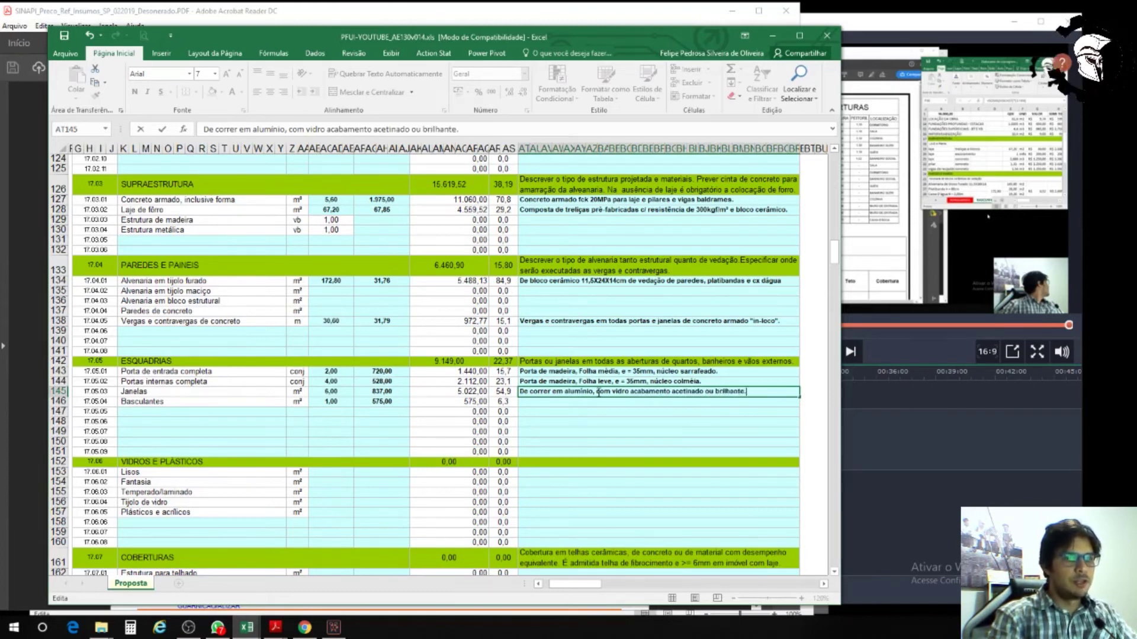
pyautogui.click(613, 431)
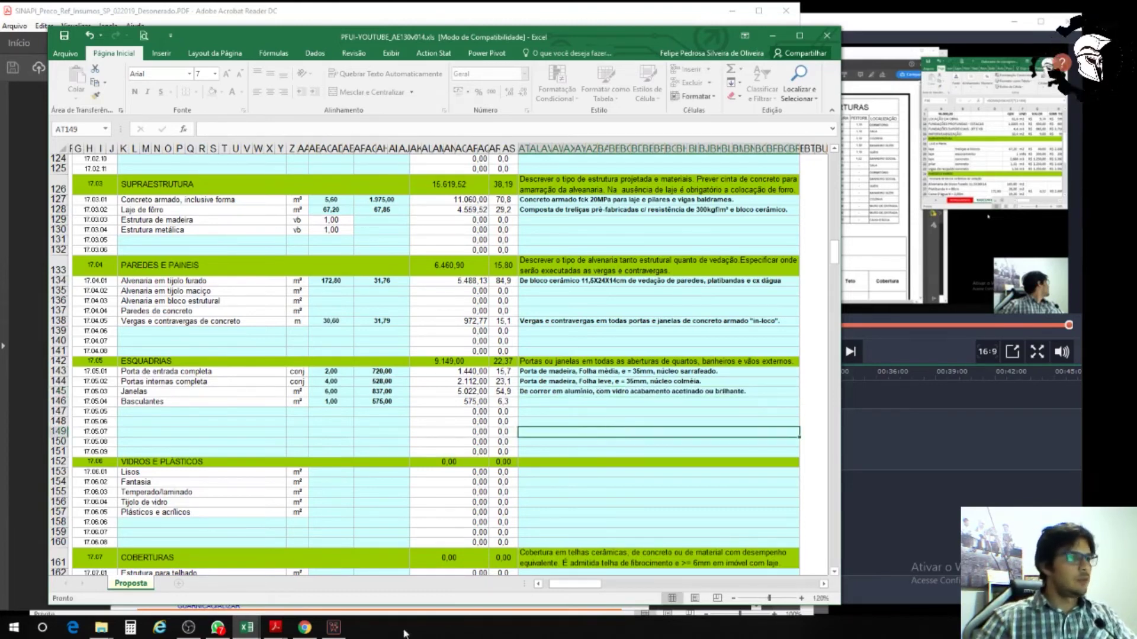
# Step: Switch to the architectural project PDF and examine the Memorial Descritivo, especially its esquadrias item
pyautogui.moveTo(290, 632)
pyautogui.click(219, 584)
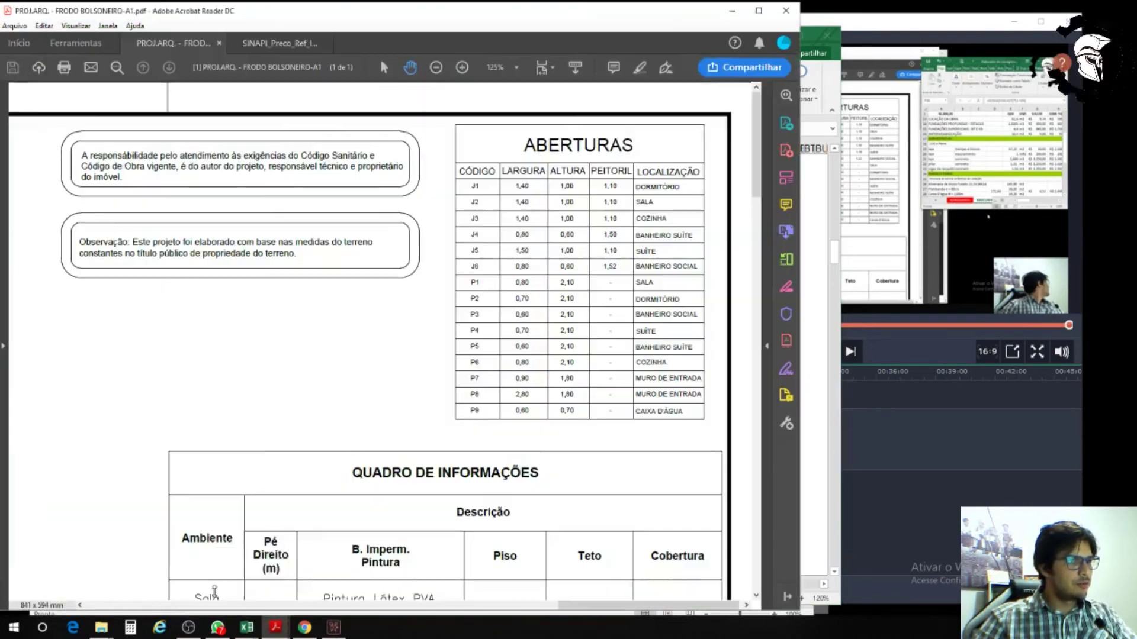
pyautogui.scroll(-8, 317, 370)
pyautogui.hscroll(-3, 317, 370)
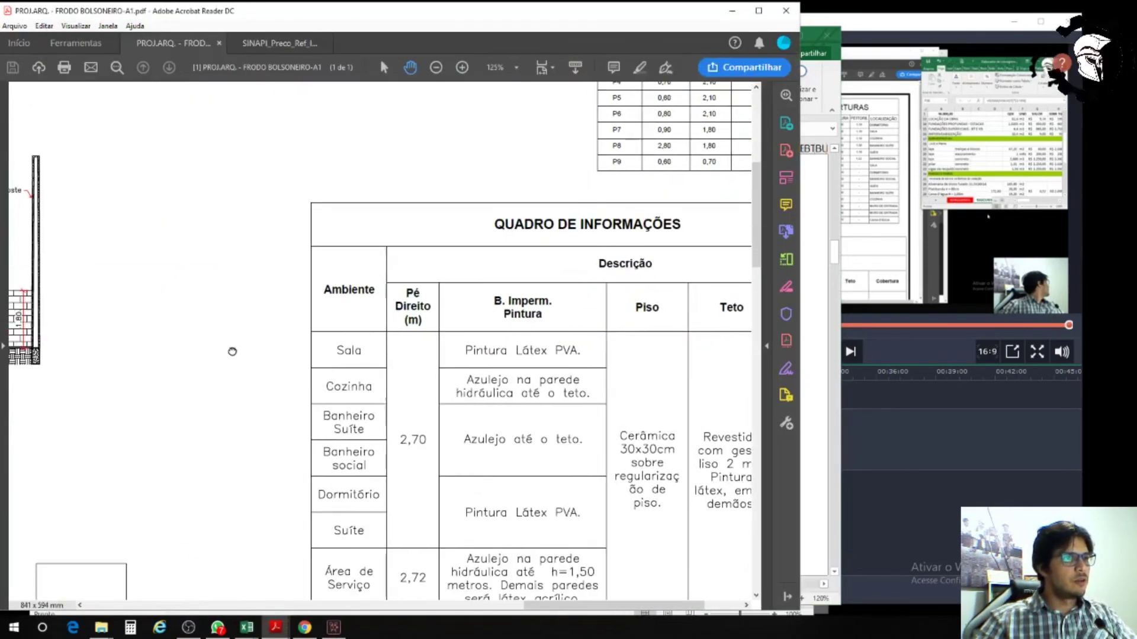
pyautogui.scroll(-3, 190, 253)
pyautogui.keyDown('ctrl'); pyautogui.scroll(-3, 350, 323); pyautogui.keyUp('ctrl')
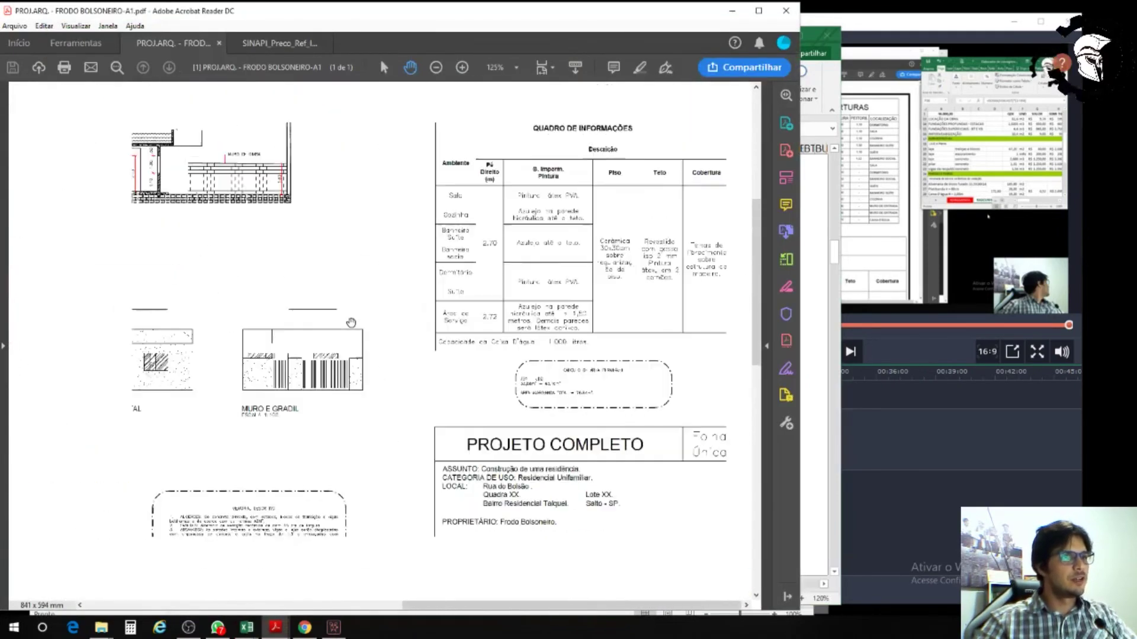
pyautogui.keyDown('ctrl'); pyautogui.scroll(1, 376, 472); pyautogui.keyUp('ctrl')
pyautogui.scroll(-4, 375, 472)
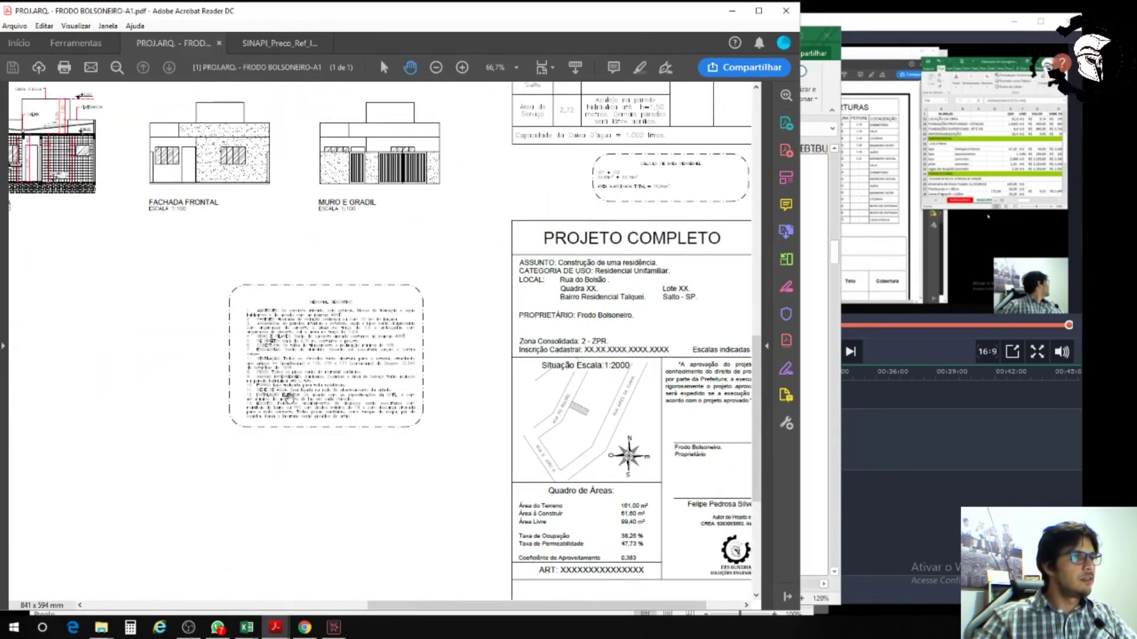
pyautogui.keyDown('ctrl'); pyautogui.scroll(5, 268, 344); pyautogui.keyUp('ctrl')
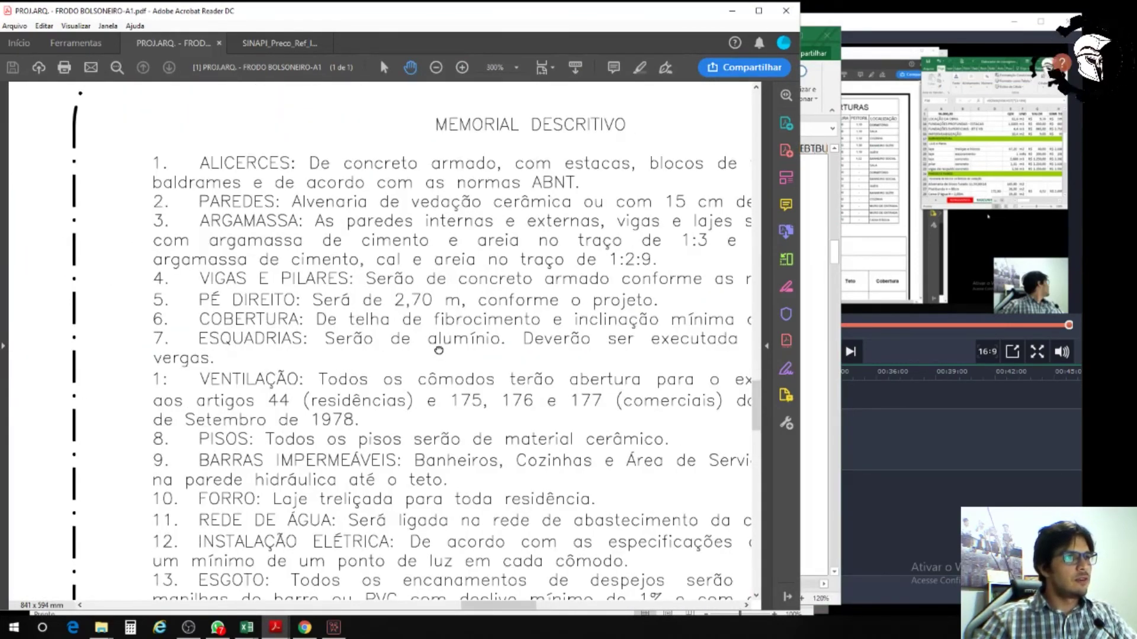
pyautogui.moveTo(439, 354); pyautogui.dragTo(414, 333)
pyautogui.keyDown('ctrl'); pyautogui.scroll(-1, 414, 332); pyautogui.keyUp('ctrl')
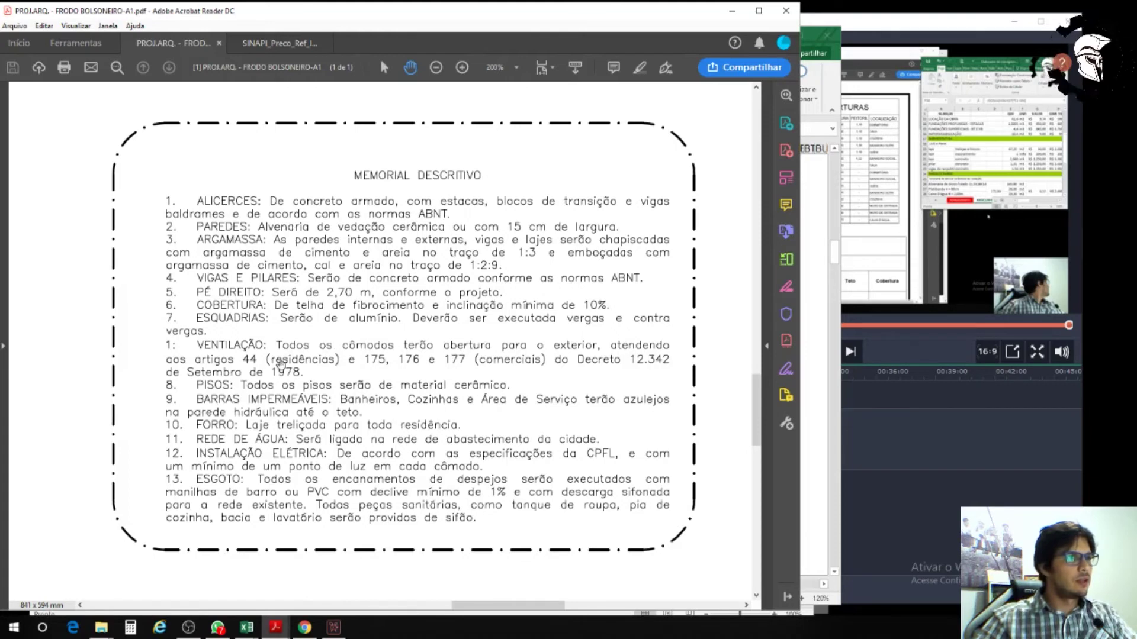
pyautogui.keyDown('ctrl'); pyautogui.scroll(-1, 342, 341); pyautogui.keyUp('ctrl')
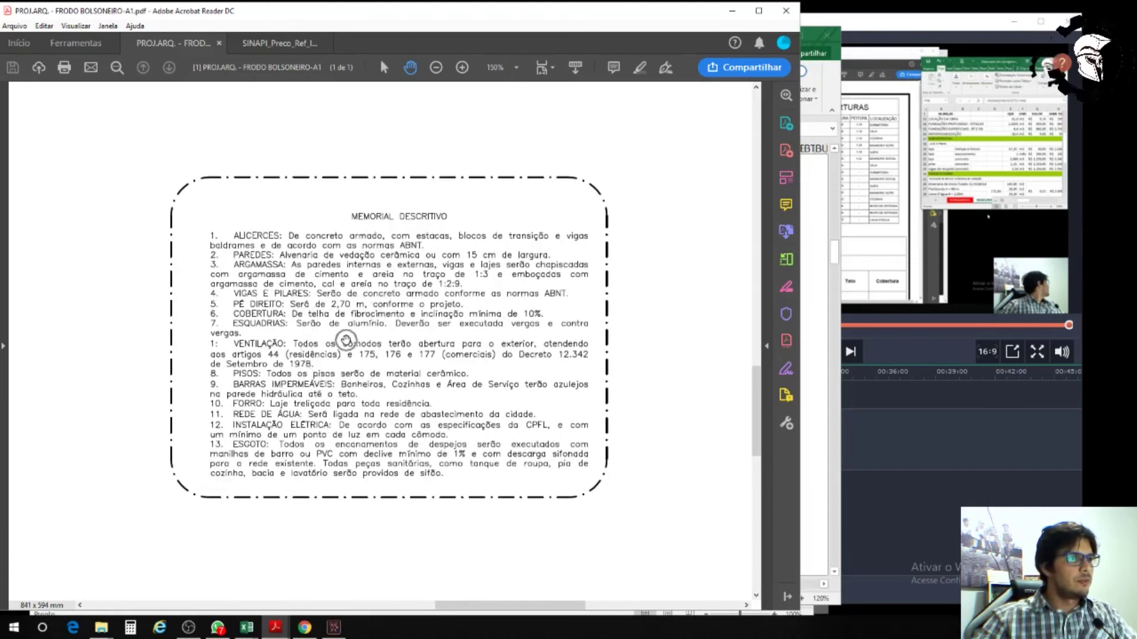
pyautogui.scroll(-3, 355, 350)
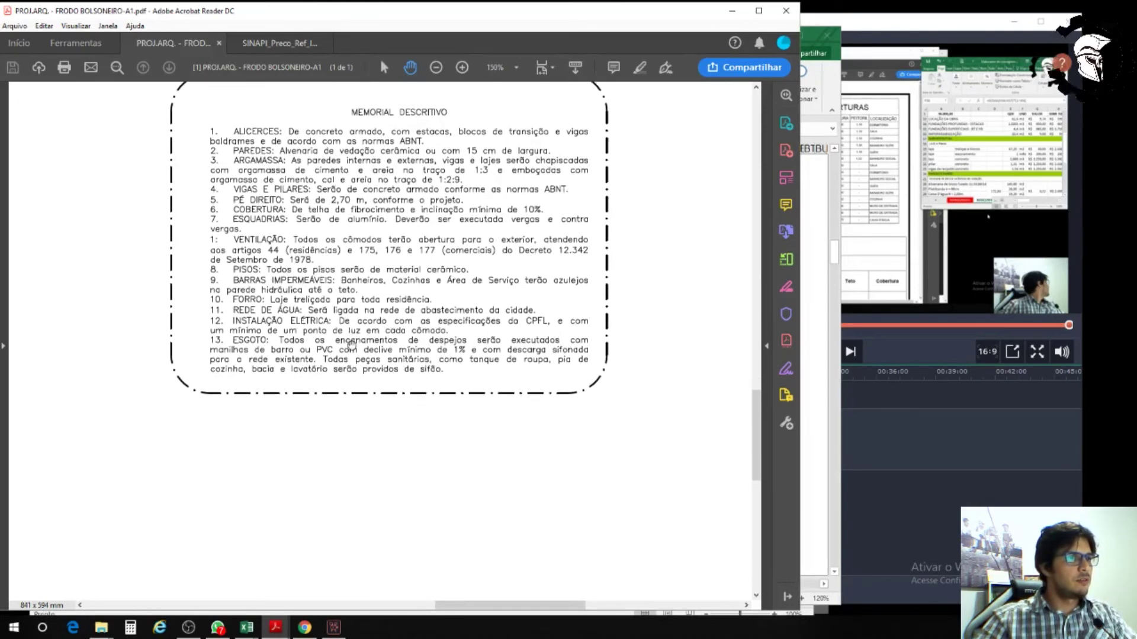
pyautogui.scroll(3, 357, 351)
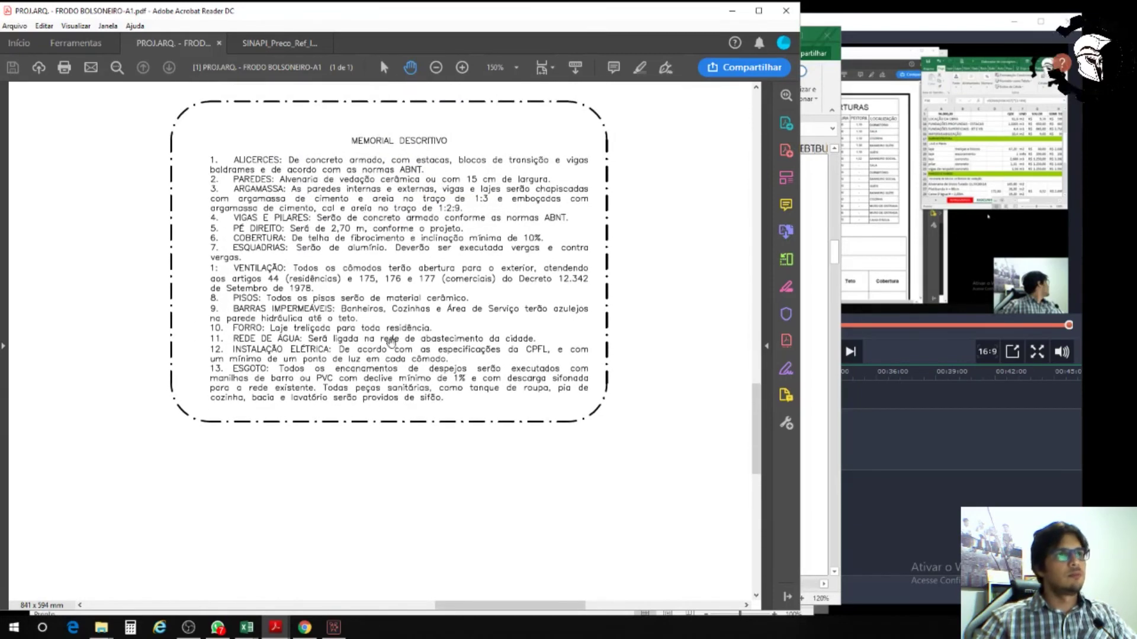
pyautogui.click(731, 11)
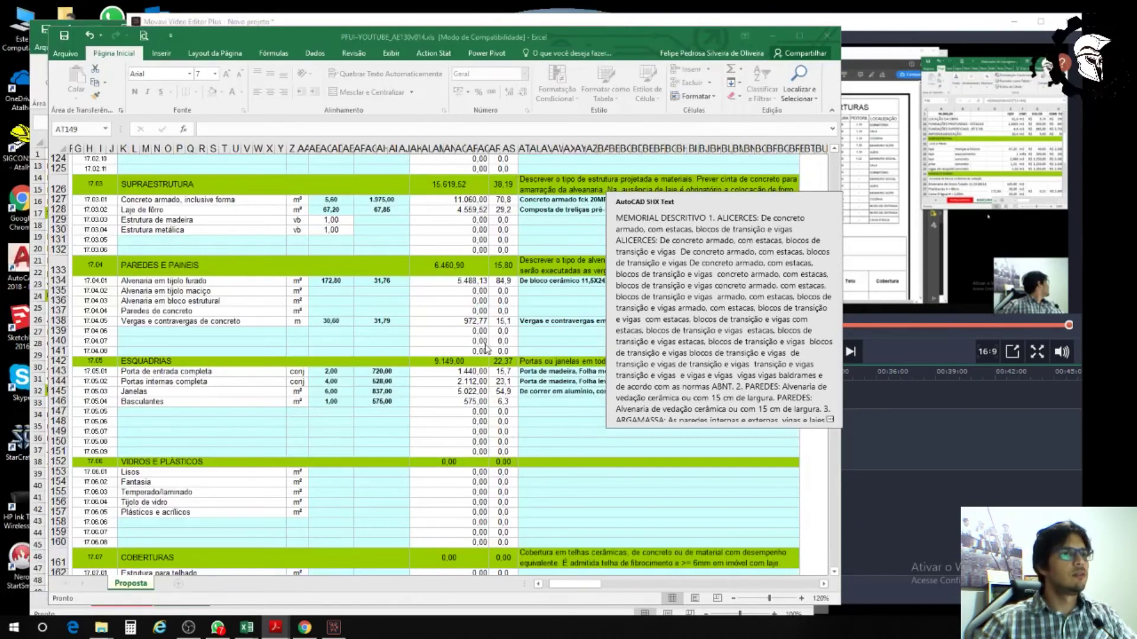
# Step: Select the Basculantes description cell AT146 and search the SINAPI price list PDF for "maxim ar"
pyautogui.click(536, 403)
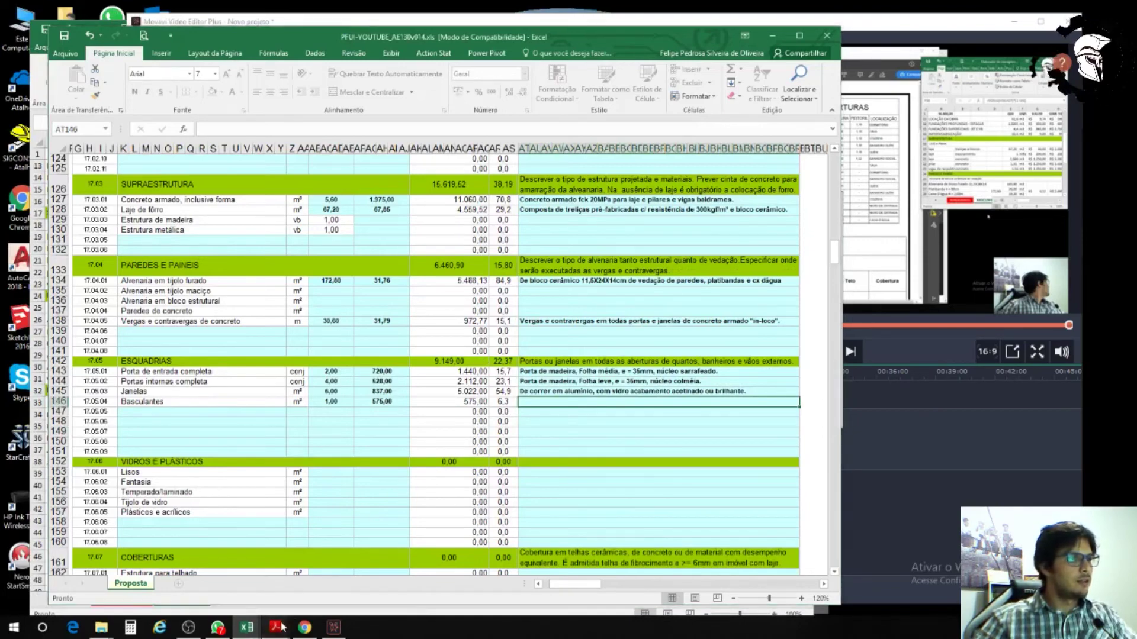
pyautogui.moveTo(281, 627)
pyautogui.click(316, 597)
pyautogui.moveTo(654, 110); pyautogui.dragTo(605, 110)
pyautogui.write('maxi')
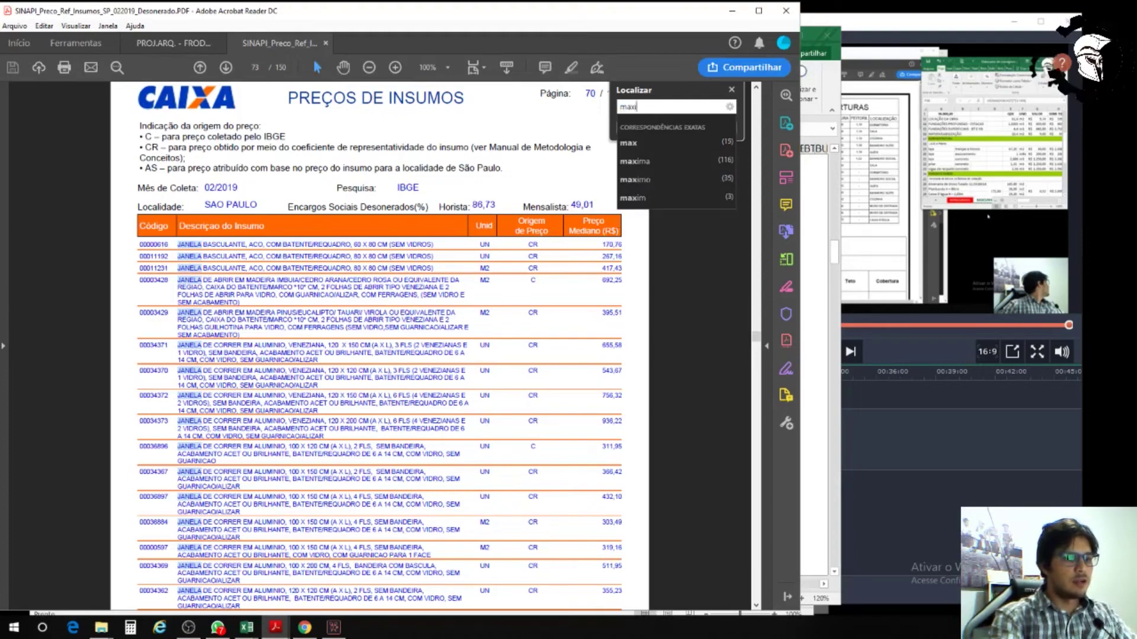
pyautogui.write('m ar')
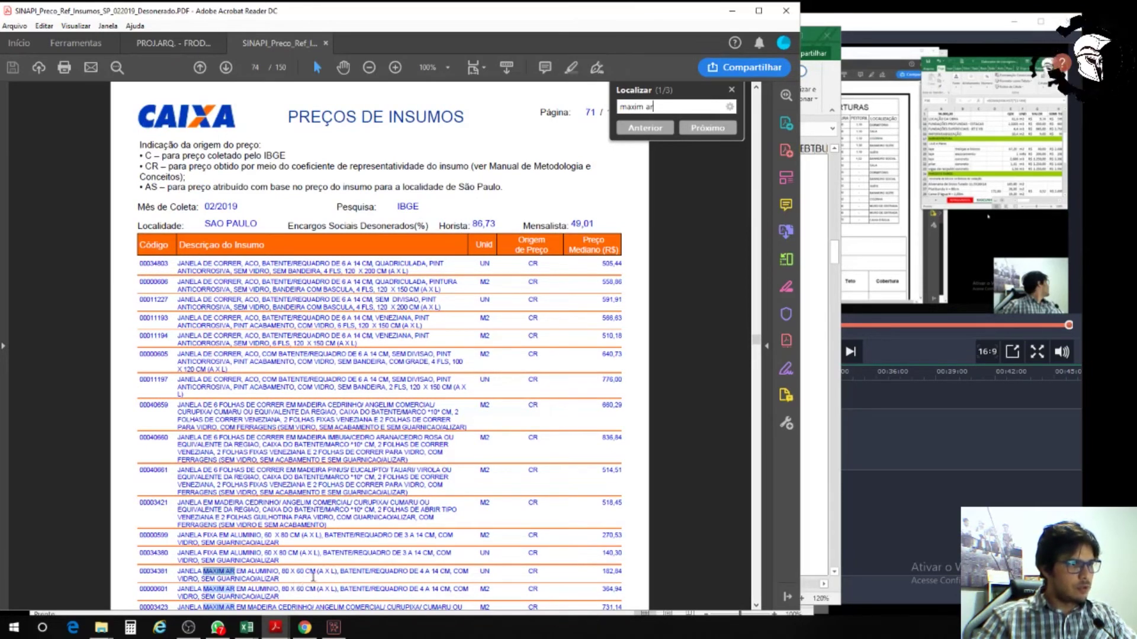
# Step: Return to the Excel budget and copy the Janelas description from AT145 into the Basculantes description cell AT146
pyautogui.click(259, 630)
pyautogui.click(225, 592)
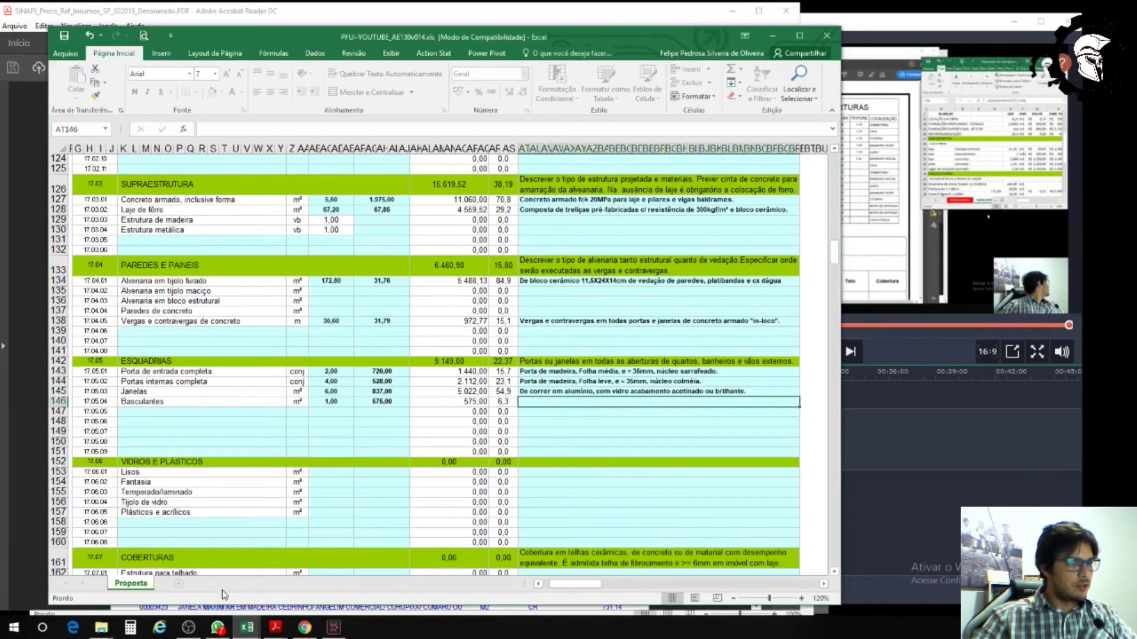
pyautogui.click(553, 392)
pyautogui.hotkey('ctrl', 'c')
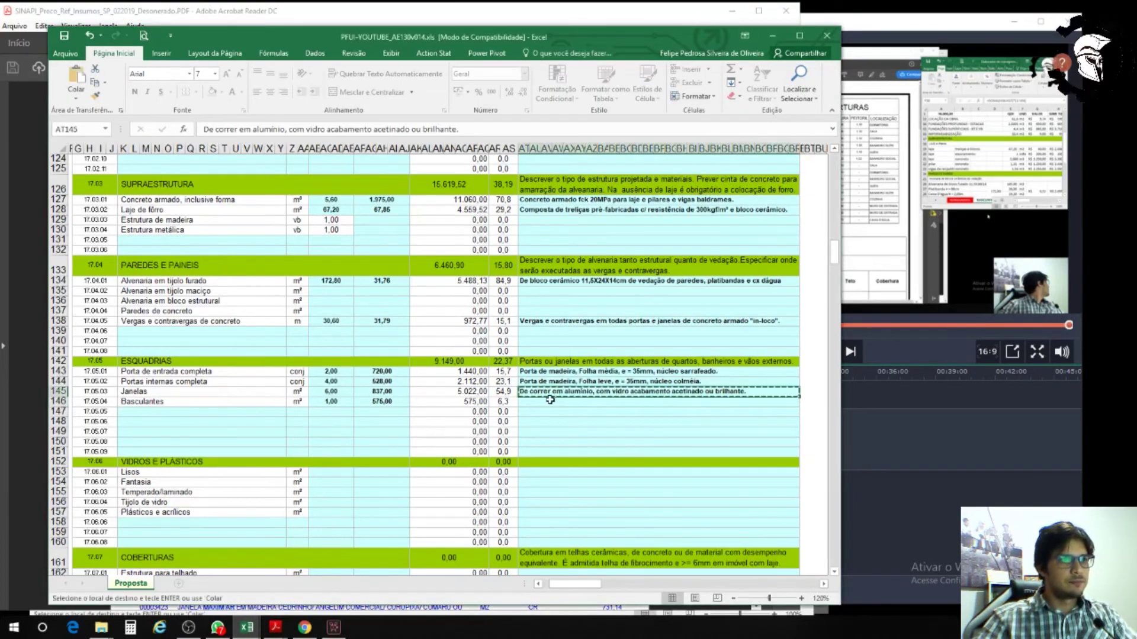
pyautogui.click(544, 402)
pyautogui.hotkey('ctrl', 'v')
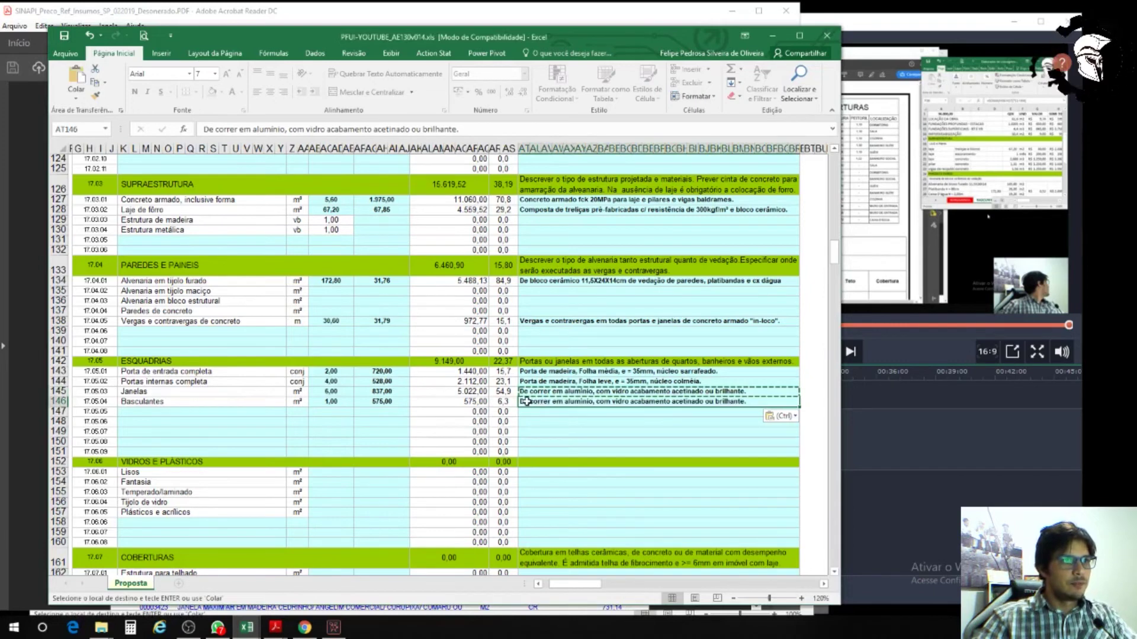
# Step: Replace "De correr" with "Maxim ar" at the start of the Basculantes description in AT146
pyautogui.doubleClick(528, 402)
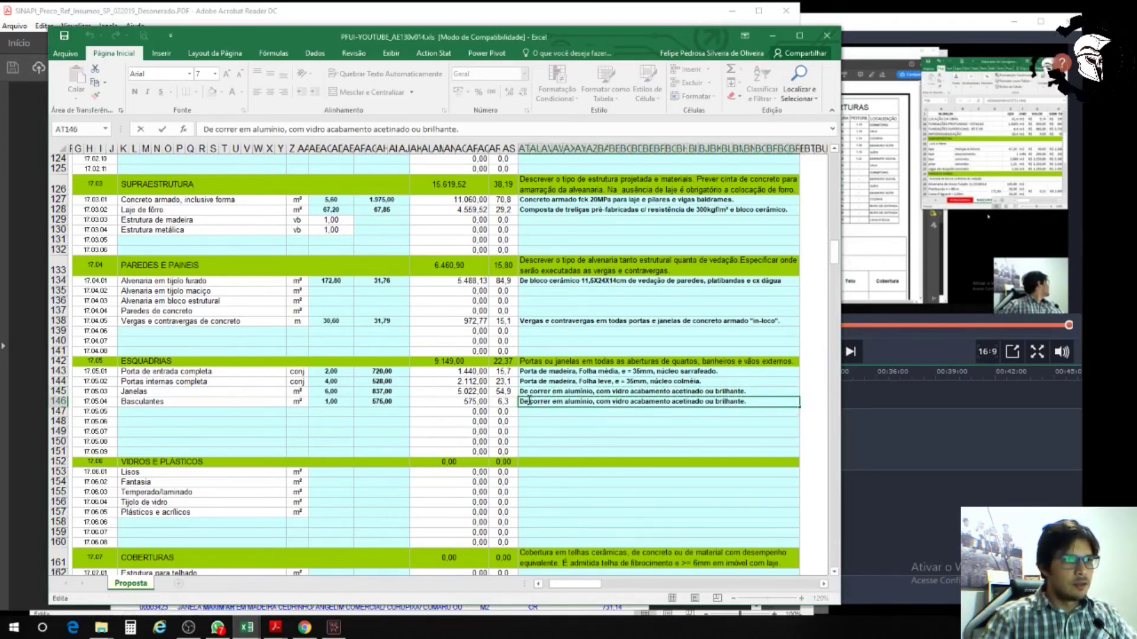
pyautogui.press('BackSpace')
pyautogui.press('BackSpace')
pyautogui.press('BackSpace')
pyautogui.press('BackSpace')
pyautogui.press('BackSpace')
pyautogui.press('BackSpace')
pyautogui.press('BackSpace')
pyautogui.press('BackSpace')
pyautogui.press('BackSpace')
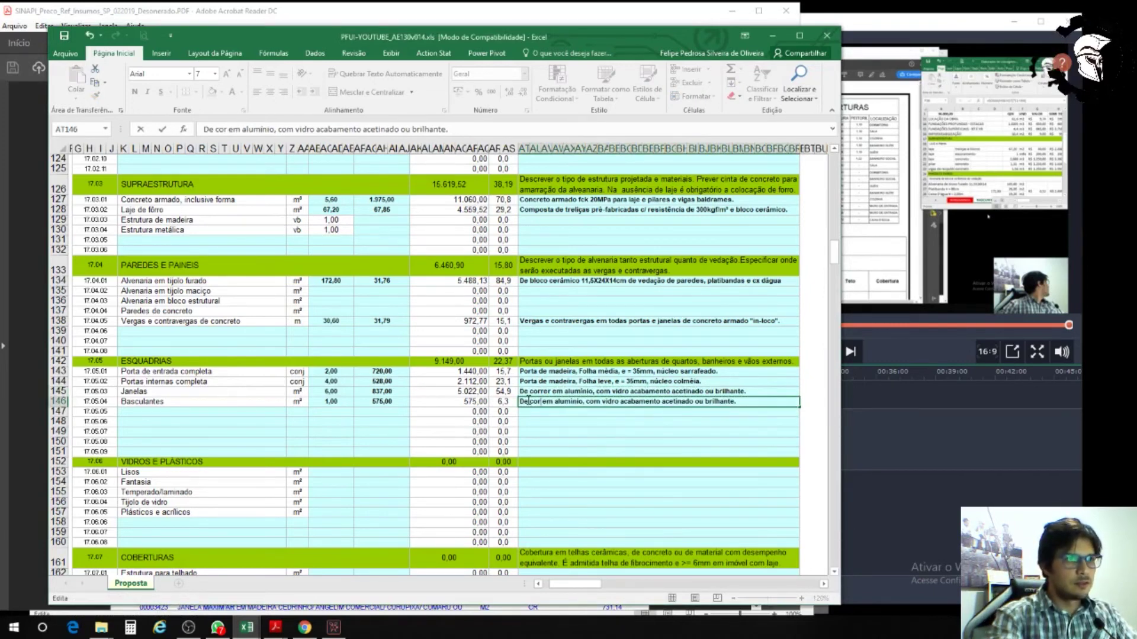
pyautogui.write('Maxim')
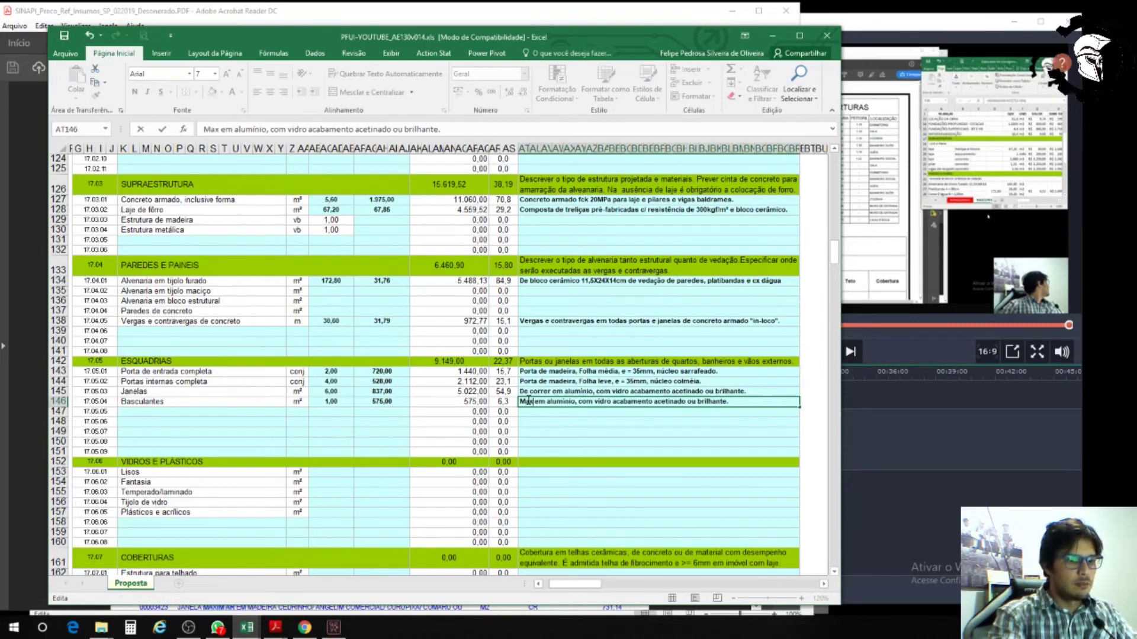
pyautogui.write(' ar')
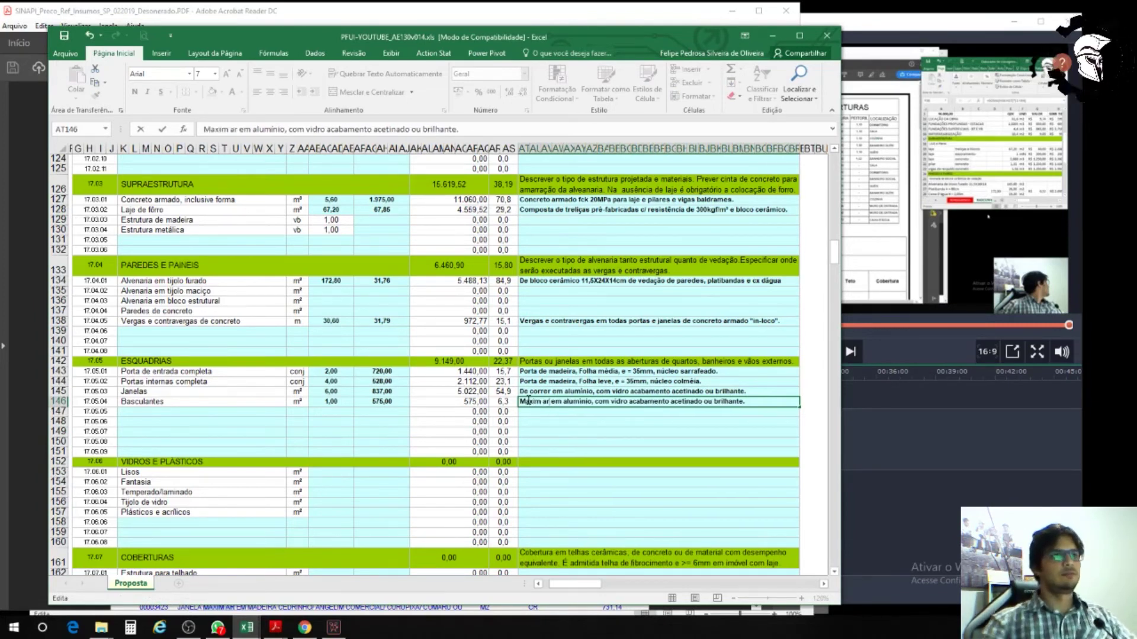
pyautogui.click(590, 430)
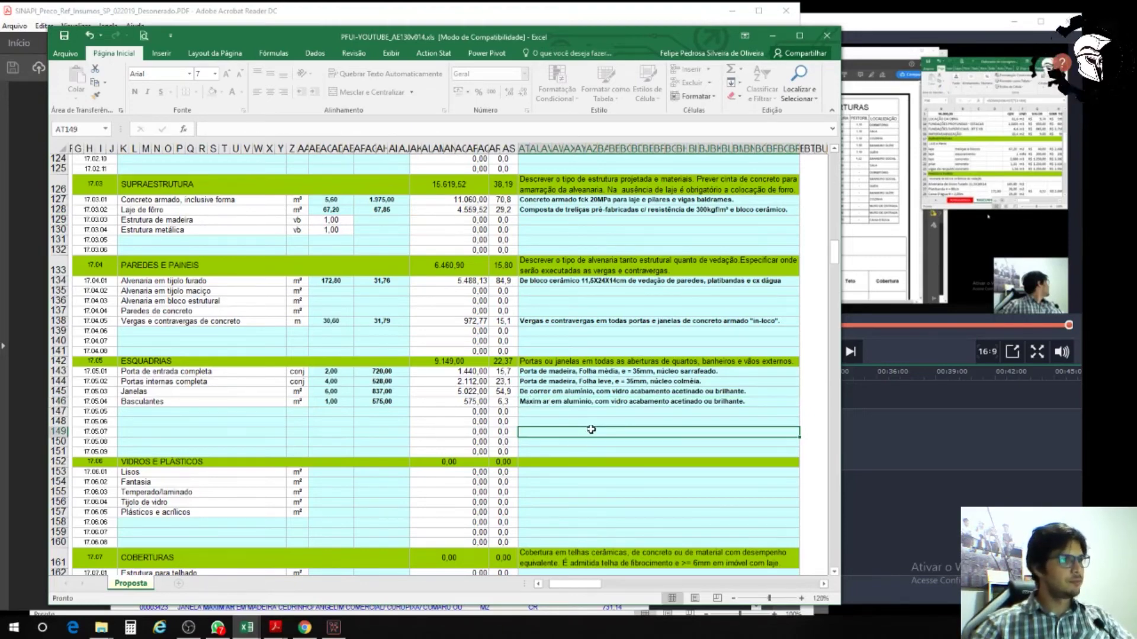
pyautogui.scroll(-4, 591, 430)
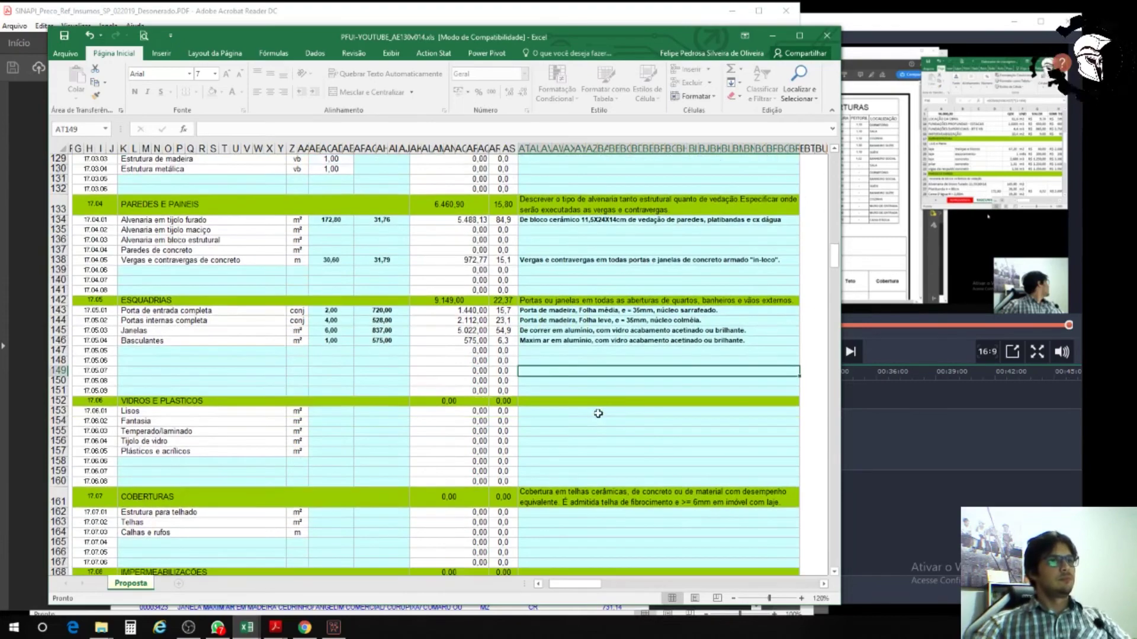
pyautogui.scroll(-1, 599, 414)
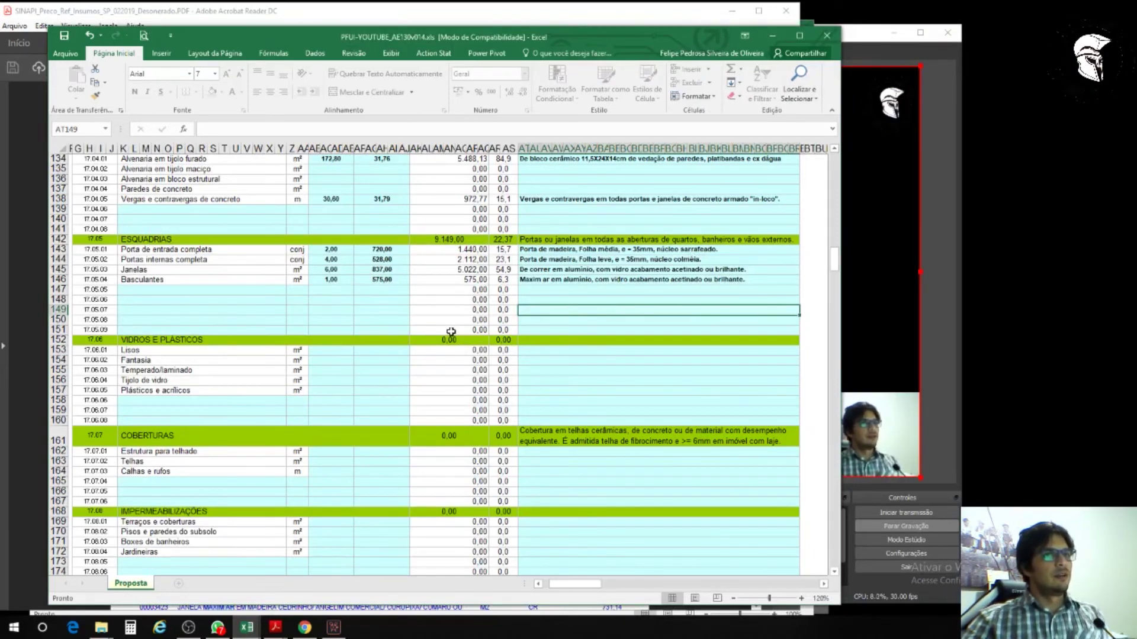
pyautogui.click(595, 300)
pyautogui.click(588, 291)
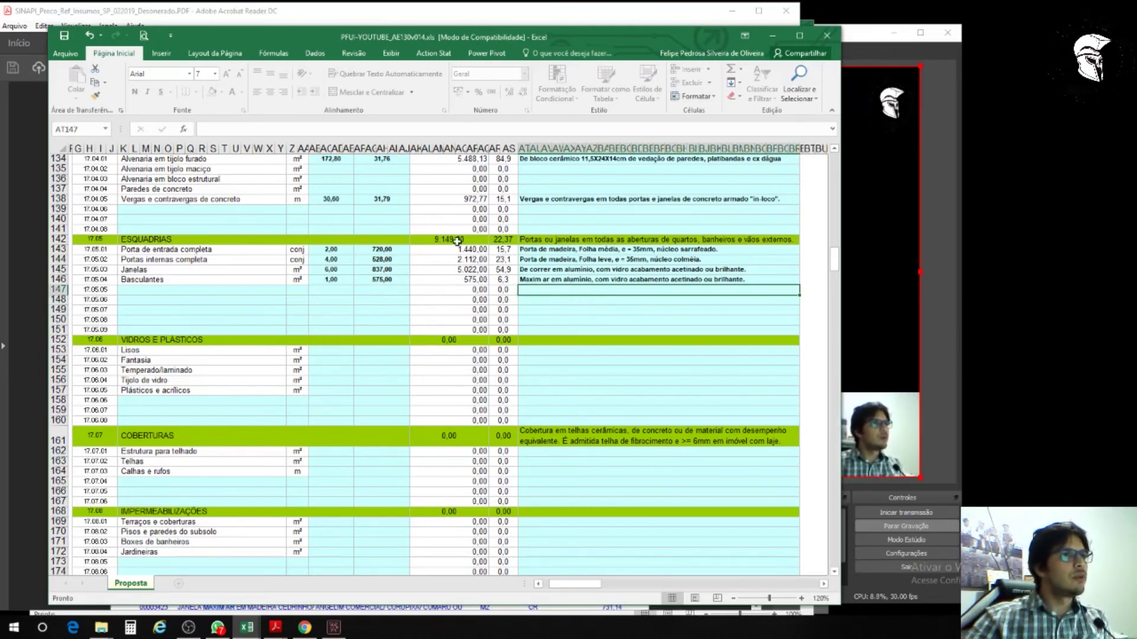
# Step: Switch from the budget to the Elaborador de cronograma workbook and select the Peso Ideal of Porta de entrada completa in K24
pyautogui.click(450, 259)
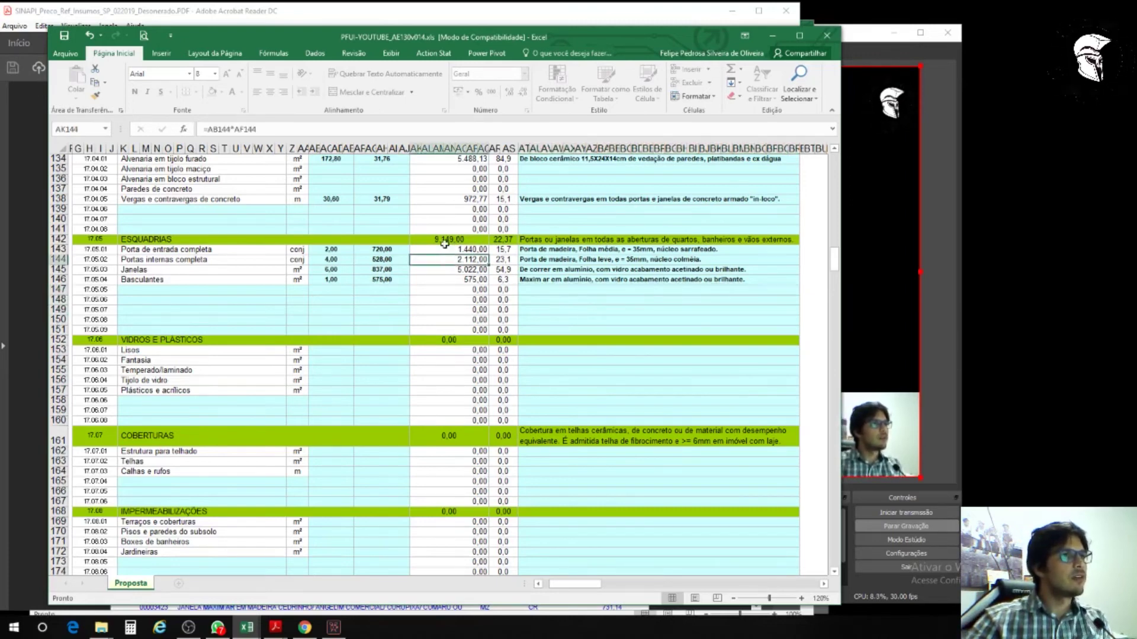
pyautogui.moveTo(253, 629)
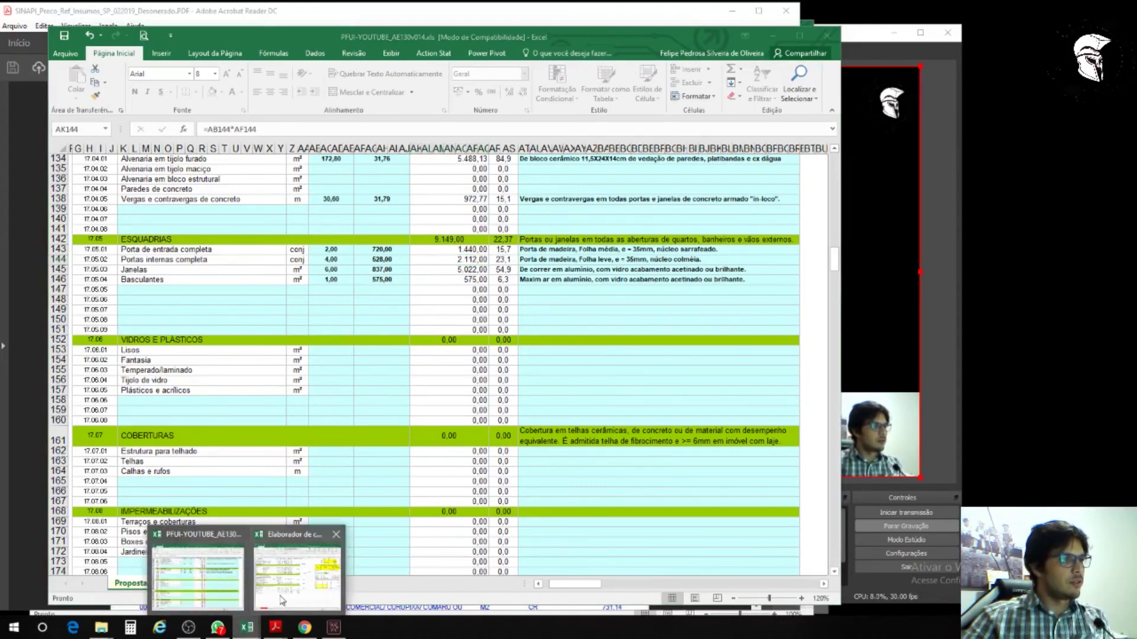
pyautogui.click(205, 604)
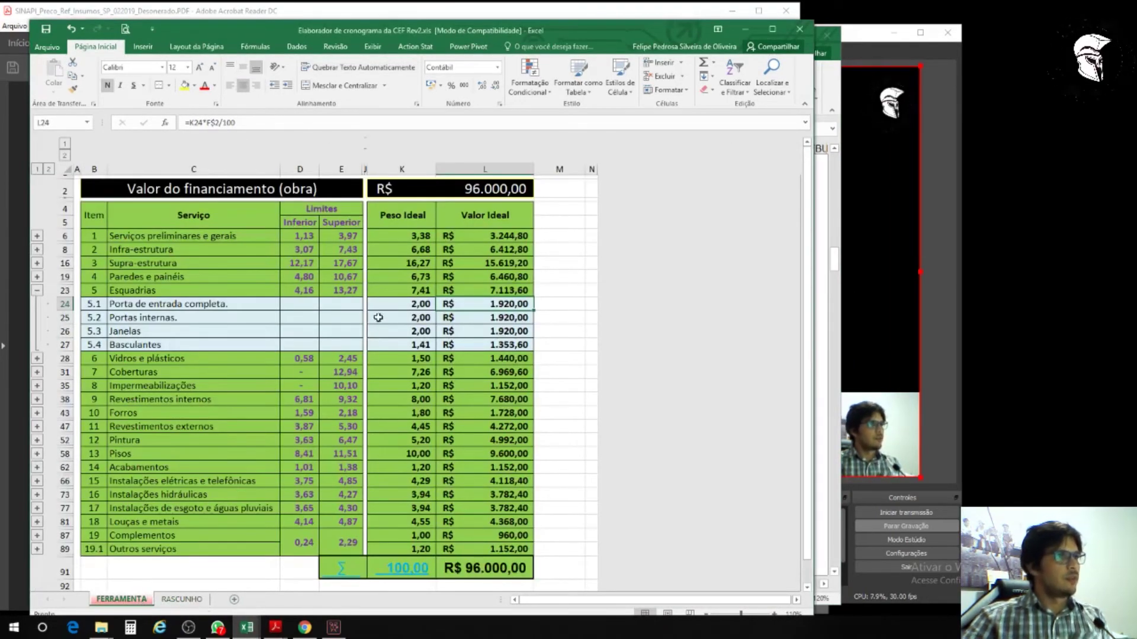
pyautogui.click(417, 304)
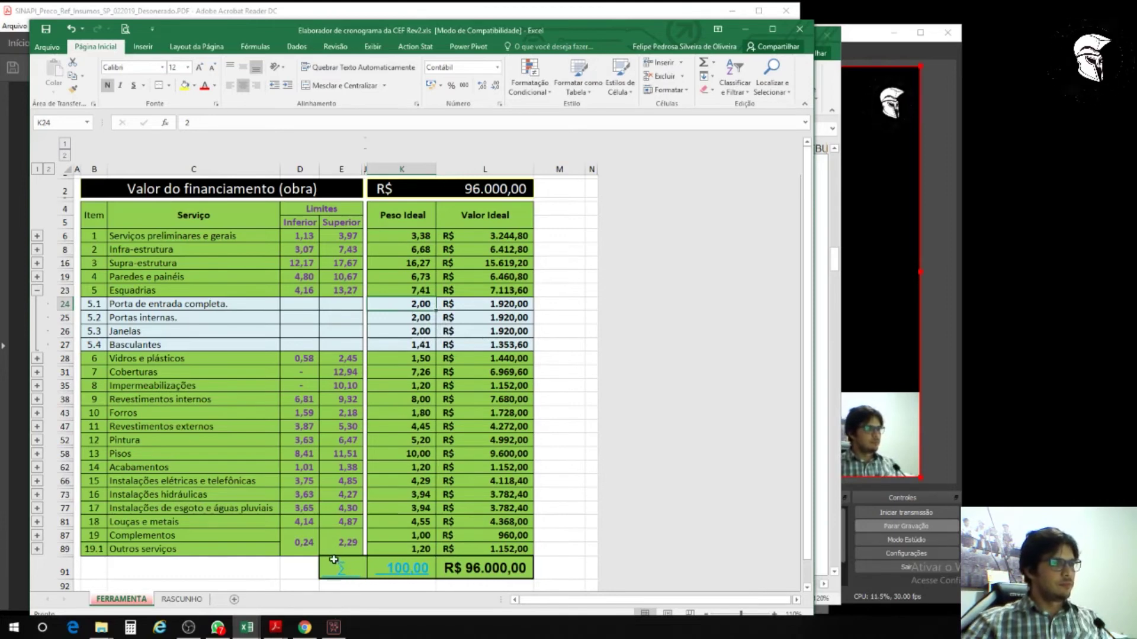
# Step: Consult the entrance door total in the budget and set the Porta de entrada completa weight in K24 to 1,5, after trying 1,8
pyautogui.moveTo(258, 629)
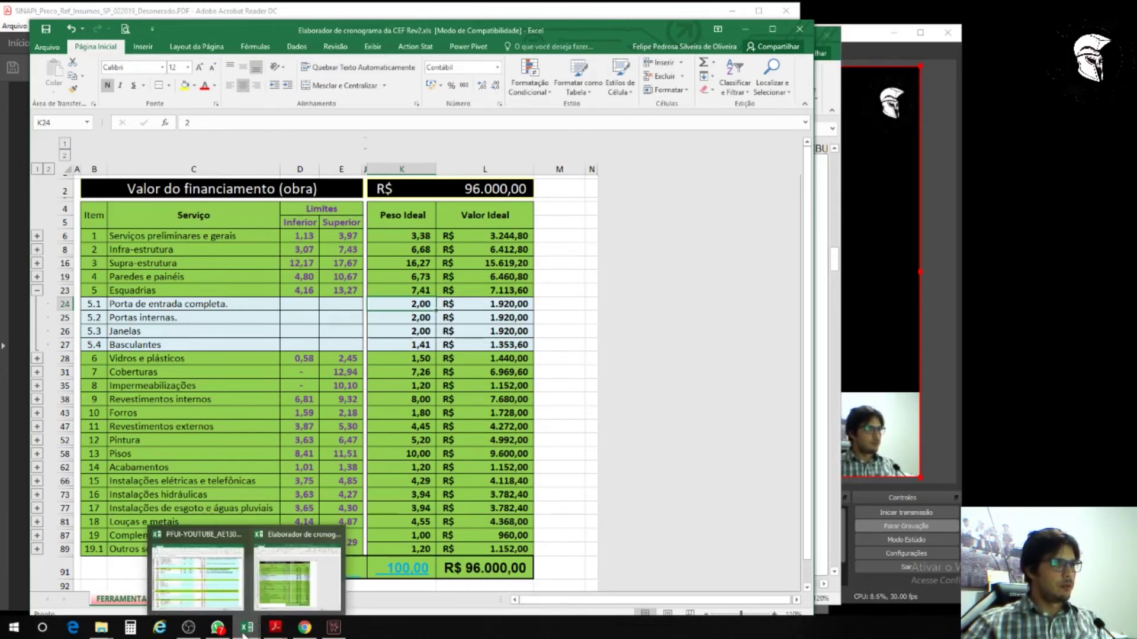
pyautogui.click(227, 598)
pyautogui.click(475, 249)
pyautogui.moveTo(248, 629)
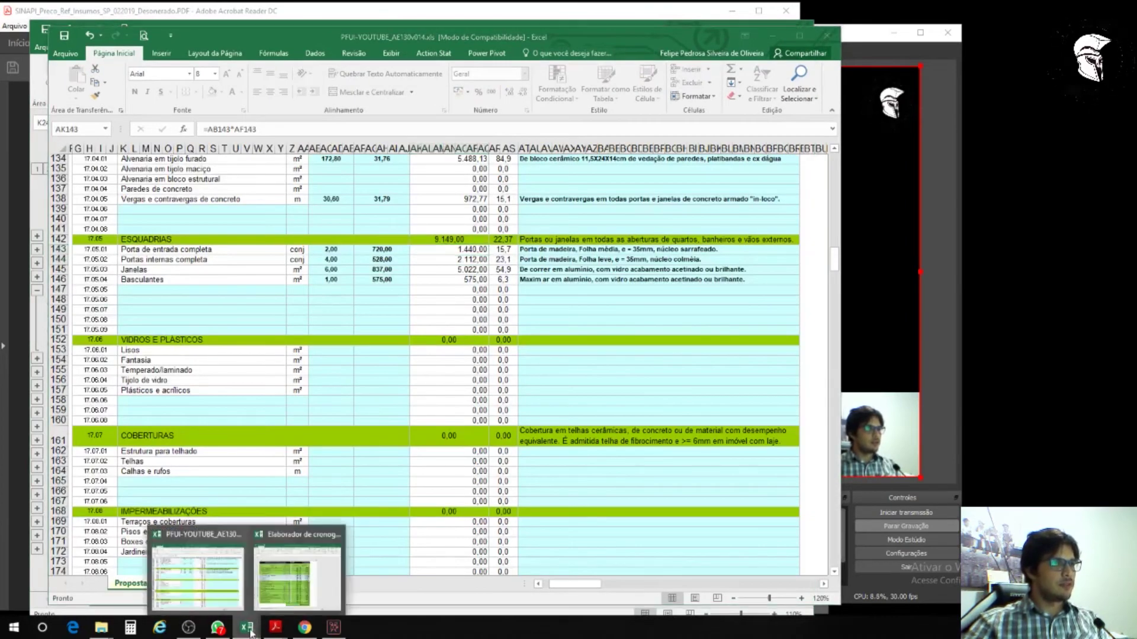
pyautogui.click(282, 592)
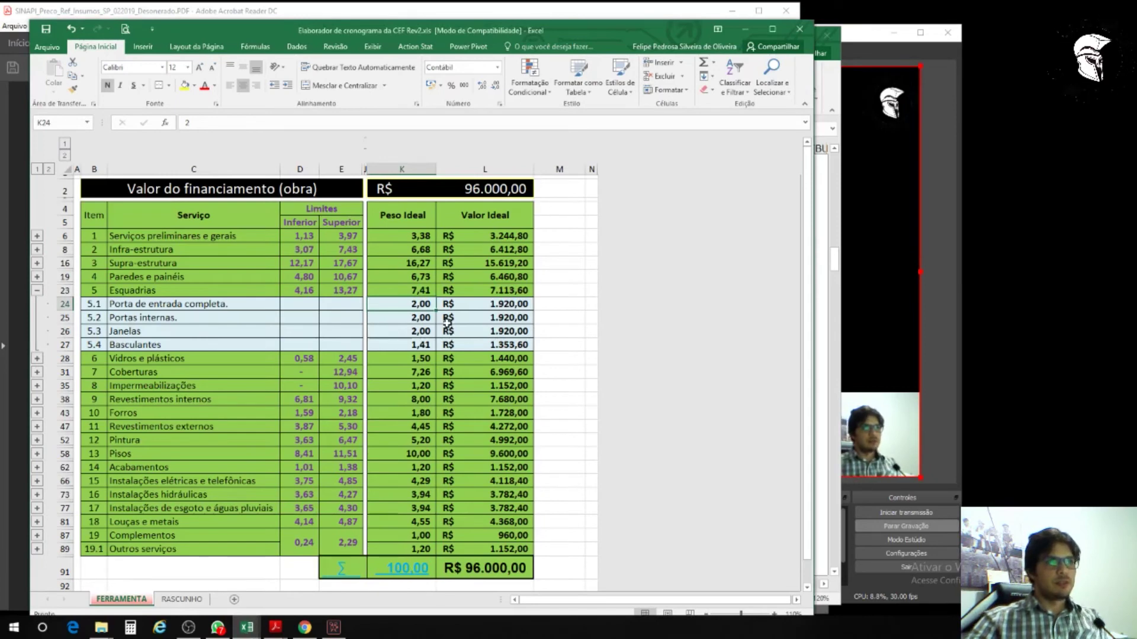
pyautogui.write('1,8')
pyautogui.press('Return')
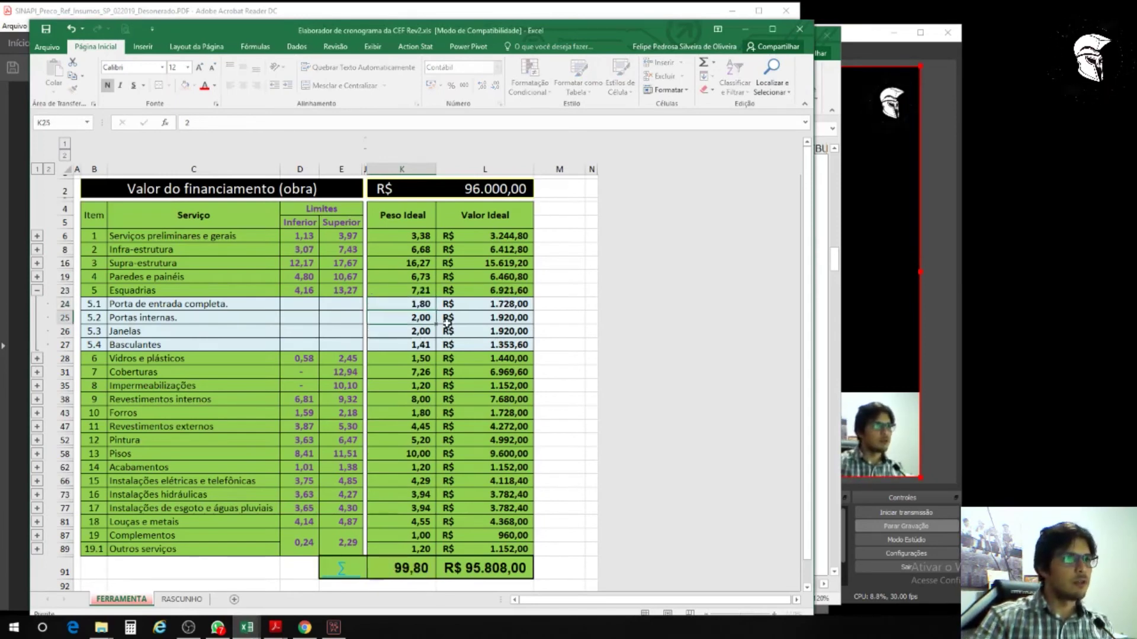
pyautogui.press('Up')
pyautogui.write('1,5')
pyautogui.press('Return')
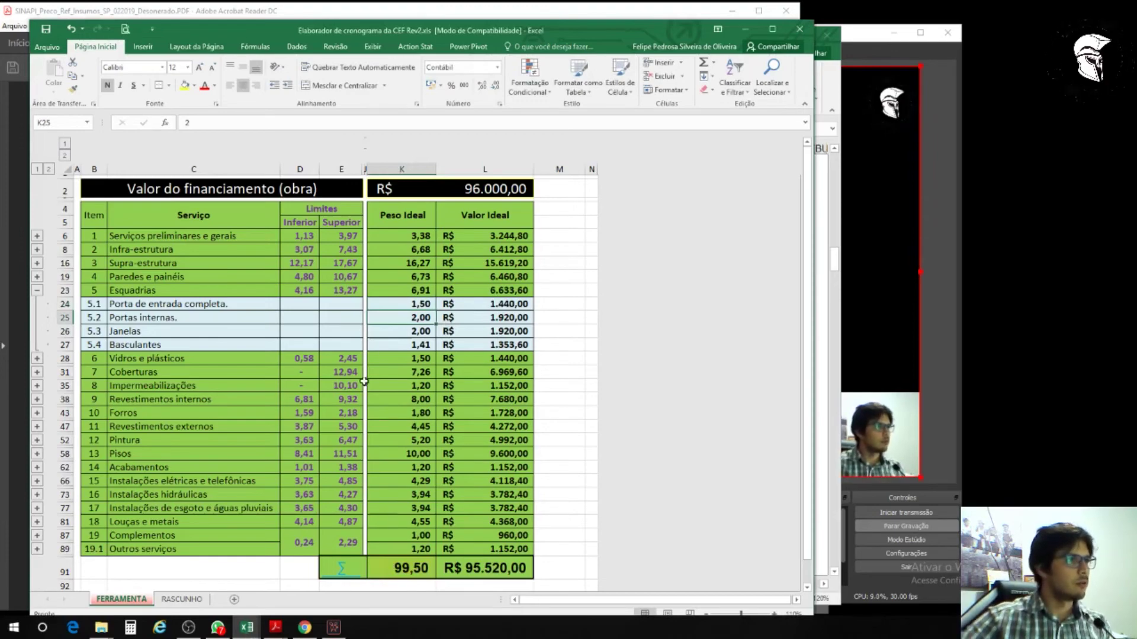
# Step: Consult the internal doors total in the budget and set the Portas internas weight in K25 to 2,2, after trying 2,1
pyautogui.click(246, 633)
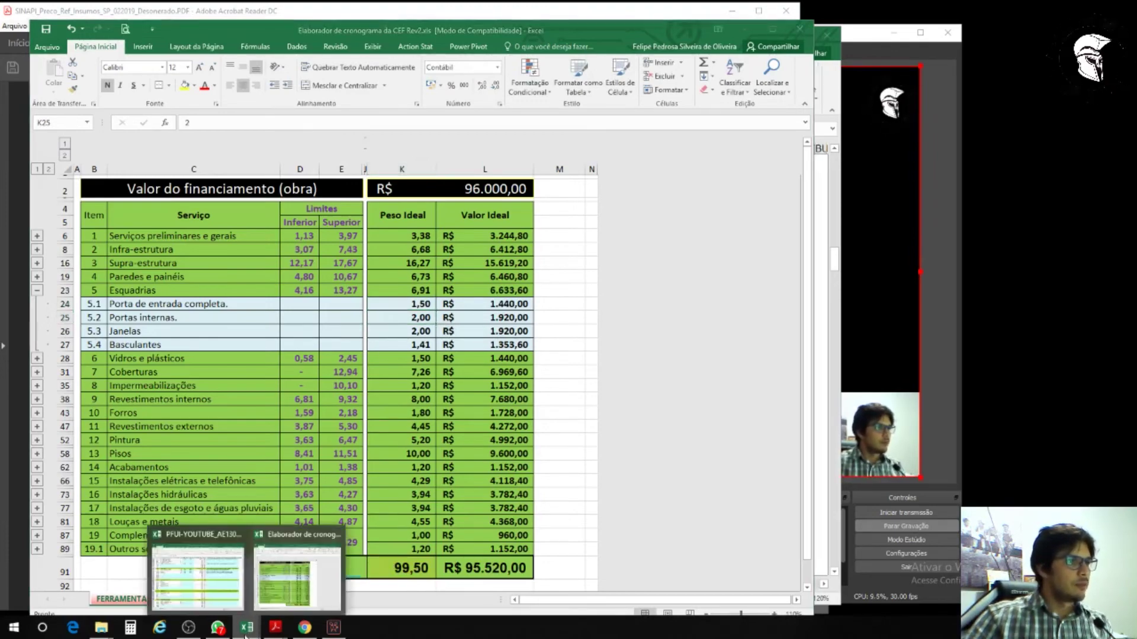
pyautogui.click(225, 589)
pyautogui.click(454, 262)
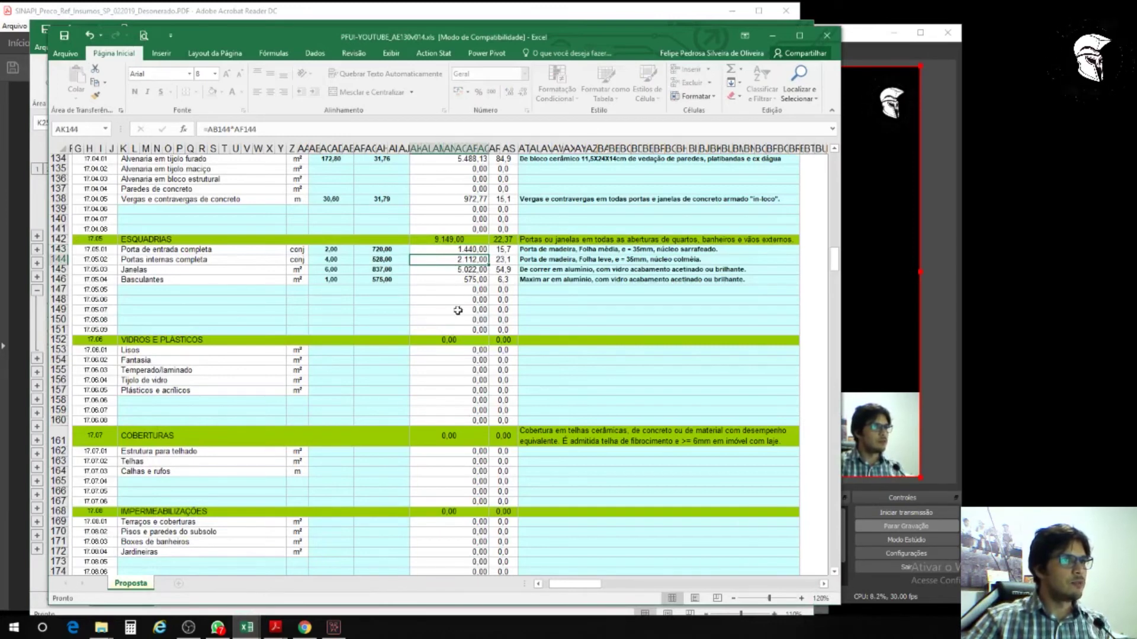
pyautogui.click(247, 627)
pyautogui.click(281, 589)
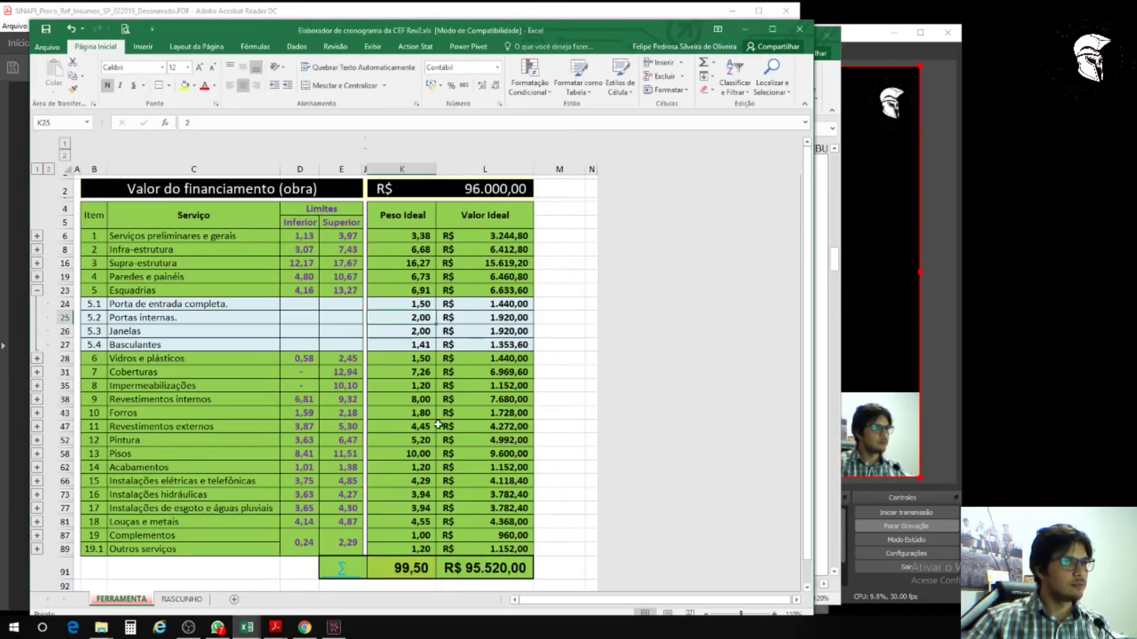
pyautogui.write('2,1')
pyautogui.press('Return')
pyautogui.press('Up')
pyautogui.write('2,2')
pyautogui.press('Return')
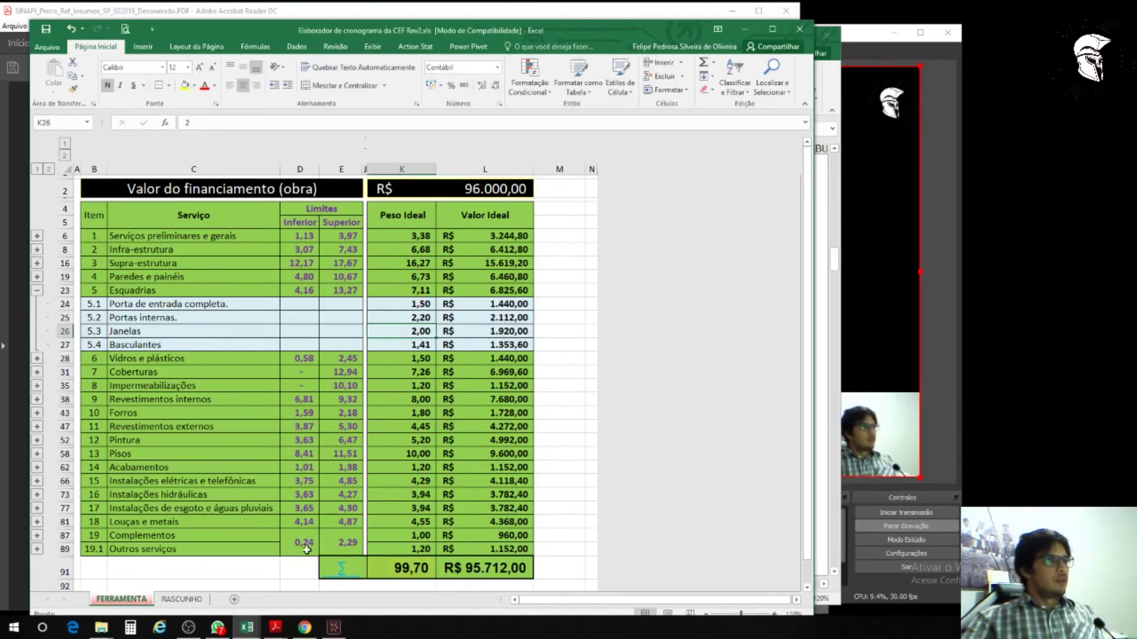
# Step: Check the Janelas total in AK145 of the budget and return to the schedule workbook
pyautogui.moveTo(247, 627)
pyautogui.click(210, 586)
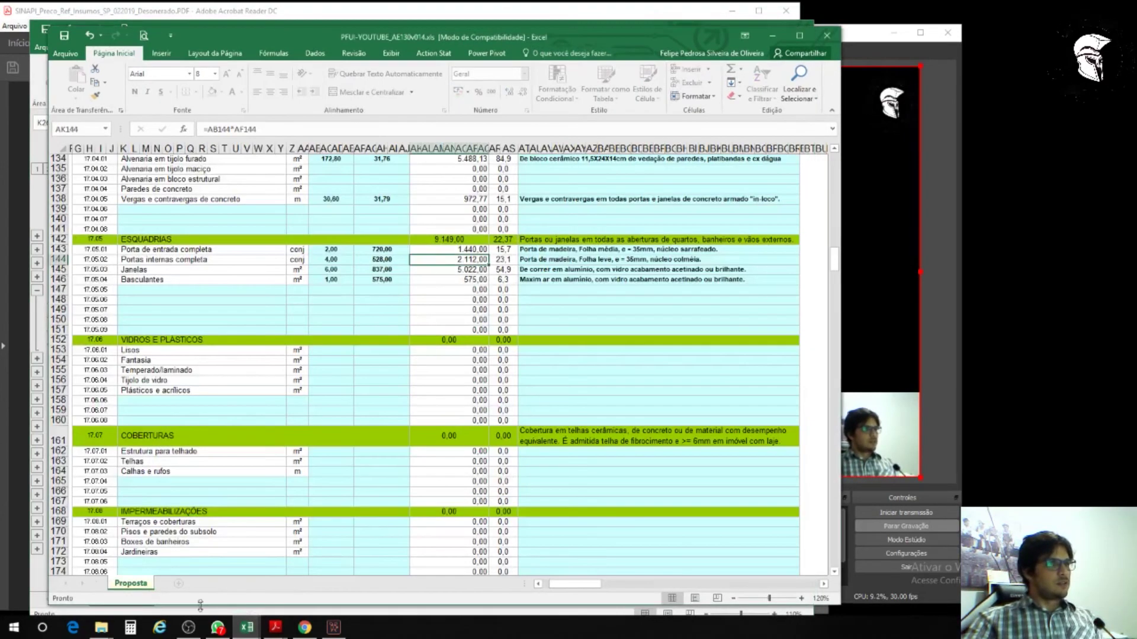
pyautogui.click(458, 272)
pyautogui.moveTo(247, 628)
pyautogui.click(285, 588)
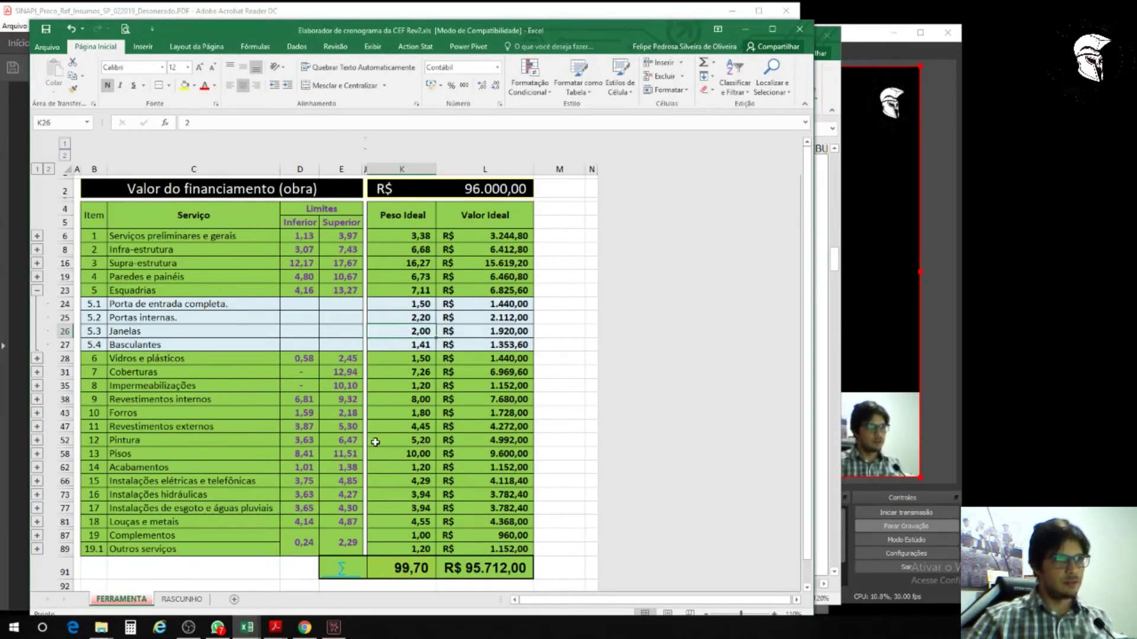
# Step: Try Janelas weights of 4, 6, 5, 5,5, 5,4, 5,3 and 5,2 in K26 to approach the budgeted value
pyautogui.write('4')
pyautogui.press('Return')
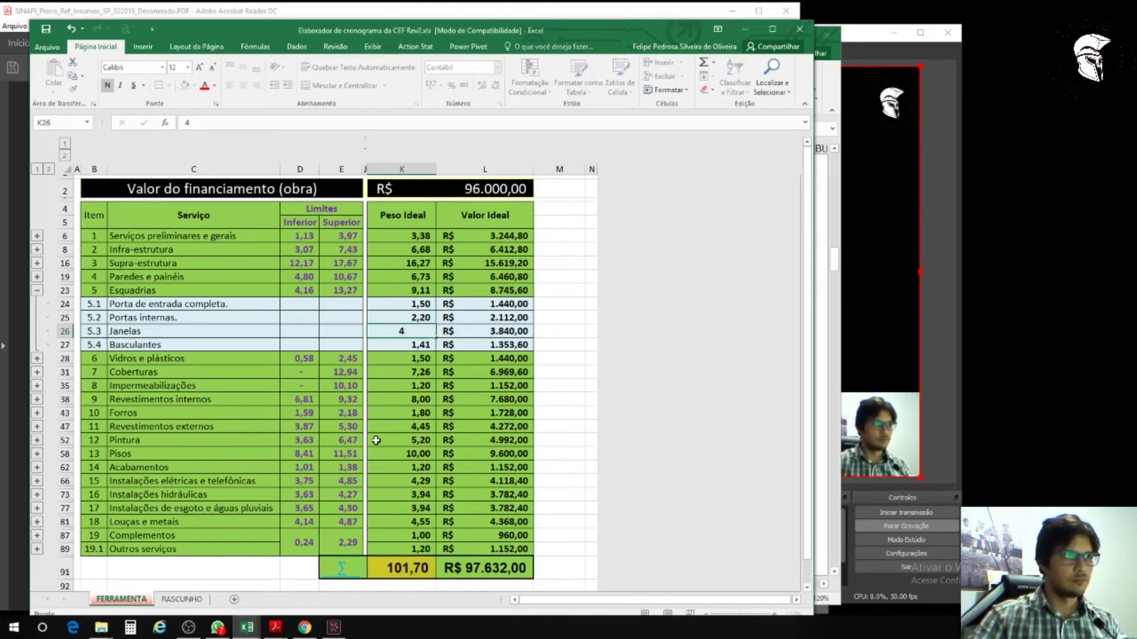
pyautogui.press('Up')
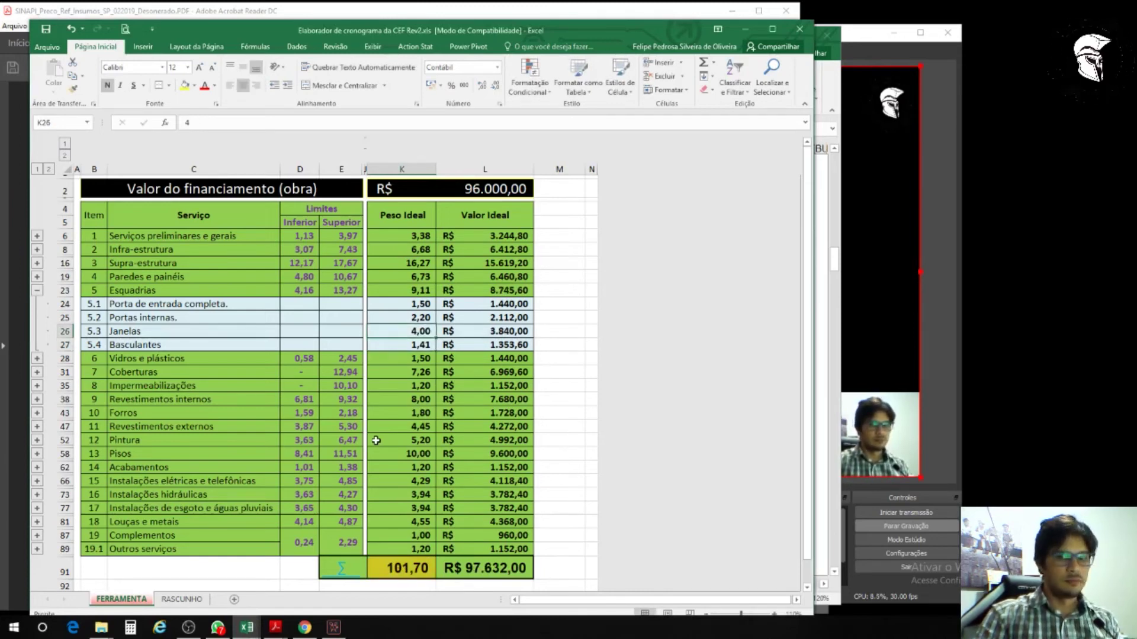
pyautogui.write('6')
pyautogui.press('Return')
pyautogui.press('Up')
pyautogui.write('5')
pyautogui.press('Return')
pyautogui.press('Up')
pyautogui.write('5,5')
pyautogui.press('Return')
pyautogui.press('Up')
pyautogui.write('5,4')
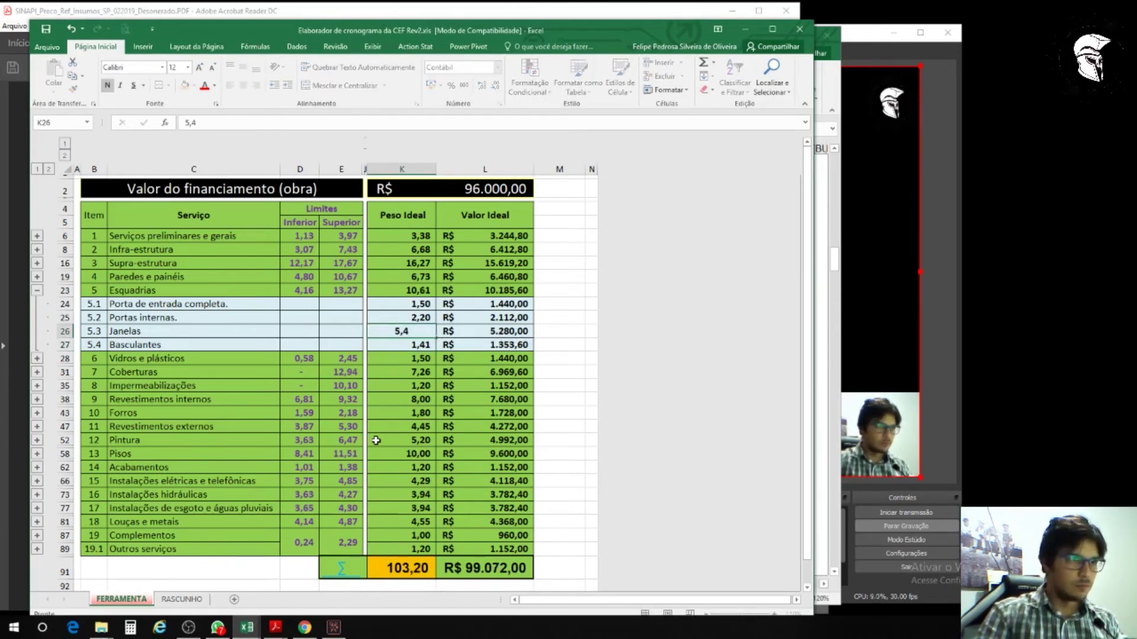
pyautogui.press('Return')
pyautogui.press('Up')
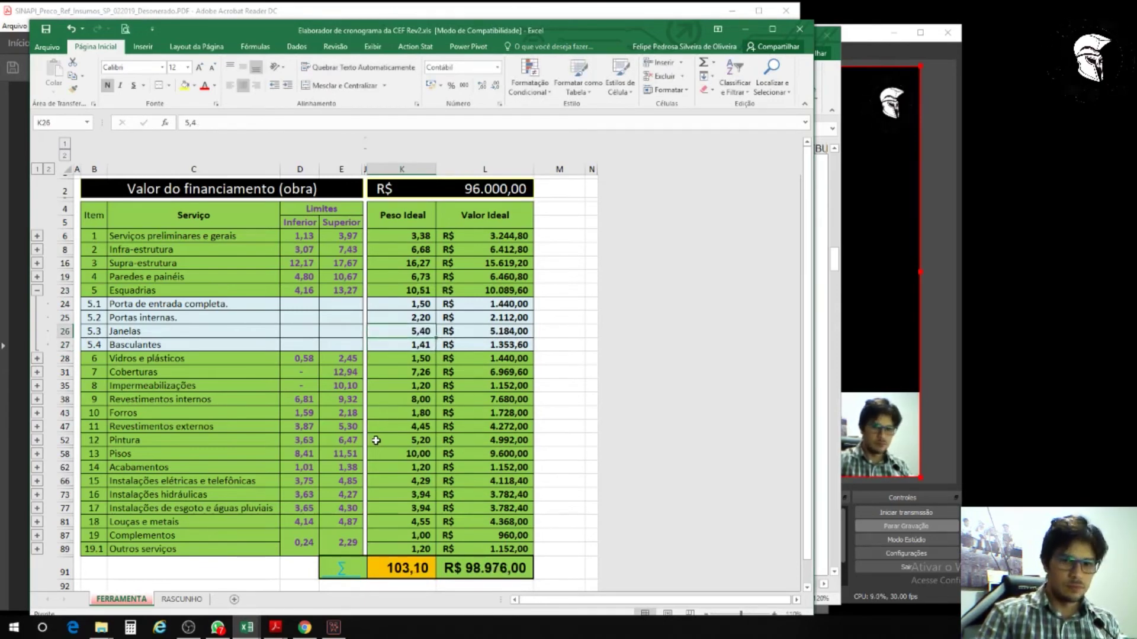
pyautogui.write('5,3')
pyautogui.press('Return')
pyautogui.press('Up')
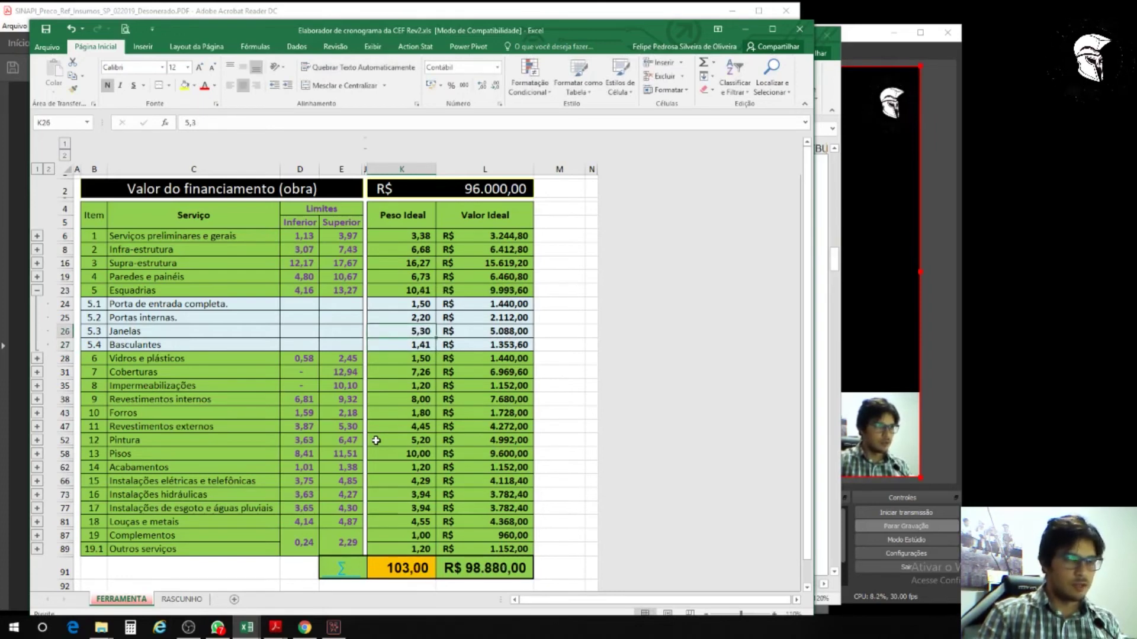
pyautogui.write('5,2')
pyautogui.press('Return')
# Step: Fine-tune the Janelas weight in K26 through 5,25 and 5,22 and set it to 5,23
pyautogui.press('Up')
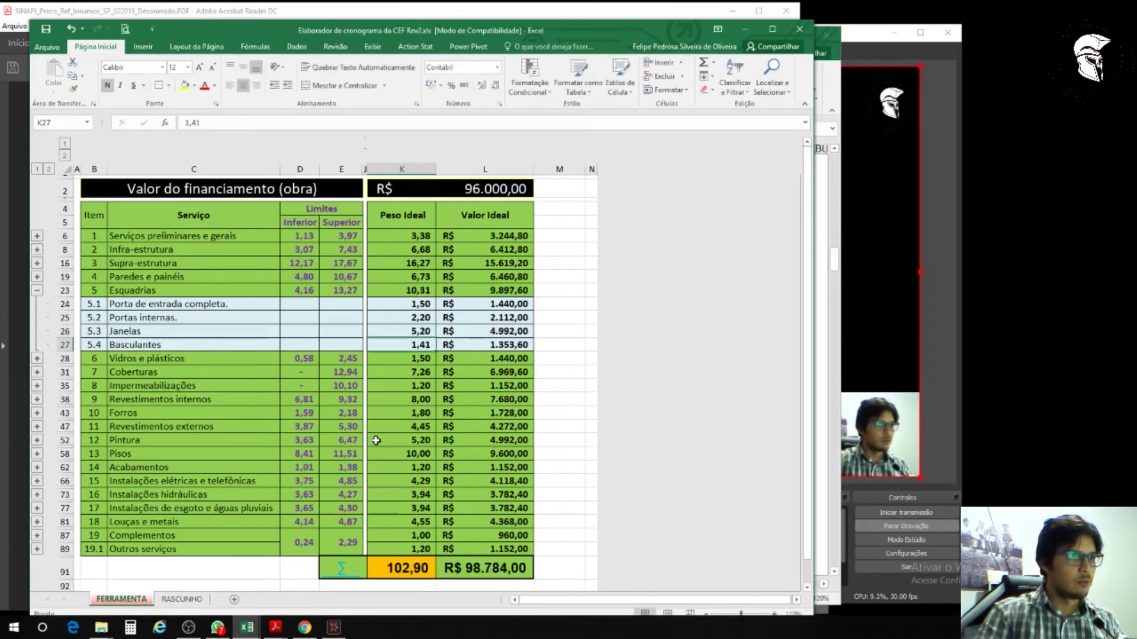
pyautogui.write('5,25')
pyautogui.press('Return')
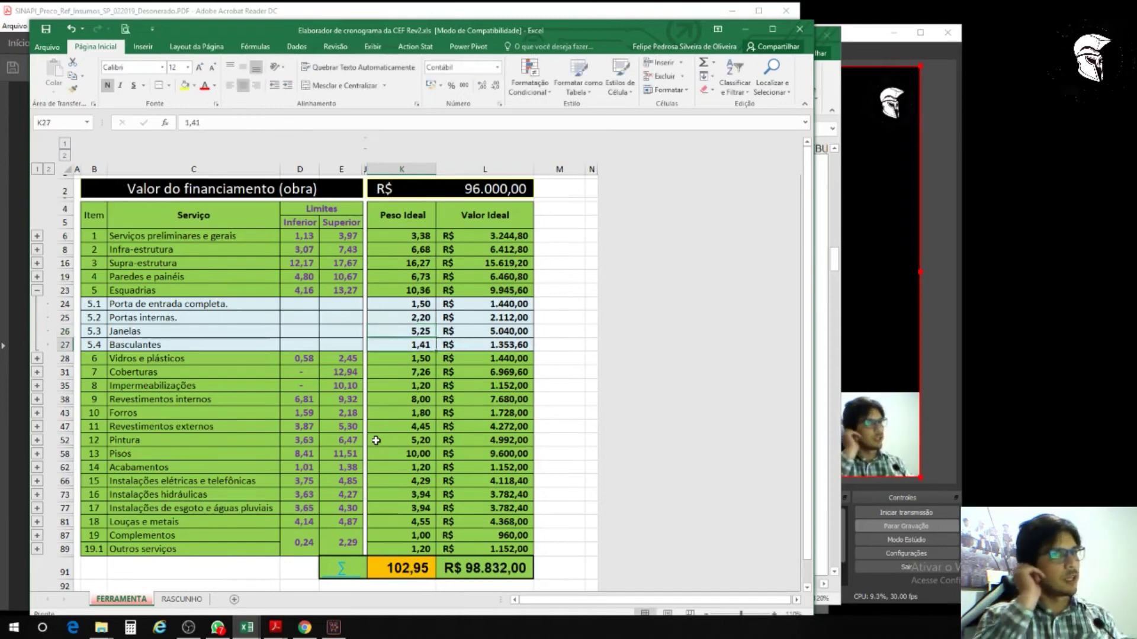
pyautogui.press('Up')
pyautogui.write('5,22')
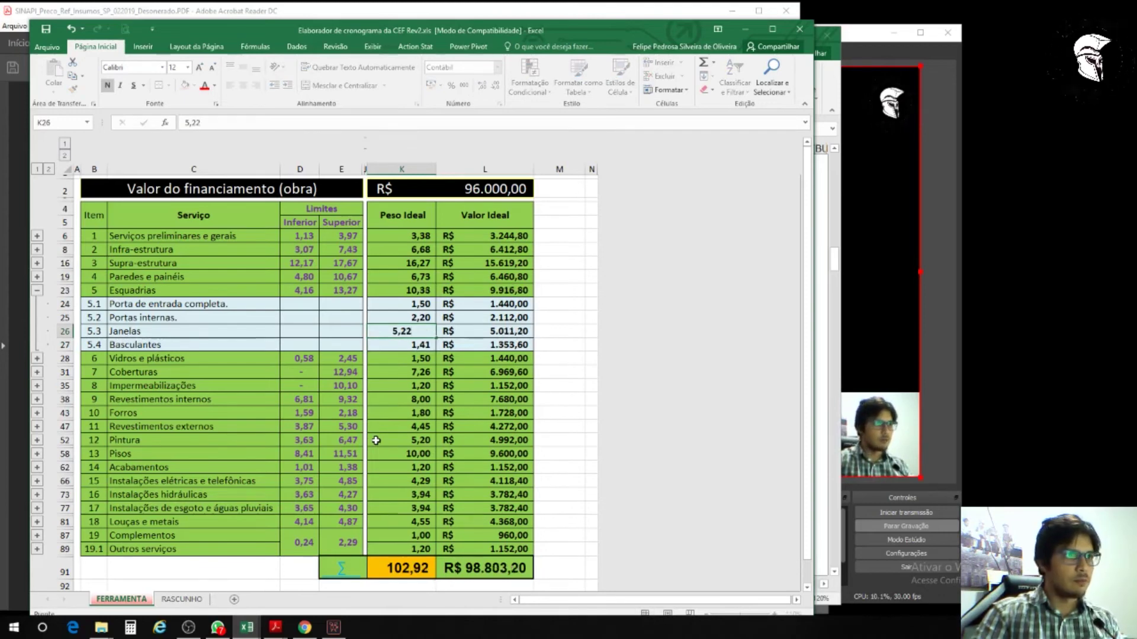
pyautogui.write('5,23')
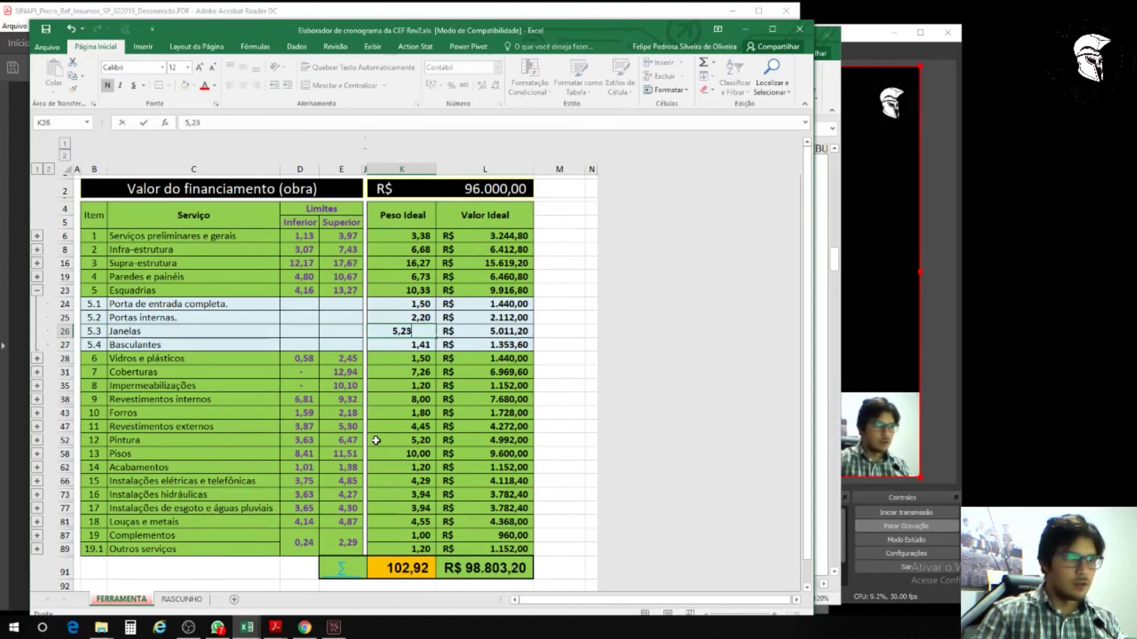
pyautogui.press('Return')
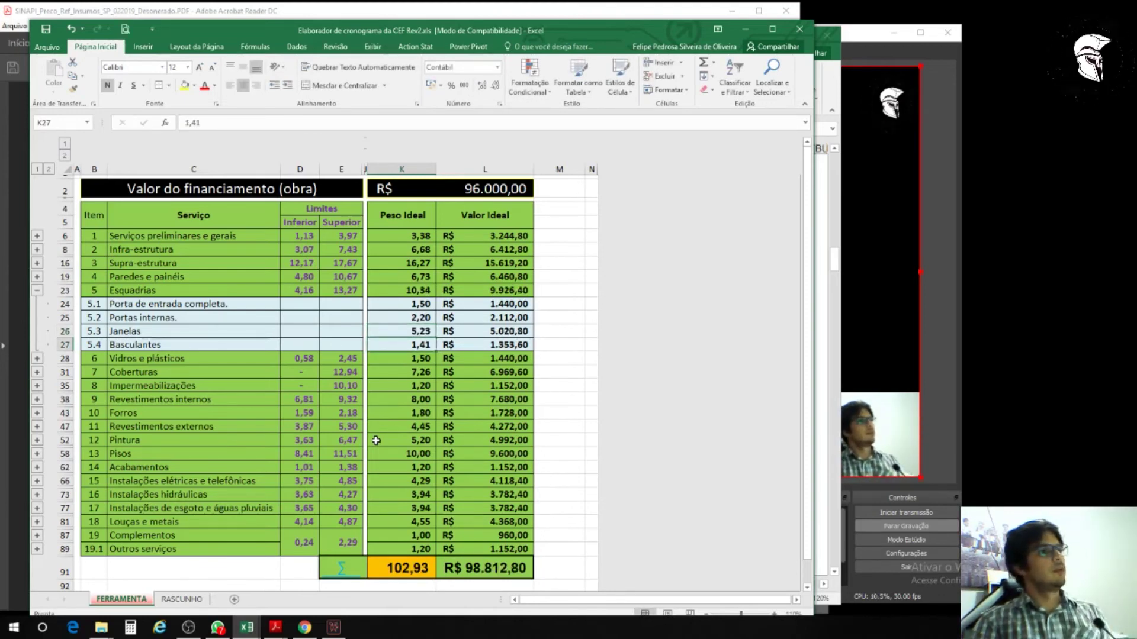
# Step: Consult the Basculantes total in the budget and set the Basculantes weight in K27 to 0,6, after trying 0,5
pyautogui.click(245, 628)
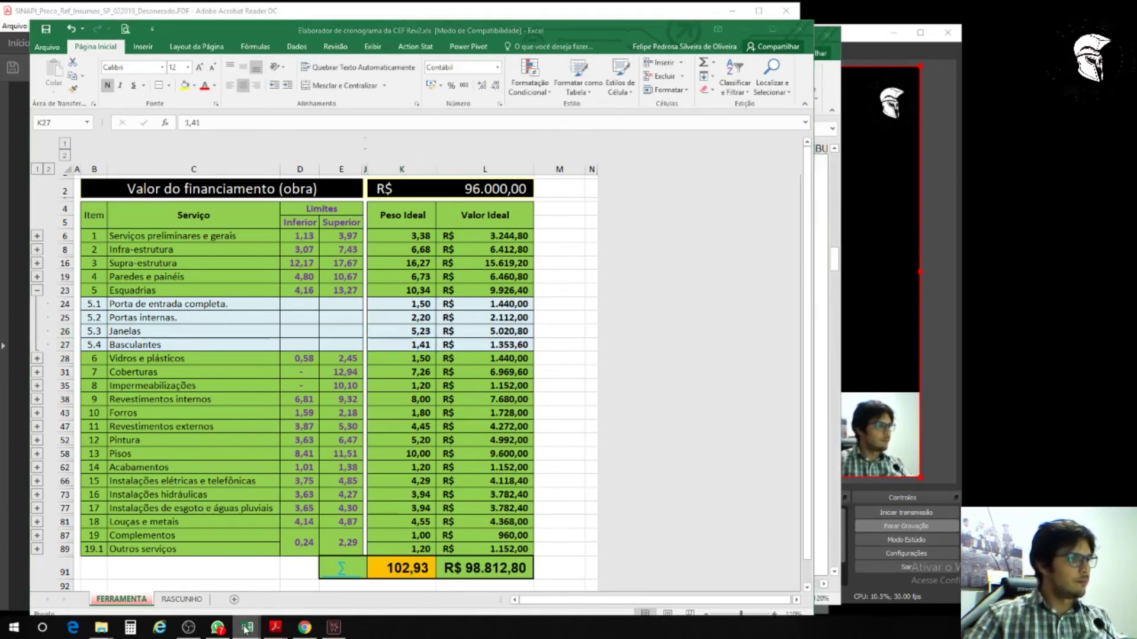
pyautogui.click(207, 598)
pyautogui.click(454, 282)
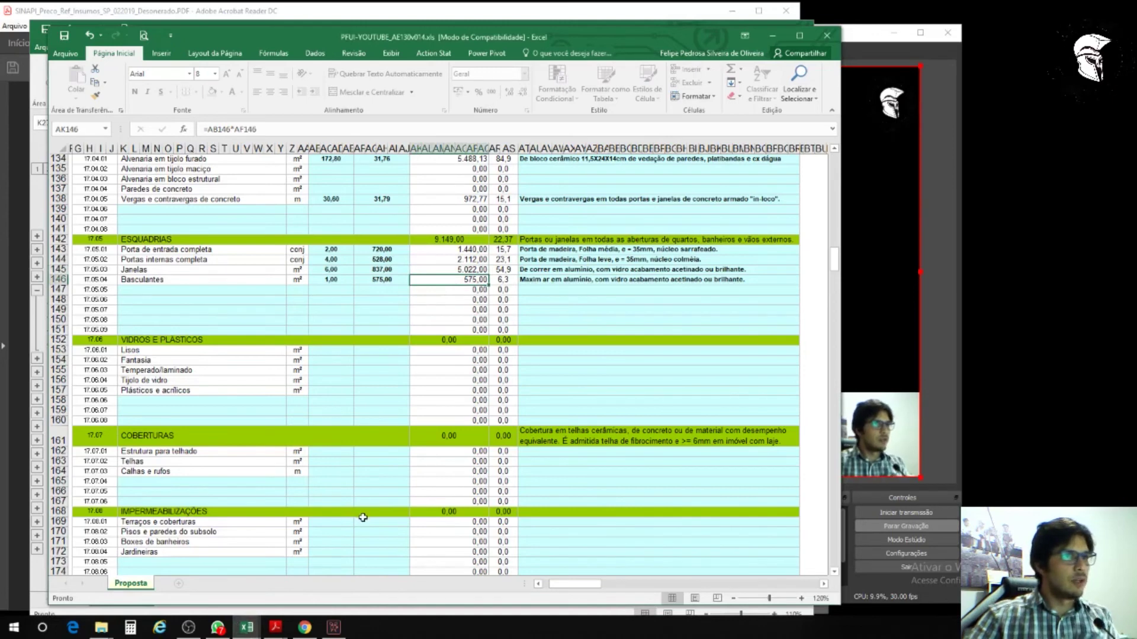
pyautogui.click(246, 628)
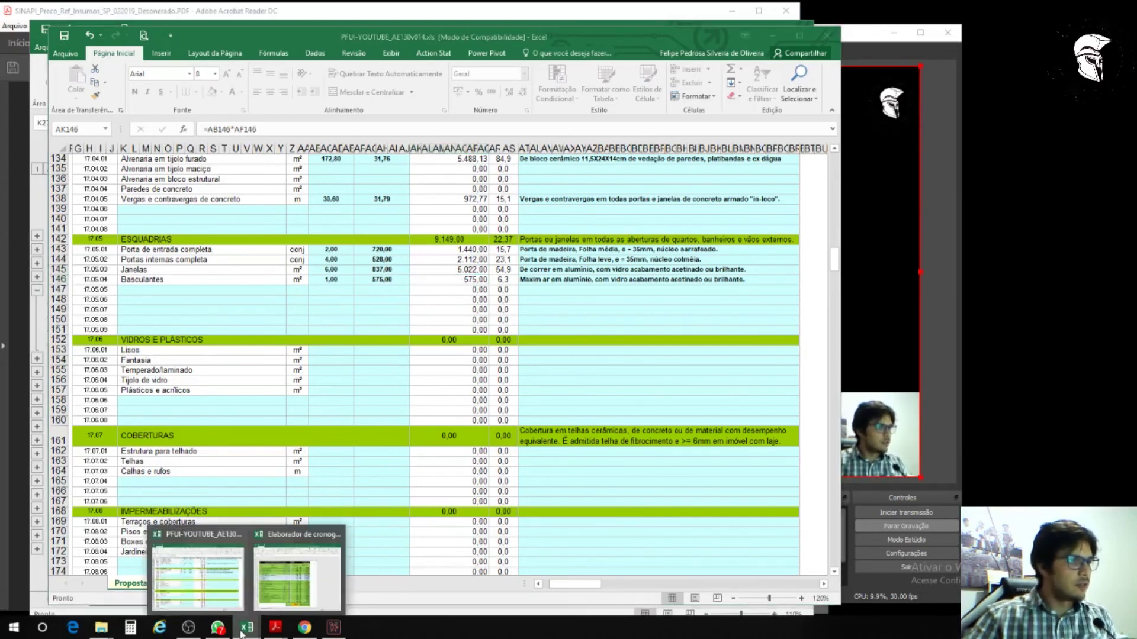
pyautogui.click(311, 584)
pyautogui.write('0,5')
pyautogui.press('Return')
pyautogui.press('Up')
pyautogui.write('0,6')
pyautogui.press('Return')
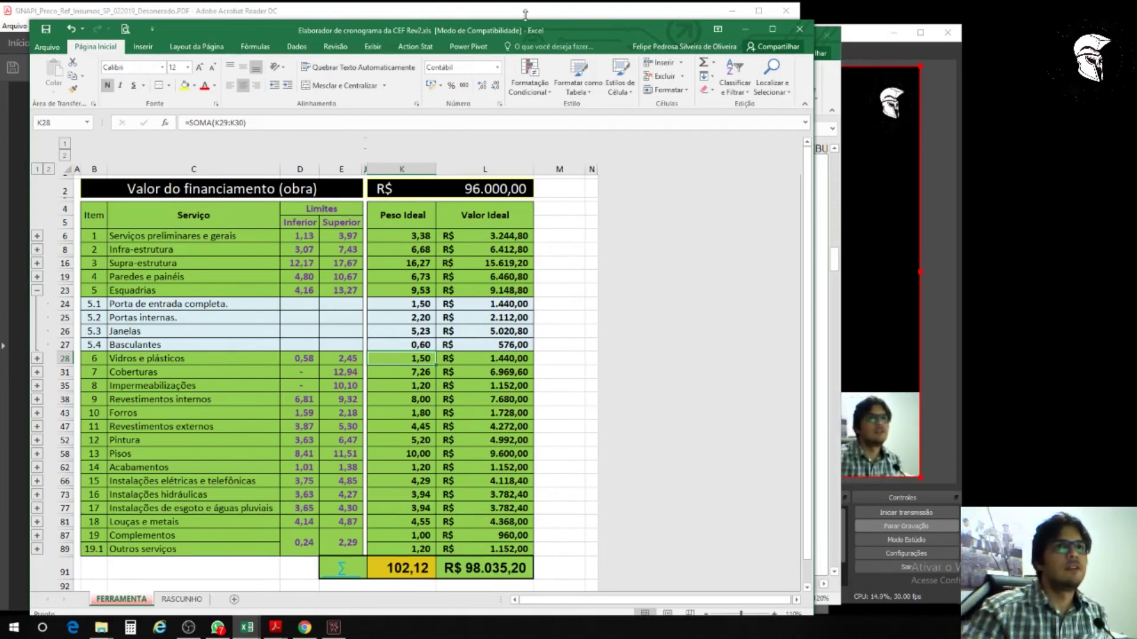
# Step: Minimize the recorder window and examine the limits of Vidros e plásticos, Coberturas and Impermeabilizações, plus the Esquadrias and overall weights
pyautogui.click(885, 36)
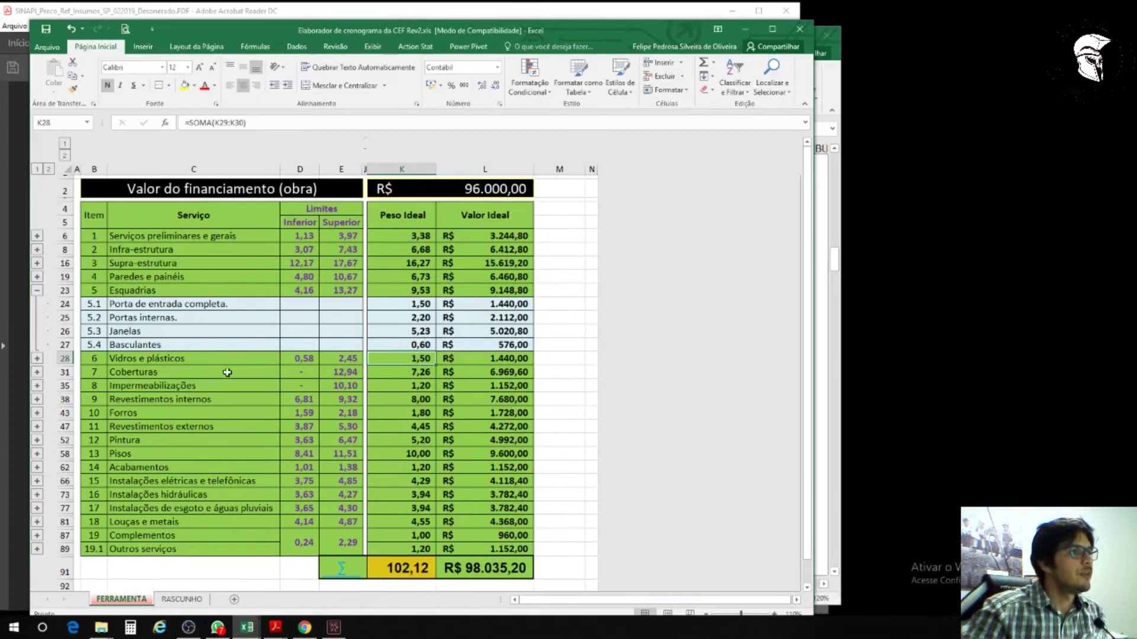
pyautogui.click(304, 359)
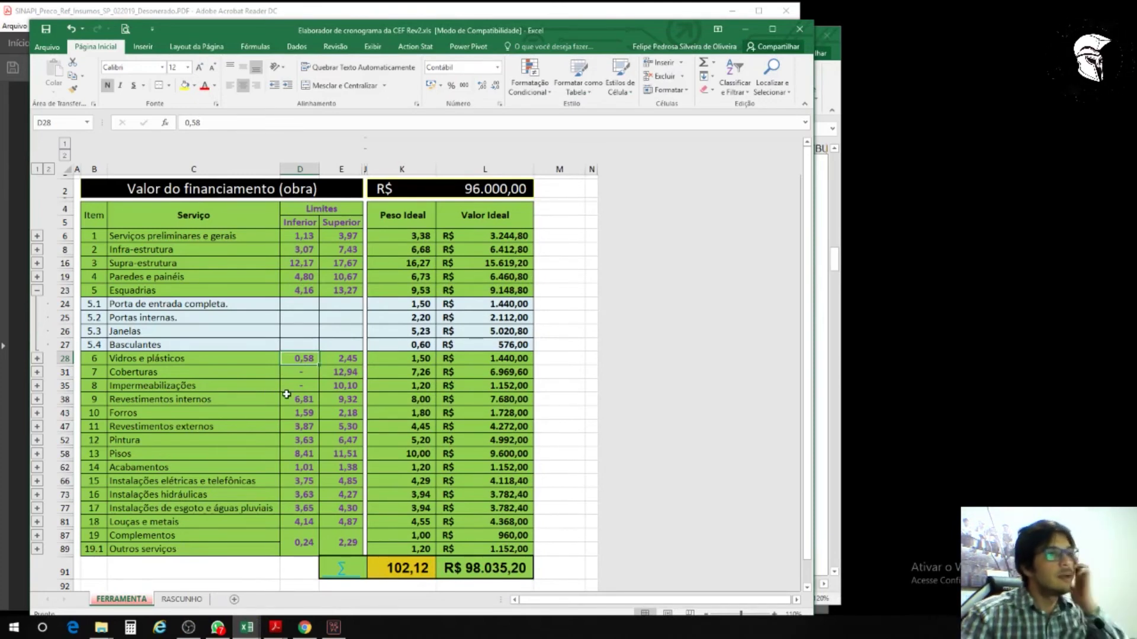
pyautogui.click(308, 371)
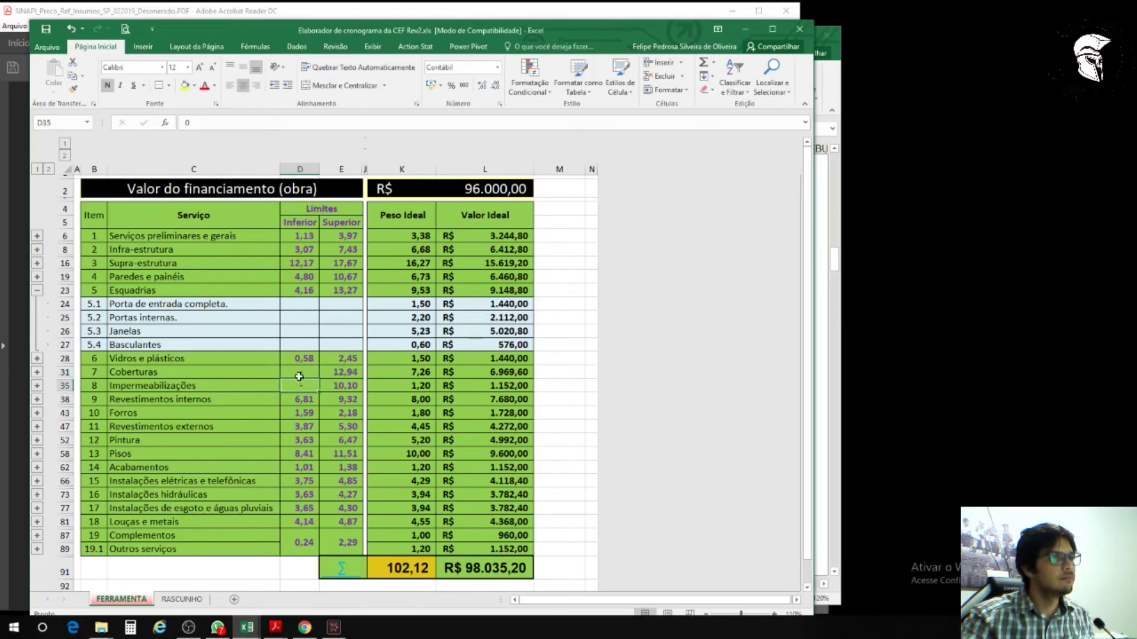
pyautogui.click(341, 373)
pyautogui.click(346, 386)
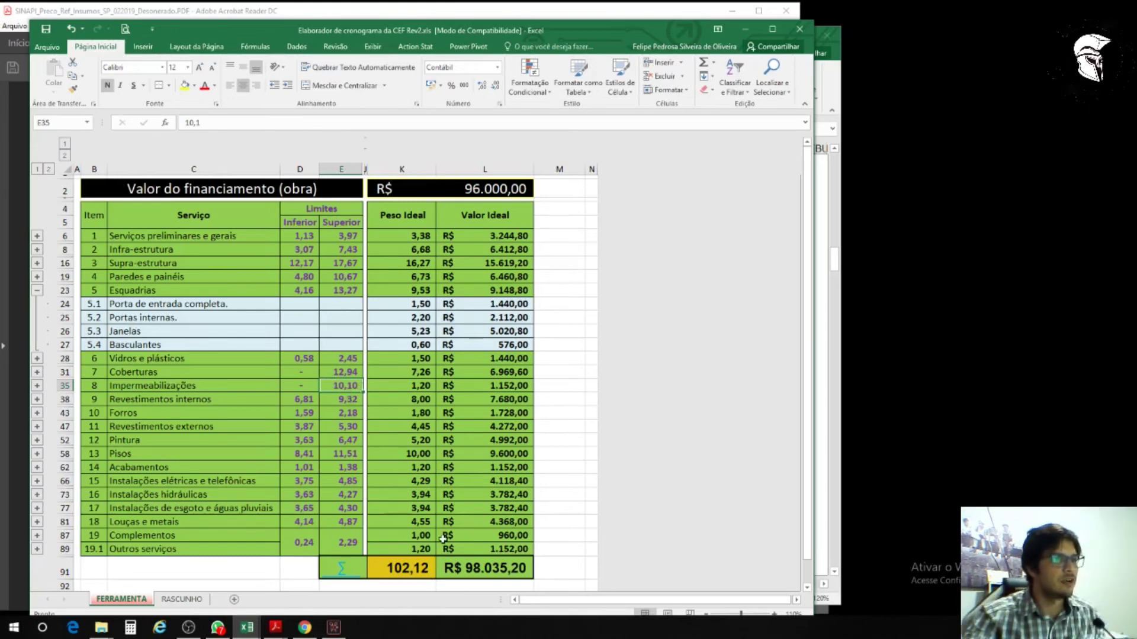
pyautogui.click(417, 290)
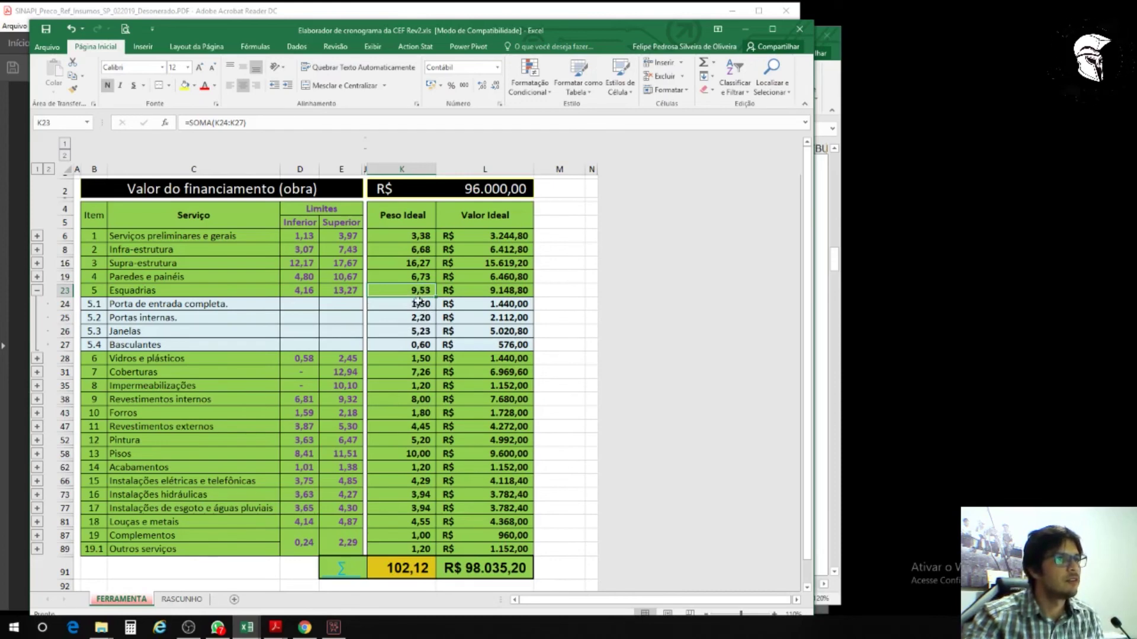
pyautogui.click(413, 568)
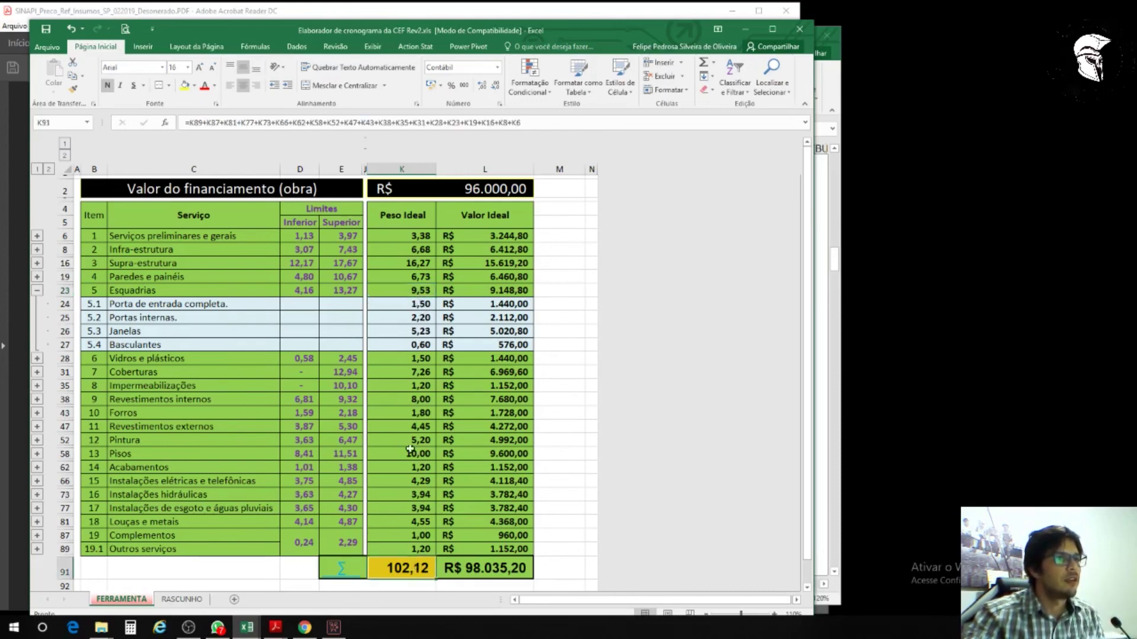
# Step: Review the Esquadrias and overall weights and expand the Vidros e plásticos group
pyautogui.click(410, 290)
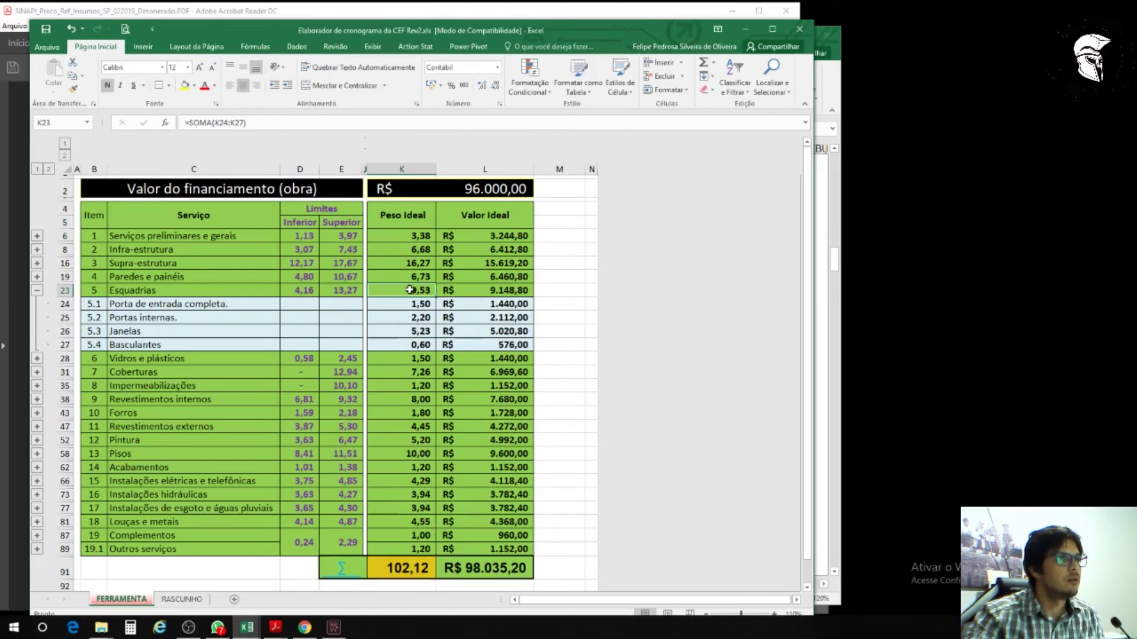
pyautogui.click(408, 564)
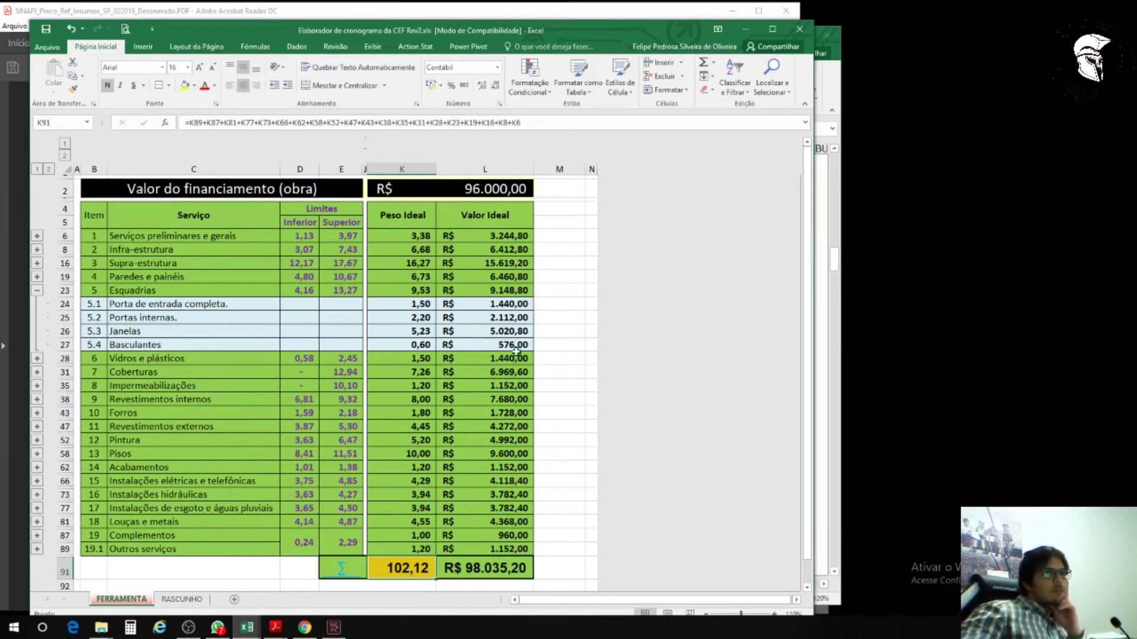
pyautogui.click(37, 359)
pyautogui.scroll(-1, 290, 391)
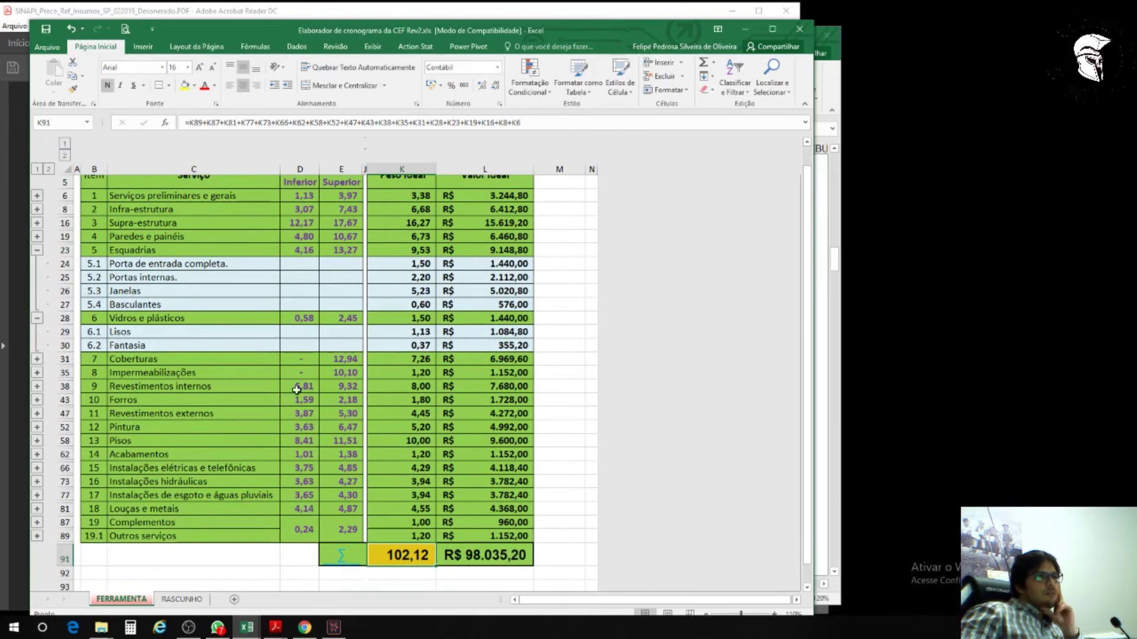
# Step: Try Lisos weights of 0,5 and 0,4 in K29 and a Fantasia weight of 0,3 in K30
pyautogui.click(371, 332)
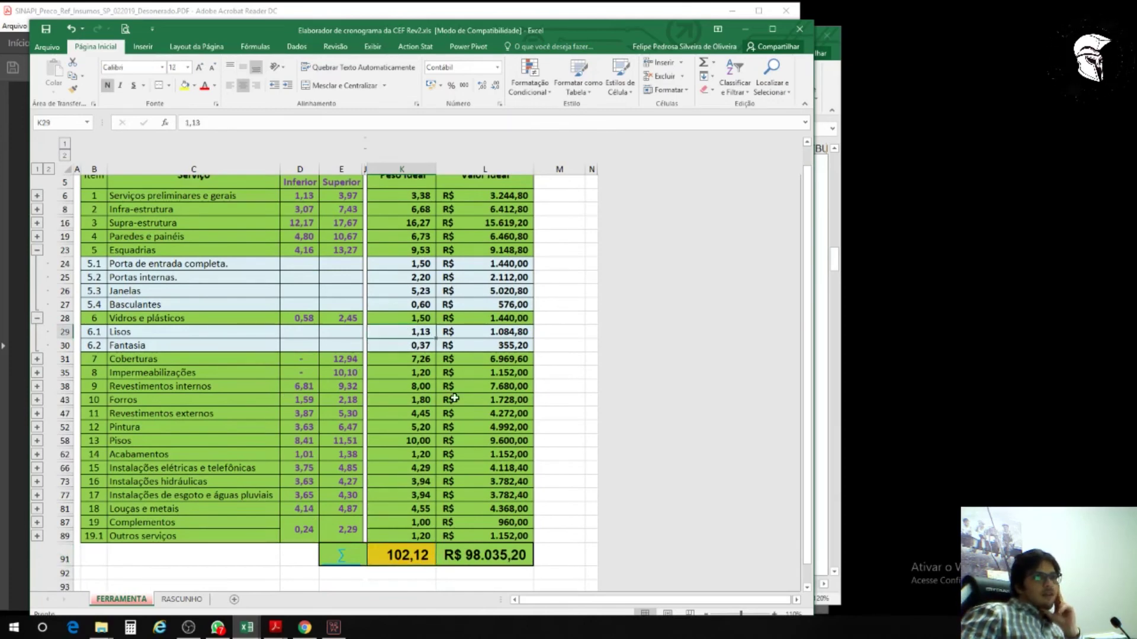
pyautogui.write('0,5')
pyautogui.press('Return')
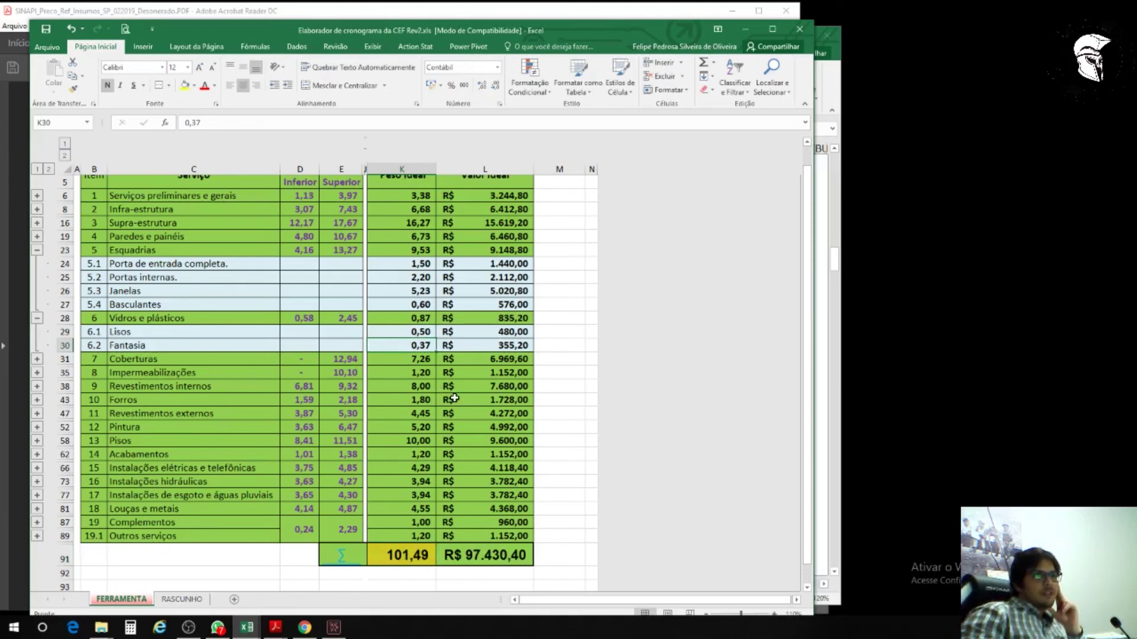
pyautogui.press('Up')
pyautogui.write('0,4')
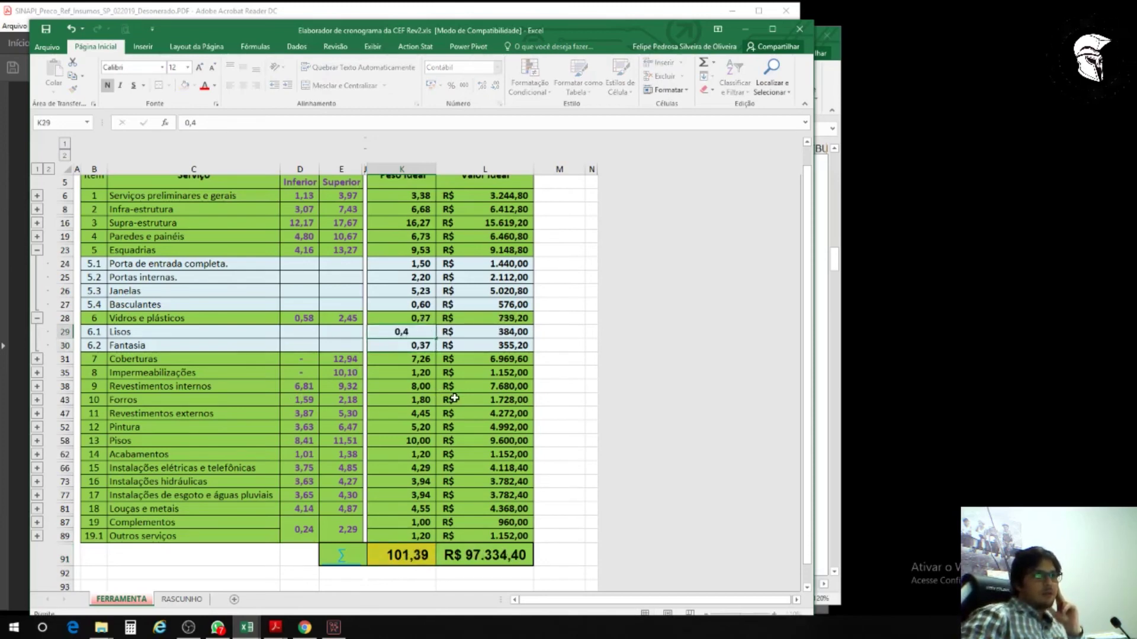
pyautogui.press('Return')
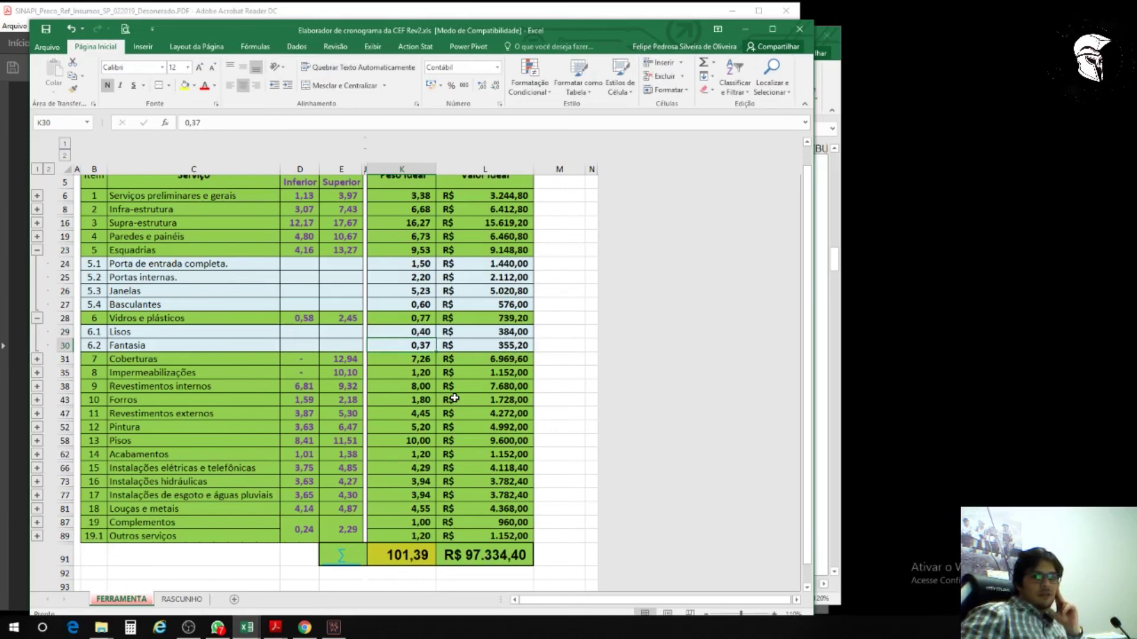
pyautogui.write('0,3')
pyautogui.press('Return')
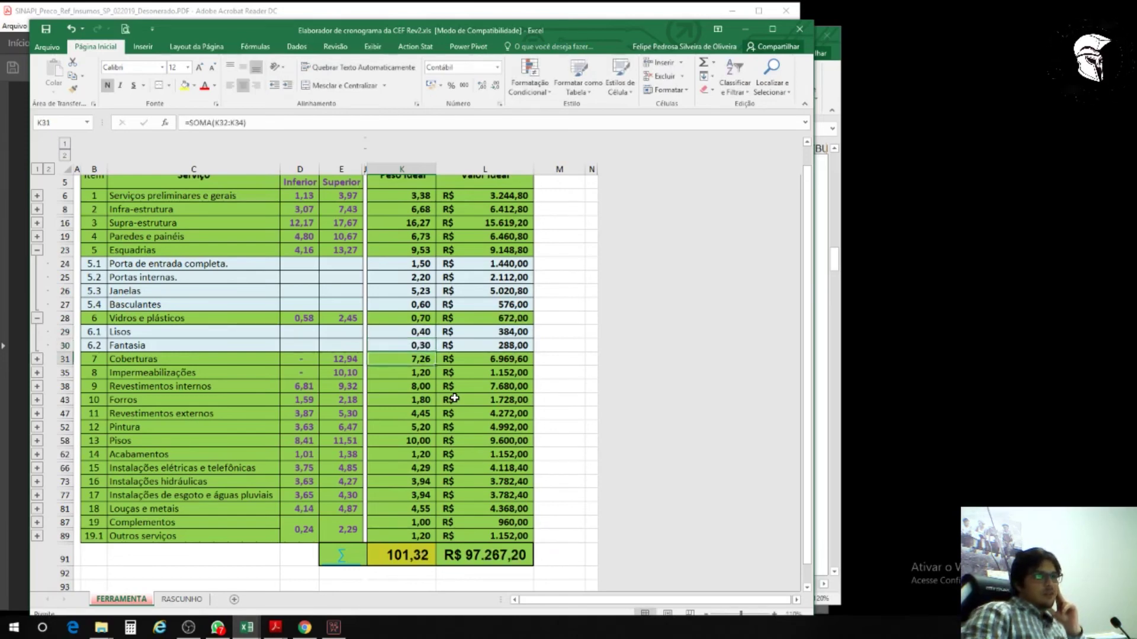
# Step: Examine the Peso Ideal weights from Lisos through Revestimentos externos against their limits
pyautogui.press('Down')
pyautogui.press('Down')
pyautogui.press('Down')
pyautogui.press('Down')
pyautogui.press('Down')
pyautogui.press('Down')
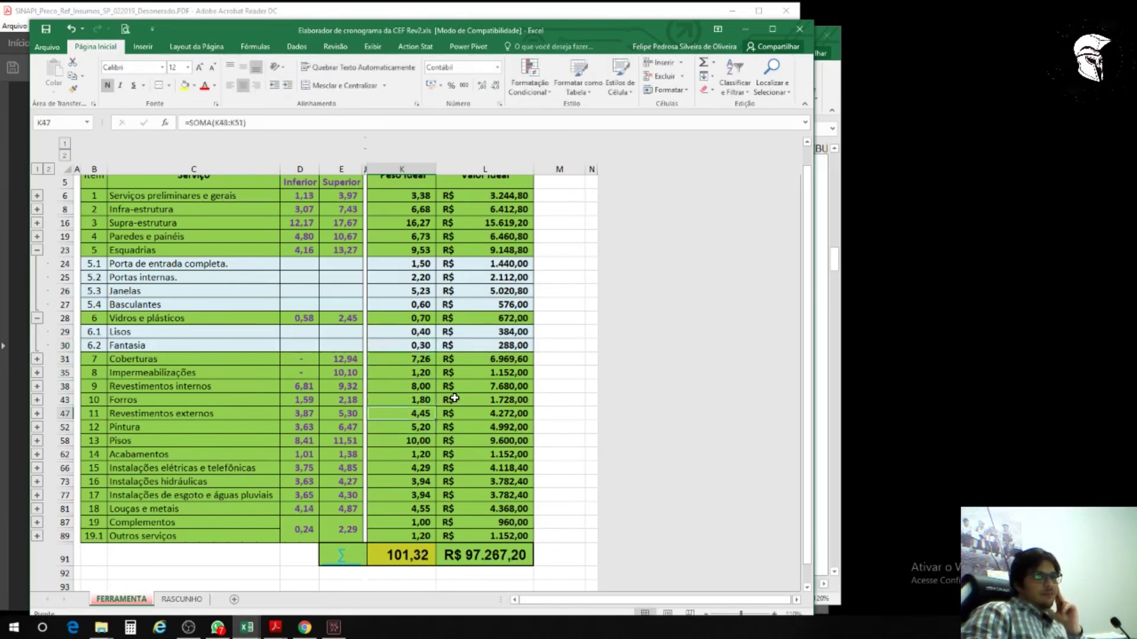
pyautogui.press('Up')
pyautogui.press('Up')
pyautogui.press('Up')
pyautogui.press('Up')
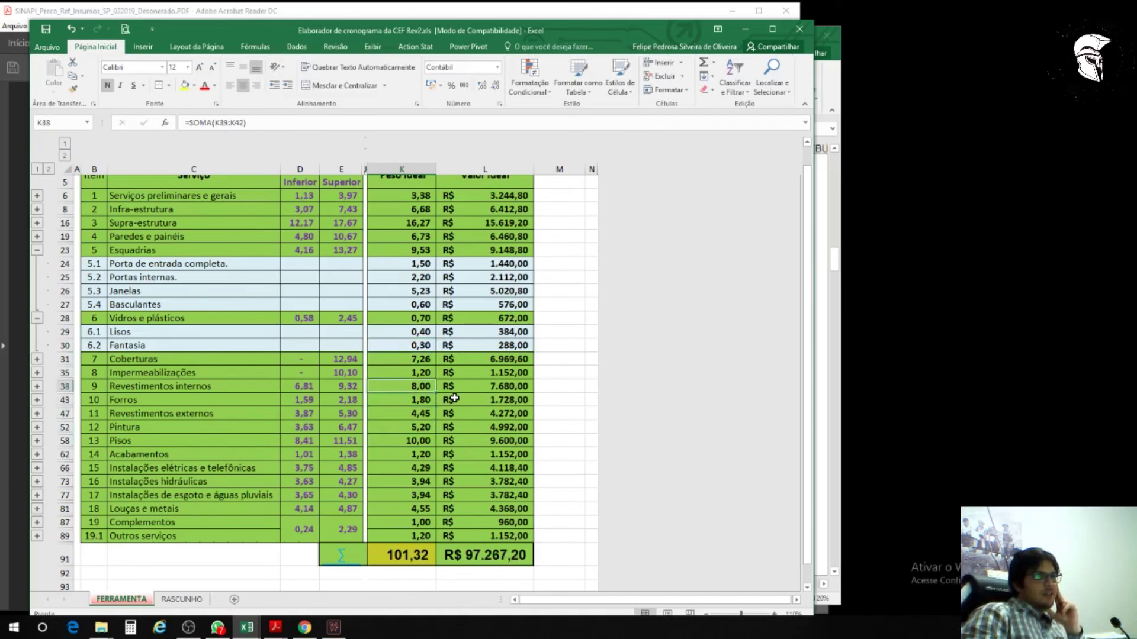
pyautogui.press('Up')
pyautogui.press('Up')
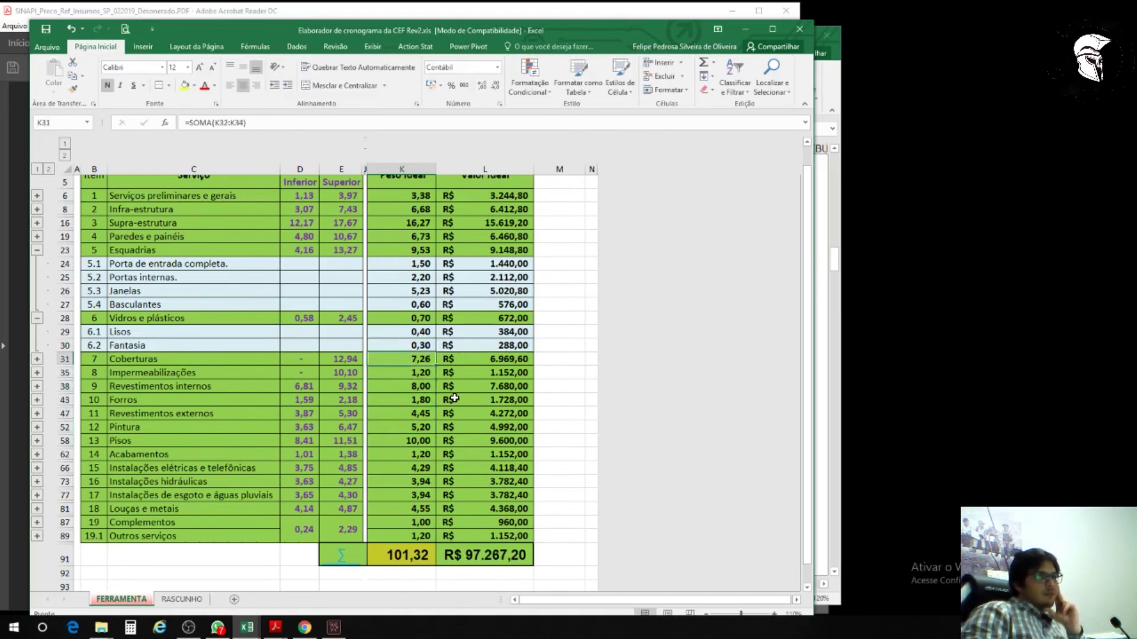
pyautogui.press('Up')
pyautogui.press('Up')
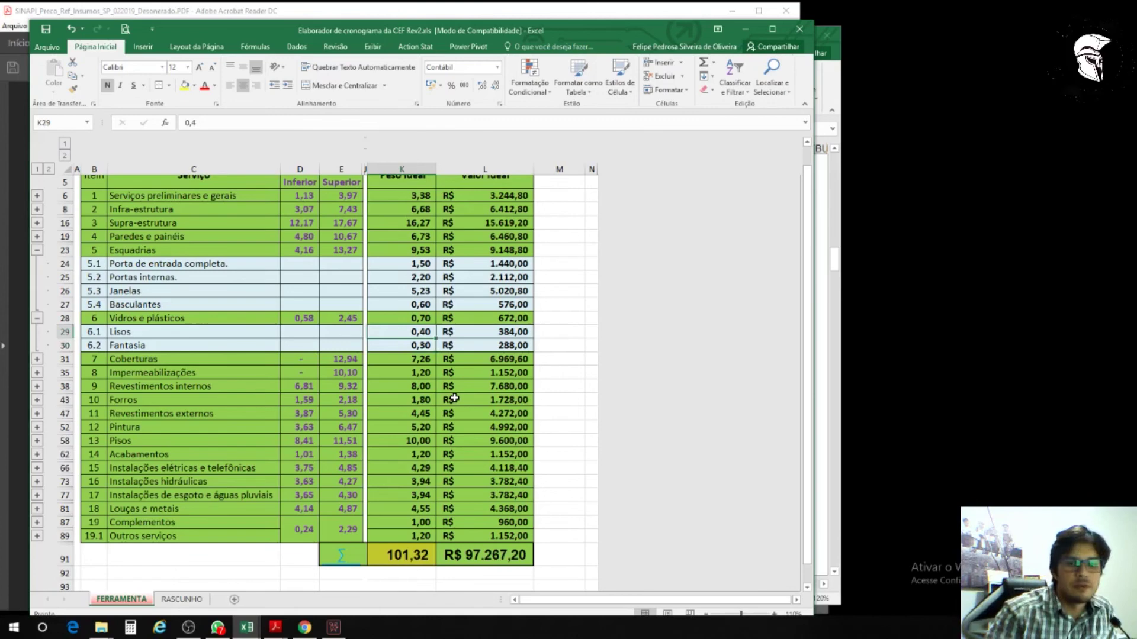
# Step: Set the Fantasia weight in K30 to 0,2 and the Lisos weight in K29 to 0,38
pyautogui.press('Down')
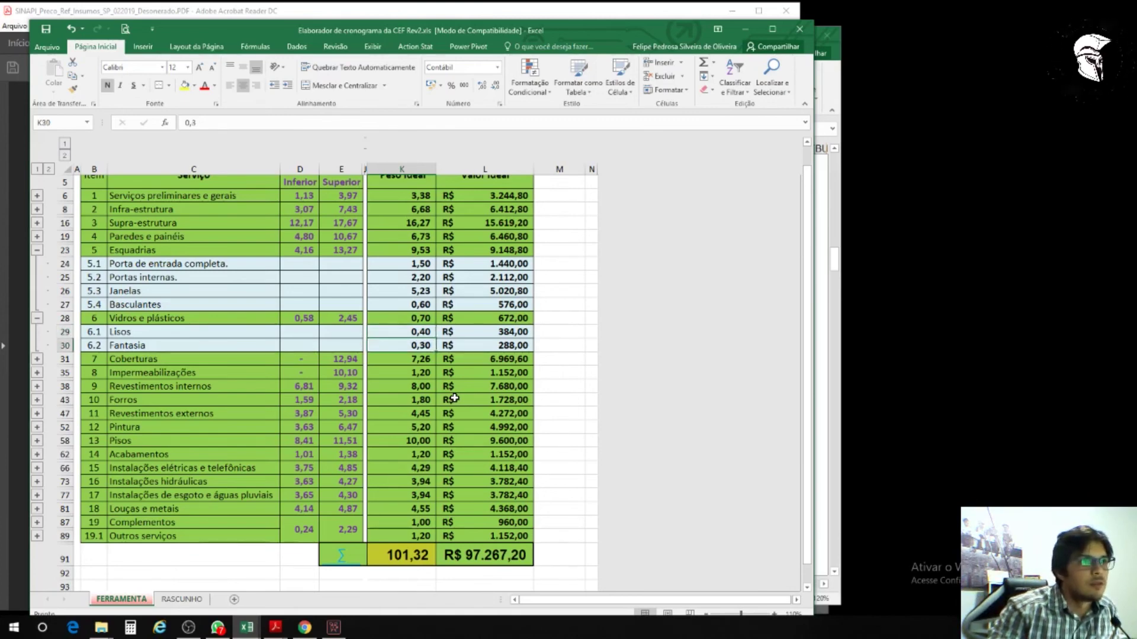
pyautogui.write('0,2')
pyautogui.press('Return')
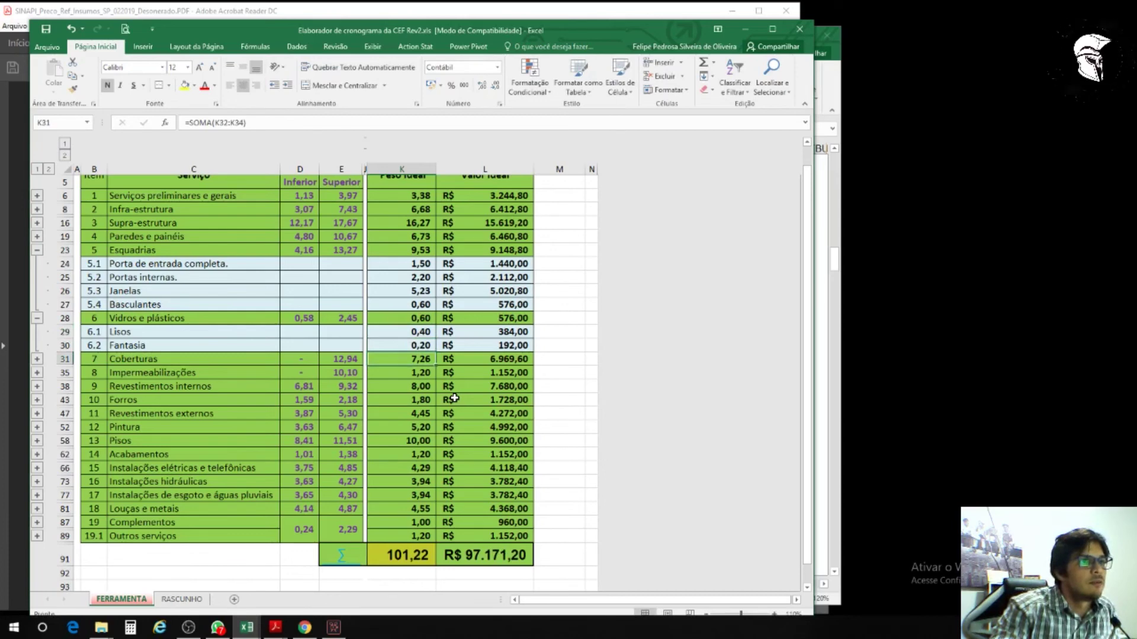
pyautogui.press('Up')
pyautogui.press('Up')
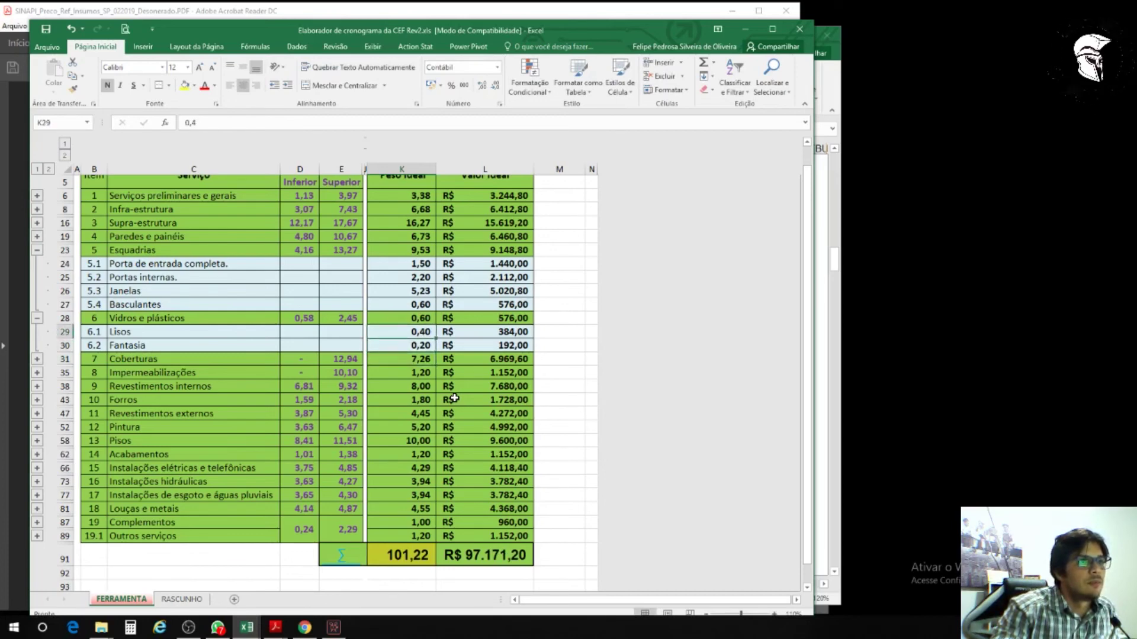
pyautogui.write('0,38')
pyautogui.press('Return')
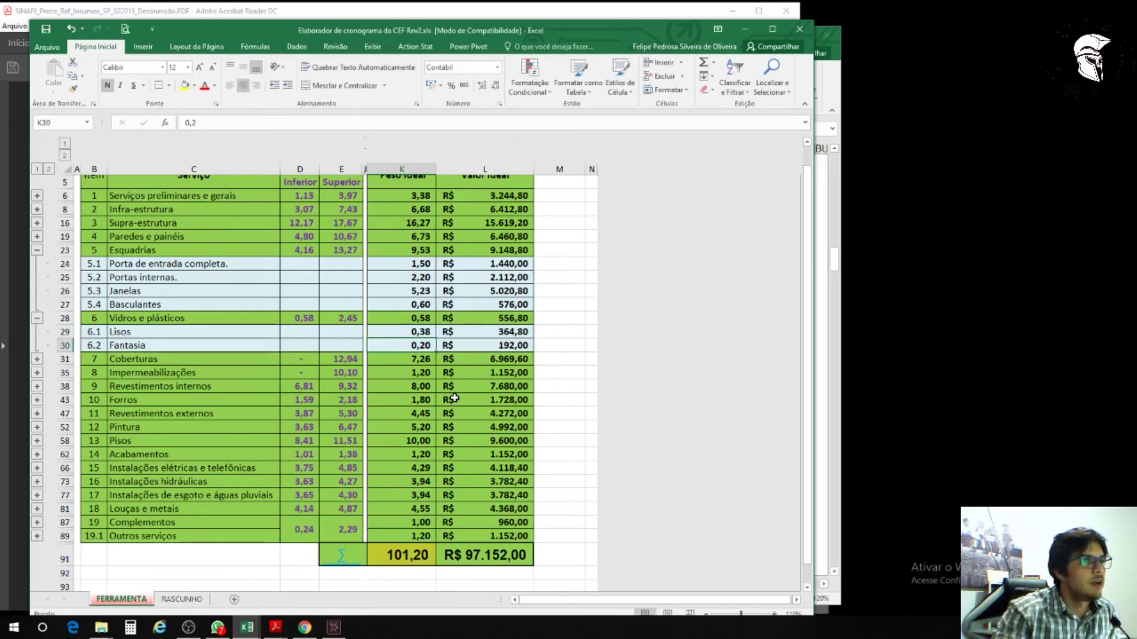
# Step: Expand the Coberturas group and set the Telha weight in K33 to 1,5 and the Telhado weight in K32 to 1,8
pyautogui.press('Down')
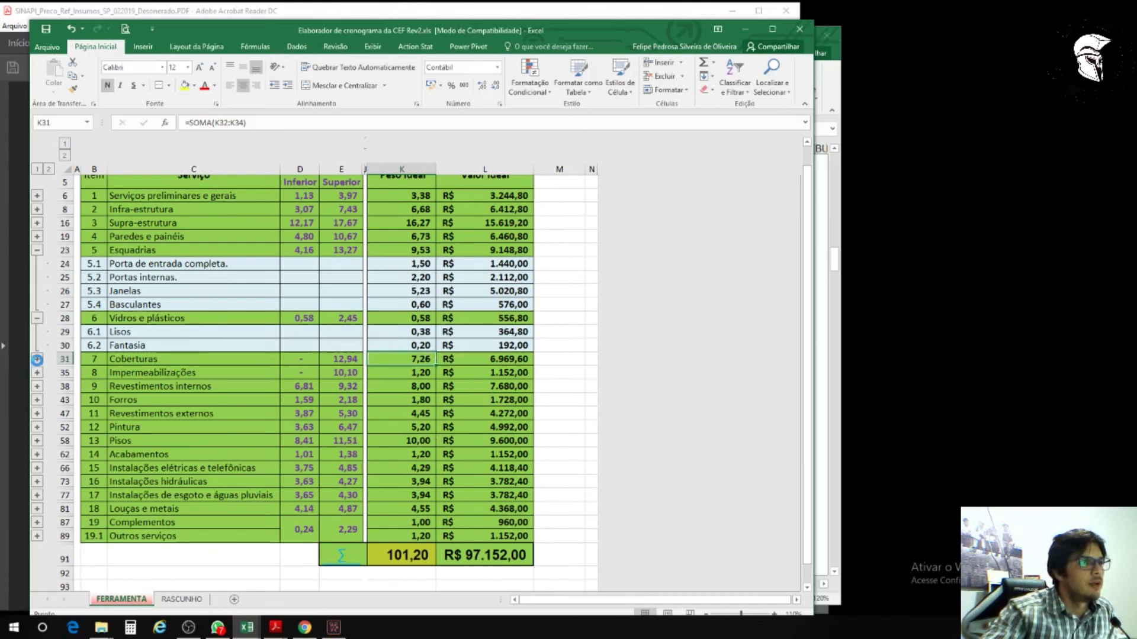
pyautogui.click(37, 359)
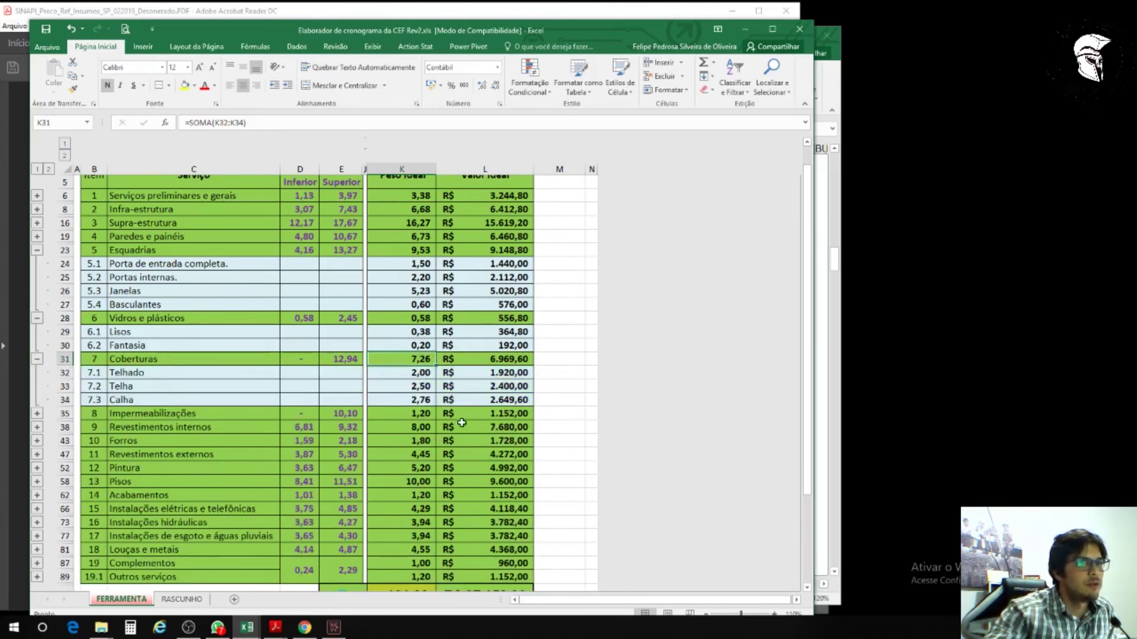
pyautogui.click(422, 388)
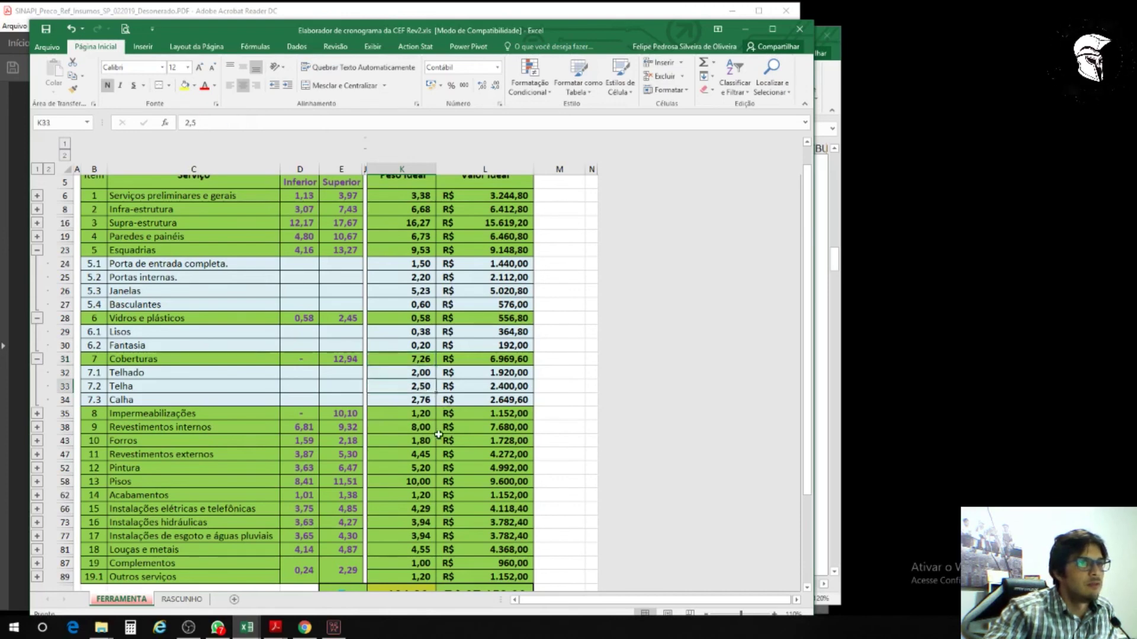
pyautogui.scroll(-1, 439, 435)
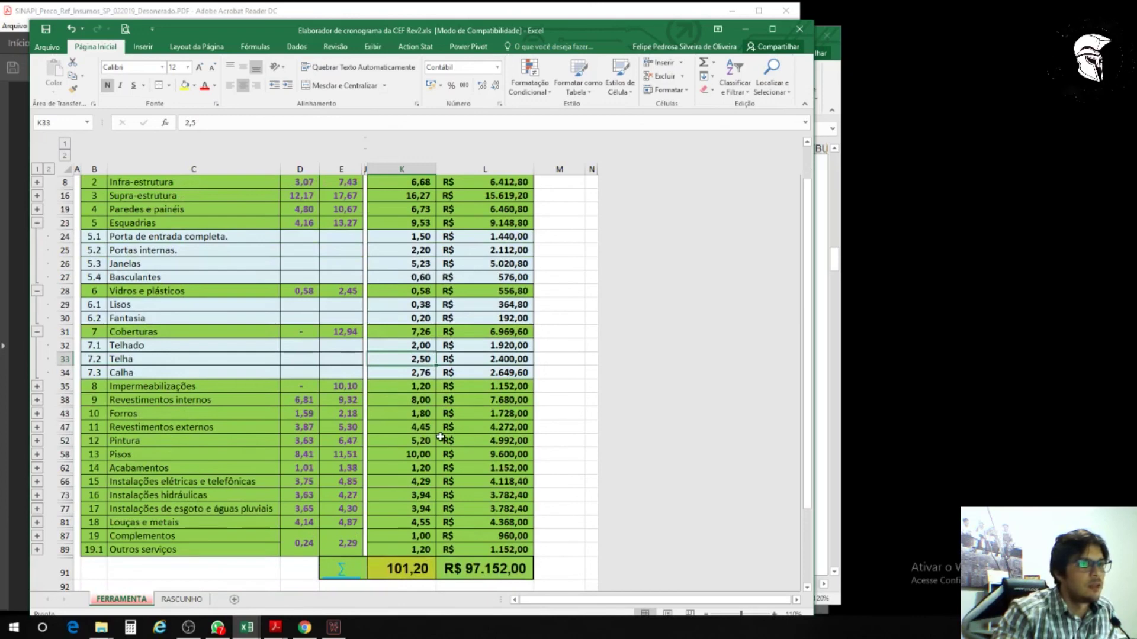
pyautogui.write('1,5')
pyautogui.press('Up')
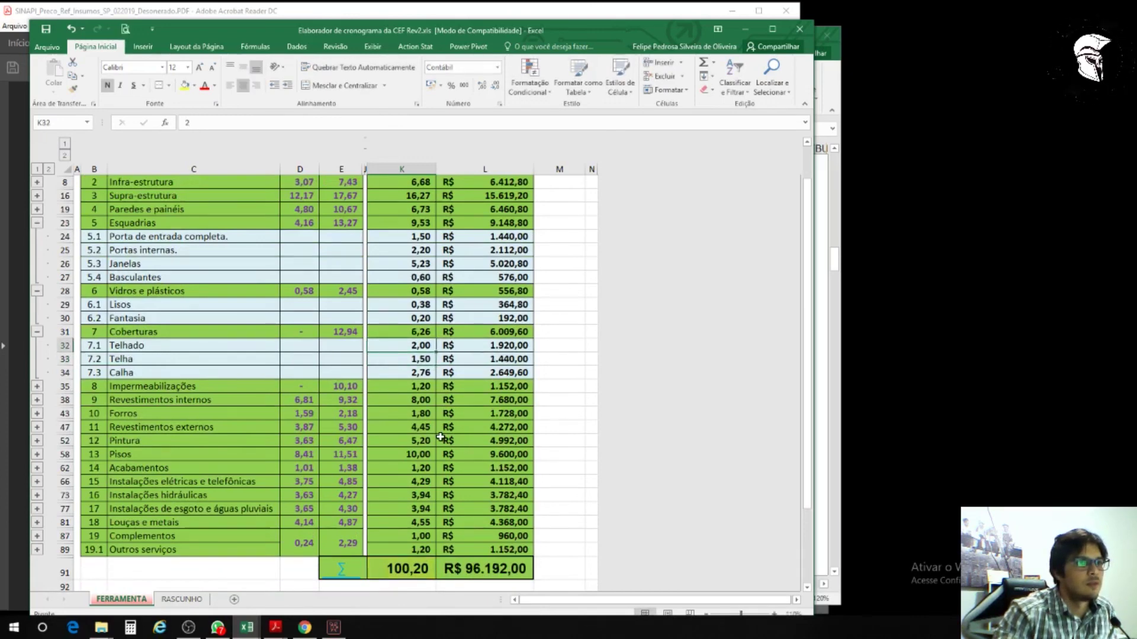
pyautogui.write('1,8')
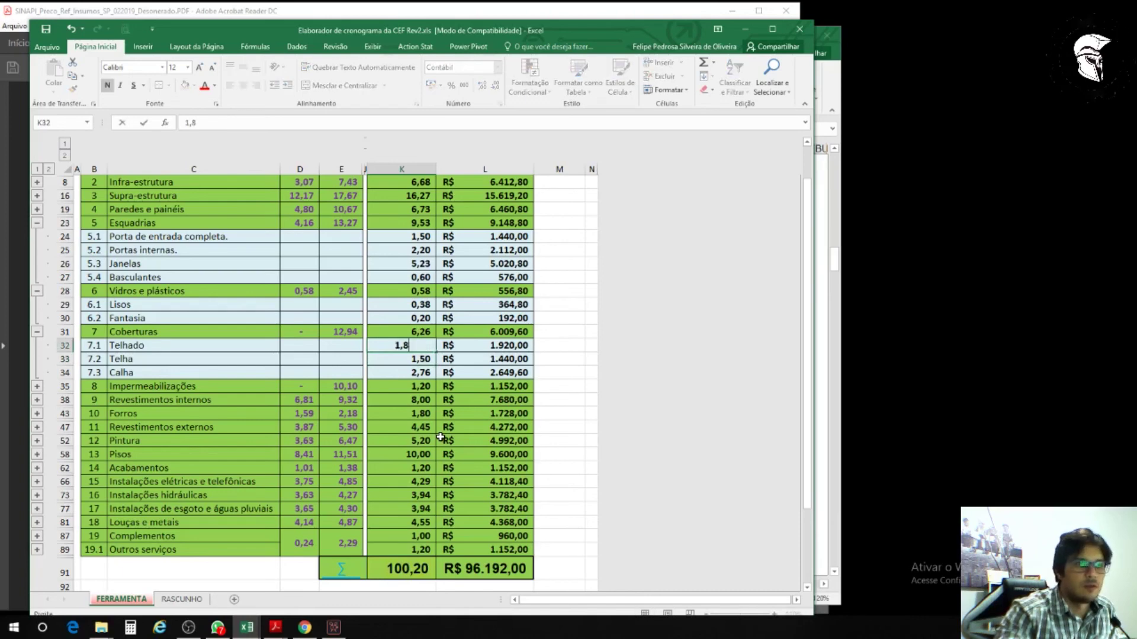
pyautogui.press('Return')
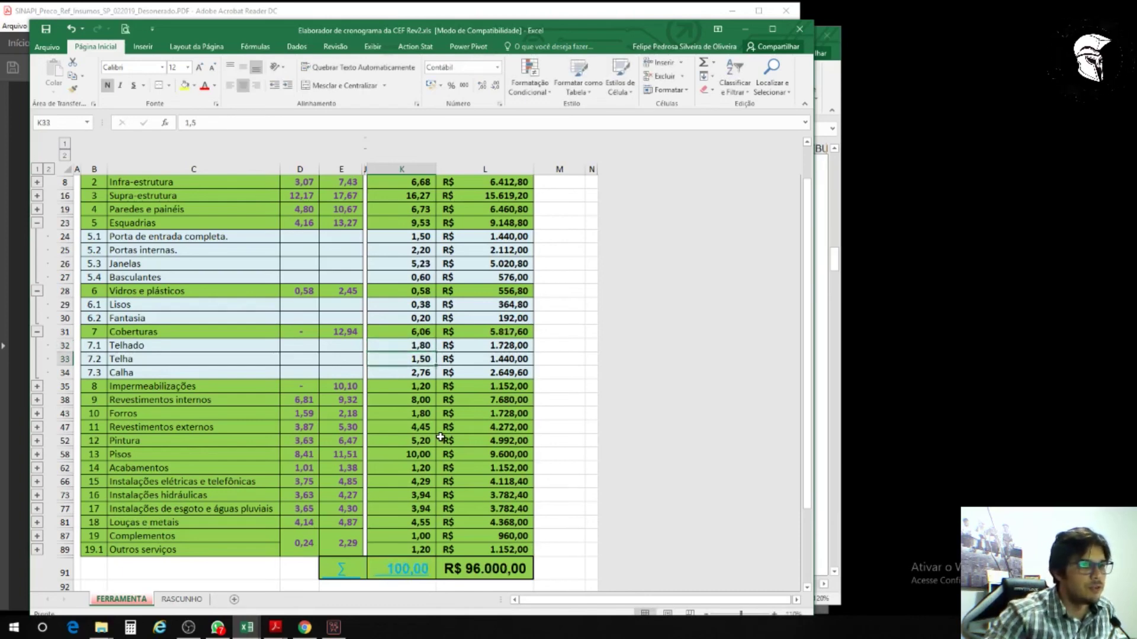
# Step: Collapse the Coberturas and Vidros e plásticos groups and review the whole weight table with its total
pyautogui.click(36, 332)
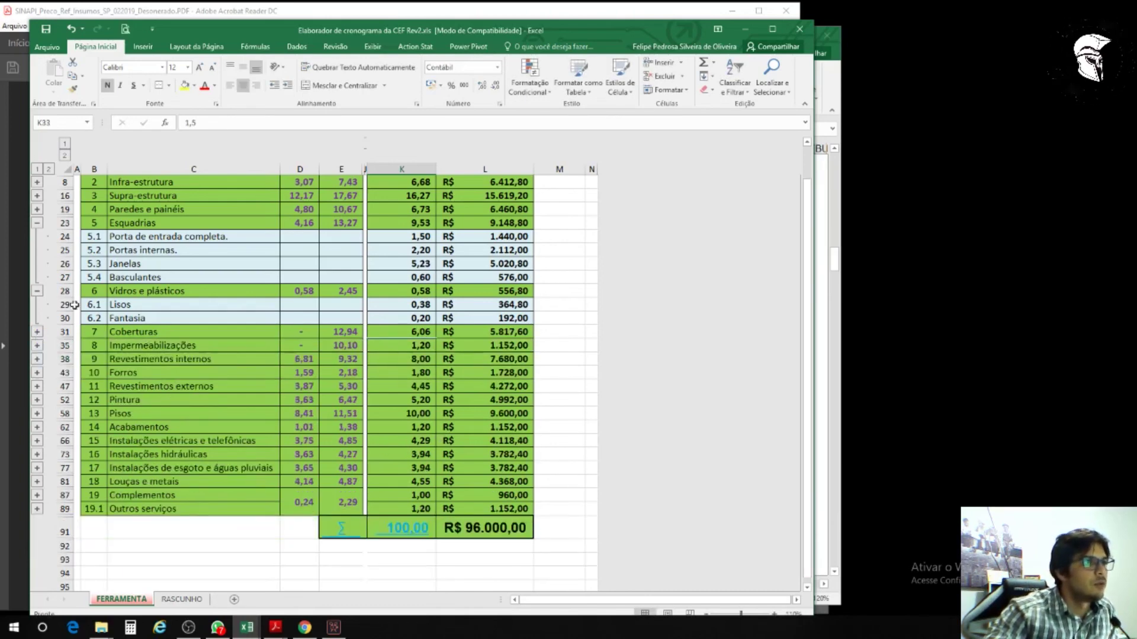
pyautogui.click(37, 291)
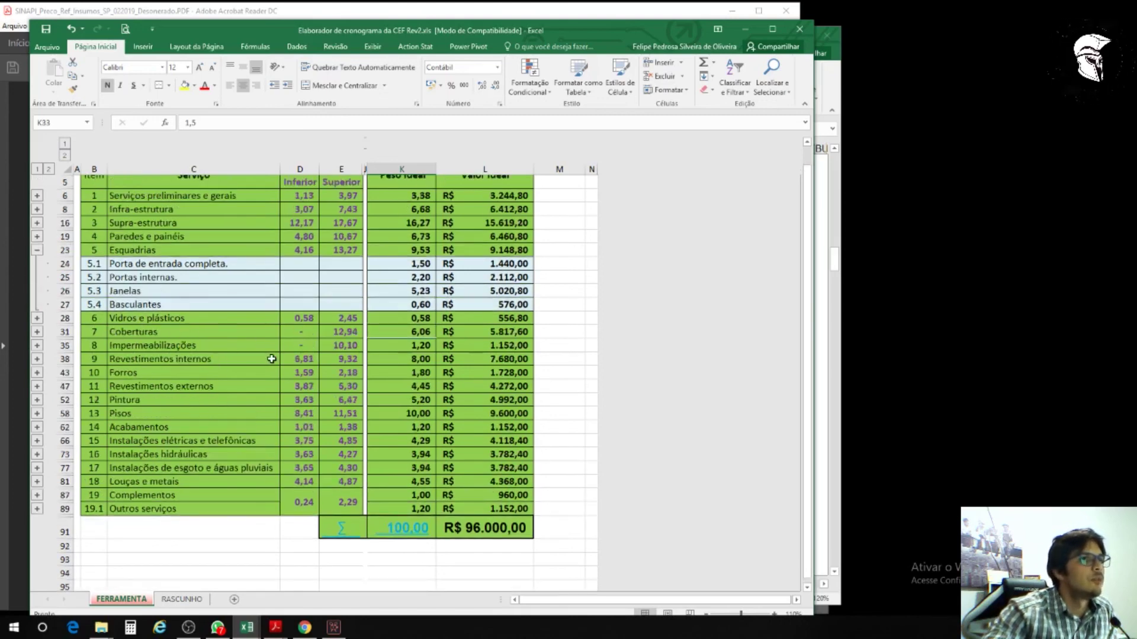
pyautogui.scroll(1, 271, 357)
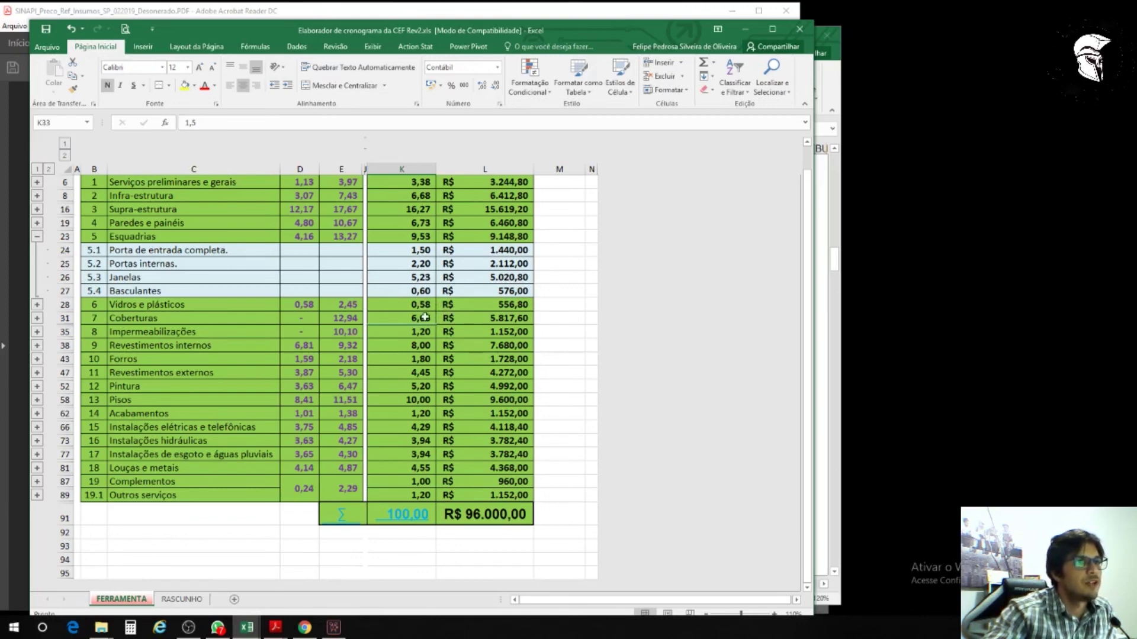
pyautogui.scroll(2, 432, 422)
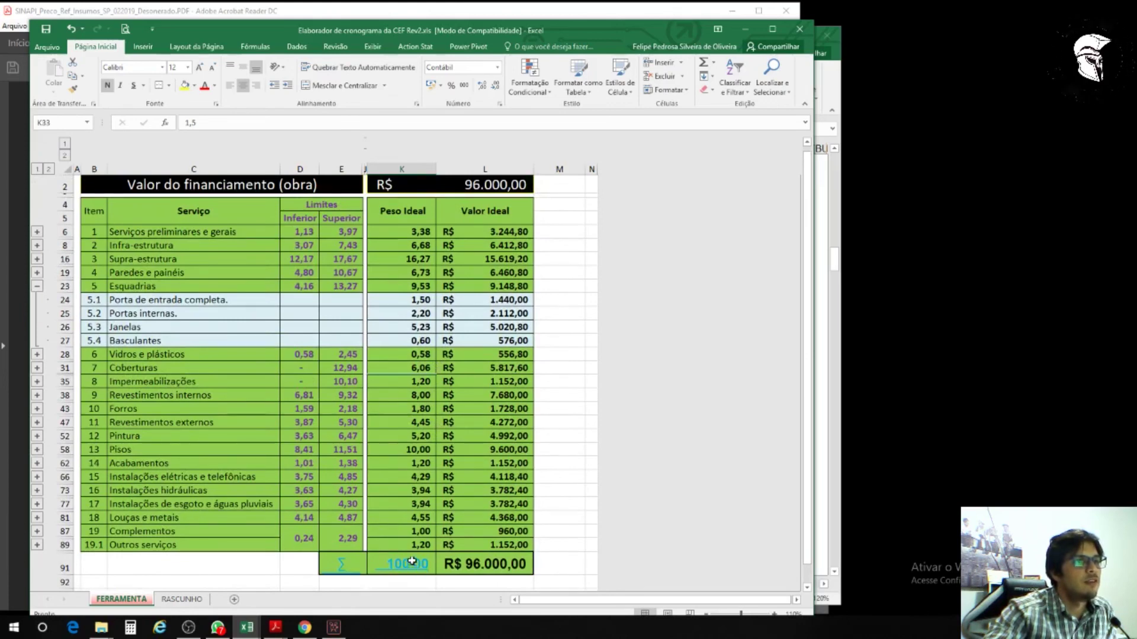
pyautogui.scroll(1, 428, 559)
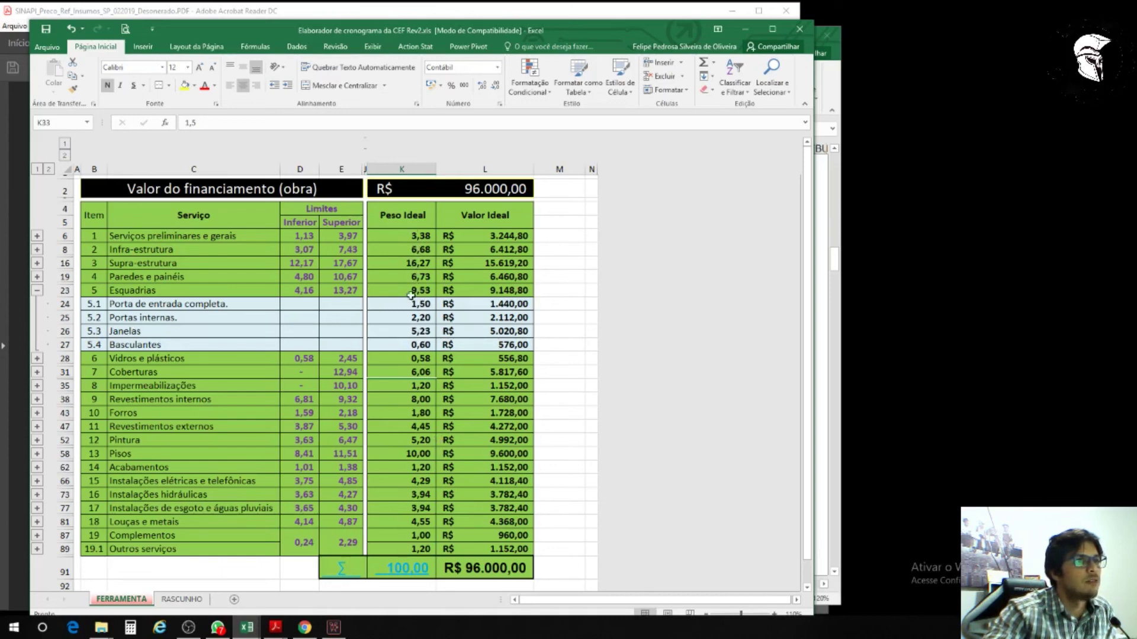
# Step: Consult the Esquadrias section of the budget workbook, minimize that workbook and maximize the schedule workbook
pyautogui.click(247, 627)
pyautogui.click(225, 598)
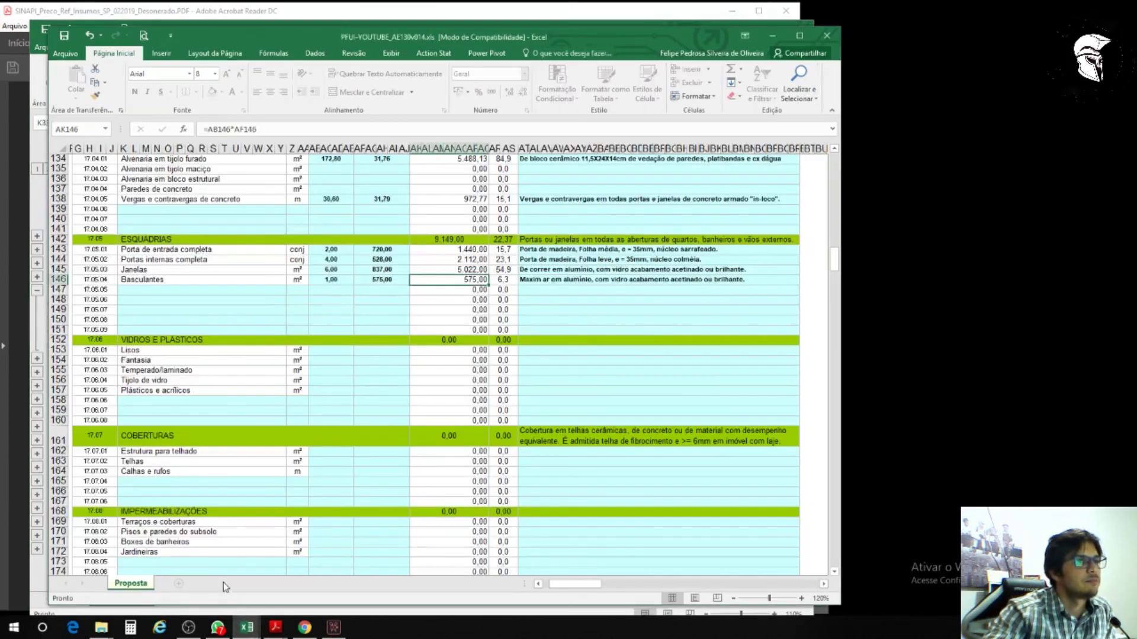
pyautogui.scroll(2, 329, 396)
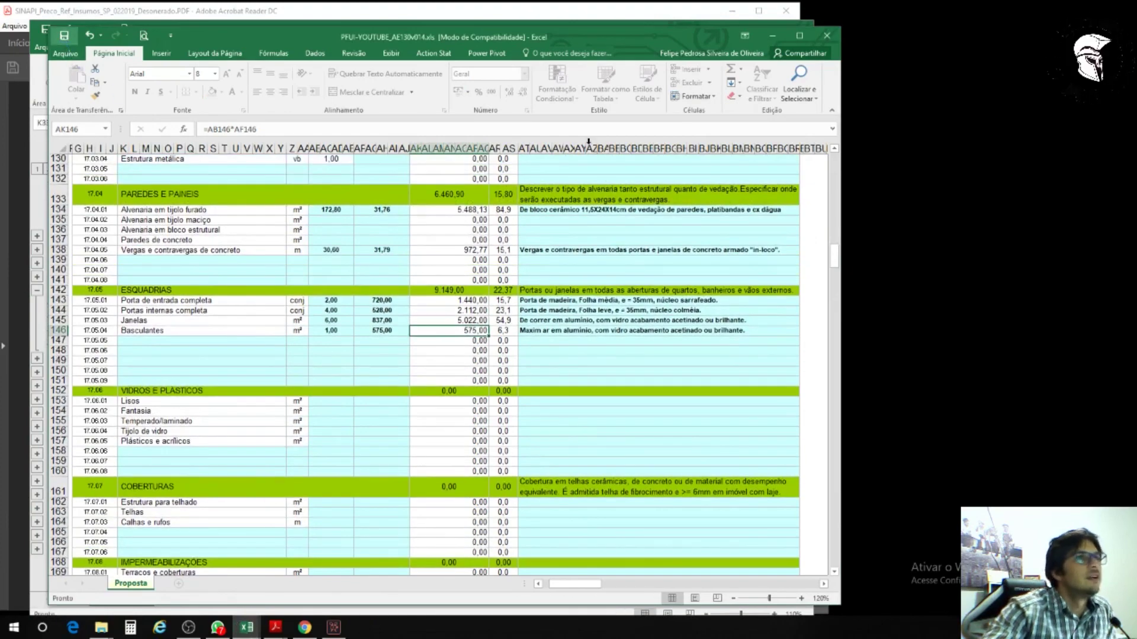
pyautogui.click(772, 36)
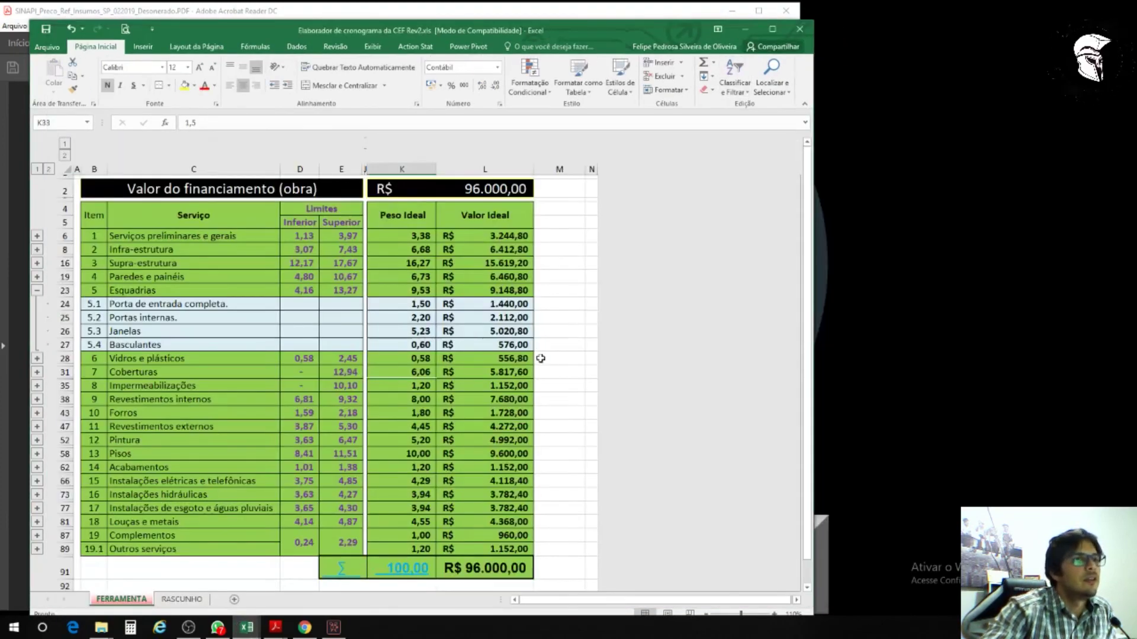
pyautogui.click(772, 29)
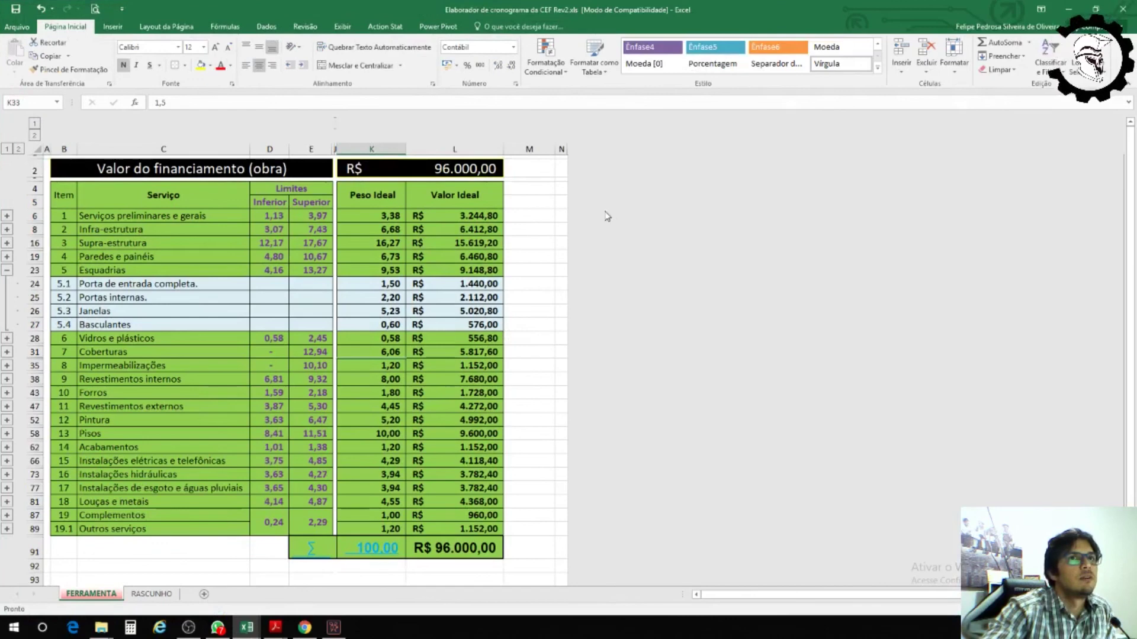
# Step: Examine Esquadrias subitems 5.1 to 5.4 and the Janelas ideal value in L26
pyautogui.click(170, 323)
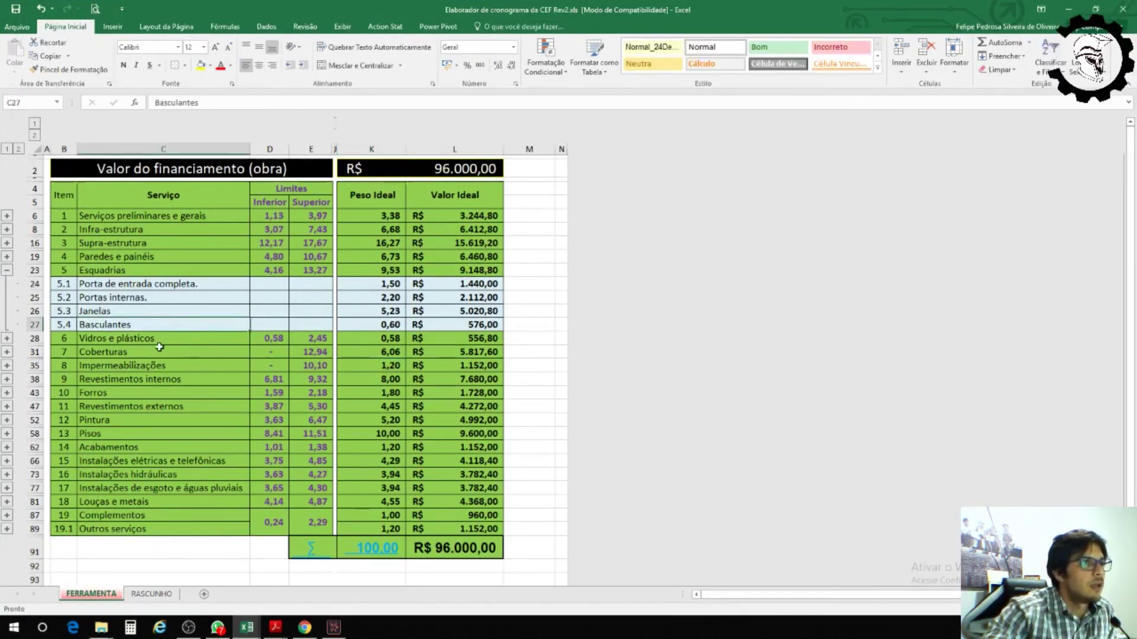
pyautogui.click(133, 311)
pyautogui.click(98, 298)
pyautogui.click(93, 285)
pyautogui.click(67, 285)
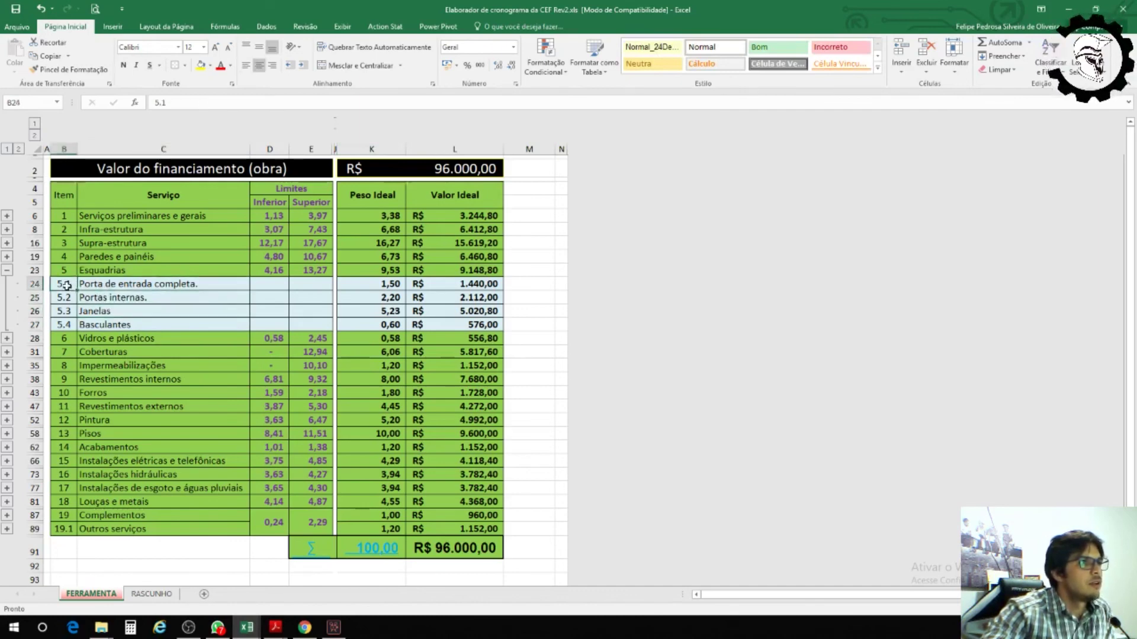
pyautogui.click(64, 298)
pyautogui.click(64, 310)
pyautogui.click(62, 329)
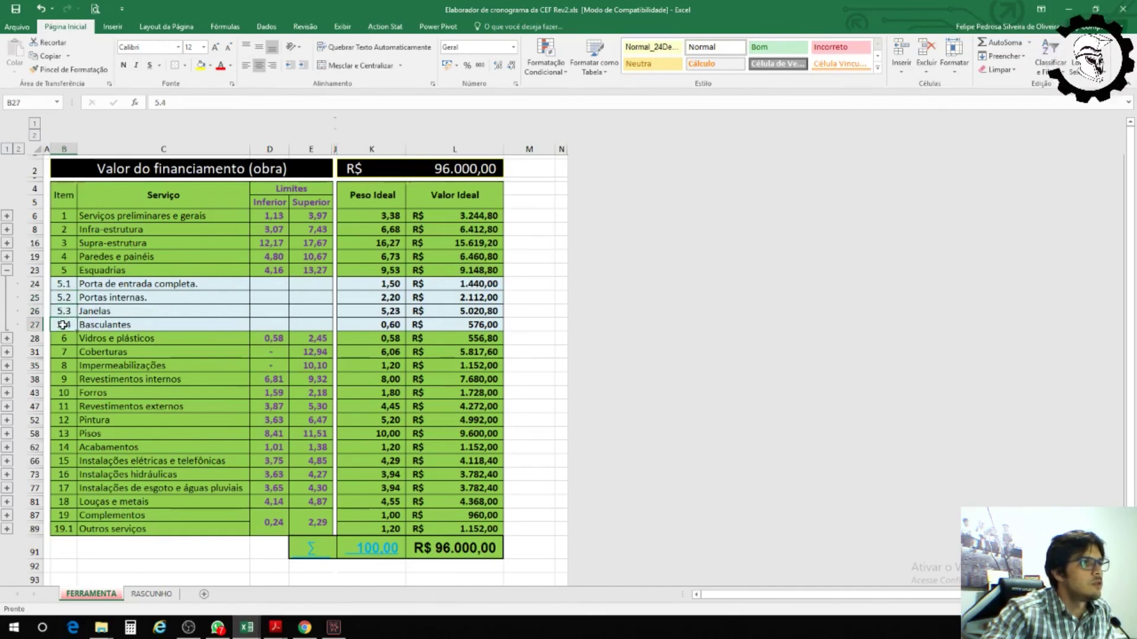
pyautogui.click(119, 312)
pyautogui.click(492, 312)
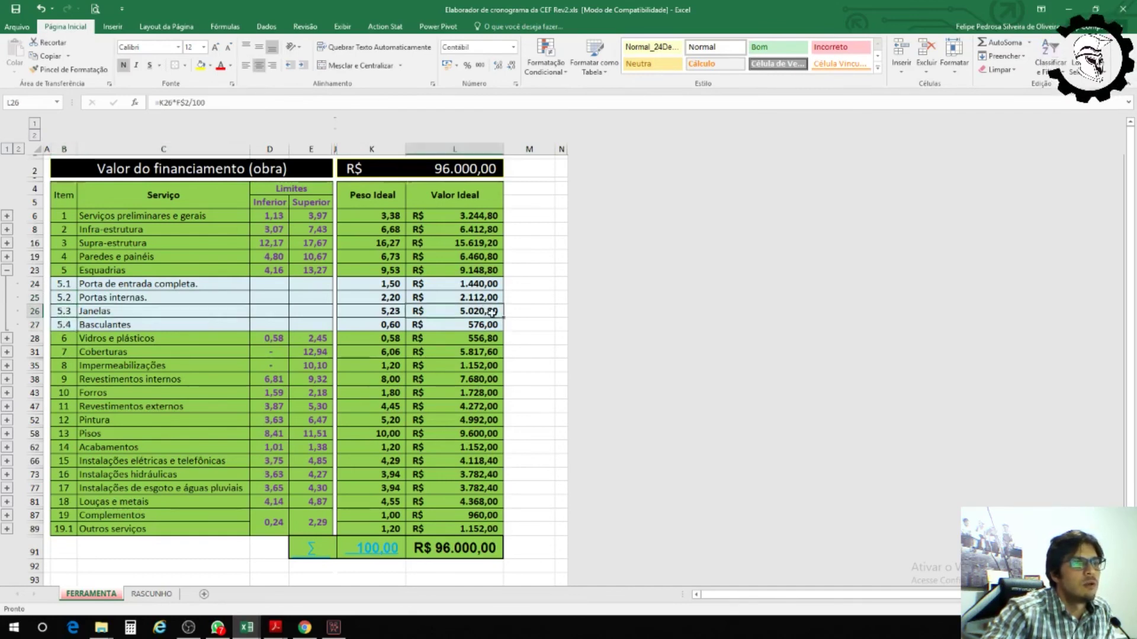